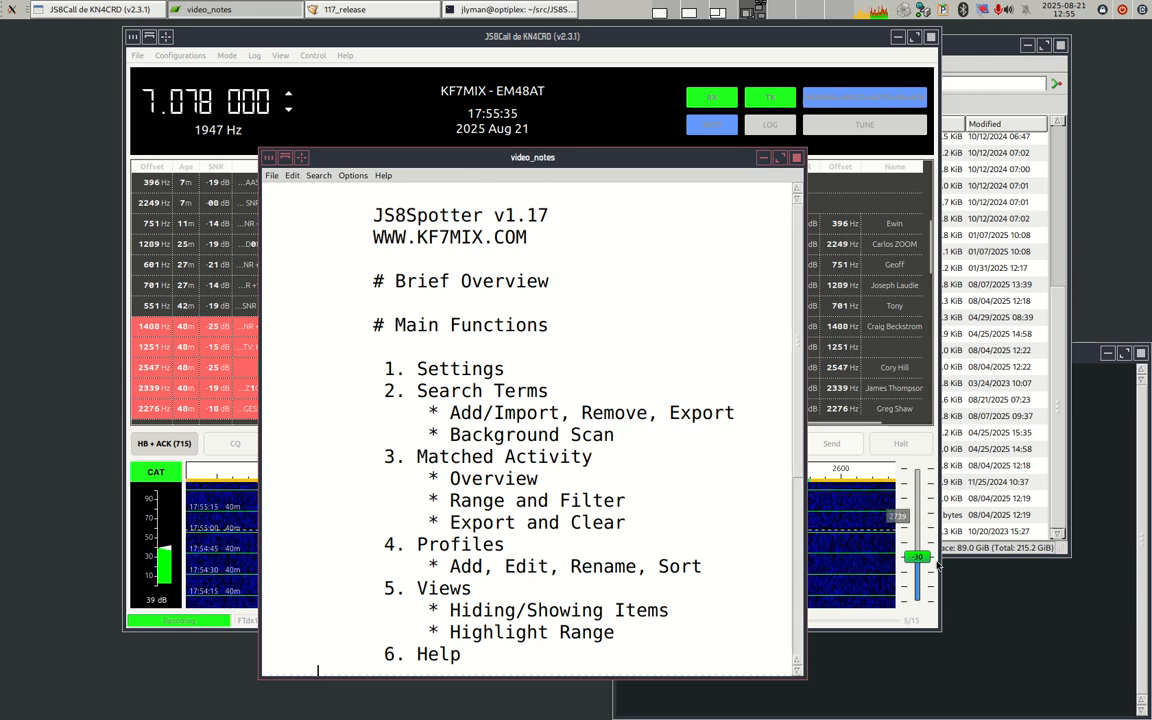
- Launch JS8Spotter from the terminal with python3 js8spotter.py and dismiss its startup messages
{"action": "left_click", "coordinate": [510, 36]}
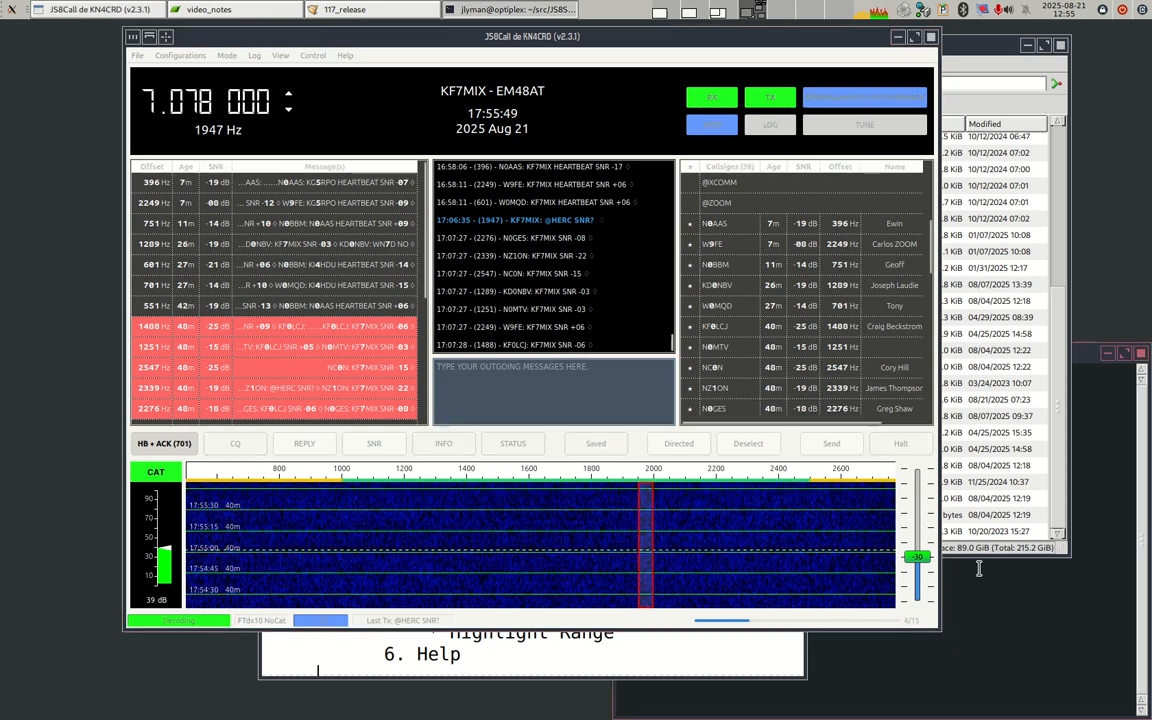
{"action": "left_click", "coordinate": [1051, 635]}
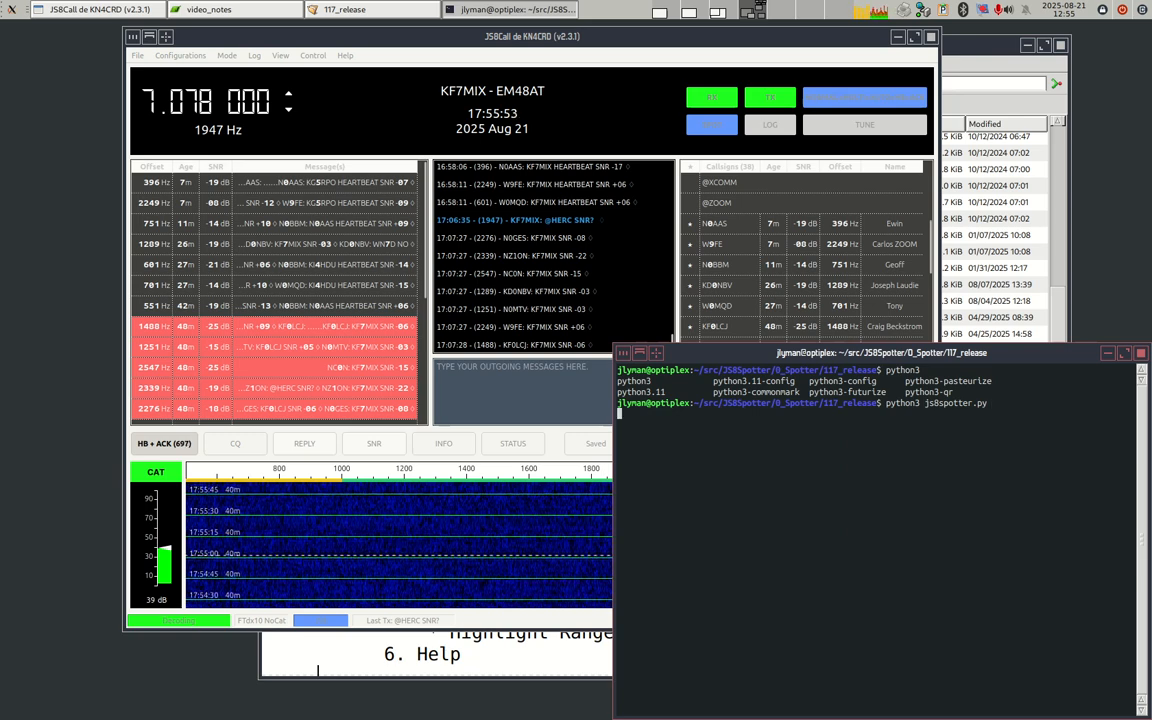
{"action": "key", "text": "Return"}
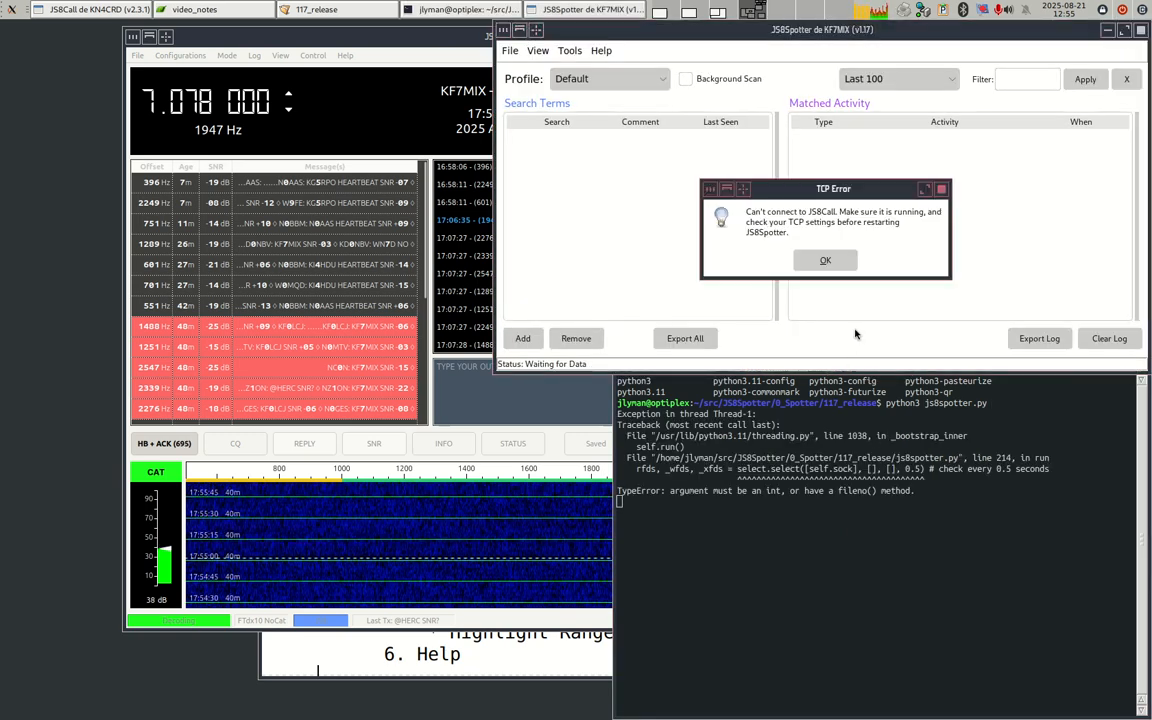
{"action": "left_click", "coordinate": [833, 268]}
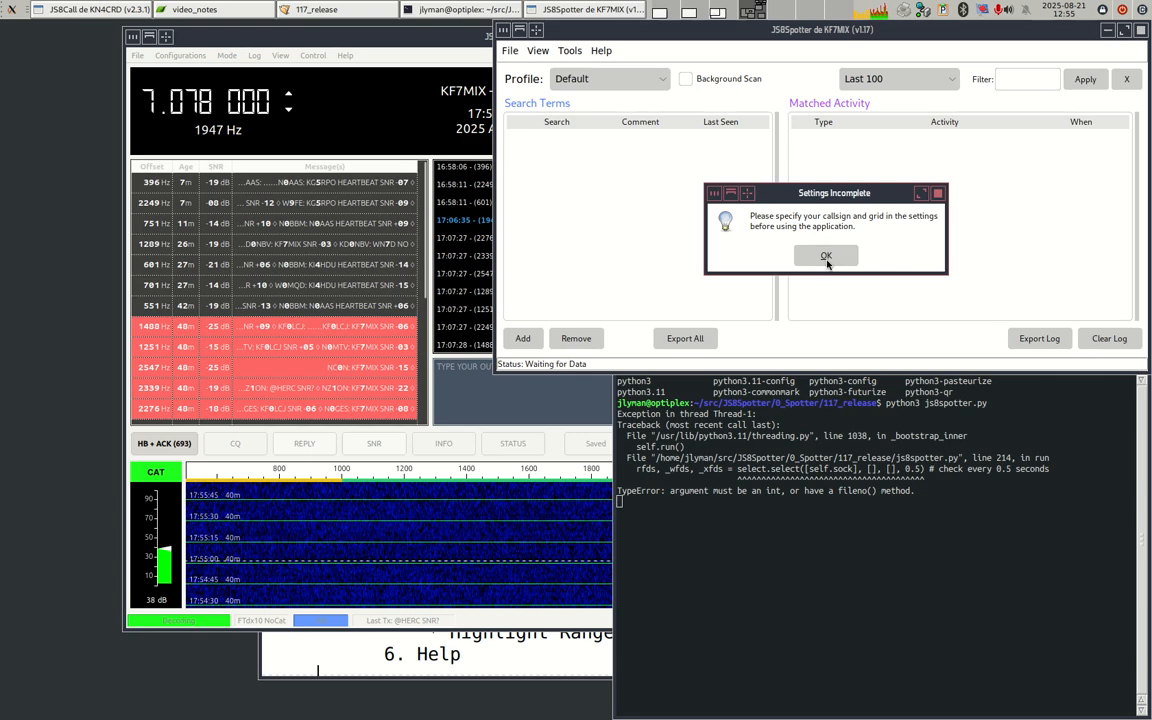
{"action": "left_click", "coordinate": [825, 256]}
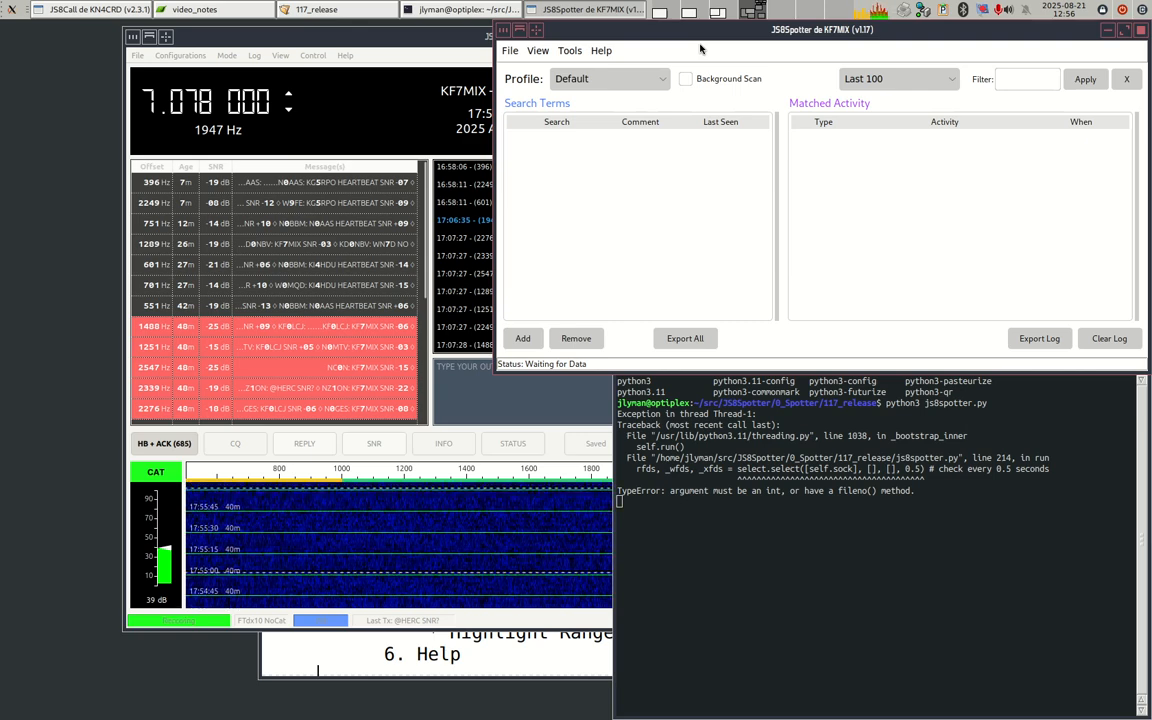
- Switch to JS8Call and look through its received messages and its heard callsigns
{"action": "left_click", "coordinate": [364, 36]}
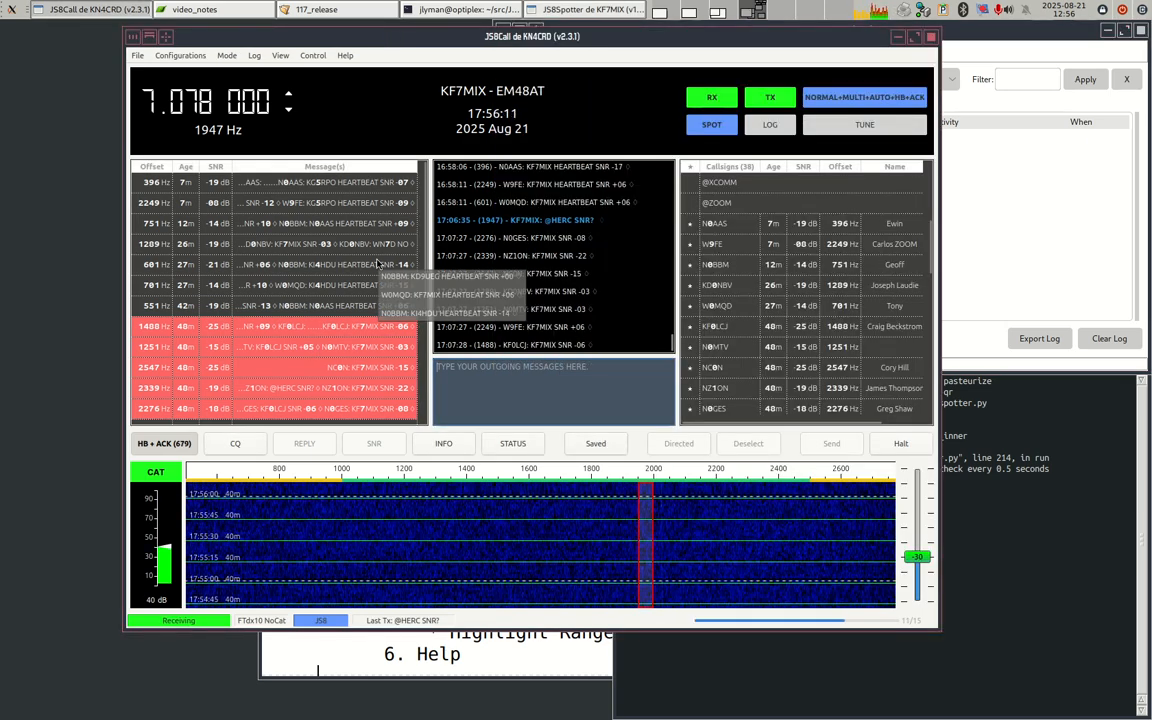
{"action": "scroll", "coordinate": [348, 272], "scroll_direction": "down", "scroll_amount": 4}
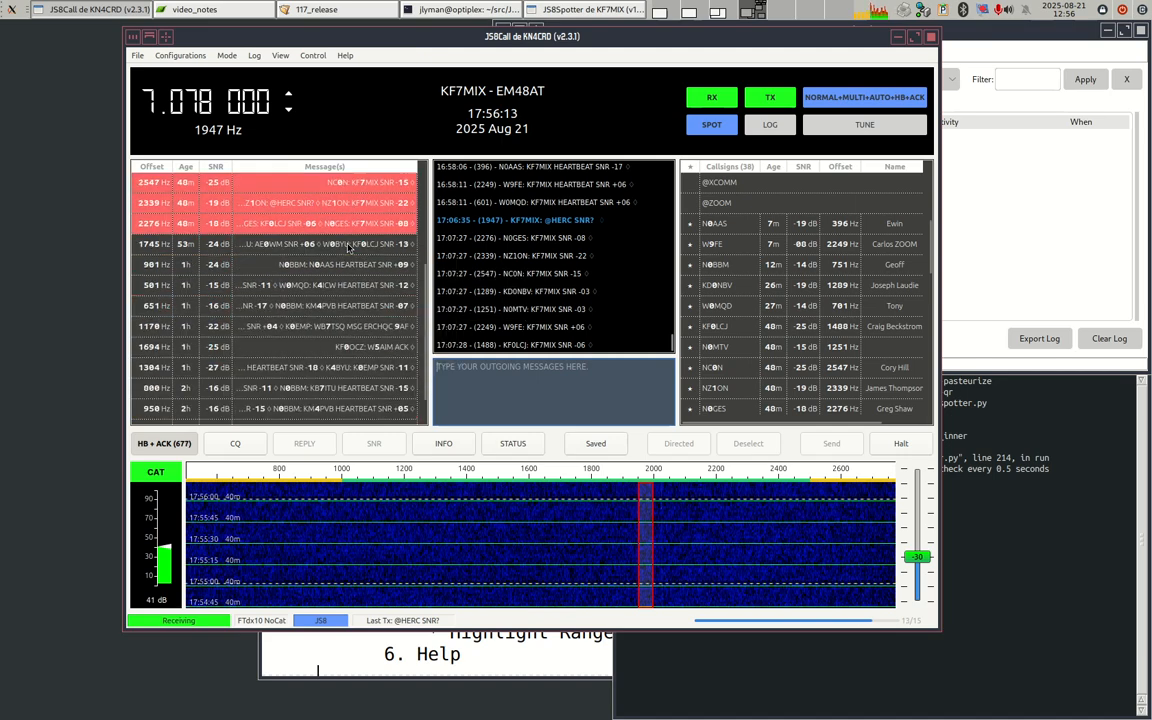
{"action": "scroll", "coordinate": [348, 246], "scroll_direction": "up", "scroll_amount": 4}
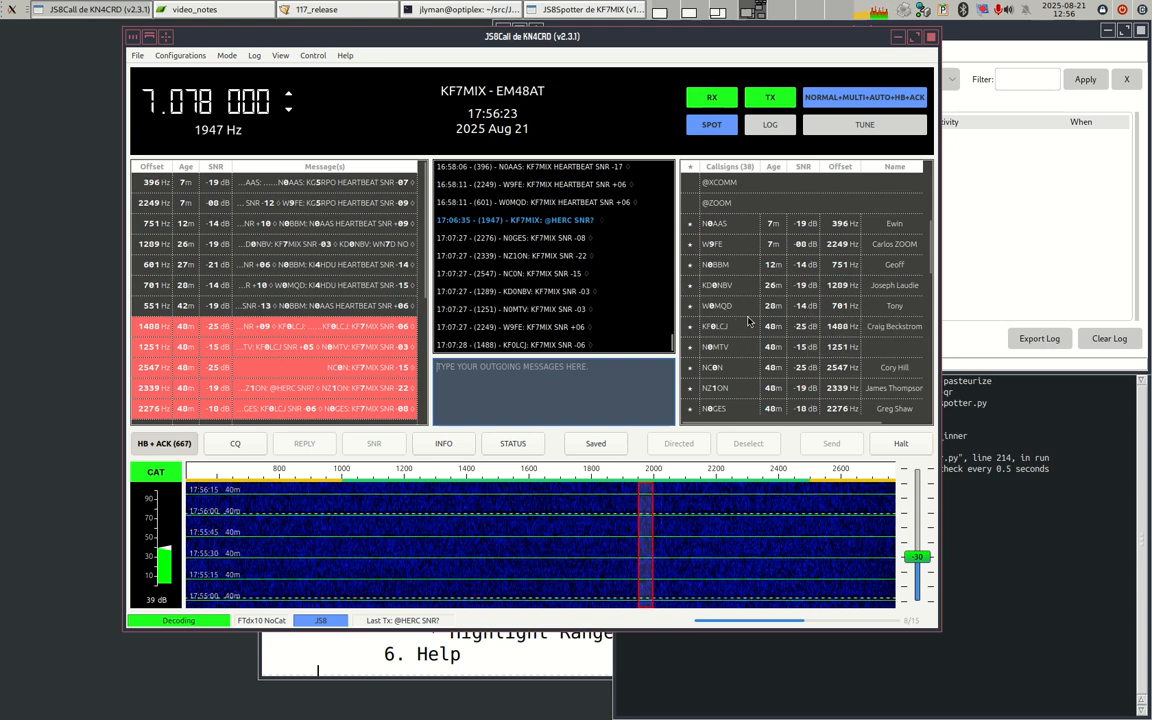
{"action": "scroll", "coordinate": [781, 325], "scroll_direction": "down", "scroll_amount": 3}
{"action": "scroll", "coordinate": [781, 325], "scroll_direction": "up", "scroll_amount": 3}
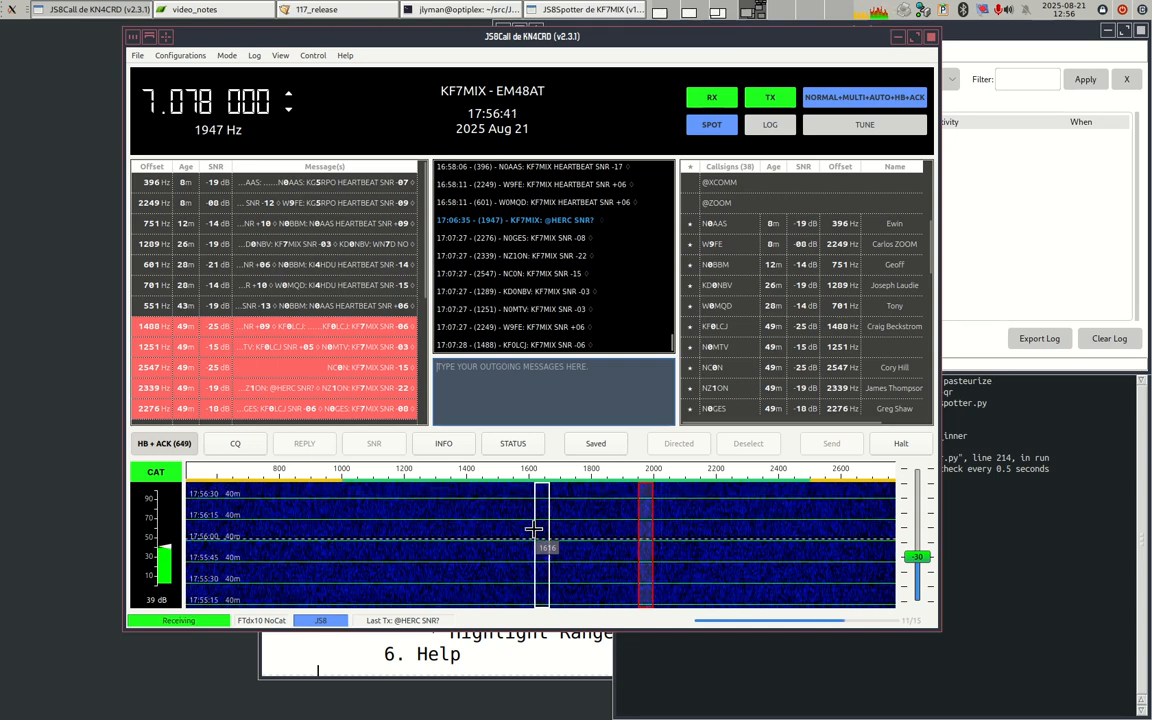
- Bring JS8Spotter in front of JS8Call and move the video_notes window out of the visible desktop
{"action": "left_click", "coordinate": [495, 643]}
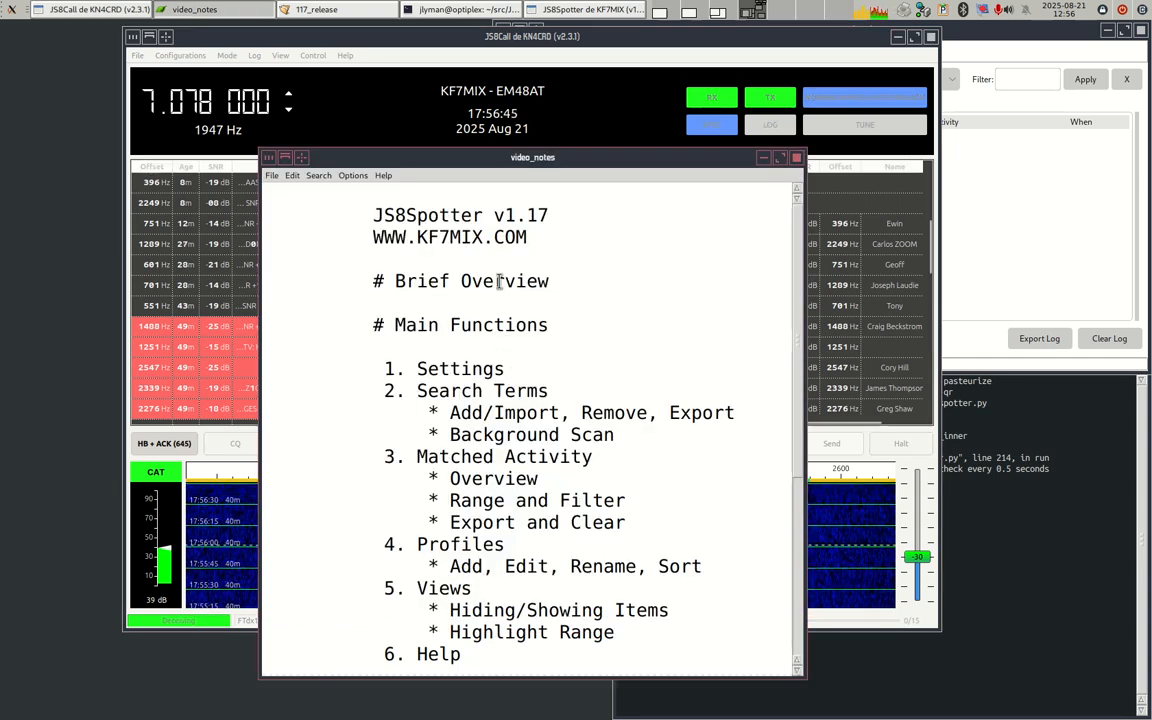
{"action": "left_click", "coordinate": [968, 36]}
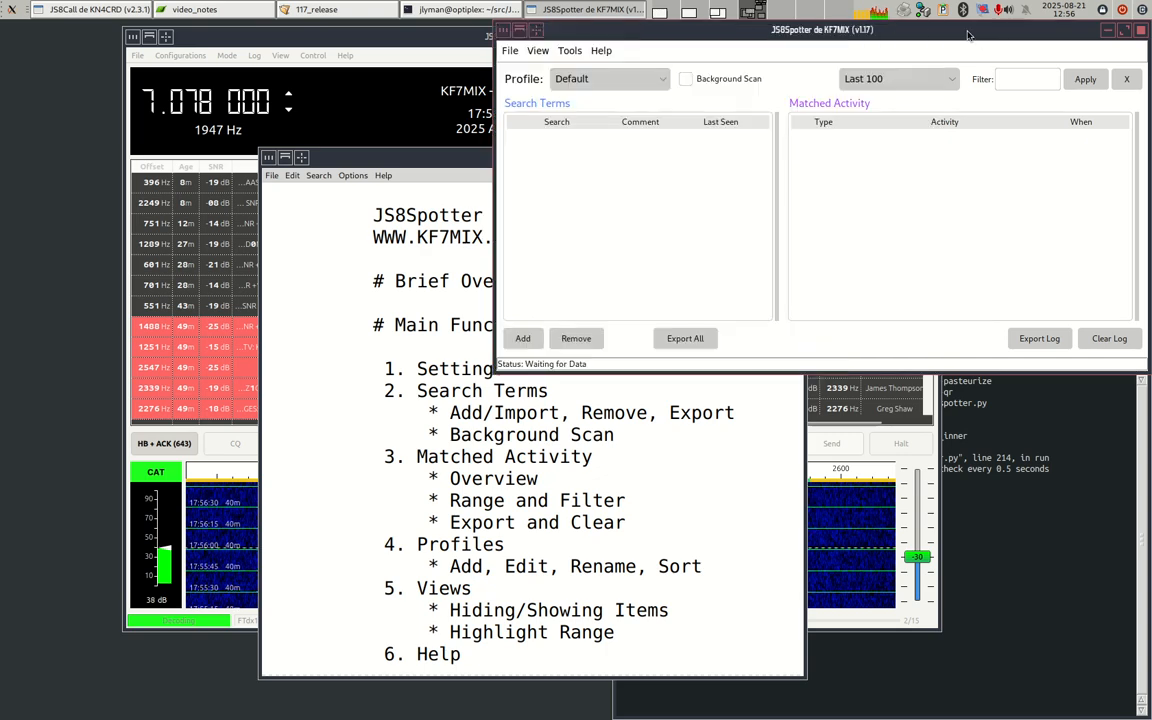
{"action": "left_click_drag", "start_coordinate": [968, 36], "coordinate": [691, 160]}
{"action": "left_click_drag", "start_coordinate": [351, 162], "coordinate": [79, 638]}
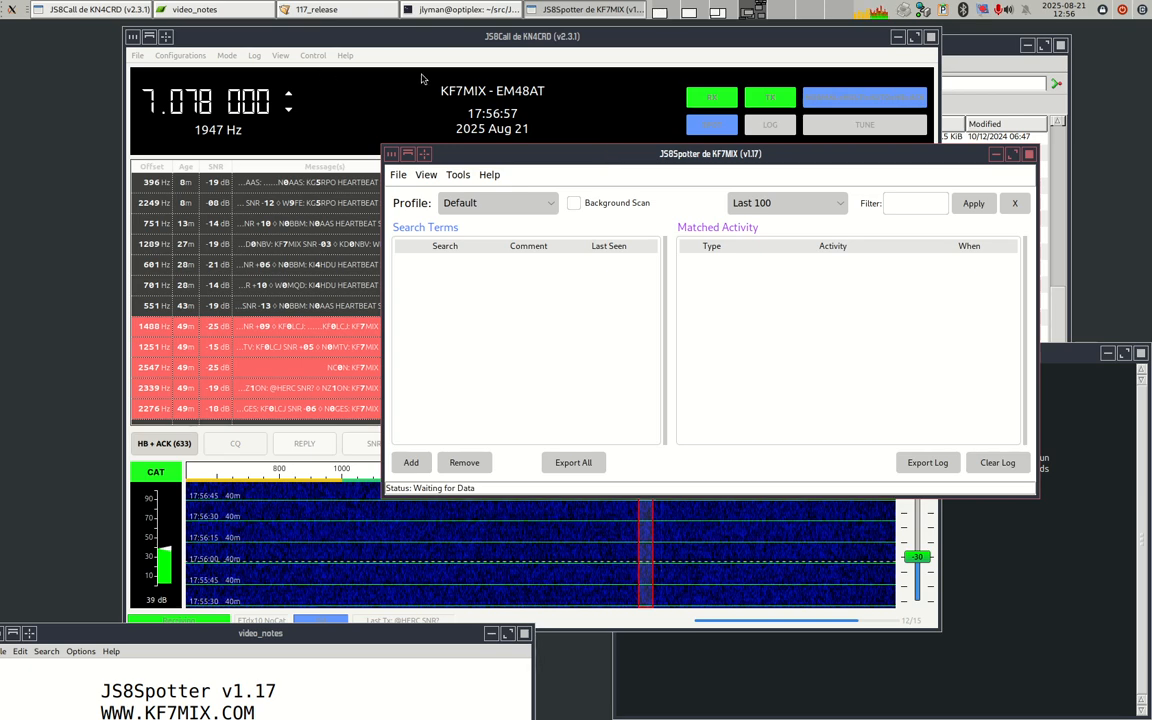
{"action": "left_click_drag", "start_coordinate": [604, 155], "coordinate": [580, 188]}
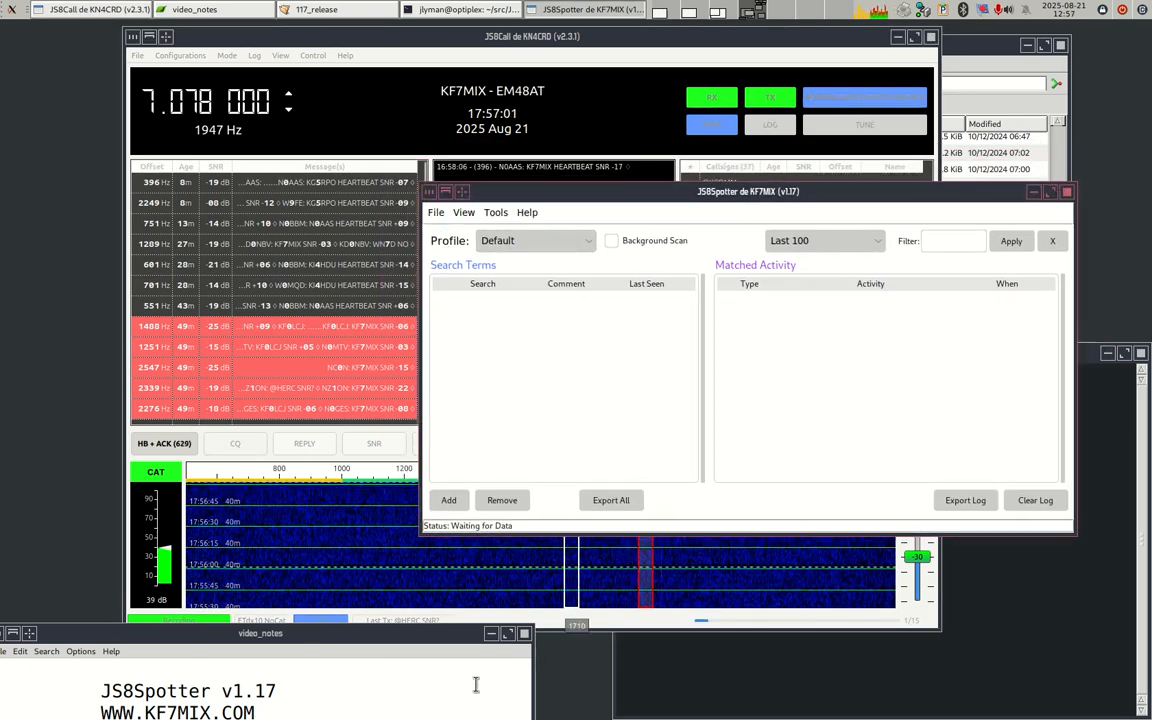
{"action": "left_click_drag", "start_coordinate": [430, 636], "coordinate": [1151, 624]}
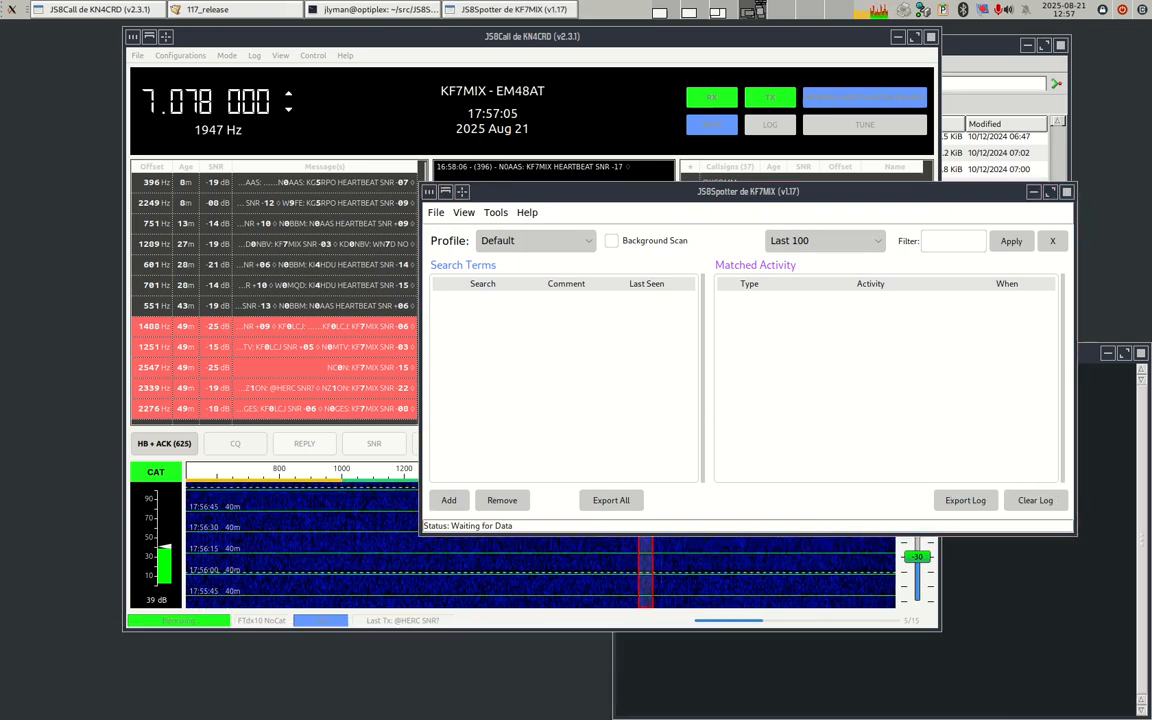
{"action": "mouse_move", "coordinate": [1151, 100]}
{"action": "left_mouse_down"}
{"action": "mouse_move", "coordinate": [722, 92]}
{"action": "mouse_move", "coordinate": [1151, 91]}
{"action": "left_mouse_up"}
- In the JS8Spotter settings, enter the station's callsign and set the grid to EM48
{"action": "left_click", "coordinate": [440, 214]}
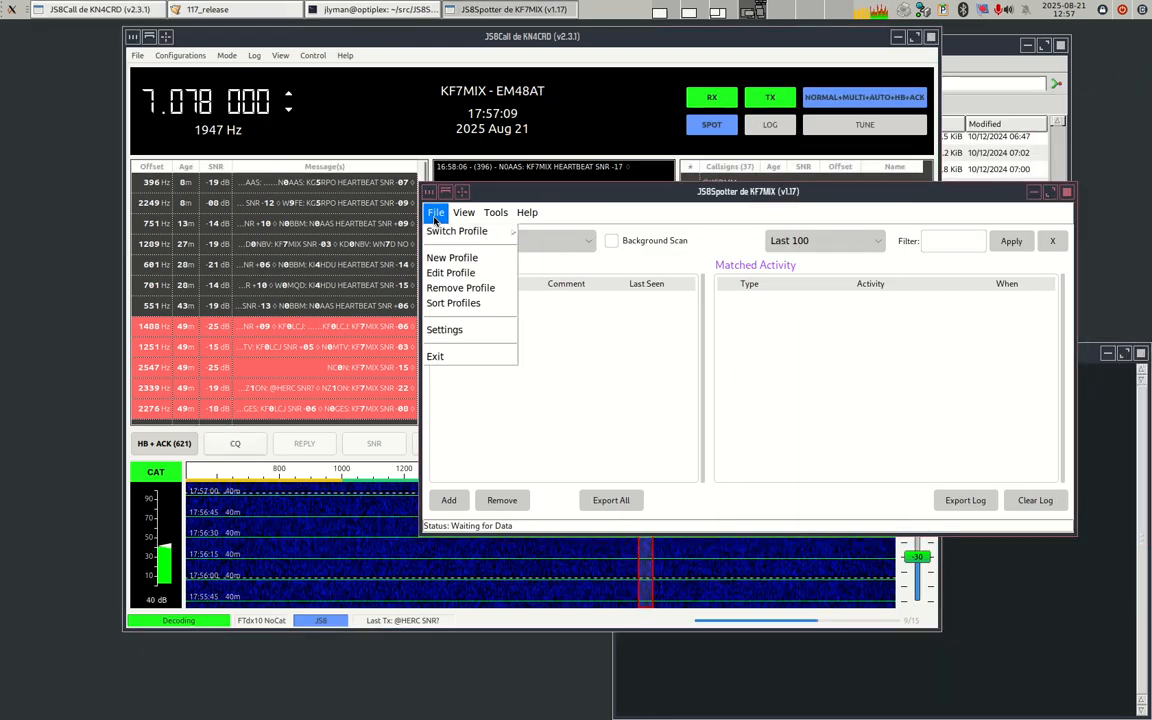
{"action": "left_click", "coordinate": [470, 330]}
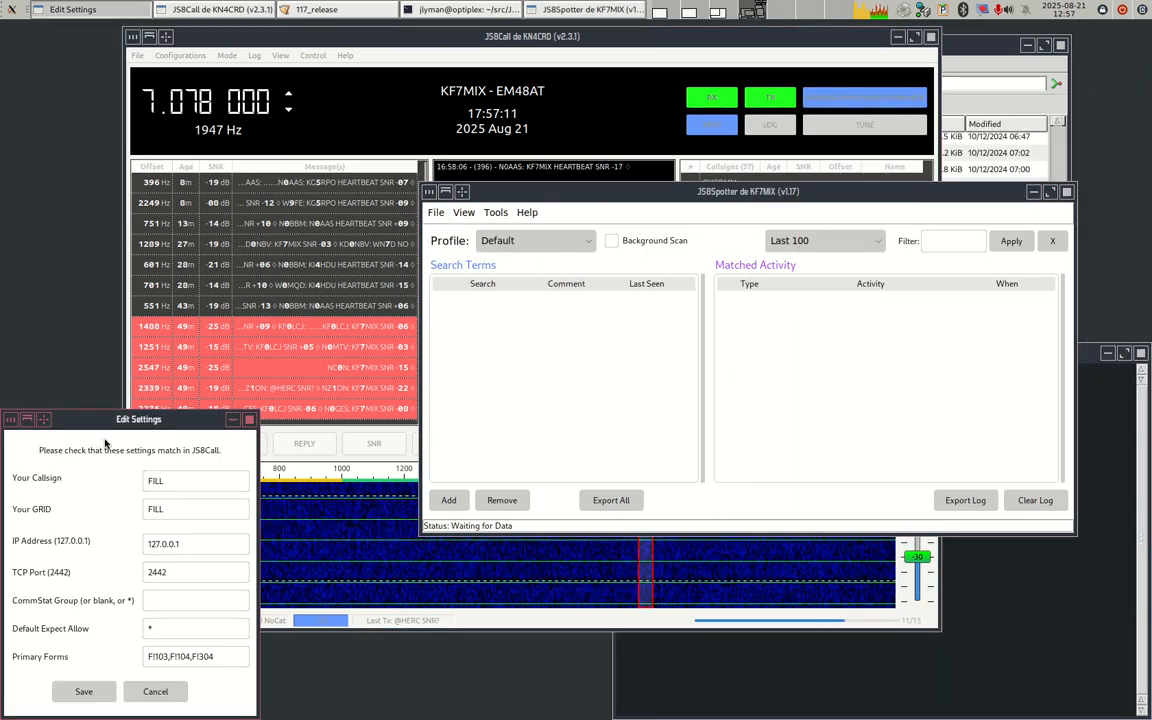
{"action": "left_click_drag", "start_coordinate": [110, 424], "coordinate": [406, 126]}
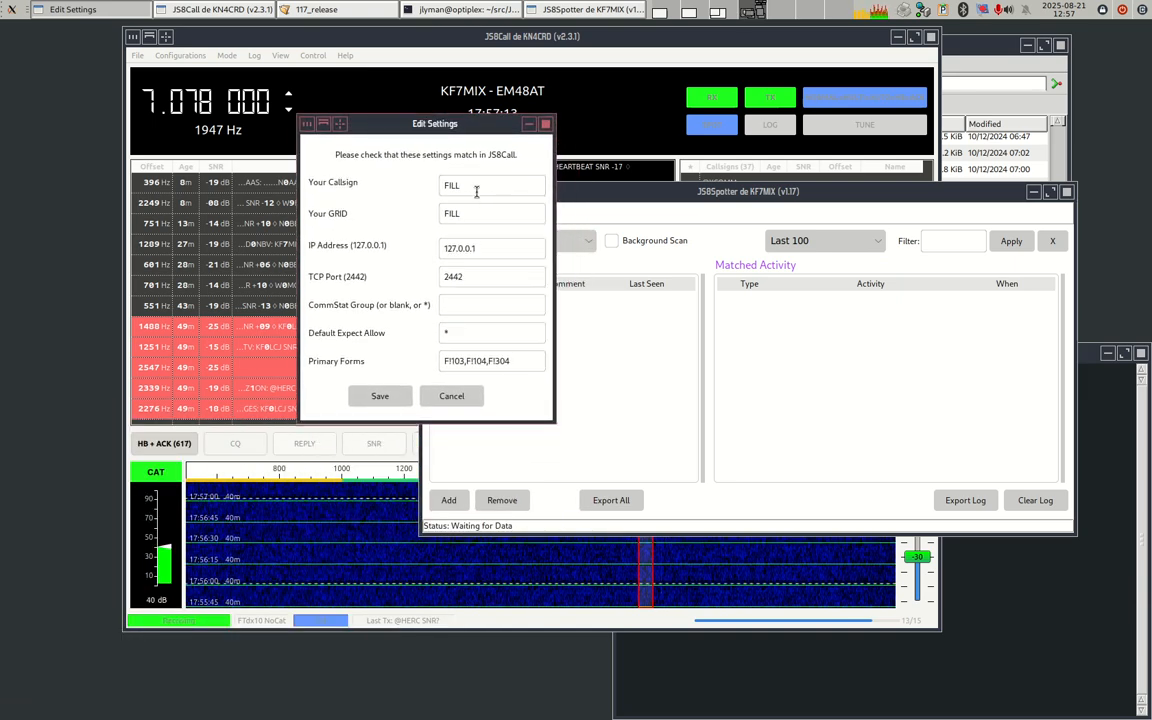
{"action": "type", "text": "KF7"}
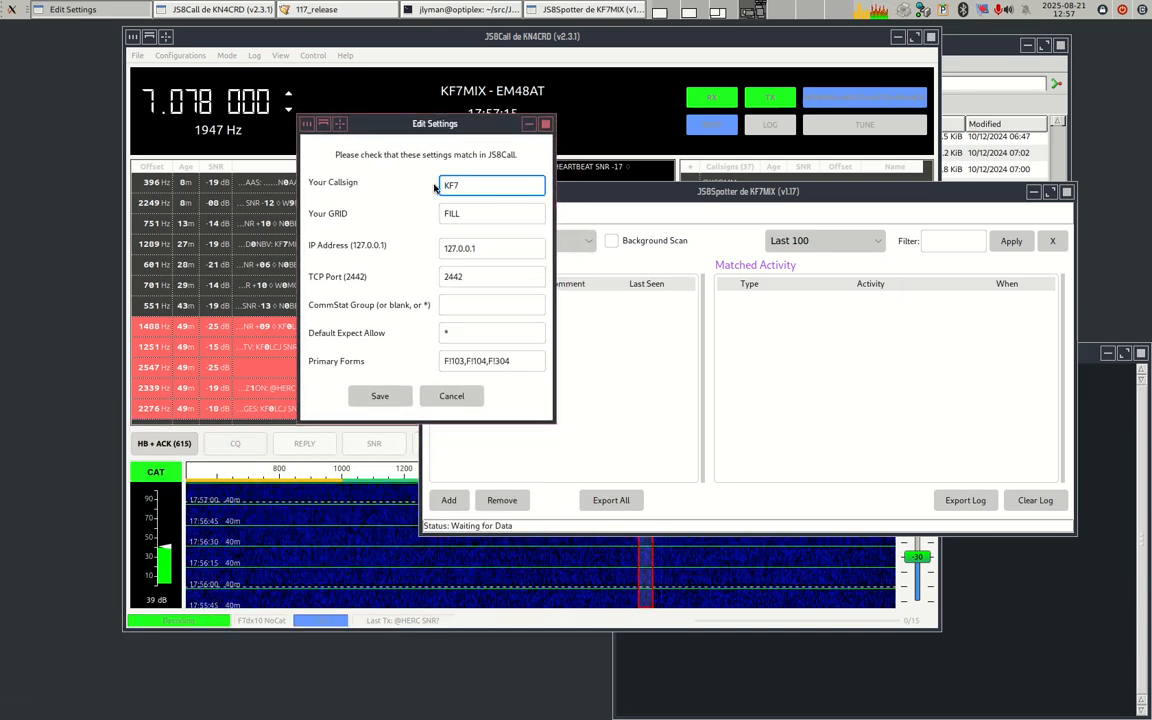
{"action": "type", "text": "MIX"}
{"action": "key", "text": "Tab"}
{"action": "type", "text": "E"}
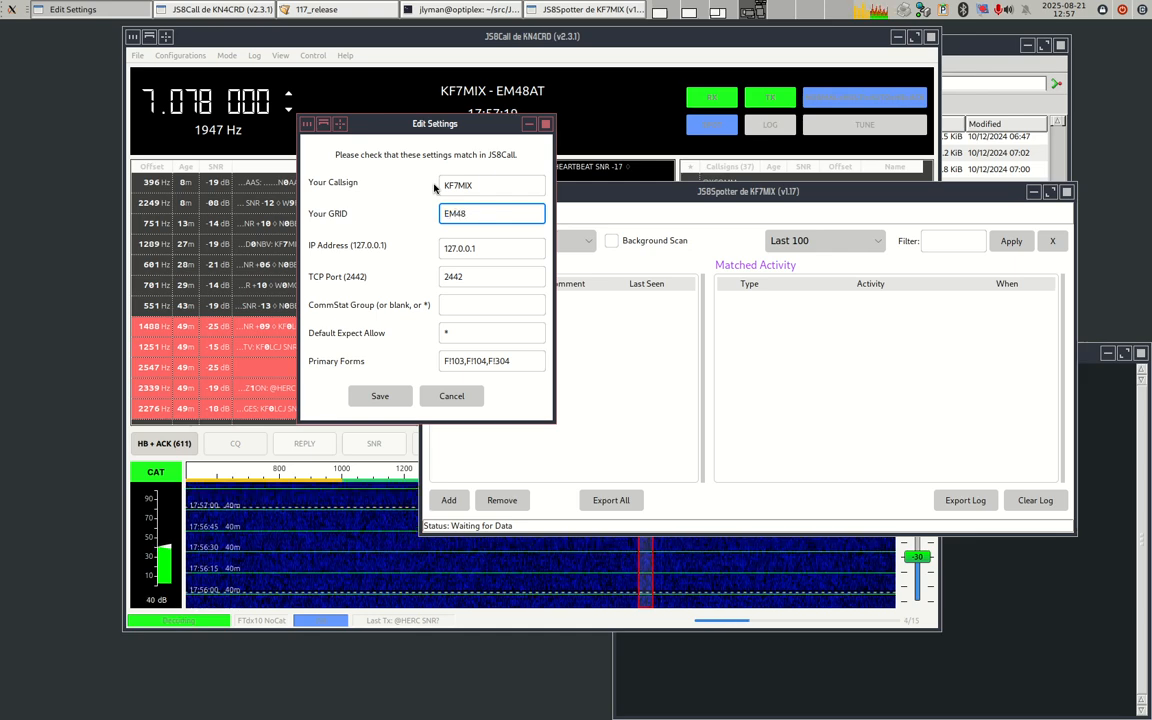
{"action": "type", "text": "M48"}
{"action": "key", "text": "Tab"}
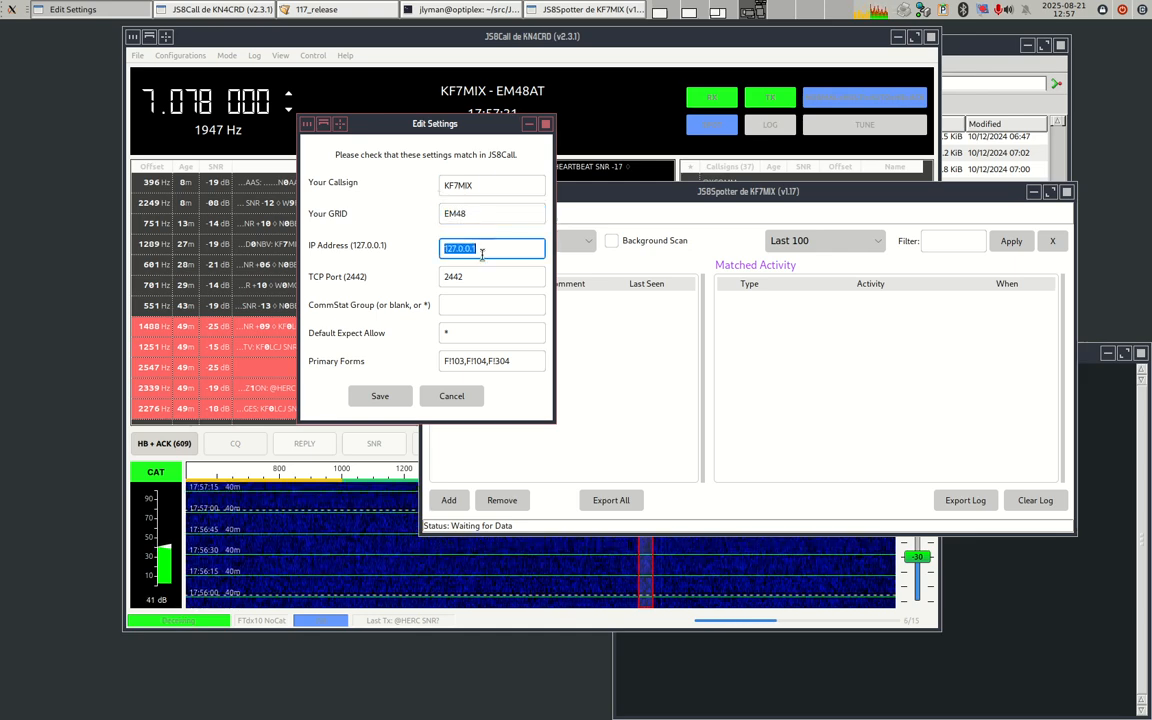
- Check JS8Call's station details and the API server hostnames and ports in its reporting settings, leaving them as they are
{"action": "left_click_drag", "start_coordinate": [442, 123], "coordinate": [835, 293]}
{"action": "left_click", "coordinate": [222, 40]}
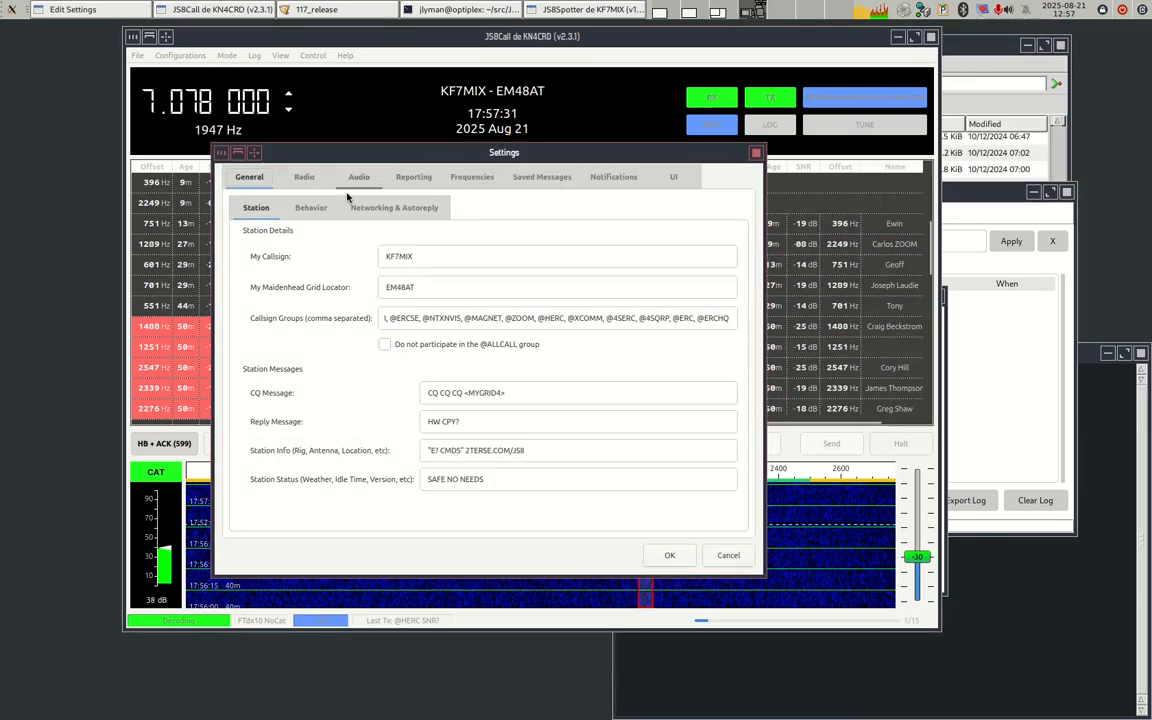
{"action": "left_click", "coordinate": [399, 209]}
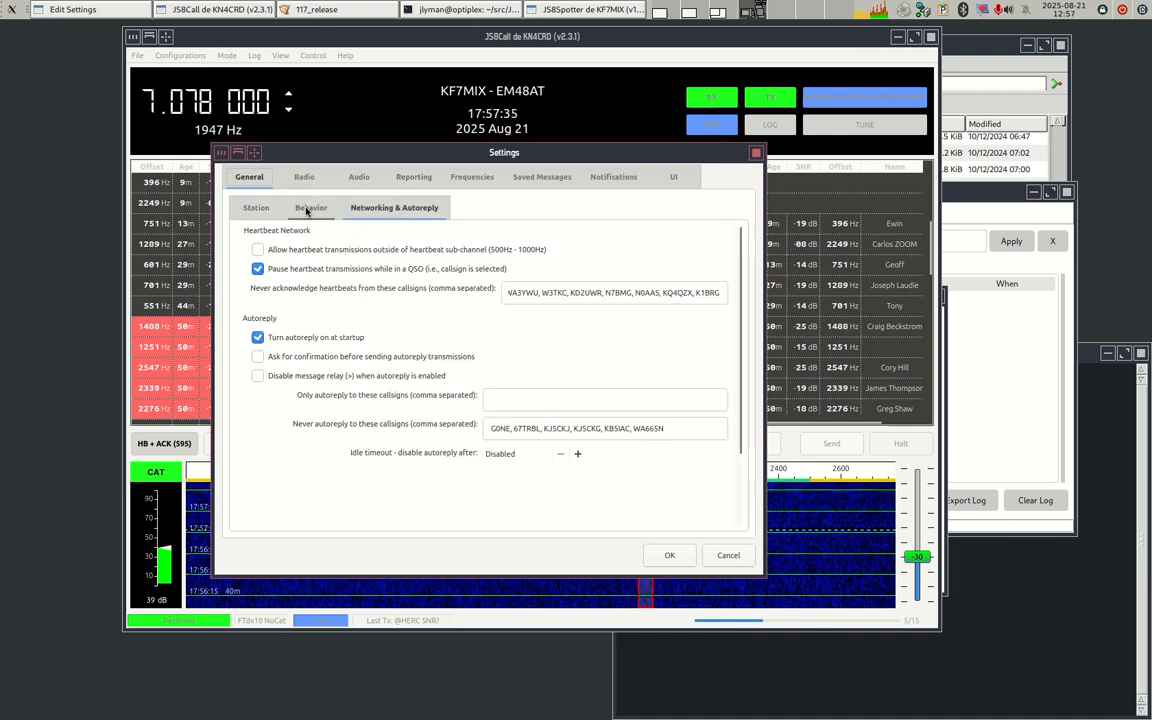
{"action": "left_click_drag", "start_coordinate": [741, 385], "coordinate": [752, 292]}
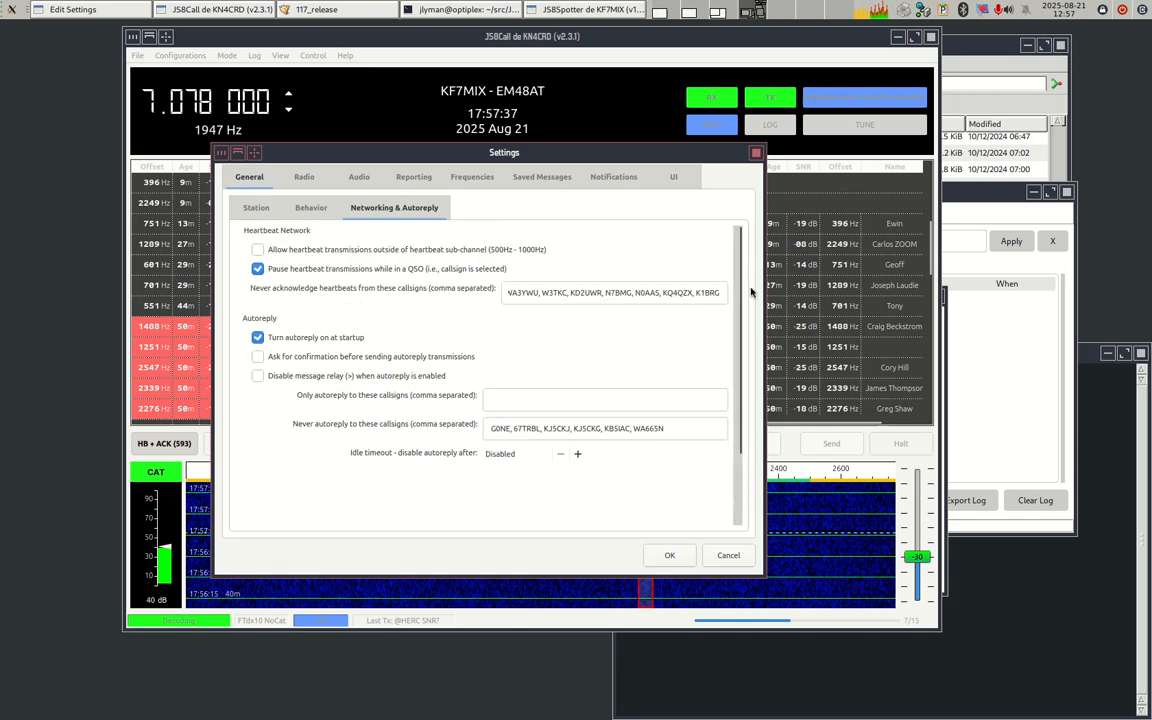
{"action": "left_click", "coordinate": [310, 208]}
{"action": "left_click", "coordinate": [243, 209]}
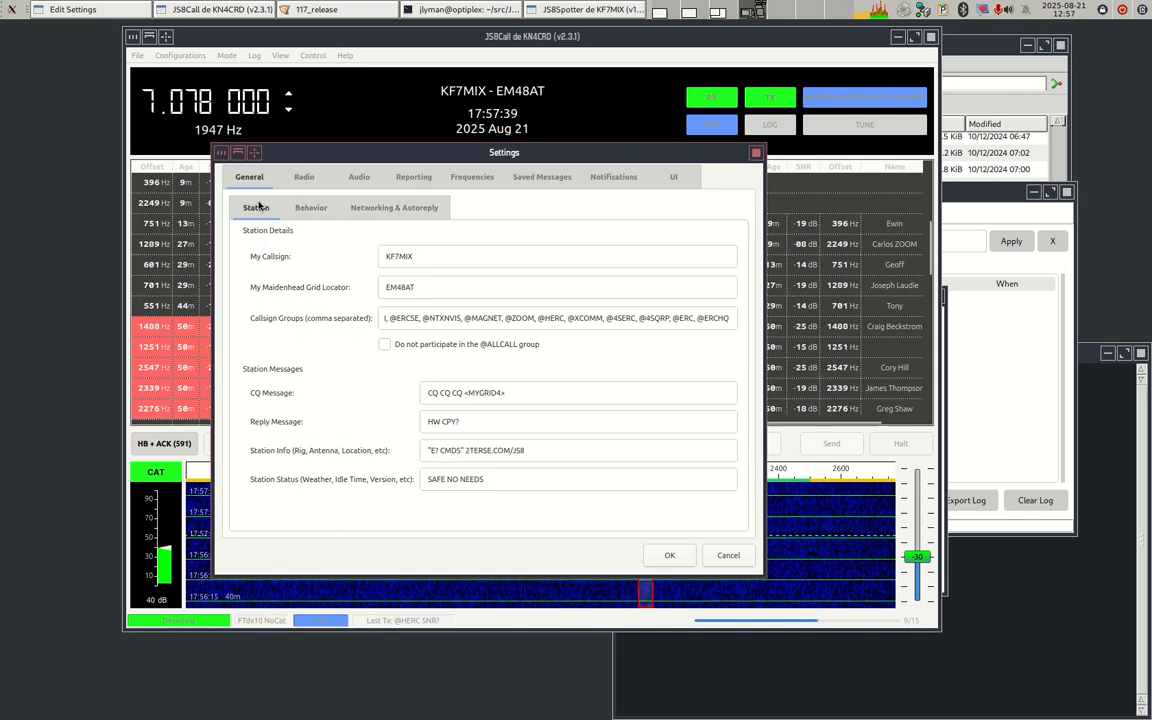
{"action": "left_click", "coordinate": [414, 178]}
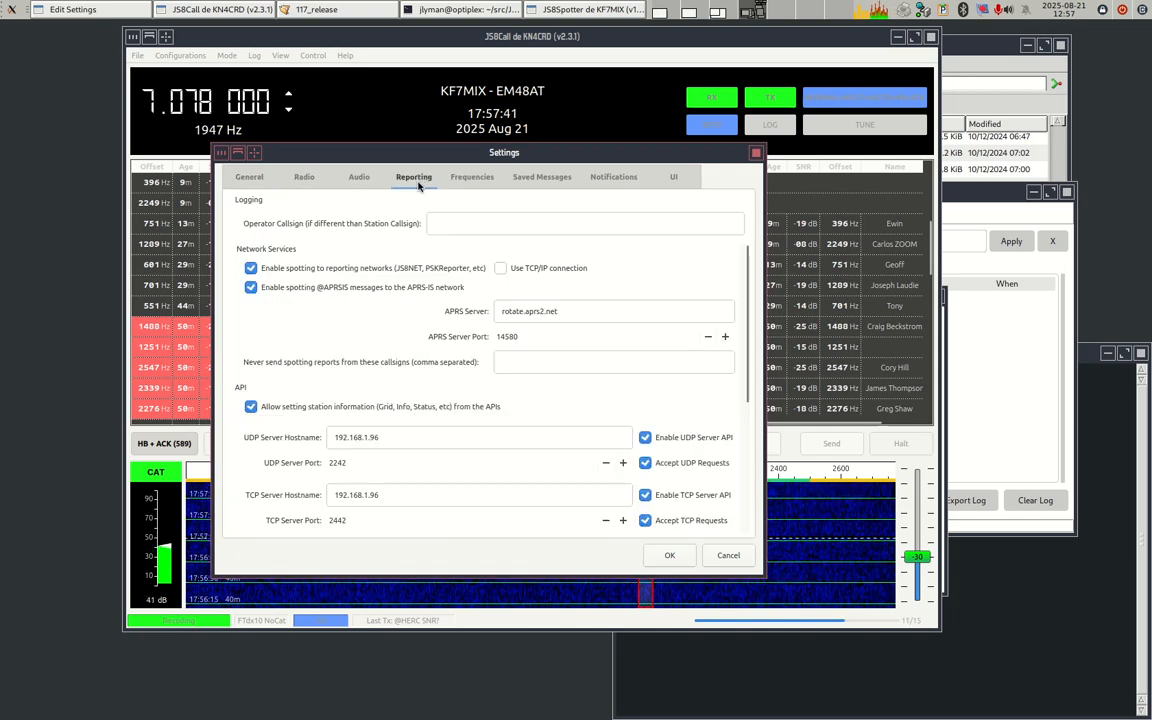
{"action": "left_click", "coordinate": [468, 177]}
{"action": "left_click", "coordinate": [404, 179]}
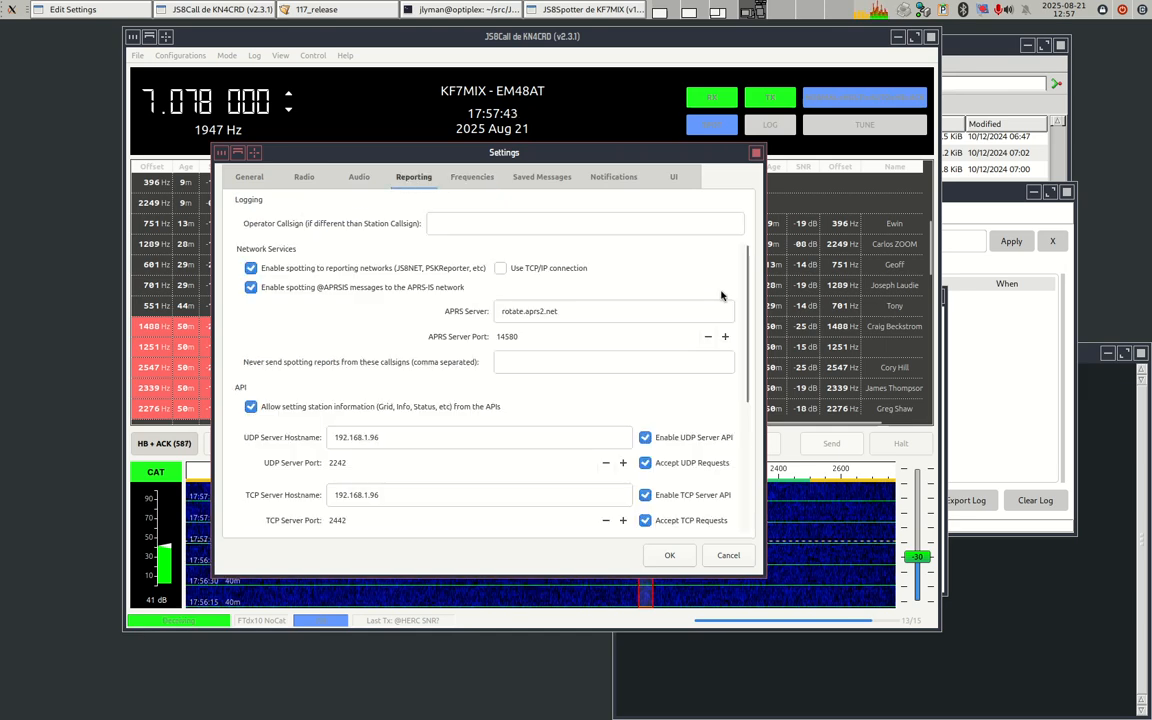
{"action": "scroll", "coordinate": [740, 316], "scroll_direction": "down", "scroll_amount": 3}
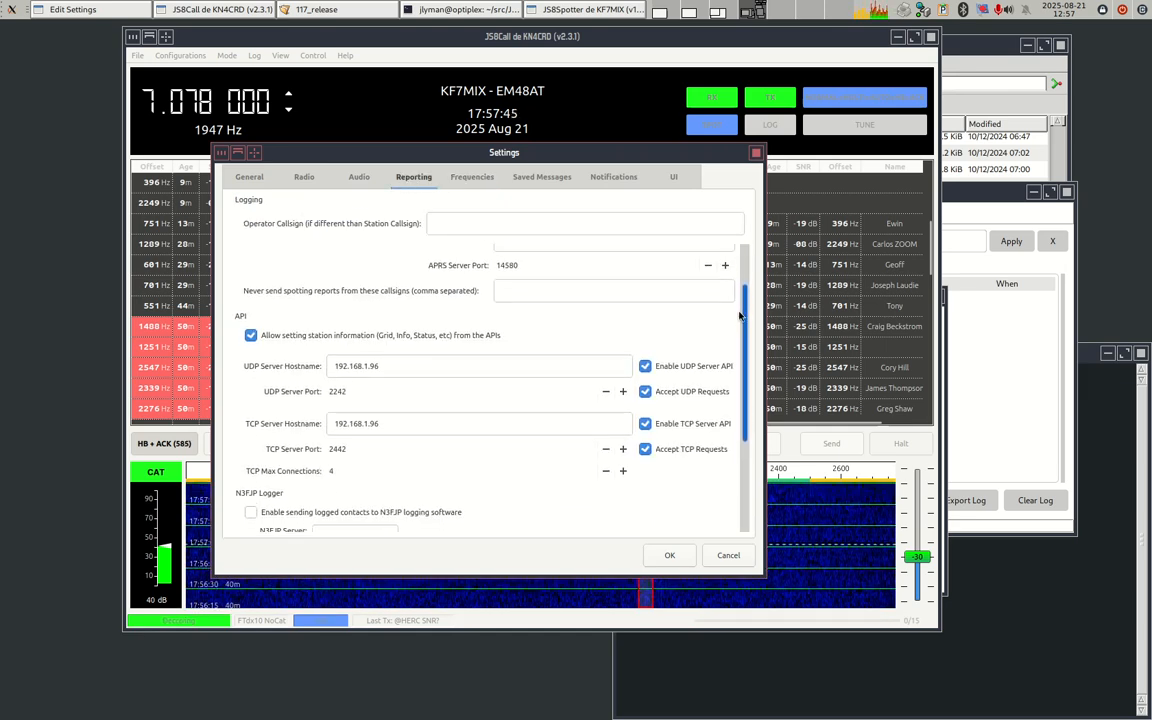
{"action": "left_click_drag", "start_coordinate": [740, 316], "coordinate": [741, 354]}
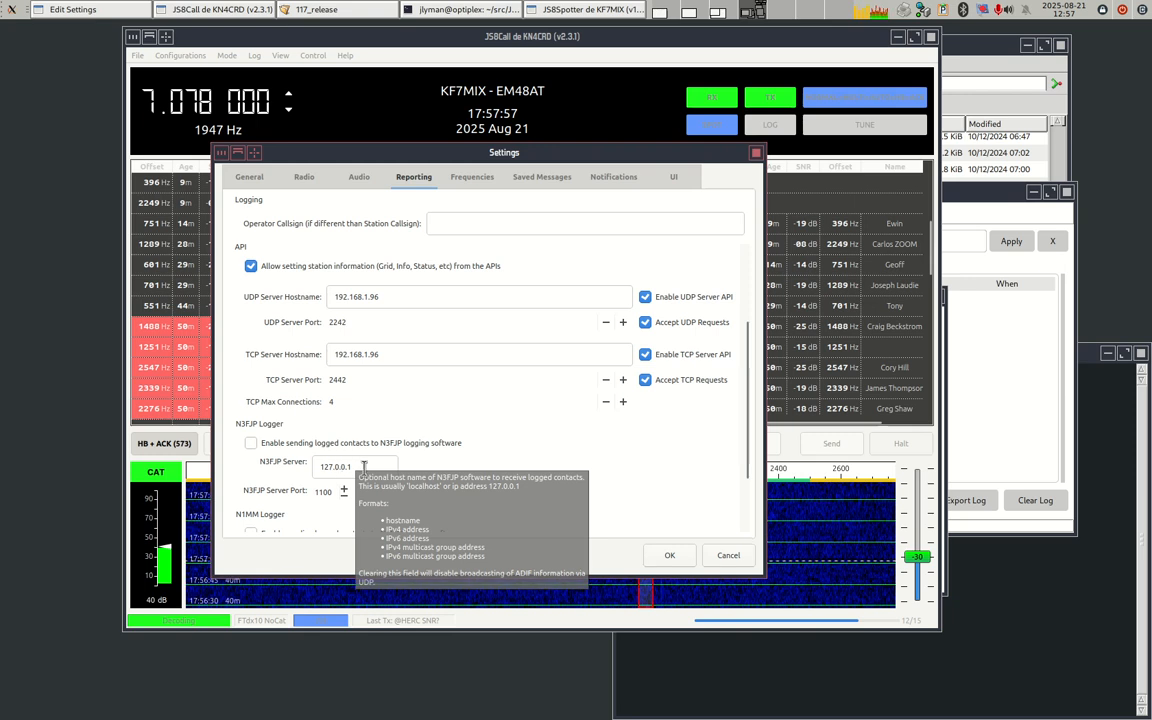
{"action": "mouse_move", "coordinate": [380, 297]}
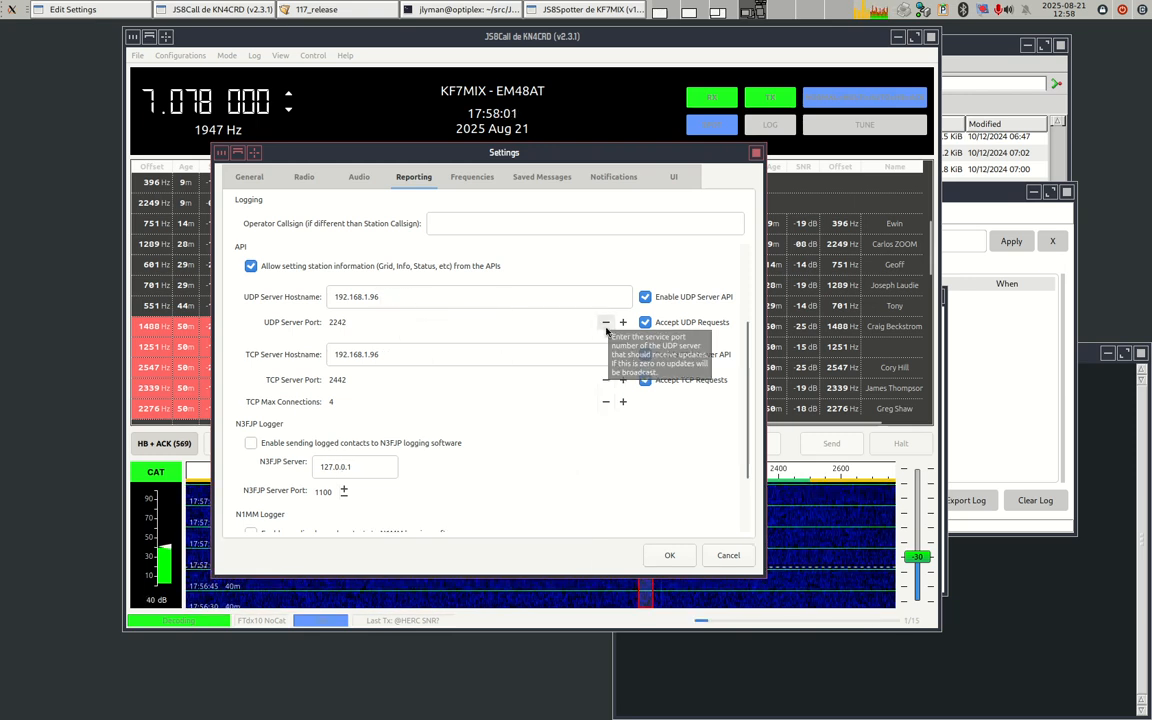
{"action": "left_click", "coordinate": [755, 154]}
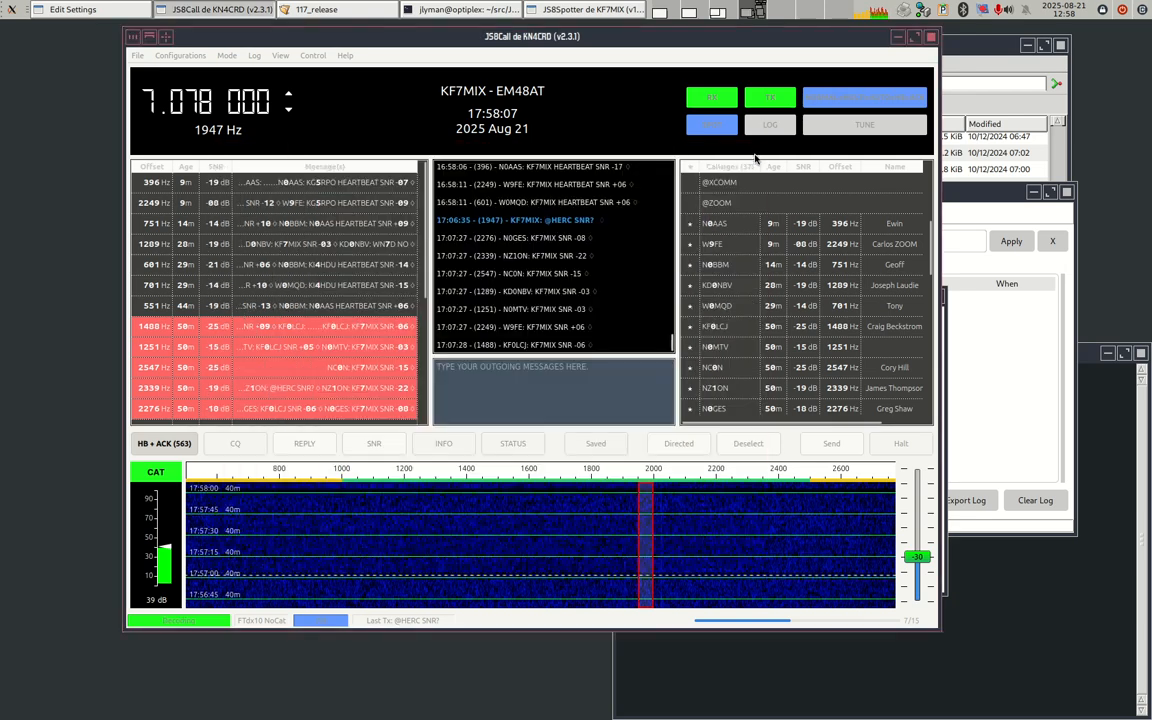
- Set the IP address in the JS8Spotter settings to 192.168.1.96 and save the settings
{"action": "left_click", "coordinate": [944, 332]}
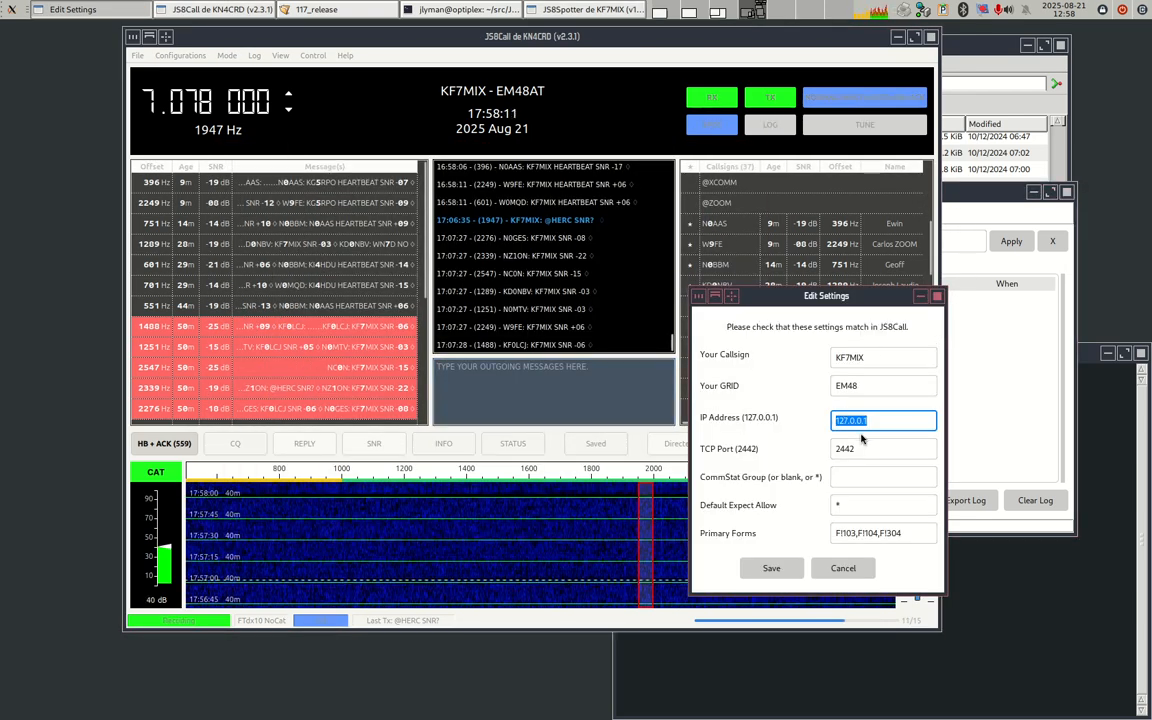
{"action": "type", "text": "192.168."}
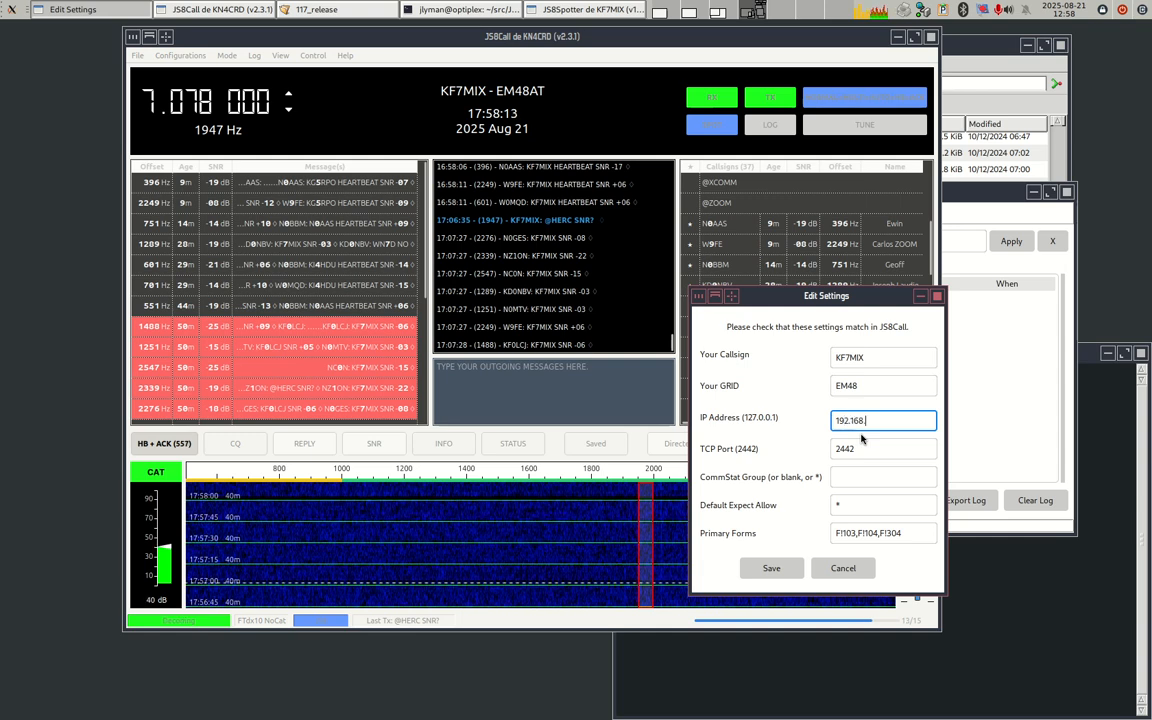
{"action": "type", "text": "1.96"}
{"action": "key", "text": "Tab"}
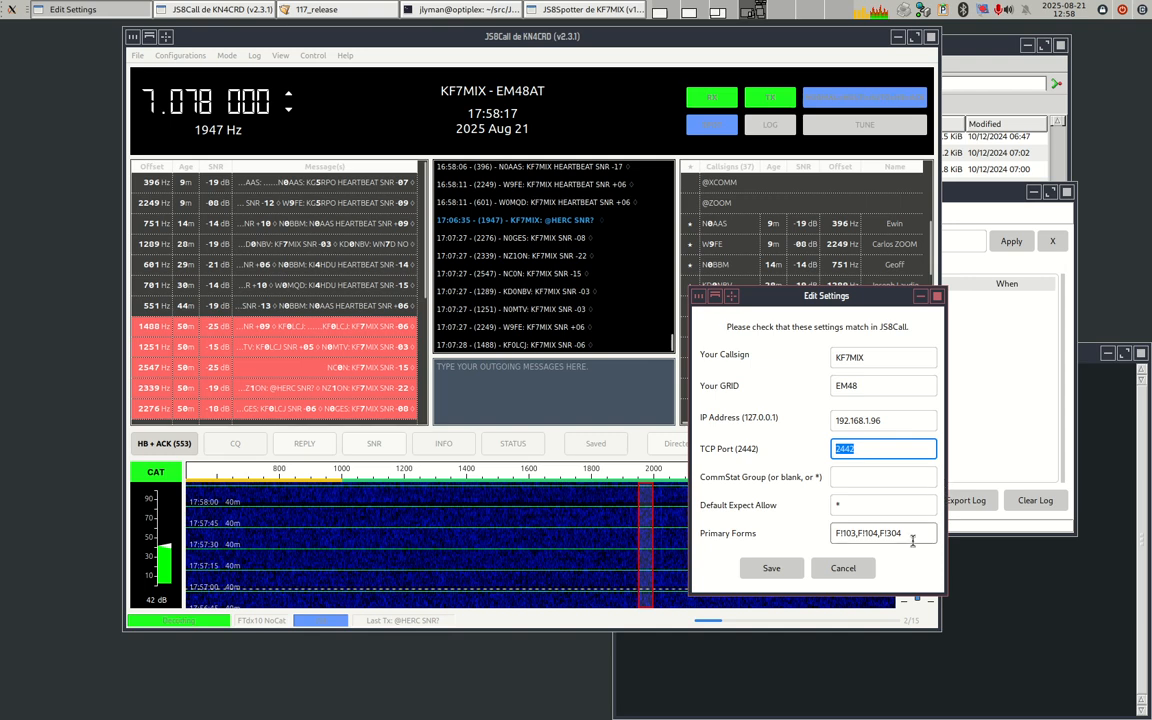
{"action": "key", "text": "Tab"}
{"action": "key", "text": "Tab"}
{"action": "key", "text": "Tab"}
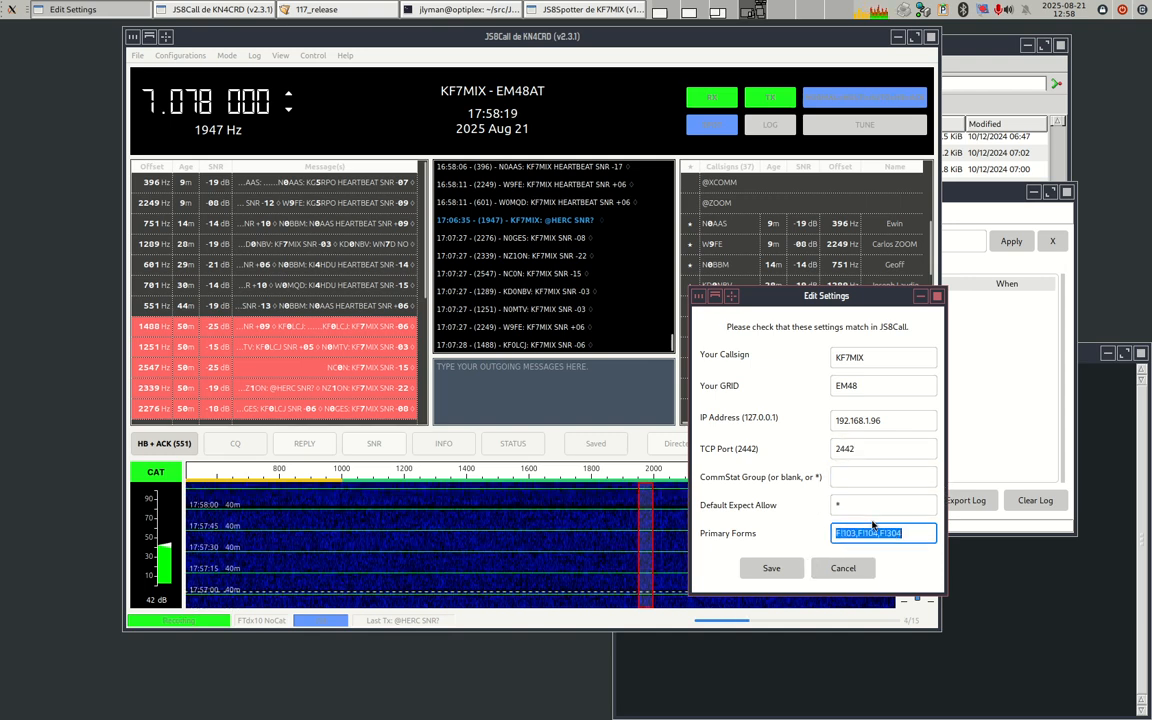
{"action": "left_click", "coordinate": [771, 568]}
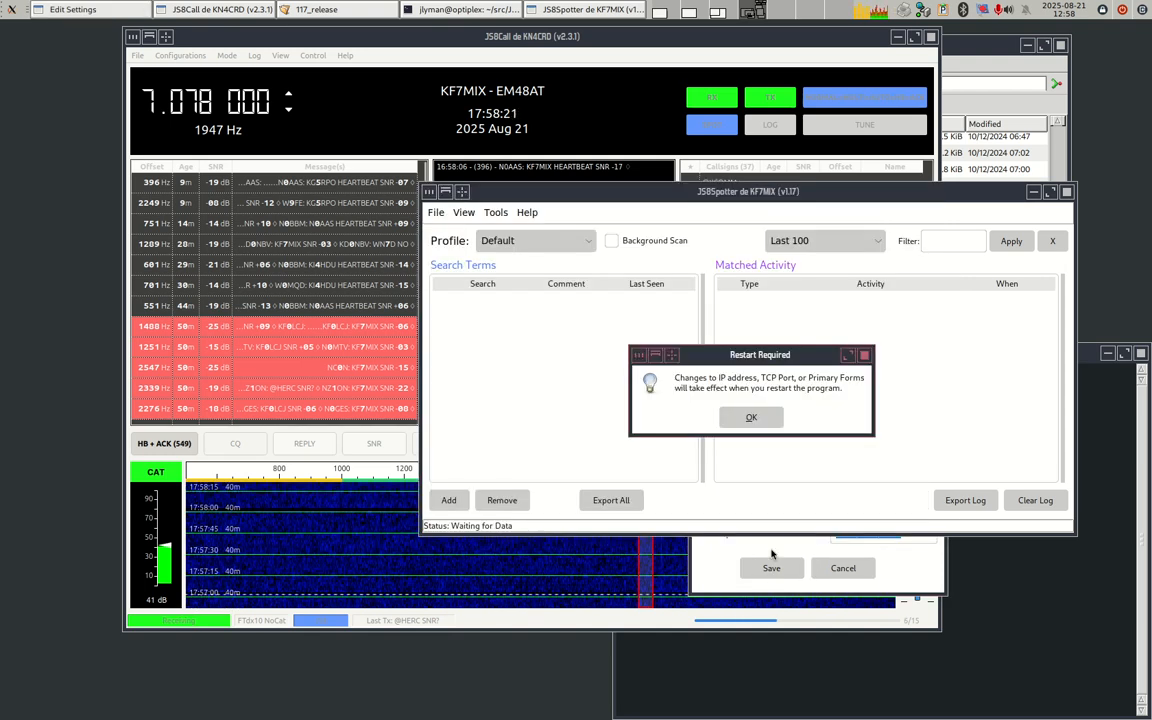
- Acknowledge the restart notice, close JS8Spotter and relaunch it from the terminal with python3 js8spotter.py
{"action": "left_click", "coordinate": [748, 420]}
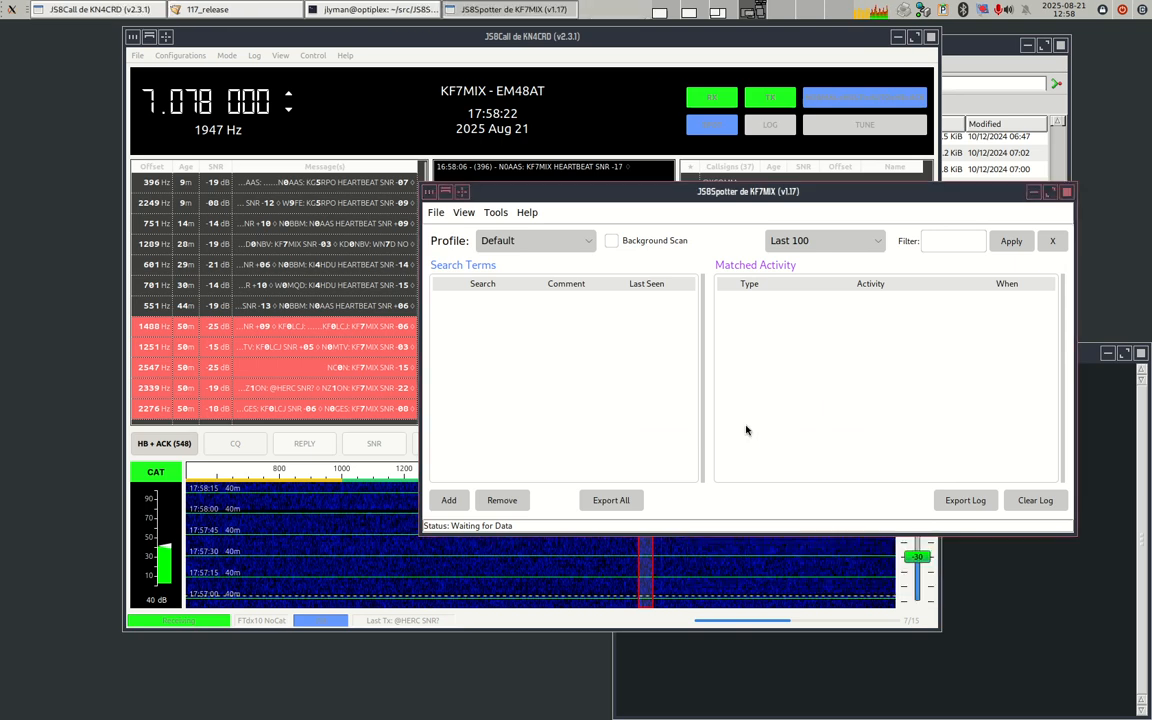
{"action": "left_click", "coordinate": [1066, 192]}
{"action": "left_click", "coordinate": [1089, 470]}
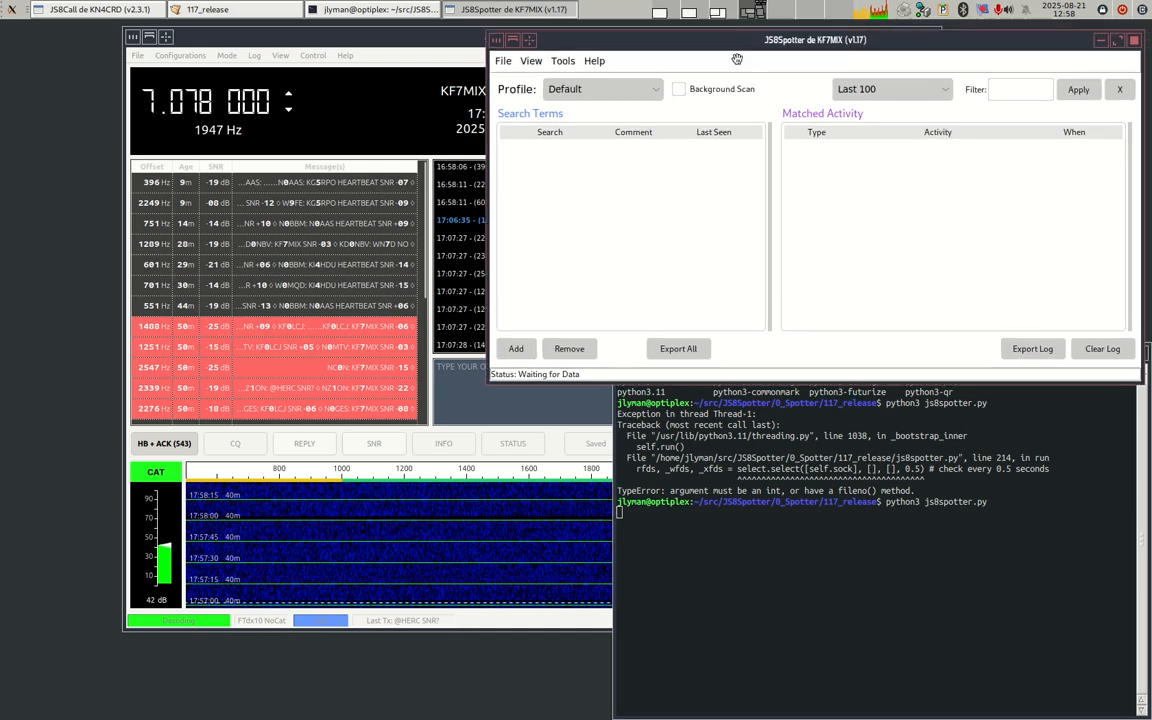
- Arrange the JS8Spotter and JS8Call windows so that JS8Call's message area stays visible beside JS8Spotter
{"action": "left_click_drag", "start_coordinate": [759, 37], "coordinate": [603, 169]}
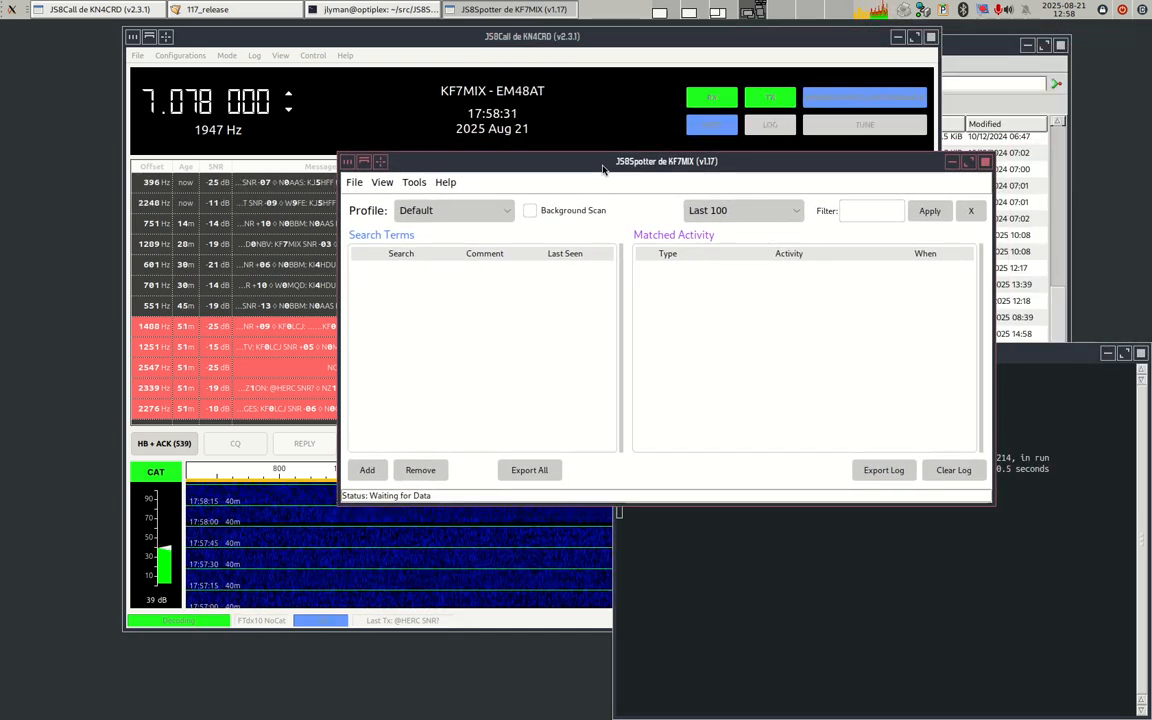
{"action": "left_click_drag", "start_coordinate": [603, 169], "coordinate": [719, 344]}
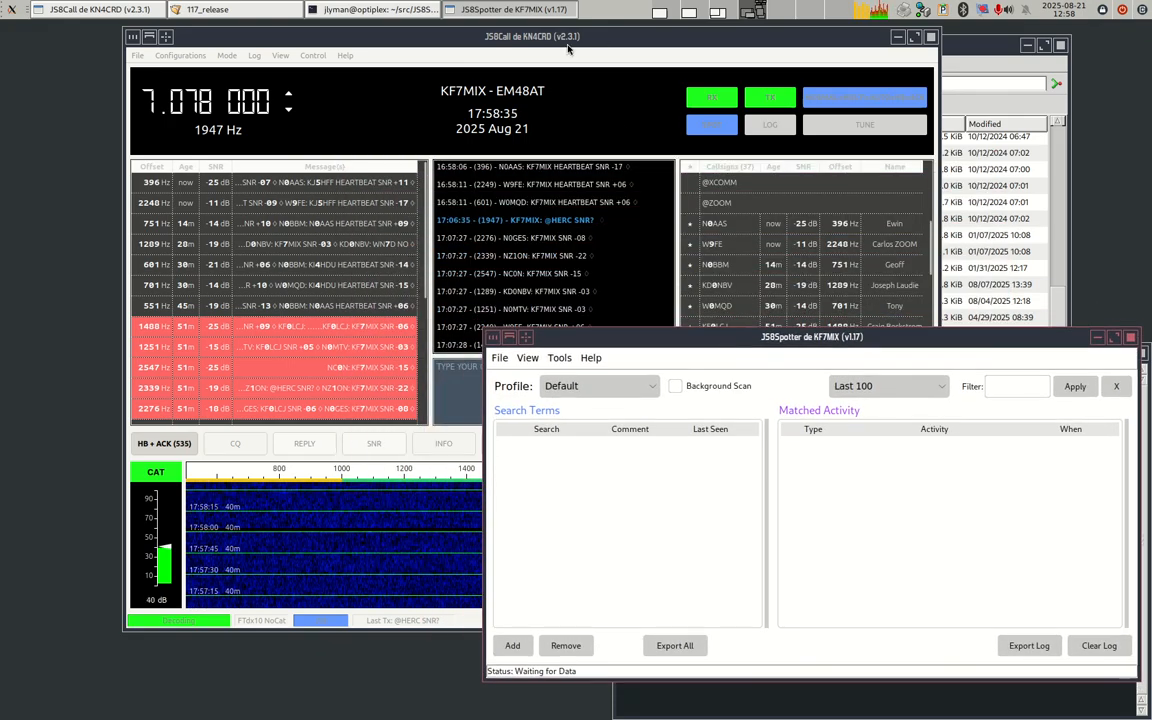
{"action": "left_click_drag", "start_coordinate": [567, 47], "coordinate": [437, 66]}
{"action": "left_click", "coordinate": [889, 343]}
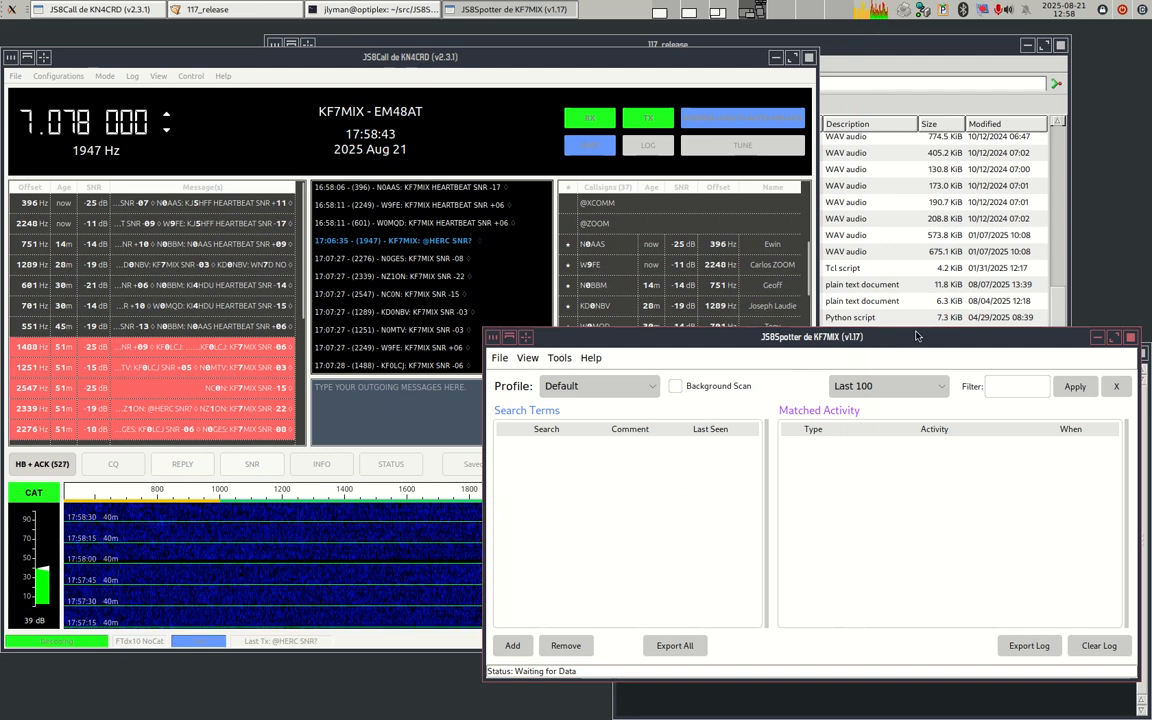
- Consult the main functions outline in video_notes and the received messages in JS8Call
{"action": "left_click_drag", "start_coordinate": [1151, 92], "coordinate": [714, 98]}
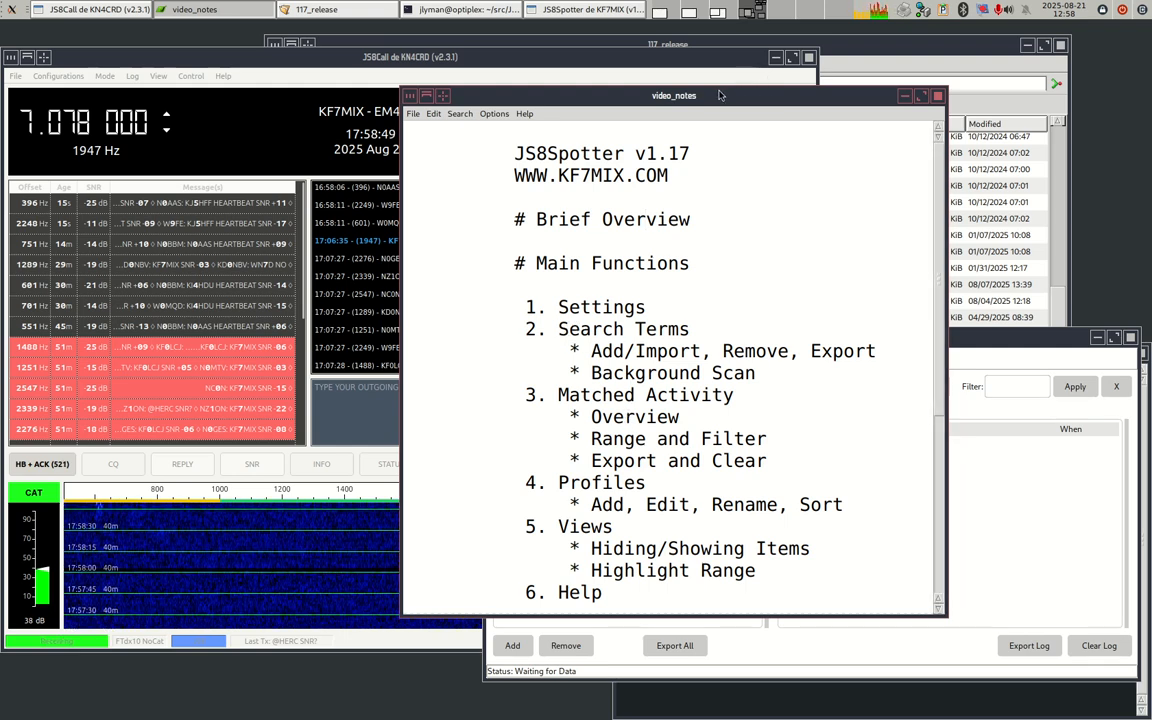
{"action": "left_click_drag", "start_coordinate": [719, 95], "coordinate": [1151, 95]}
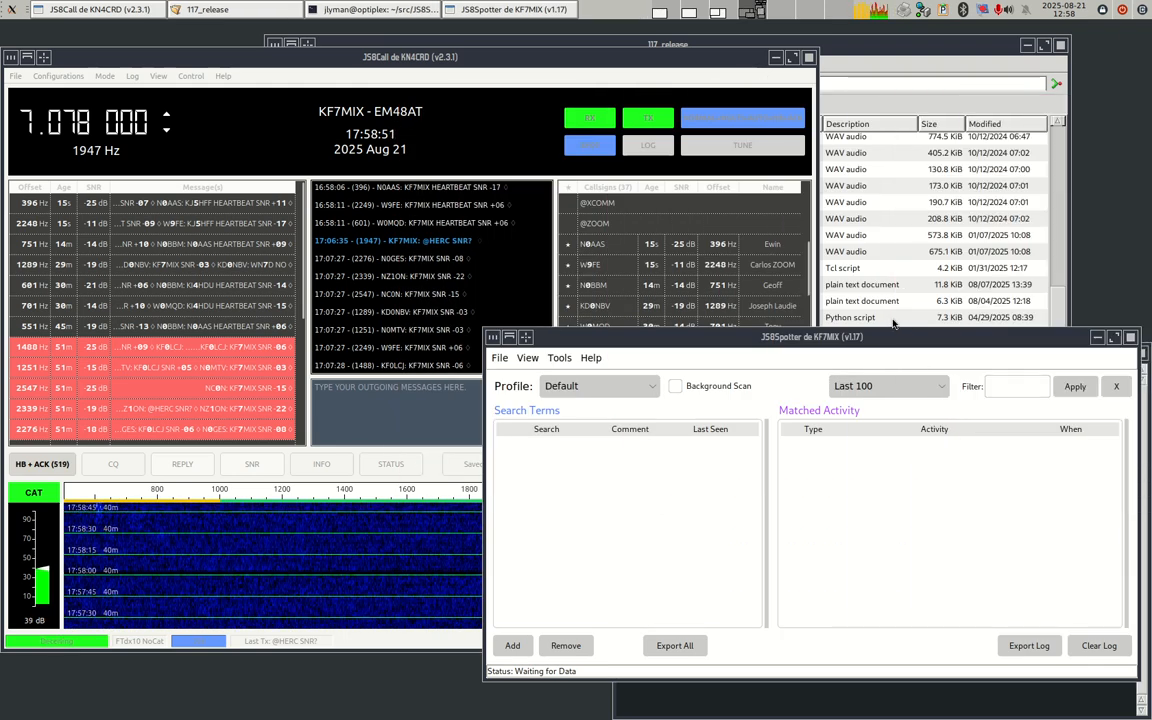
{"action": "left_click_drag", "start_coordinate": [838, 343], "coordinate": [718, 143]}
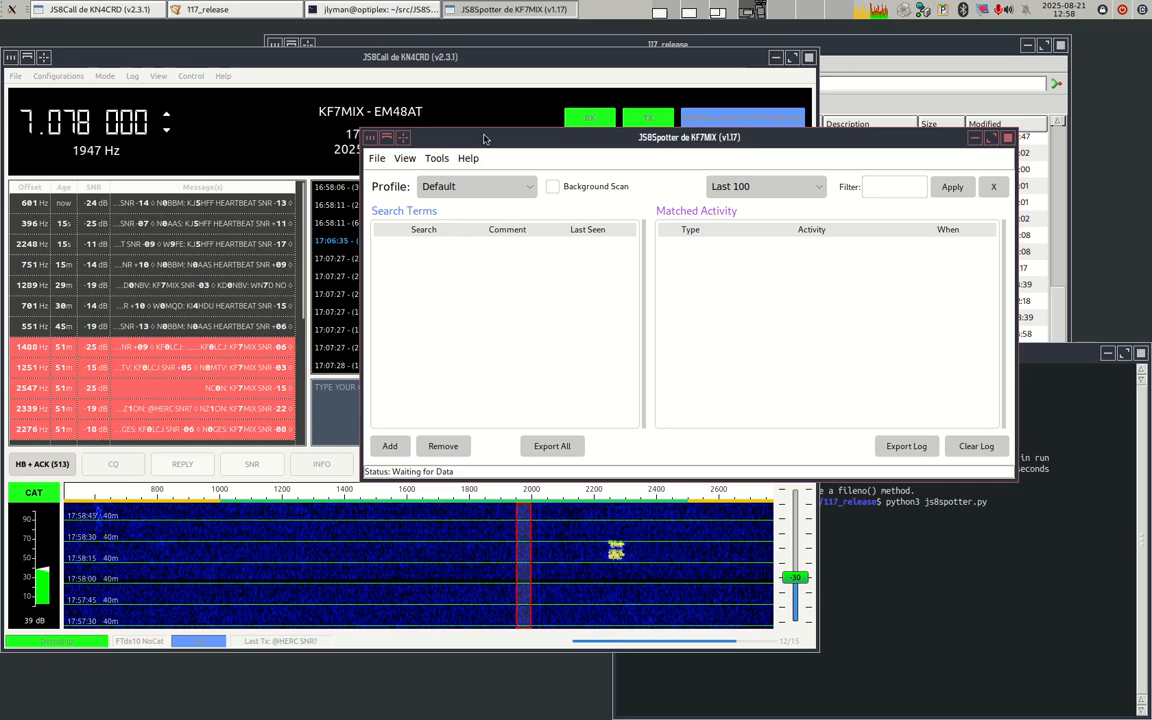
{"action": "left_click_drag", "start_coordinate": [486, 146], "coordinate": [648, 364]}
{"action": "left_click", "coordinate": [298, 56]}
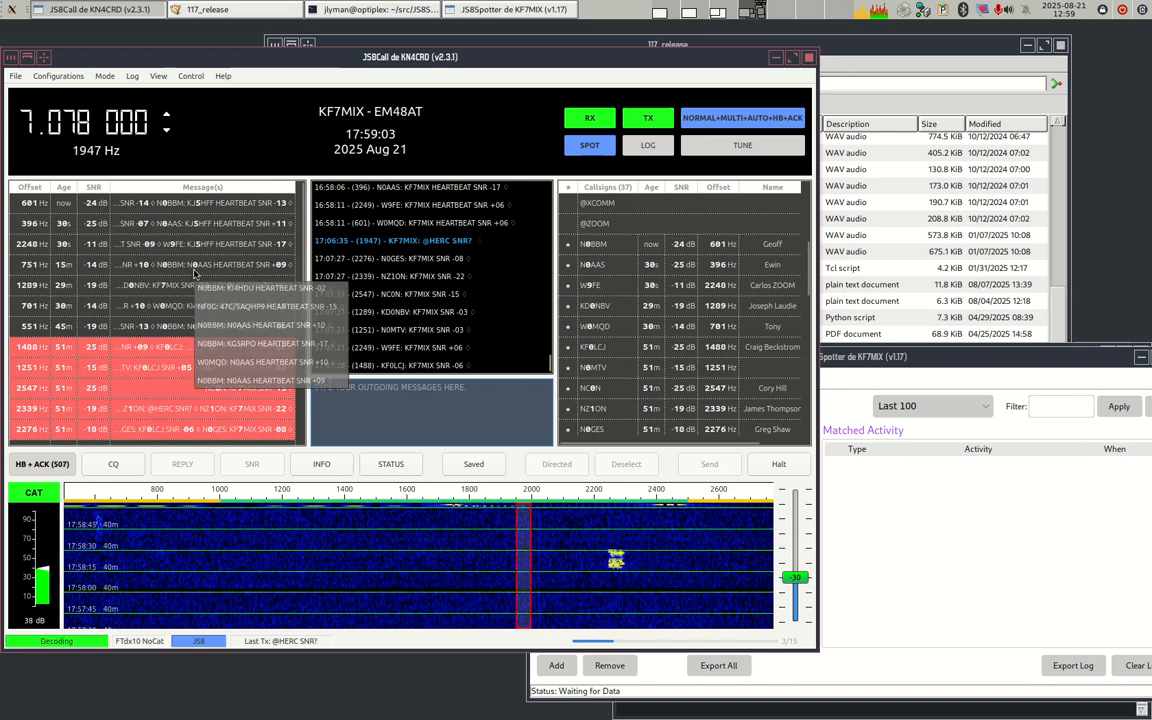
- Bring JS8Spotter back in front of JS8Call and open the Add Search Terms window next to its search list
{"action": "left_click_drag", "start_coordinate": [840, 352], "coordinate": [647, 235]}
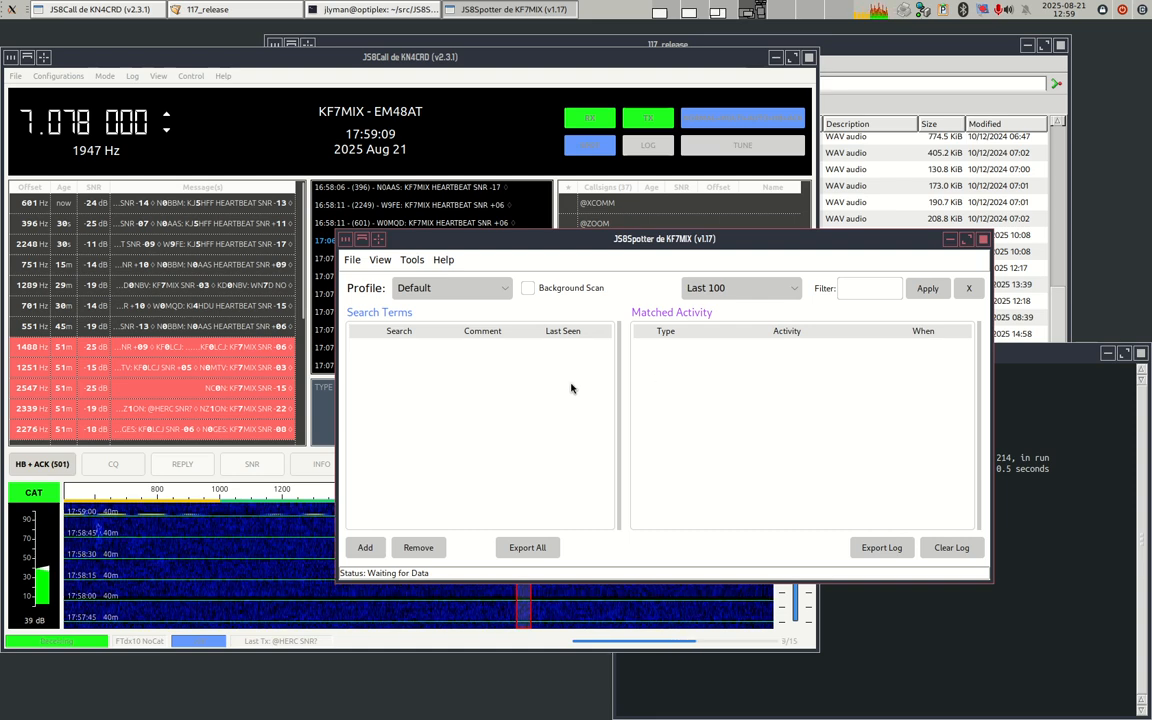
{"action": "left_click", "coordinate": [365, 547]}
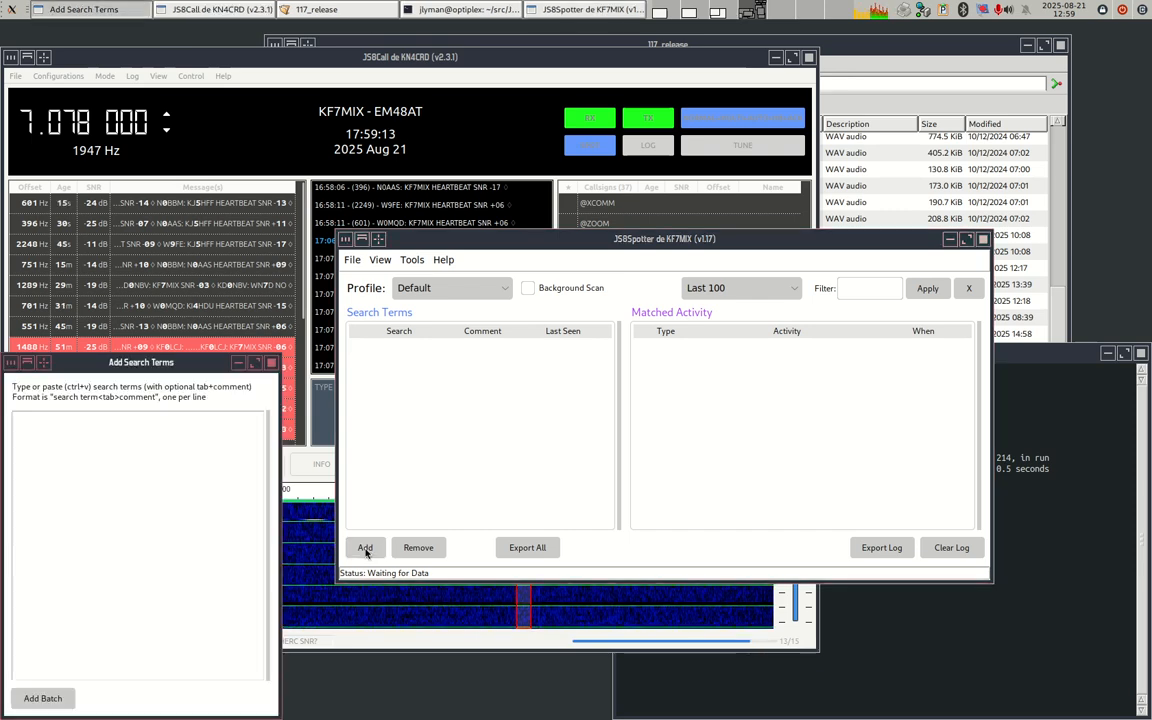
{"action": "left_click_drag", "start_coordinate": [171, 375], "coordinate": [333, 333]}
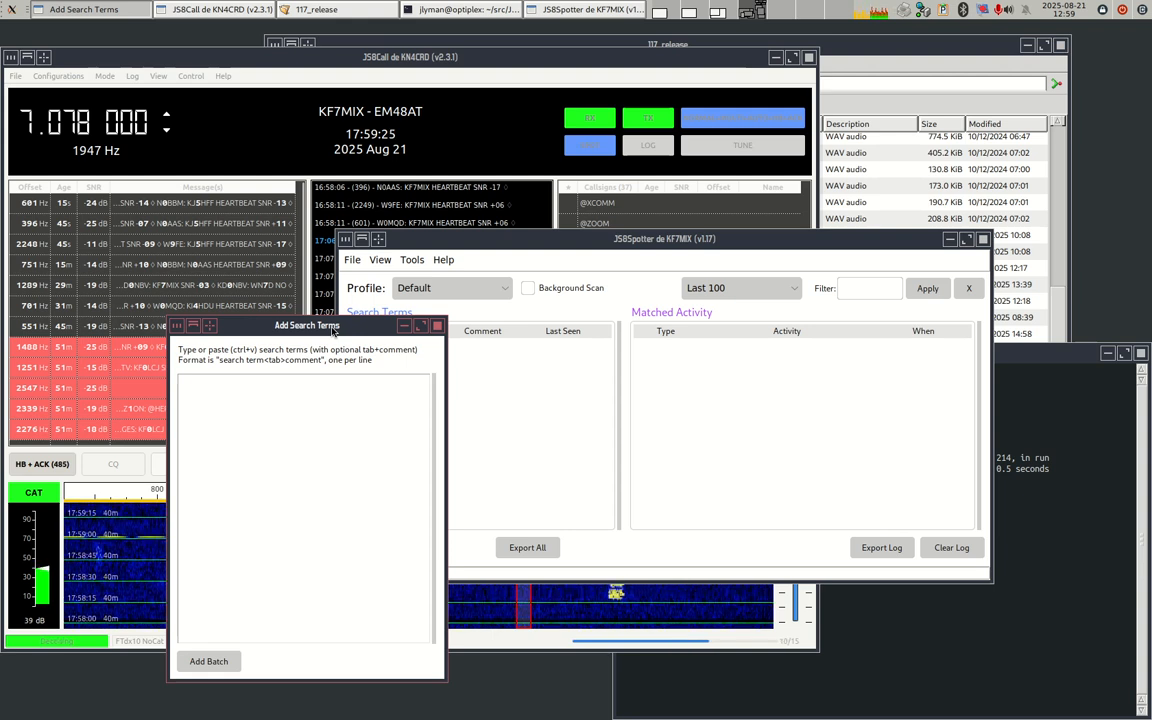
- Try TACOS ARE GREAT as an example search term and clear the entry
{"action": "left_click", "coordinate": [266, 461]}
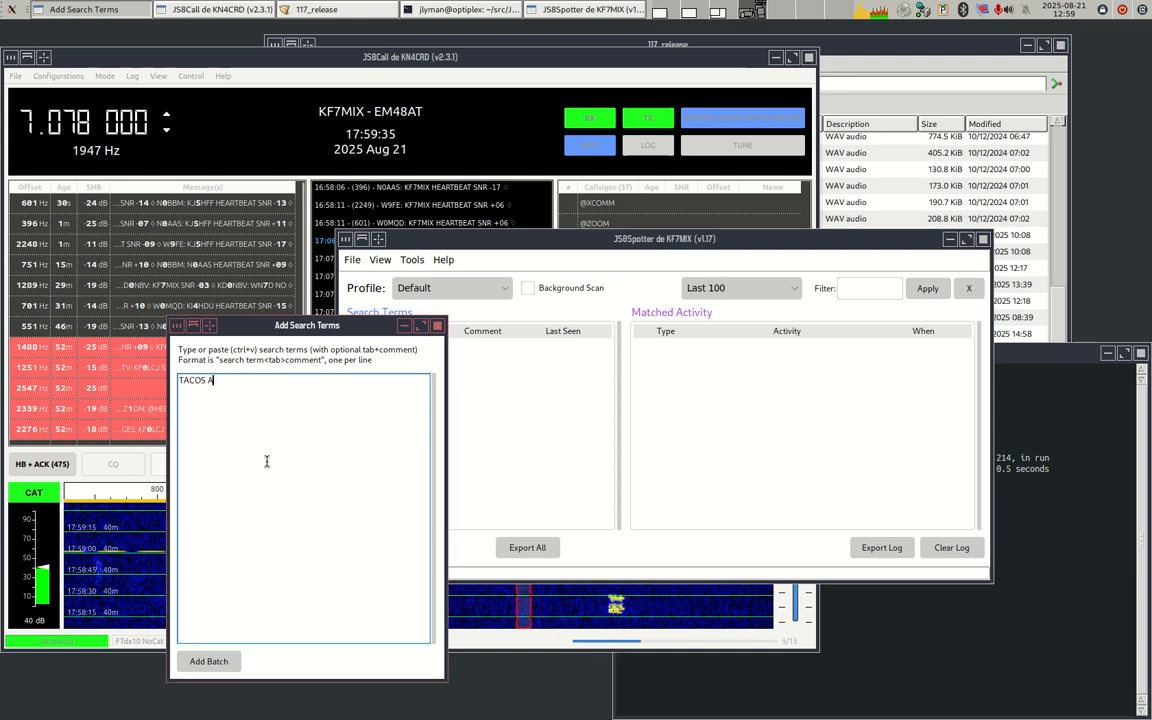
{"action": "key", "text": "BackSpace"}
{"action": "key", "text": "BackSpace"}
{"action": "key", "text": "BackSpace"}
{"action": "key", "text": "BackSpace"}
{"action": "key", "text": "BackSpace"}
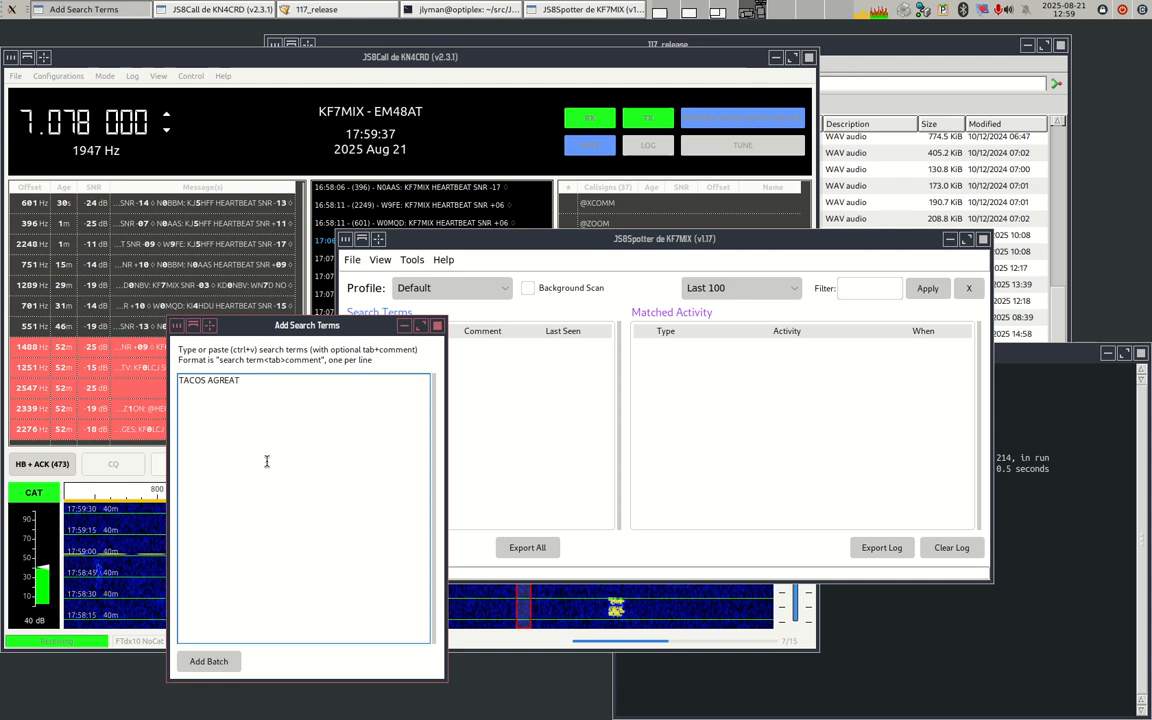
{"action": "type", "text": "re"}
{"action": "key", "text": "BackSpace"}
{"action": "key", "text": "BackSpace"}
{"action": "type", "text": "RE"}
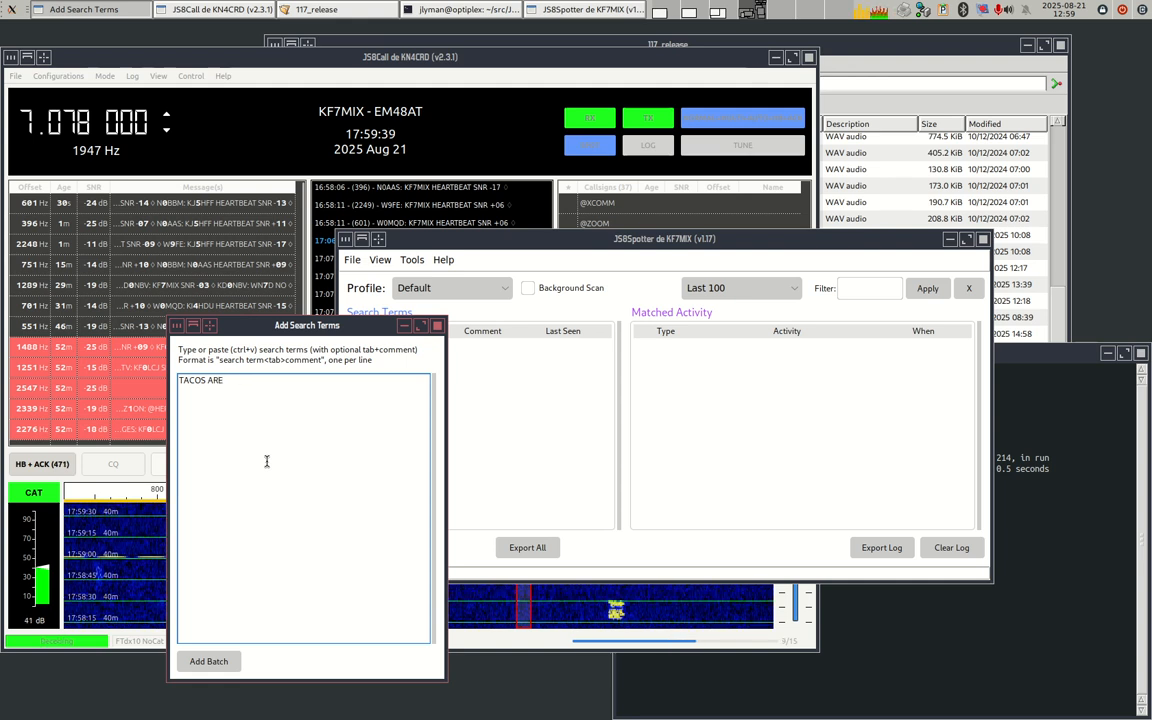
{"action": "type", "text": " GREAT"}
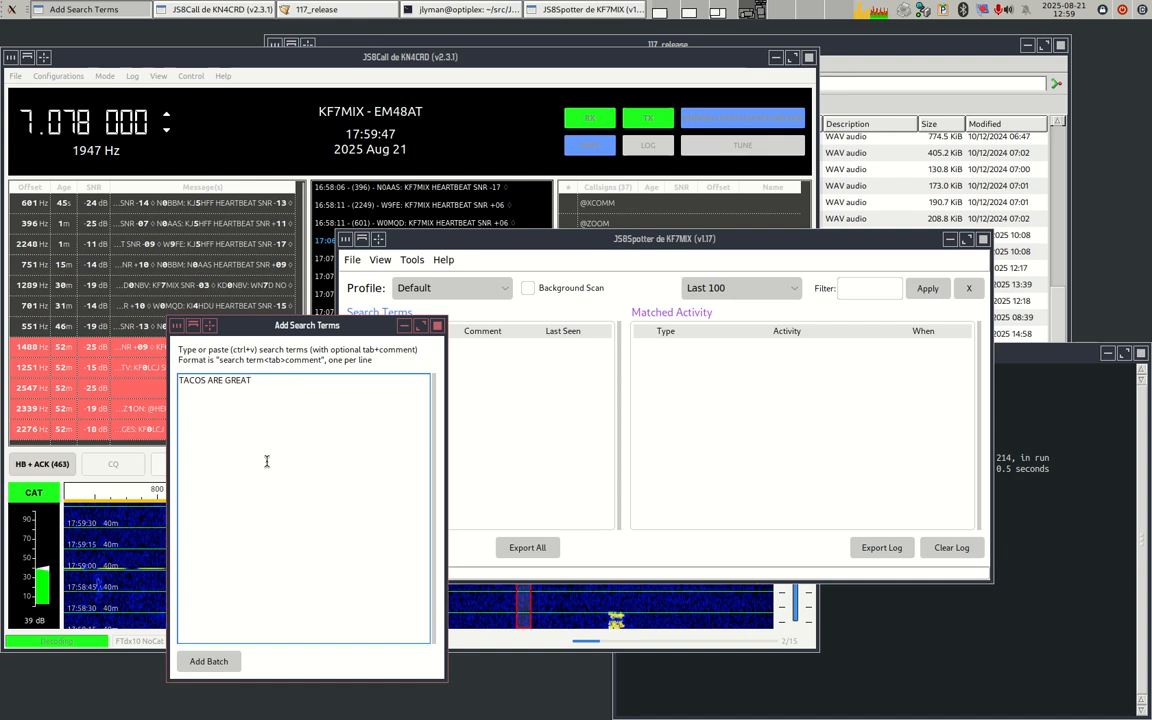
{"action": "key", "text": "ctrl+a"}
{"action": "key", "text": "BackSpace"}
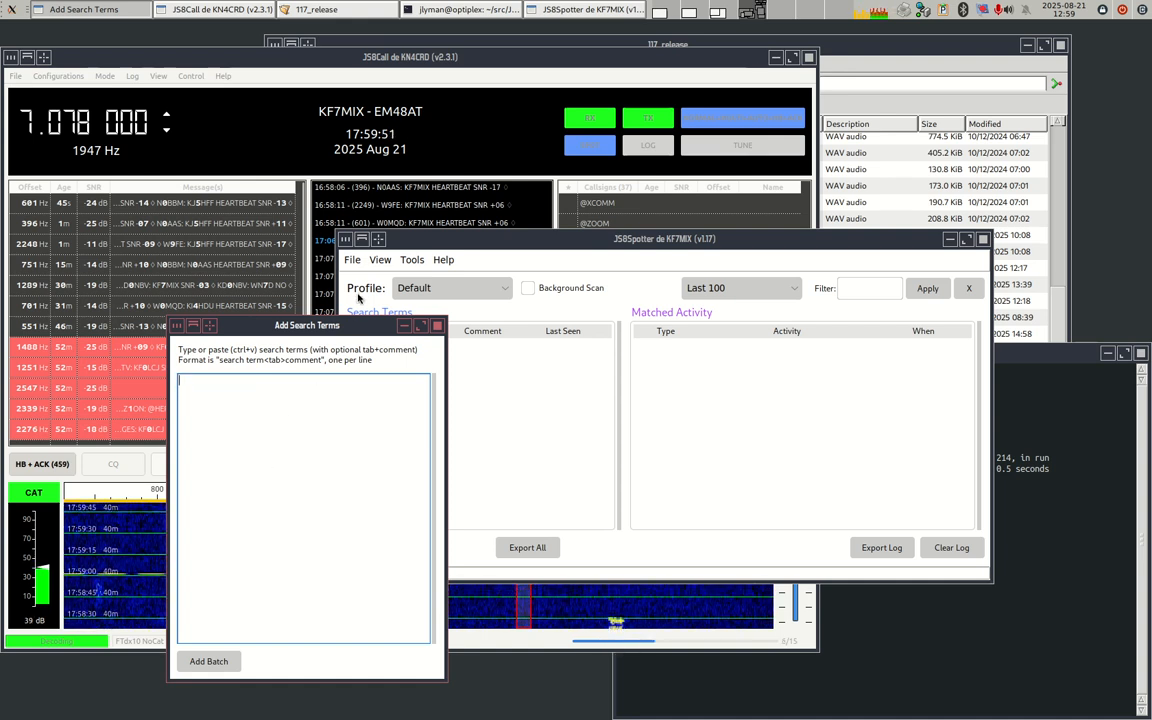
- Move the Add Search Terms window aside and examine JS8Call's received messages for words to search for
{"action": "left_click_drag", "start_coordinate": [336, 327], "coordinate": [624, 343]}
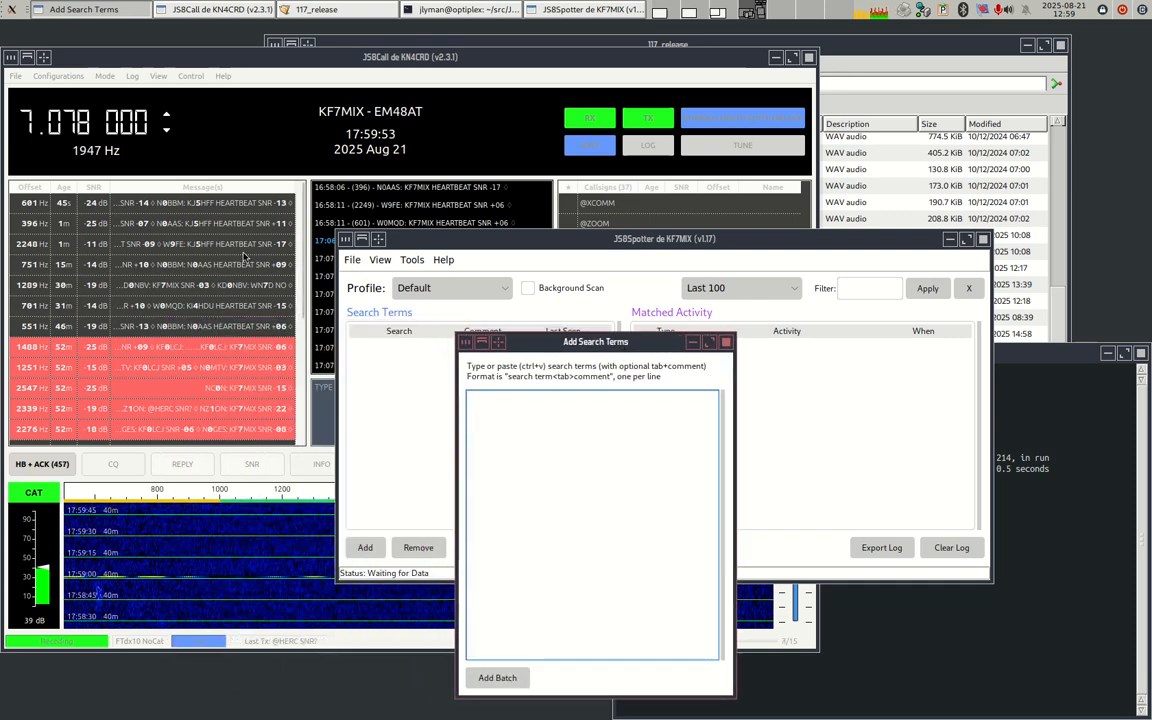
{"action": "left_click", "coordinate": [164, 200]}
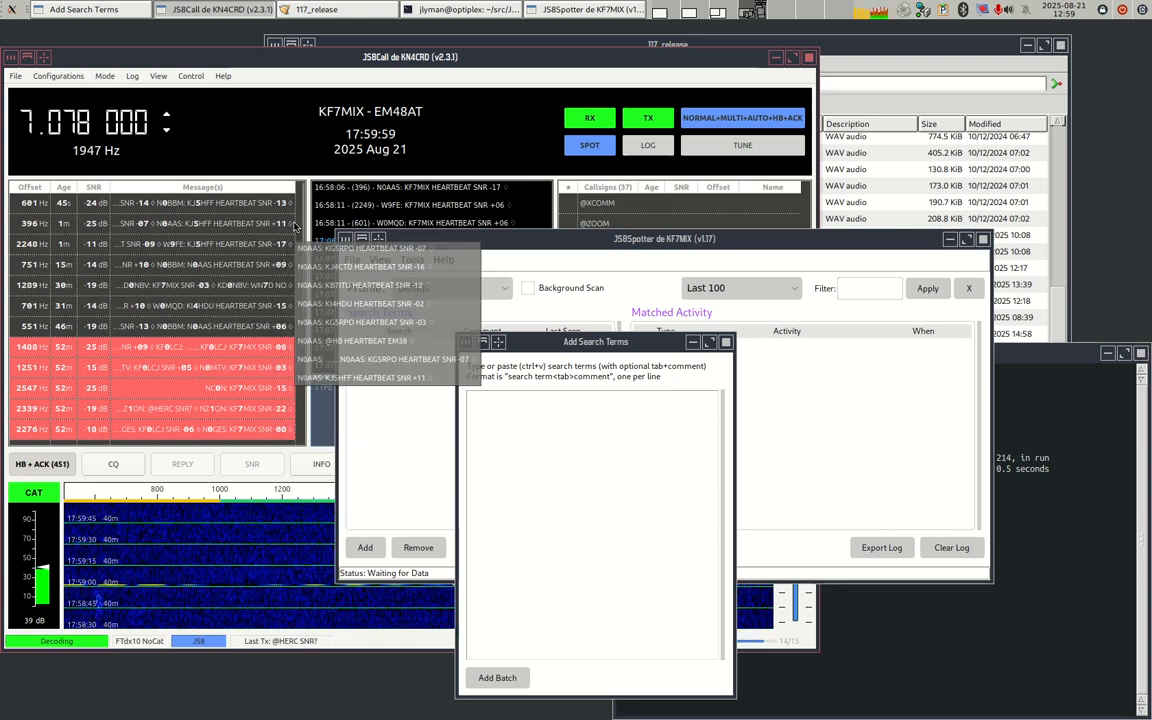
{"action": "left_click_drag", "start_coordinate": [302, 297], "coordinate": [311, 411]}
{"action": "scroll", "coordinate": [260, 240], "scroll_direction": "up", "scroll_amount": 4}
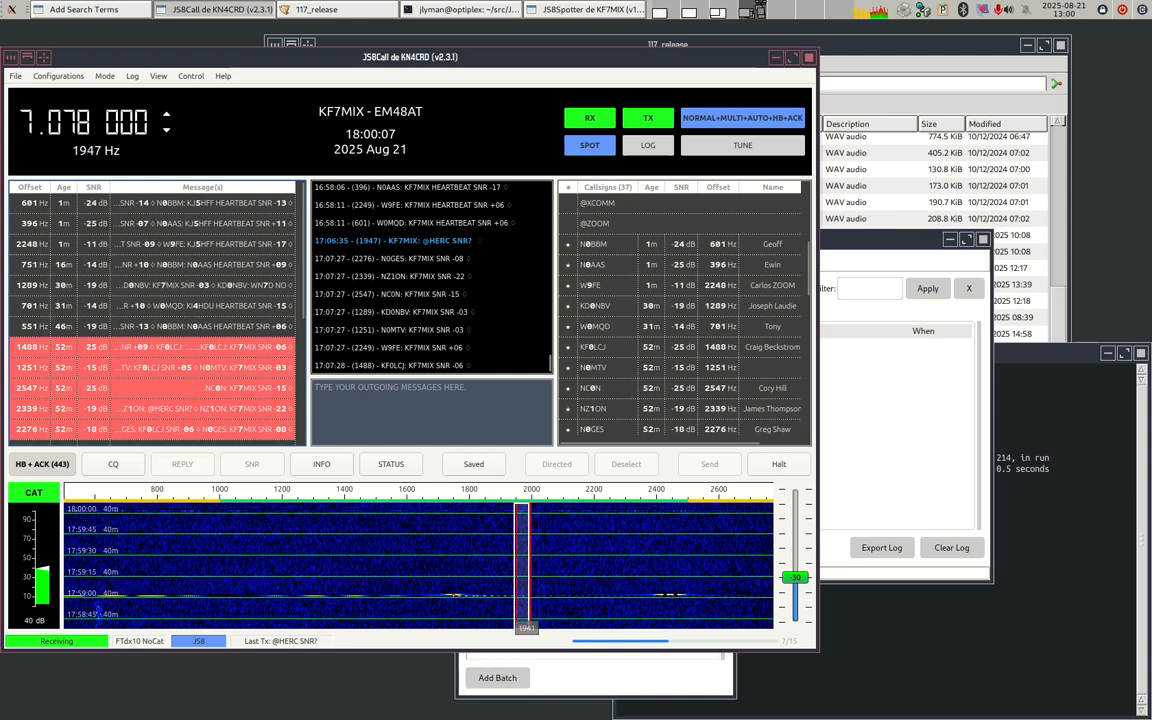
- Add hb, heartbeat, cq and snr to the Default profile as one batch of search terms
{"action": "left_click", "coordinate": [581, 682]}
{"action": "type", "text": "hb"}
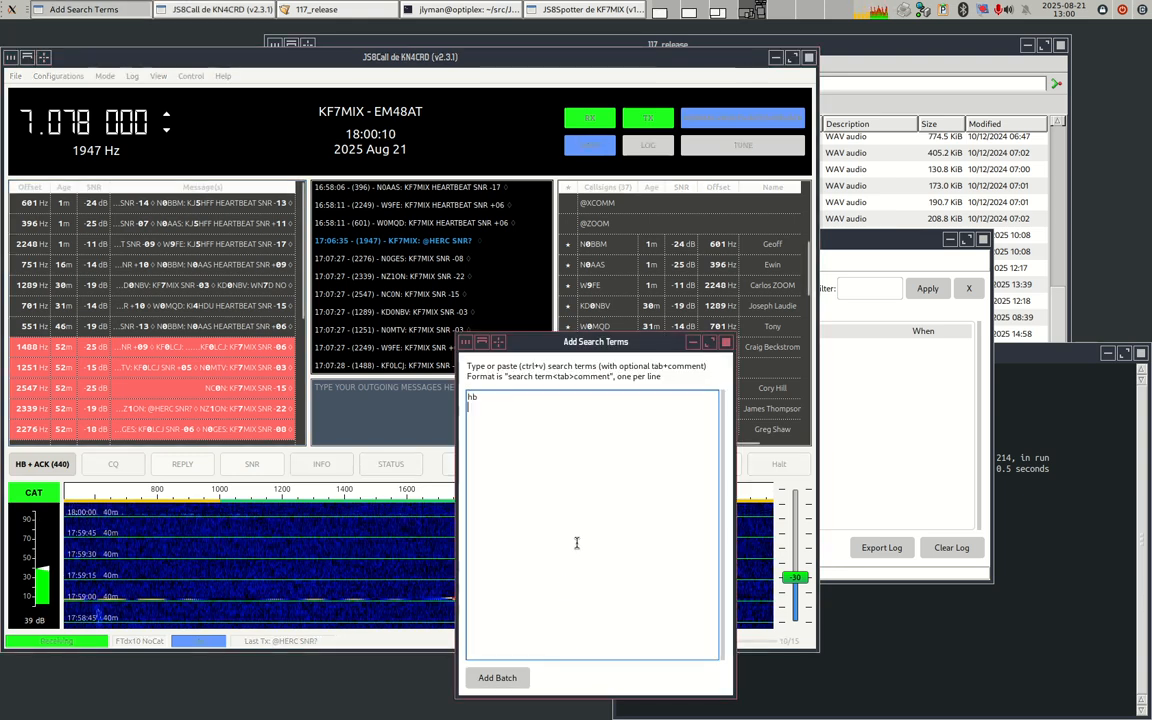
{"action": "key", "text": "Return"}
{"action": "type", "text": "heartbeat"}
{"action": "key", "text": "Return"}
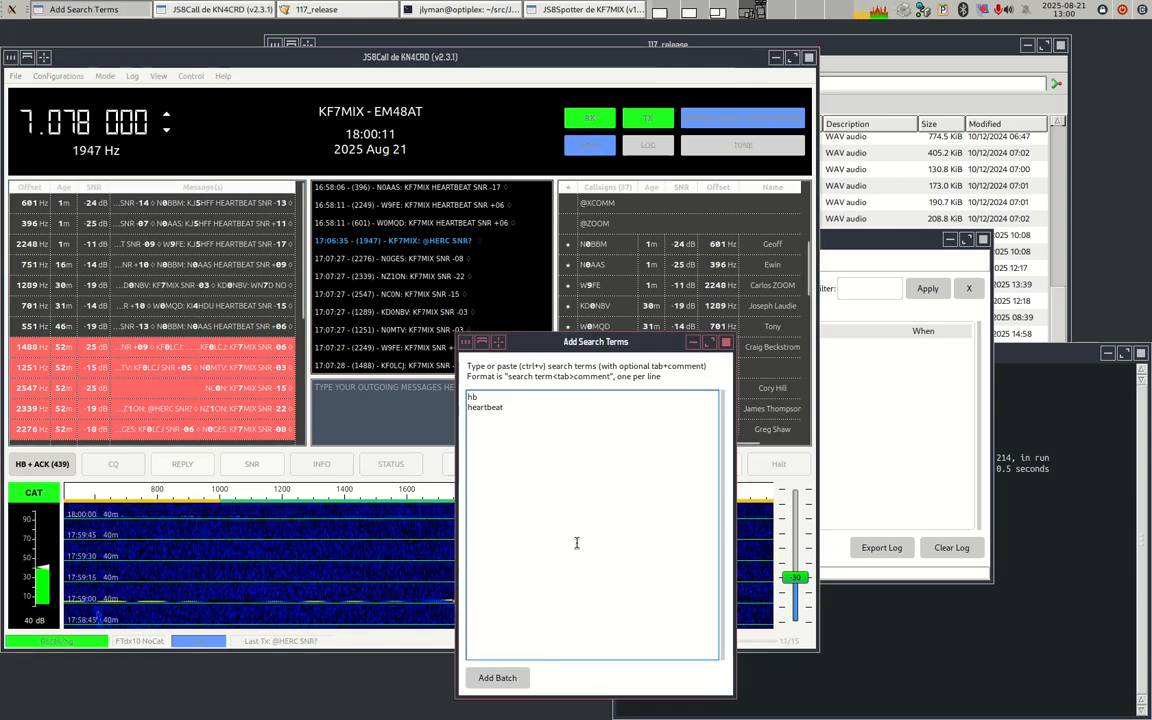
{"action": "type", "text": "cq "}
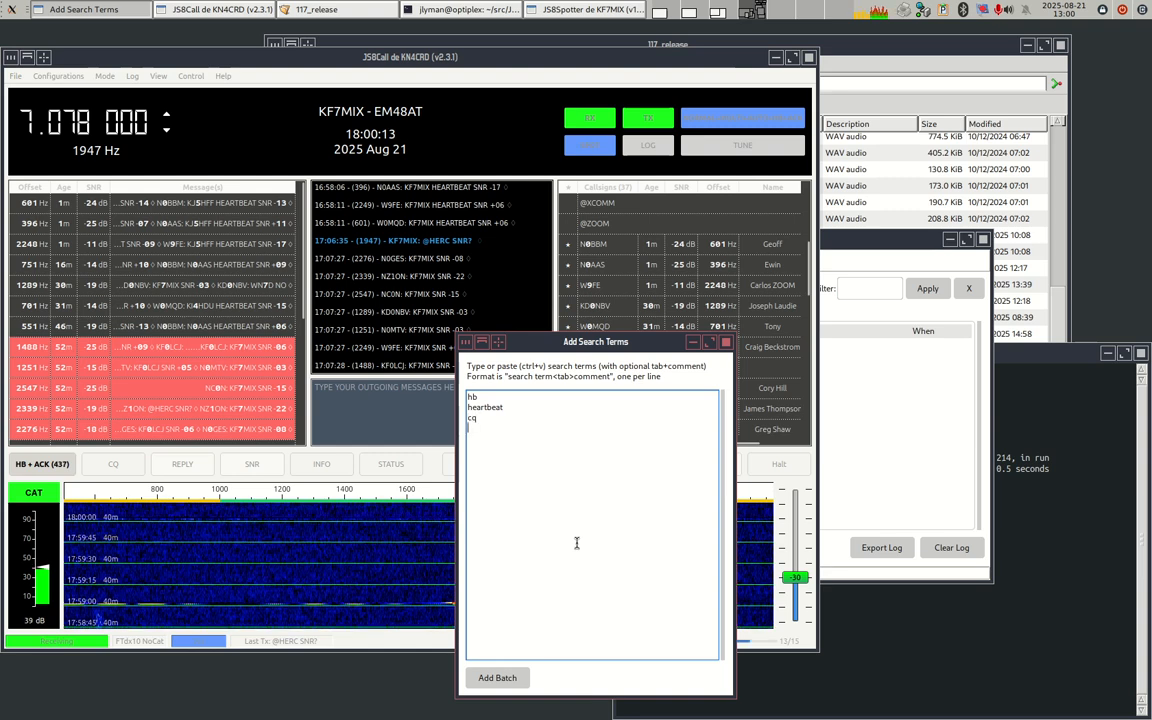
{"action": "type", "text": "snr"}
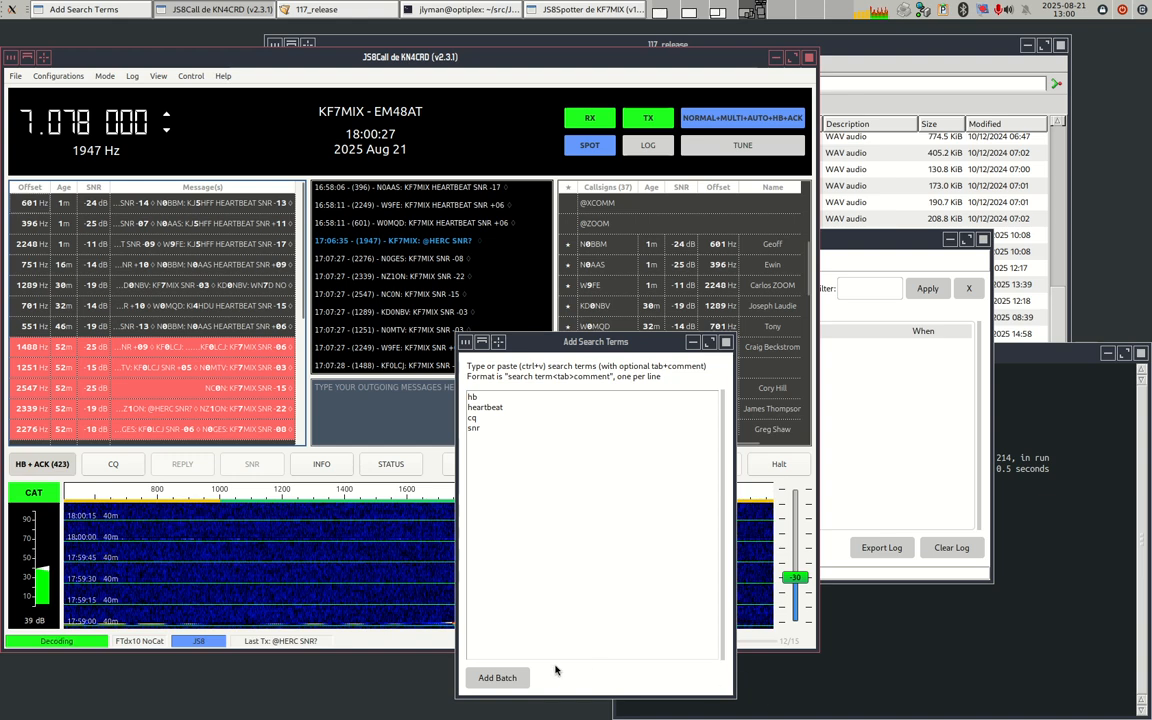
{"action": "left_click", "coordinate": [498, 678]}
{"action": "left_click", "coordinate": [878, 292]}
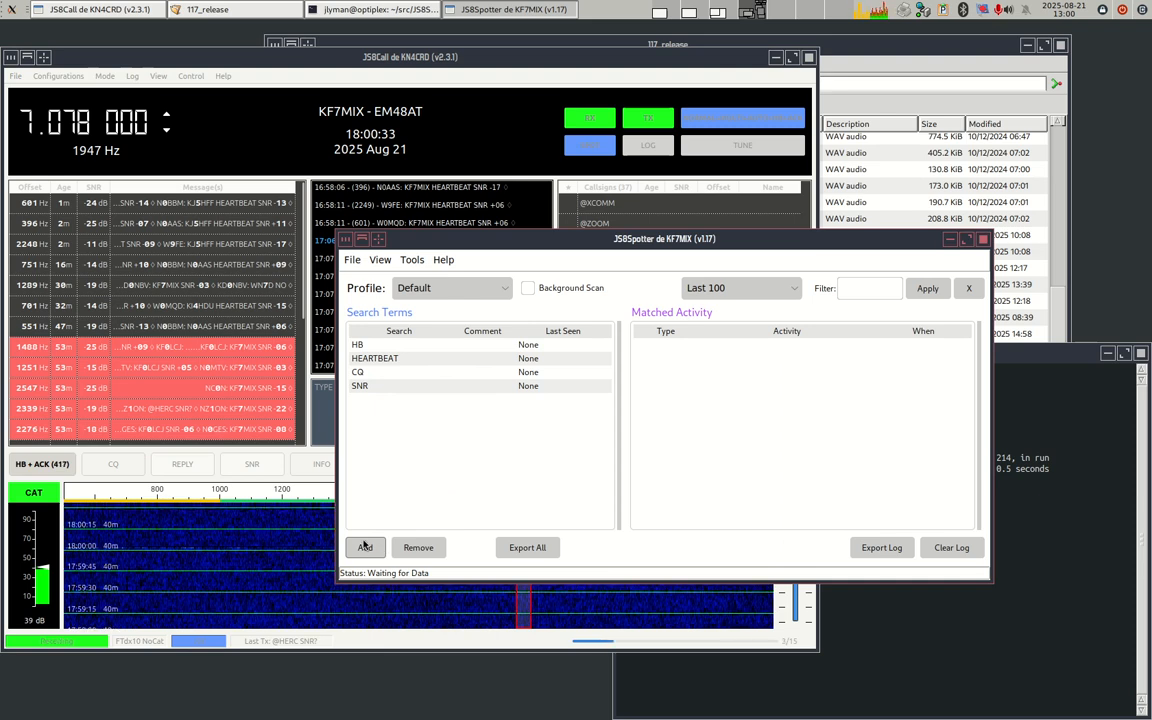
- View the export list of all search terms and close it without copying or saving
{"action": "left_click", "coordinate": [527, 548]}
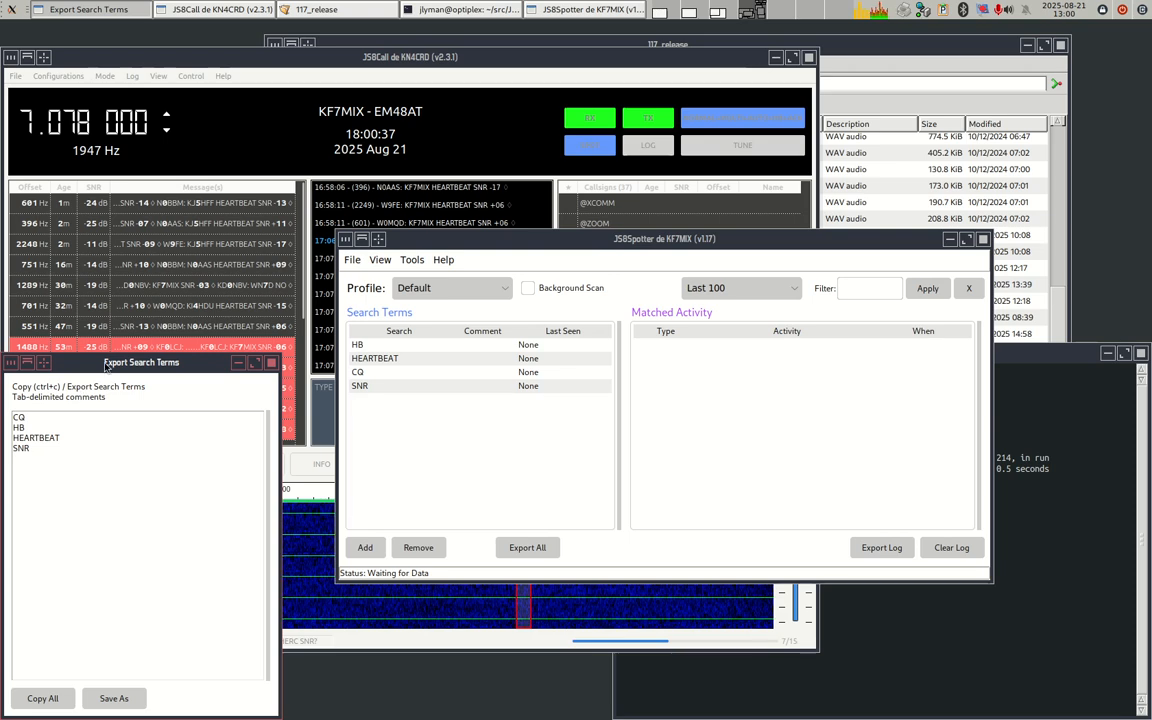
{"action": "left_click_drag", "start_coordinate": [52, 366], "coordinate": [119, 301]}
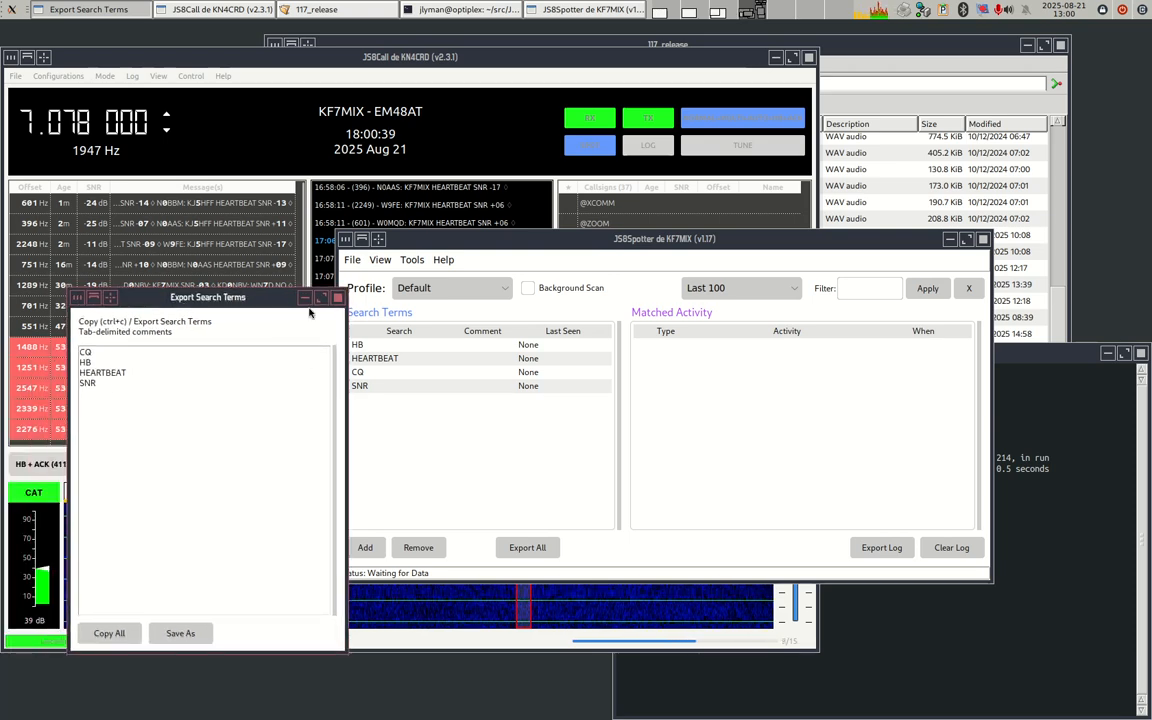
{"action": "left_click", "coordinate": [338, 299]}
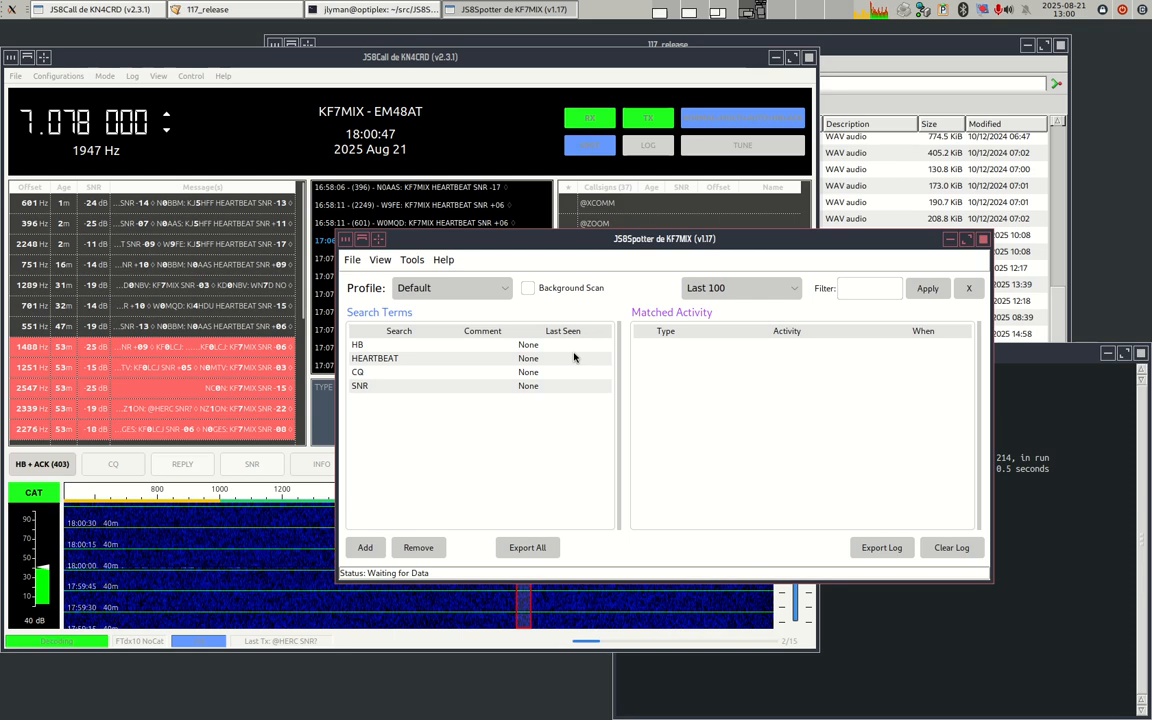
- Switch to JS8Call and send a heartbeat immediately
{"action": "left_click", "coordinate": [423, 83]}
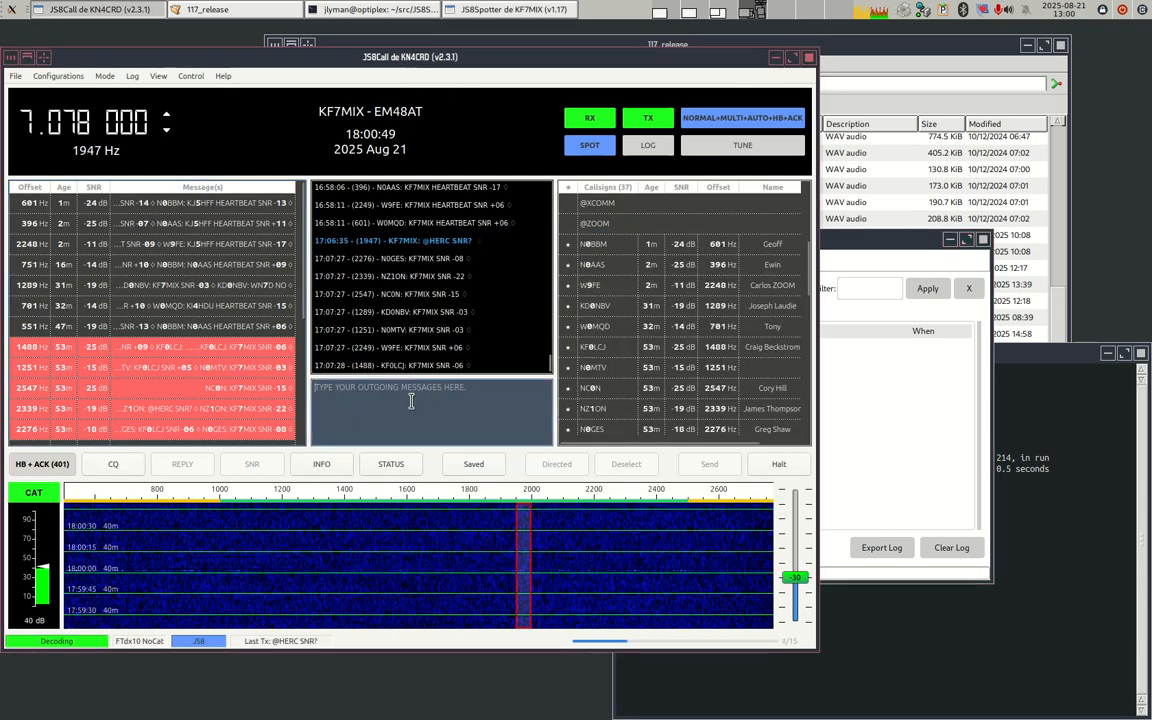
{"action": "left_click", "coordinate": [42, 464]}
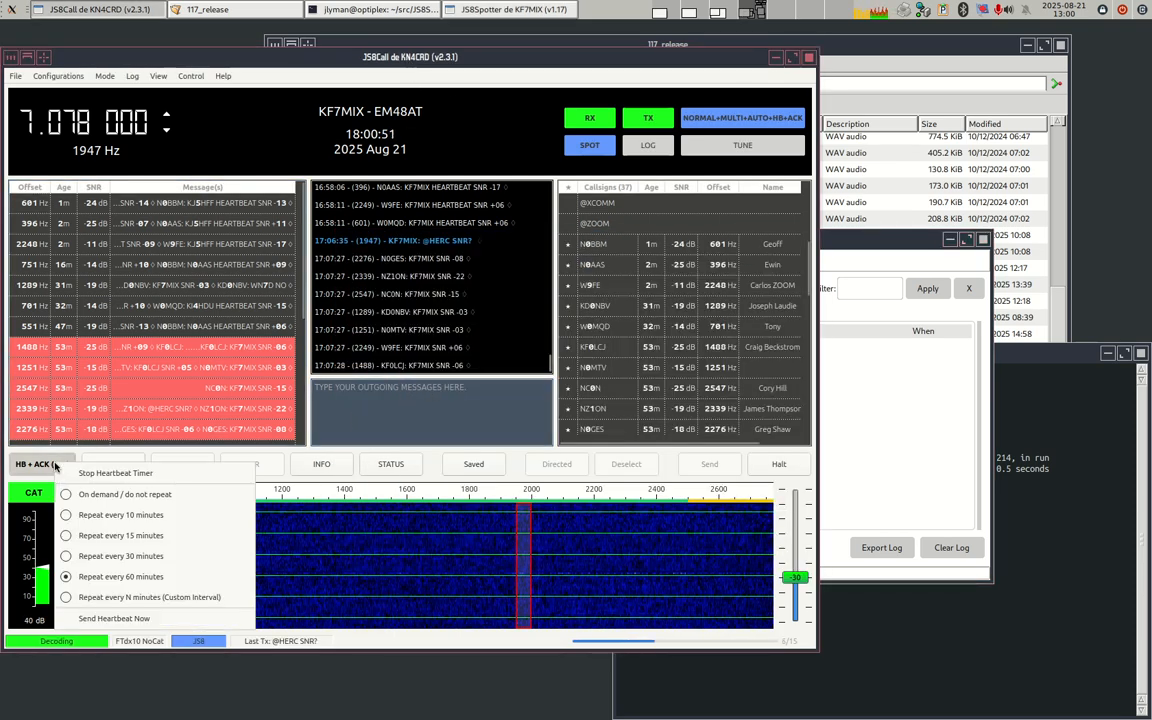
{"action": "left_click", "coordinate": [114, 618]}
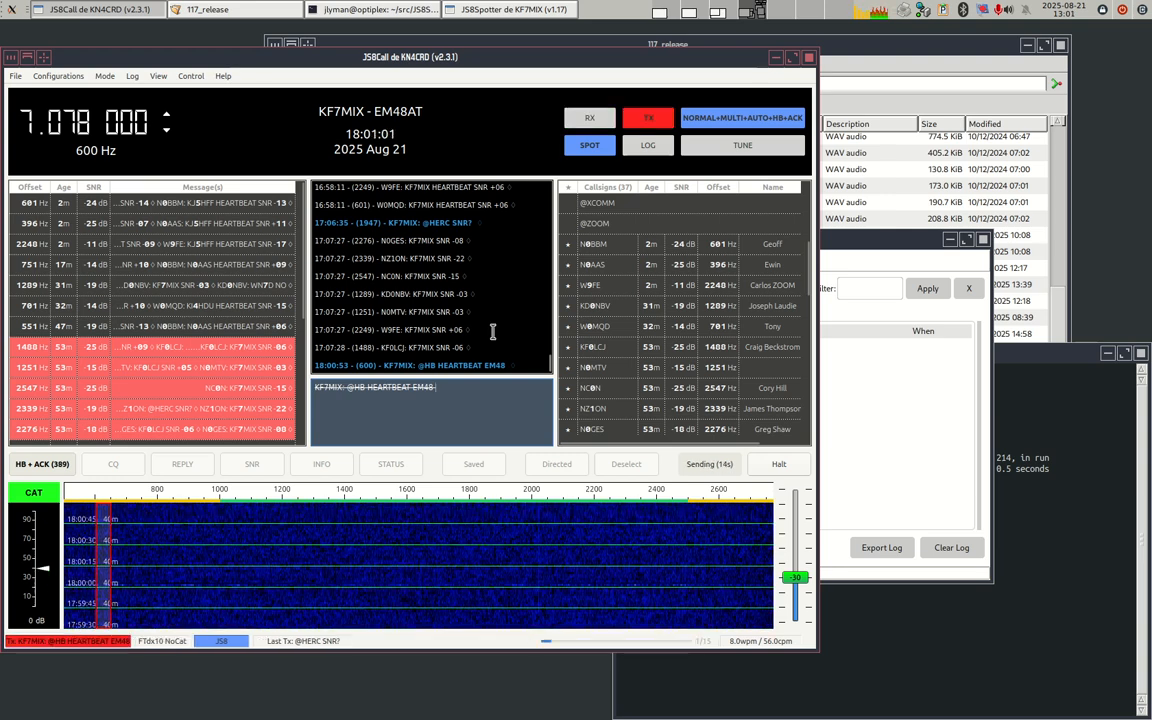
- Place JS8Spotter beside JS8Call's messages and watch its search terms and matched activity for heartbeat replies
{"action": "left_click", "coordinate": [829, 252]}
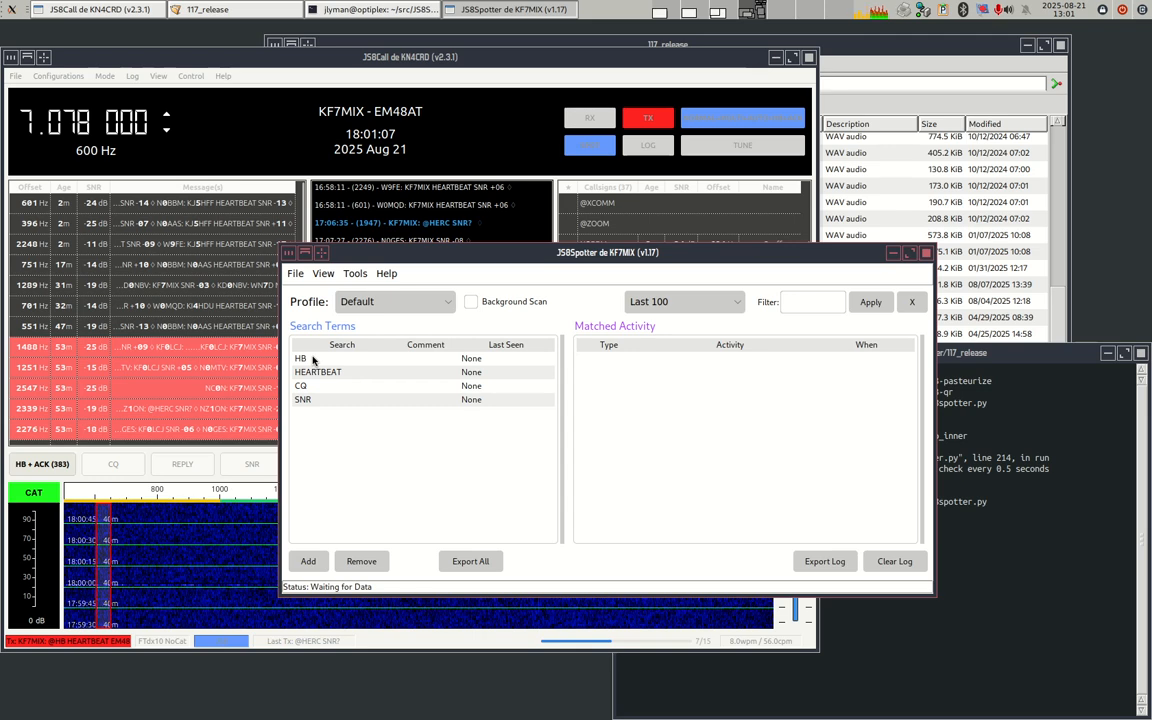
{"action": "left_click_drag", "start_coordinate": [414, 257], "coordinate": [584, 353]}
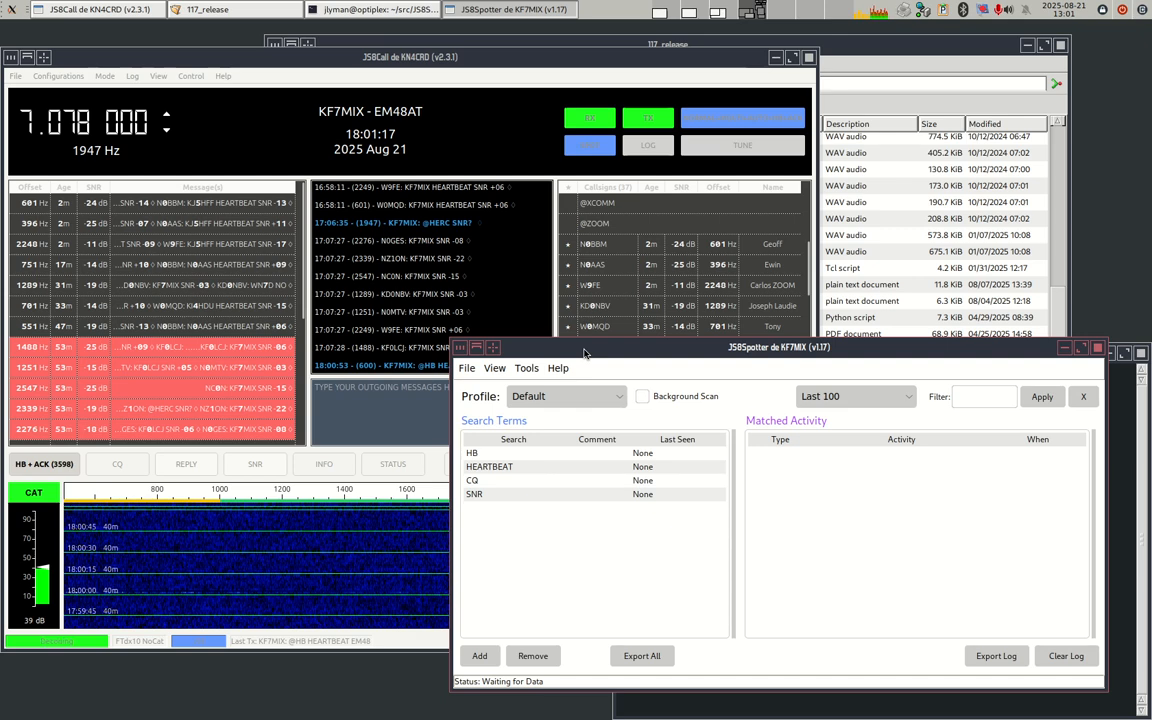
{"action": "left_click", "coordinate": [455, 58]}
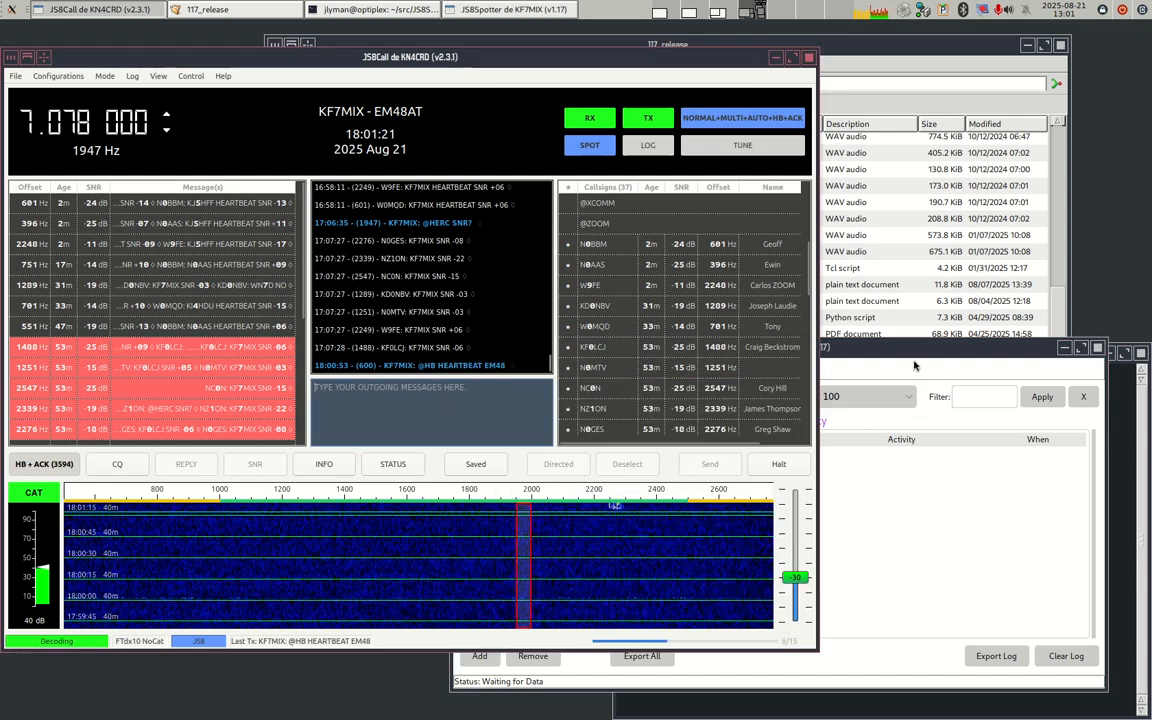
{"action": "left_click", "coordinate": [889, 443]}
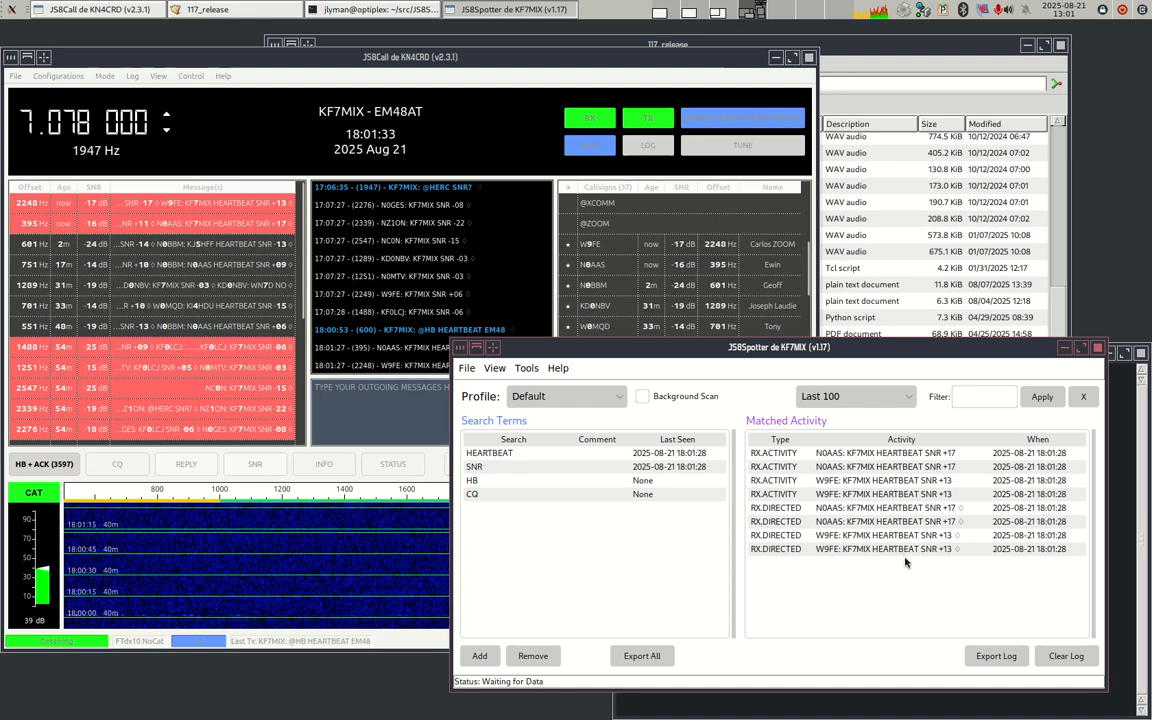
- Compare the HEARTBEAT and SNR terms and their matched activity with the messages received in JS8Call
{"action": "left_click", "coordinate": [488, 455]}
{"action": "left_click", "coordinate": [490, 470]}
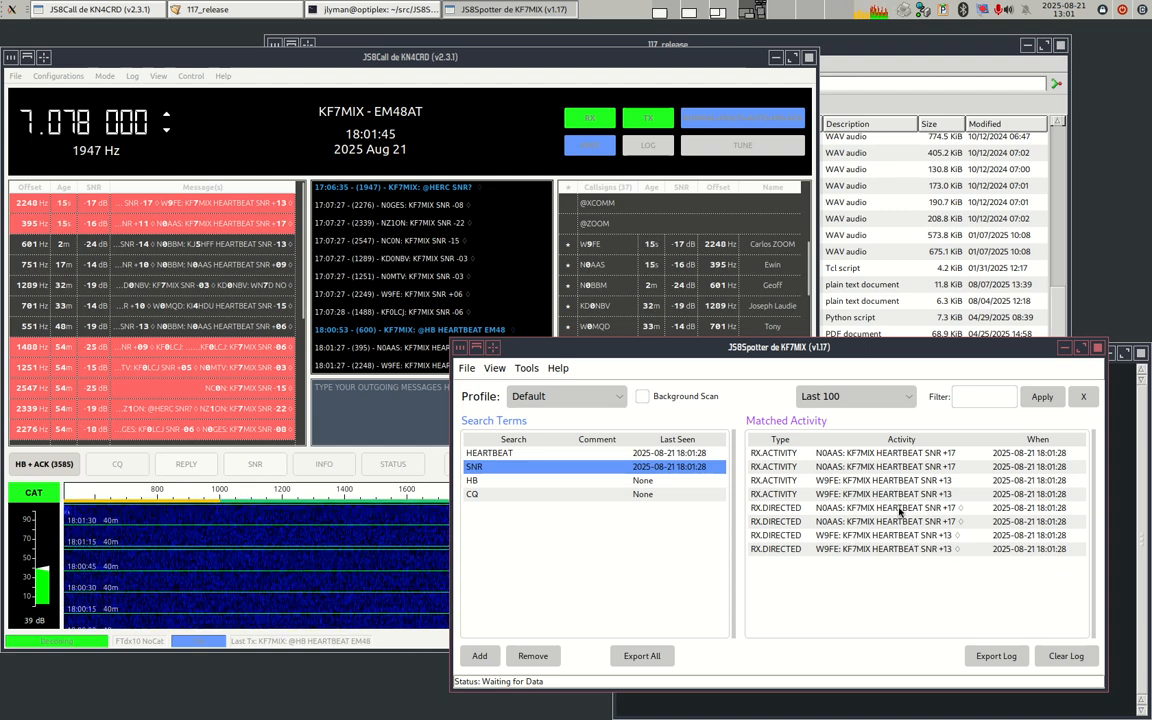
{"action": "left_click_drag", "start_coordinate": [843, 349], "coordinate": [855, 356]}
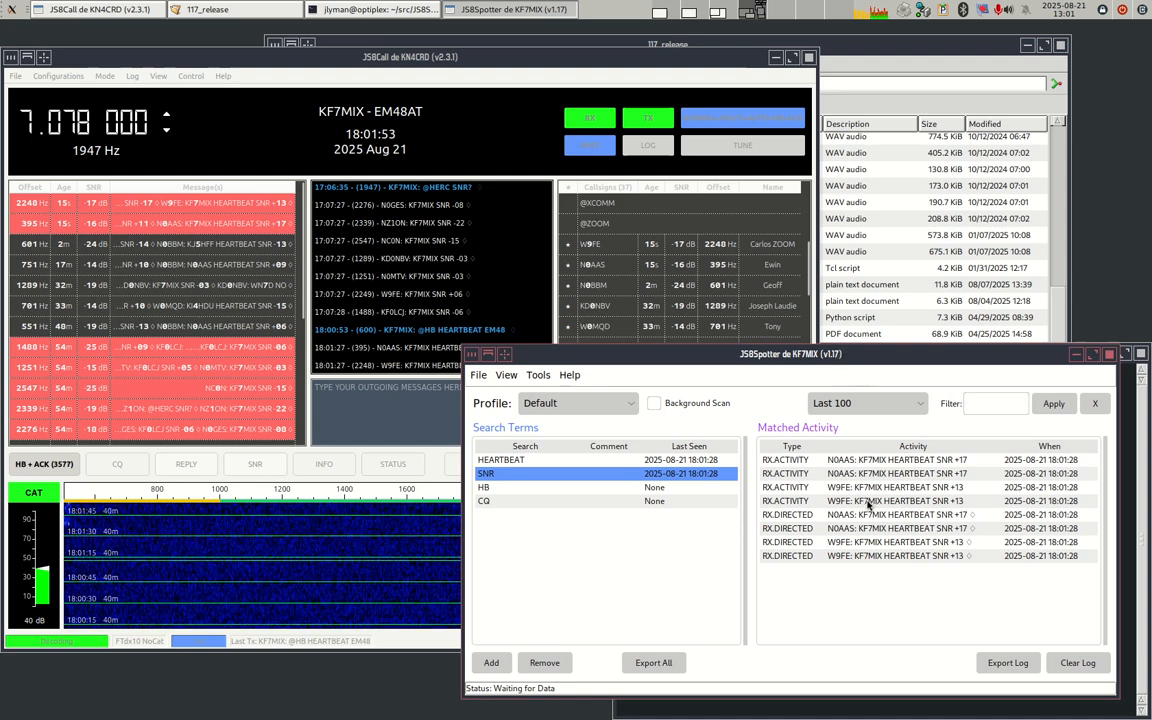
{"action": "left_click", "coordinate": [797, 463]}
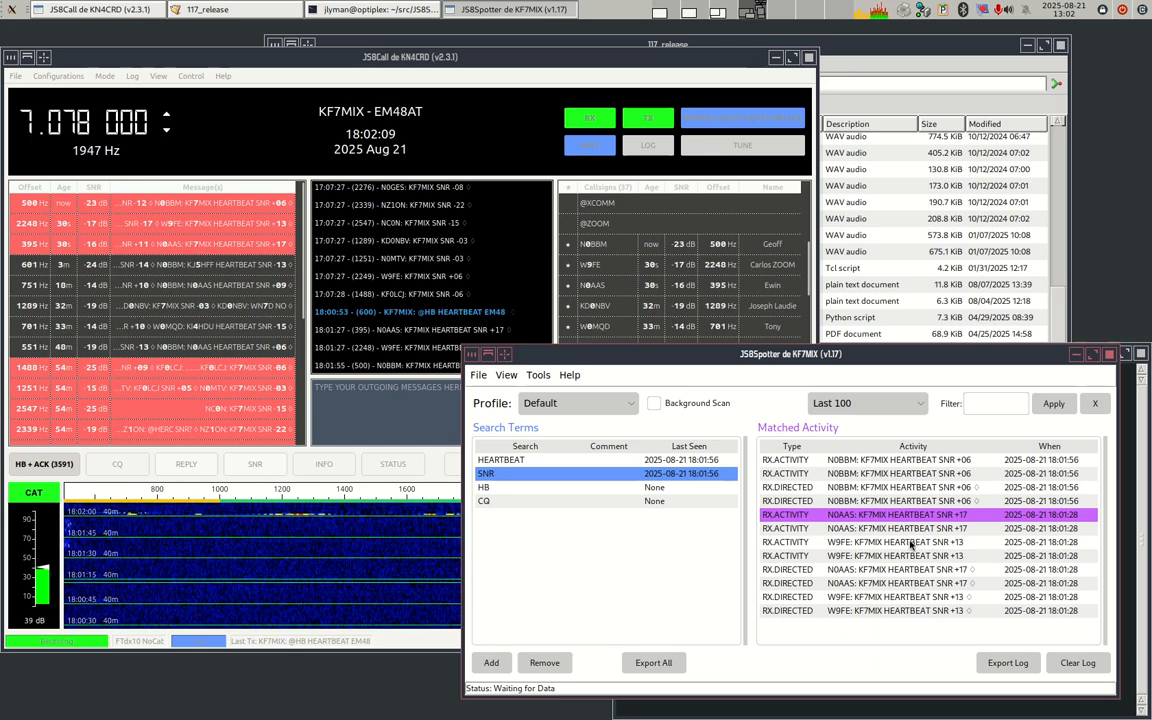
{"action": "left_click", "coordinate": [352, 224]}
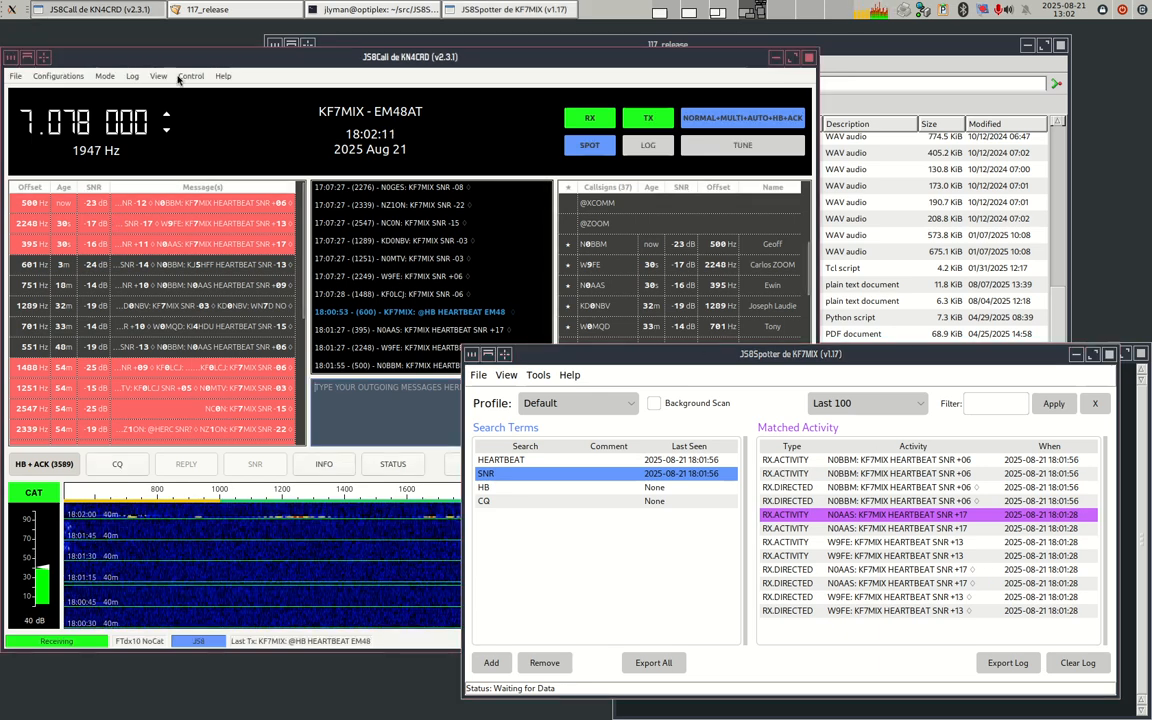
{"action": "left_click", "coordinate": [208, 57]}
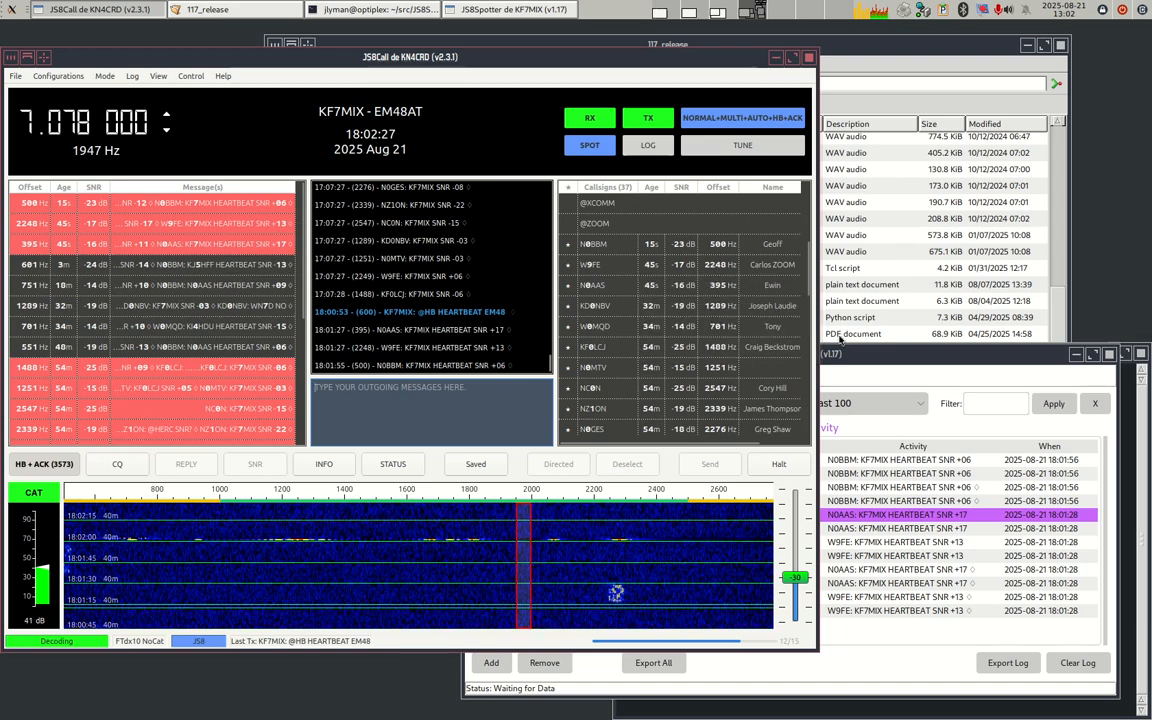
{"action": "left_click", "coordinate": [225, 330]}
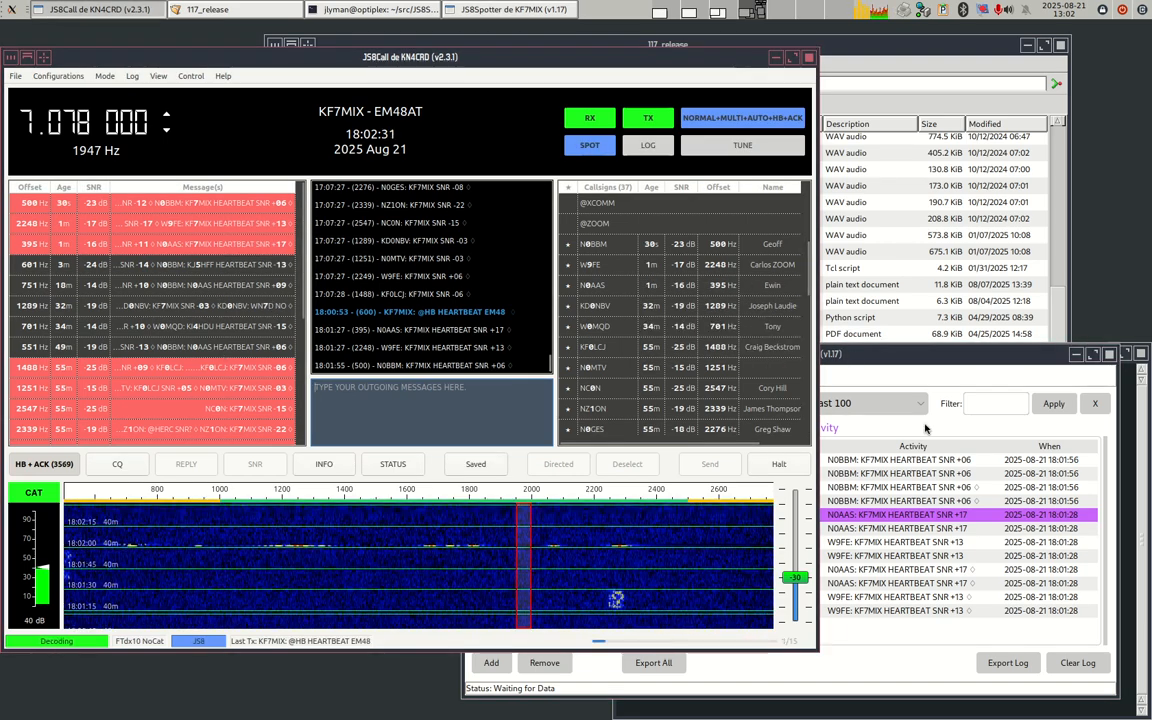
{"action": "left_click", "coordinate": [862, 565]}
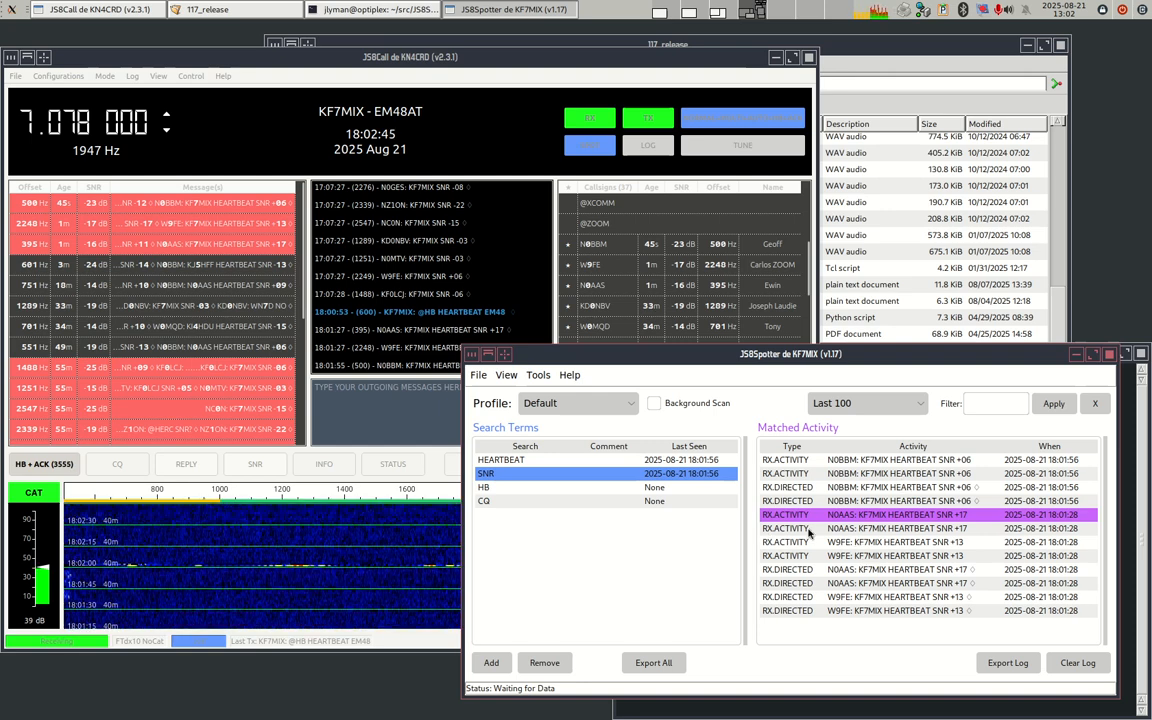
- Open the activity details of the HEARTBEAT search term and save the comment "Testing" for it
{"action": "left_click", "coordinate": [508, 461]}
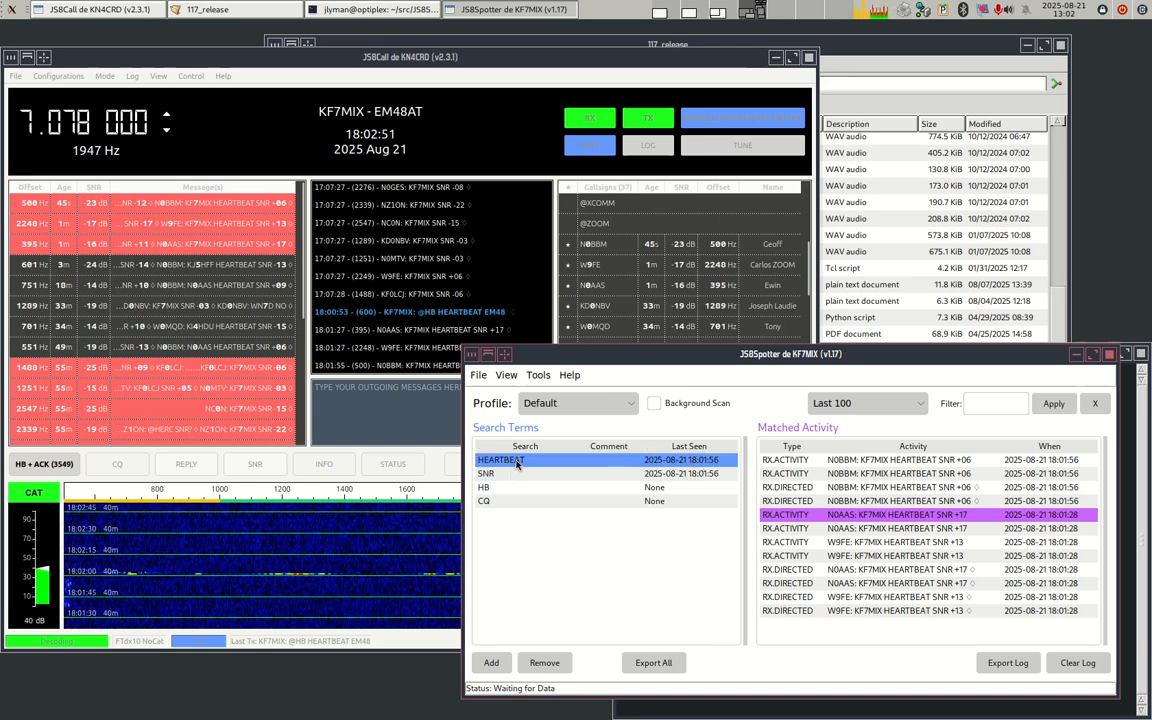
{"action": "double_click", "coordinate": [690, 461]}
{"action": "left_click_drag", "start_coordinate": [198, 173], "coordinate": [464, 139]}
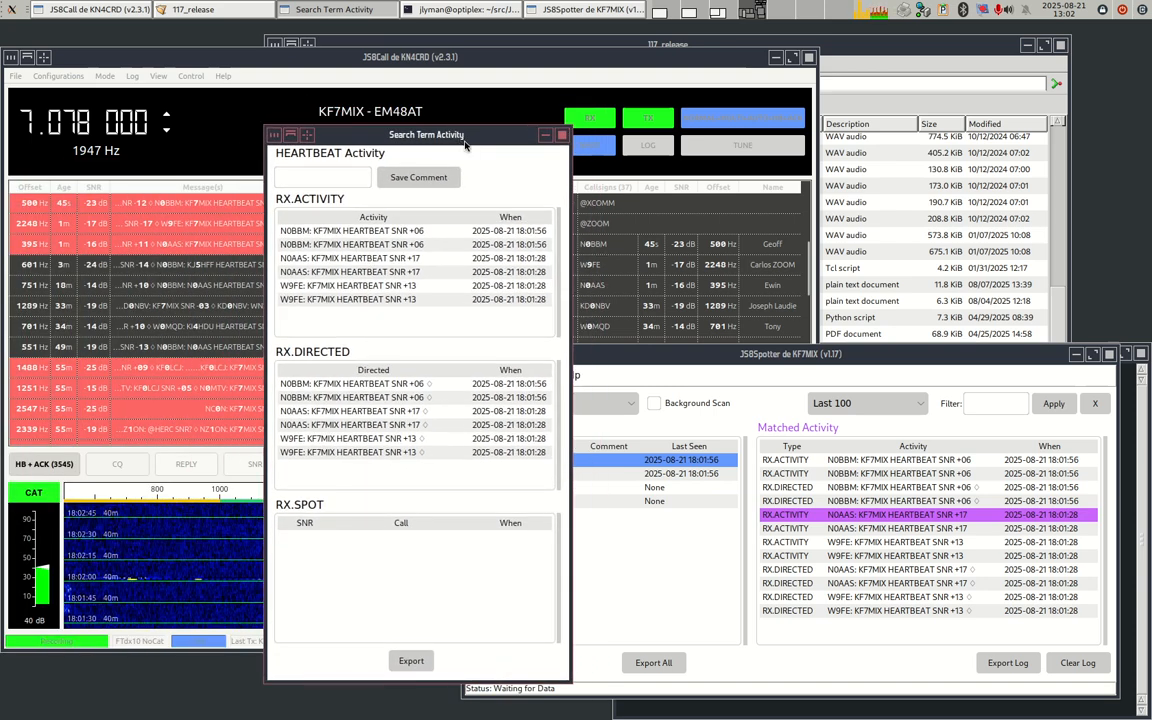
{"action": "left_click_drag", "start_coordinate": [388, 133], "coordinate": [359, 141]}
{"action": "left_click", "coordinate": [321, 187]}
{"action": "type", "text": "Test"}
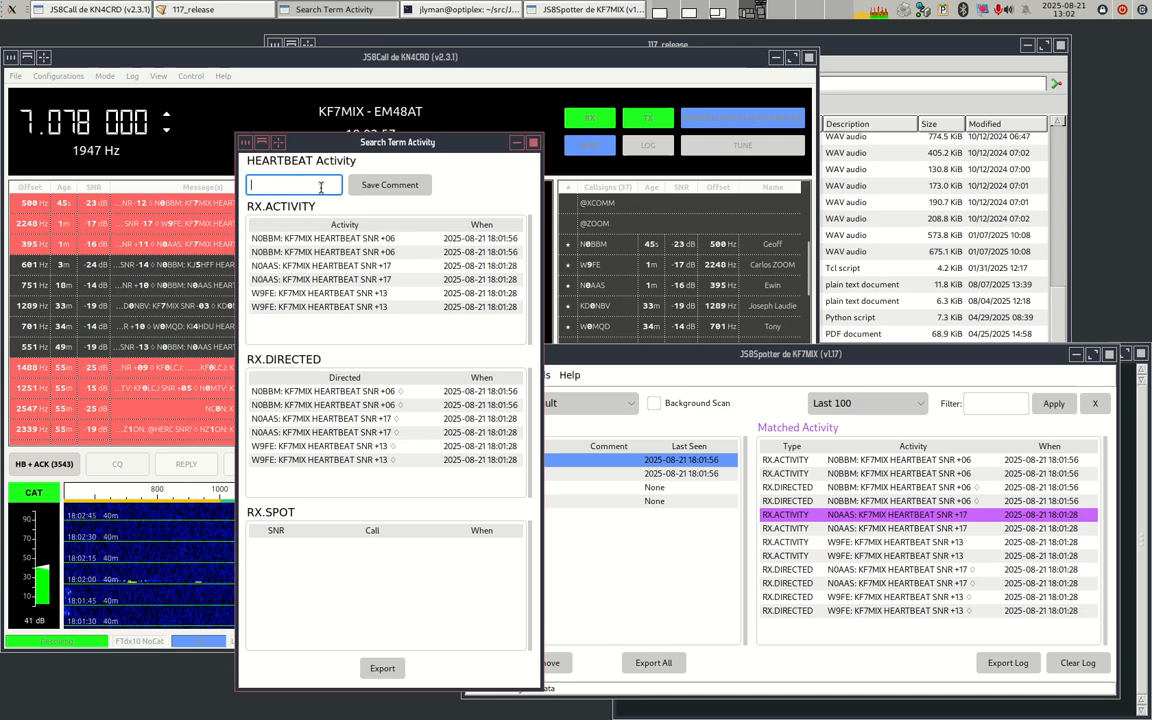
{"action": "type", "text": "ing"}
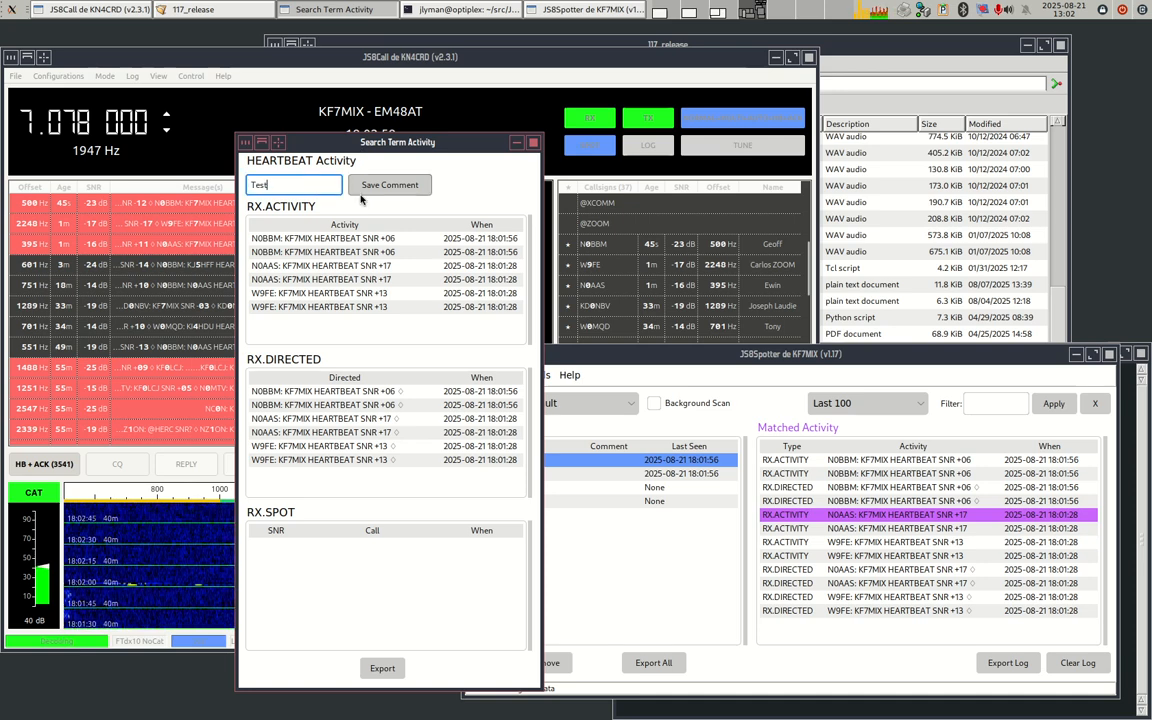
{"action": "left_click", "coordinate": [365, 188]}
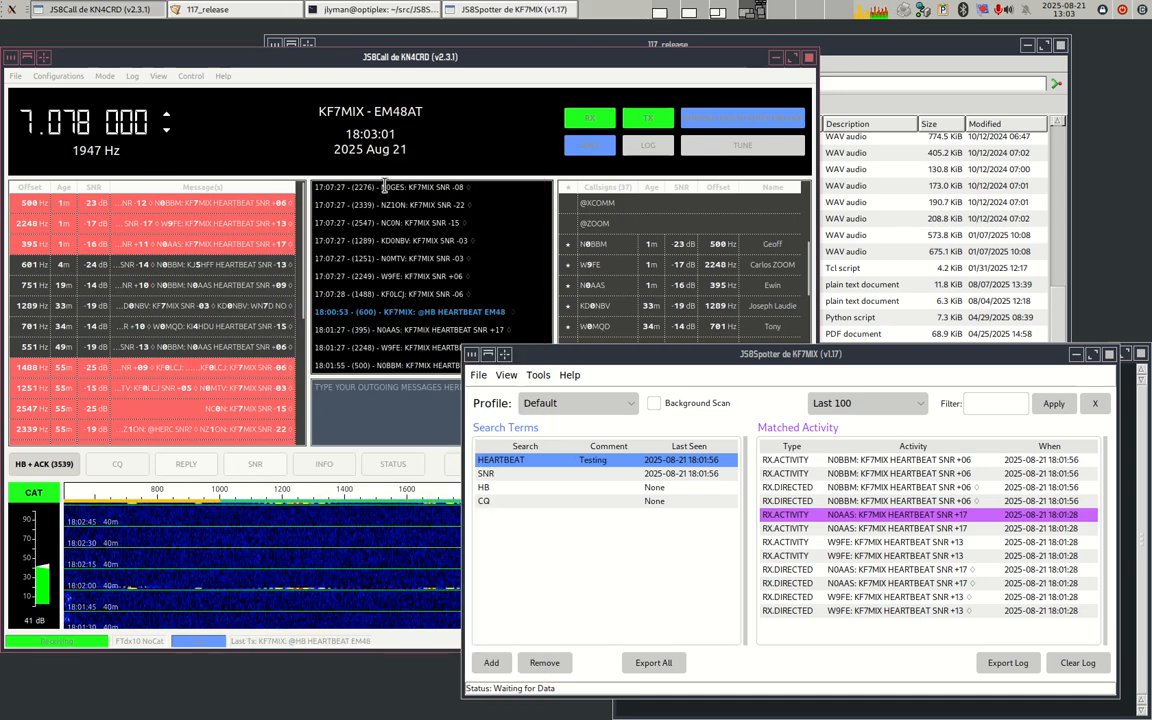
- View the export list of all search terms with their tab-delimited comments, and close it
{"action": "left_click", "coordinate": [655, 662]}
{"action": "left_click_drag", "start_coordinate": [112, 363], "coordinate": [383, 248]}
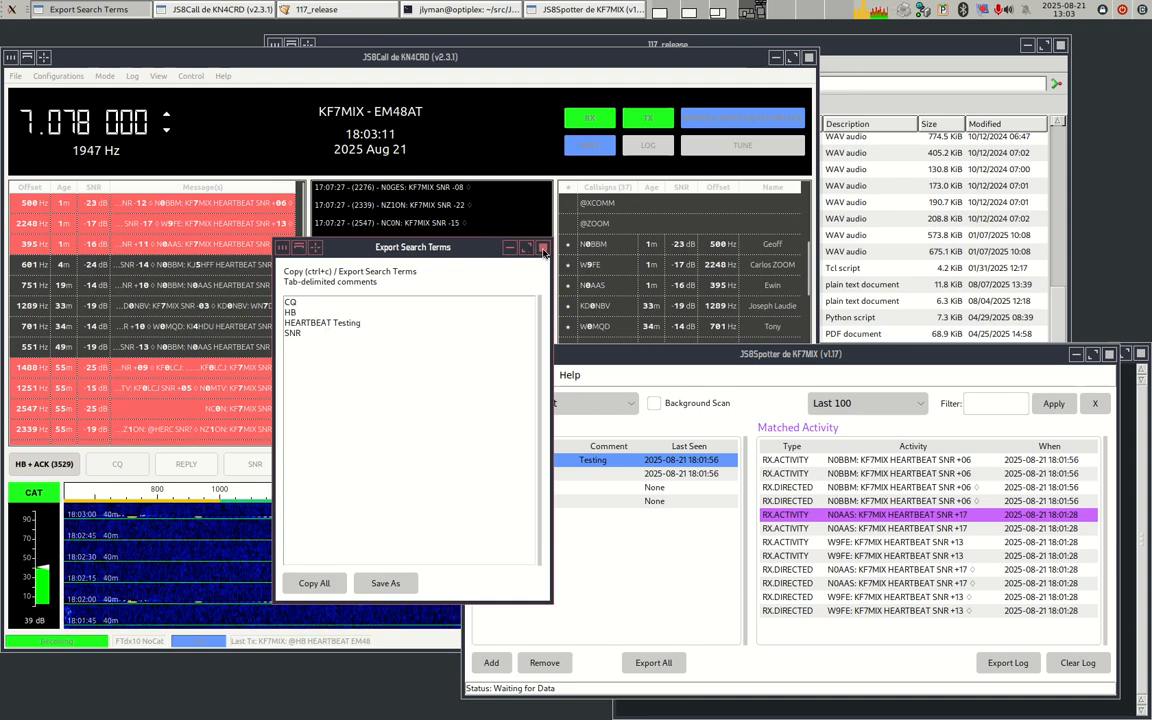
{"action": "left_click", "coordinate": [543, 250]}
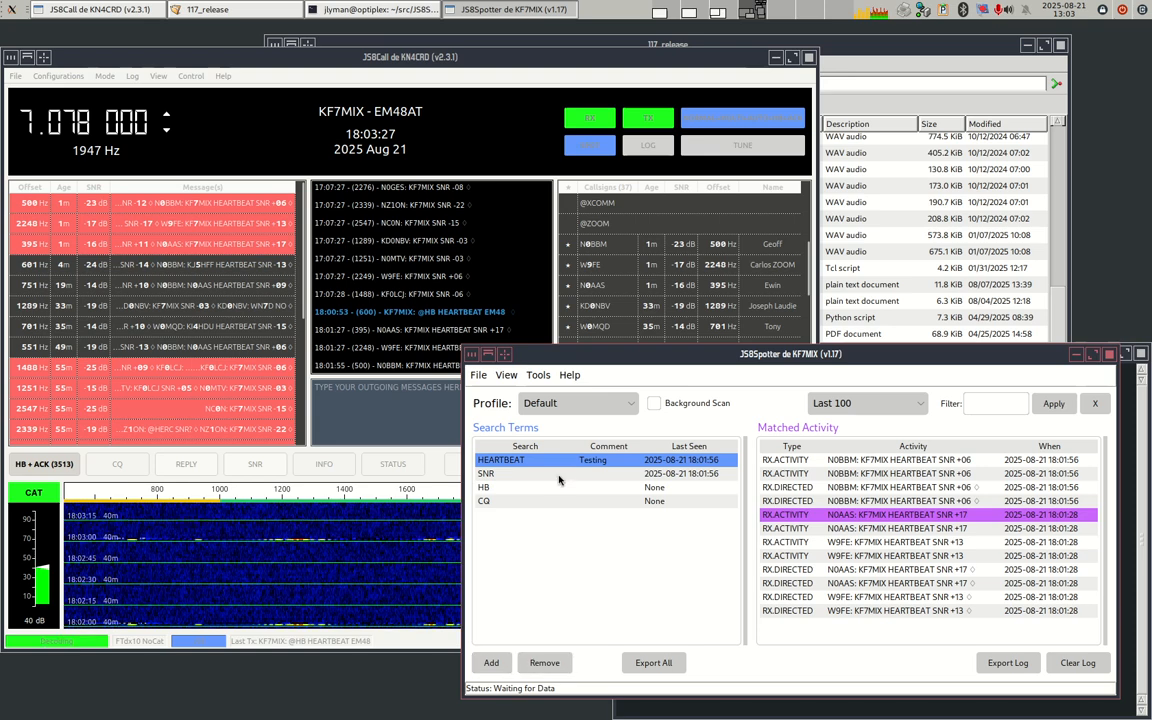
- Remove the CQ search term from the Default profile and check the export list of the remaining terms
{"action": "left_click", "coordinate": [505, 501]}
{"action": "left_click", "coordinate": [542, 662]}
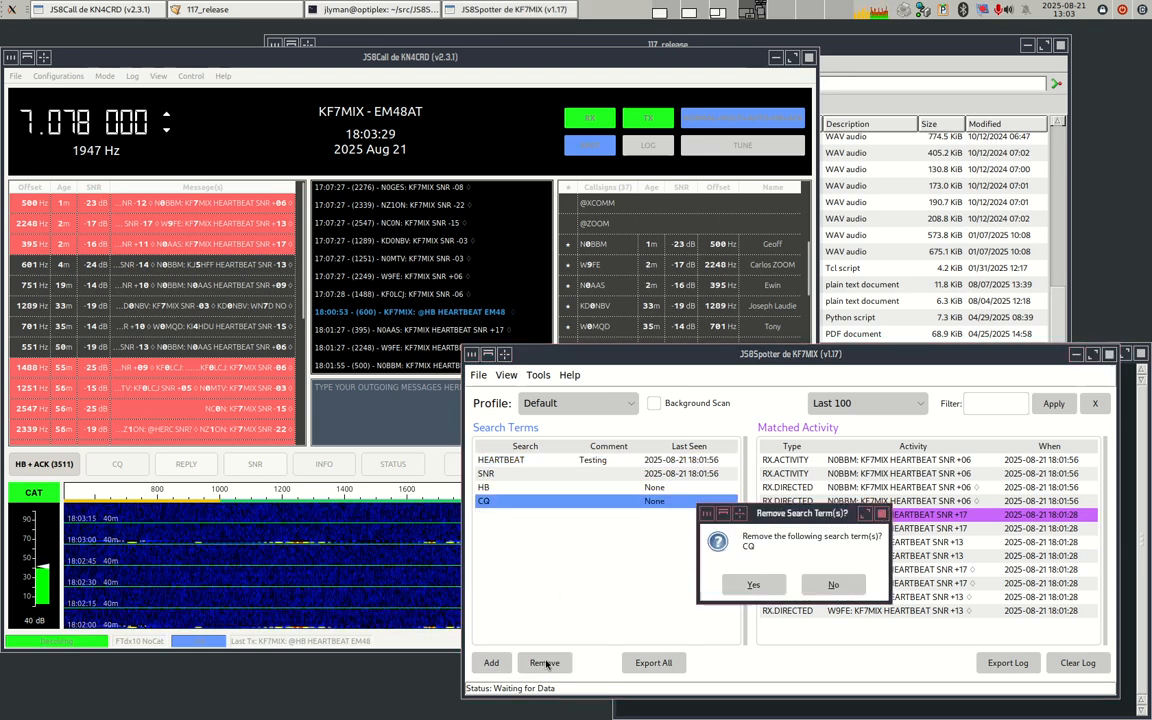
{"action": "left_click", "coordinate": [768, 590]}
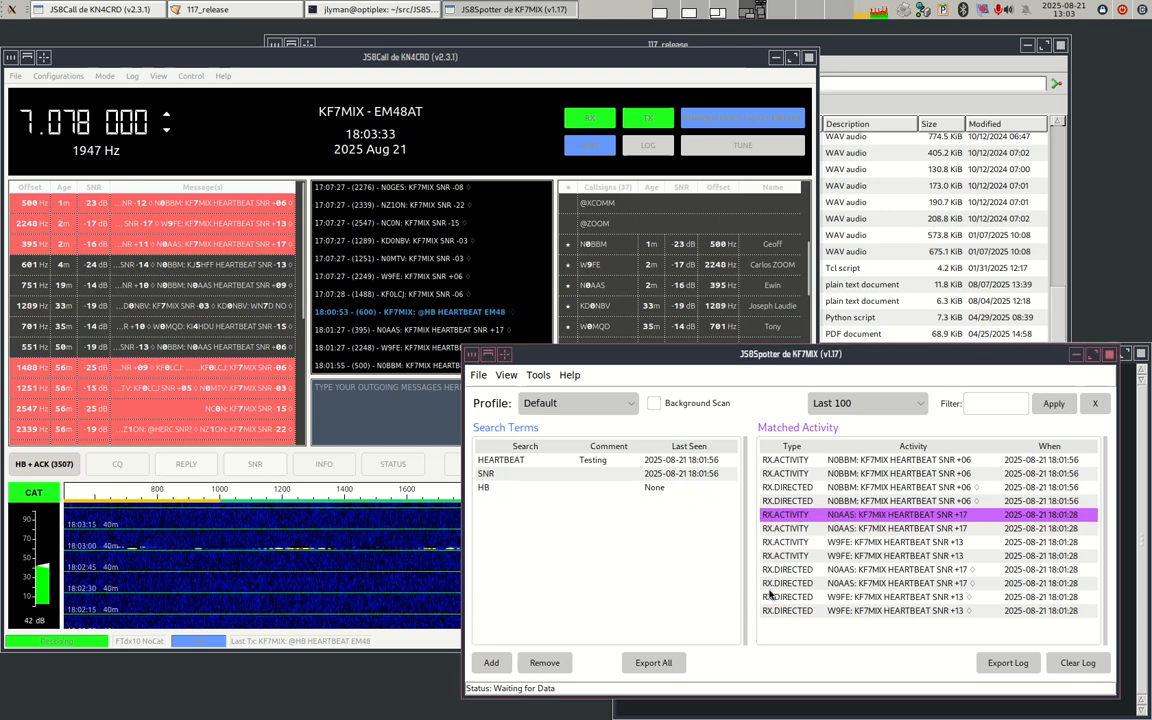
{"action": "left_click", "coordinate": [653, 664]}
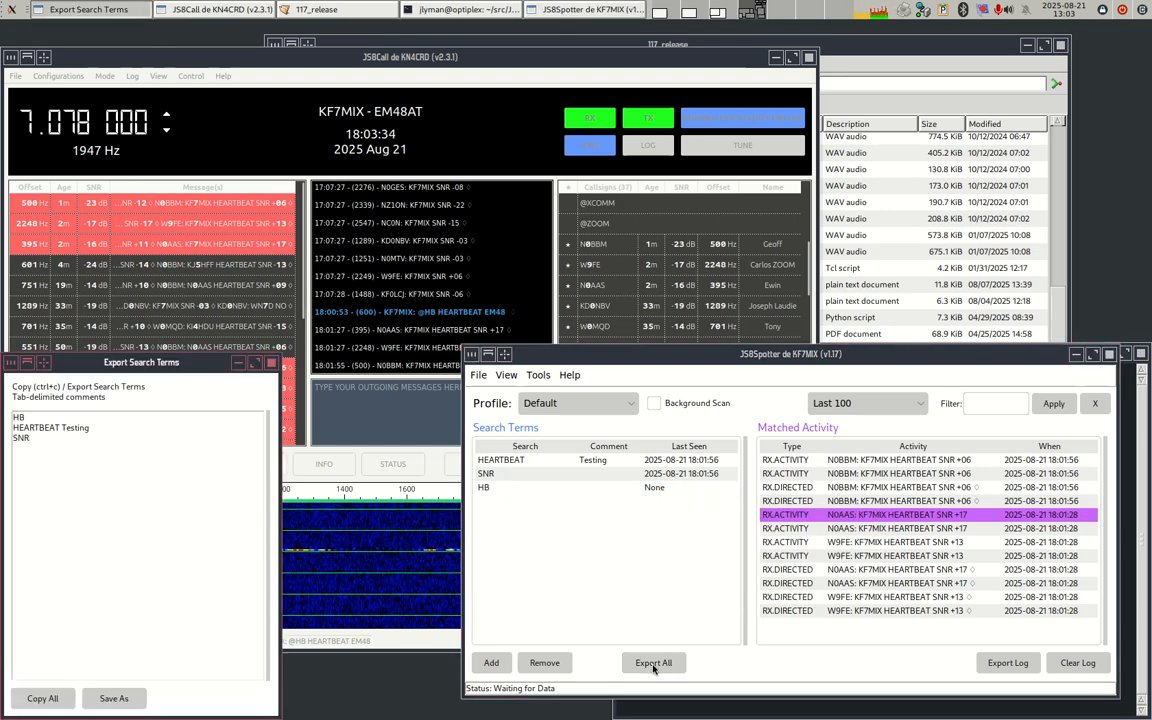
{"action": "left_click", "coordinate": [270, 364]}
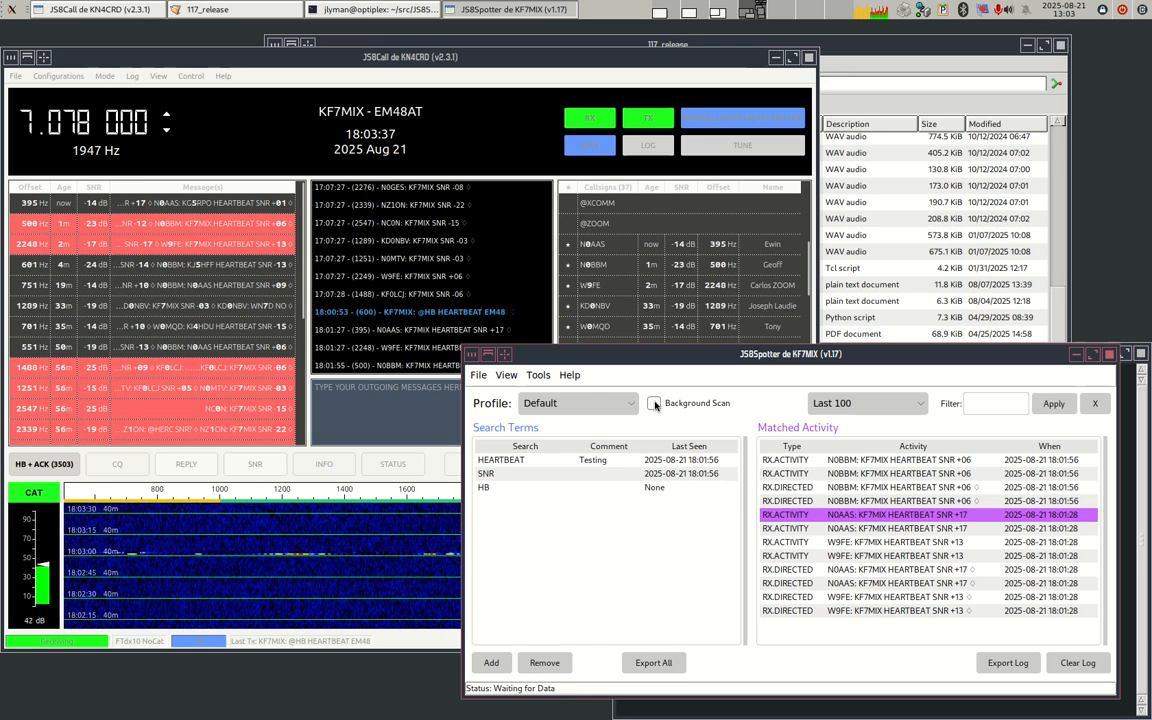
- Try Background Scan while viewing the list of profiles, and switch the scan back off
{"action": "left_click", "coordinate": [655, 404]}
{"action": "left_click", "coordinate": [628, 406]}
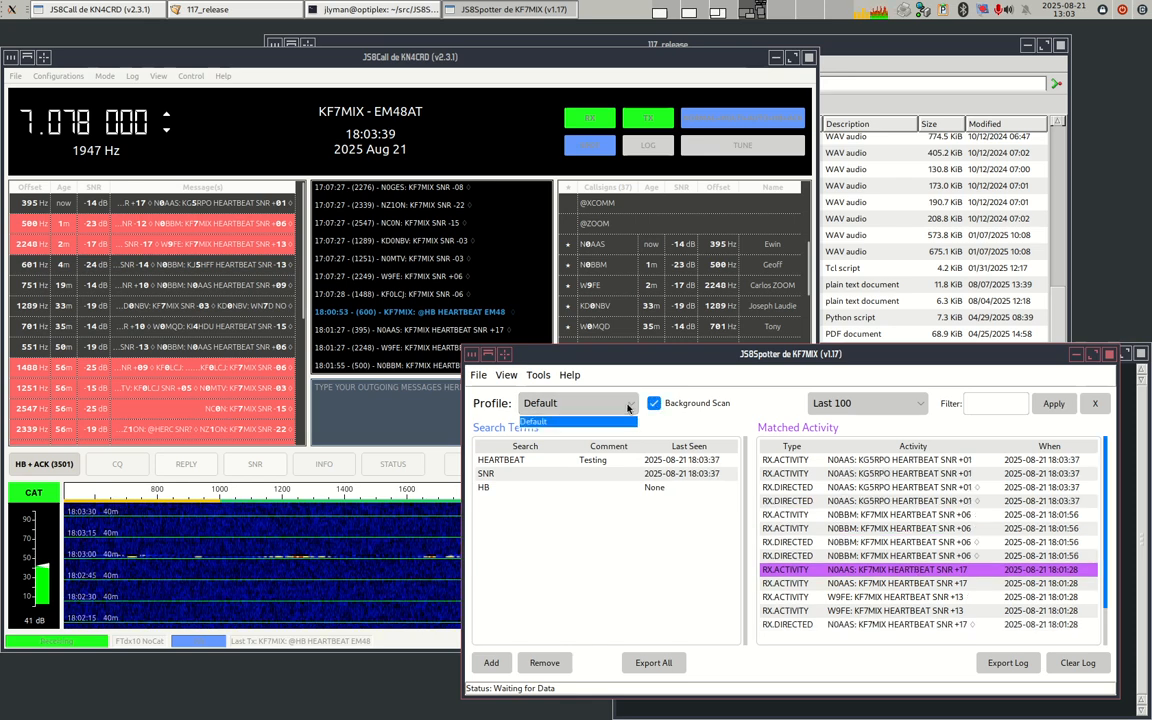
{"action": "left_click", "coordinate": [628, 406]}
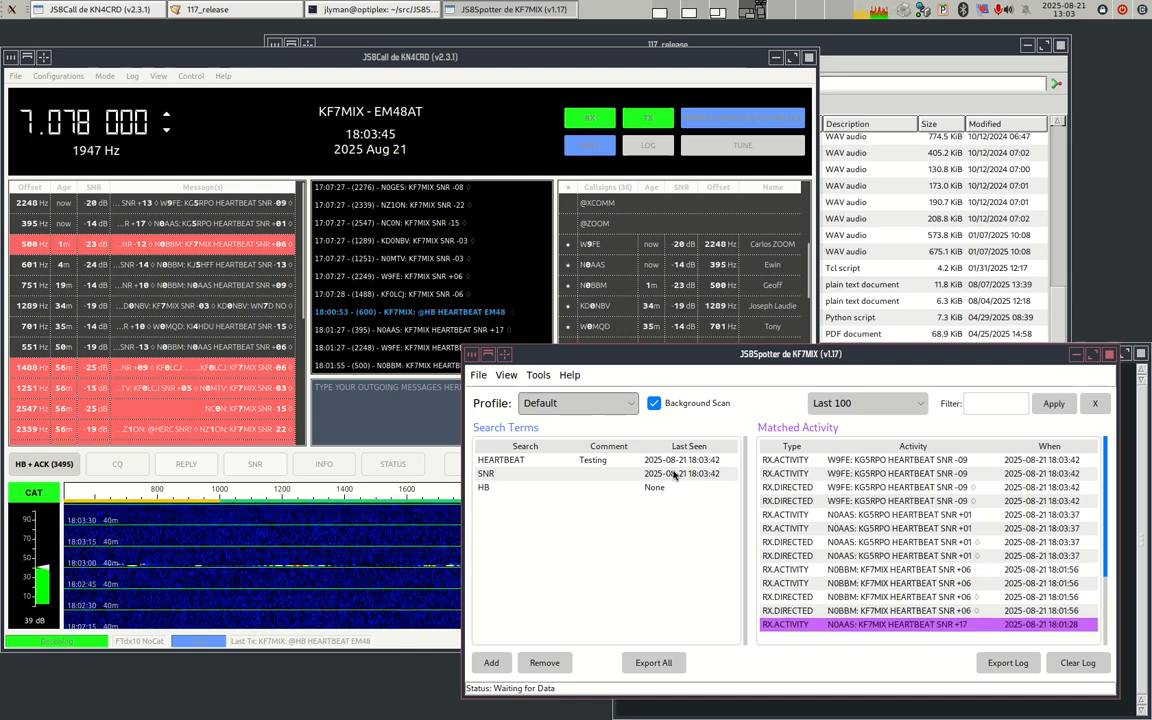
{"action": "left_click", "coordinate": [654, 403]}
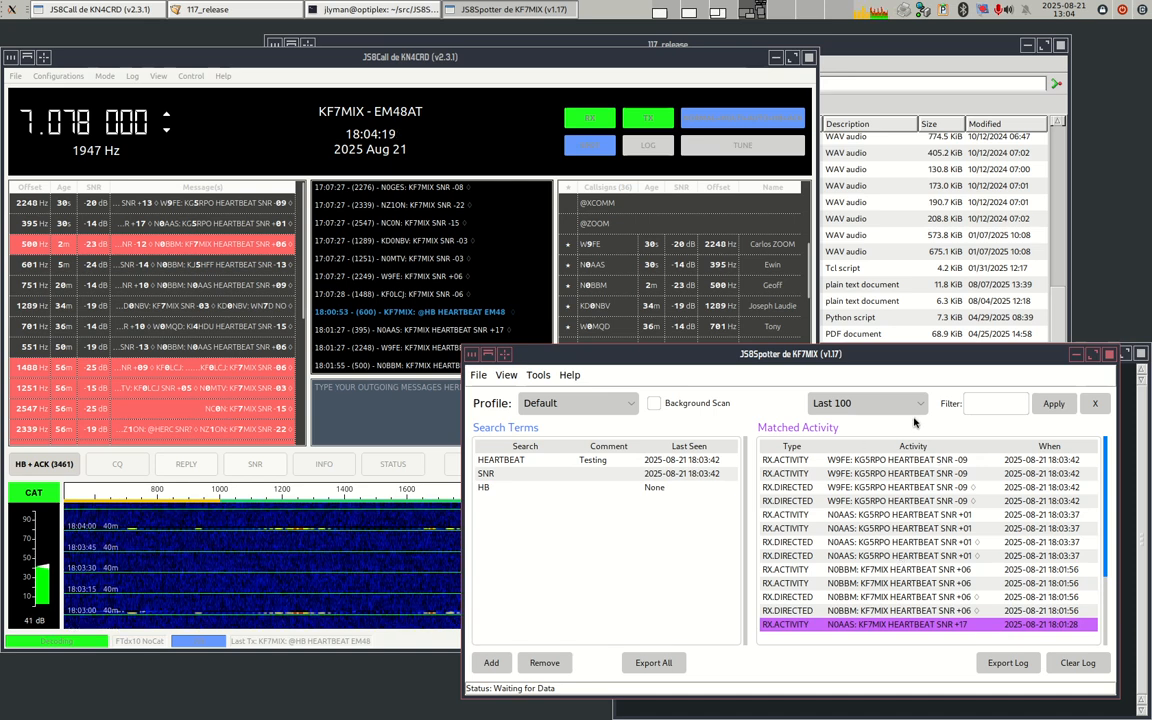
- Hide the RX.DIRECTED entries in the matched activity and show them again
{"action": "left_click", "coordinate": [506, 375]}
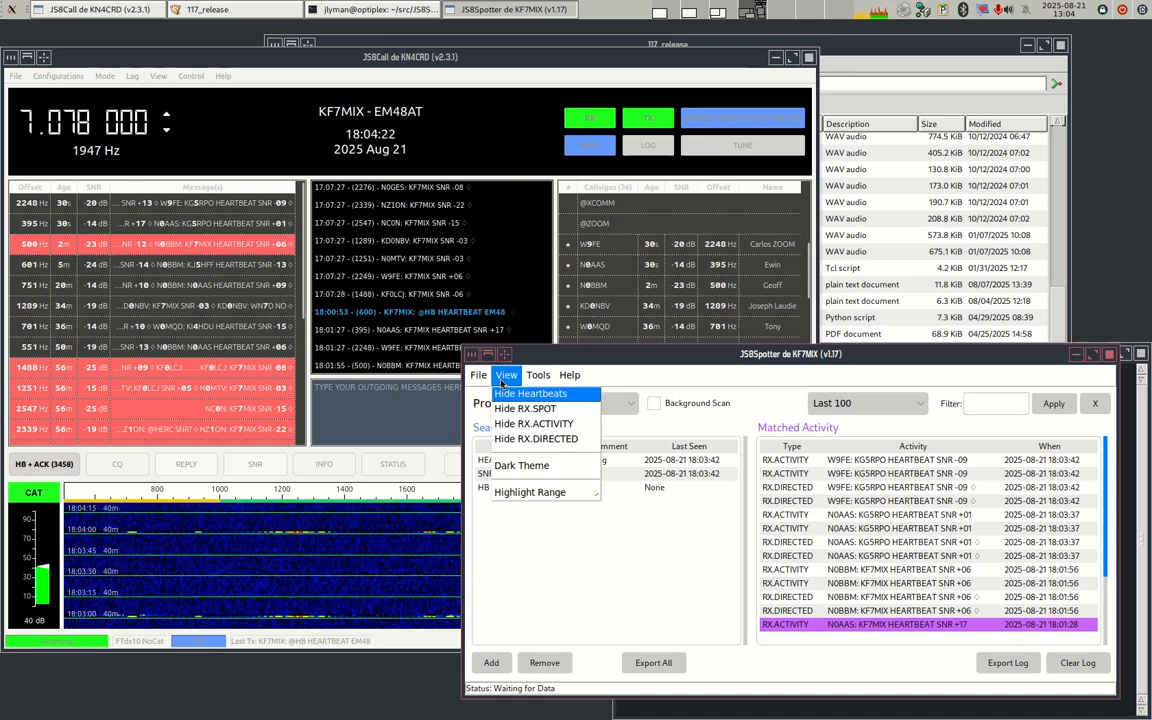
{"action": "left_click", "coordinate": [517, 440]}
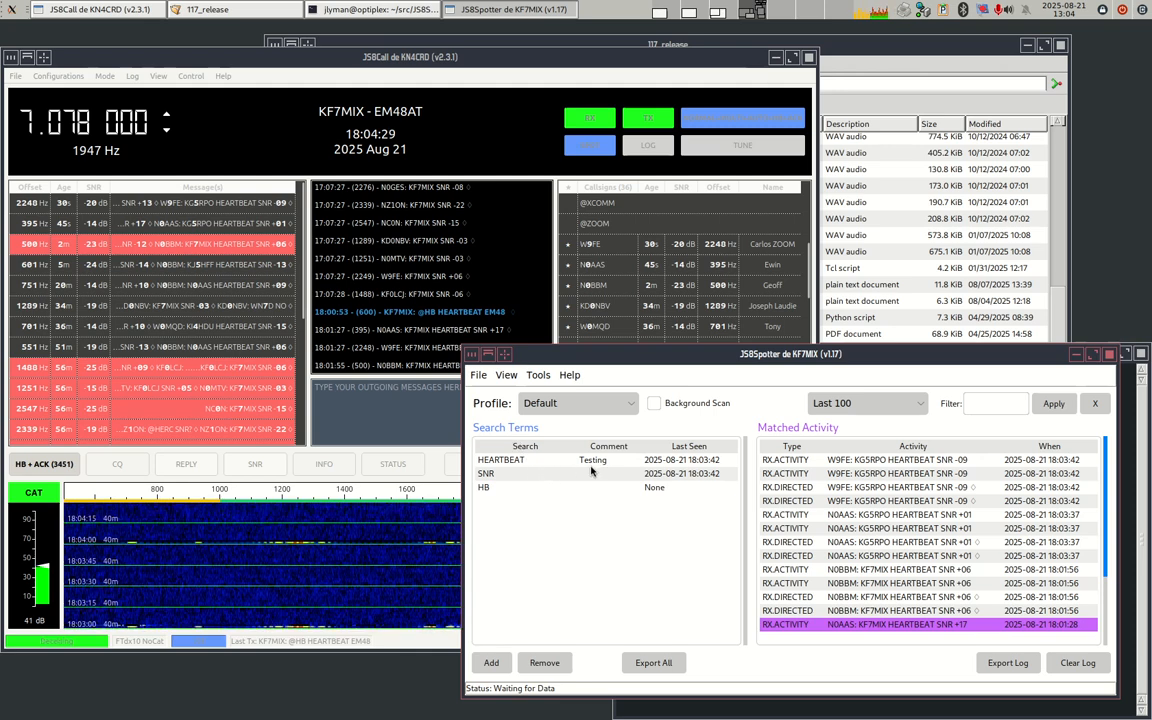
{"action": "left_click", "coordinate": [478, 375]}
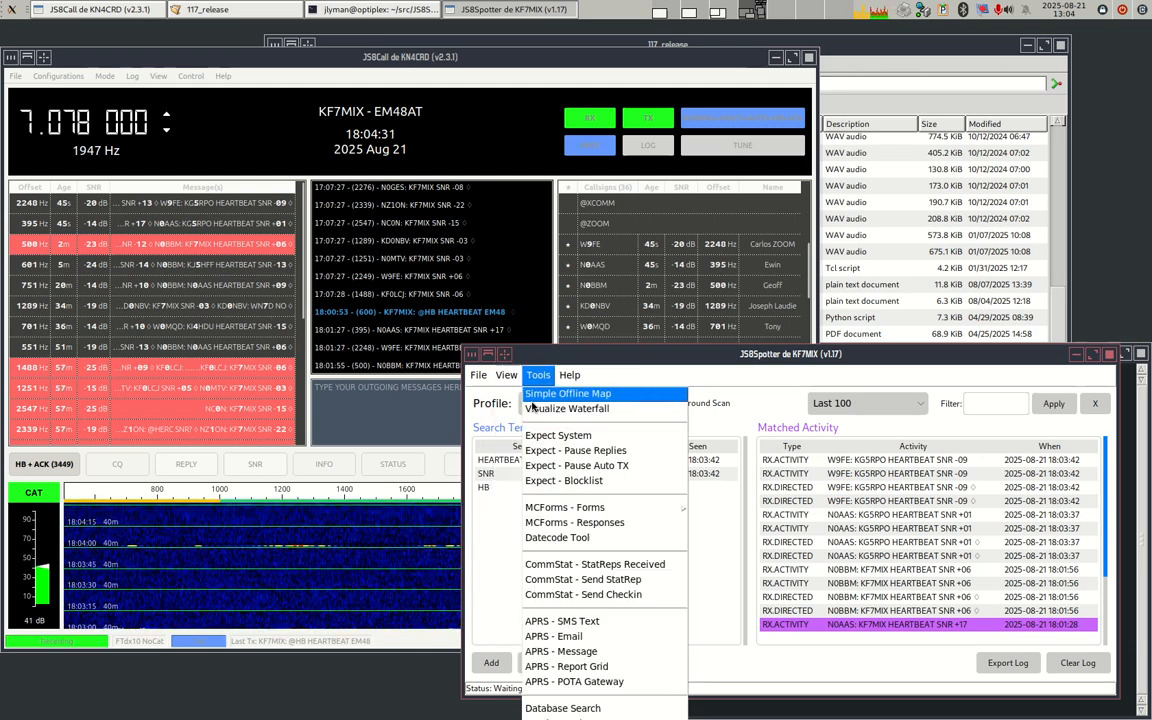
{"action": "left_click", "coordinate": [527, 439]}
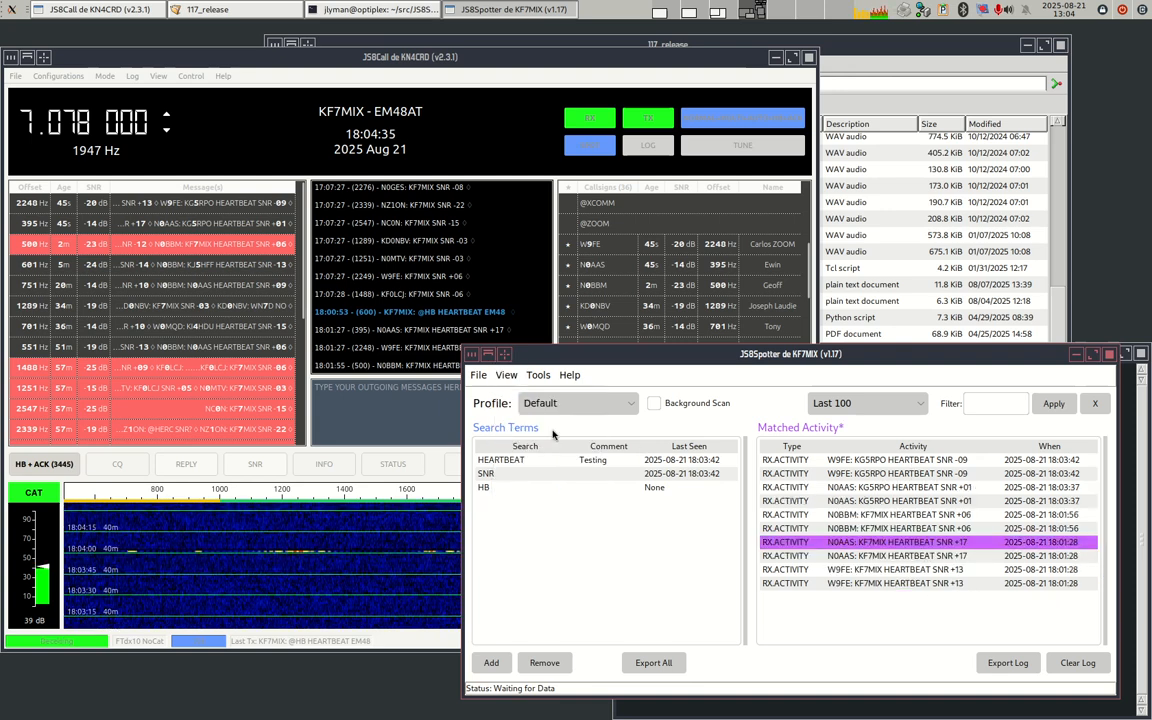
{"action": "left_click", "coordinate": [506, 375]}
{"action": "left_click", "coordinate": [531, 439]}
- Try the Dark Theme and return to the light theme
{"action": "left_click", "coordinate": [510, 378]}
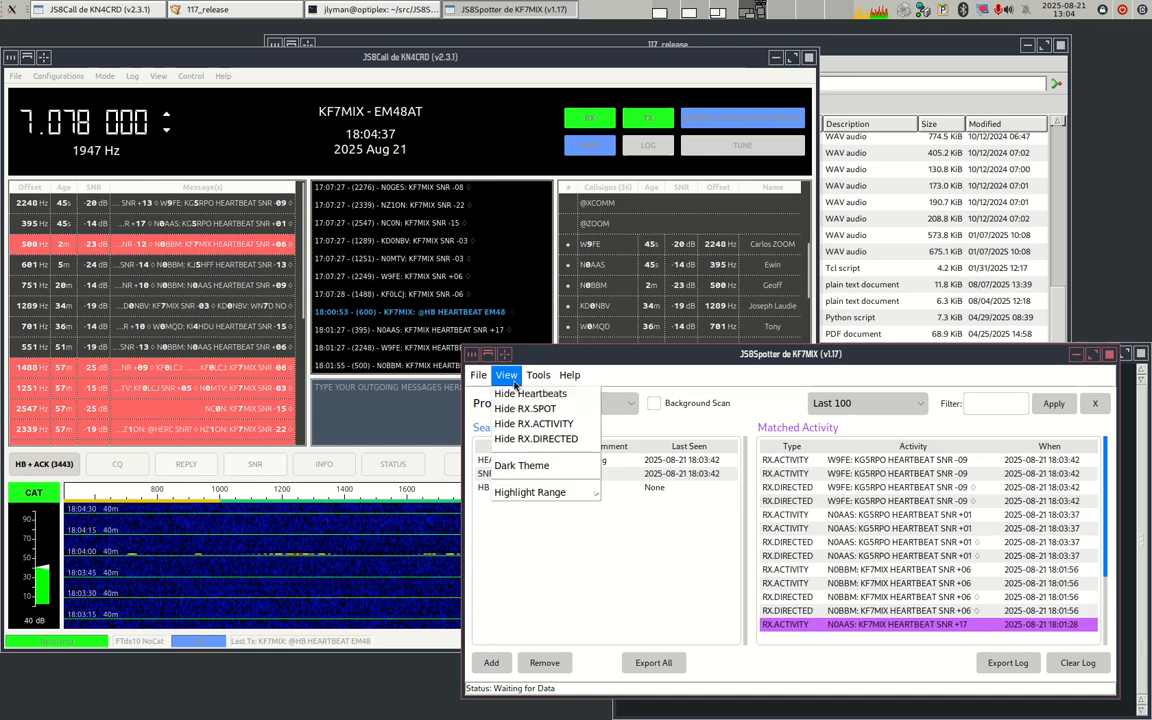
{"action": "left_click", "coordinate": [532, 468]}
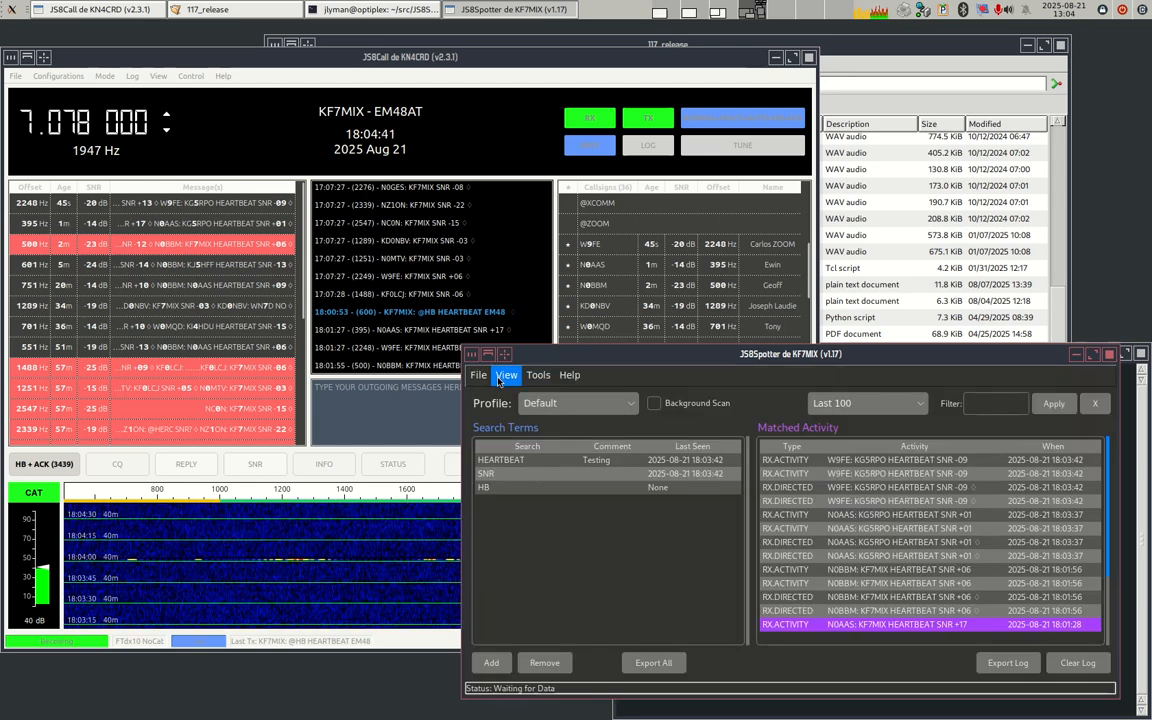
{"action": "left_click", "coordinate": [506, 375]}
{"action": "left_click", "coordinate": [522, 465]}
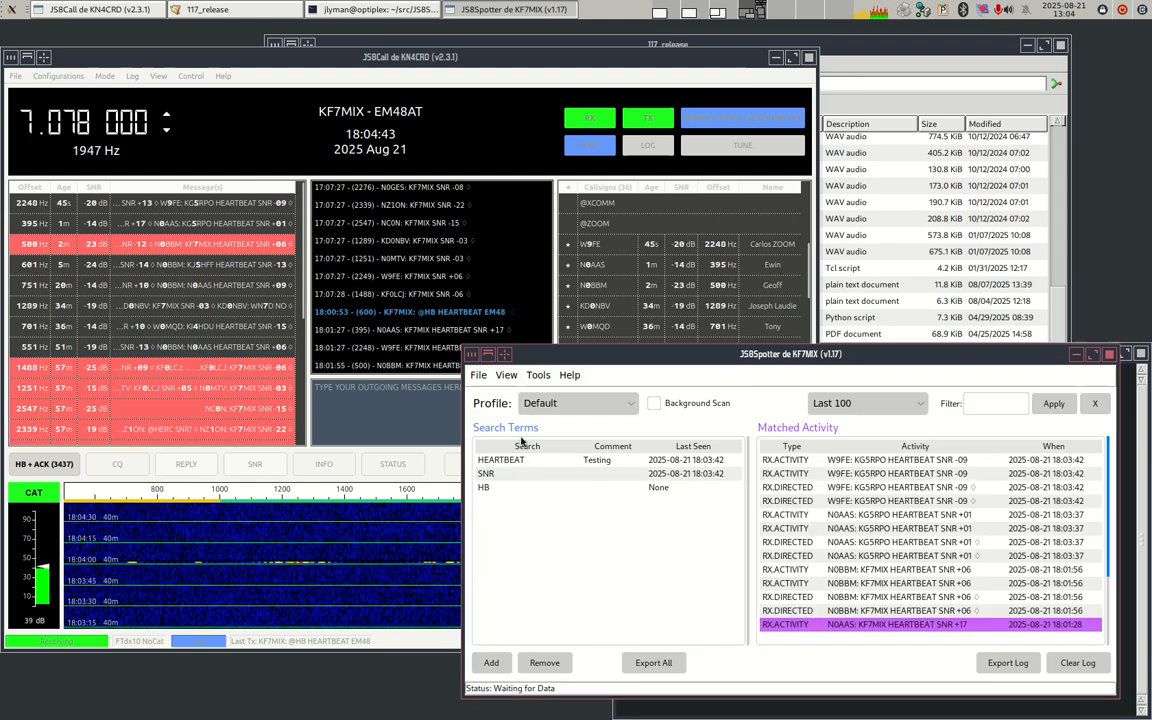
- Set the highlight range for search terms to Last 1 Hour
{"action": "left_click", "coordinate": [506, 375]}
{"action": "mouse_move", "coordinate": [538, 494]}
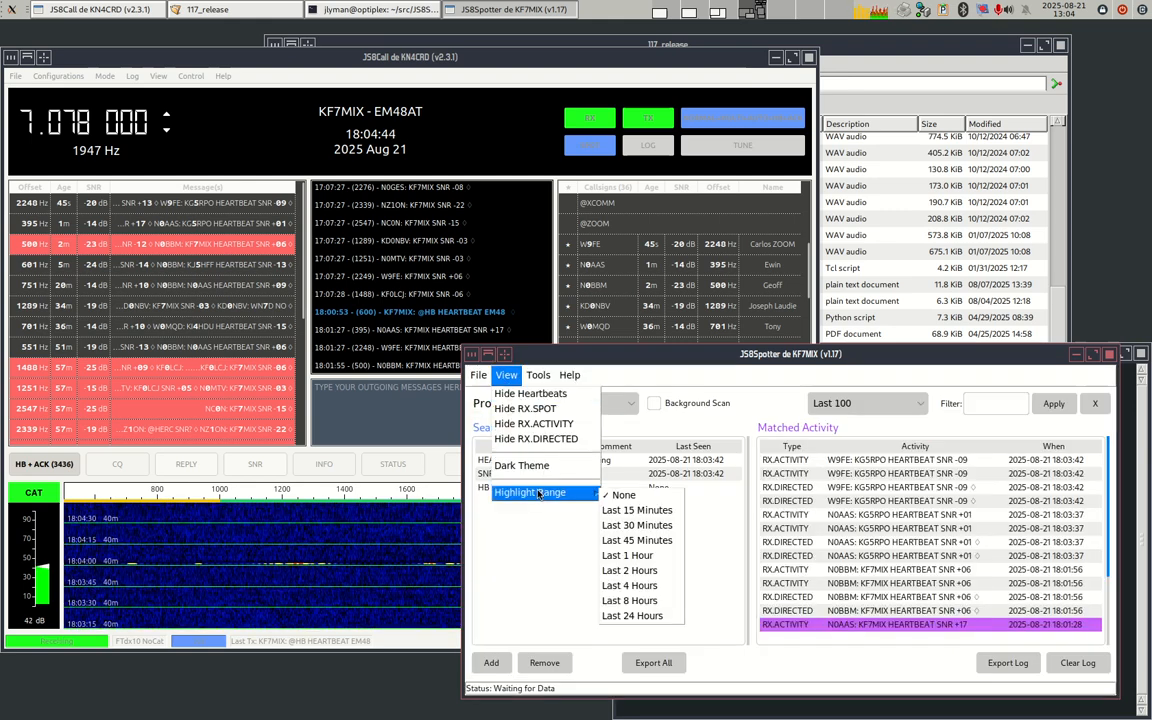
{"action": "left_click", "coordinate": [544, 569]}
{"action": "left_click", "coordinate": [519, 461]}
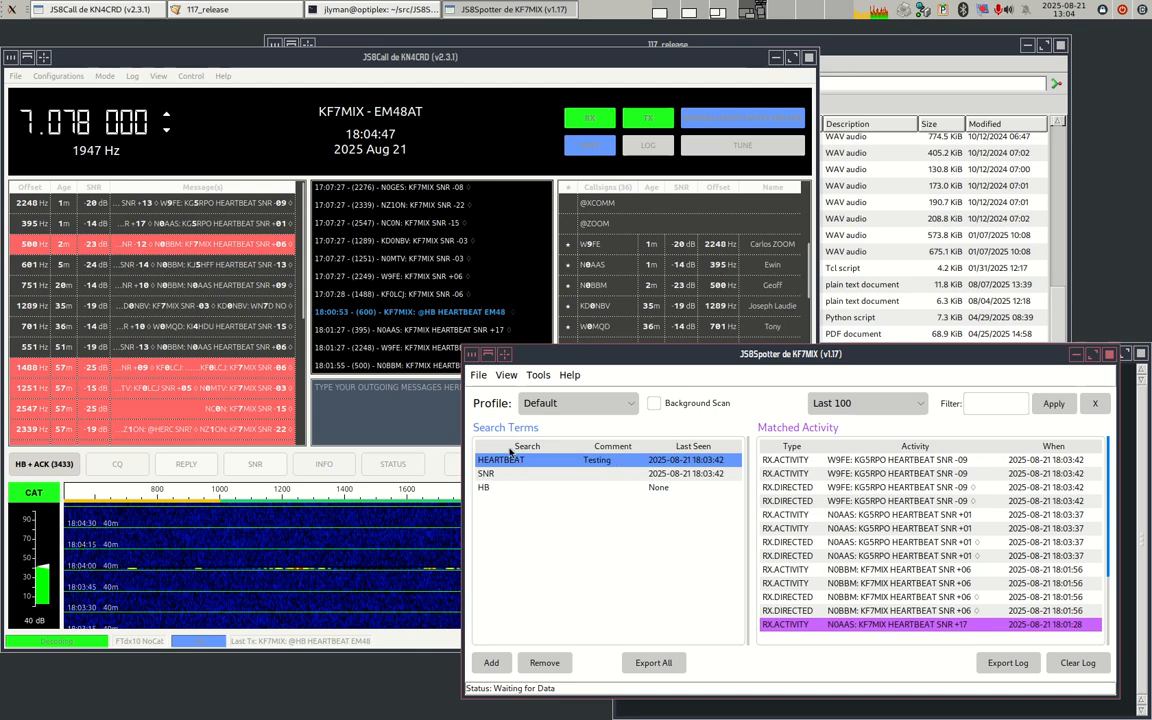
{"action": "left_click", "coordinate": [506, 375]}
{"action": "mouse_move", "coordinate": [562, 493]}
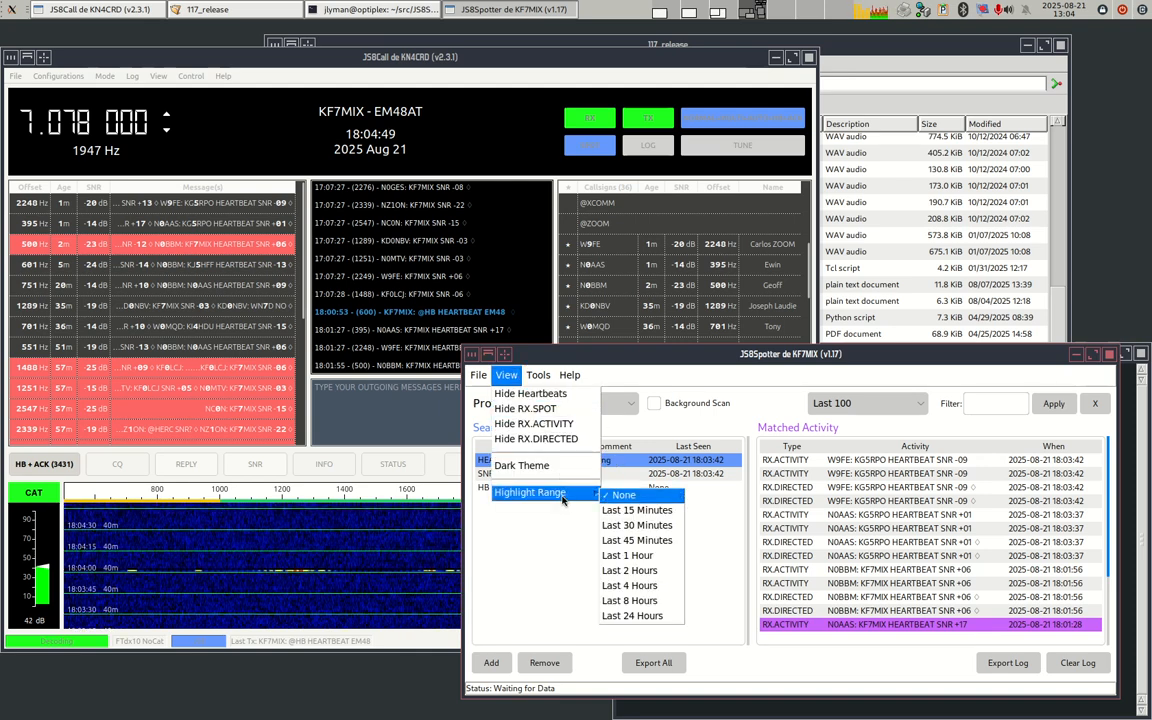
{"action": "left_click", "coordinate": [650, 556]}
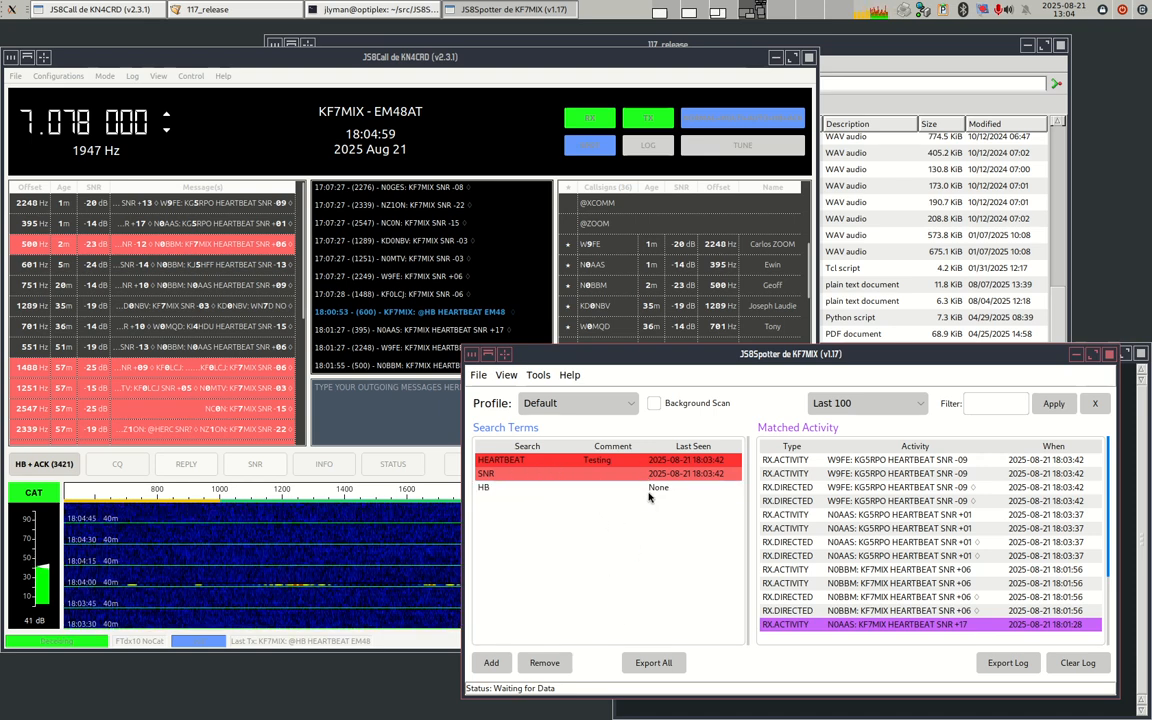
- Sort the search terms by Search and by Last Seen in both directions, ending with Search in alphabetical order
{"action": "left_click", "coordinate": [526, 447]}
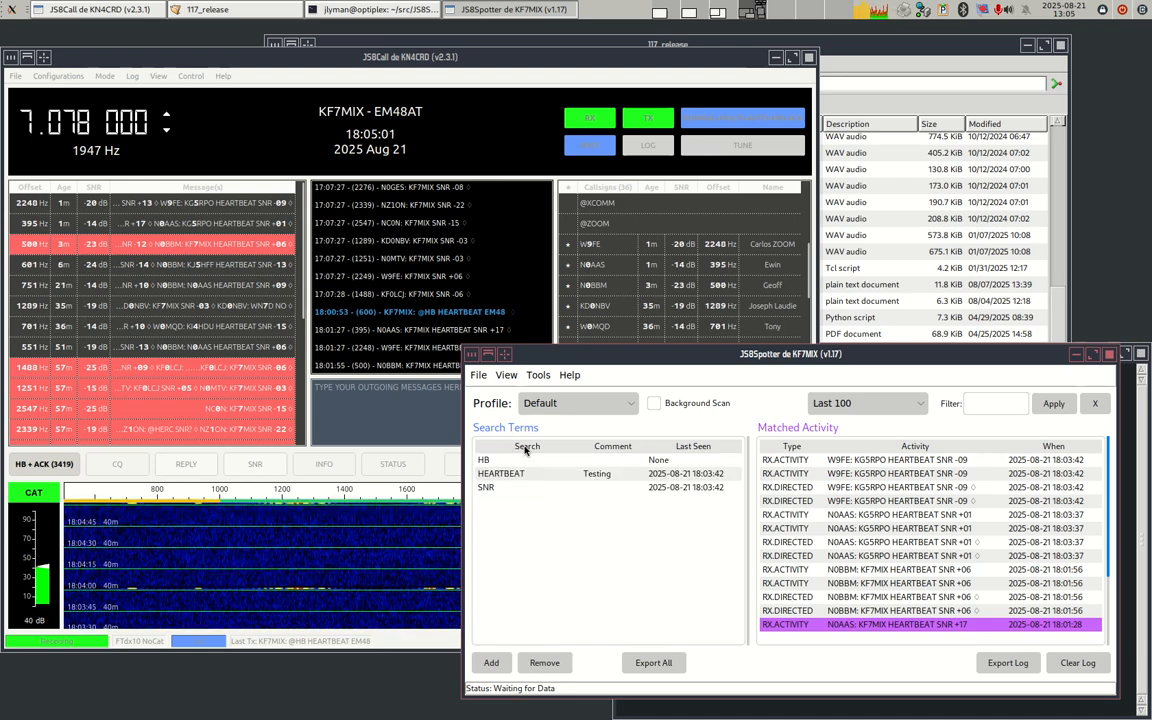
{"action": "left_click", "coordinate": [526, 447]}
{"action": "left_click", "coordinate": [695, 447]}
{"action": "left_click", "coordinate": [695, 447]}
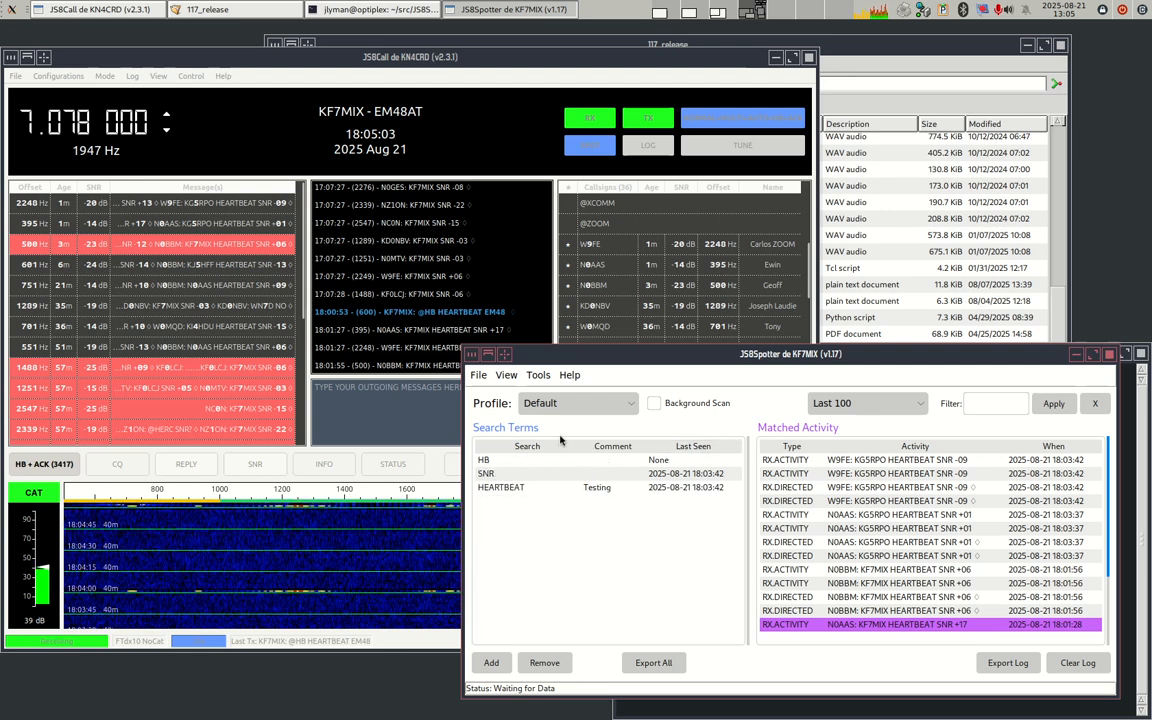
{"action": "left_click", "coordinate": [526, 447]}
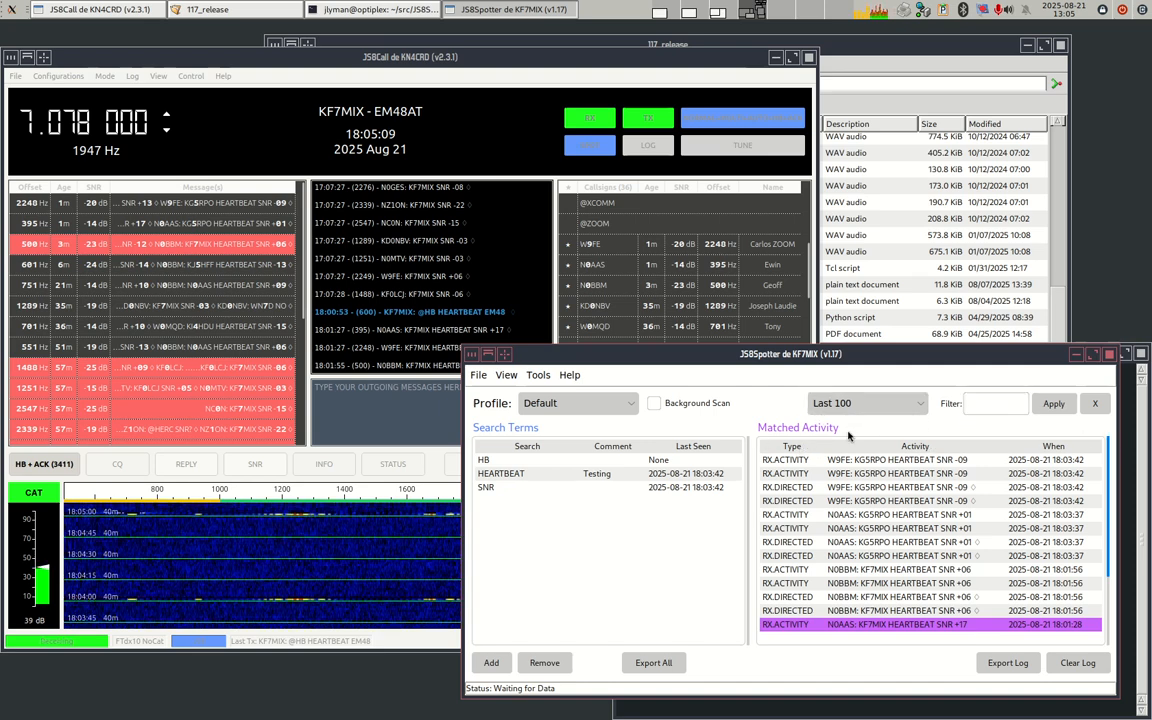
- Try the Last 1 Hour and Last 24 Hours ranges for the matched activity and return to Last 100
{"action": "left_click", "coordinate": [887, 405]}
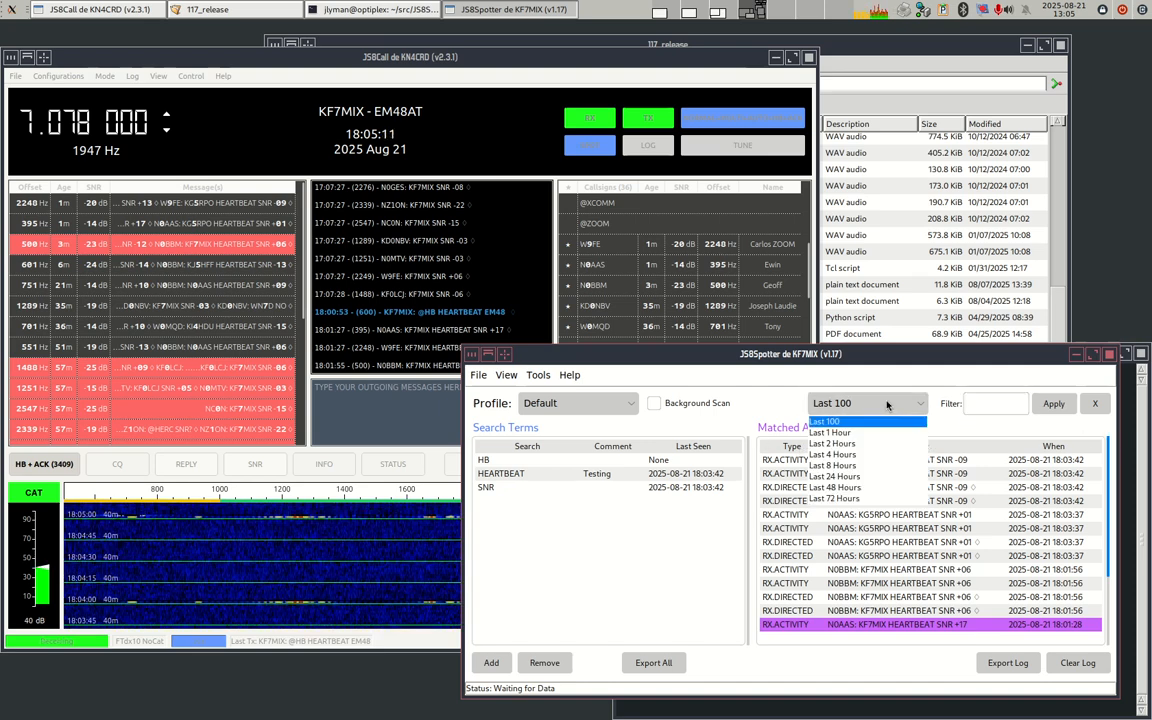
{"action": "left_click", "coordinate": [877, 385]}
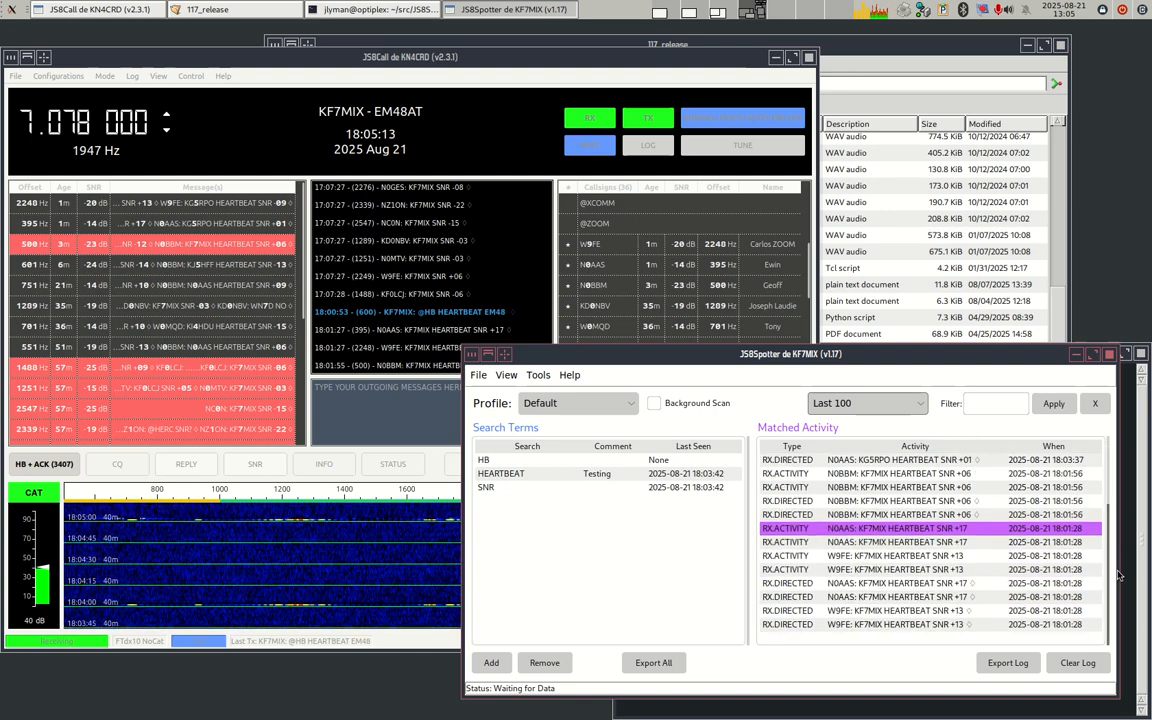
{"action": "left_click", "coordinate": [868, 403]}
{"action": "left_click", "coordinate": [887, 437]}
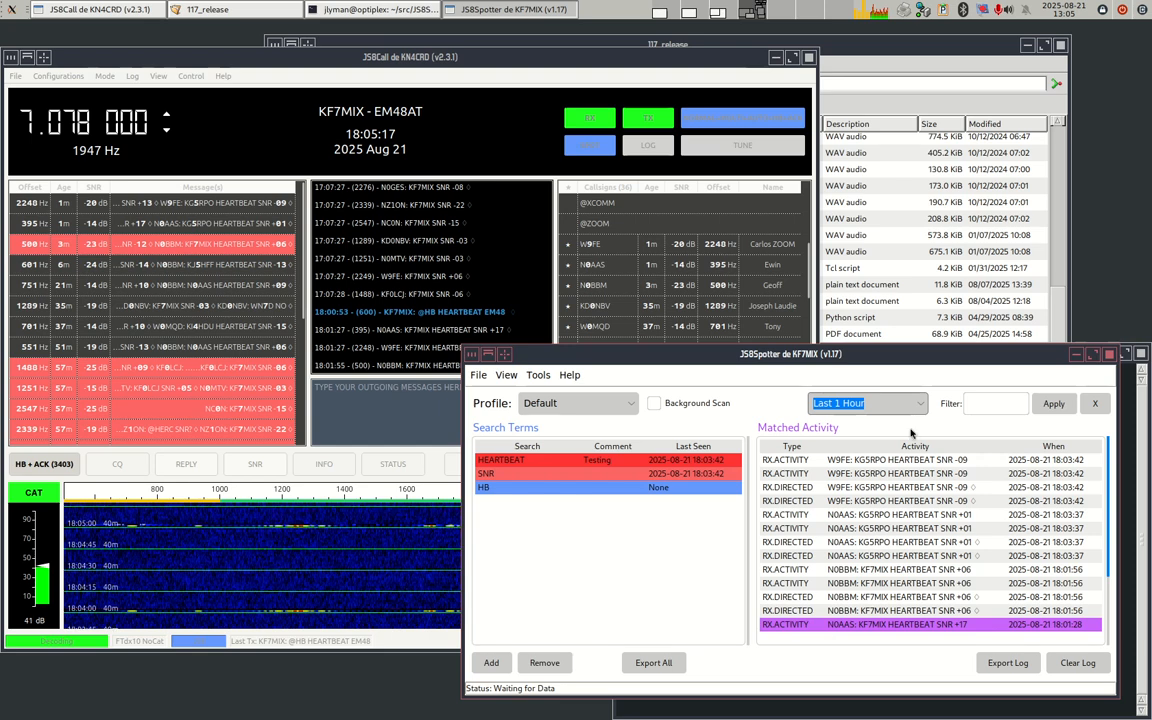
{"action": "left_click", "coordinate": [868, 403]}
{"action": "left_click", "coordinate": [867, 480]}
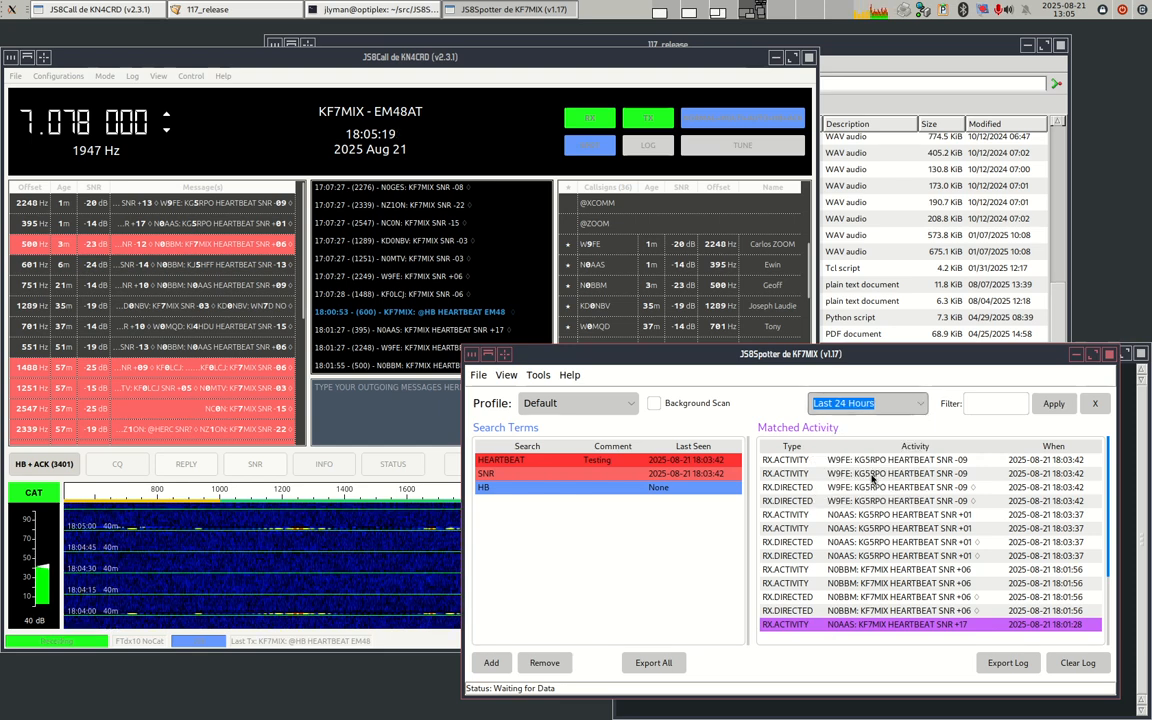
{"action": "left_click", "coordinate": [888, 406]}
{"action": "left_click", "coordinate": [865, 434]}
{"action": "left_click", "coordinate": [868, 403]}
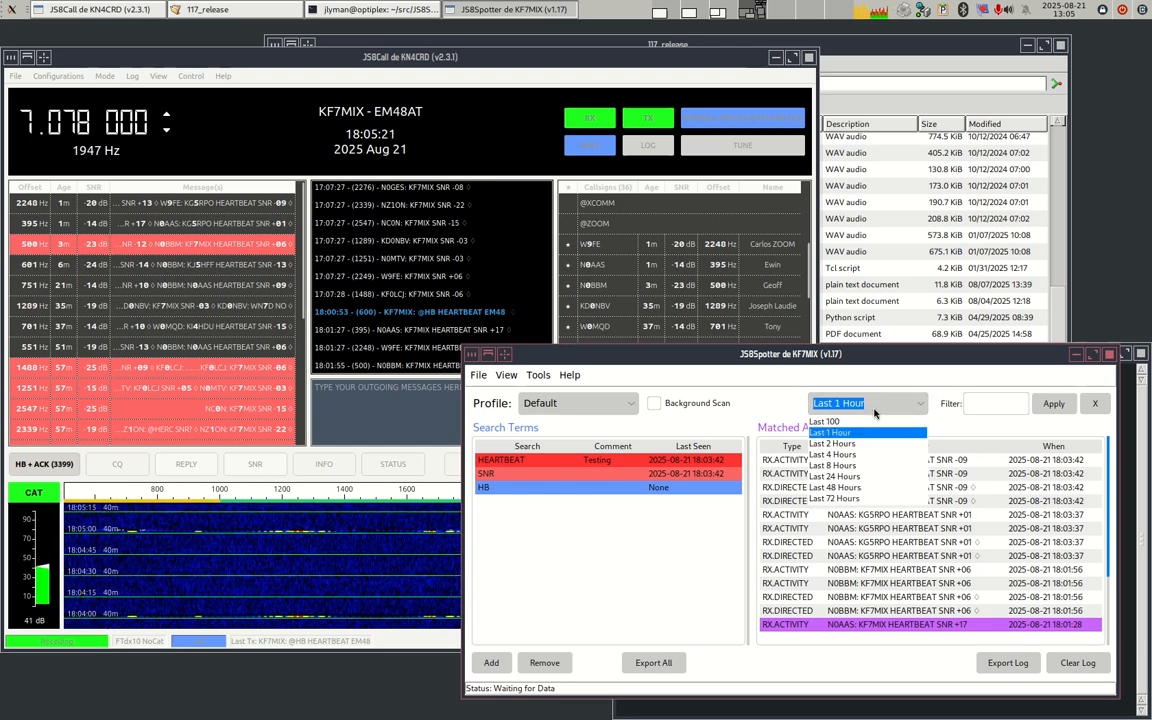
{"action": "left_click", "coordinate": [866, 419]}
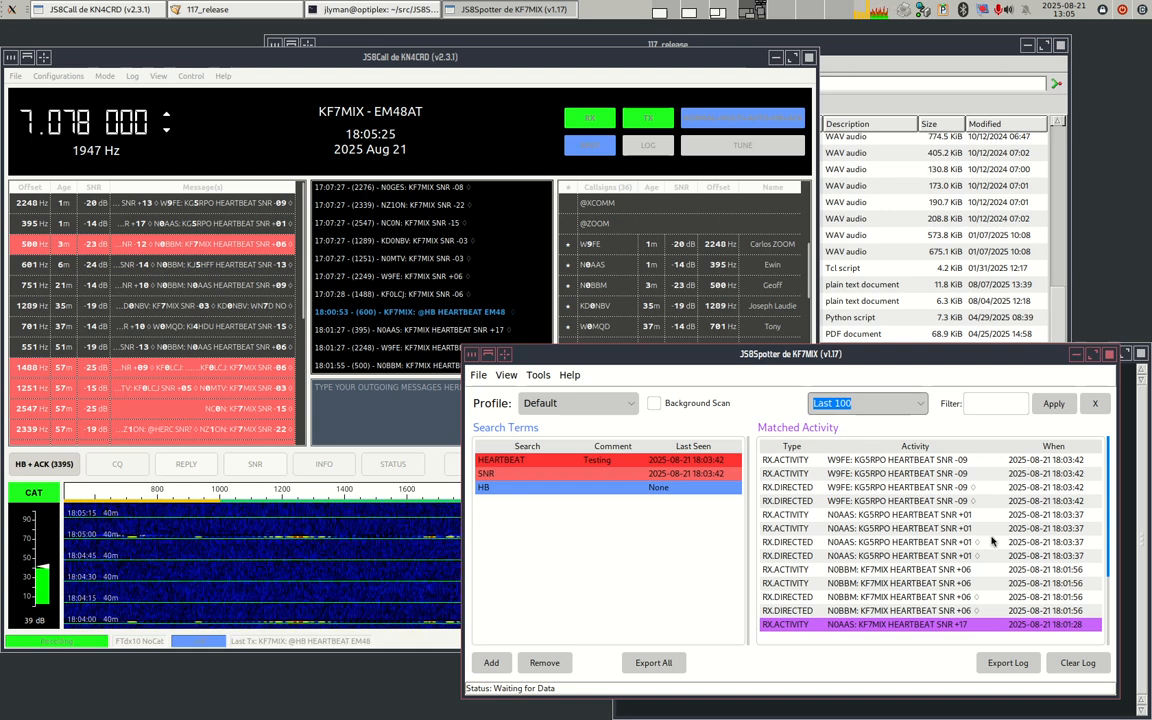
{"action": "left_click", "coordinate": [870, 404]}
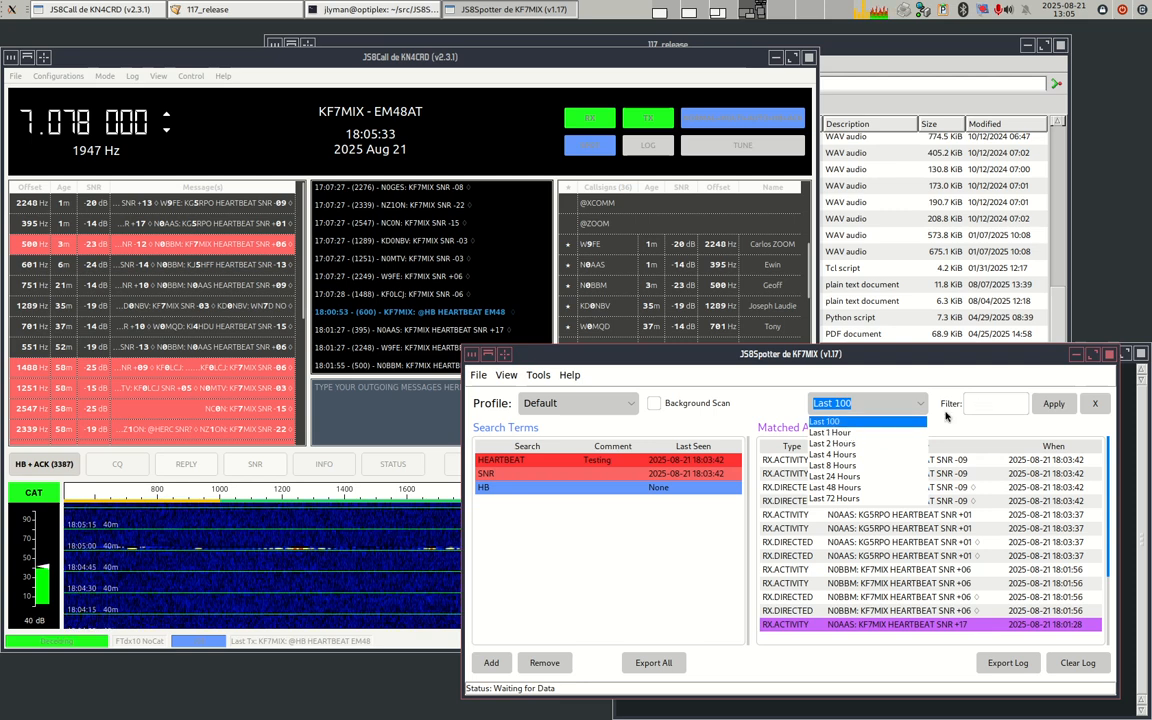
{"action": "left_click", "coordinate": [800, 360]}
- Filter the matched activity by w9fe and by snr, and clear the filter
{"action": "left_click", "coordinate": [996, 407]}
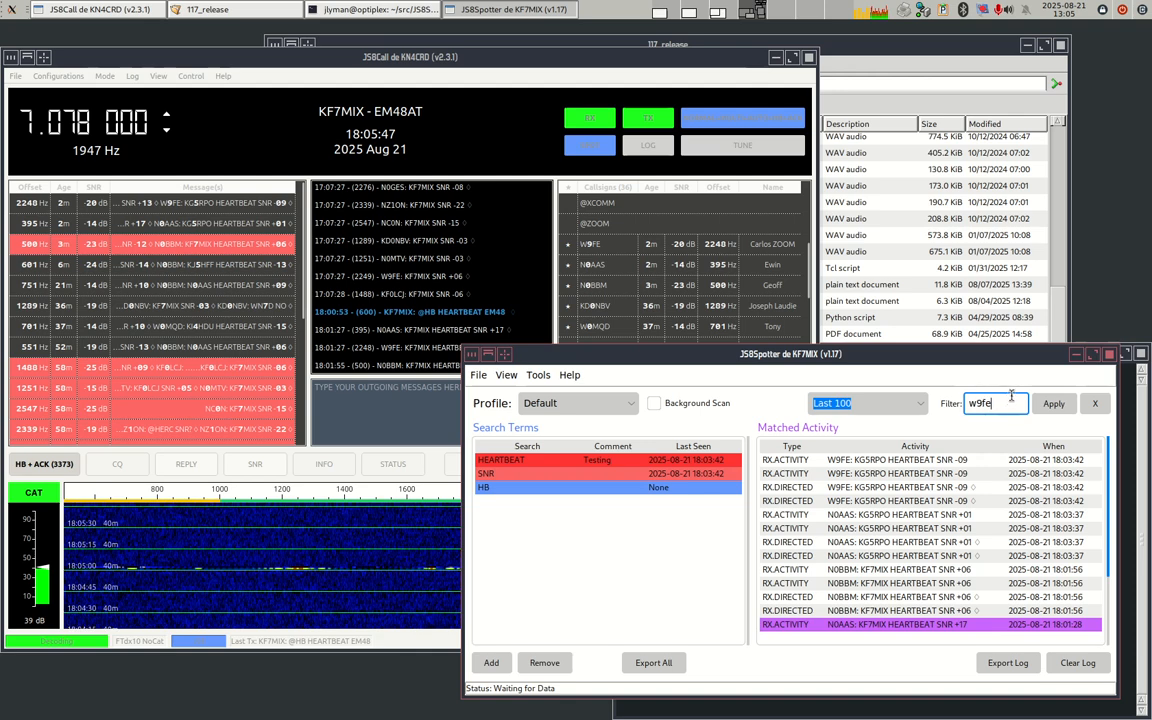
{"action": "key", "text": "Return"}
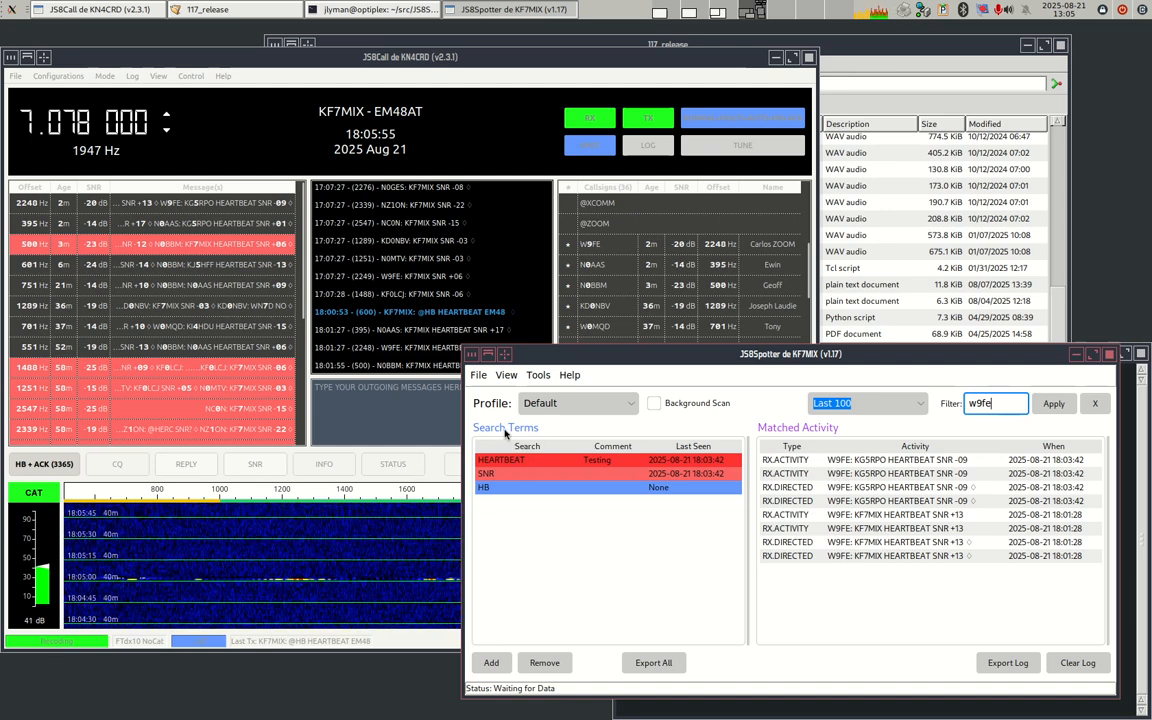
{"action": "left_click_drag", "start_coordinate": [1020, 406], "coordinate": [941, 397]}
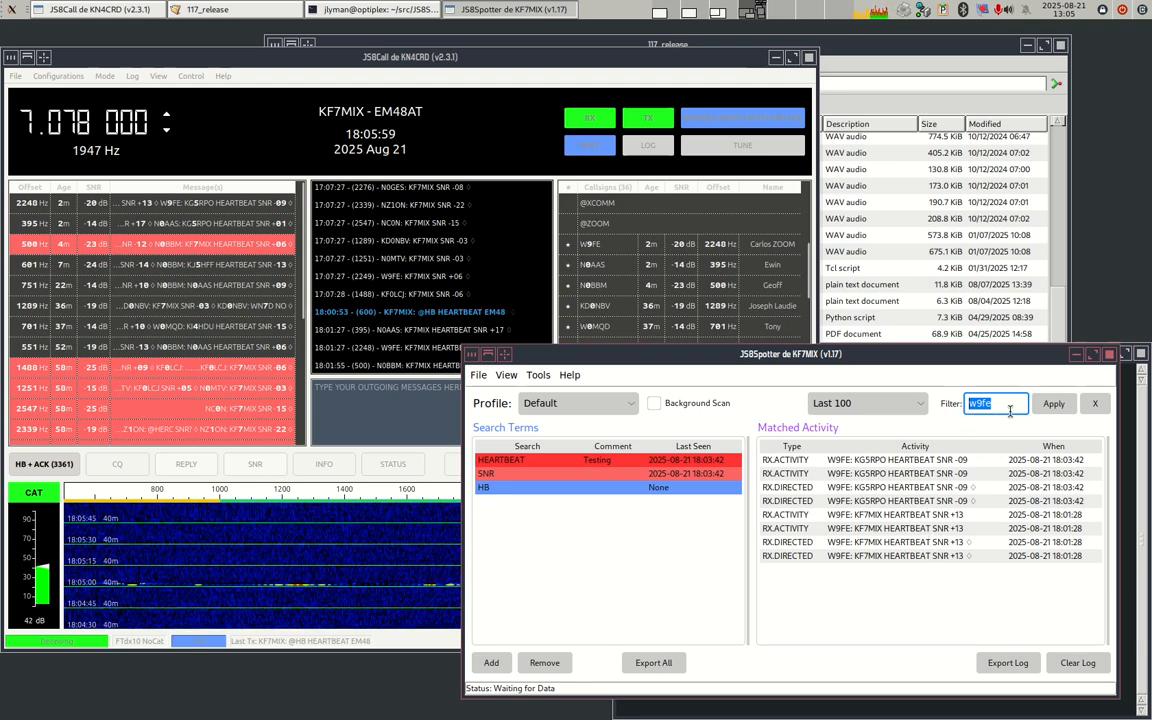
{"action": "key", "text": "Return"}
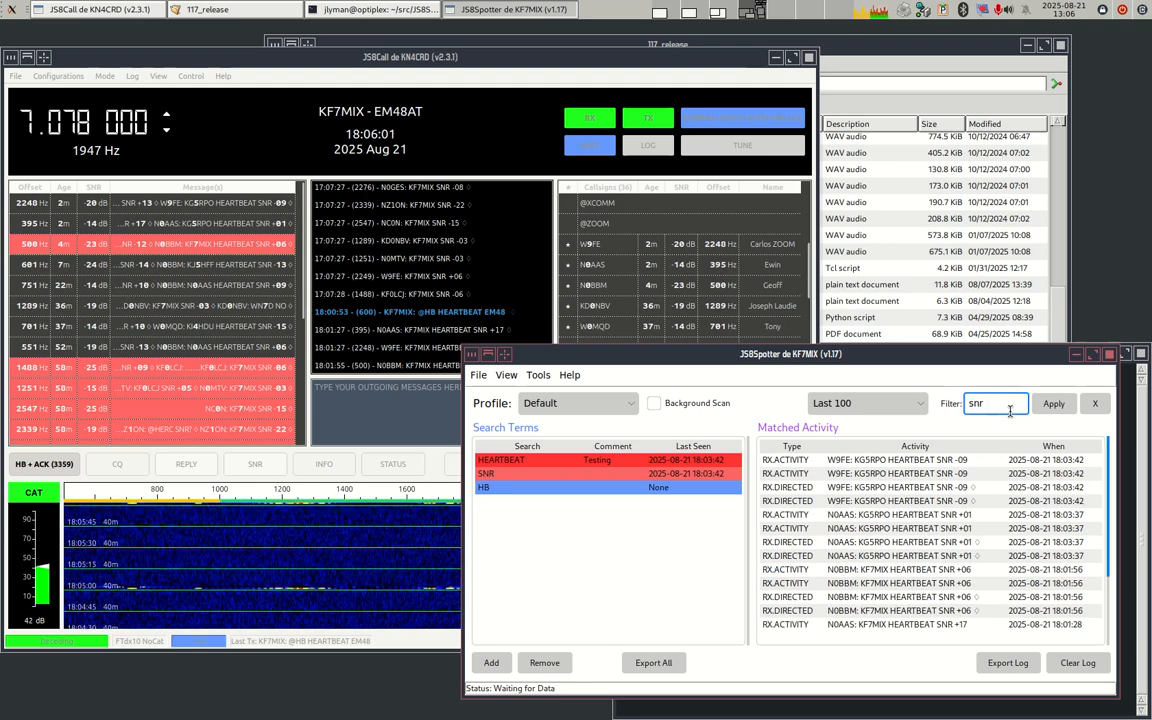
{"action": "left_click", "coordinate": [1095, 404]}
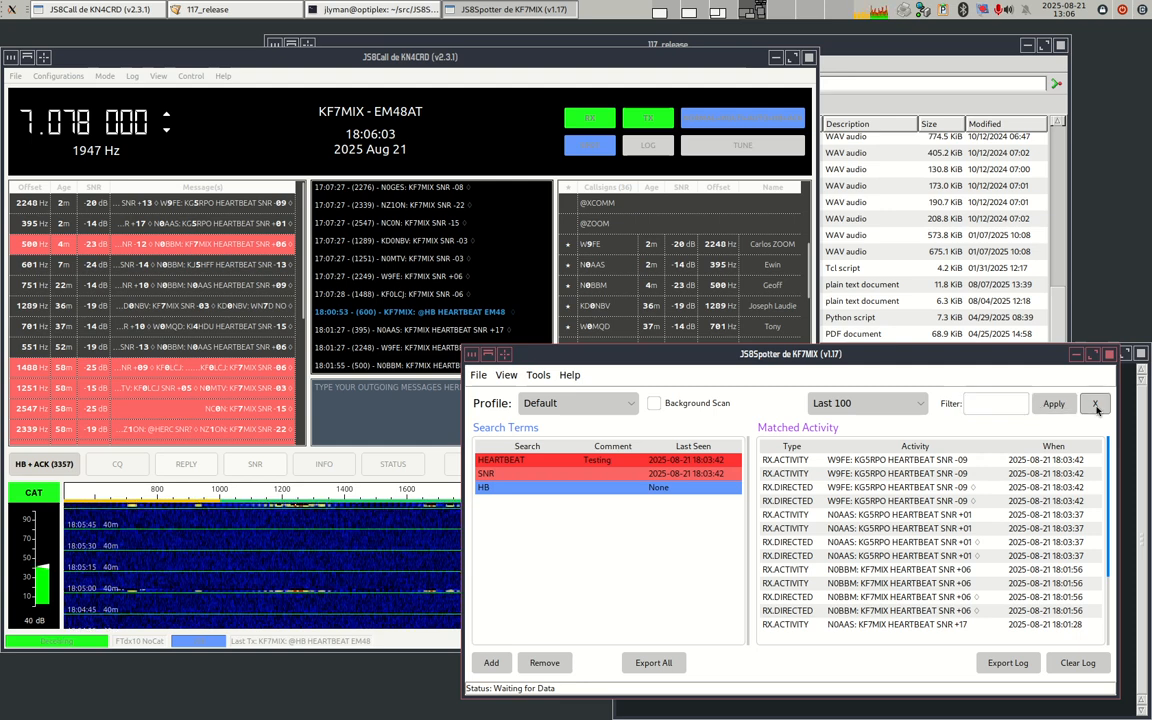
- Try filtering the matched activity by a sample first name and erase the filter text
{"action": "left_click", "coordinate": [996, 403]}
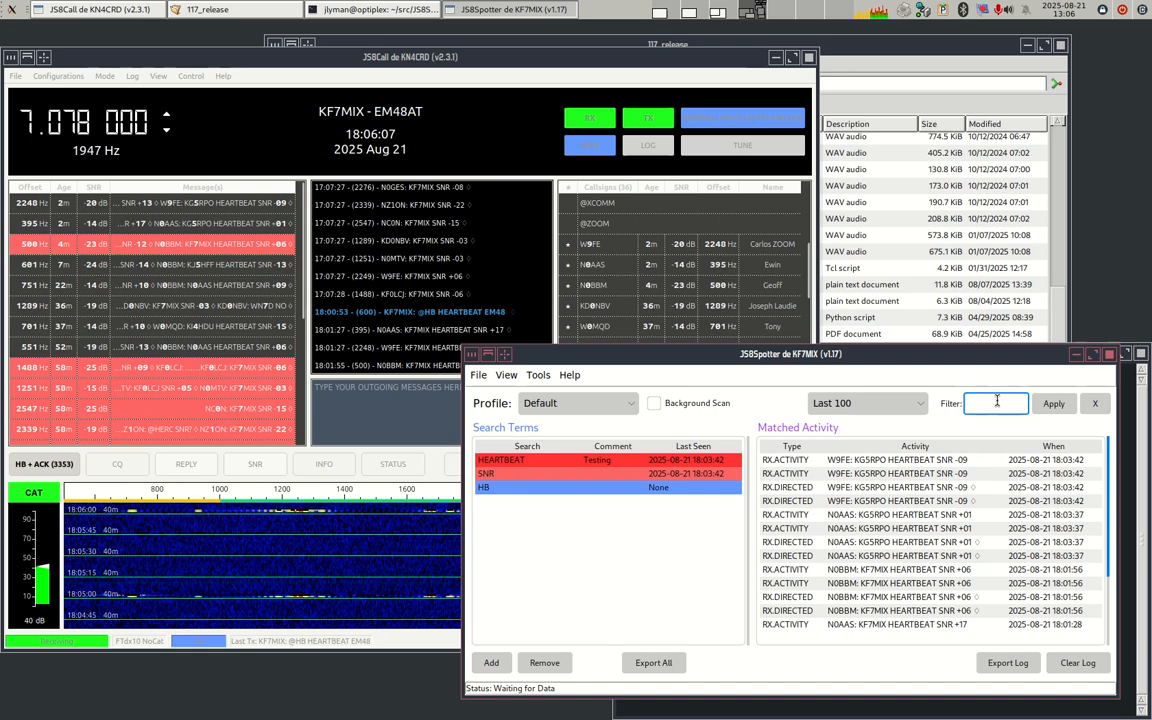
{"action": "type", "text": "bob"}
{"action": "left_click", "coordinate": [1095, 404]}
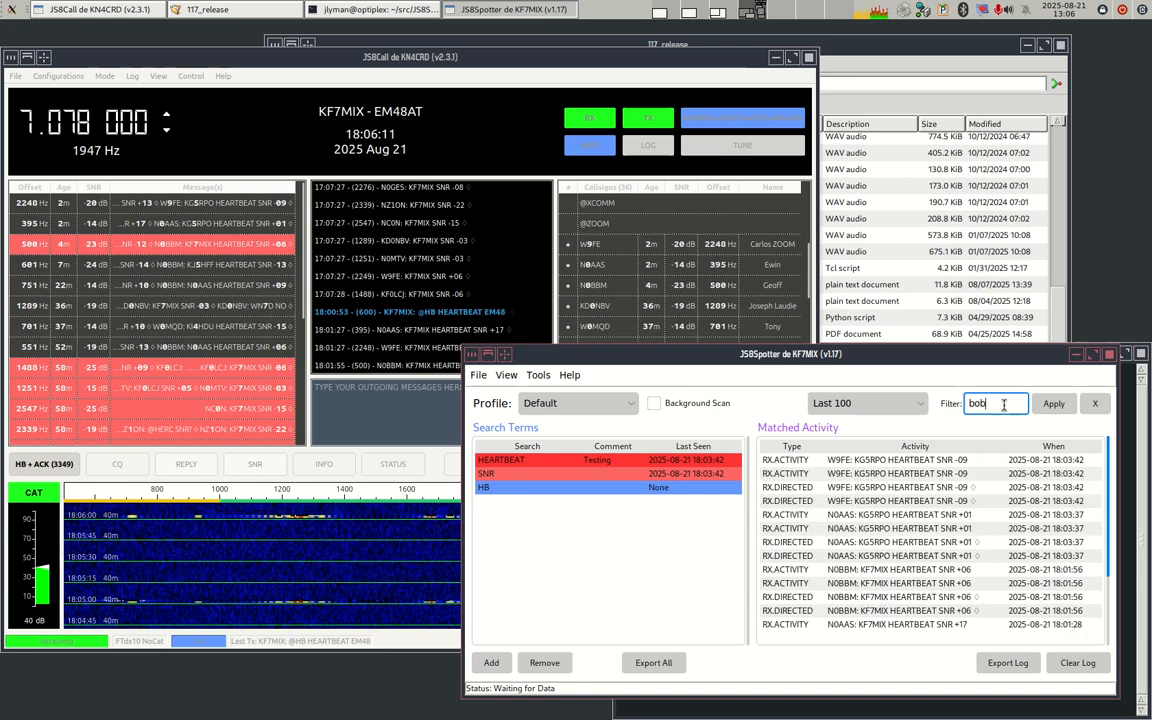
{"action": "key", "text": "Return"}
{"action": "key", "text": "BackSpace"}
{"action": "key", "text": "BackSpace"}
{"action": "key", "text": "BackSpace"}
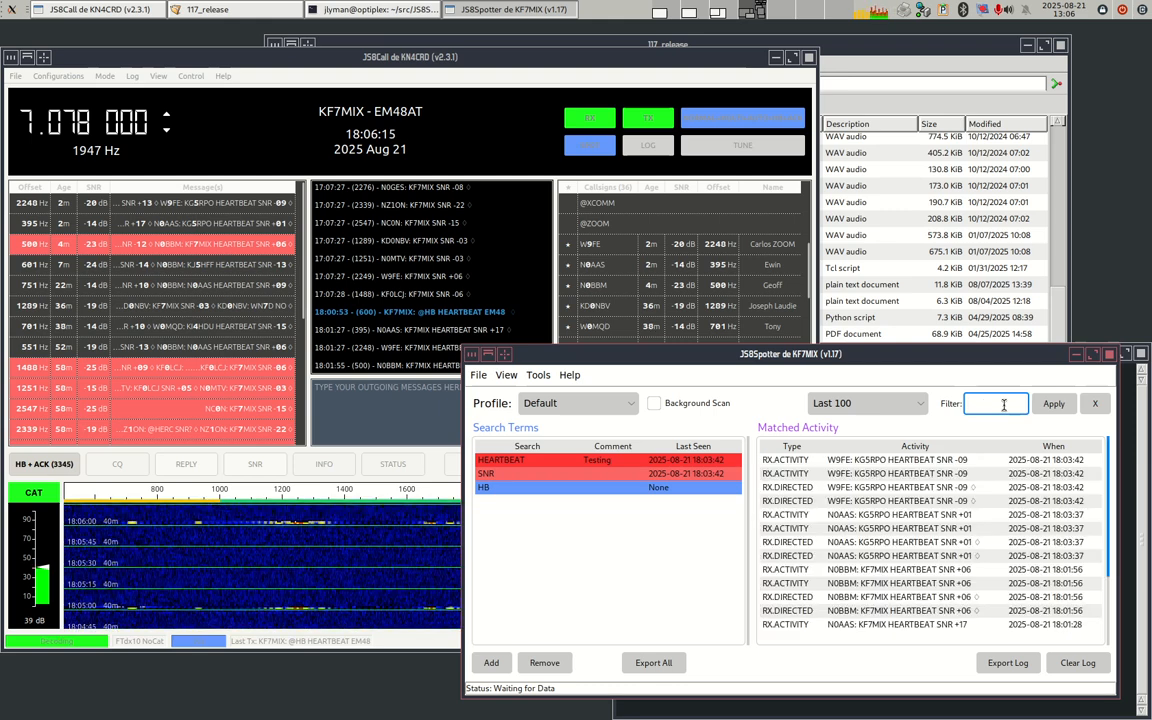
- Preview the export of the Default profile's activity log, close it, and clear all matched activity for the profile
{"action": "left_click", "coordinate": [1012, 662]}
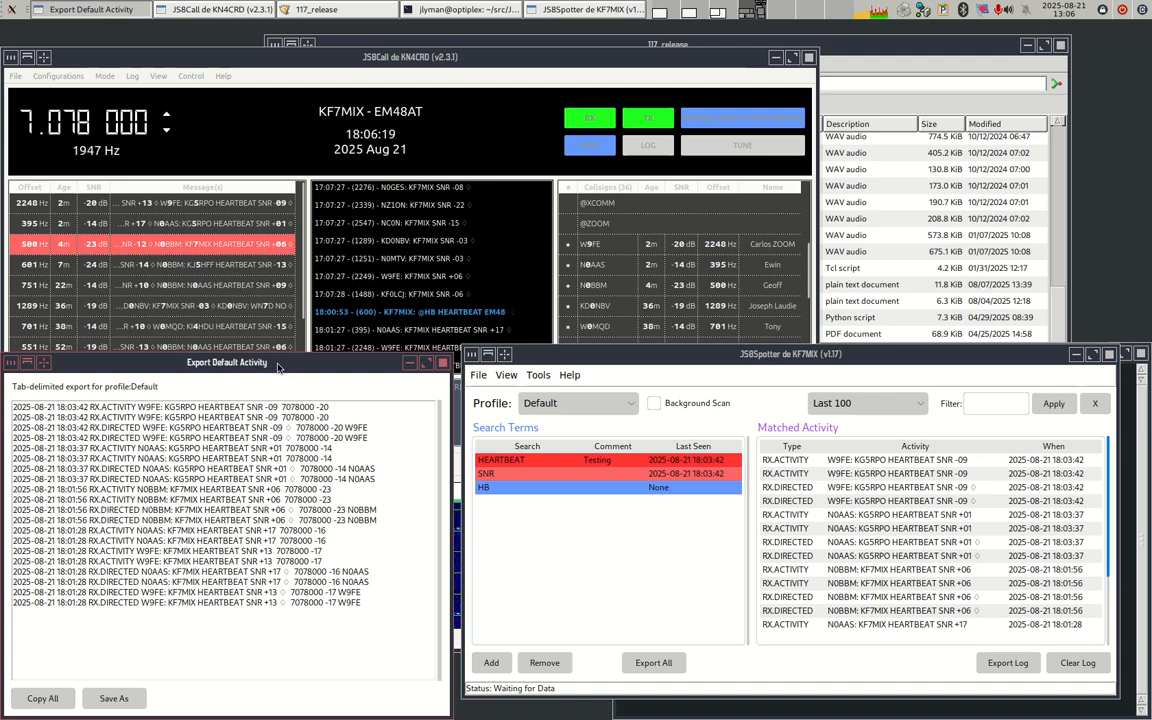
{"action": "left_click", "coordinate": [442, 362]}
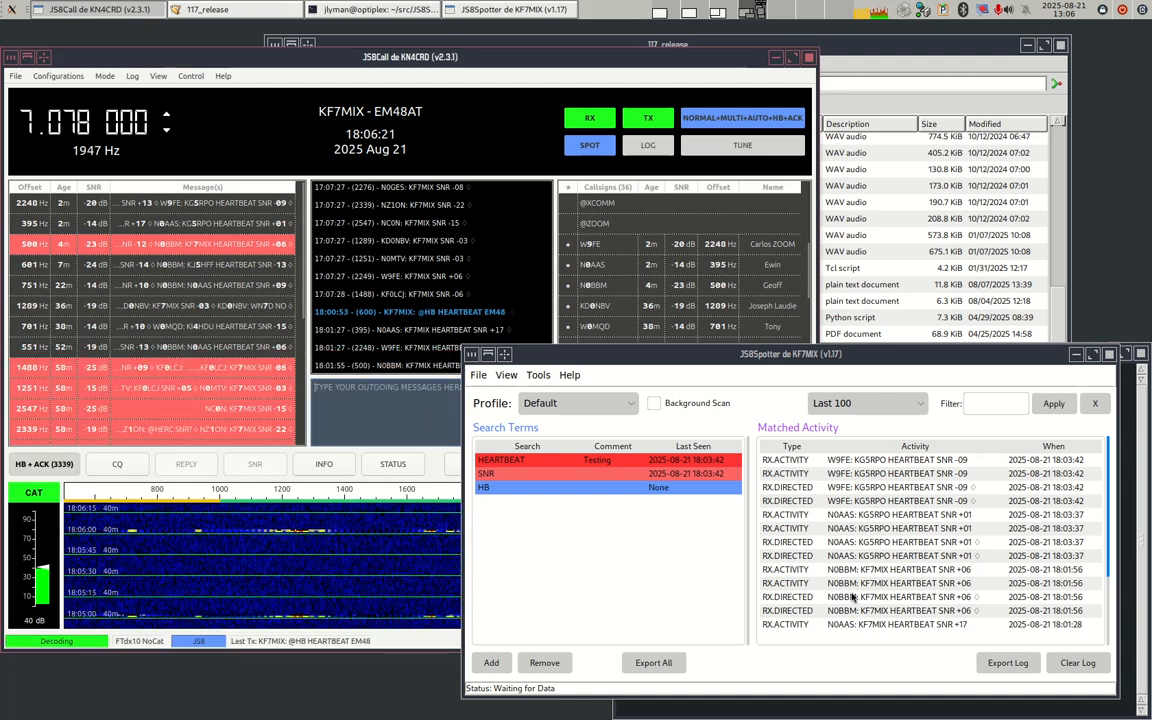
{"action": "left_click", "coordinate": [1075, 667]}
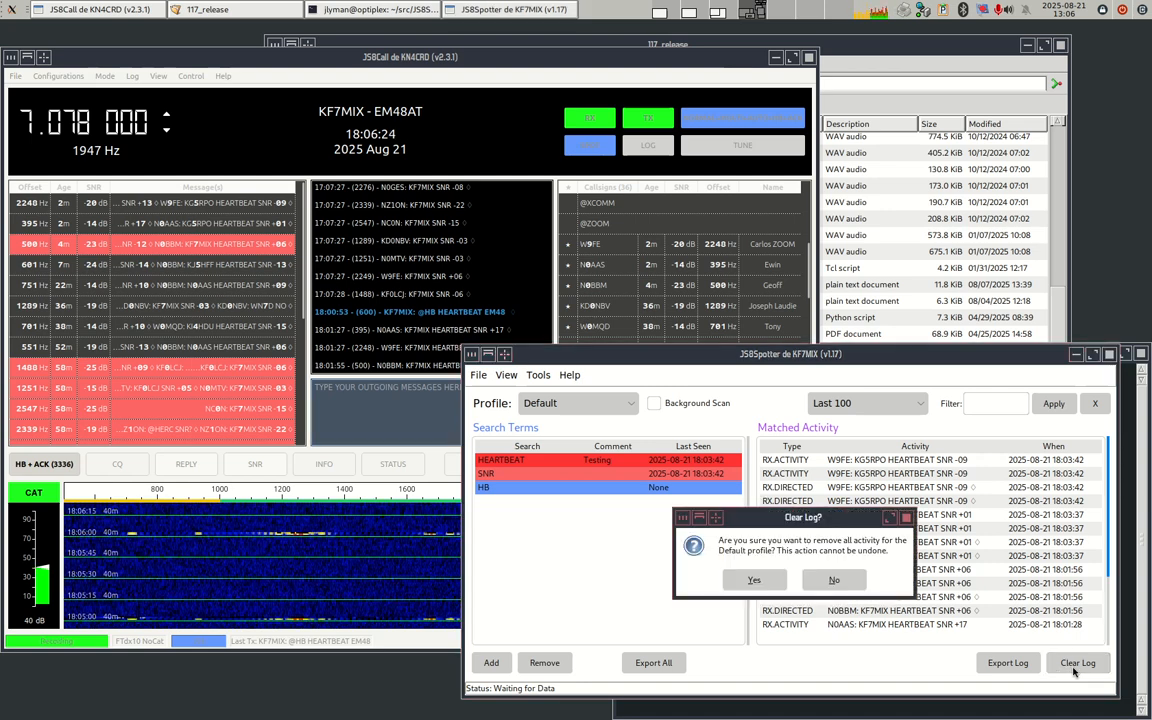
{"action": "left_click", "coordinate": [751, 582]}
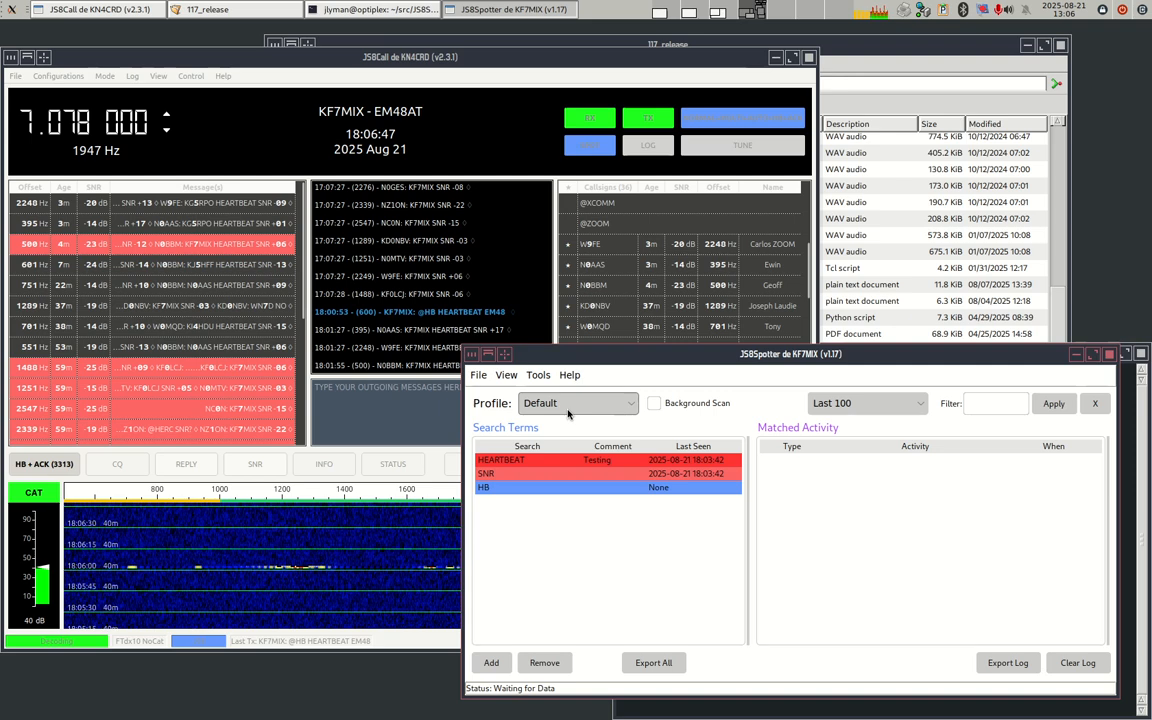
{"action": "left_click", "coordinate": [507, 376]}
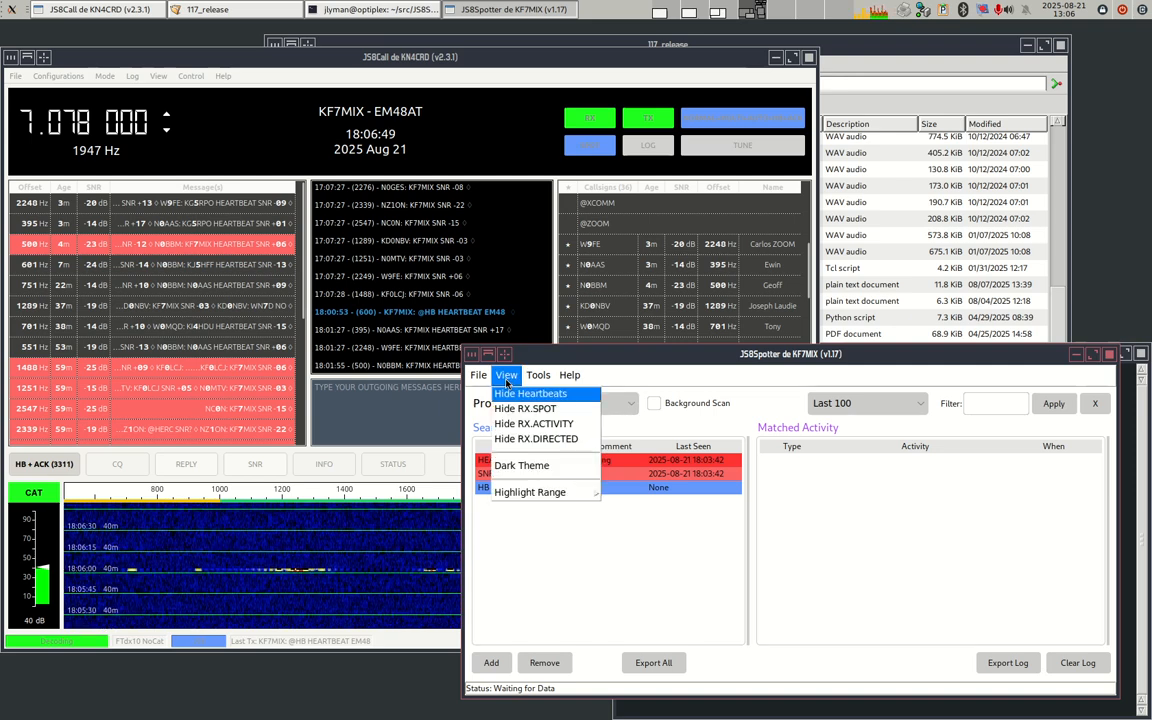
{"action": "mouse_move", "coordinate": [482, 378]}
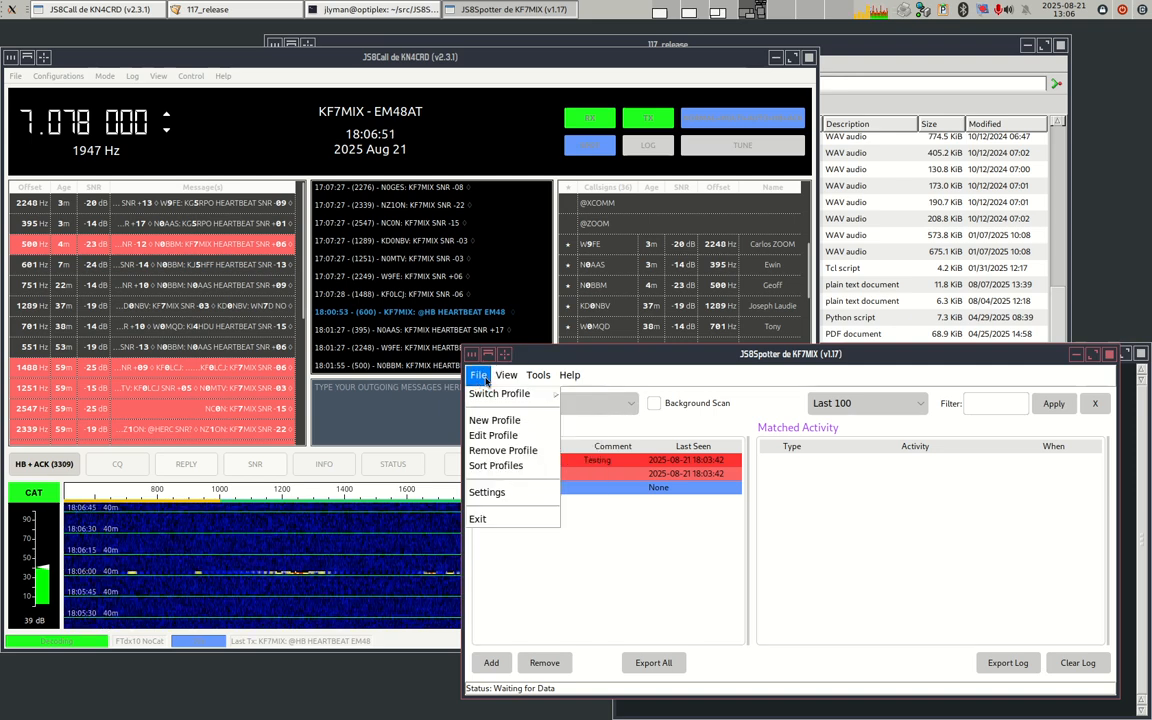
{"action": "left_click", "coordinate": [555, 403]}
{"action": "left_click", "coordinate": [555, 403]}
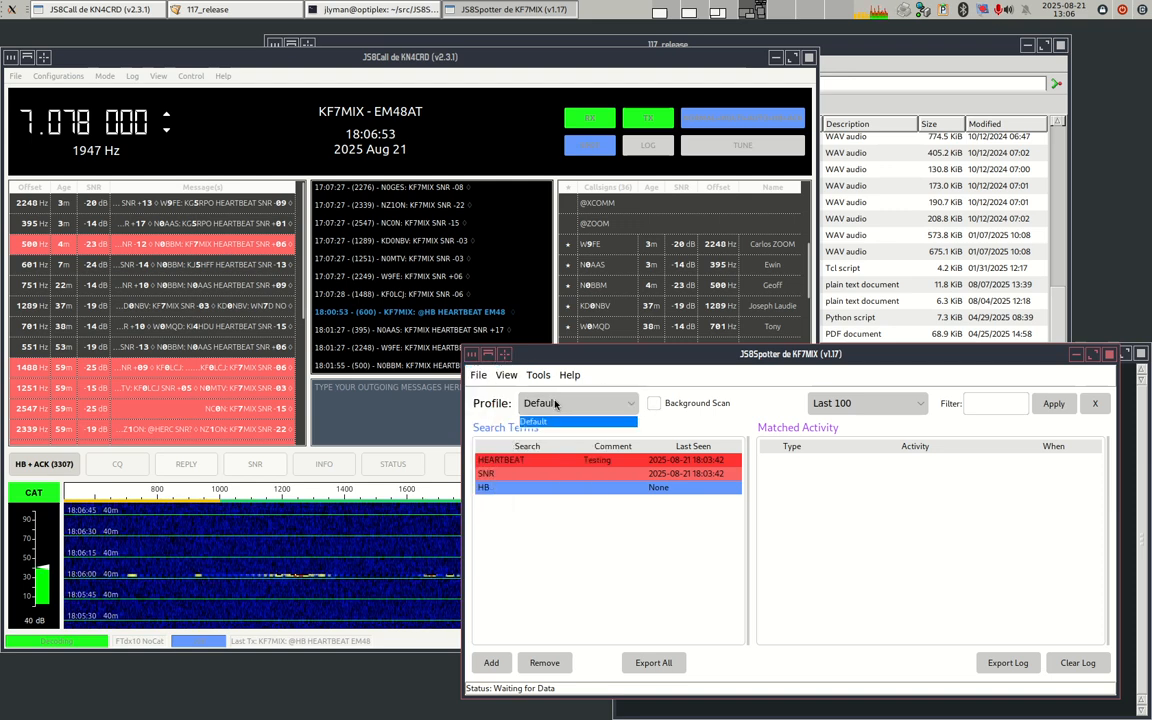
{"action": "left_click", "coordinate": [557, 412]}
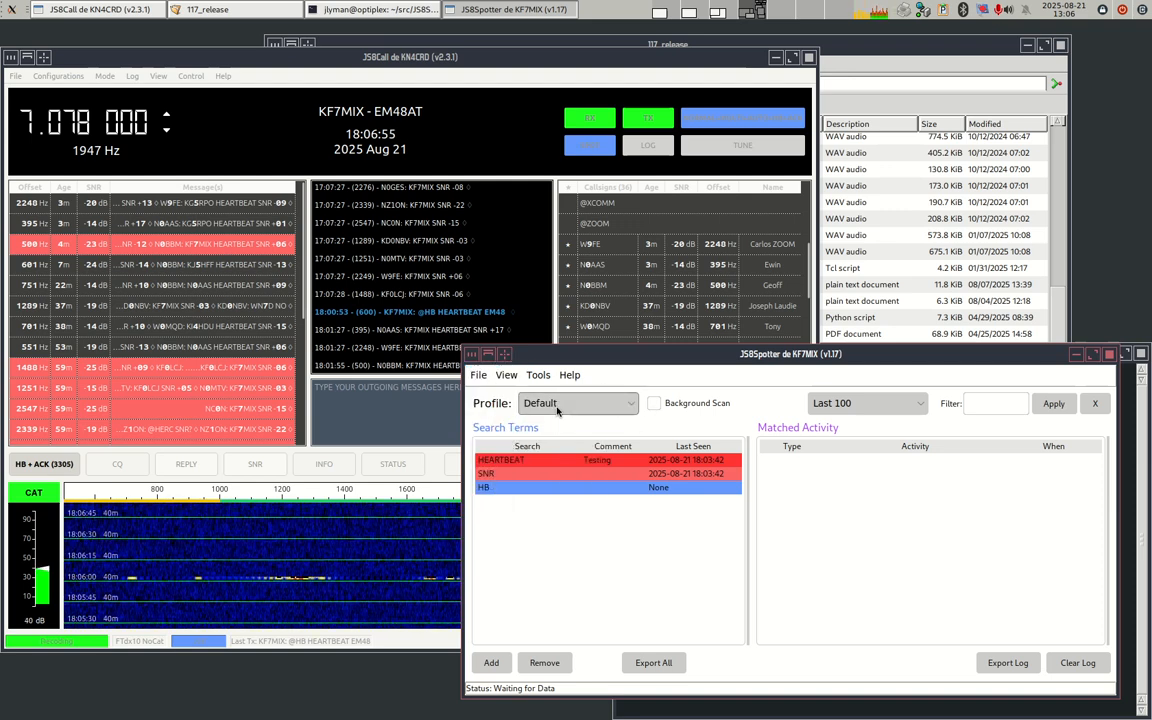
- Rename the Default profile to Contacts, keeping its notification WAV at None
{"action": "left_click", "coordinate": [478, 375]}
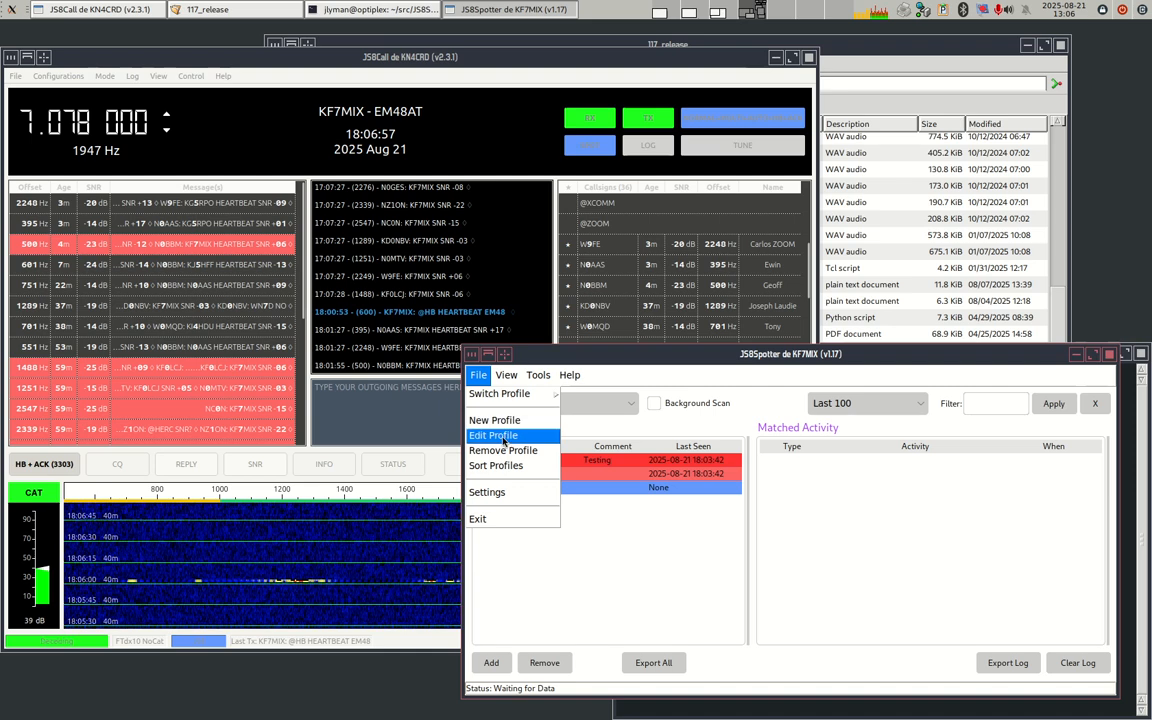
{"action": "left_click", "coordinate": [494, 436]}
{"action": "double_click", "coordinate": [601, 343]}
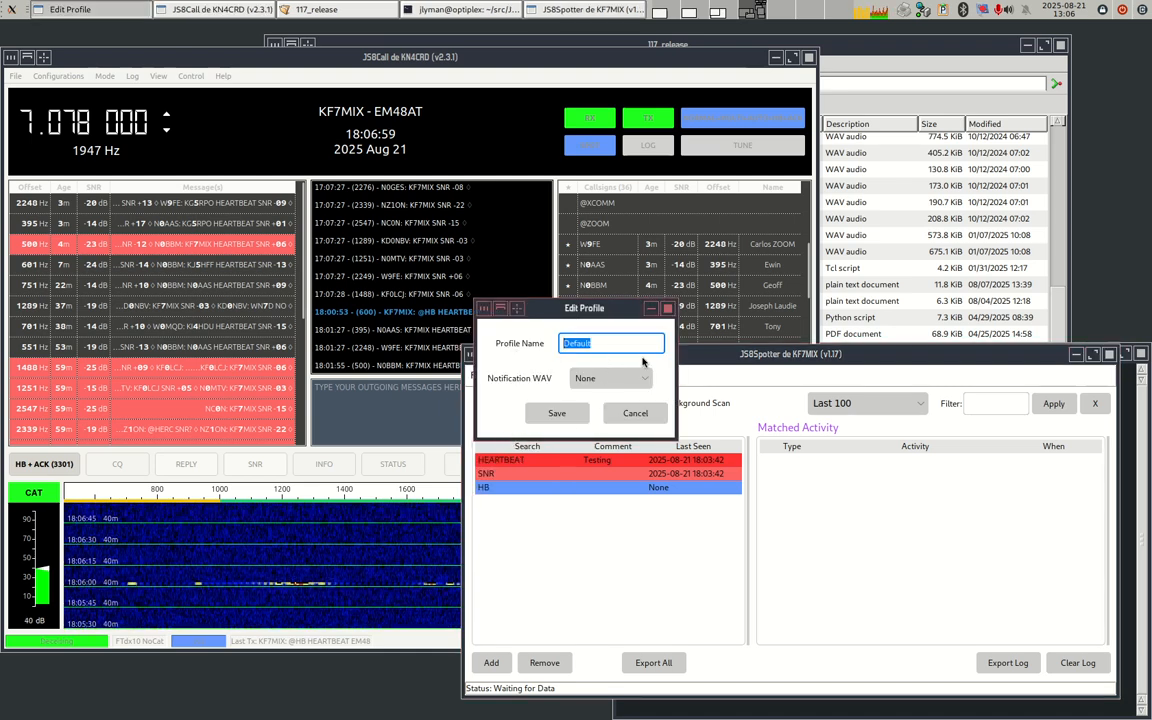
{"action": "type", "text": "Contacts"}
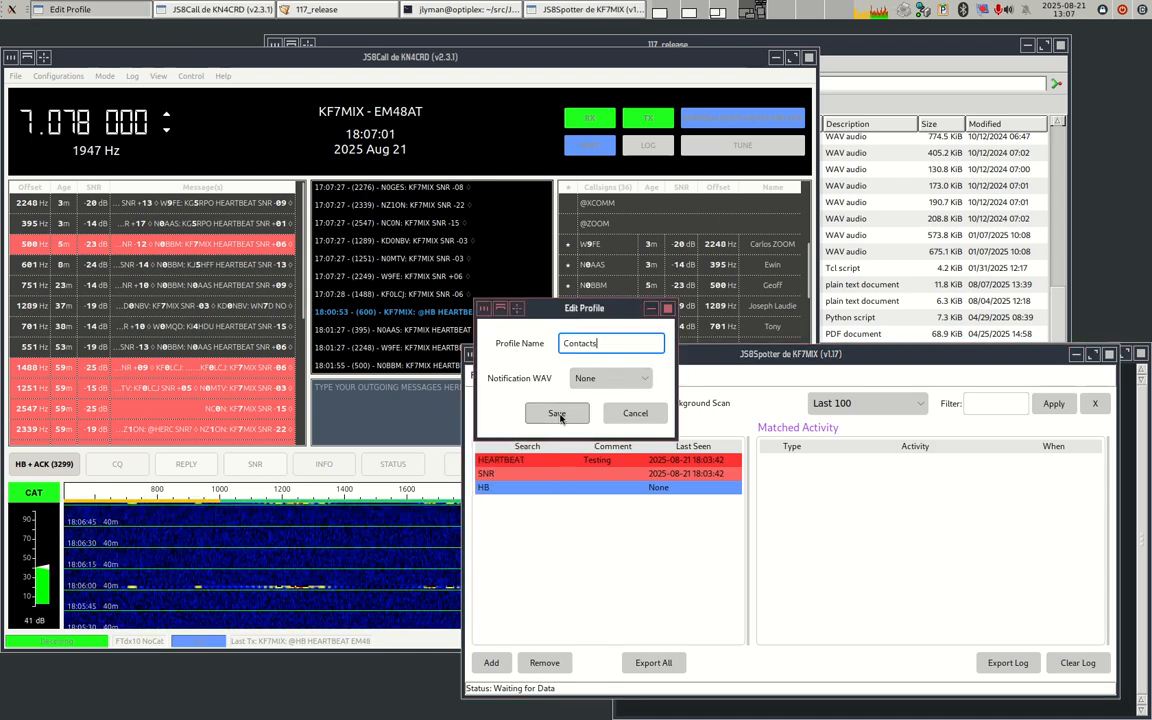
{"action": "left_click", "coordinate": [600, 379]}
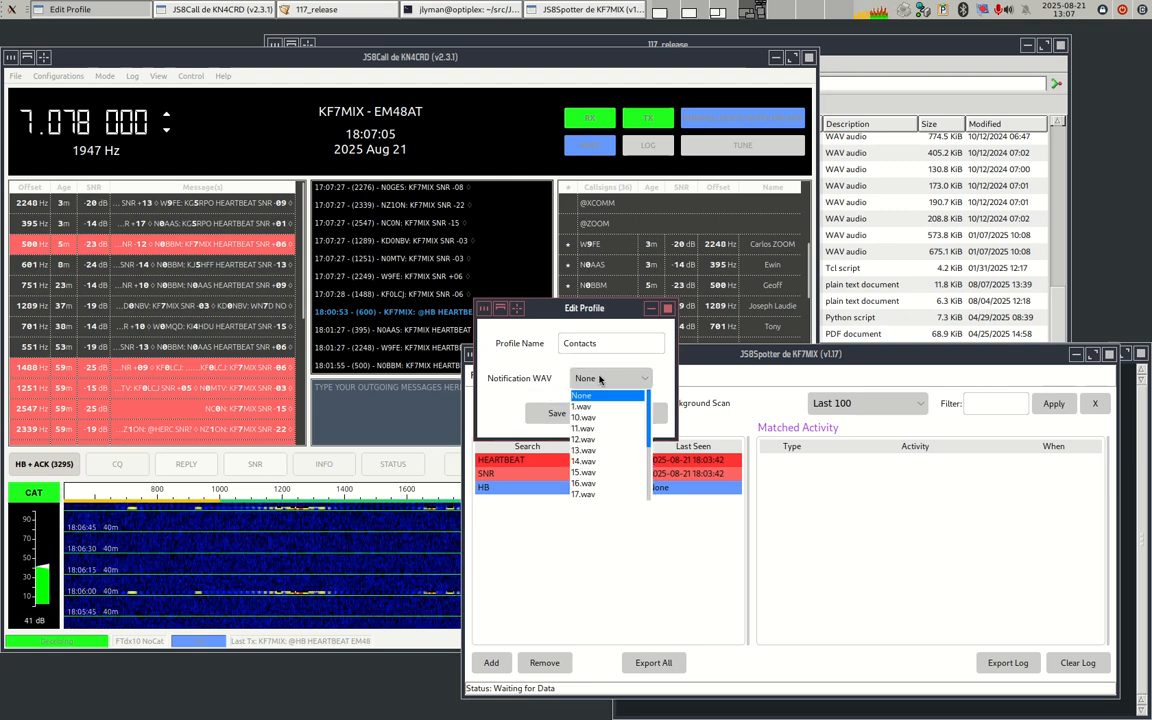
{"action": "left_click", "coordinate": [600, 379]}
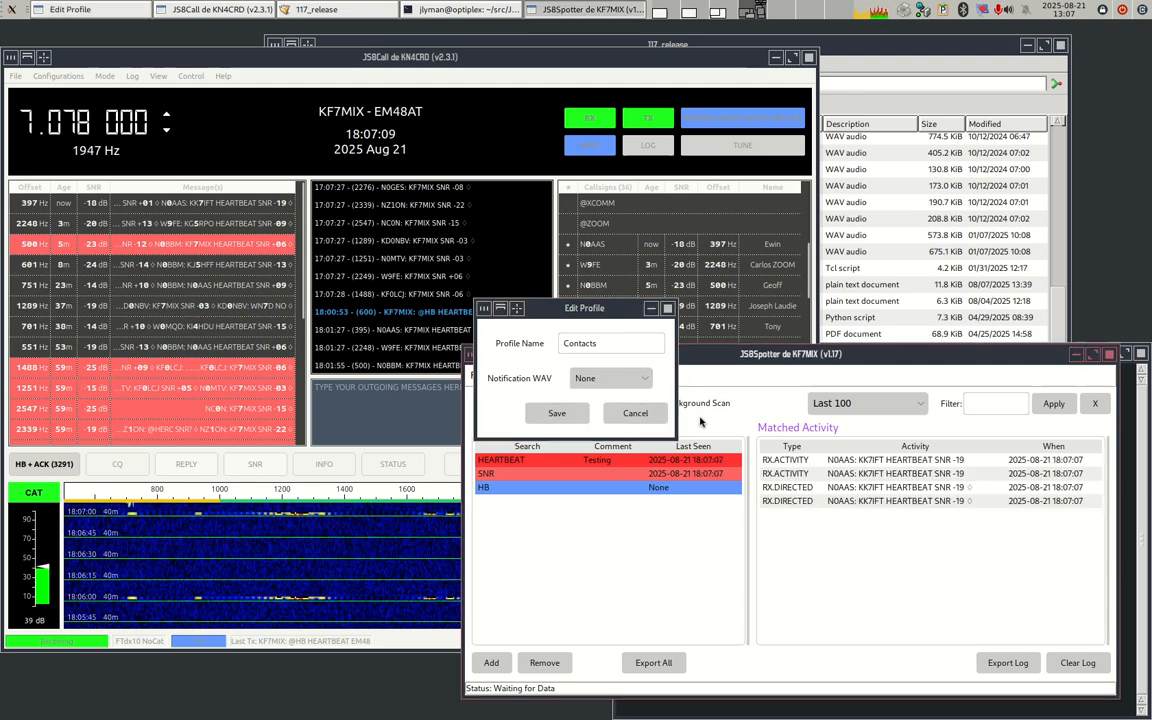
{"action": "left_click", "coordinate": [557, 412]}
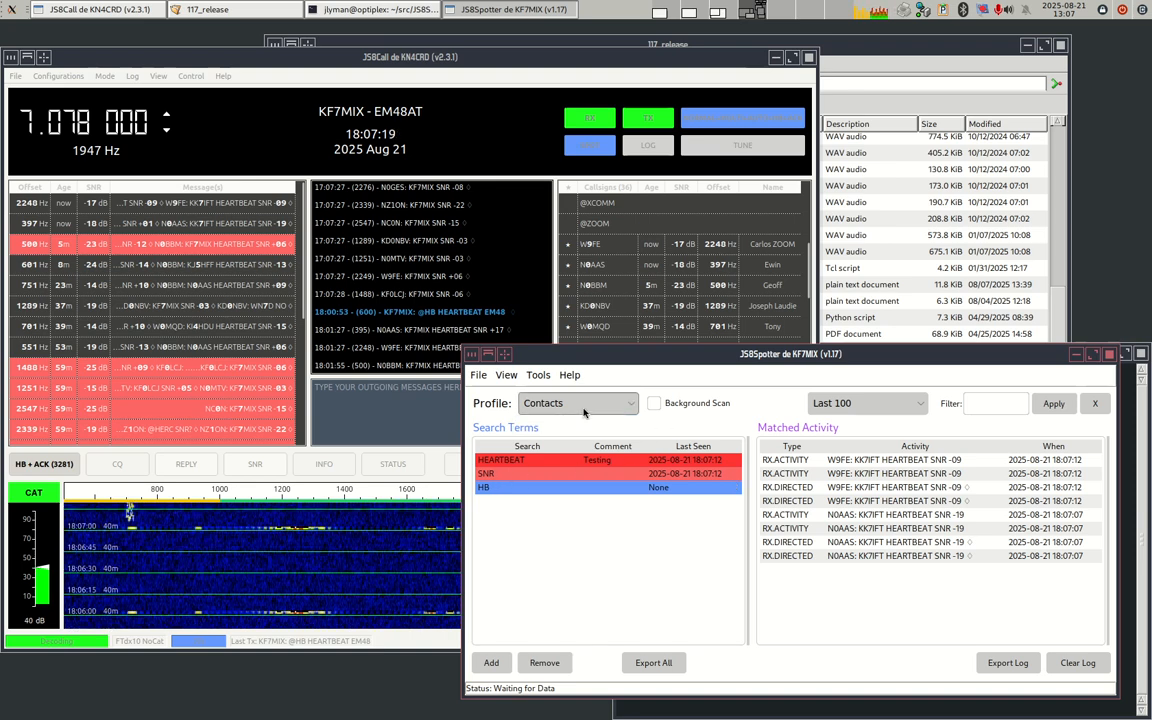
- Try to remove the Contacts profile
{"action": "left_click", "coordinate": [479, 378]}
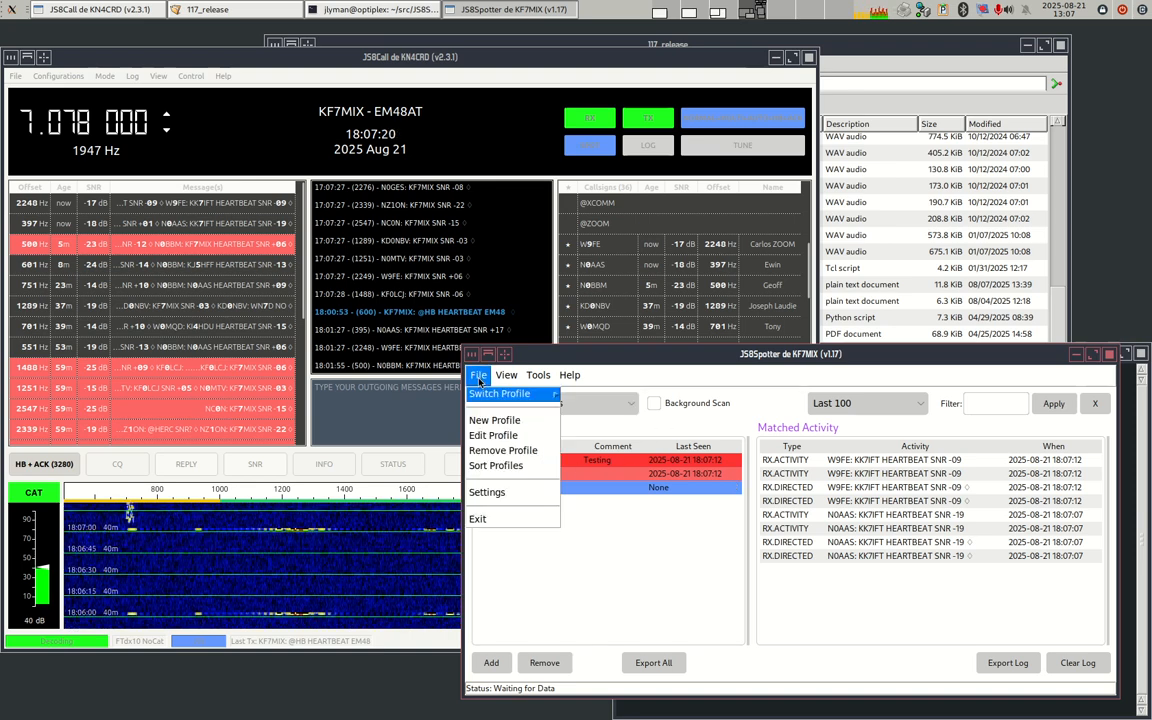
{"action": "left_click", "coordinate": [503, 451]}
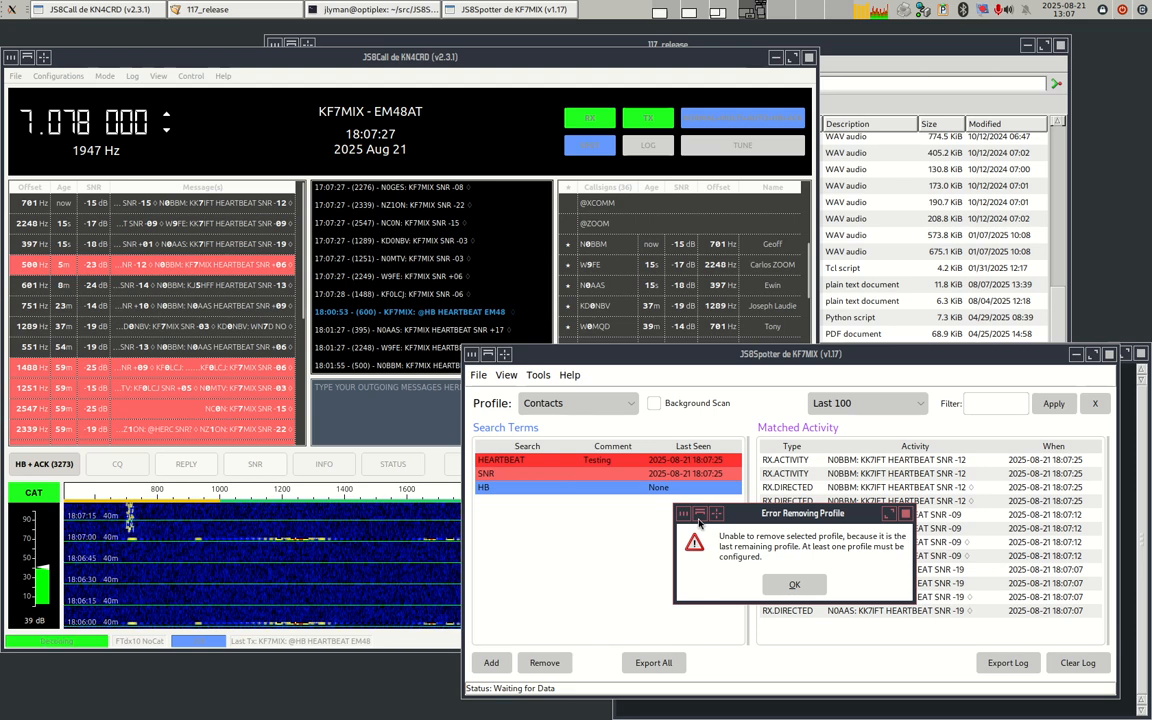
{"action": "key", "text": "Return"}
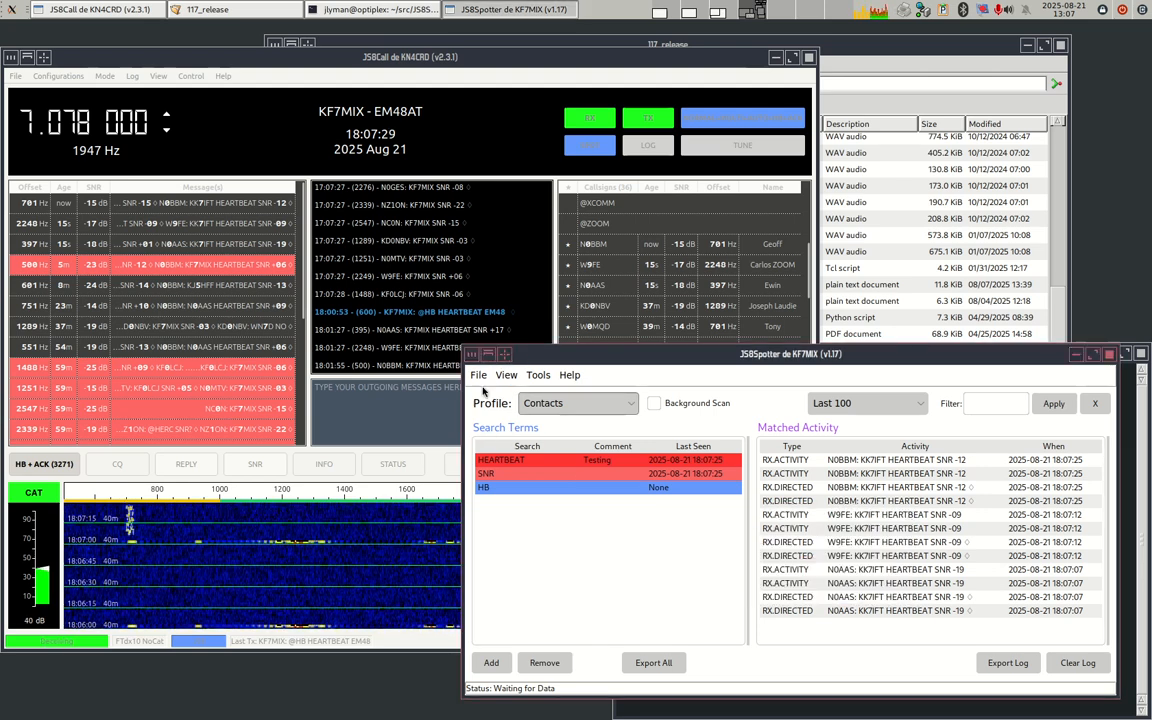
- Create a new profile named Test with no notification WAV and open the list of available profiles
{"action": "left_click", "coordinate": [478, 374]}
{"action": "left_click", "coordinate": [500, 421]}
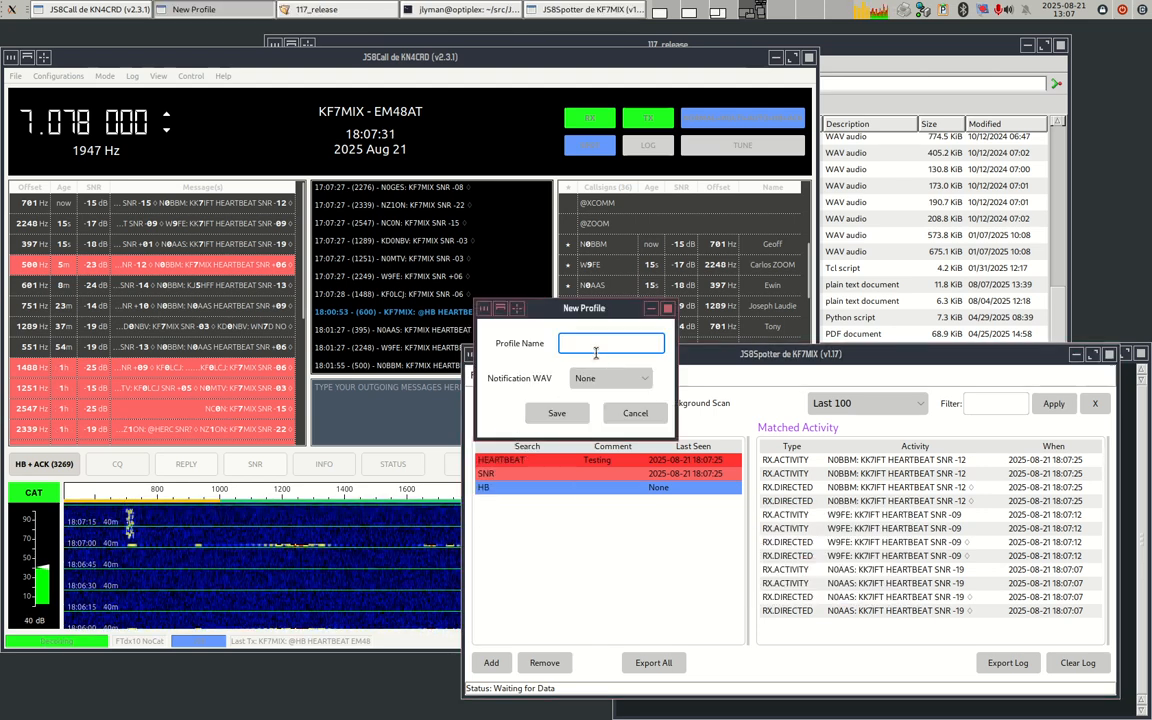
{"action": "type", "text": "Test"}
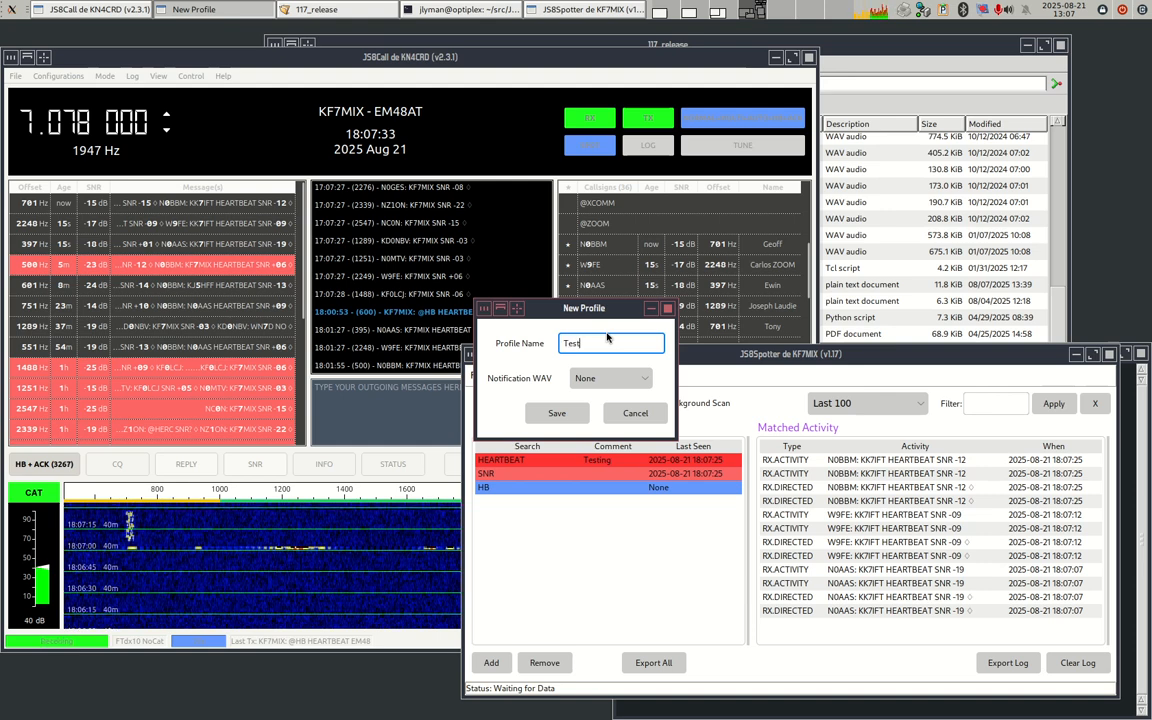
{"action": "left_click", "coordinate": [557, 413]}
{"action": "left_click", "coordinate": [571, 407]}
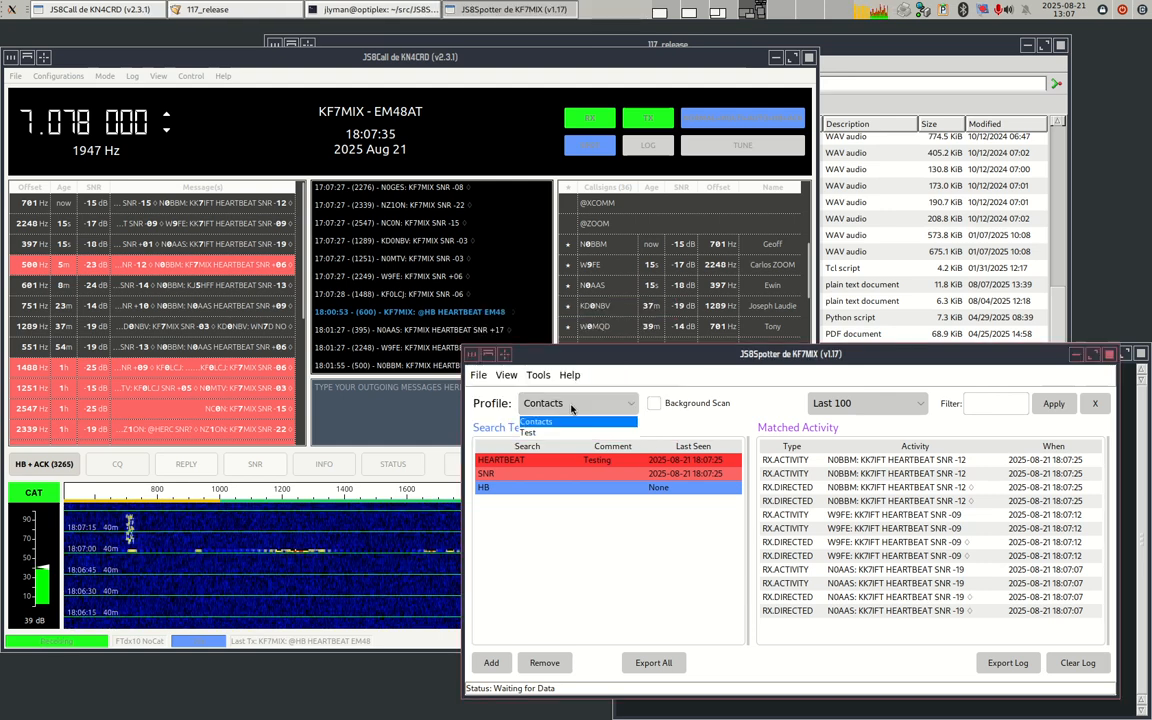
- Switch to the Test profile, back to Contacts, and to Test again
{"action": "left_click", "coordinate": [553, 433]}
{"action": "left_click", "coordinate": [595, 406]}
{"action": "left_click", "coordinate": [536, 421]}
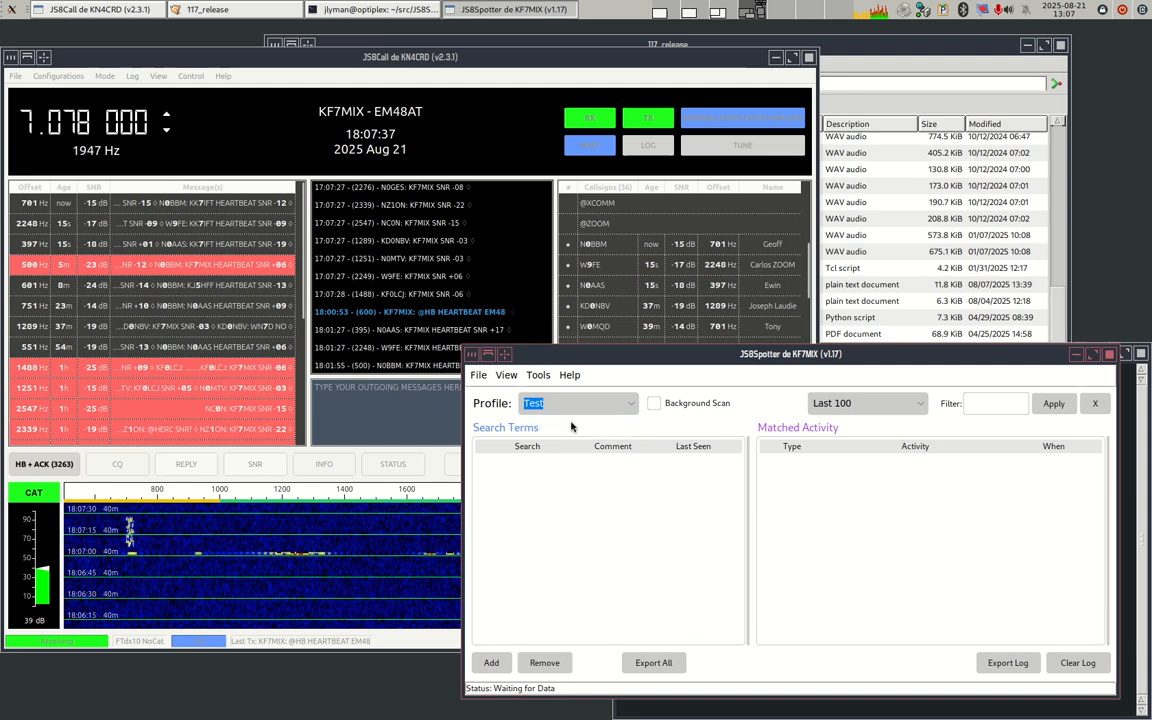
{"action": "left_click", "coordinate": [553, 404]}
{"action": "left_click", "coordinate": [553, 433]}
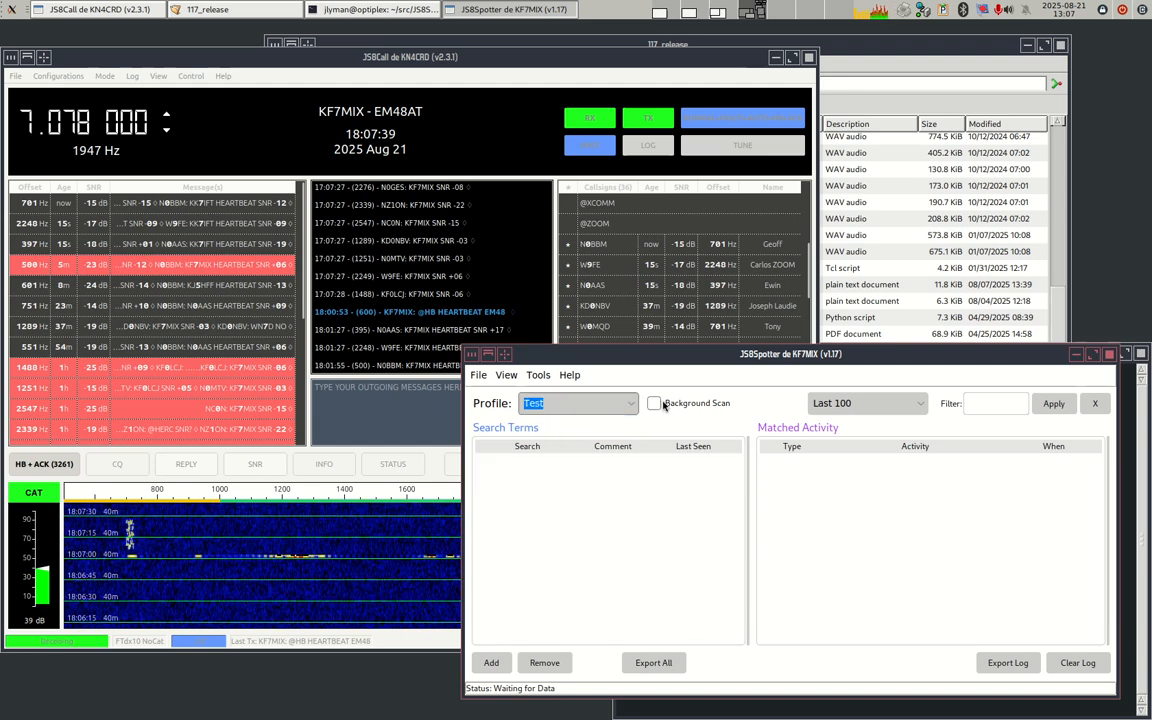
- Enable Background Scan for the Test profile and add the search term TEST to it
{"action": "left_click", "coordinate": [654, 403]}
{"action": "left_click", "coordinate": [491, 662]}
{"action": "left_click", "coordinate": [172, 530]}
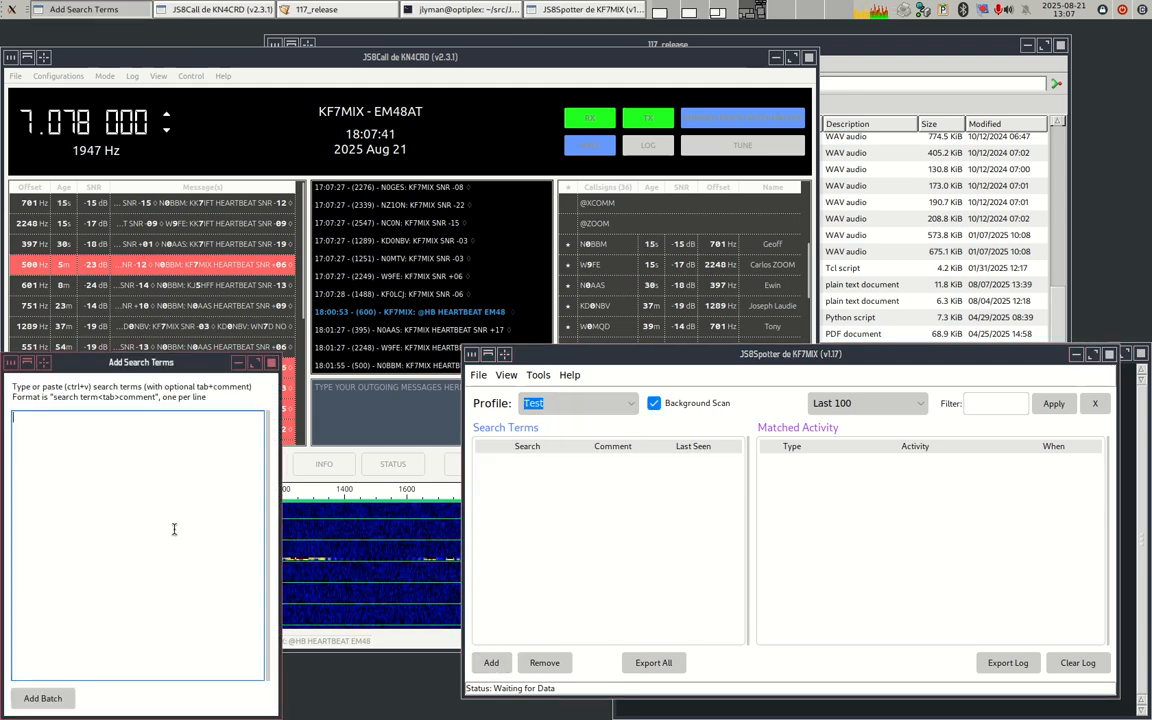
{"action": "type", "text": "TEST"}
{"action": "left_click", "coordinate": [42, 698]}
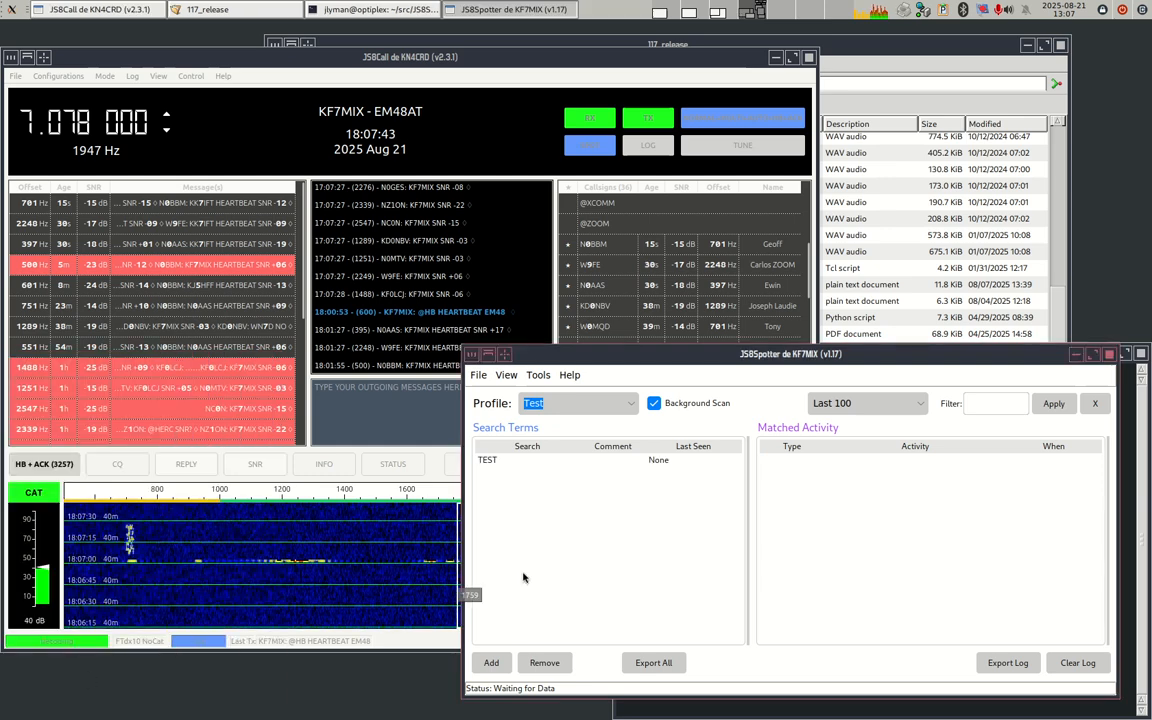
- Turn off Background Scan for the Test profile and switch to the Contacts profile
{"action": "left_click", "coordinate": [489, 460]}
{"action": "left_click", "coordinate": [654, 407]}
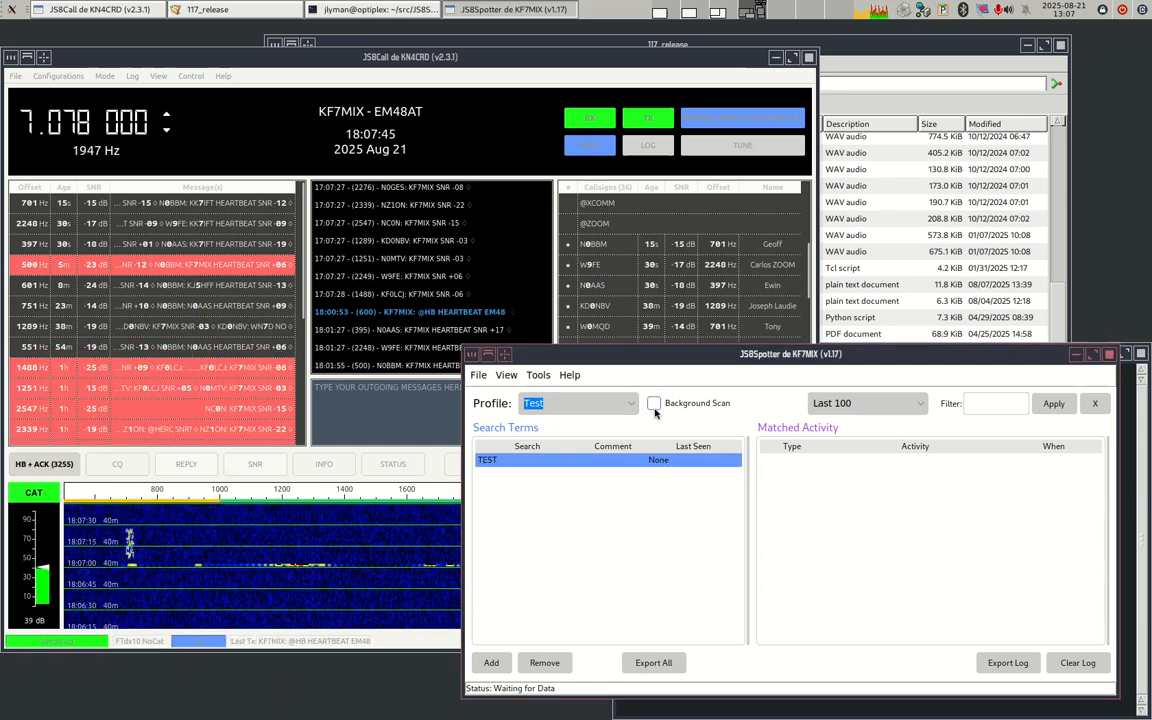
{"action": "left_click", "coordinate": [611, 408]}
{"action": "left_click", "coordinate": [585, 432]}
{"action": "left_click", "coordinate": [600, 403]}
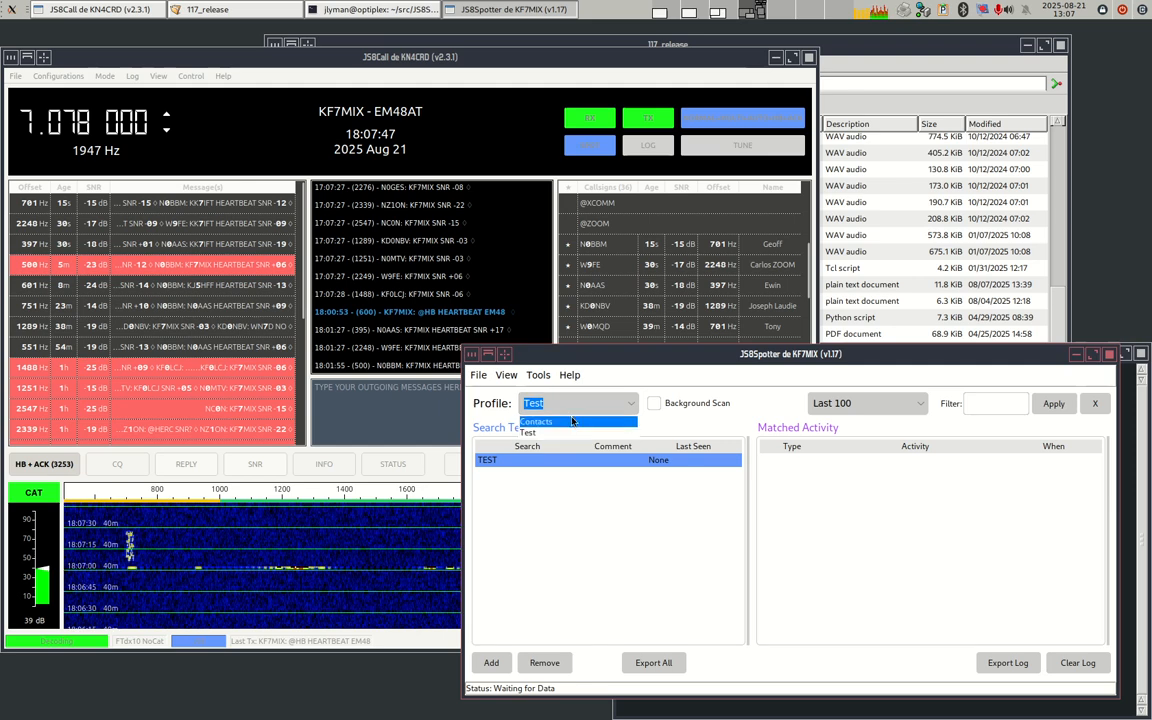
{"action": "left_click", "coordinate": [595, 367]}
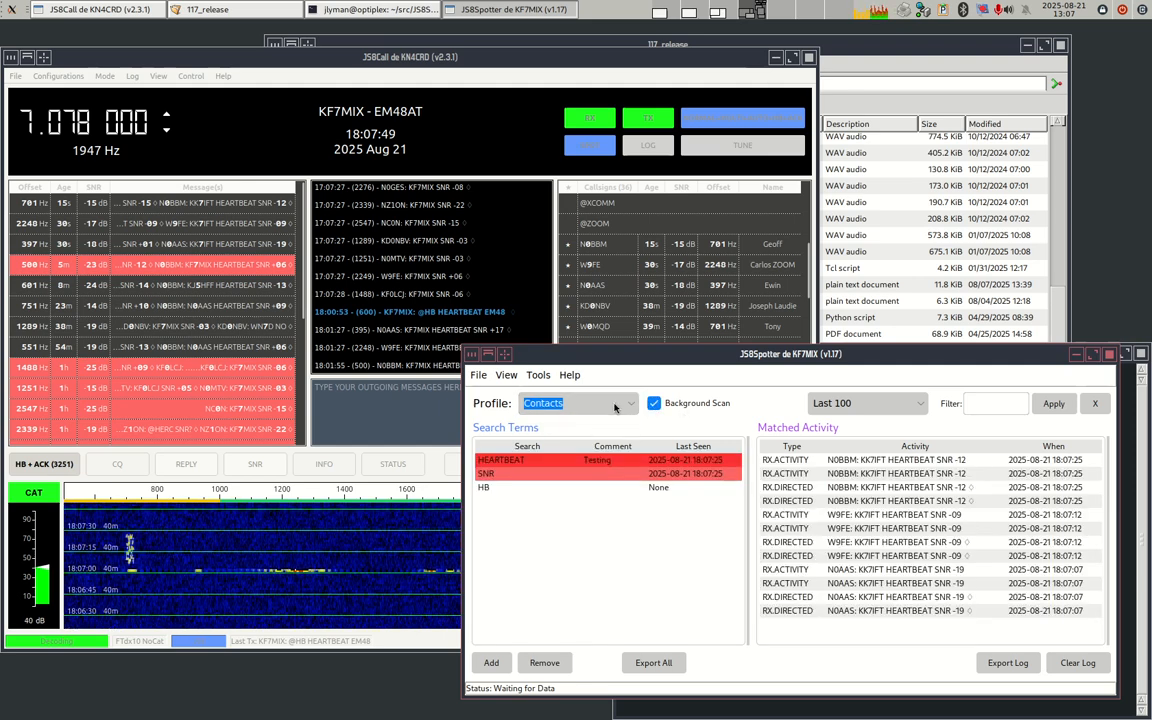
- Compare the Test profile's scan setting and search terms with those of Contacts, ending on Contacts
{"action": "left_click", "coordinate": [605, 403]}
{"action": "left_click", "coordinate": [577, 432]}
{"action": "left_click", "coordinate": [580, 403]}
{"action": "left_click", "coordinate": [577, 421]}
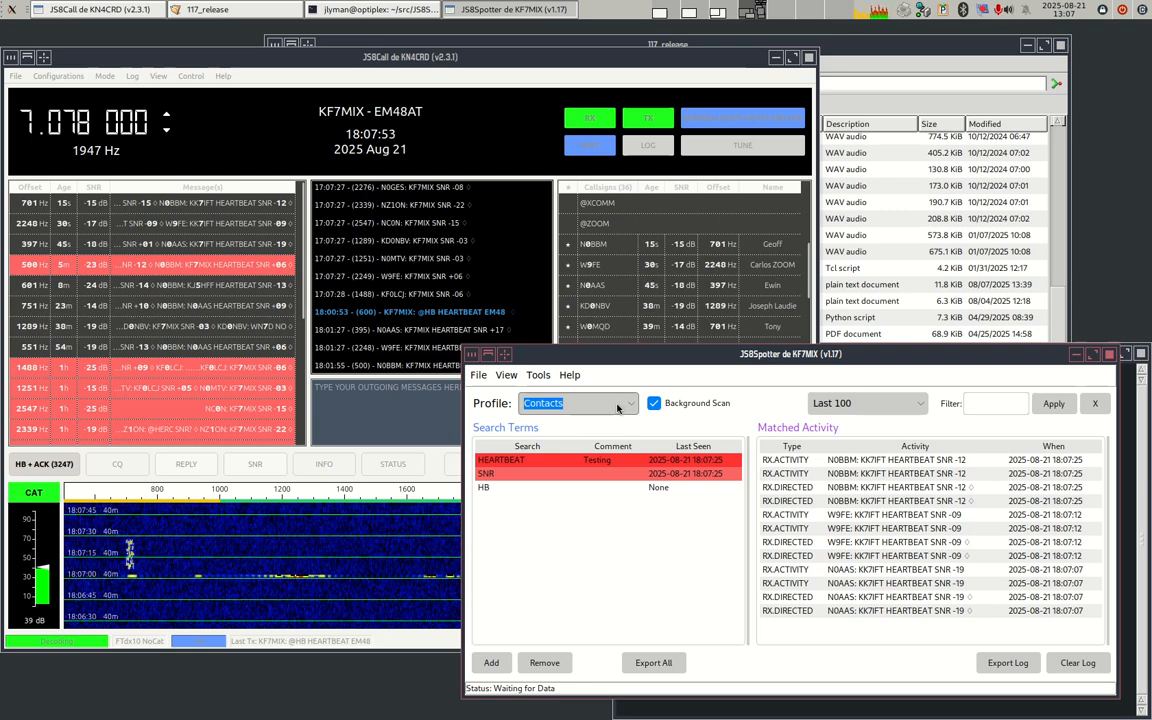
- Create a new profile named Friends with the notification WAV at None and check the list of available profiles
{"action": "left_click", "coordinate": [478, 374]}
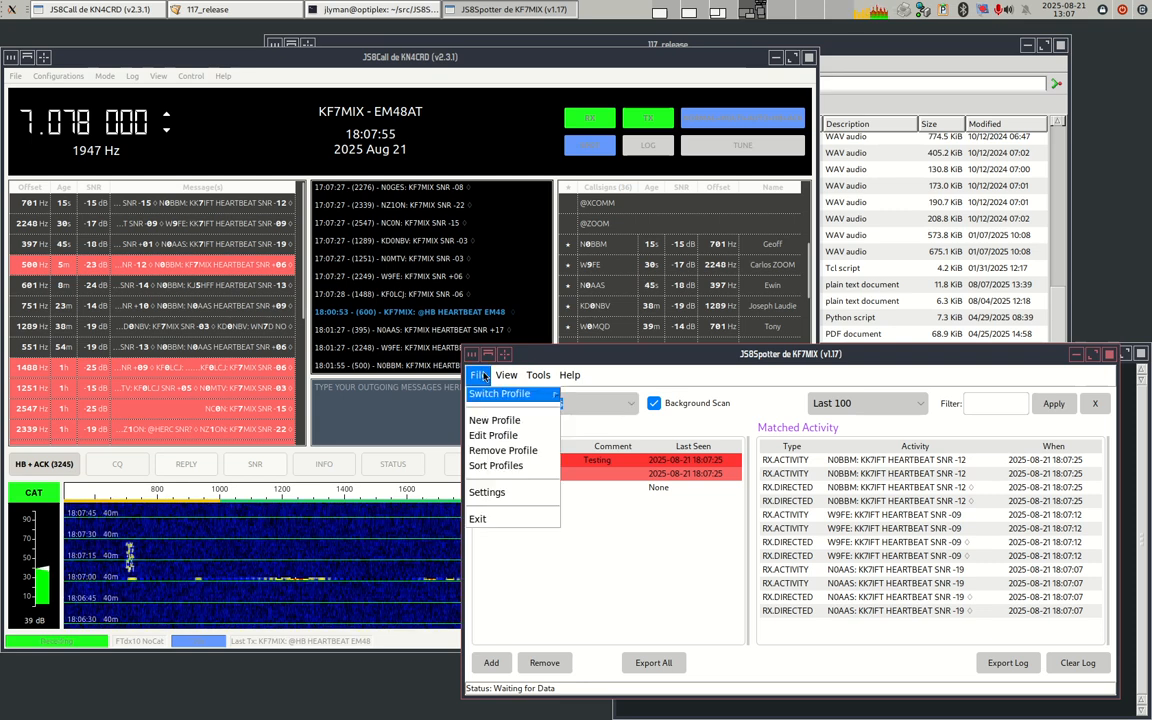
{"action": "left_click", "coordinate": [500, 414]}
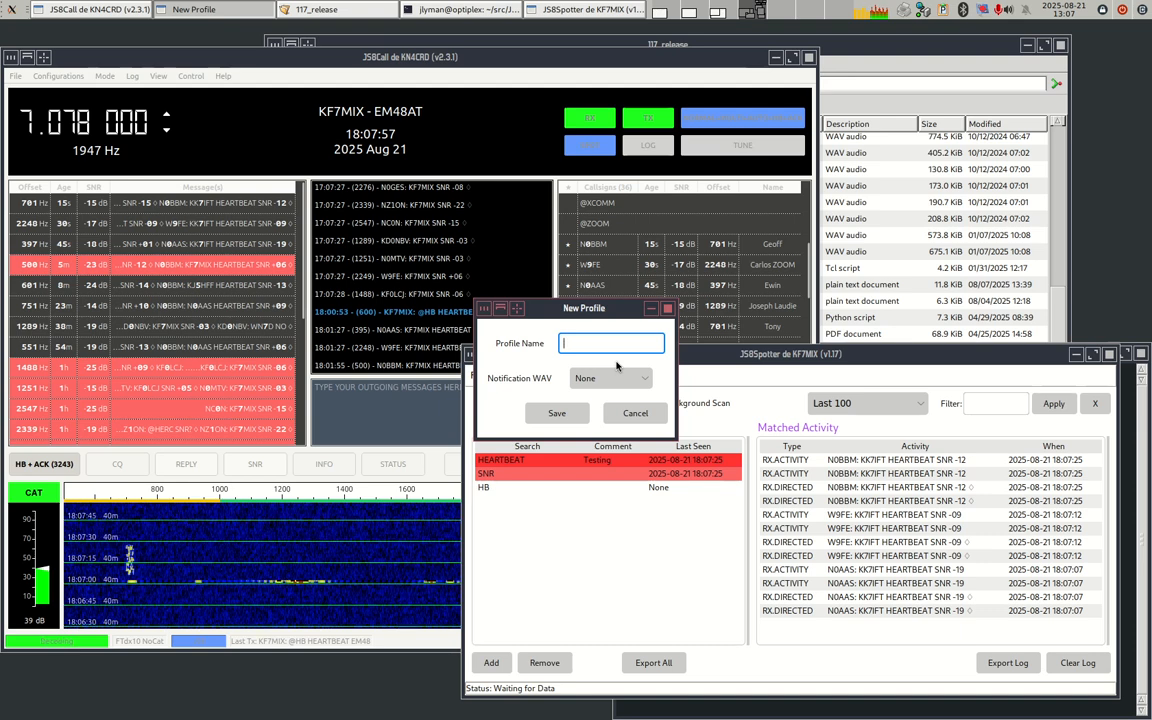
{"action": "type", "text": "Friends"}
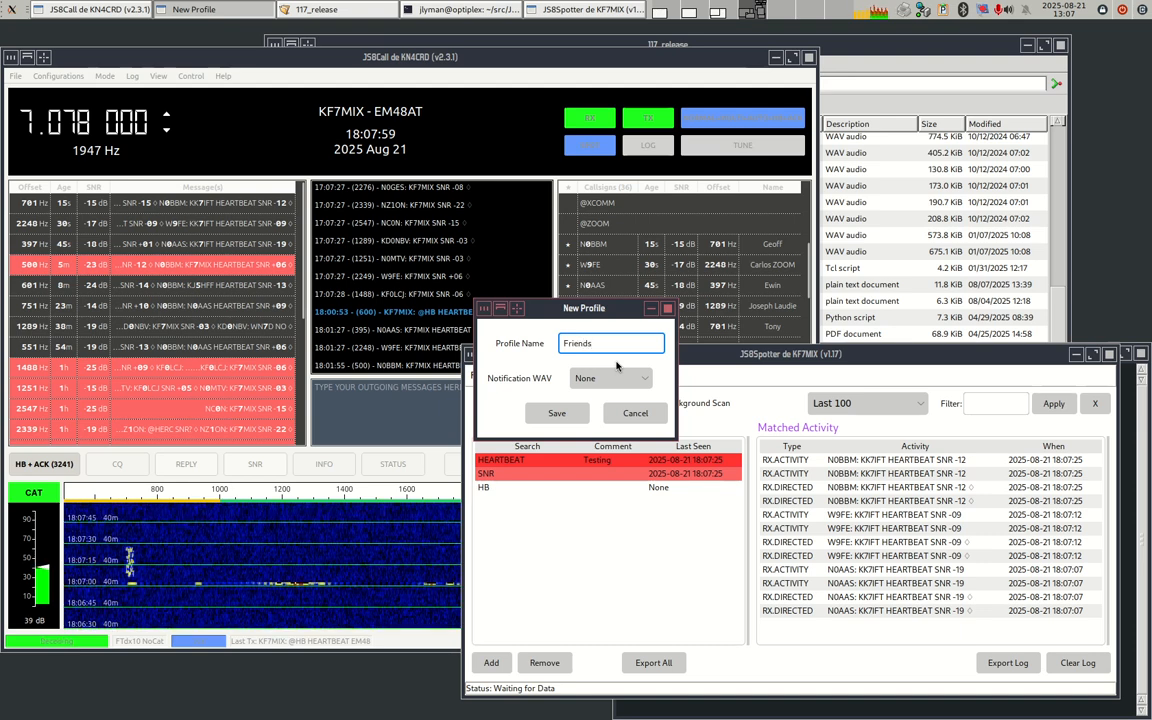
{"action": "left_click", "coordinate": [557, 413]}
{"action": "left_click", "coordinate": [611, 408]}
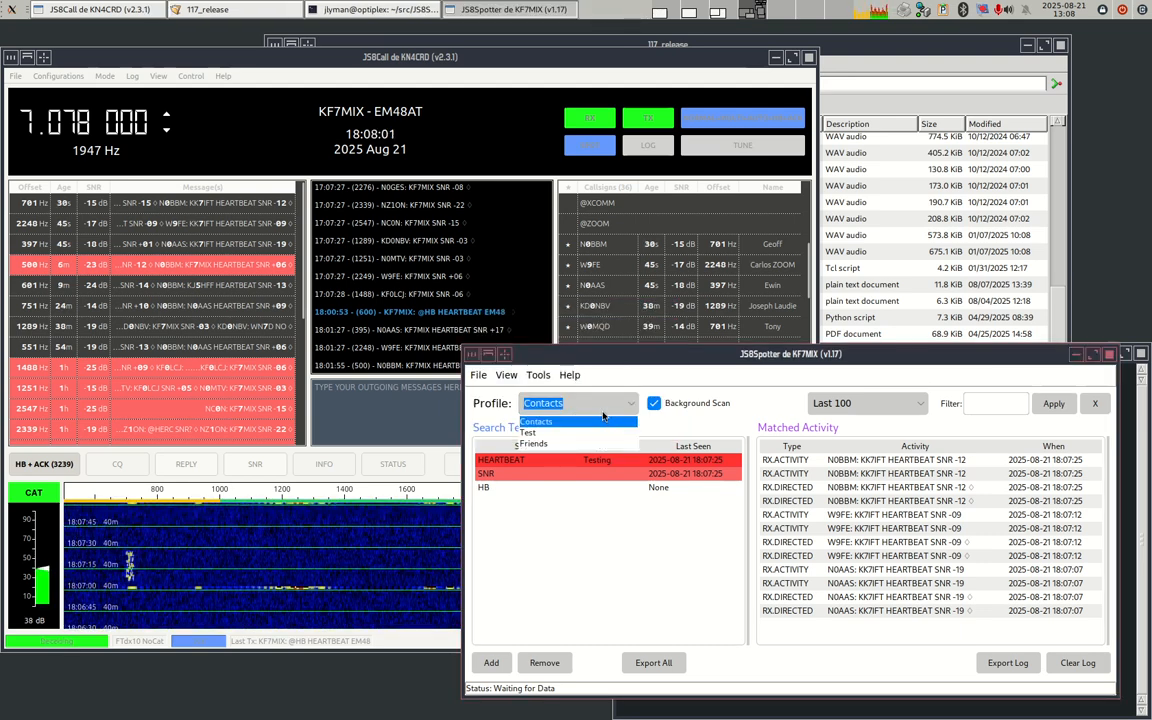
{"action": "left_click", "coordinate": [478, 376]}
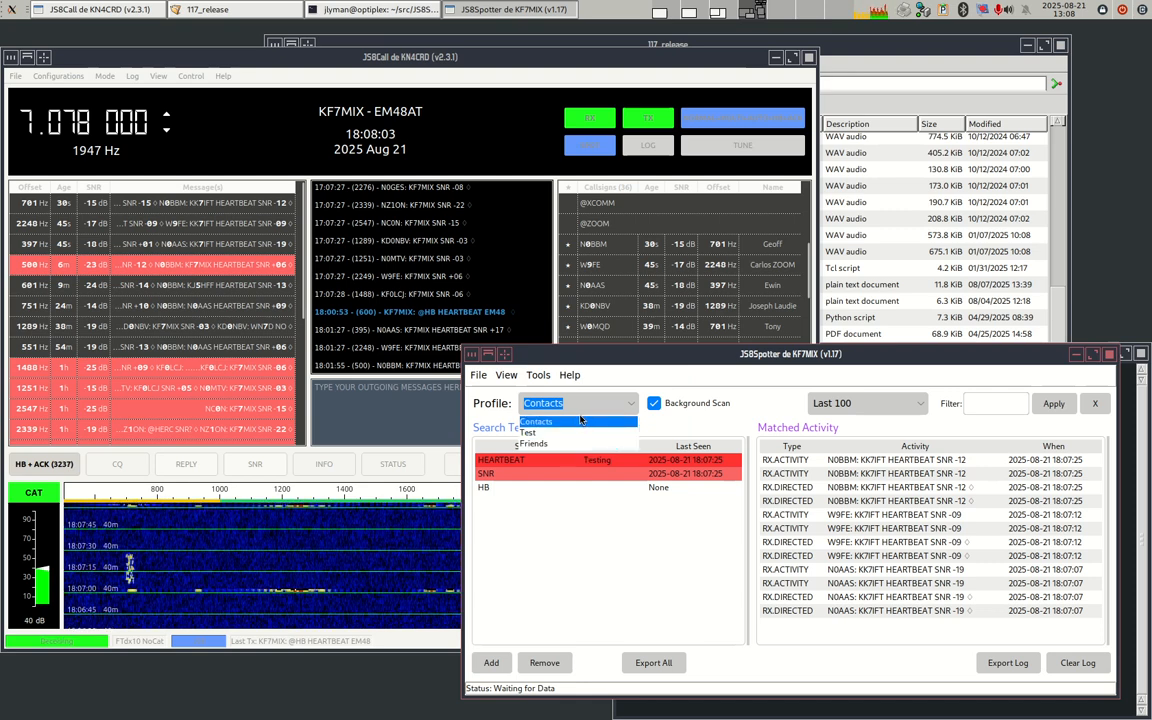
- Sort the profiles so that Friends comes first, ahead of Contacts and Test, and save the order
{"action": "left_click", "coordinate": [478, 376]}
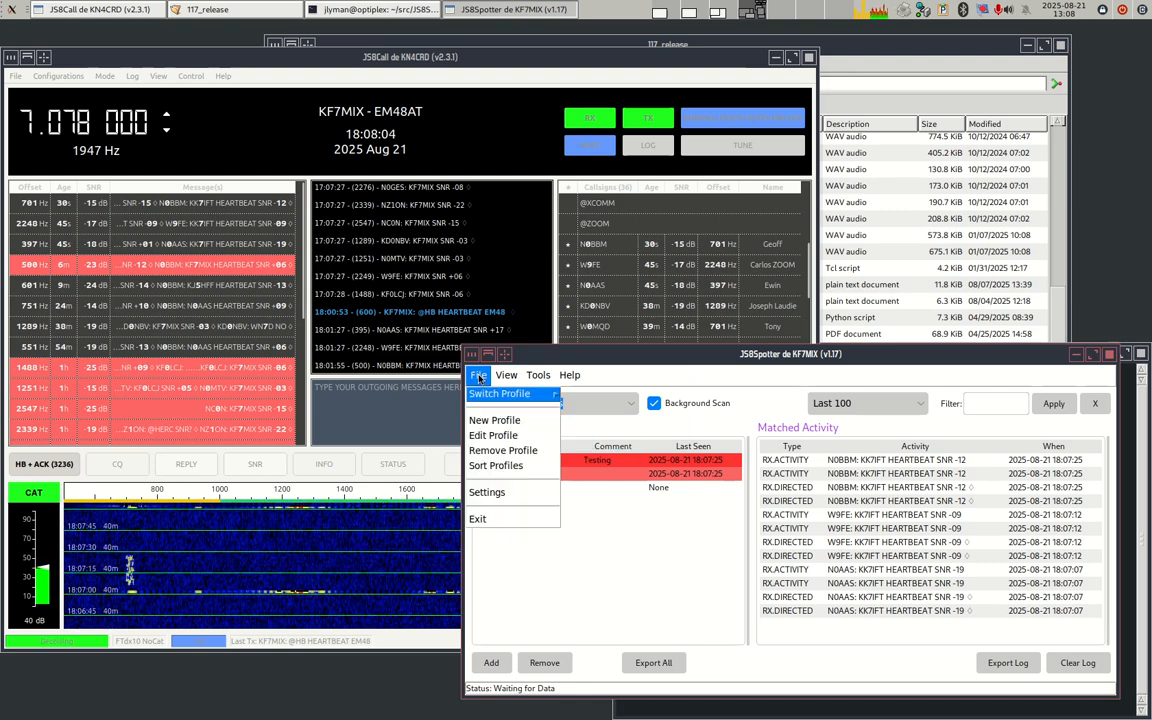
{"action": "left_click", "coordinate": [494, 465]}
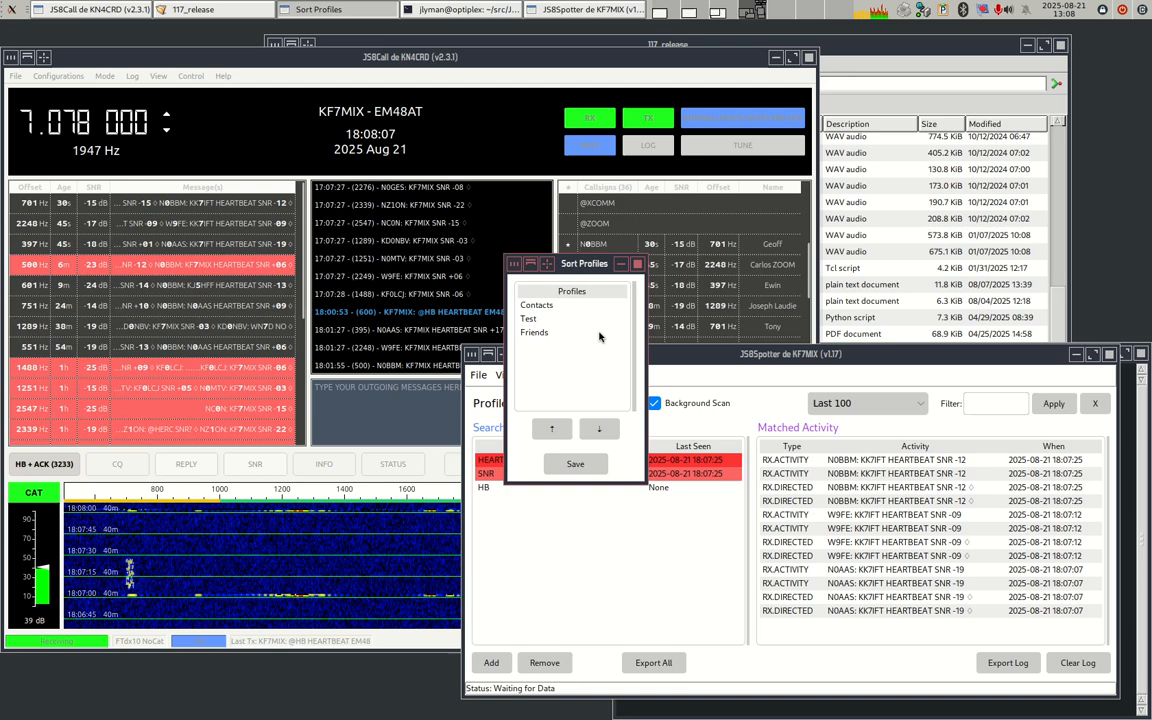
{"action": "left_click", "coordinate": [534, 332]}
{"action": "left_click", "coordinate": [556, 429]}
{"action": "left_click", "coordinate": [559, 429]}
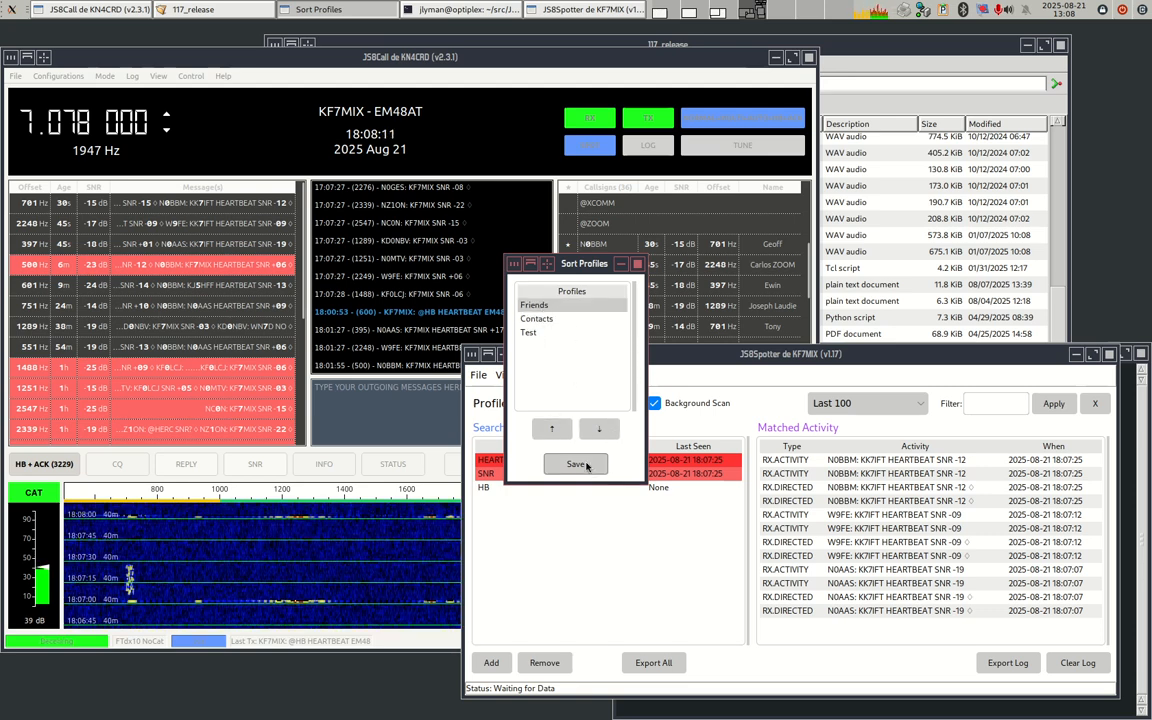
{"action": "left_click", "coordinate": [577, 463]}
- Switch to the Friends profile and review the sorted profile list and profile commands
{"action": "left_click", "coordinate": [621, 408]}
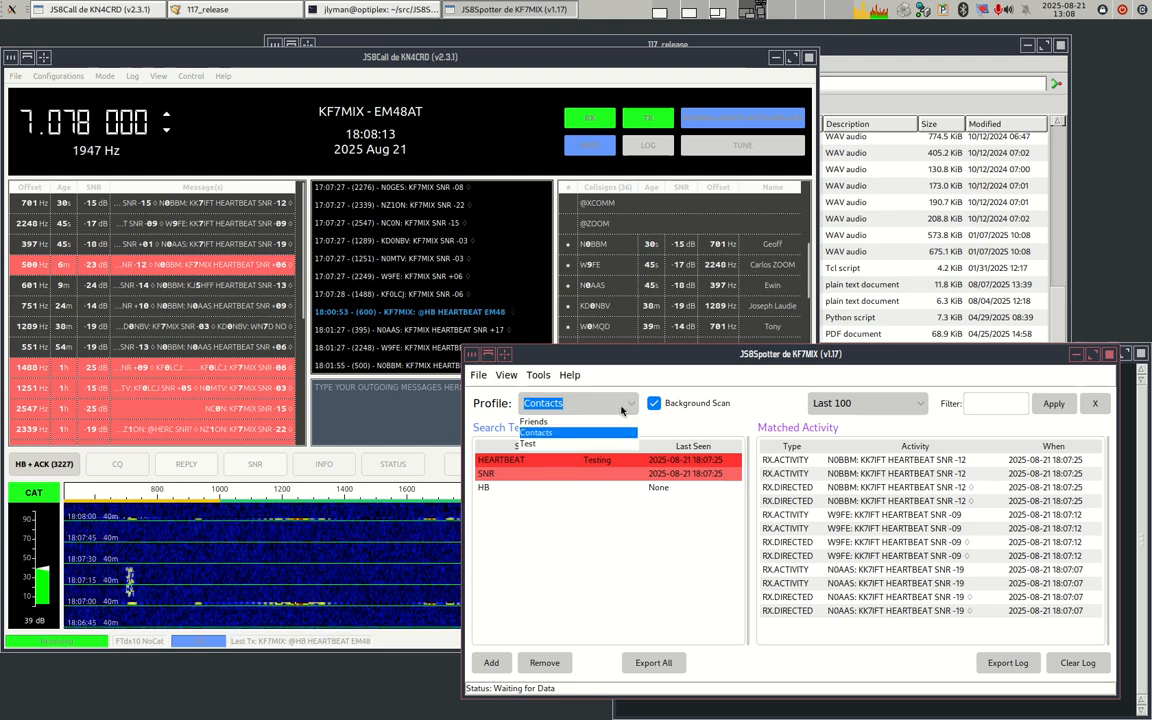
{"action": "left_click", "coordinate": [549, 423]}
{"action": "left_click", "coordinate": [635, 406]}
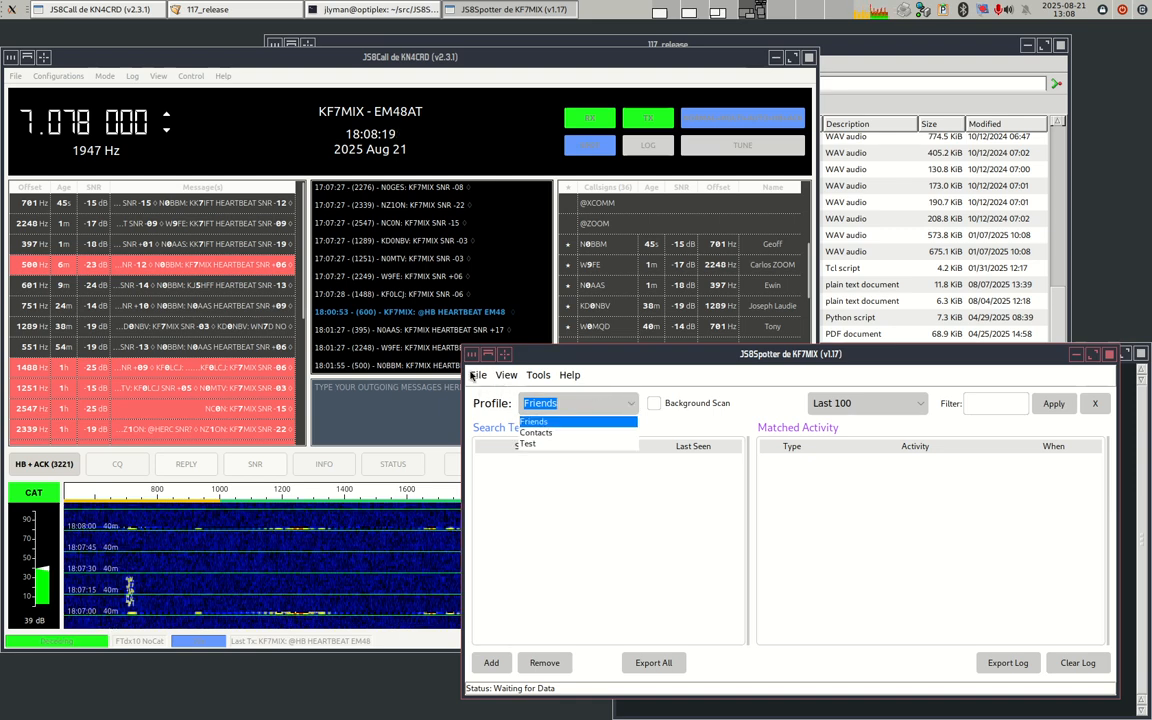
{"action": "left_click", "coordinate": [478, 376]}
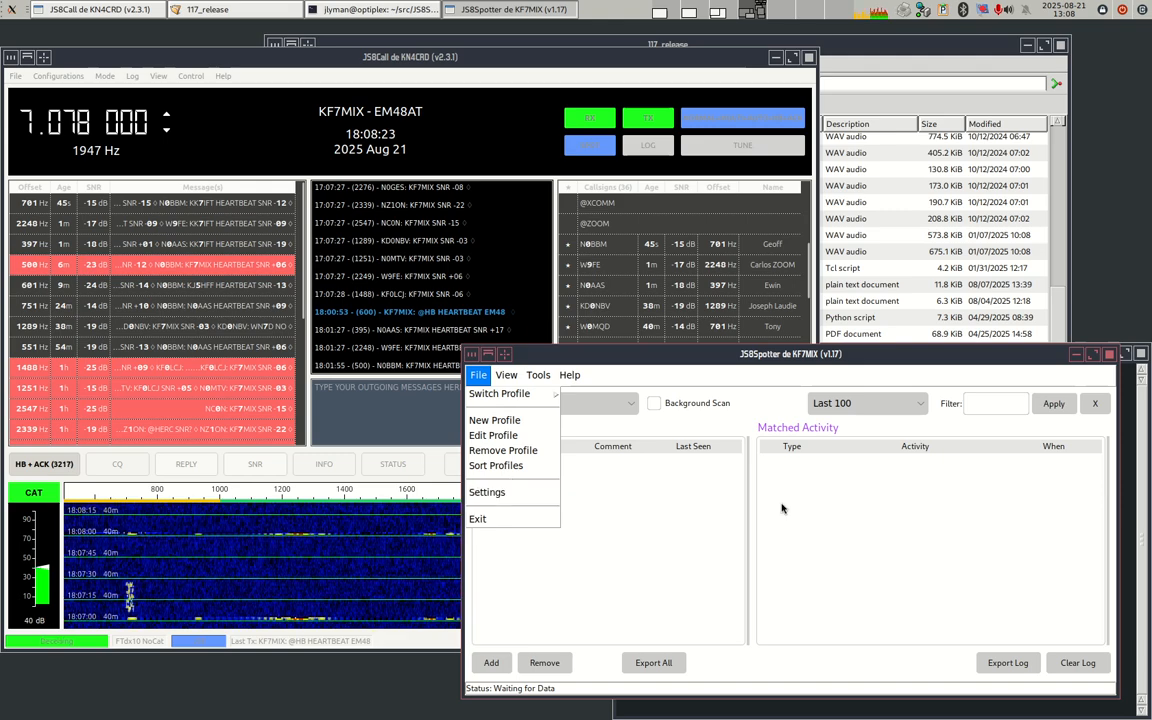
- Bring the video_notes window into this workspace, look through its topic outline, and move it away again
{"action": "left_click", "coordinate": [724, 14]}
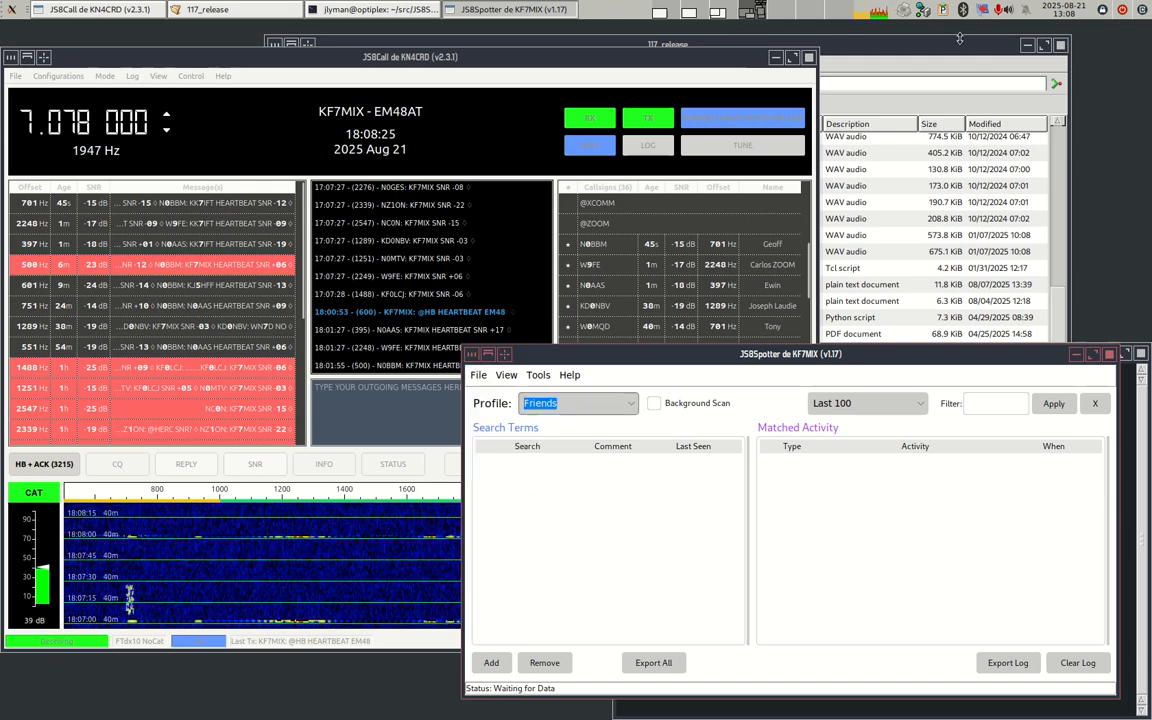
{"action": "left_click_drag", "start_coordinate": [722, 14], "coordinate": [396, 113]}
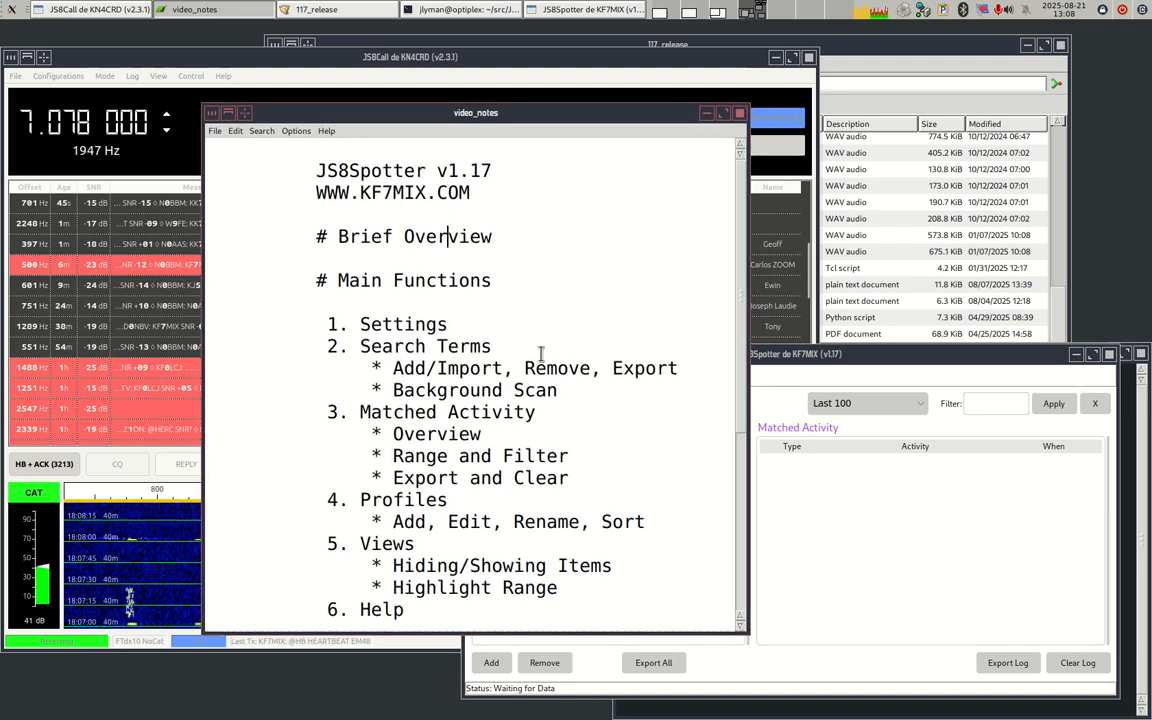
{"action": "scroll", "coordinate": [731, 378], "scroll_direction": "down", "scroll_amount": 2}
{"action": "scroll", "coordinate": [731, 378], "scroll_direction": "down", "scroll_amount": 3}
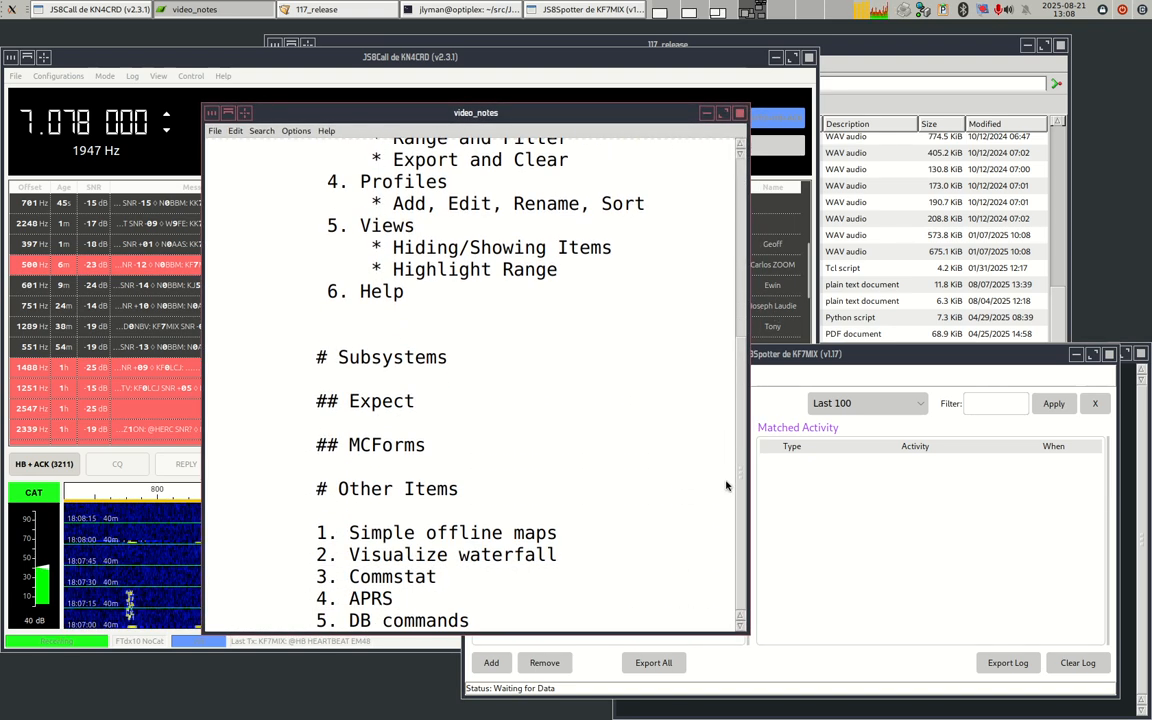
{"action": "scroll", "coordinate": [733, 410], "scroll_direction": "up", "scroll_amount": 7}
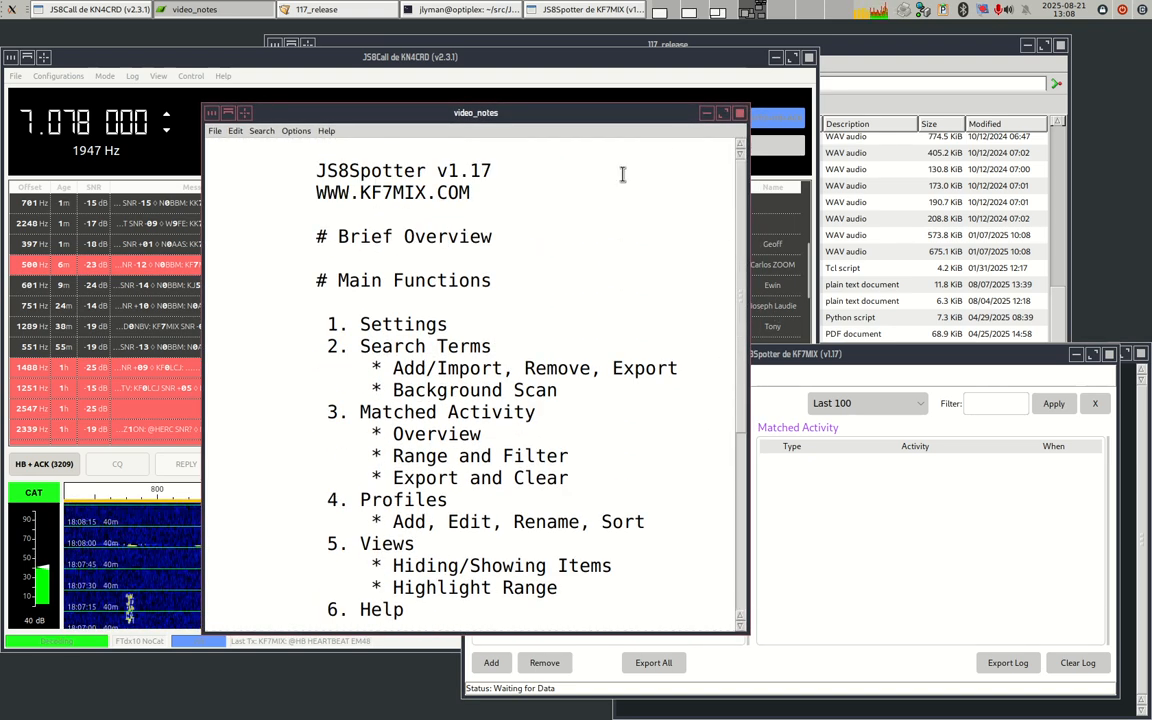
{"action": "left_click_drag", "start_coordinate": [495, 115], "coordinate": [1150, 105]}
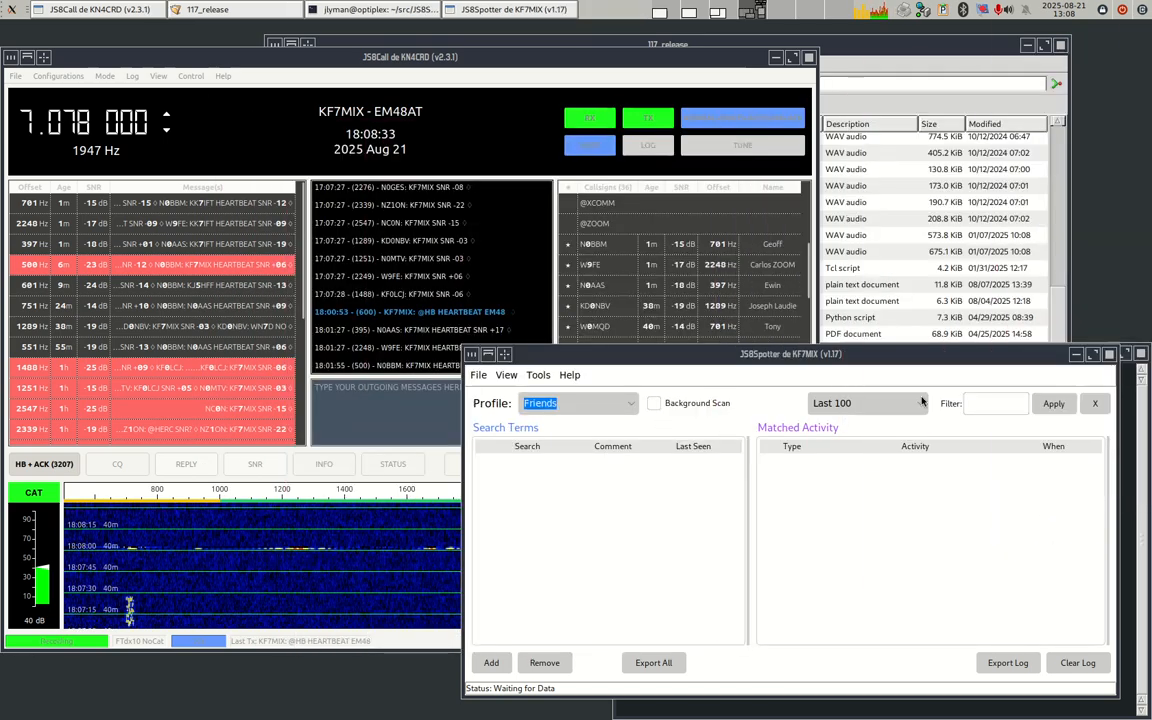
- Open JS8Spotter's Quick Help, read through its sections from the main window to the Datecode Tool, and close it
{"action": "left_click", "coordinate": [569, 375]}
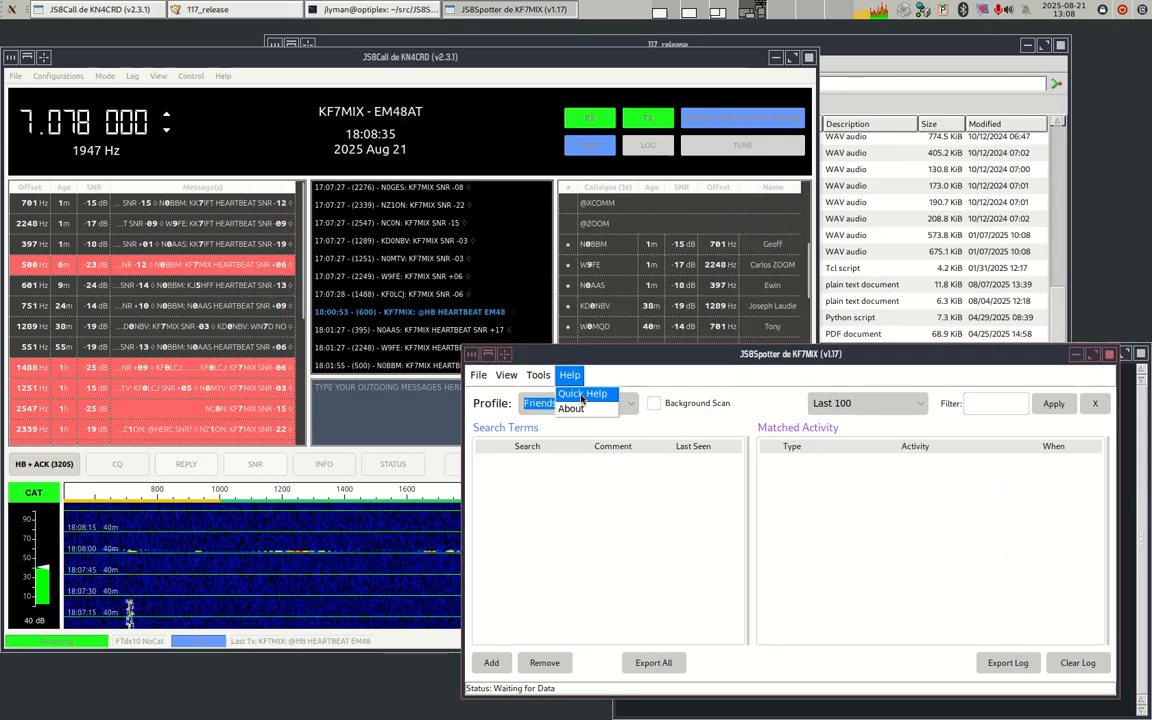
{"action": "left_click", "coordinate": [582, 396]}
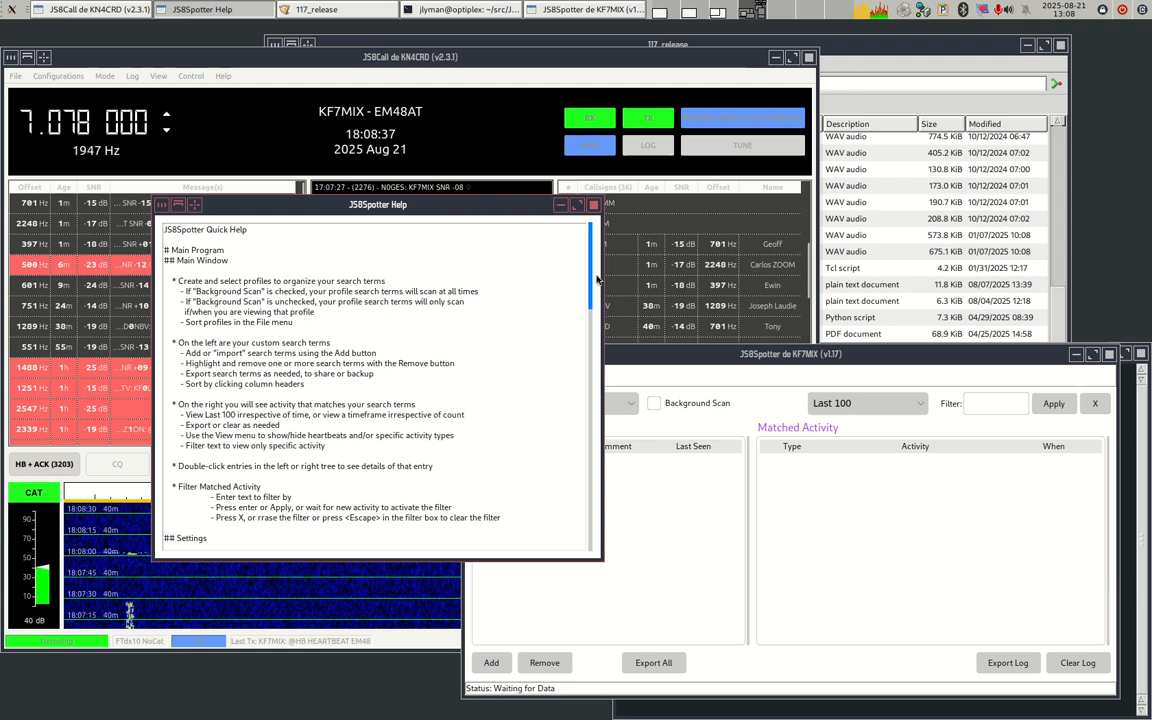
{"action": "scroll", "coordinate": [592, 291], "scroll_direction": "down", "scroll_amount": 3}
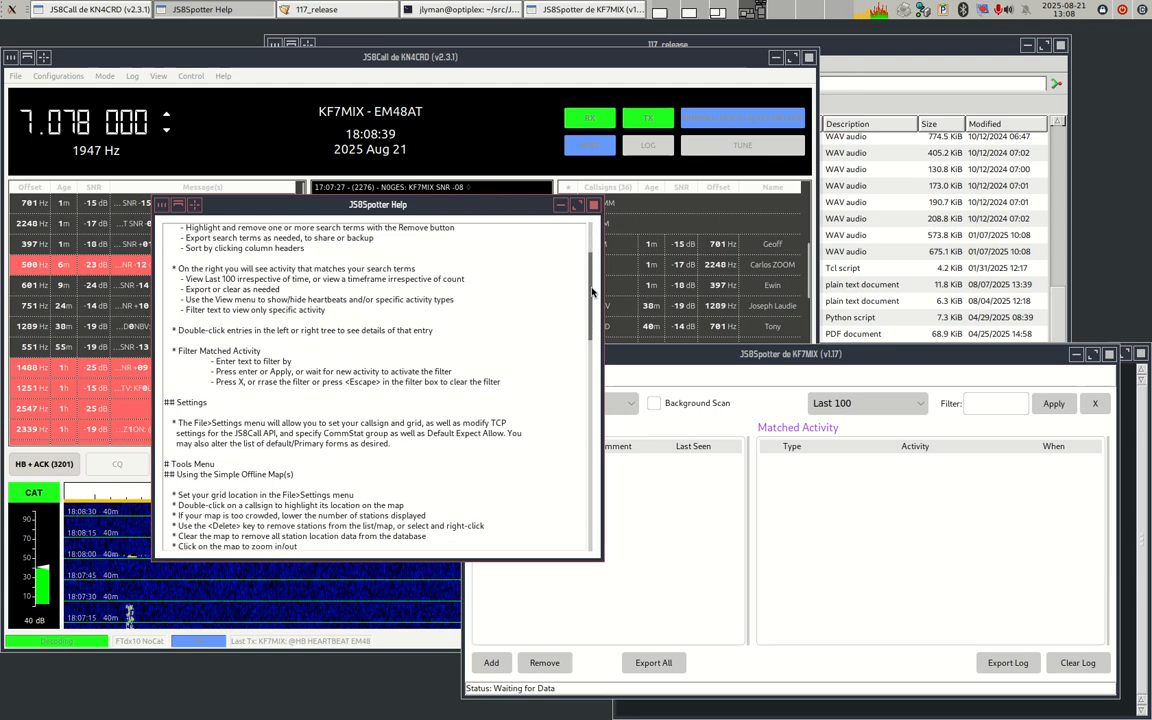
{"action": "scroll", "coordinate": [590, 300], "scroll_direction": "down", "scroll_amount": 7}
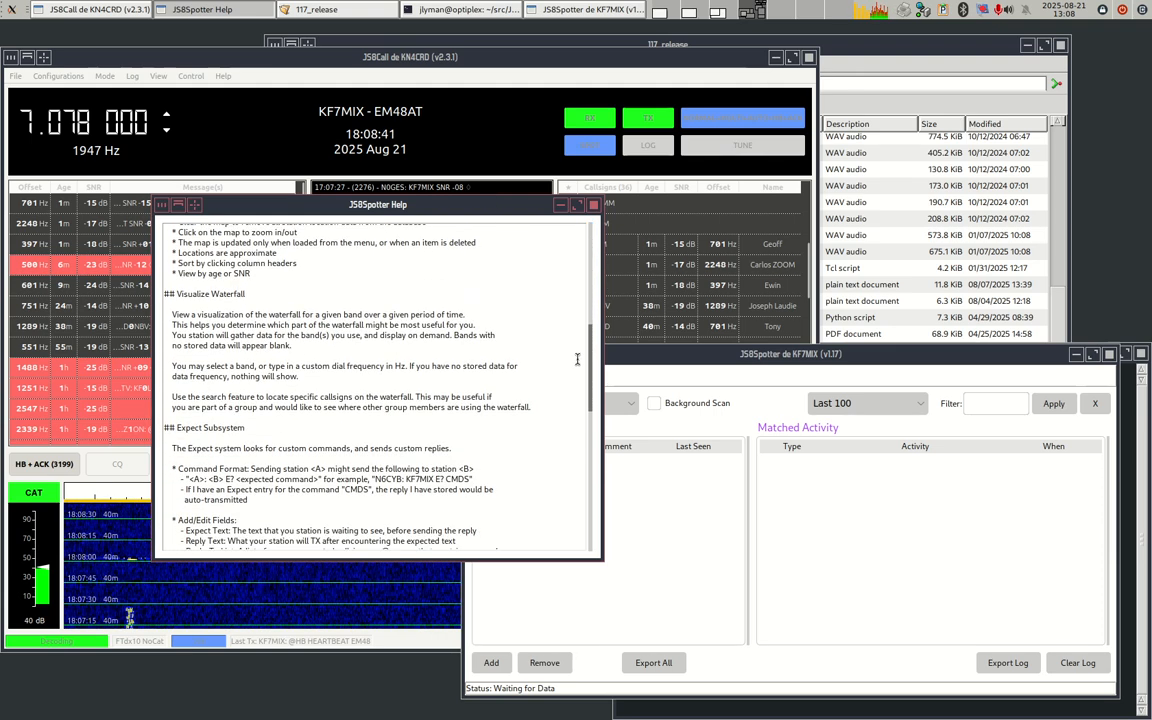
{"action": "scroll", "coordinate": [580, 380], "scroll_direction": "down", "scroll_amount": 6}
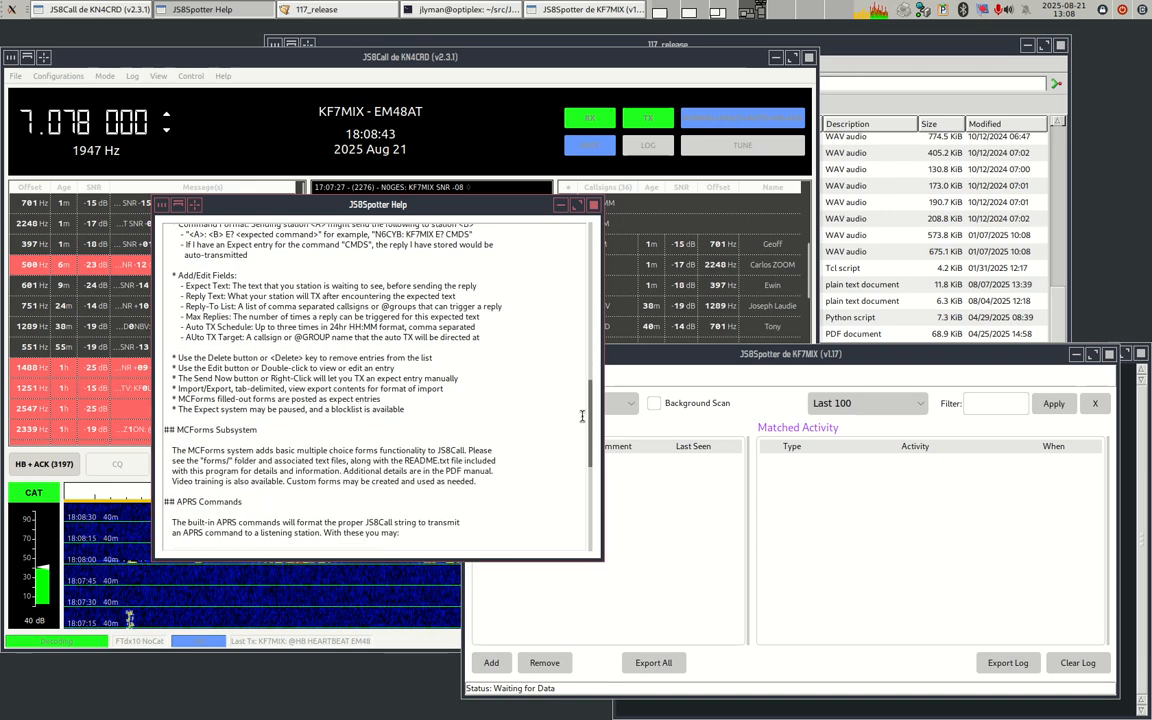
{"action": "scroll", "coordinate": [582, 415], "scroll_direction": "down", "scroll_amount": 8}
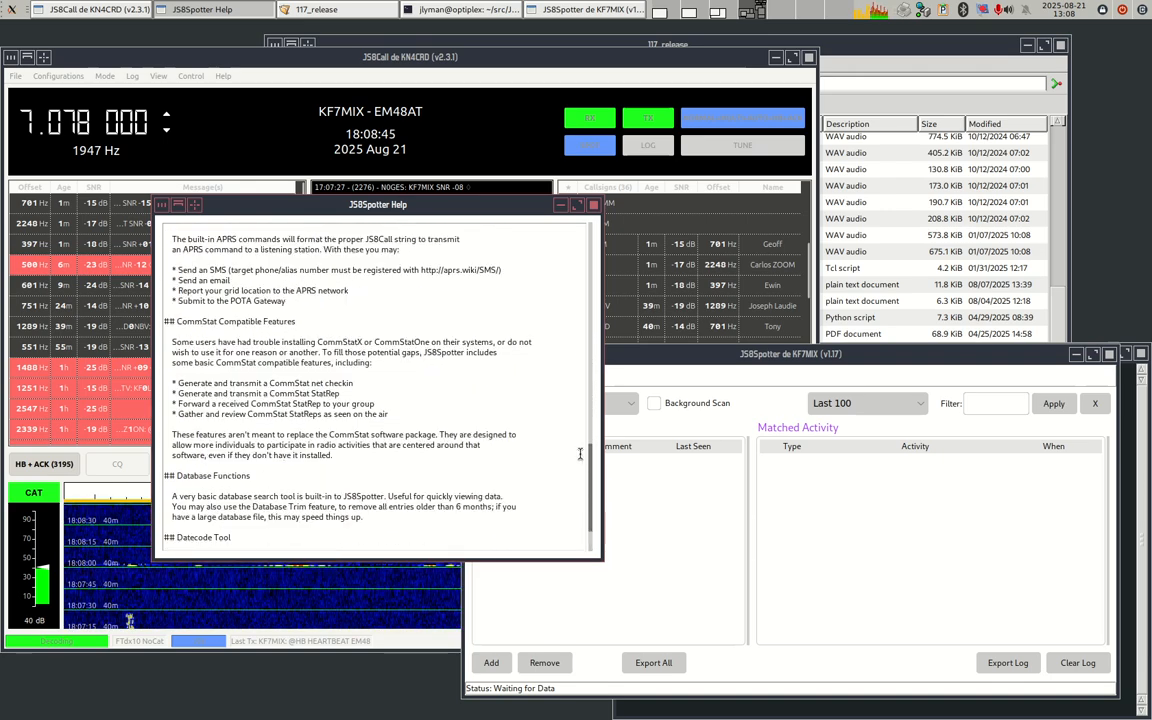
{"action": "scroll", "coordinate": [582, 400], "scroll_direction": "up", "scroll_amount": 20}
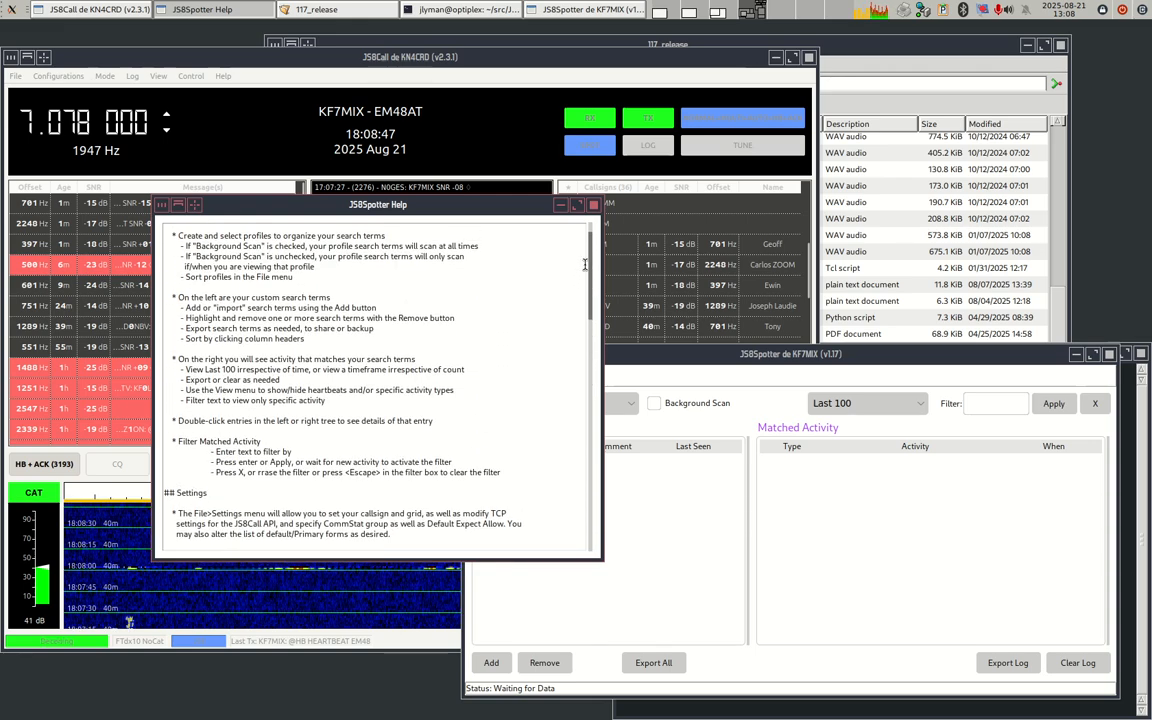
{"action": "scroll", "coordinate": [585, 264], "scroll_direction": "up", "scroll_amount": 3}
{"action": "scroll", "coordinate": [585, 264], "scroll_direction": "down", "scroll_amount": 10}
{"action": "scroll", "coordinate": [585, 264], "scroll_direction": "up", "scroll_amount": 10}
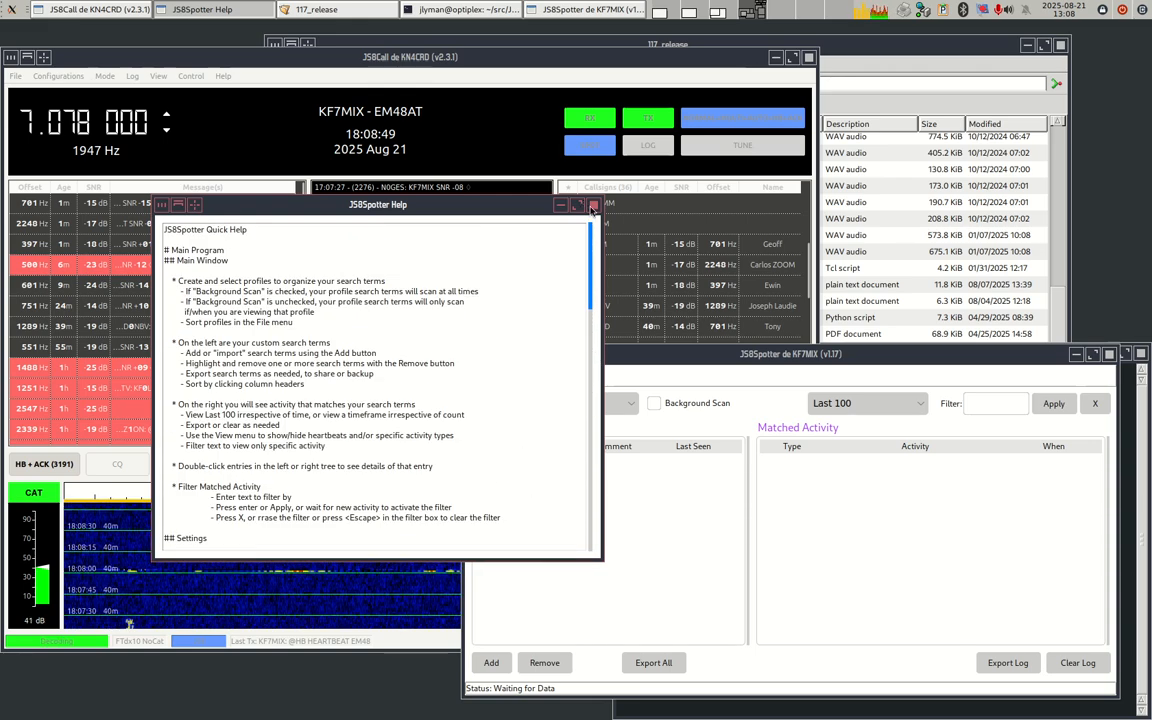
{"action": "left_click", "coordinate": [593, 206]}
- Look at the available help entries and reposition the JS8Spotter window over the JS8Call window
{"action": "left_click", "coordinate": [569, 375]}
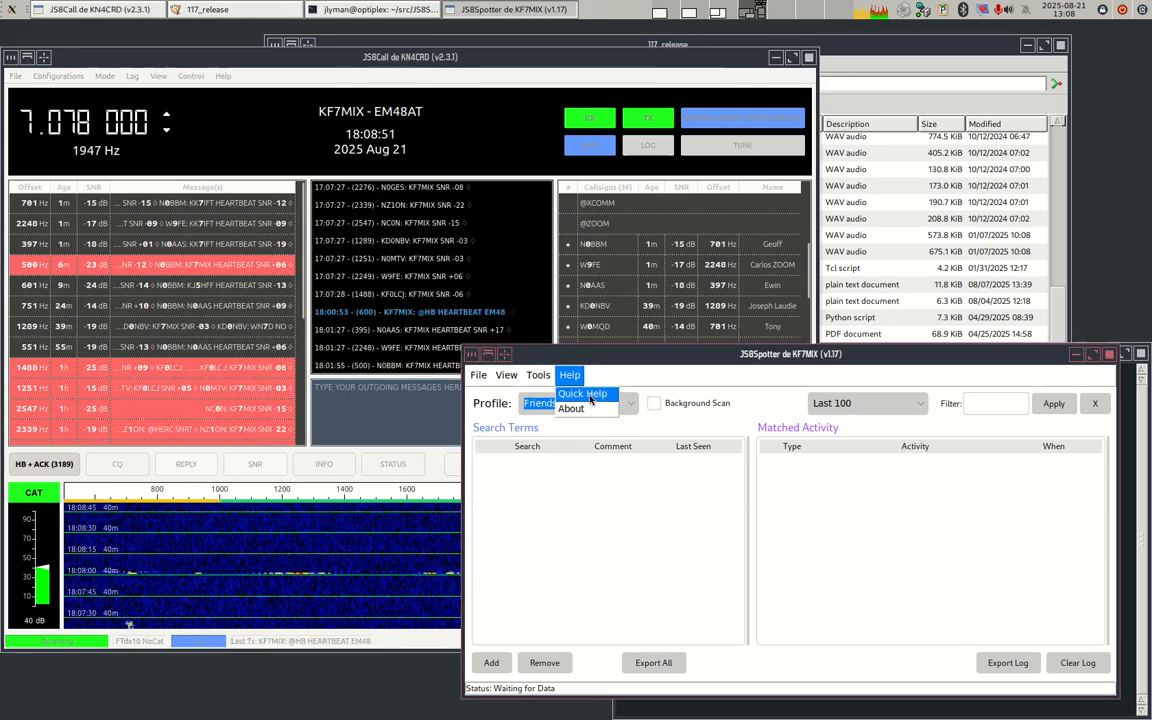
{"action": "left_click", "coordinate": [766, 357]}
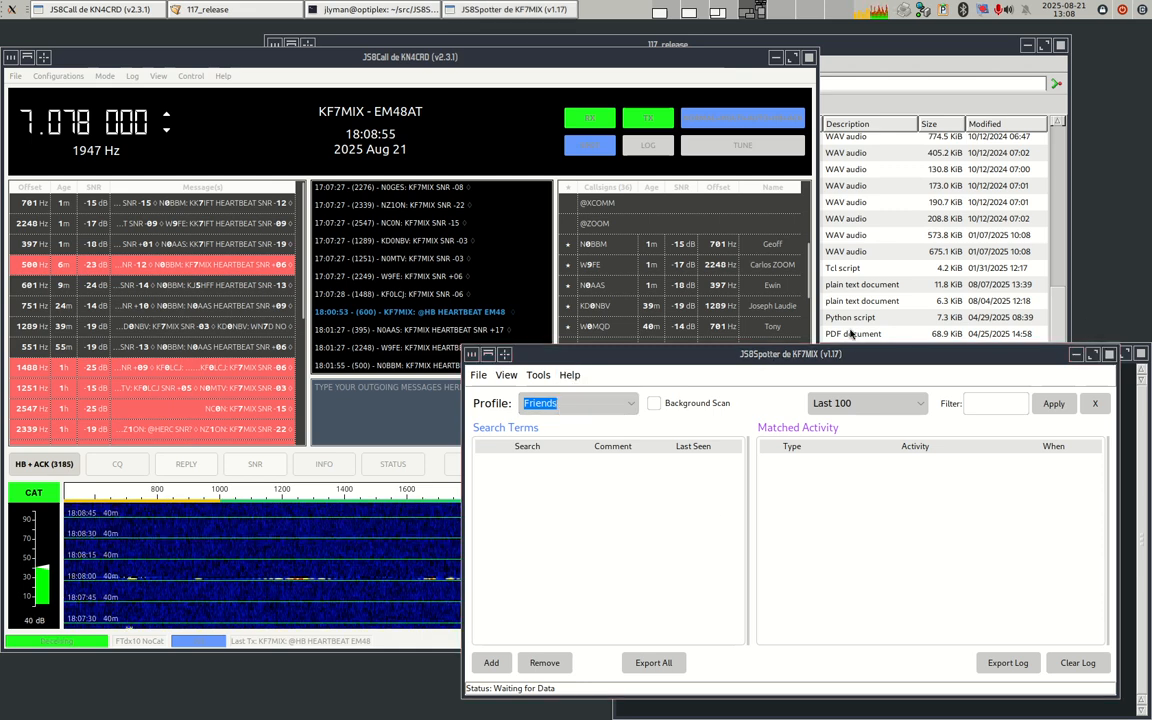
{"action": "left_click_drag", "start_coordinate": [832, 354], "coordinate": [597, 208]}
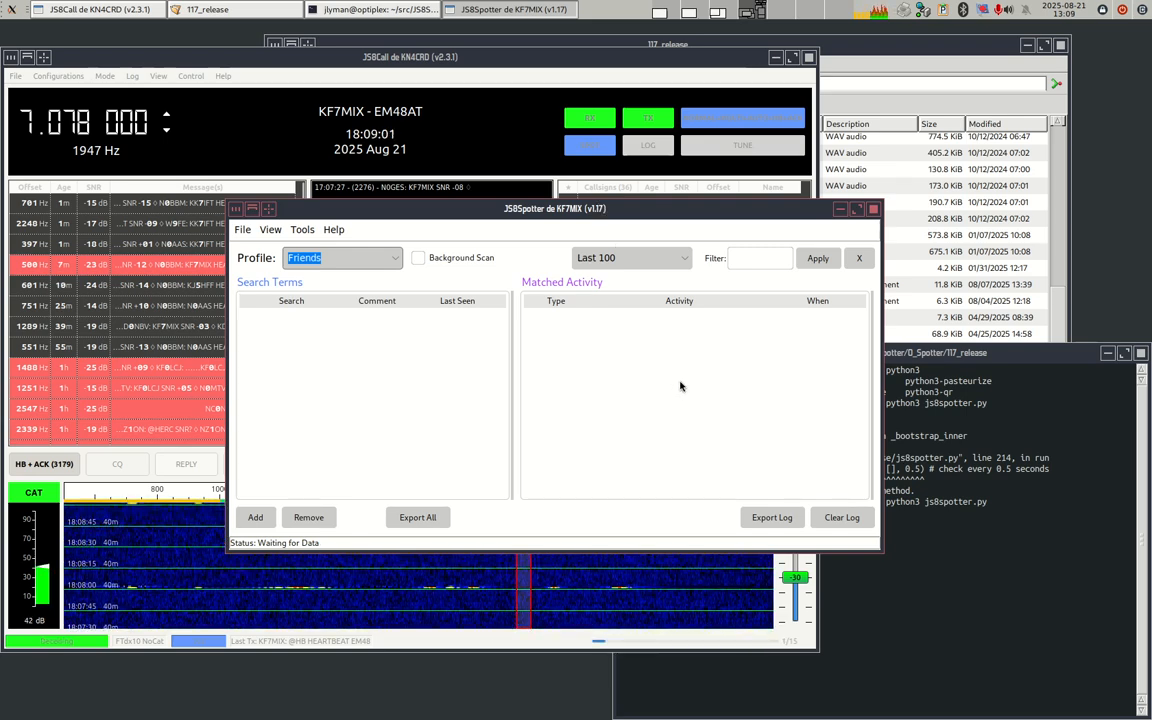
- Switch to the Contacts profile and look through the available tools, including the MCForms form list
{"action": "left_click", "coordinate": [385, 258]}
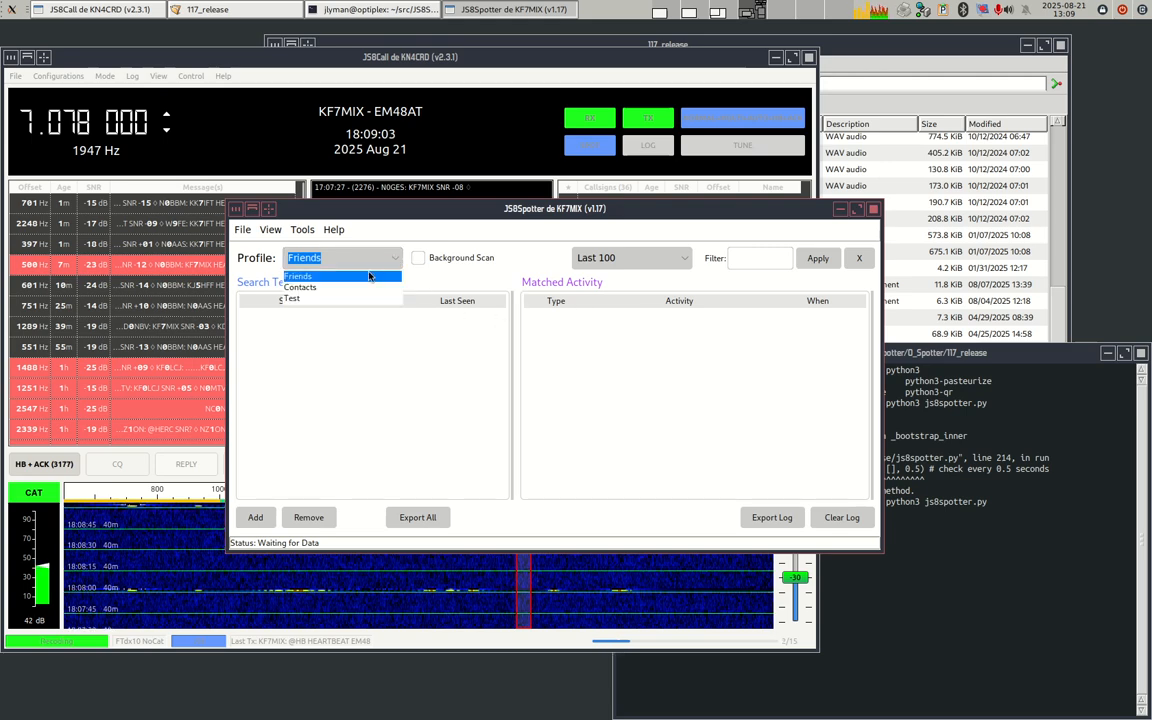
{"action": "left_click", "coordinate": [326, 287]}
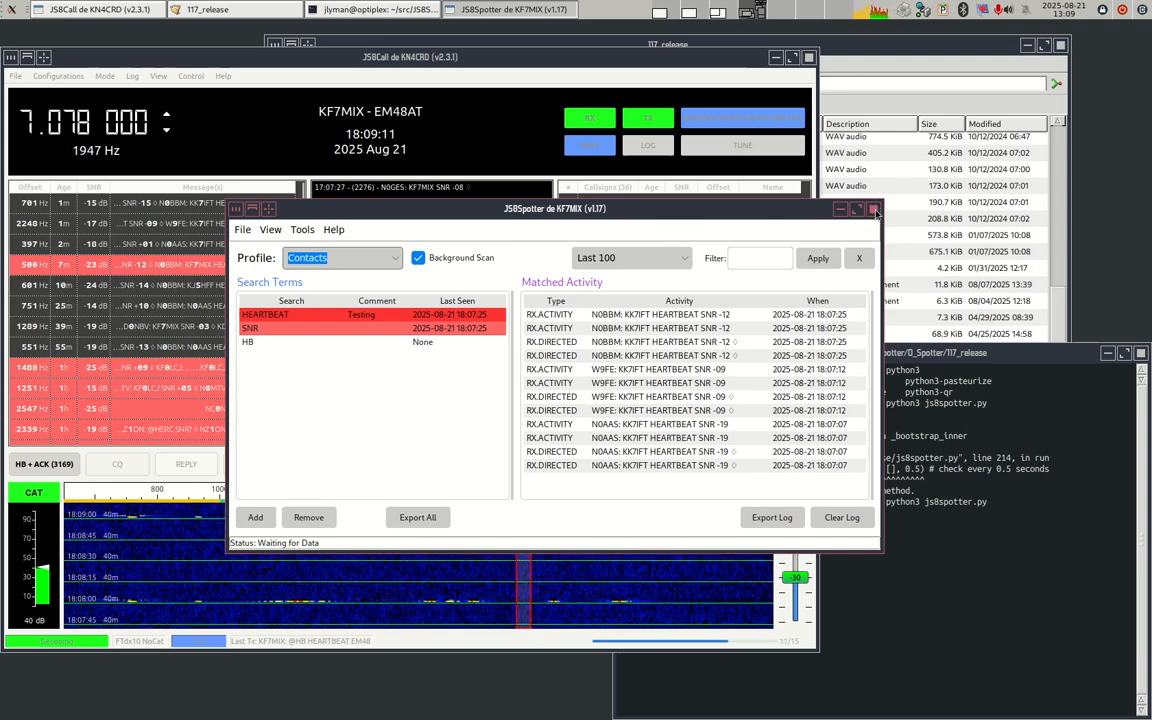
{"action": "left_click", "coordinate": [313, 232]}
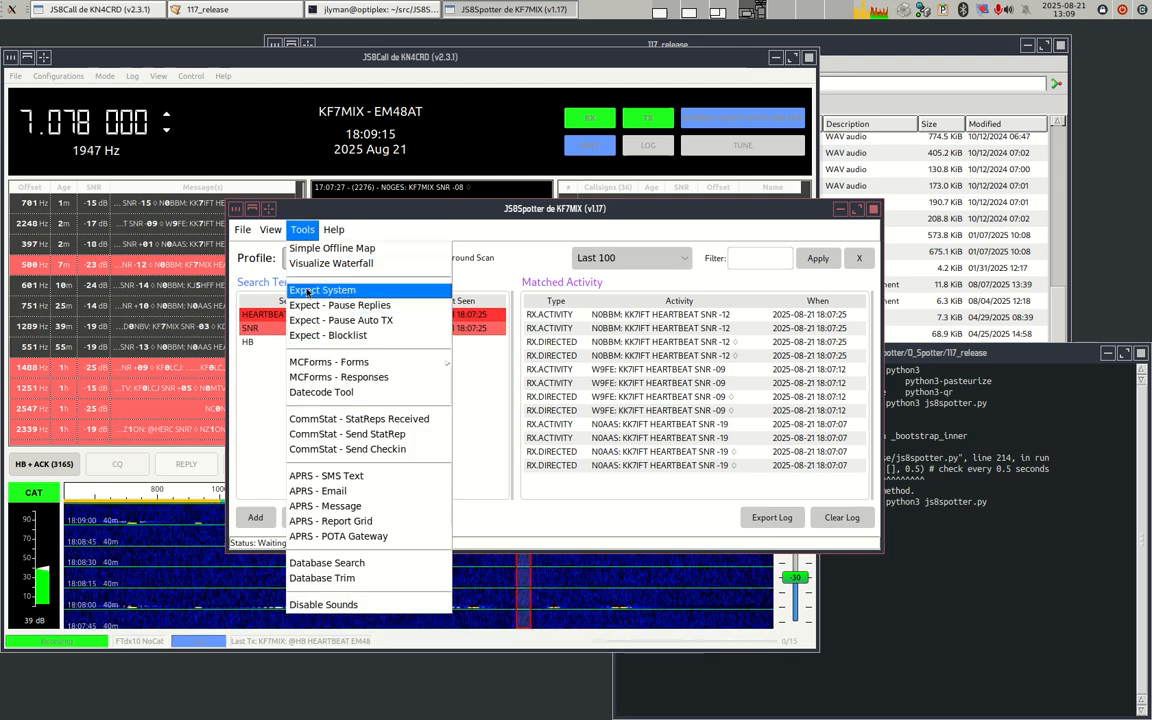
{"action": "mouse_move", "coordinate": [316, 364]}
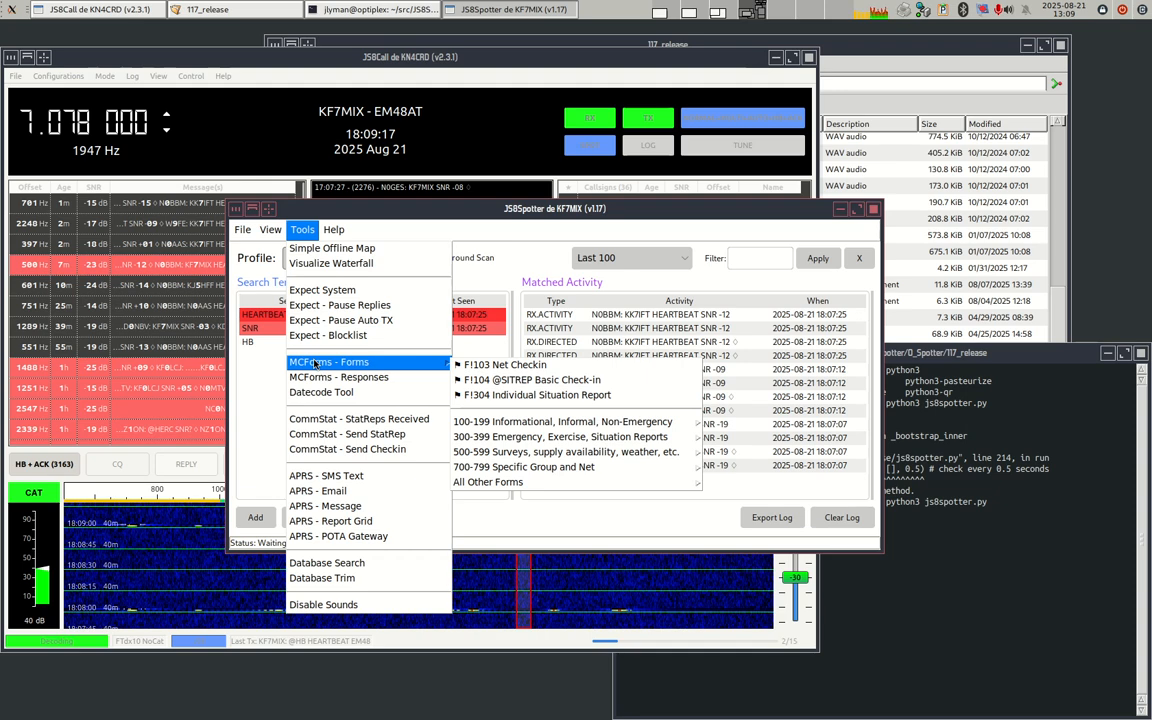
{"action": "left_click", "coordinate": [668, 214]}
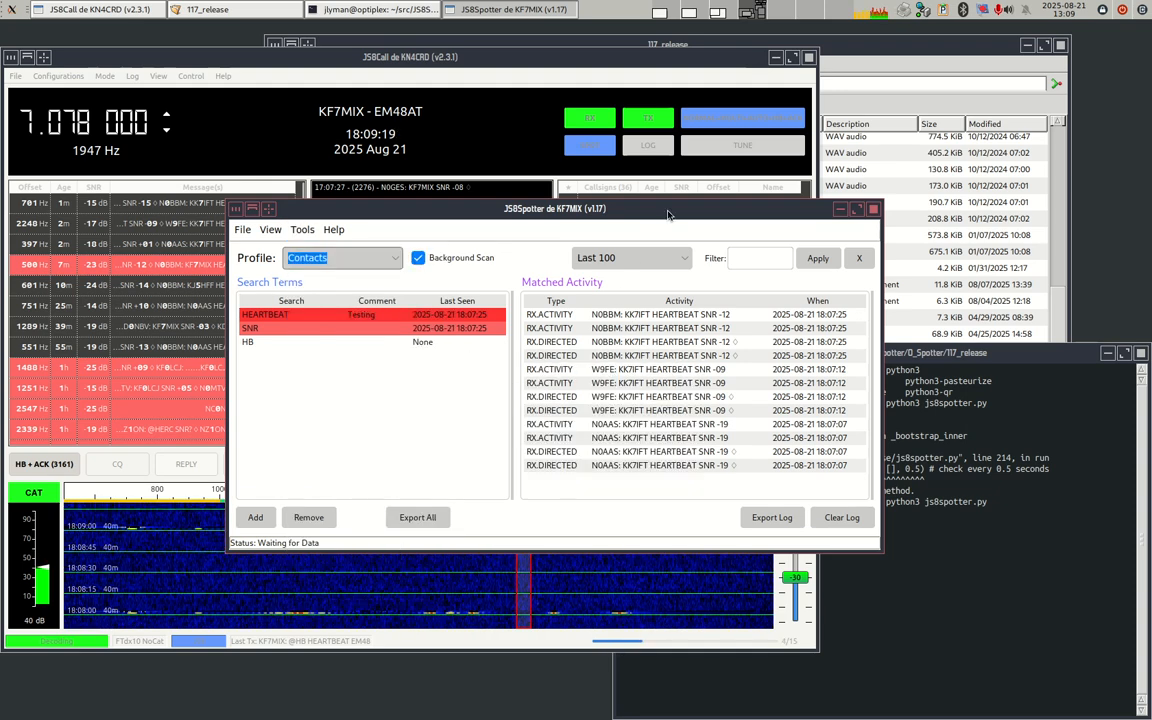
- Close JS8Spotter and show the js8spotter-117-dev folder in the file manager
{"action": "left_click", "coordinate": [873, 209]}
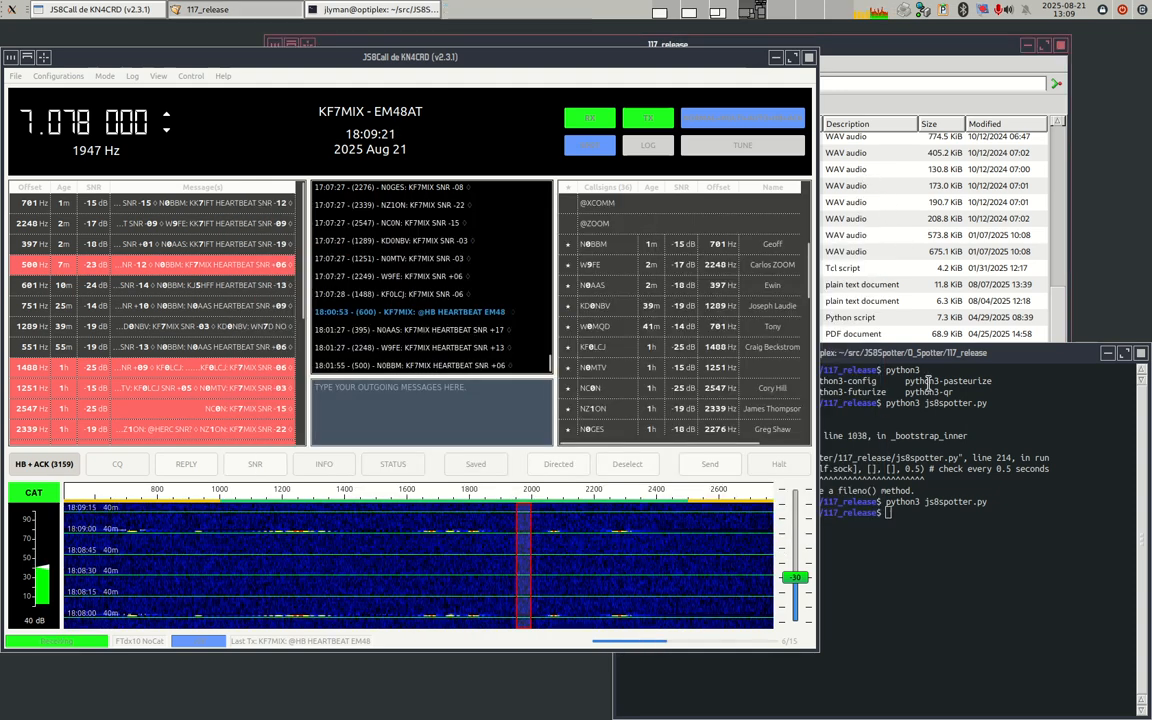
{"action": "left_click", "coordinate": [890, 47]}
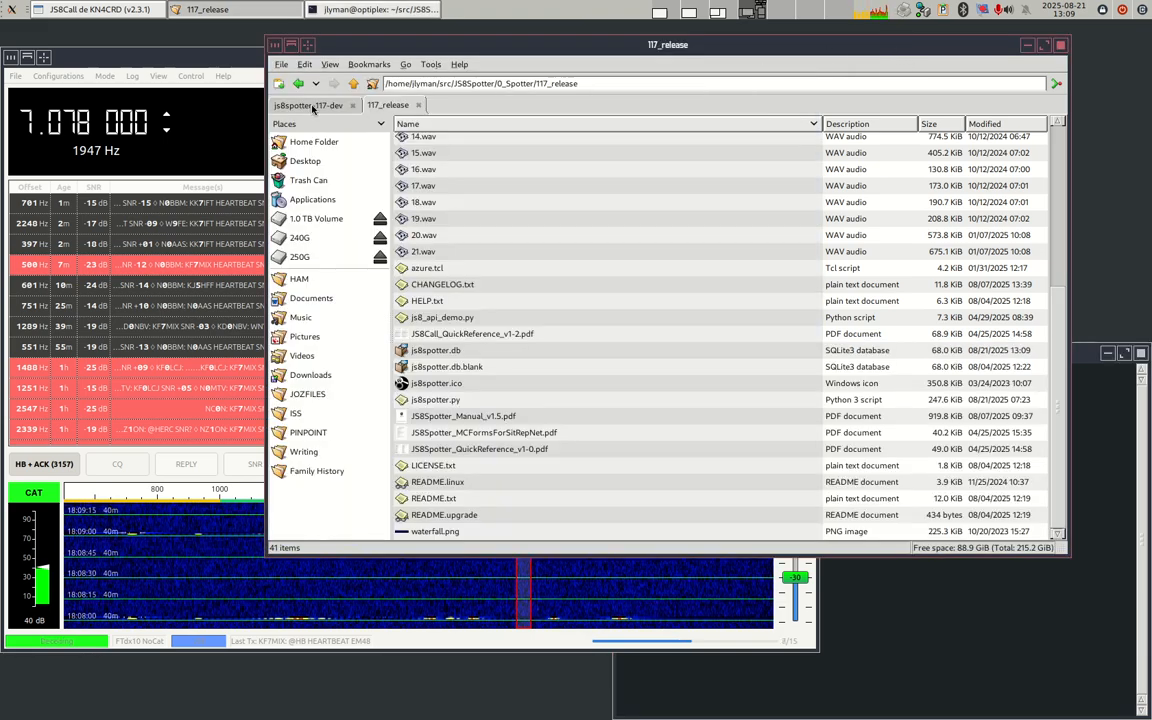
{"action": "left_click", "coordinate": [311, 105]}
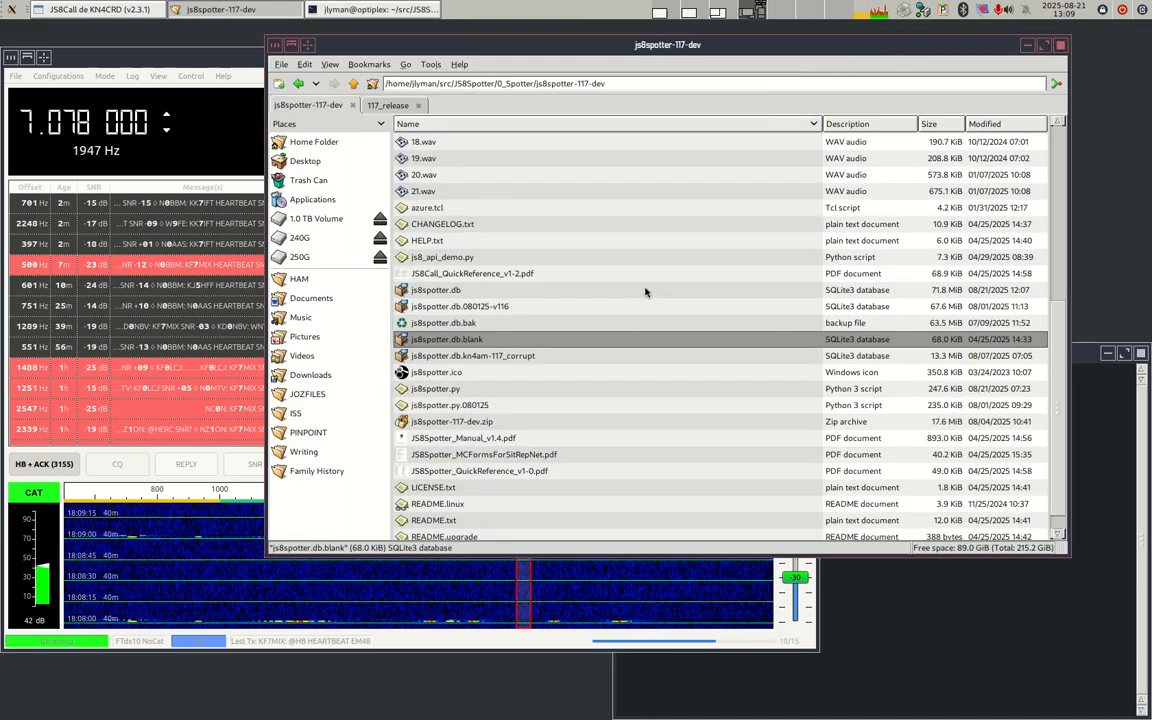
{"action": "left_click", "coordinate": [231, 75]}
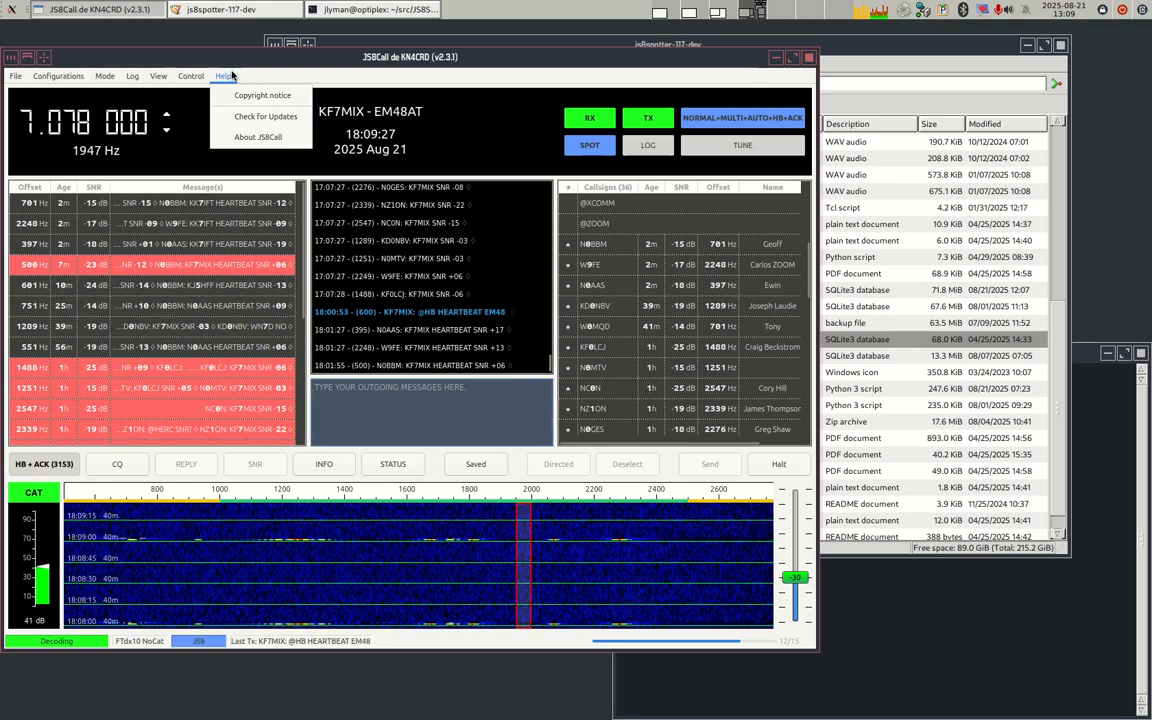
{"action": "left_click", "coordinate": [260, 136]}
{"action": "key", "text": "Escape"}
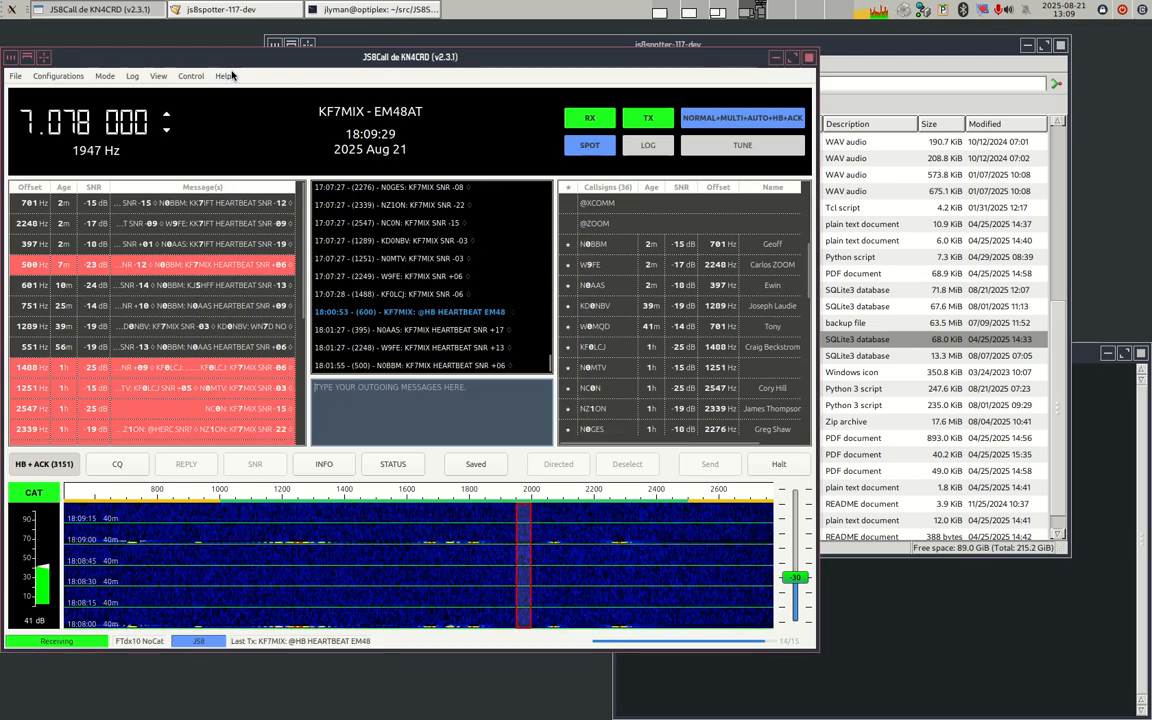
- Launch js8spotter from the run prompt and reposition its window over the JS8Call window
{"action": "key", "text": "alt+F2"}
{"action": "type", "text": "js8s"}
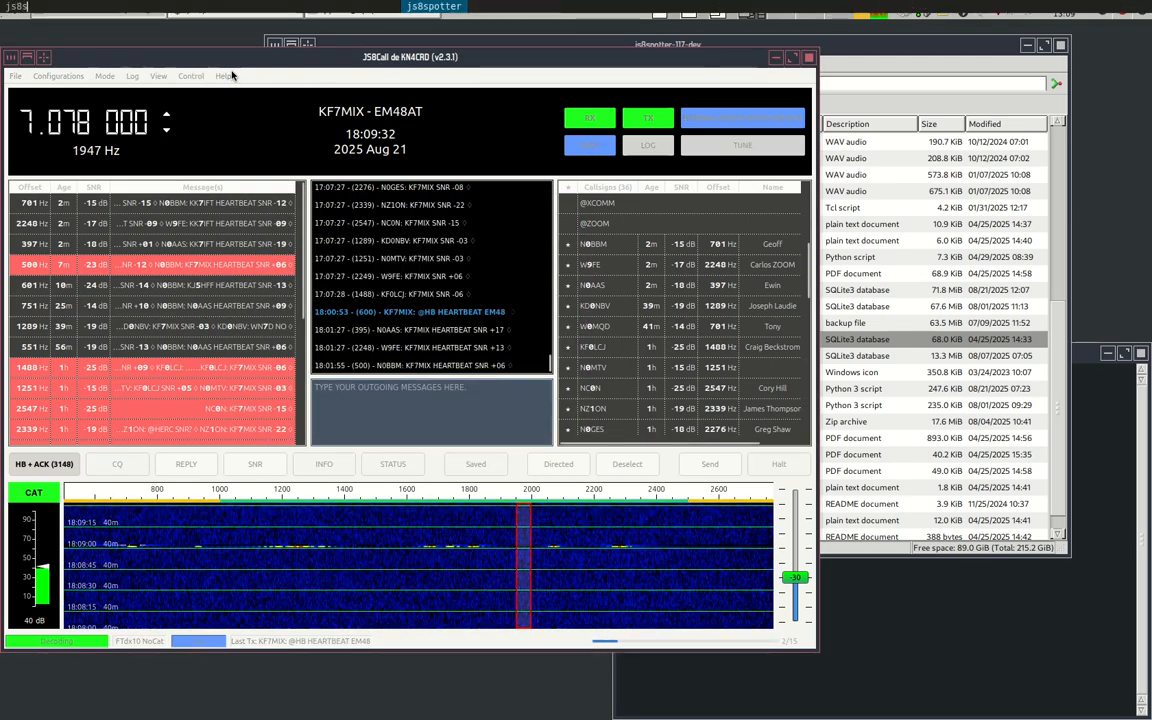
{"action": "key", "text": "Return"}
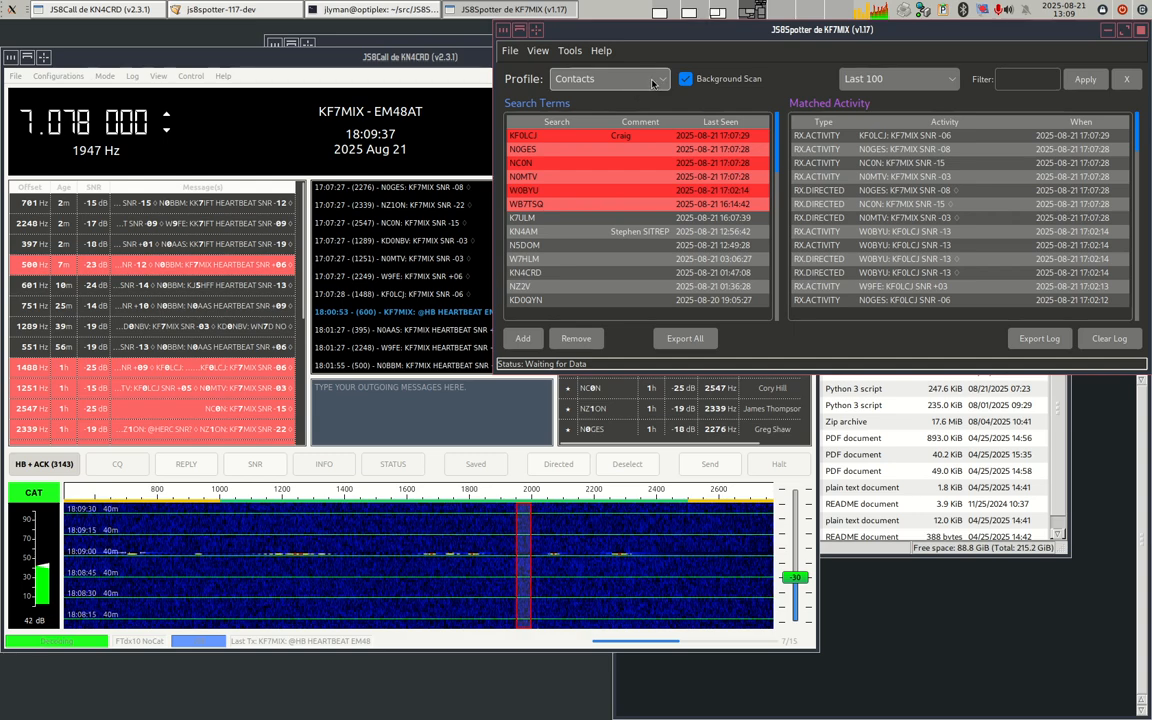
{"action": "left_click_drag", "start_coordinate": [673, 33], "coordinate": [572, 71]}
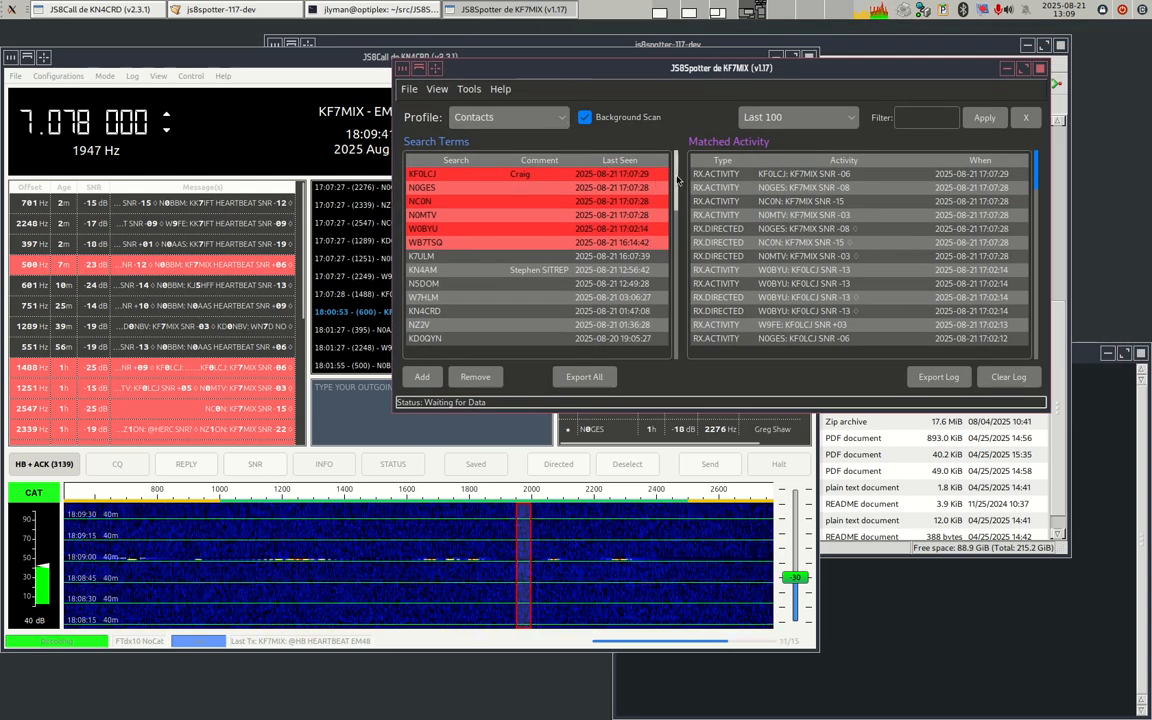
{"action": "left_click", "coordinate": [519, 121]}
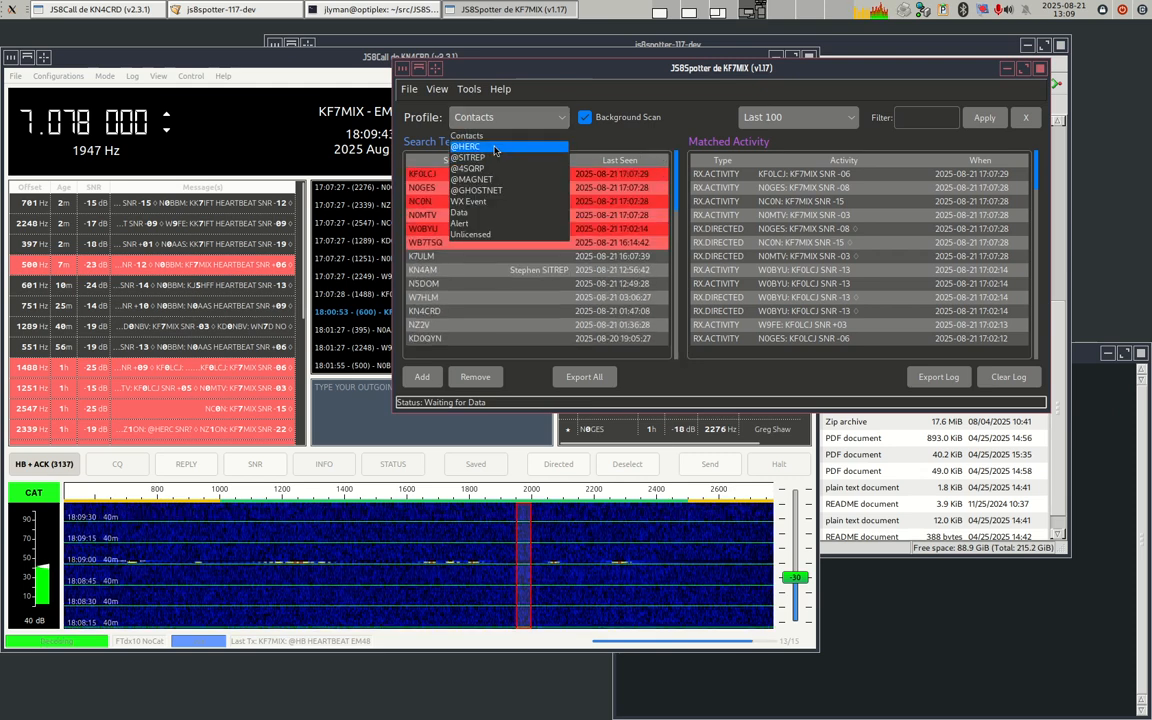
{"action": "left_click", "coordinate": [457, 136]}
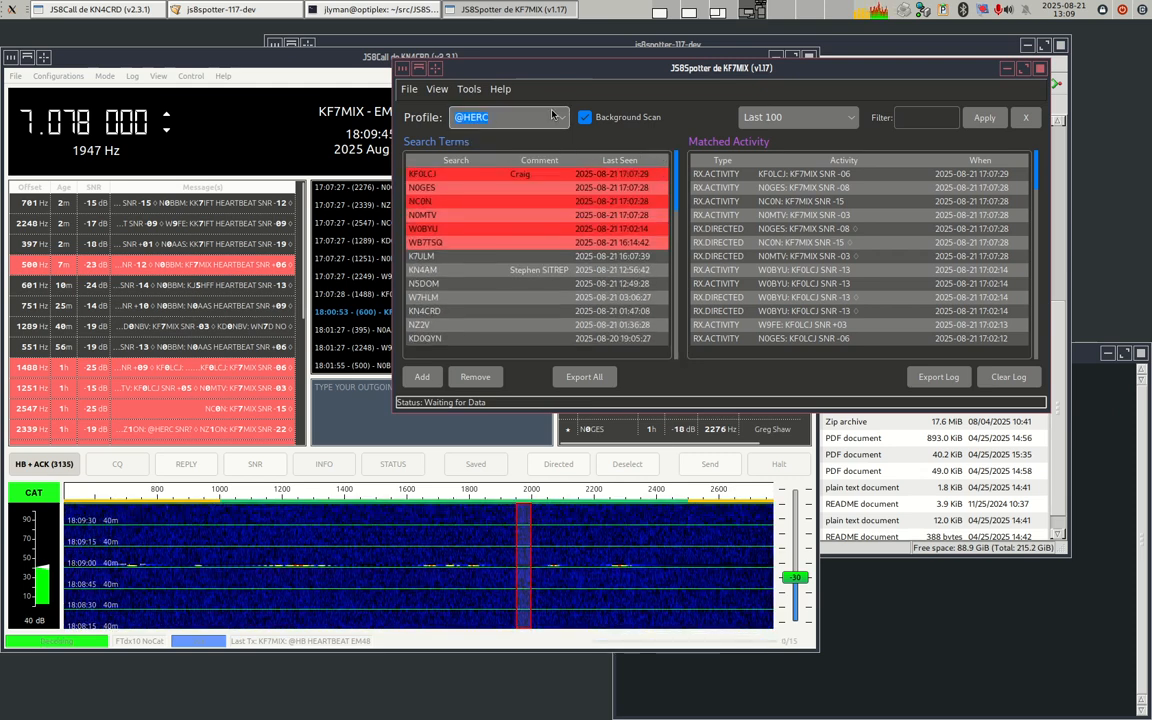
{"action": "left_click", "coordinate": [552, 115]}
{"action": "left_click", "coordinate": [505, 202]}
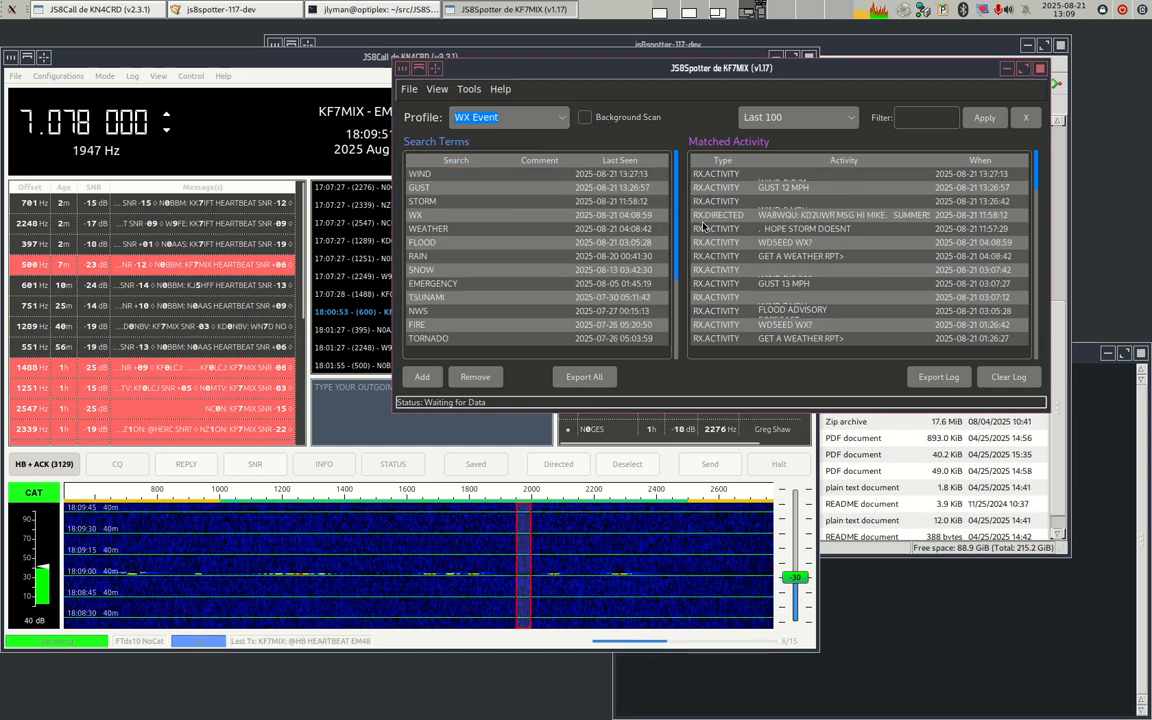
{"action": "left_click_drag", "start_coordinate": [605, 72], "coordinate": [551, 105]}
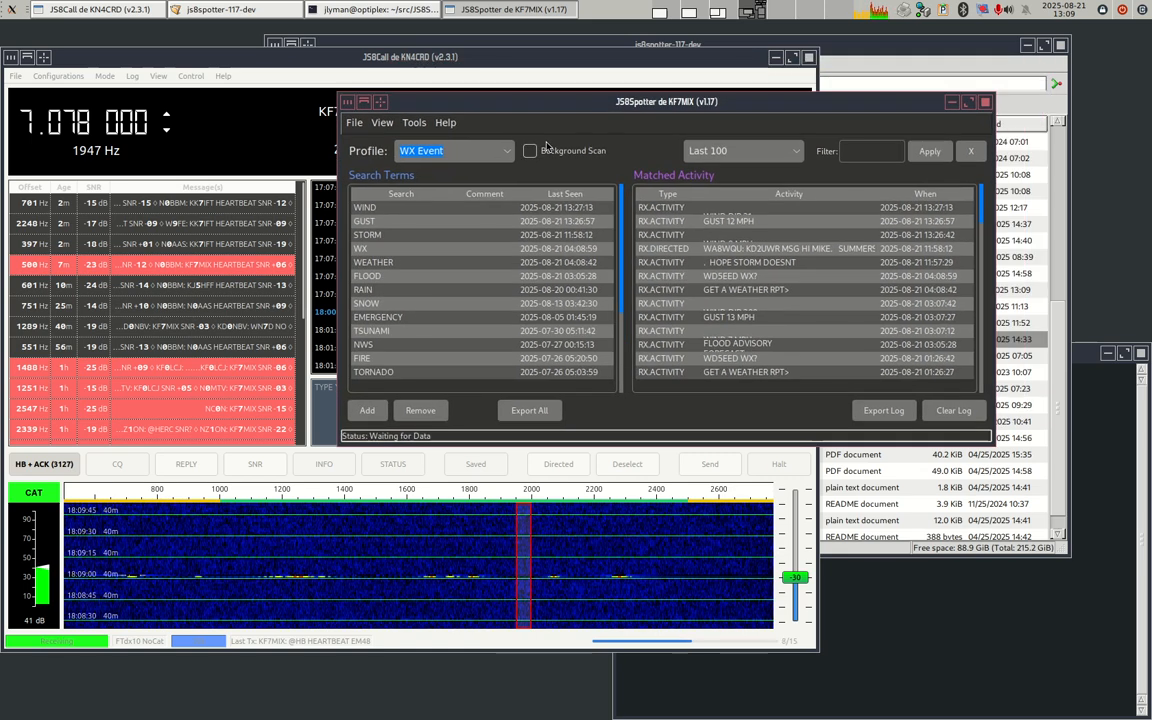
- Read the activity details of the newest wind match, the GUST 12 MPH match and the 04:08:59 WX? match, closing each
{"action": "double_click", "coordinate": [672, 207]}
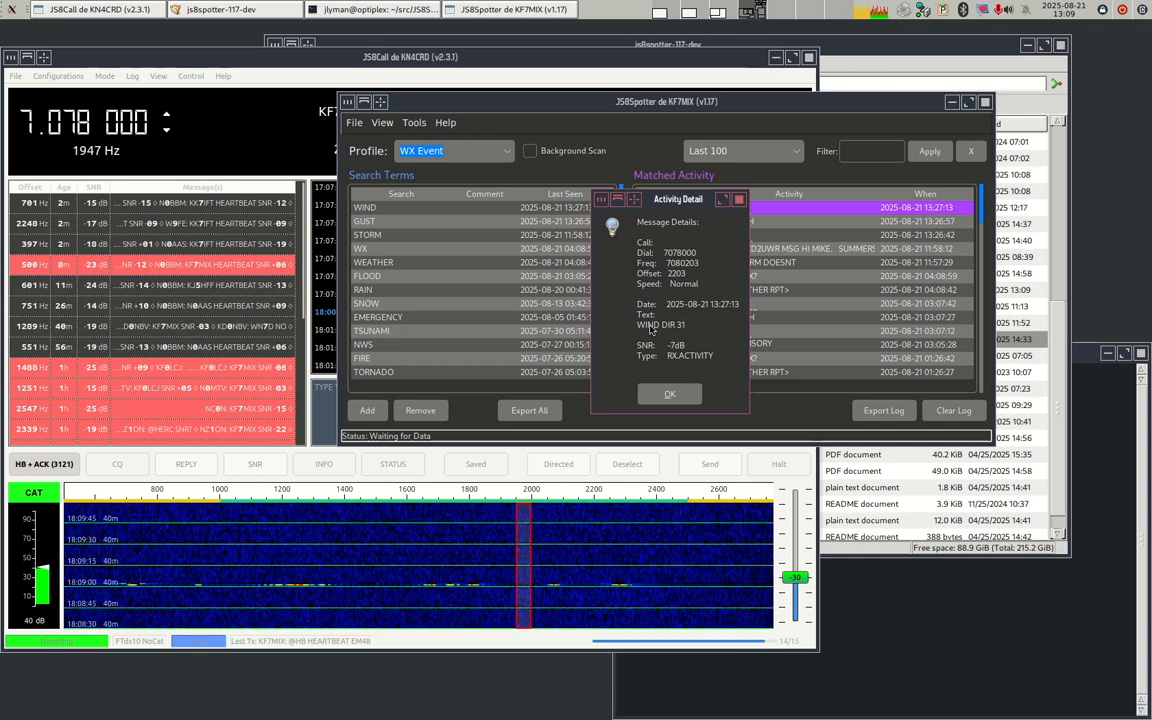
{"action": "key", "text": "Return"}
{"action": "double_click", "coordinate": [734, 224]}
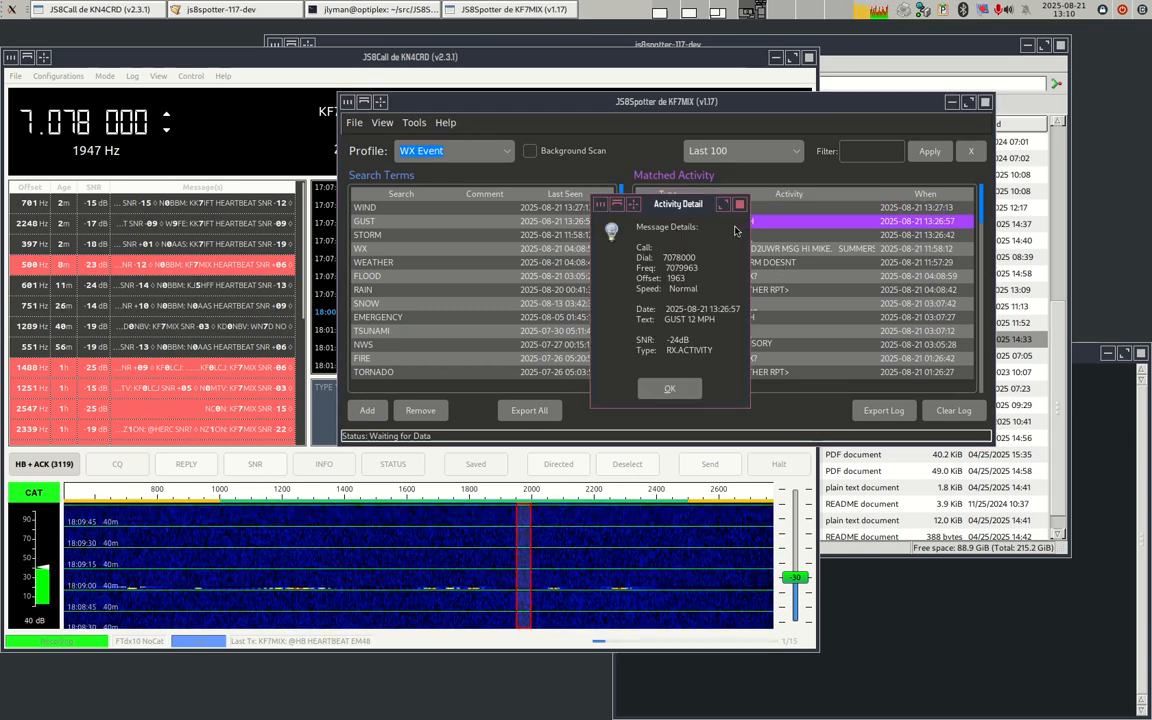
{"action": "key", "text": "Return"}
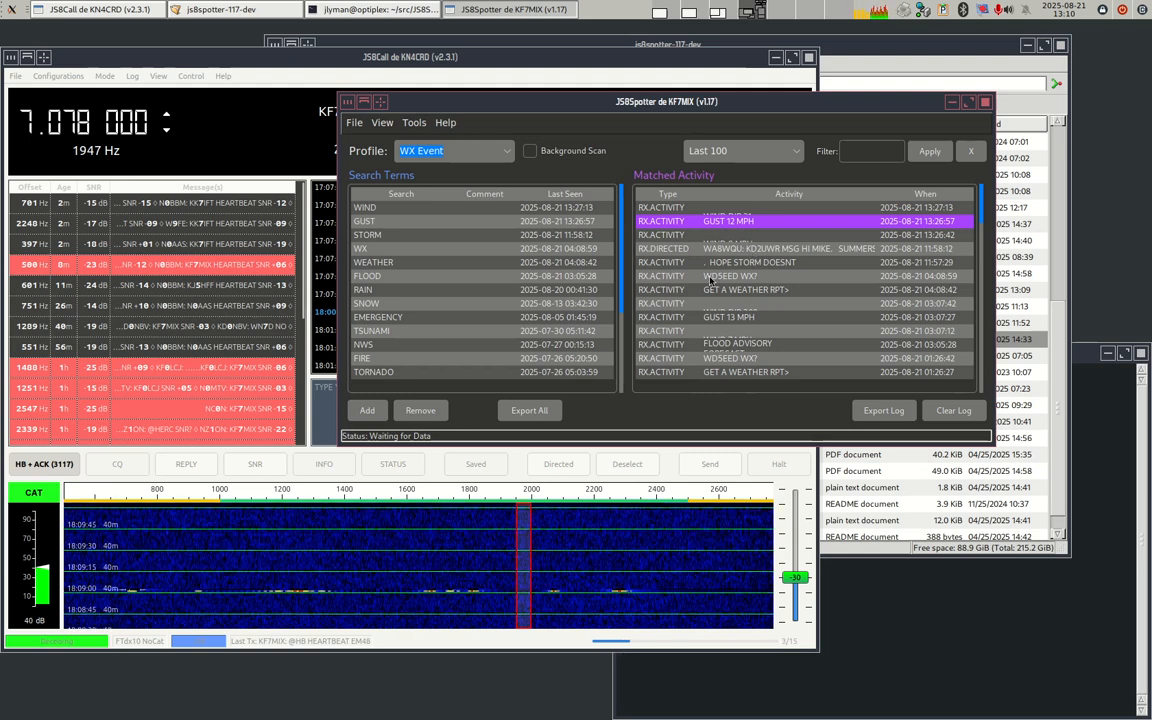
{"action": "double_click", "coordinate": [710, 279]}
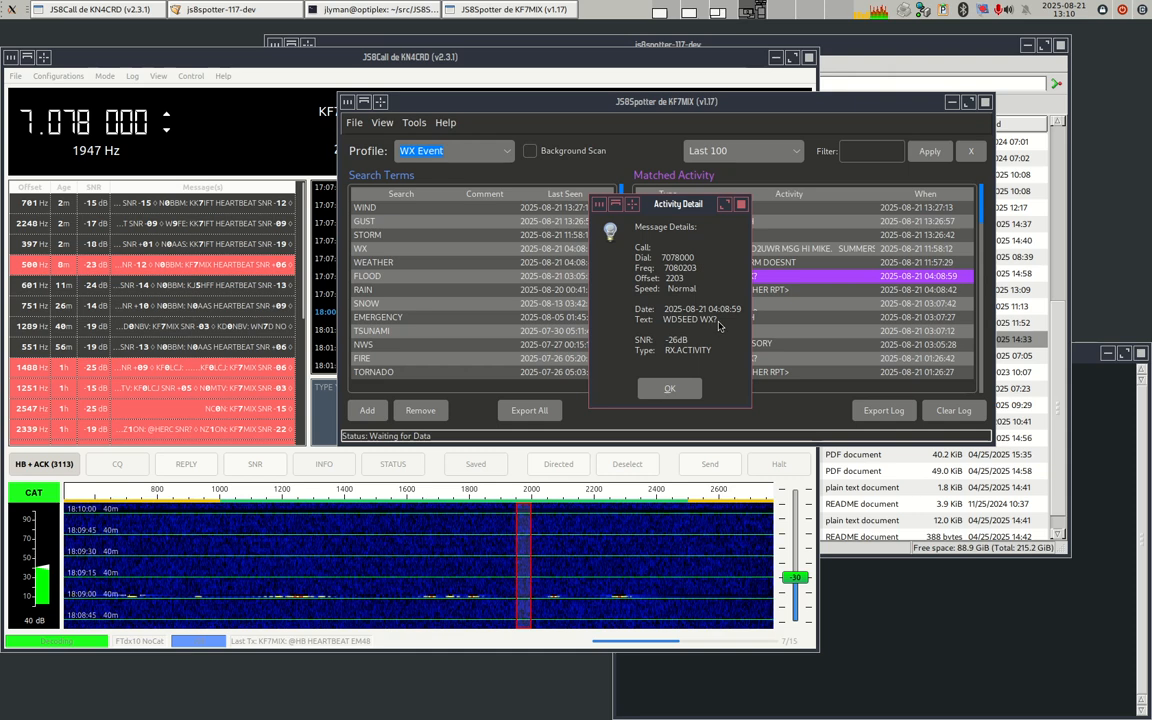
{"action": "key", "text": "Return"}
- Read the details of the 04:08:42 GET A WEATHER RPT> match and the directed message from 11:58:12, closing each
{"action": "double_click", "coordinate": [771, 293]}
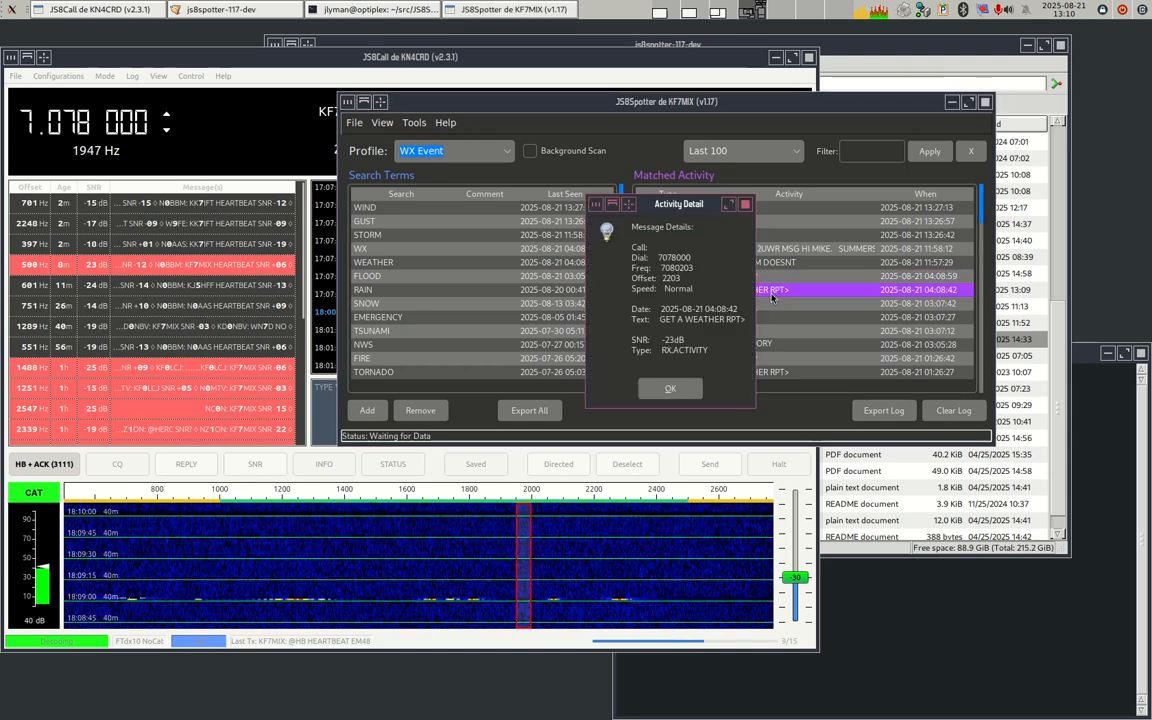
{"action": "key", "text": "Return"}
{"action": "double_click", "coordinate": [778, 251]}
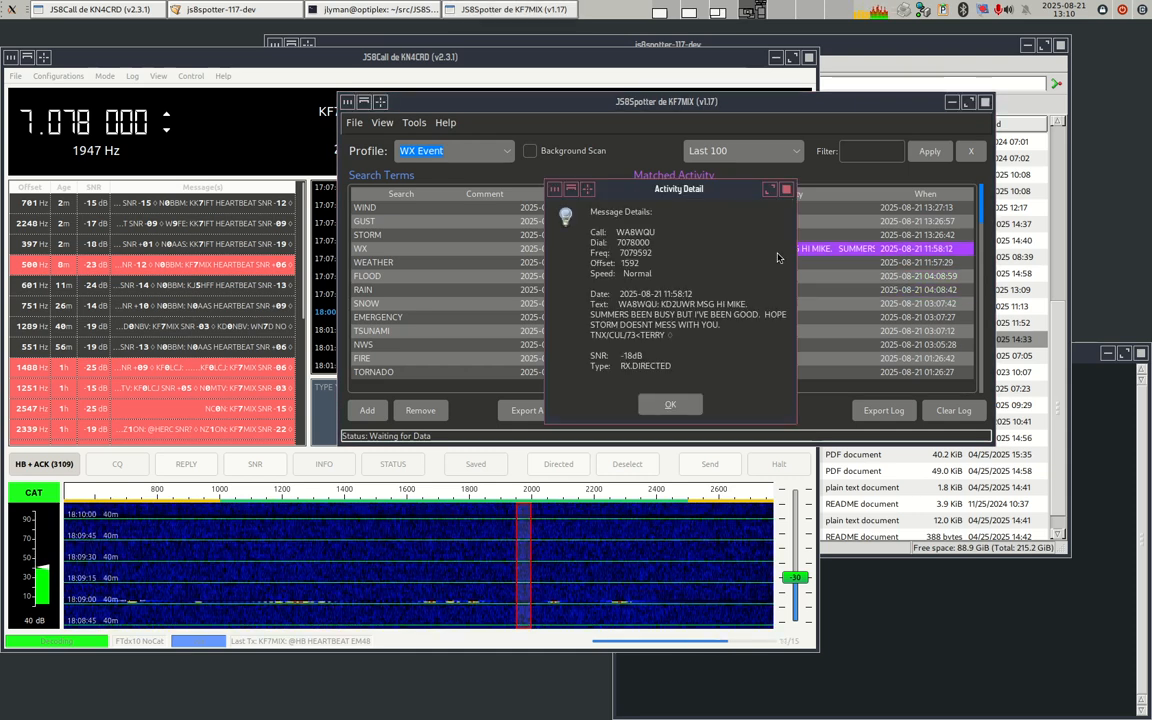
{"action": "key", "text": "Return"}
{"action": "scroll", "coordinate": [713, 278], "scroll_direction": "down", "scroll_amount": 5}
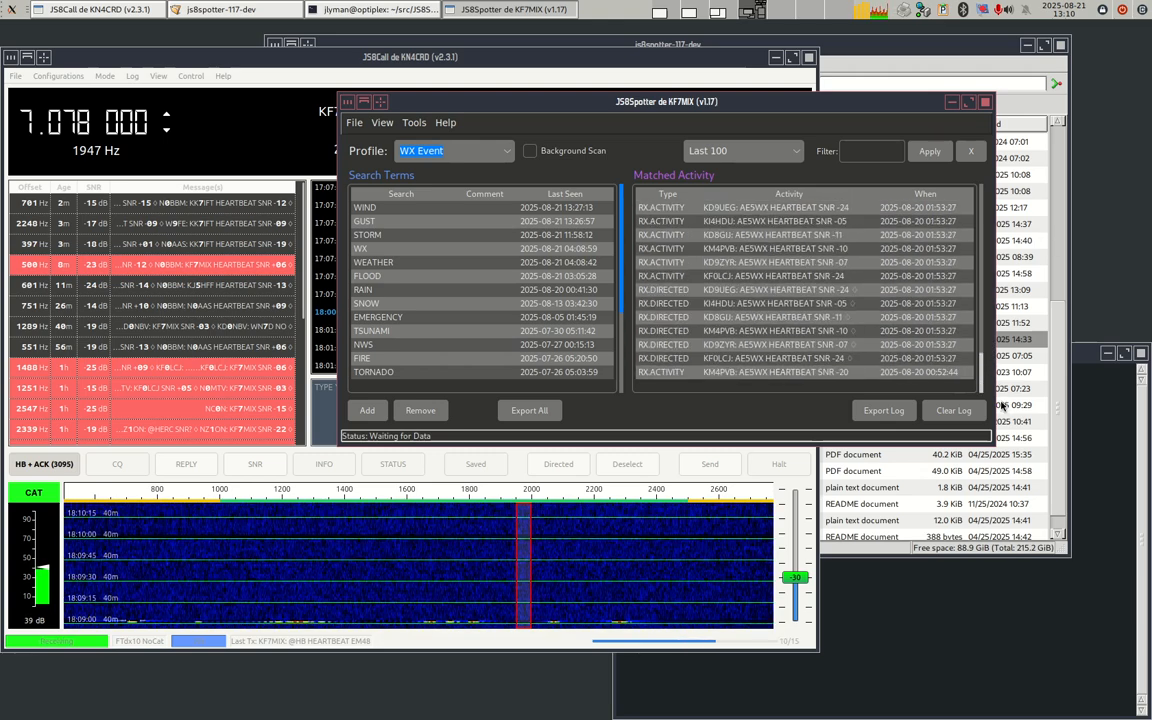
{"action": "double_click", "coordinate": [776, 318]}
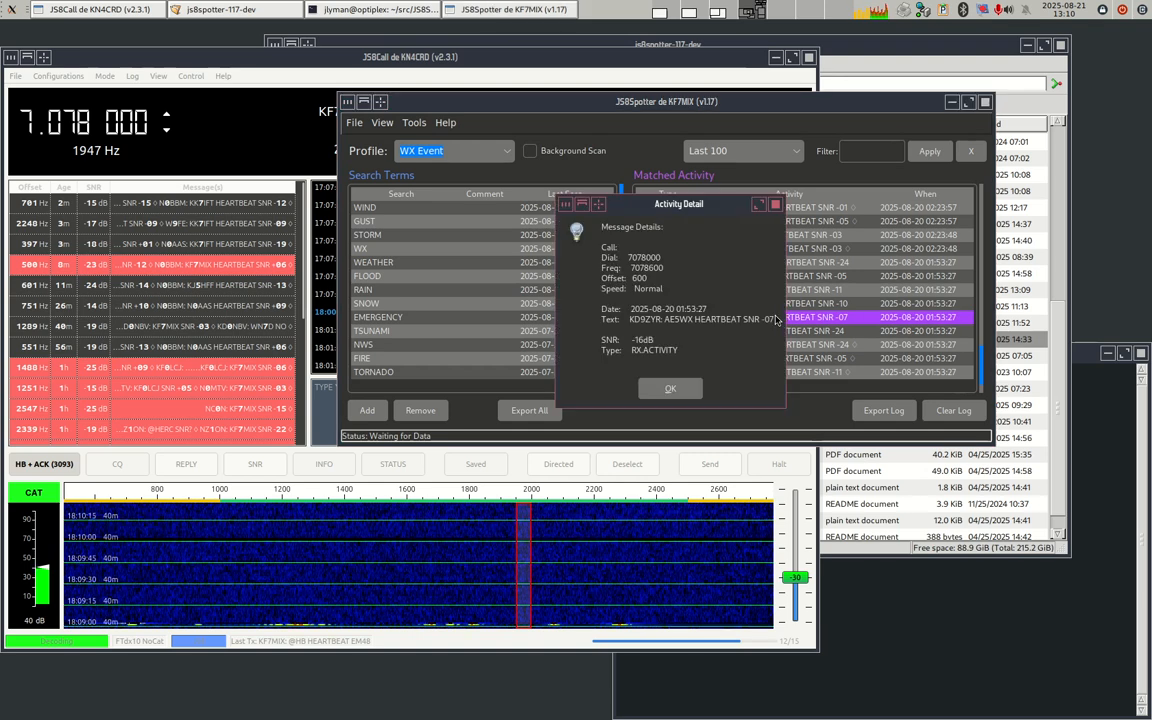
{"action": "left_click", "coordinate": [778, 207]}
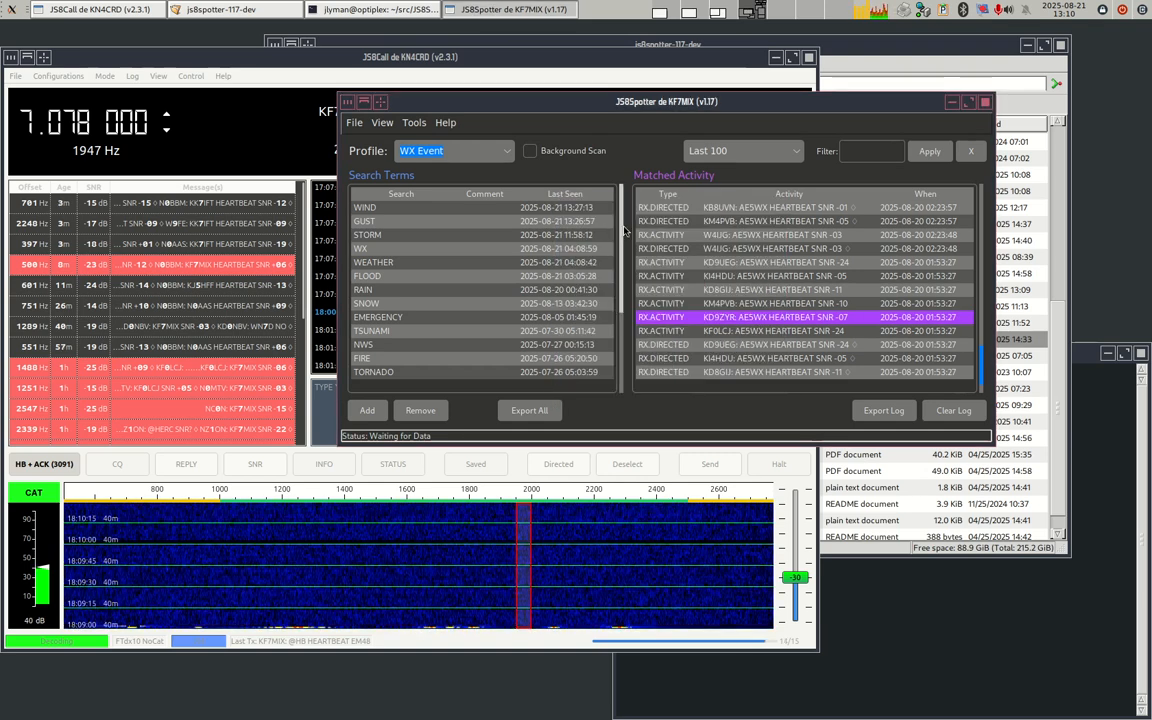
- Point out the WIND, STORM and WX search terms, review the EMERGENCY term's activity, and close its activity window
{"action": "left_click", "coordinate": [363, 210]}
{"action": "left_click", "coordinate": [364, 238]}
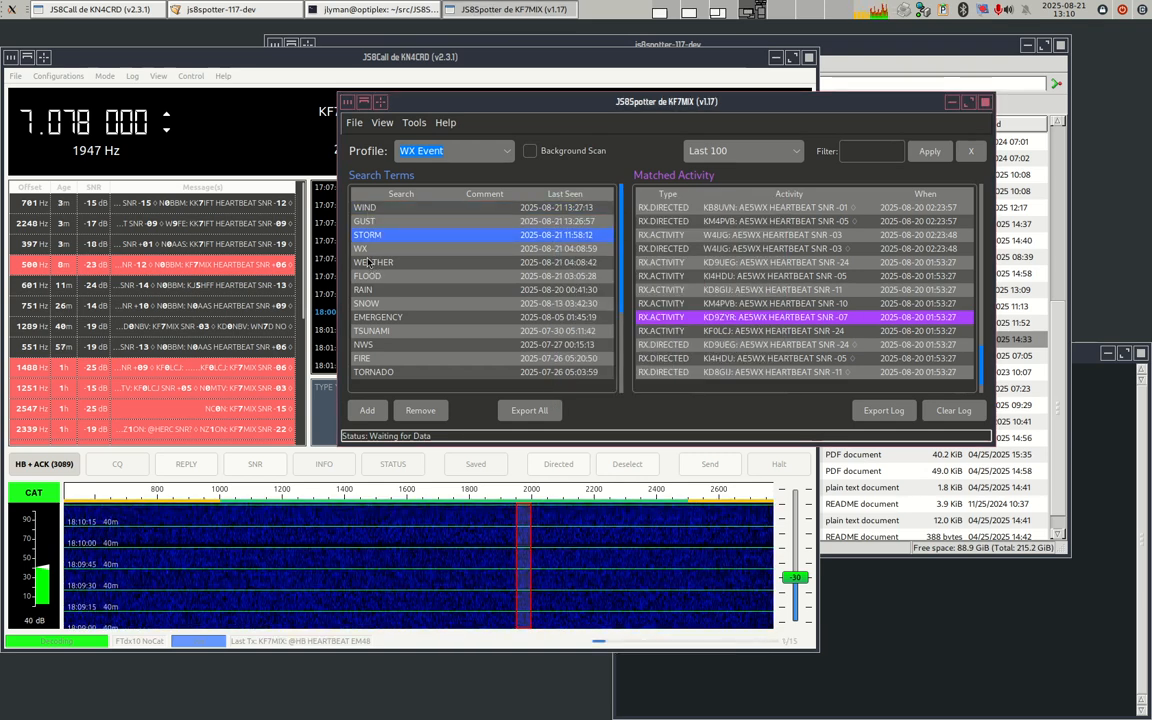
{"action": "left_click", "coordinate": [360, 249]}
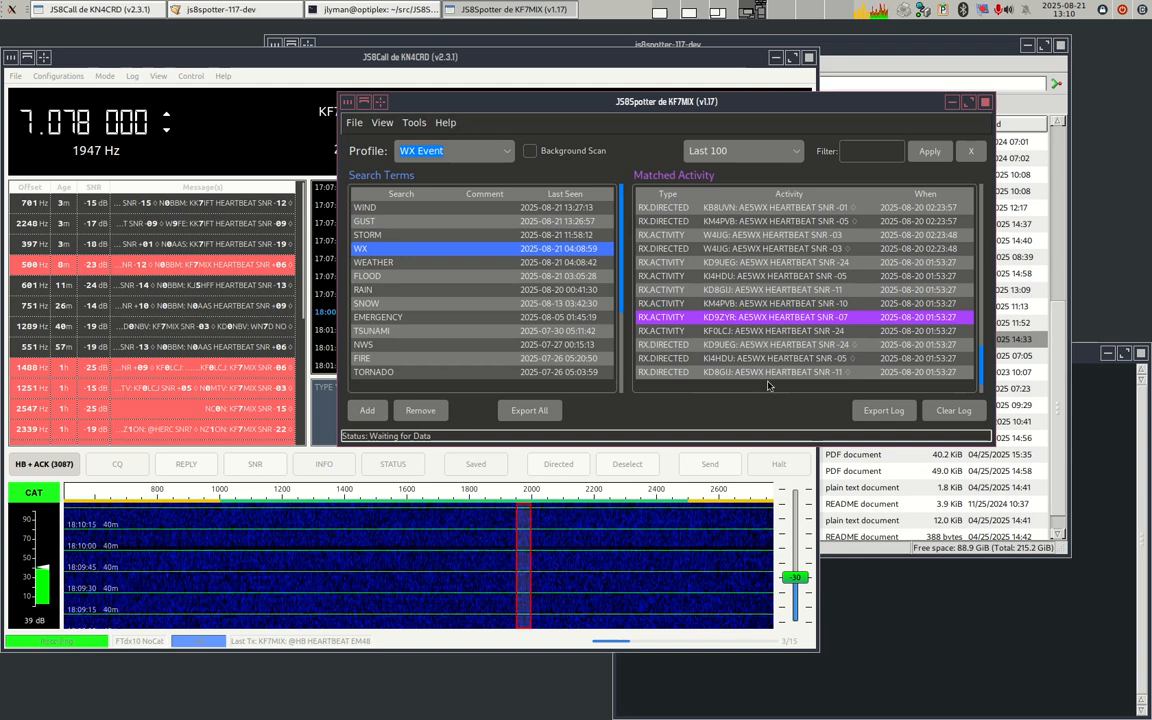
{"action": "double_click", "coordinate": [380, 319]}
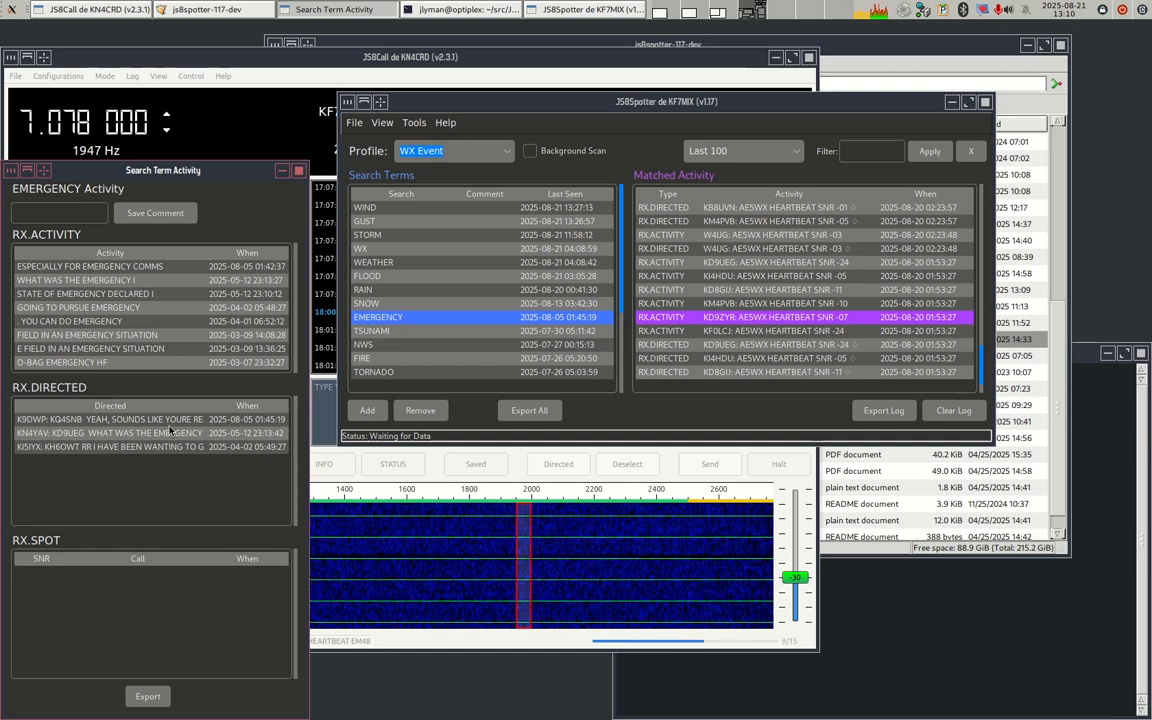
{"action": "left_click", "coordinate": [299, 172]}
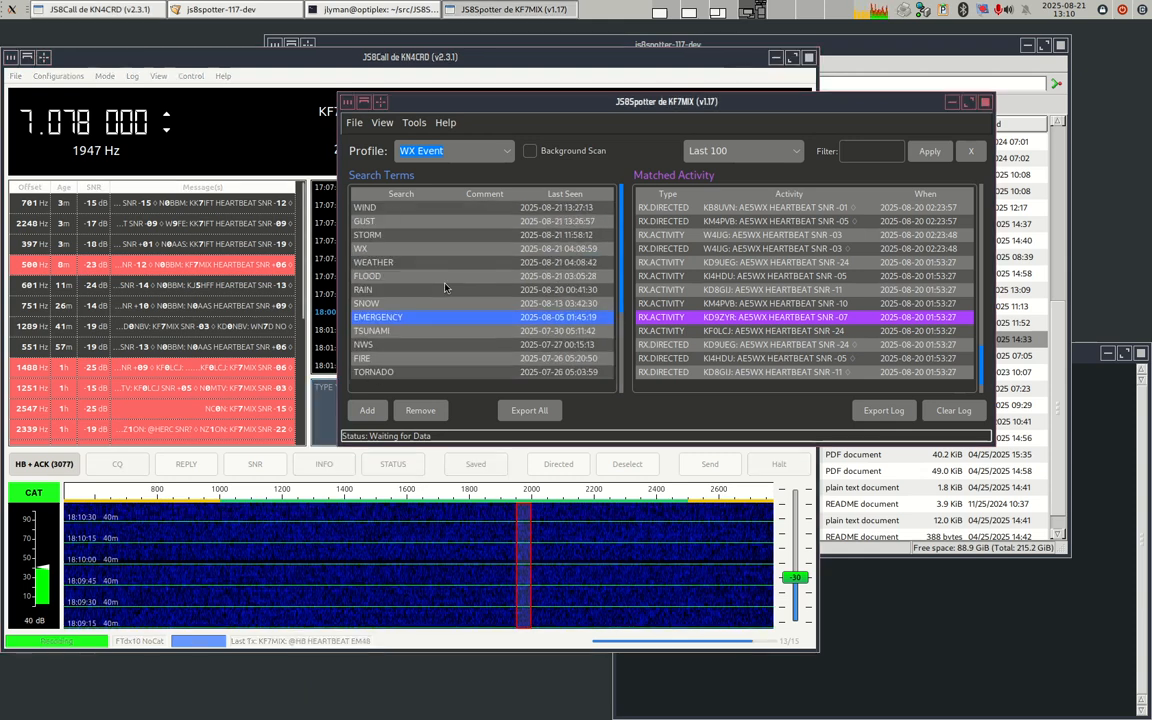
- Switch back to the Contacts profile and show the newest entries of its matched activity
{"action": "left_click", "coordinate": [445, 150]}
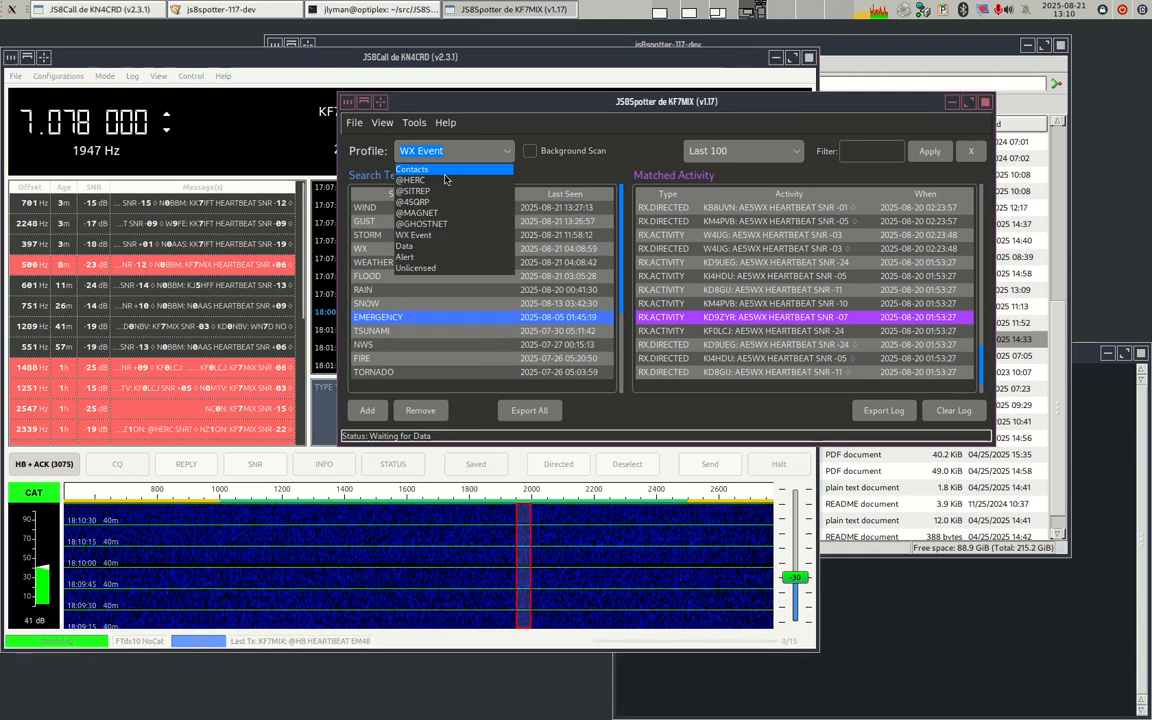
{"action": "left_click", "coordinate": [455, 169]}
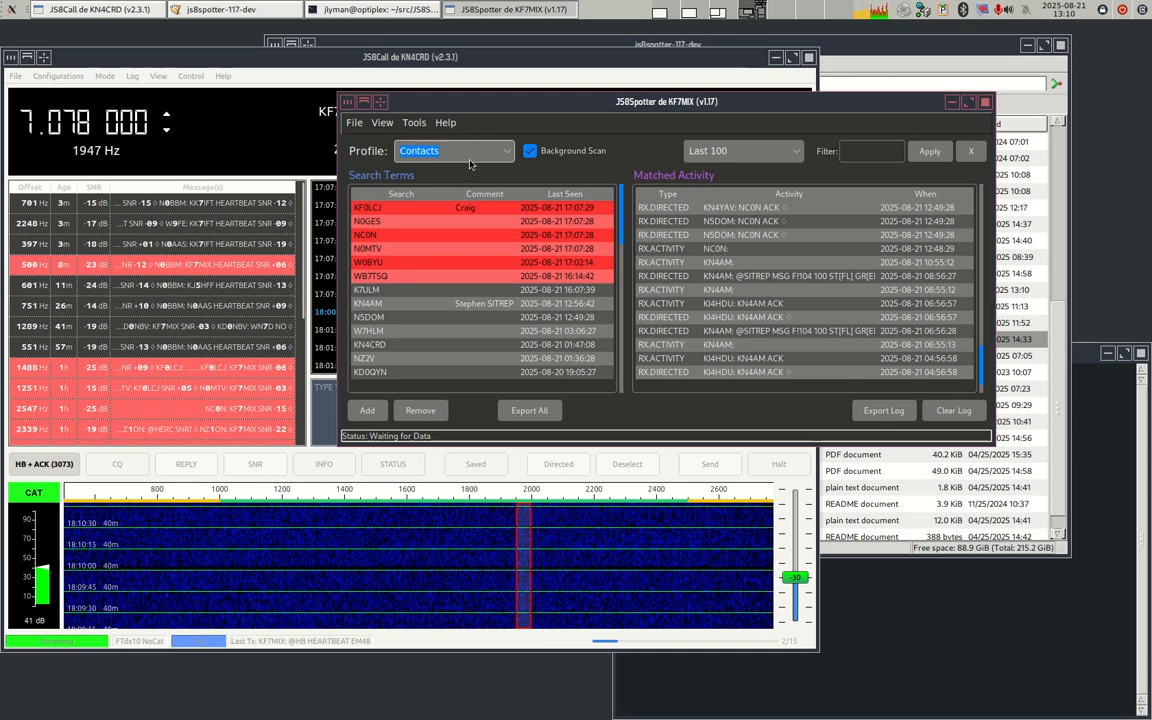
{"action": "left_click", "coordinate": [458, 150]}
{"action": "left_click", "coordinate": [461, 153]}
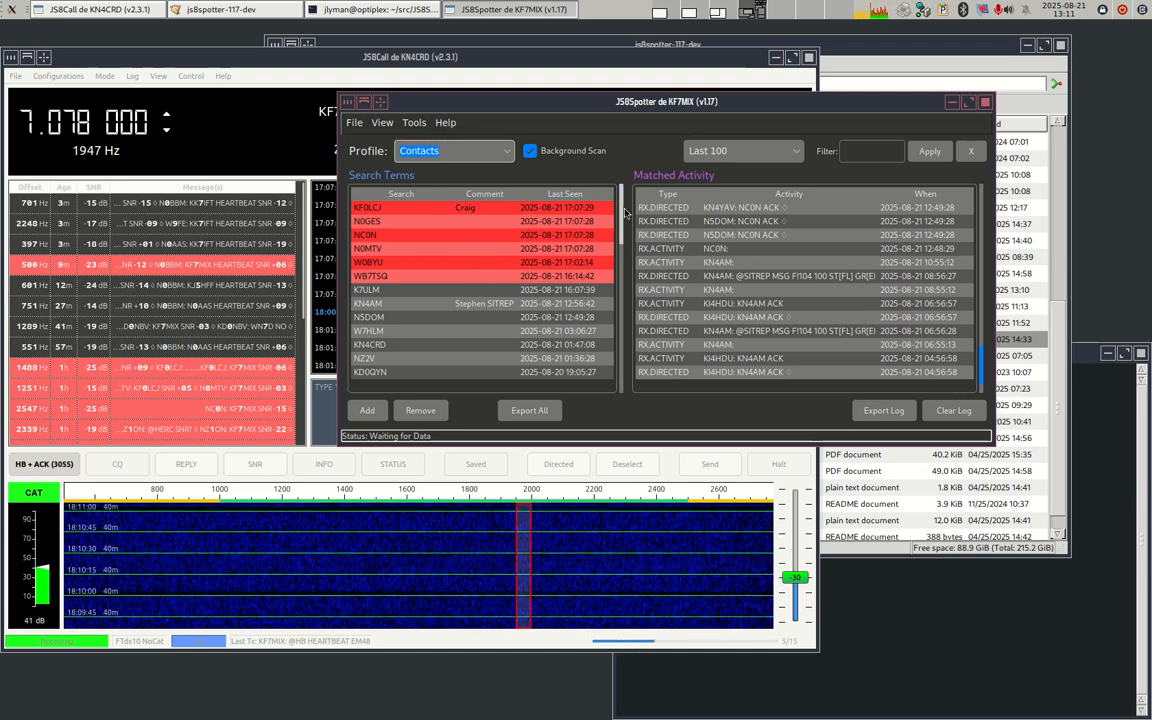
{"action": "left_click_drag", "start_coordinate": [626, 212], "coordinate": [631, 160]}
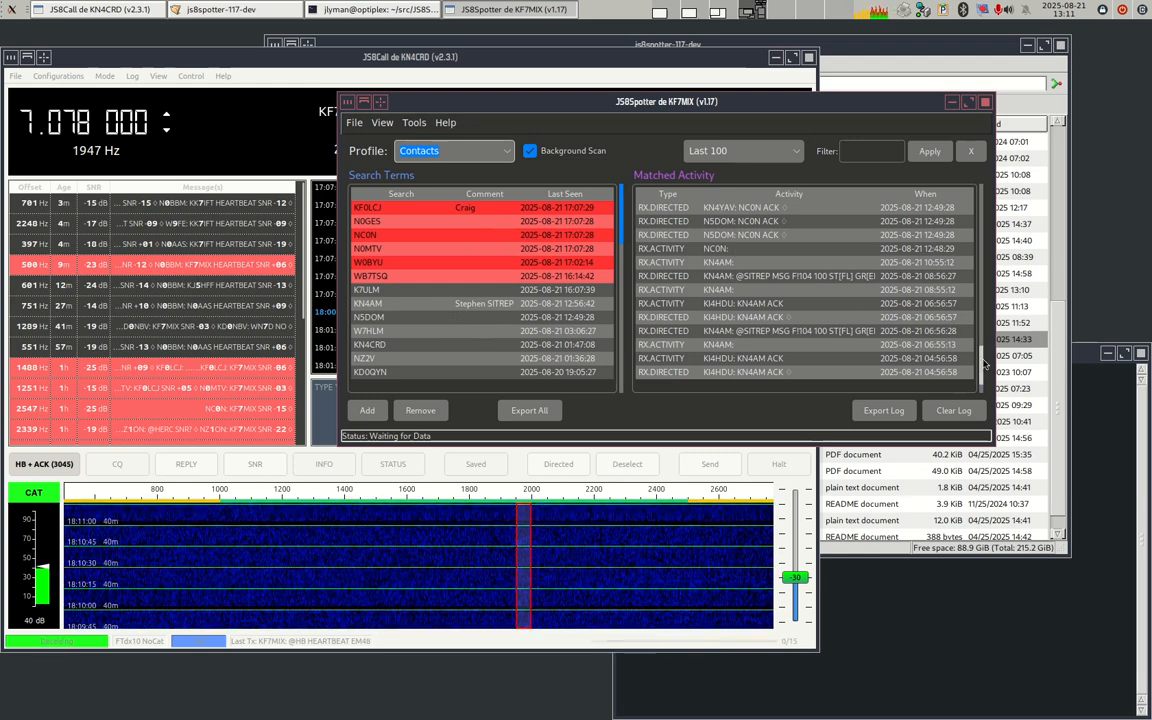
{"action": "left_click_drag", "start_coordinate": [984, 366], "coordinate": [981, 192]}
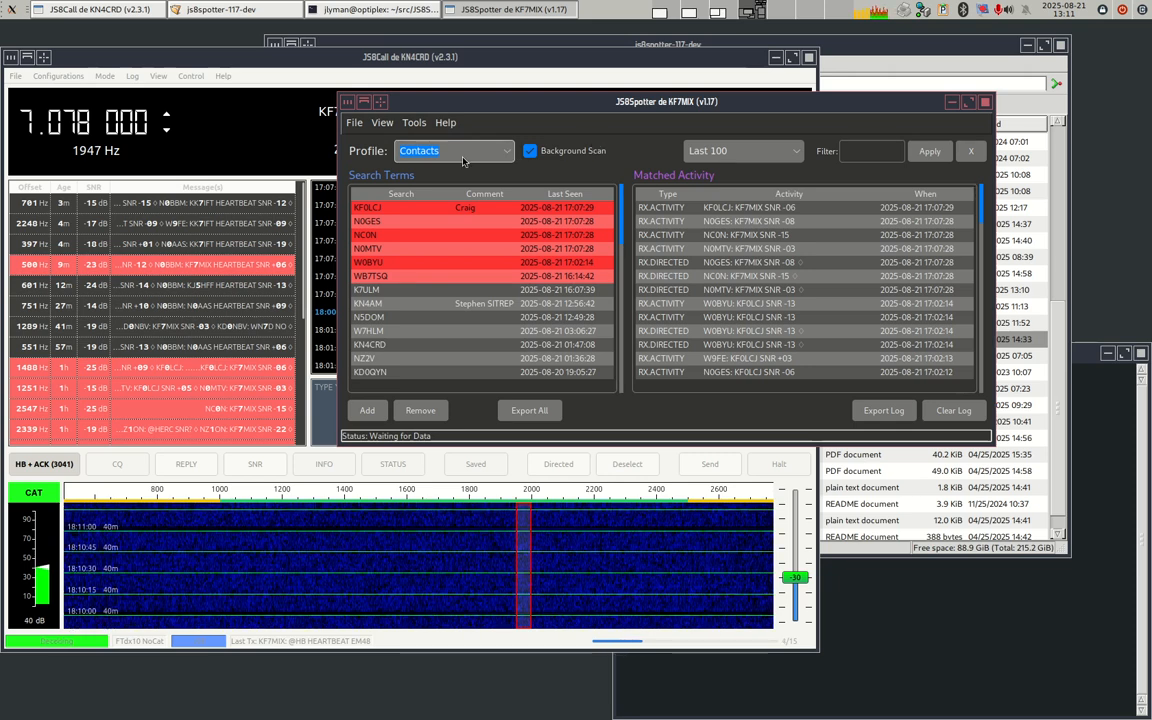
- Move the JS8Spotter window aside and bring the JS8Call window to the front
{"action": "left_click", "coordinate": [410, 123]}
{"action": "left_click", "coordinate": [406, 124]}
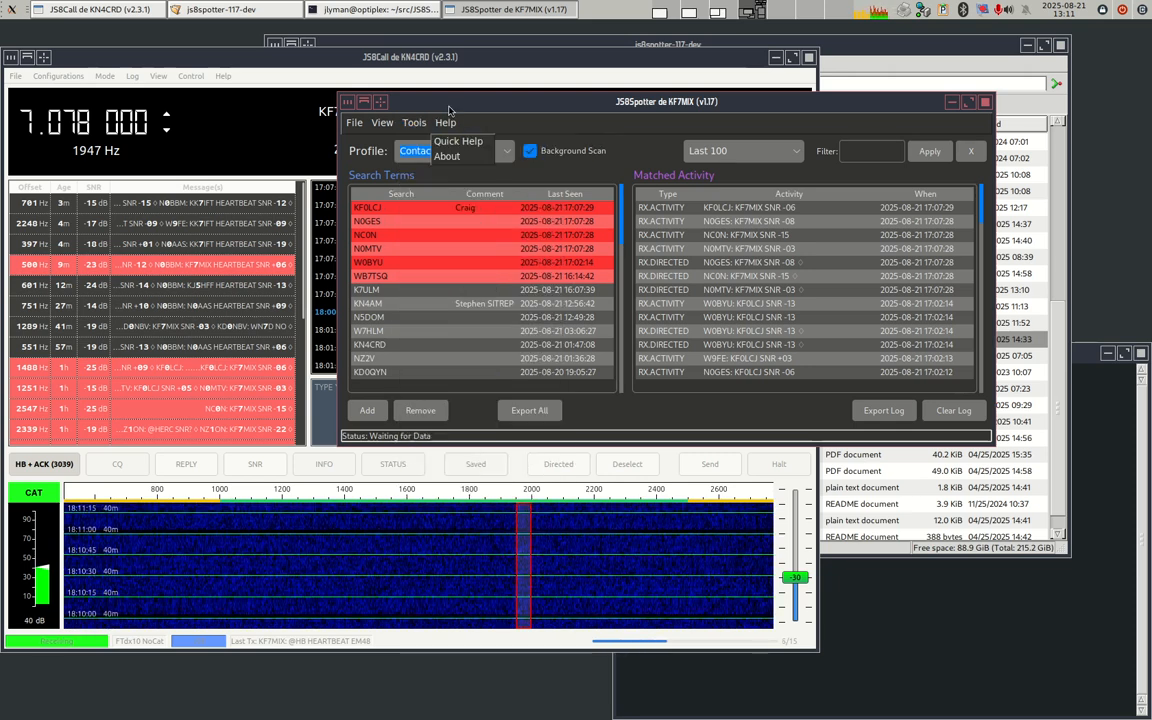
{"action": "left_click_drag", "start_coordinate": [448, 108], "coordinate": [516, 195]}
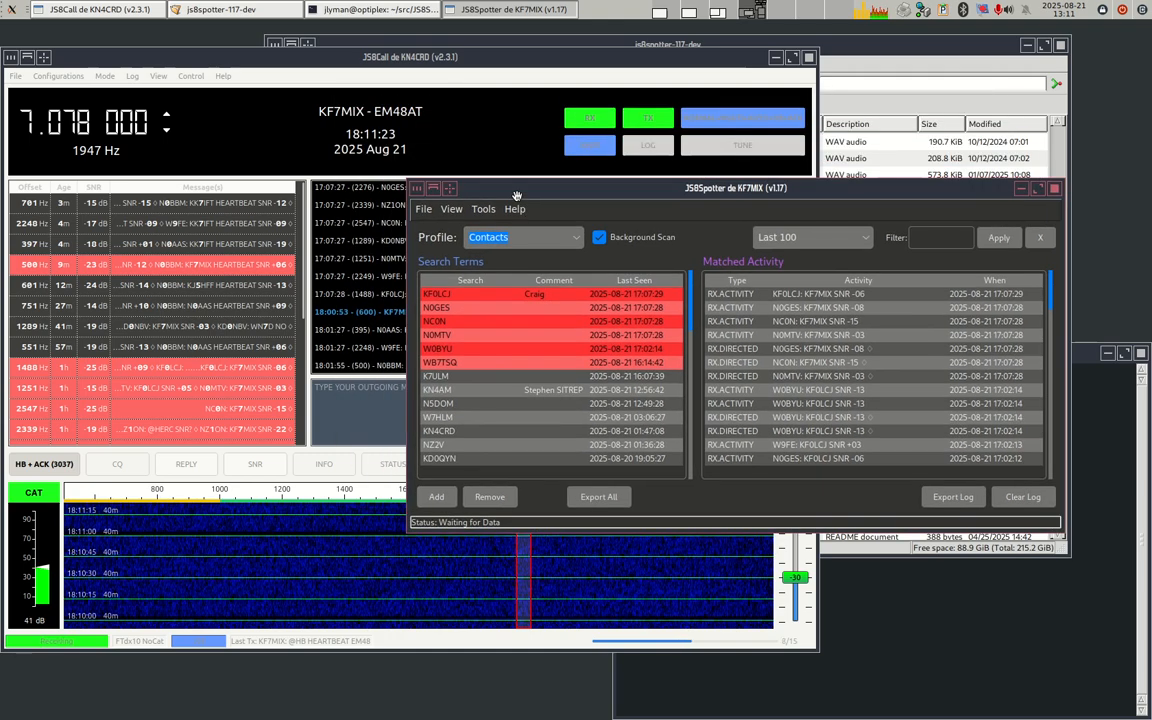
{"action": "left_click", "coordinate": [430, 113]}
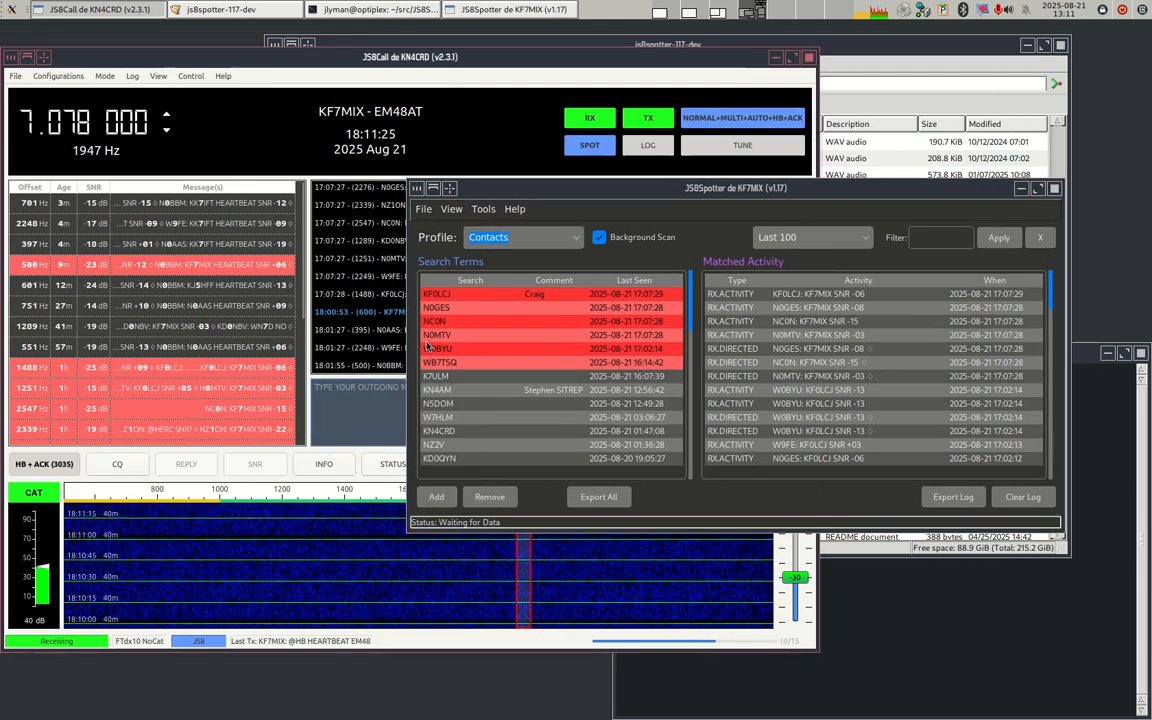
{"action": "left_click", "coordinate": [376, 410]}
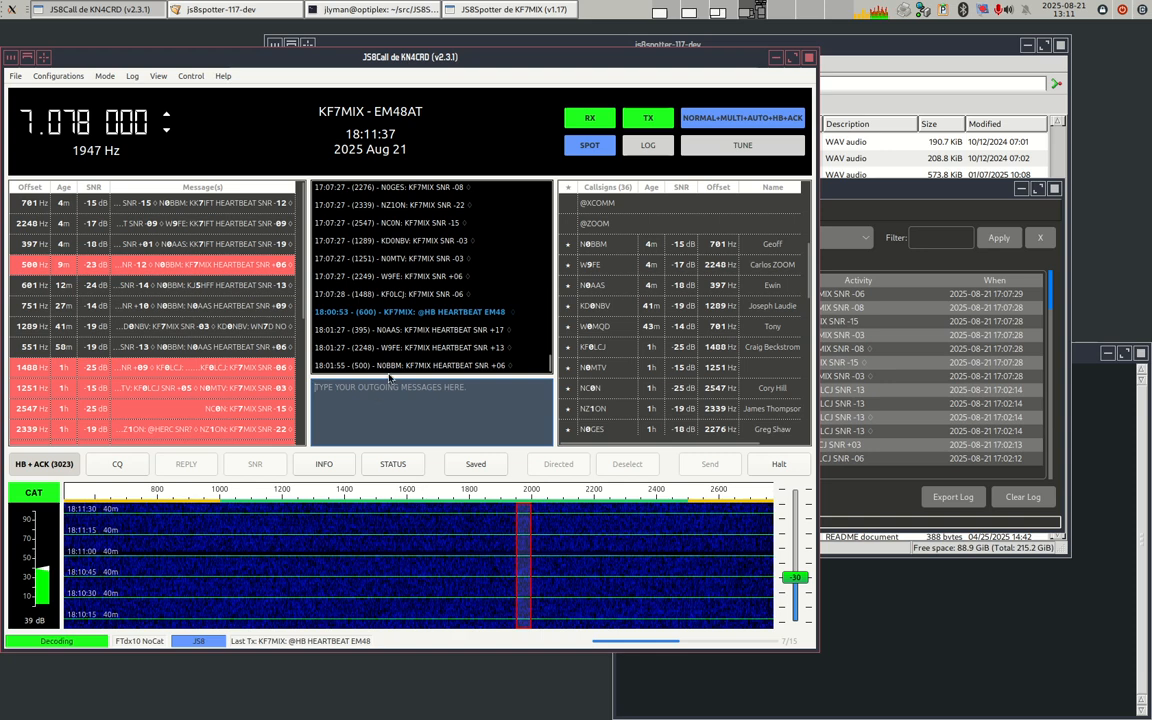
- Review the station details and station messages in the JS8Call general settings and close the settings
{"action": "key", "text": "F2"}
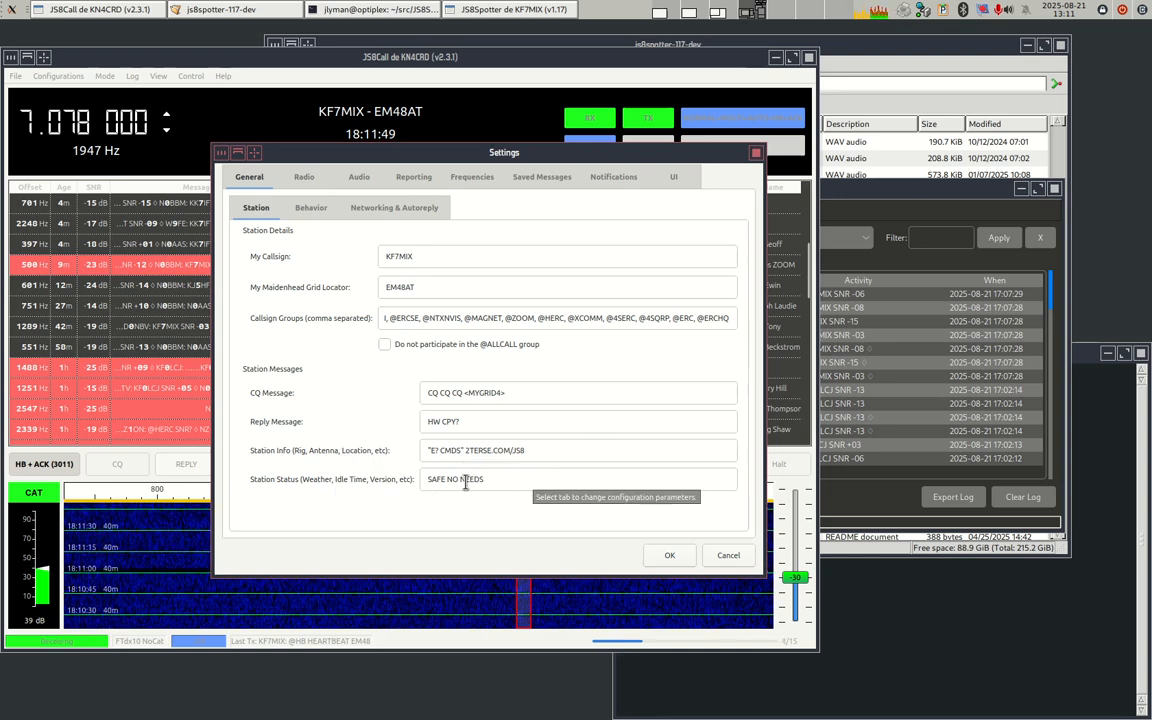
{"action": "left_click", "coordinate": [427, 288]}
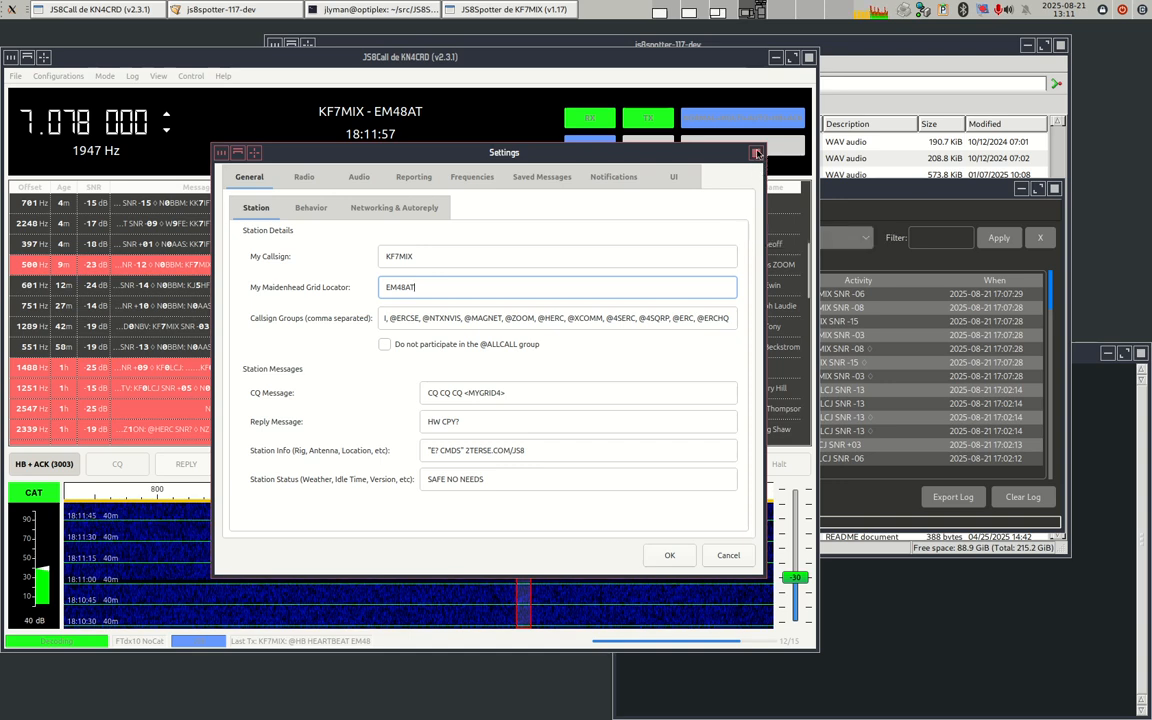
{"action": "left_click", "coordinate": [756, 154]}
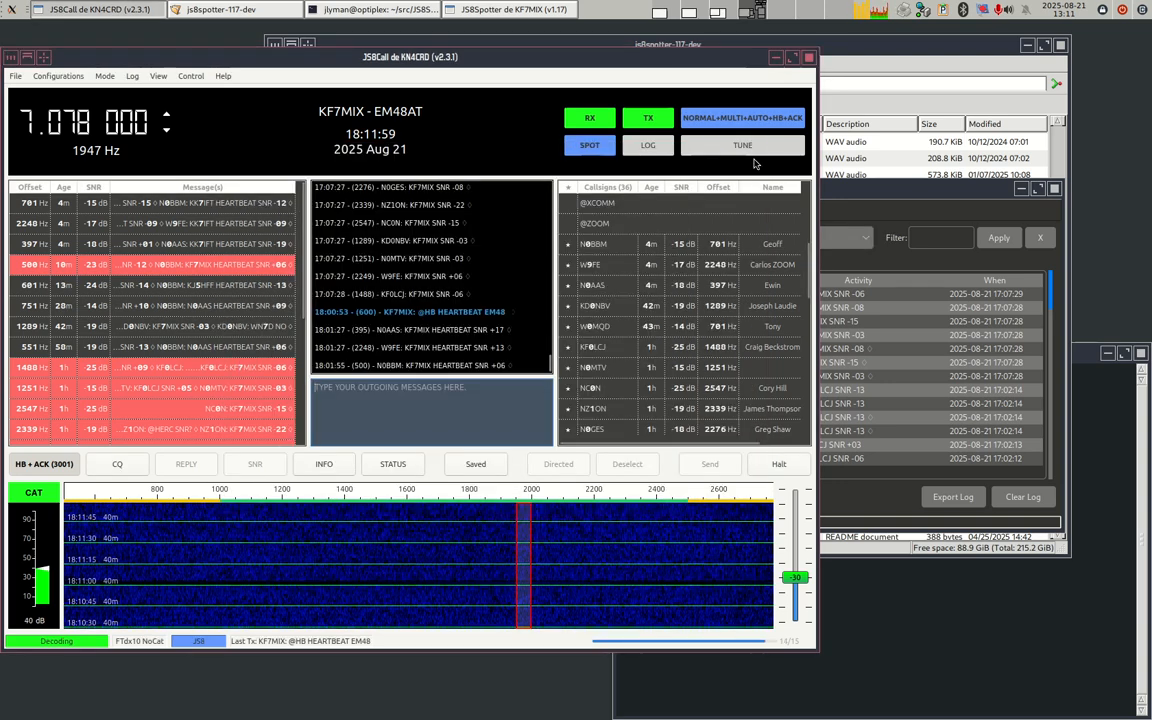
- Return to JS8Spotter, open the Expect auto-reply system, and move its window up to show the whole list
{"action": "left_click", "coordinate": [985, 190]}
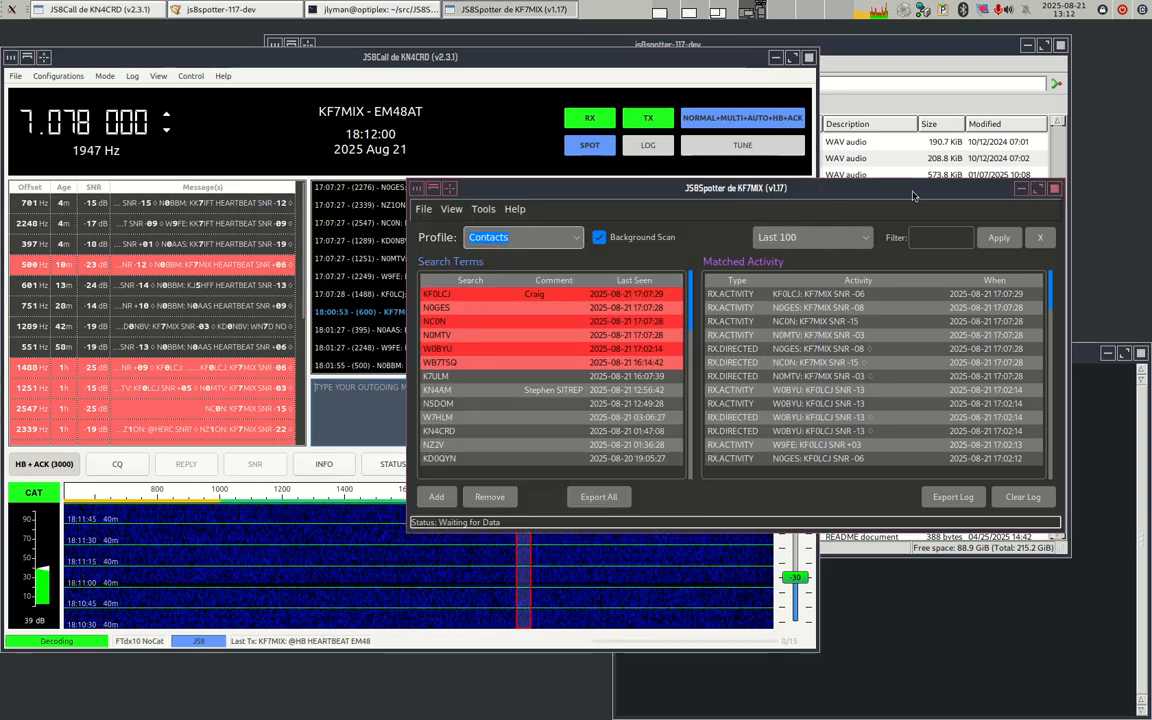
{"action": "left_click", "coordinate": [483, 209]}
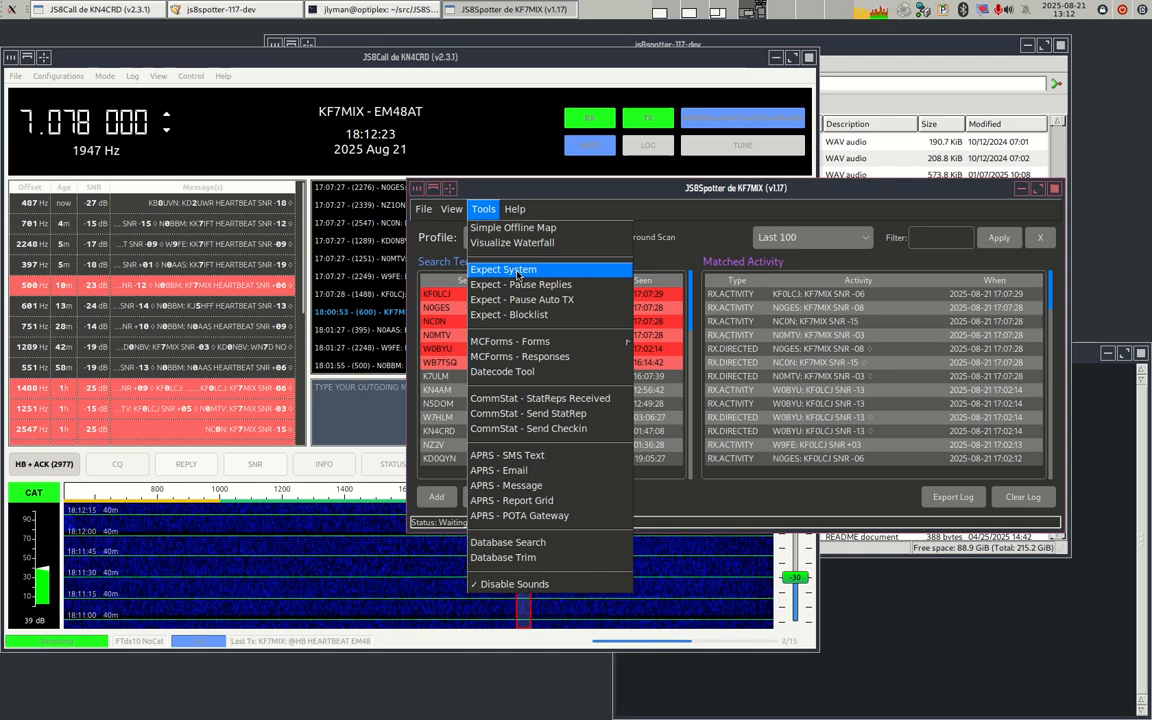
{"action": "left_click", "coordinate": [517, 270]}
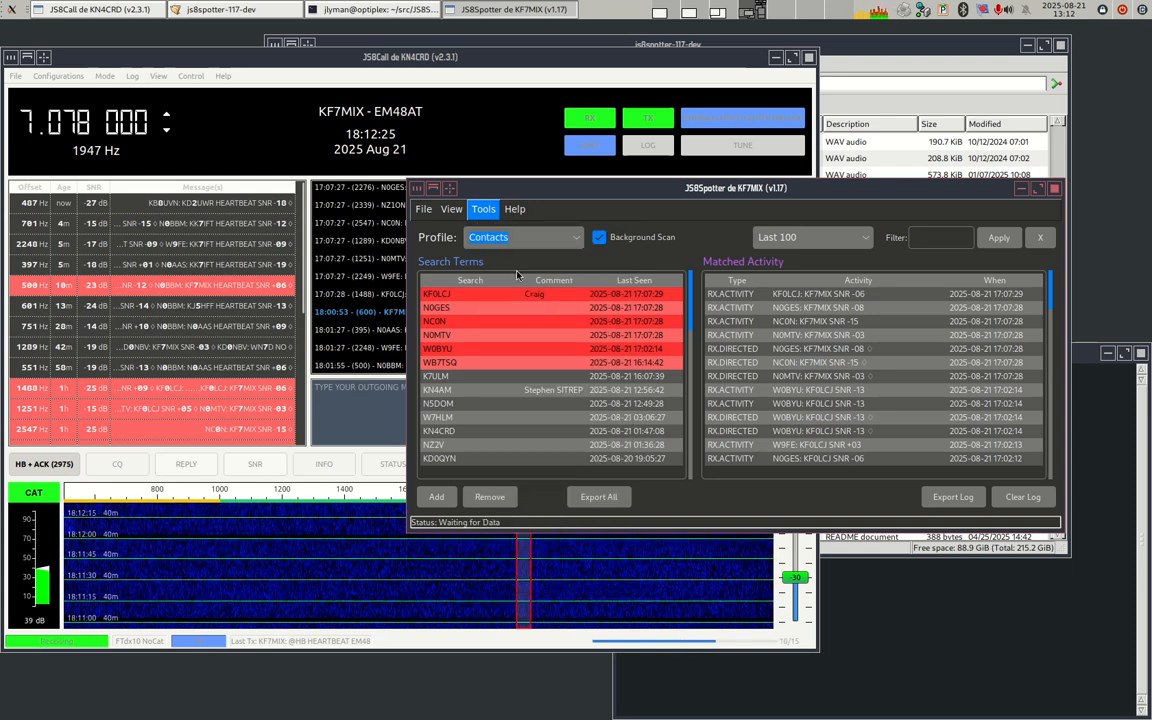
{"action": "left_click_drag", "start_coordinate": [448, 386], "coordinate": [611, 153]}
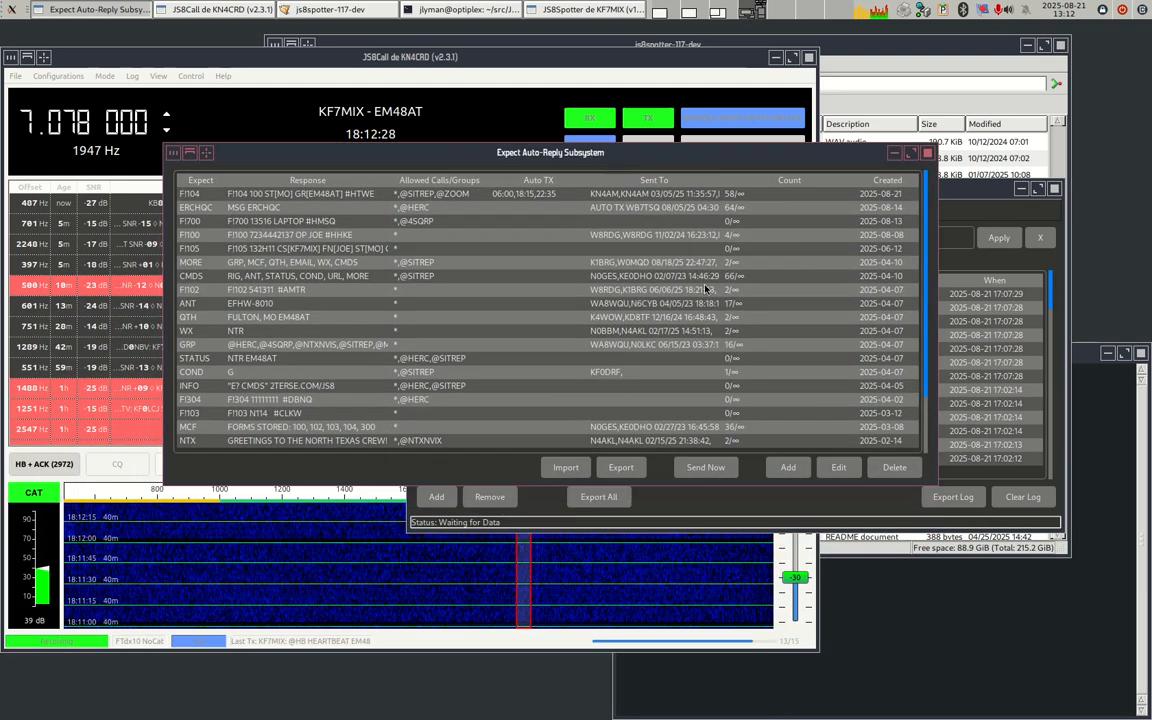
- Start a new Expect entry with TEST as the text to expect and IT WORKED as the response
{"action": "left_click", "coordinate": [786, 469]}
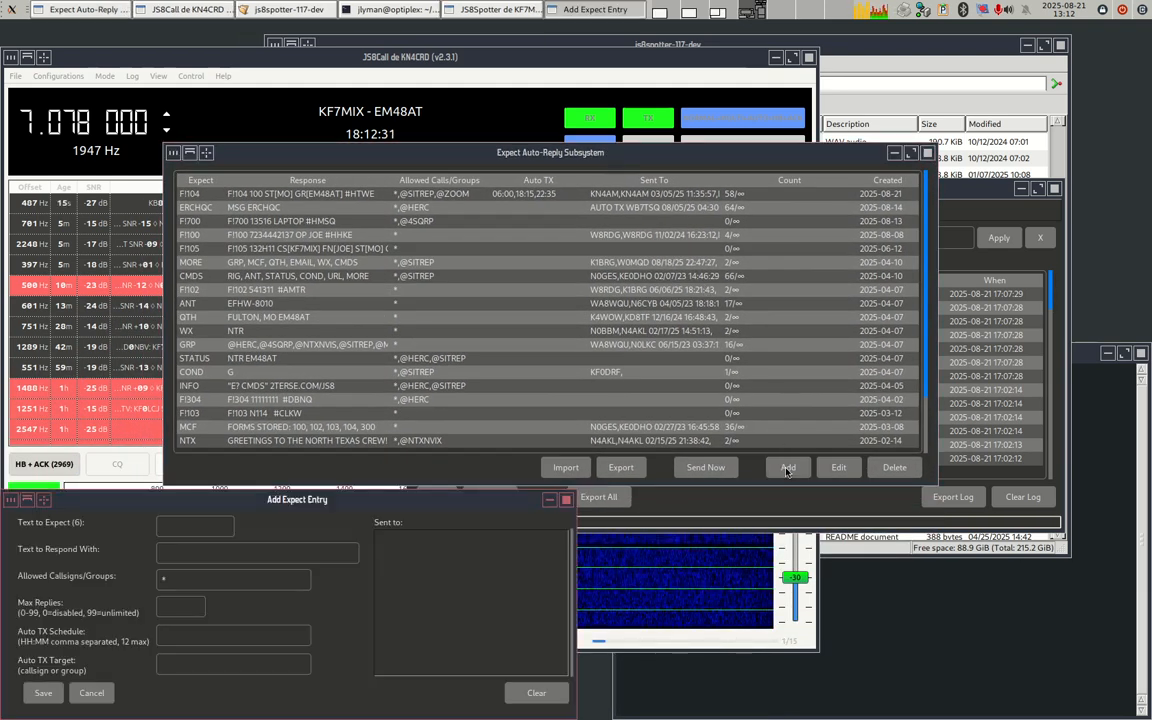
{"action": "left_click_drag", "start_coordinate": [300, 499], "coordinate": [522, 347]}
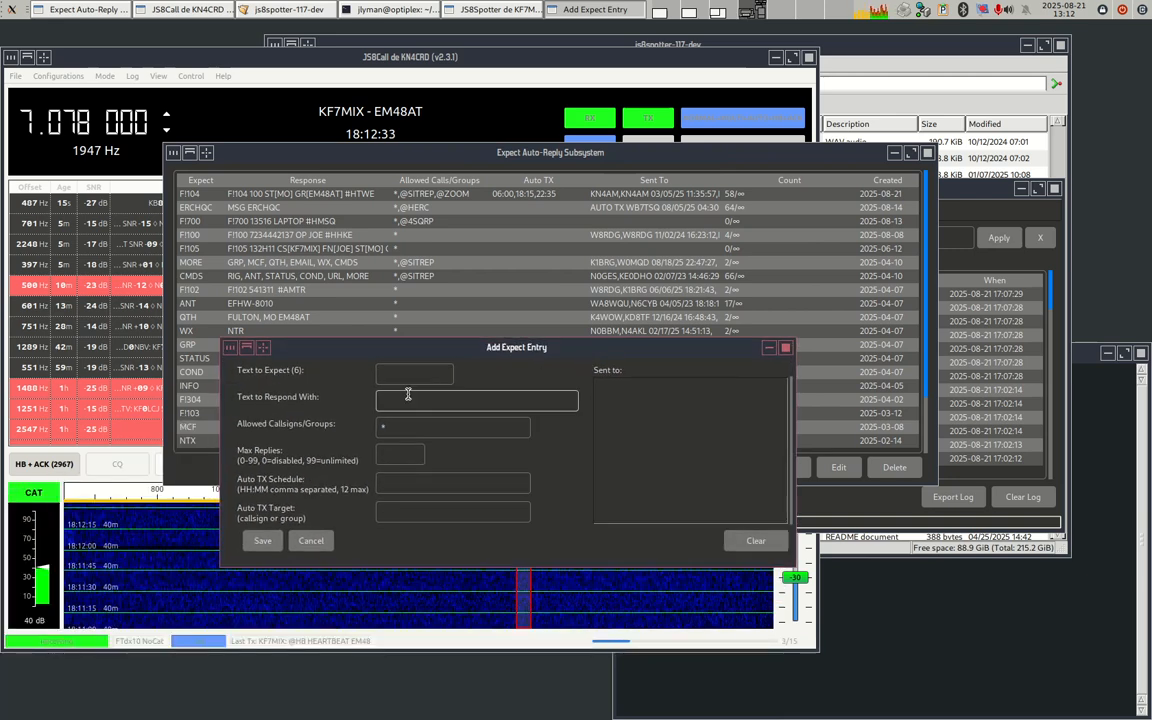
{"action": "left_click", "coordinate": [411, 374]}
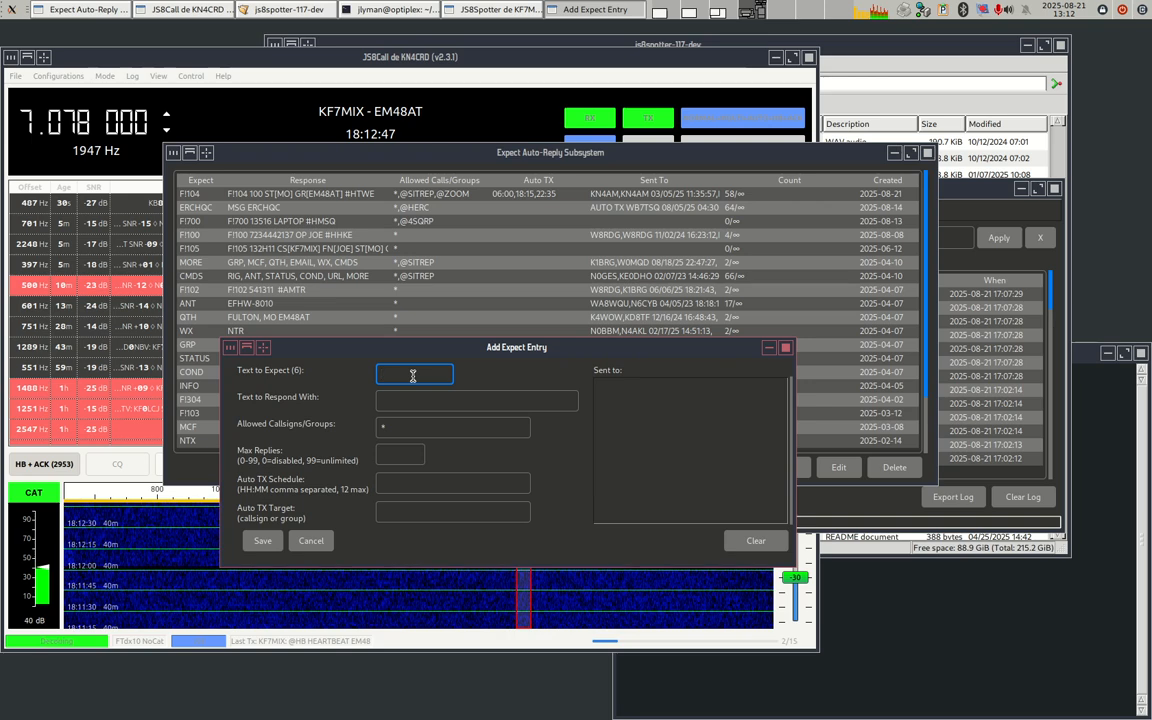
{"action": "type", "text": "test"}
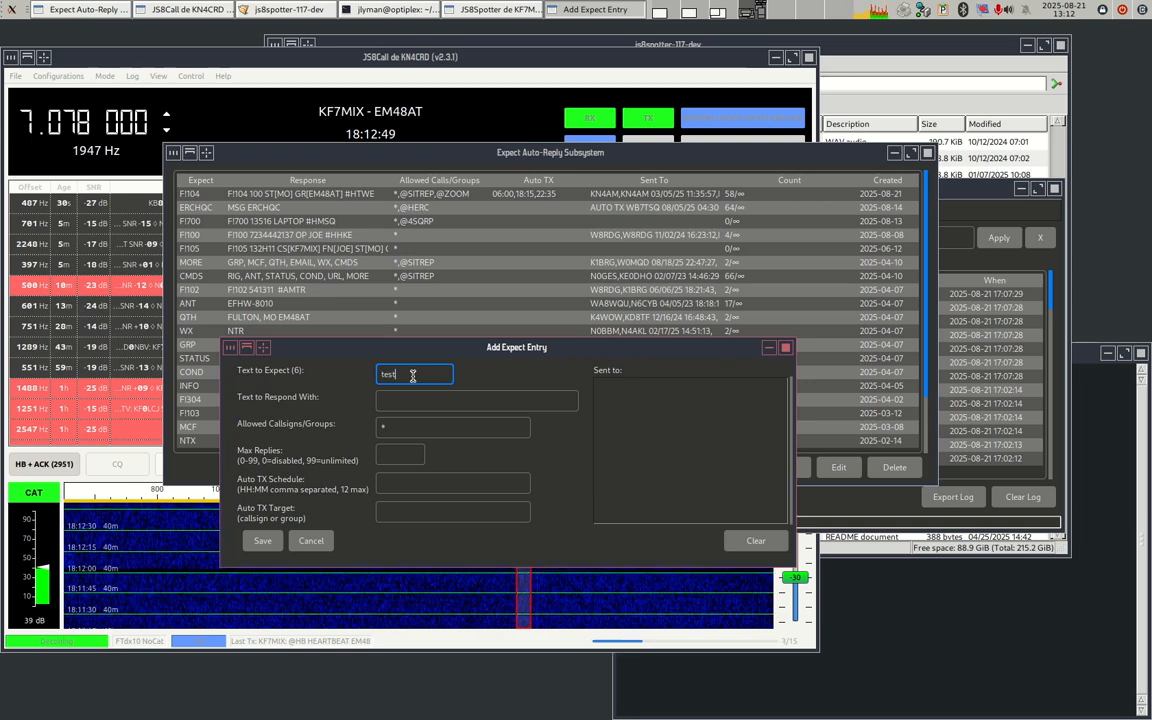
{"action": "key", "text": "Tab"}
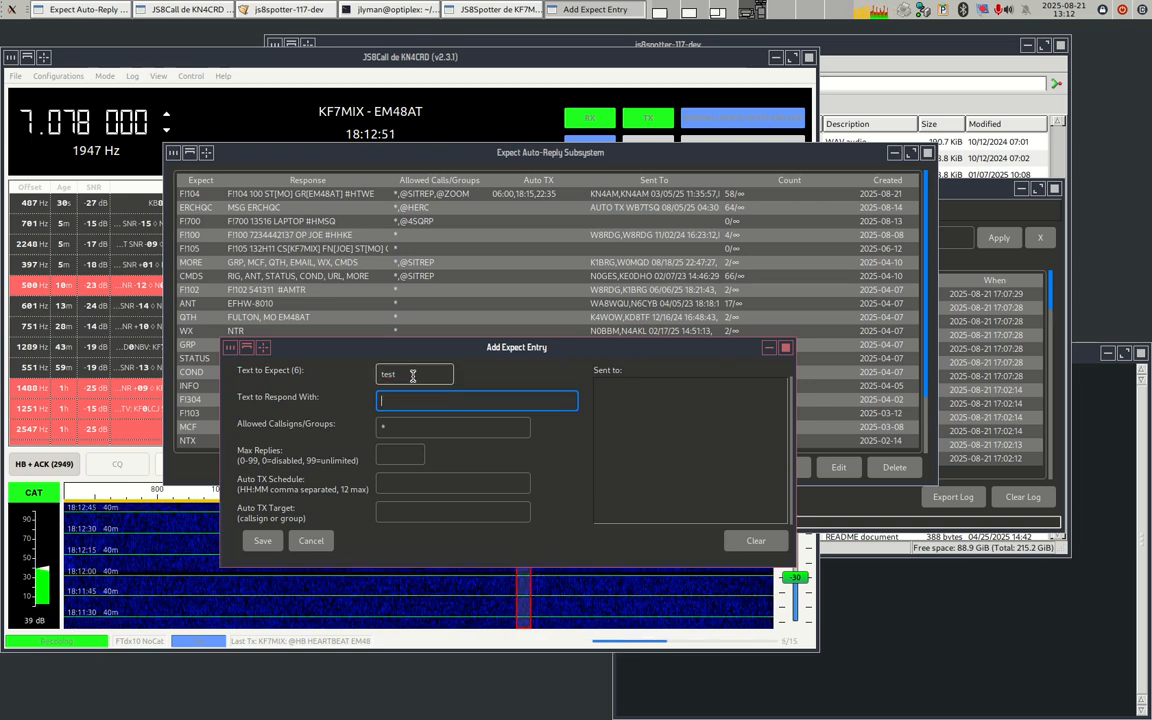
{"action": "key", "text": "shift+Tab"}
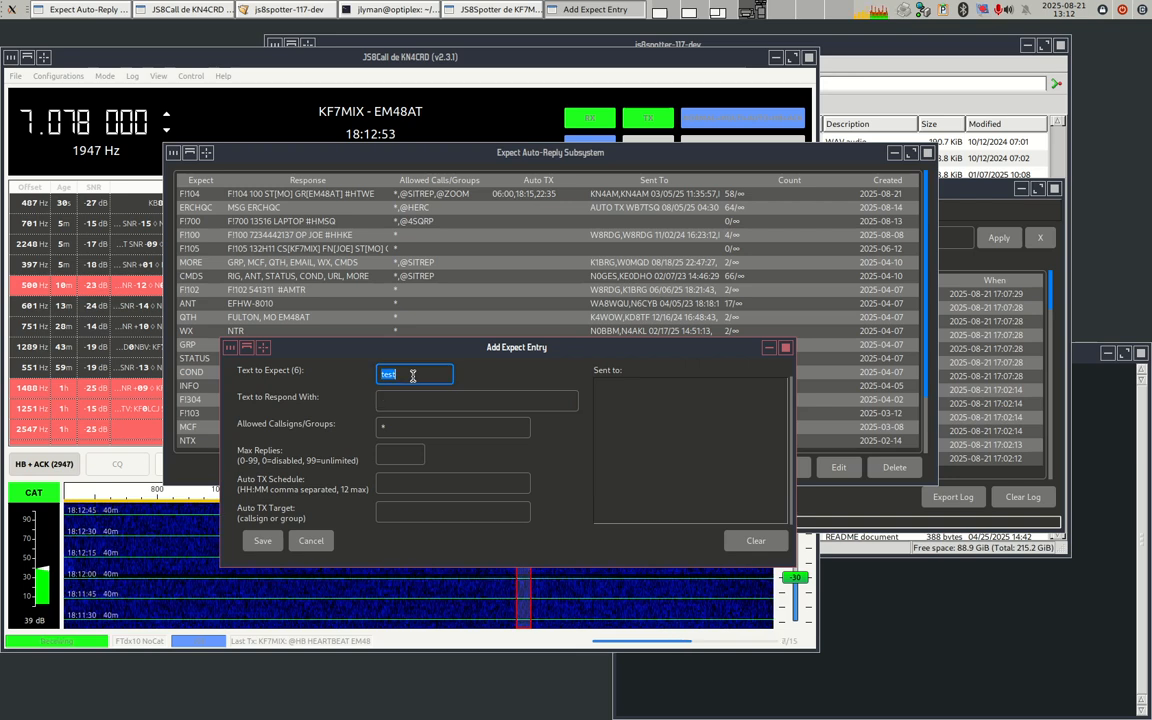
{"action": "type", "text": "TEST"}
{"action": "key", "text": "Tab"}
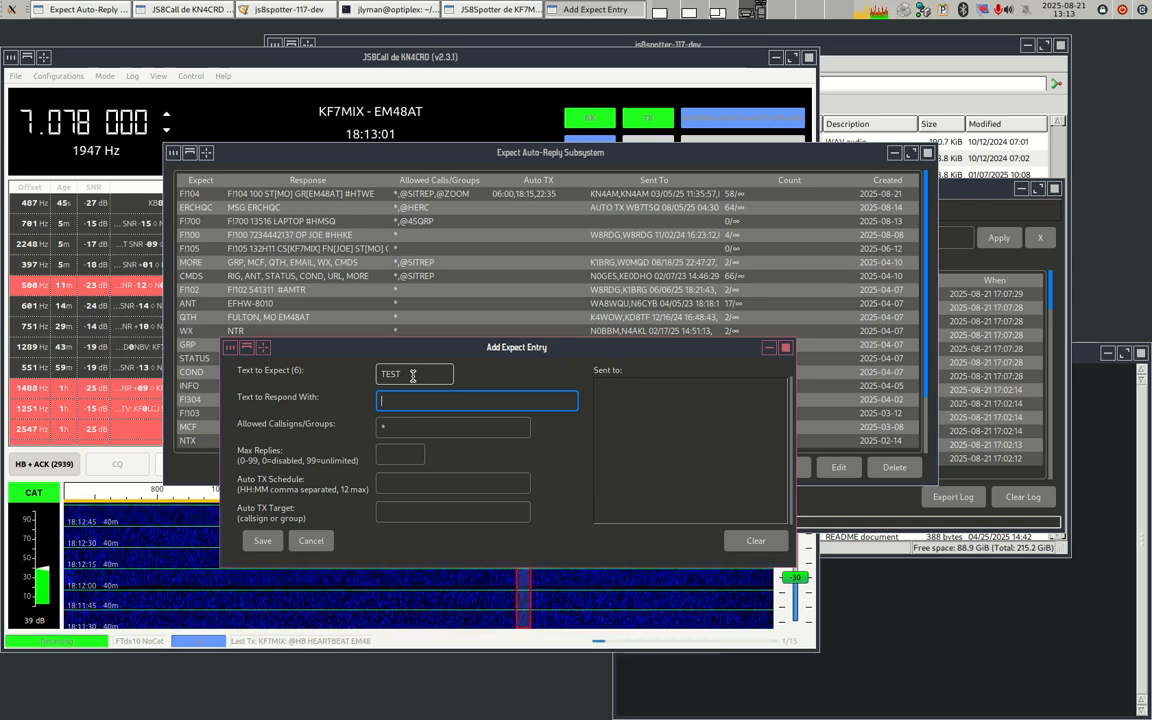
{"action": "type", "text": "IT"}
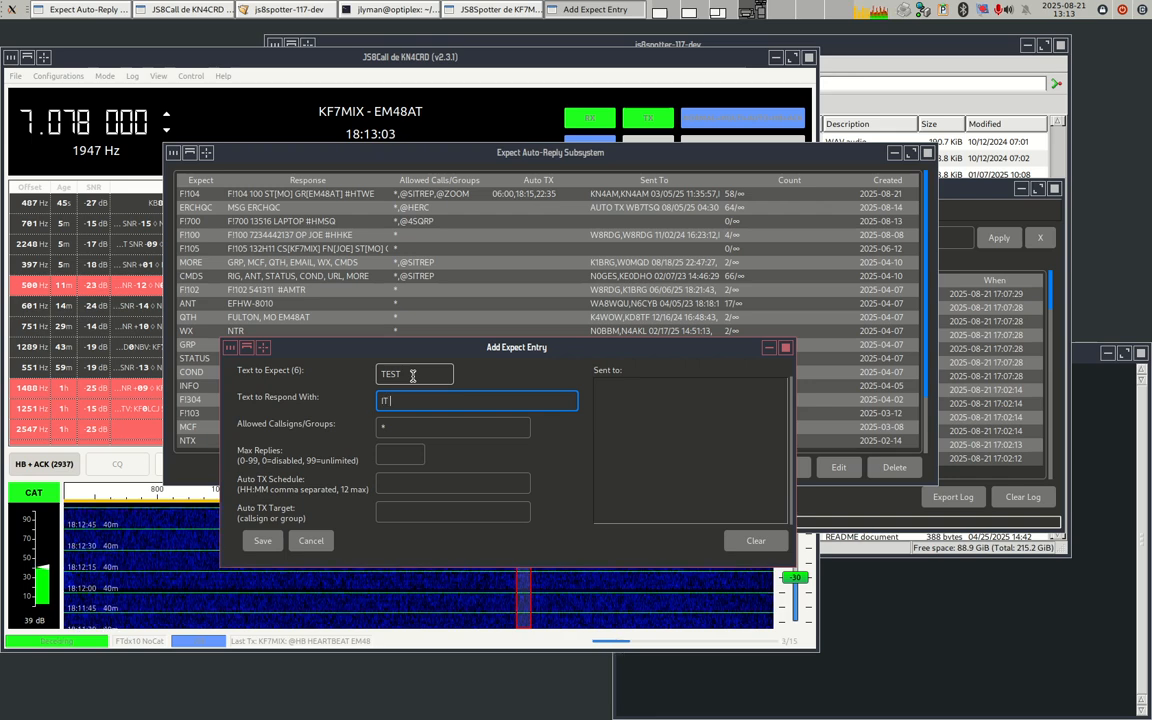
{"action": "type", "text": " WORKED"}
{"action": "left_click", "coordinate": [406, 428]}
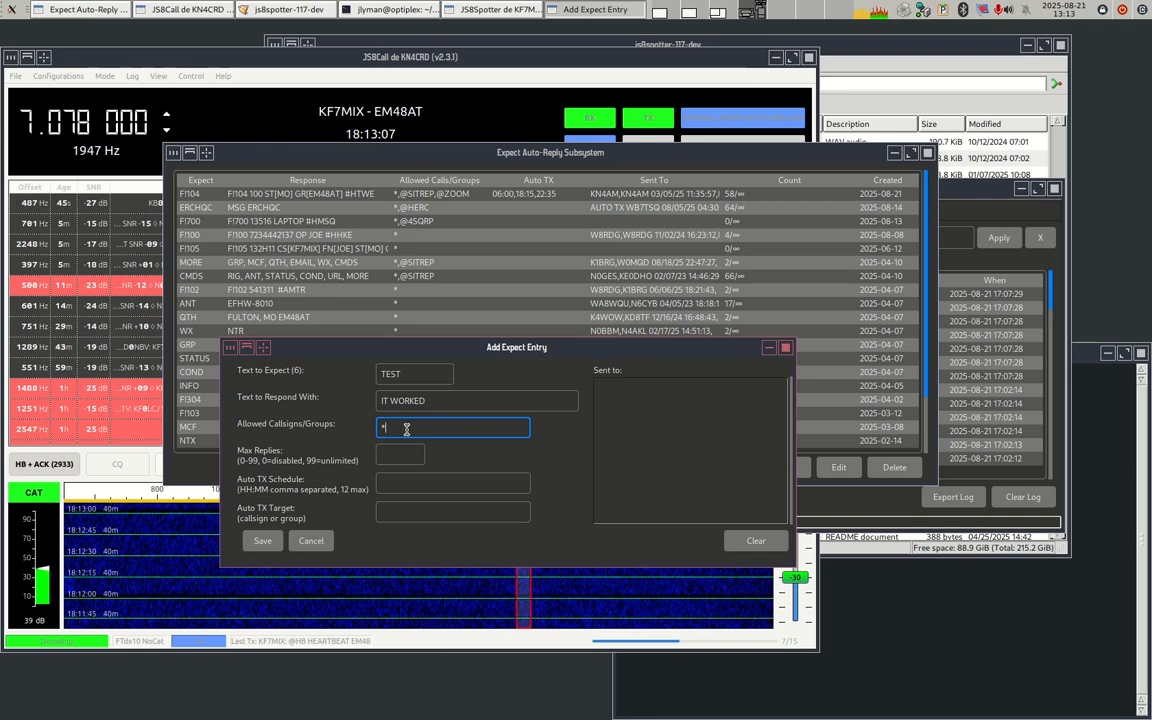
{"action": "type", "text": ","}
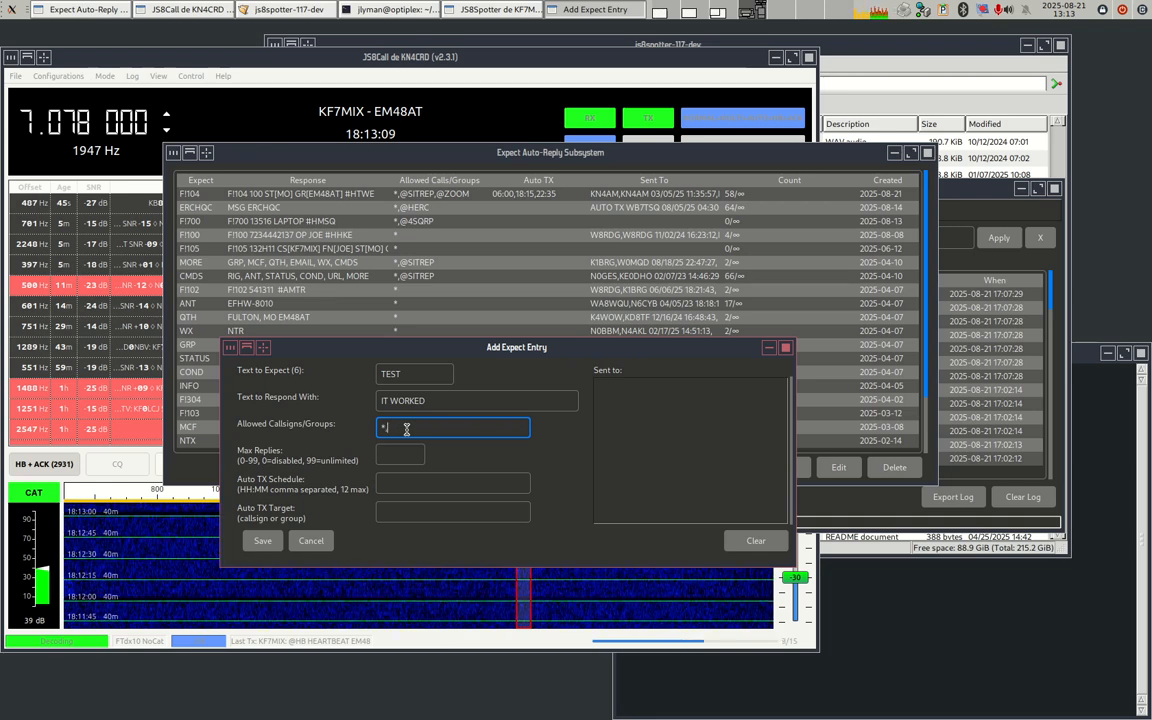
{"action": "type", "text": "@HERC"}
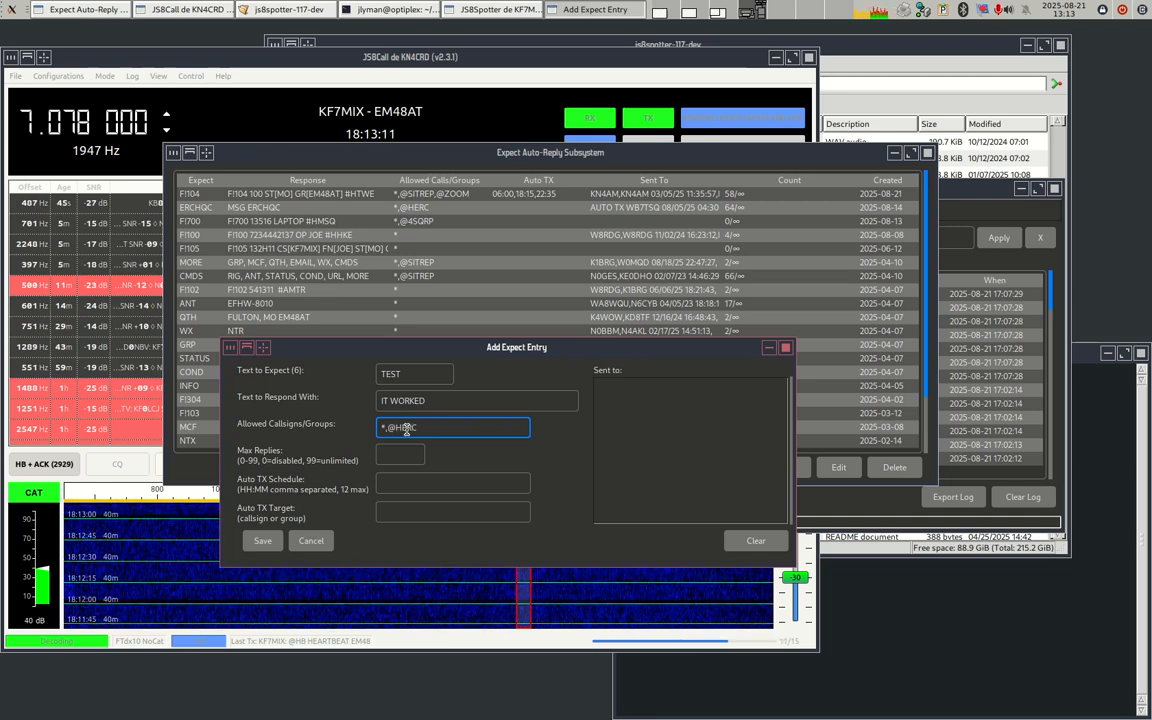
{"action": "key", "text": "BackSpace"}
{"action": "key", "text": "BackSpace"}
{"action": "key", "text": "BackSpace"}
{"action": "key", "text": "BackSpace"}
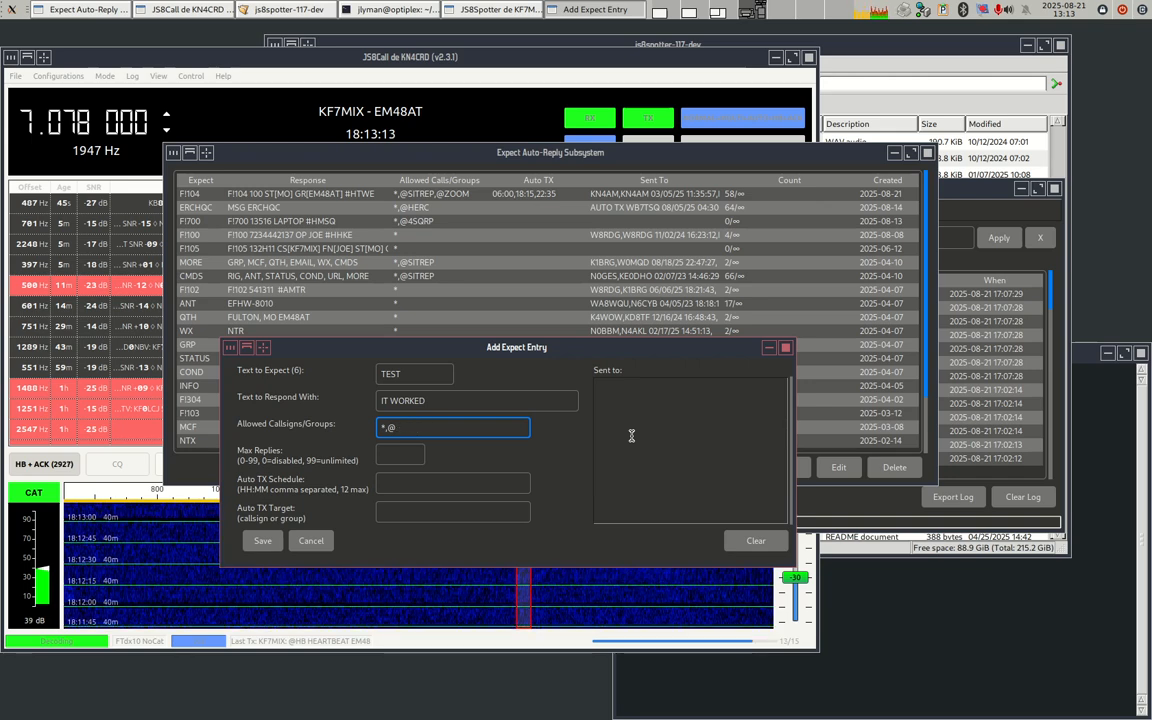
{"action": "type", "text": "SITREP"}
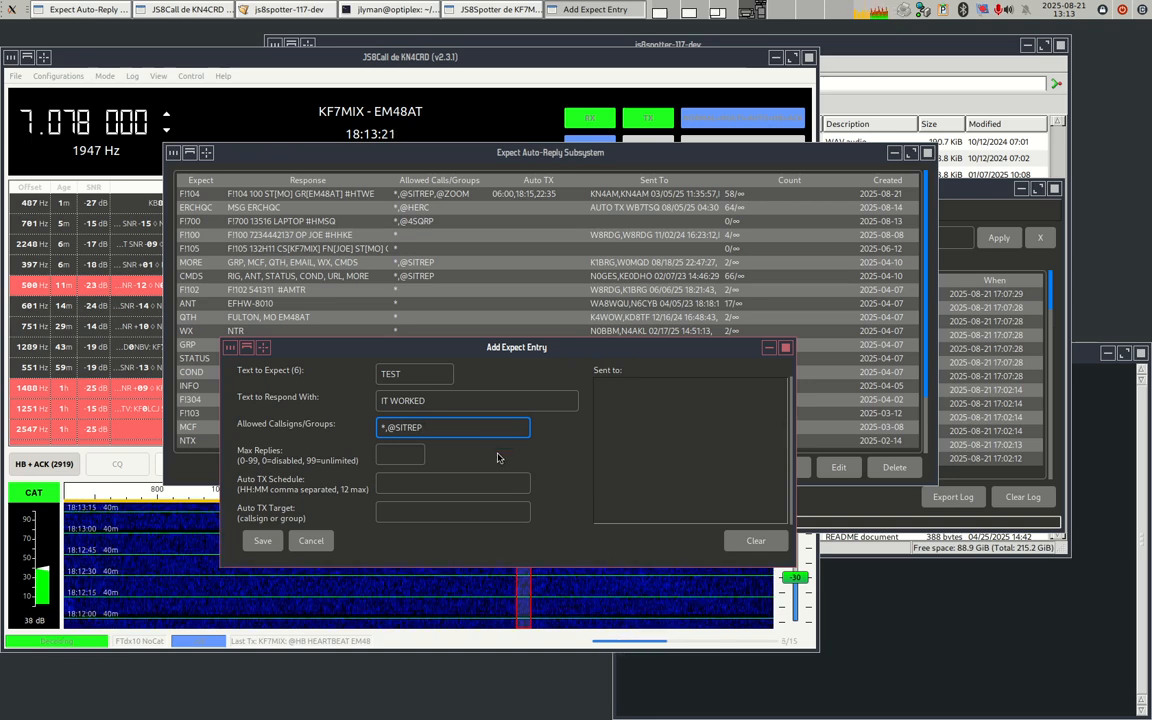
- Set the entry's maximum replies to 99 for unlimited replies
{"action": "left_click", "coordinate": [414, 452]}
{"action": "type", "text": "99"}
{"action": "key", "text": "Tab"}
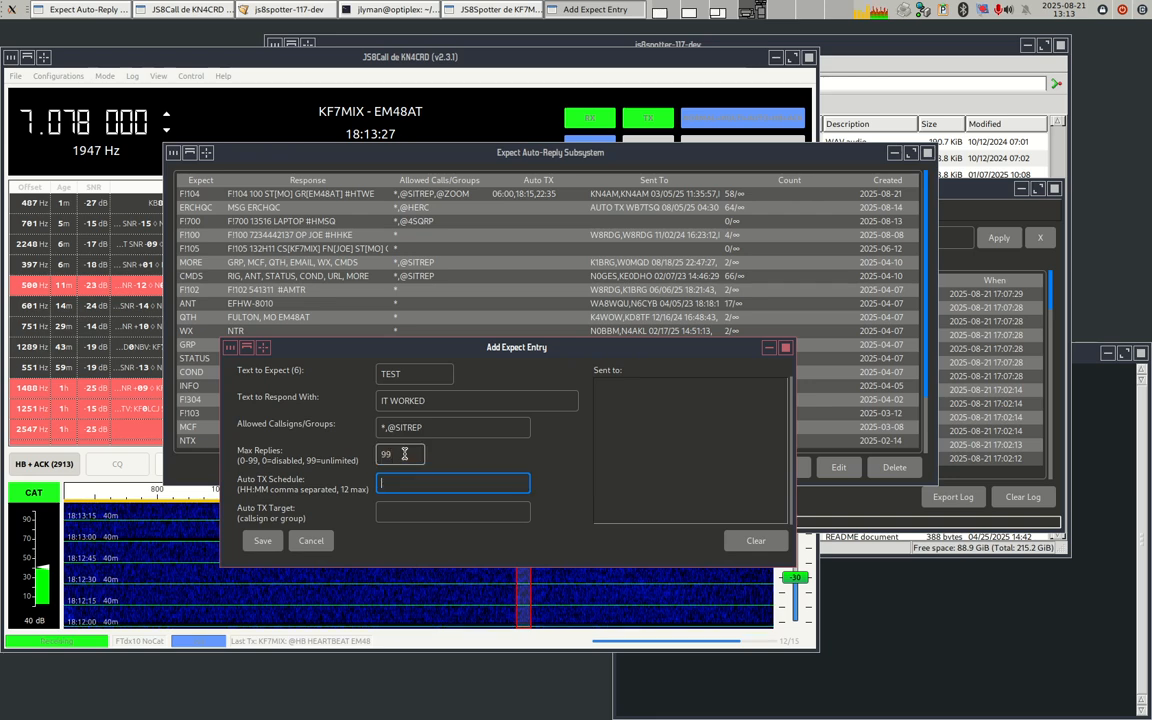
{"action": "left_click", "coordinate": [397, 453]}
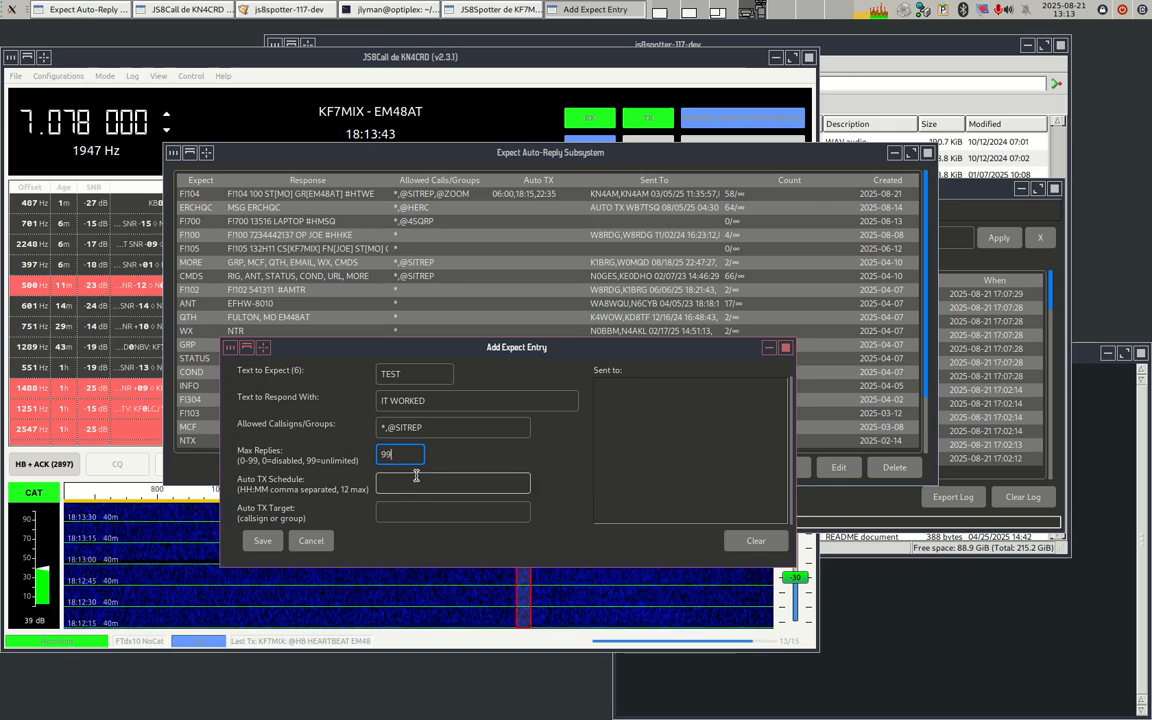
{"action": "left_click", "coordinate": [401, 489]}
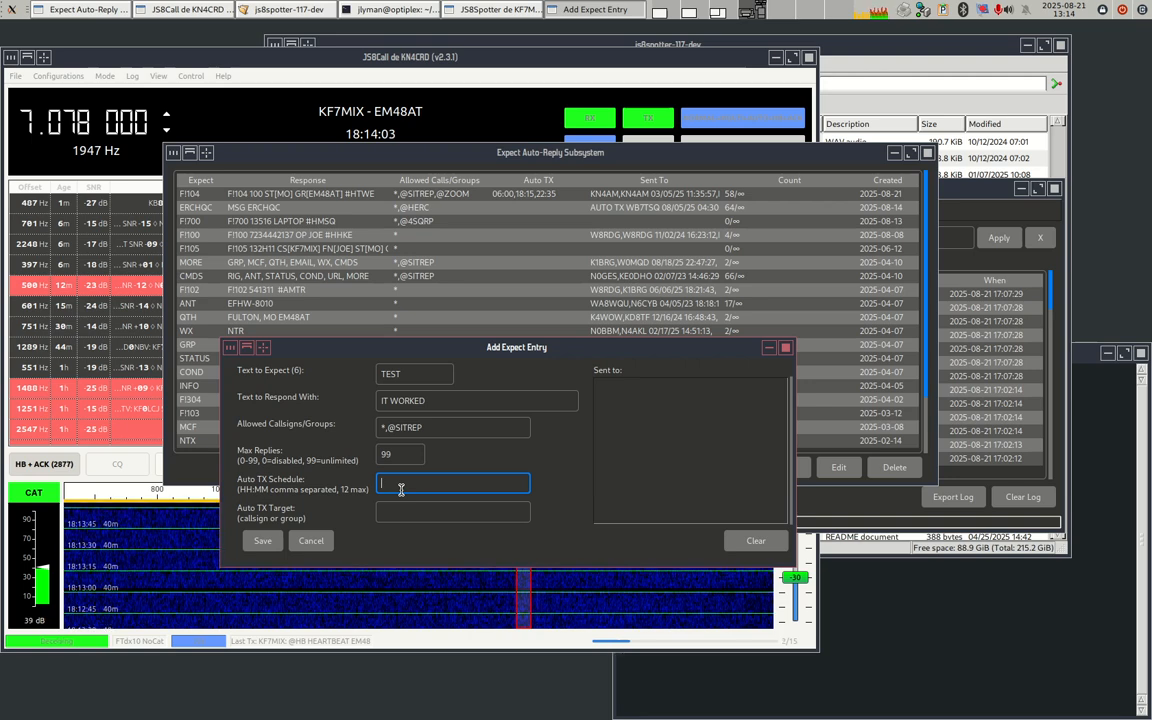
{"action": "type", "text": "06"}
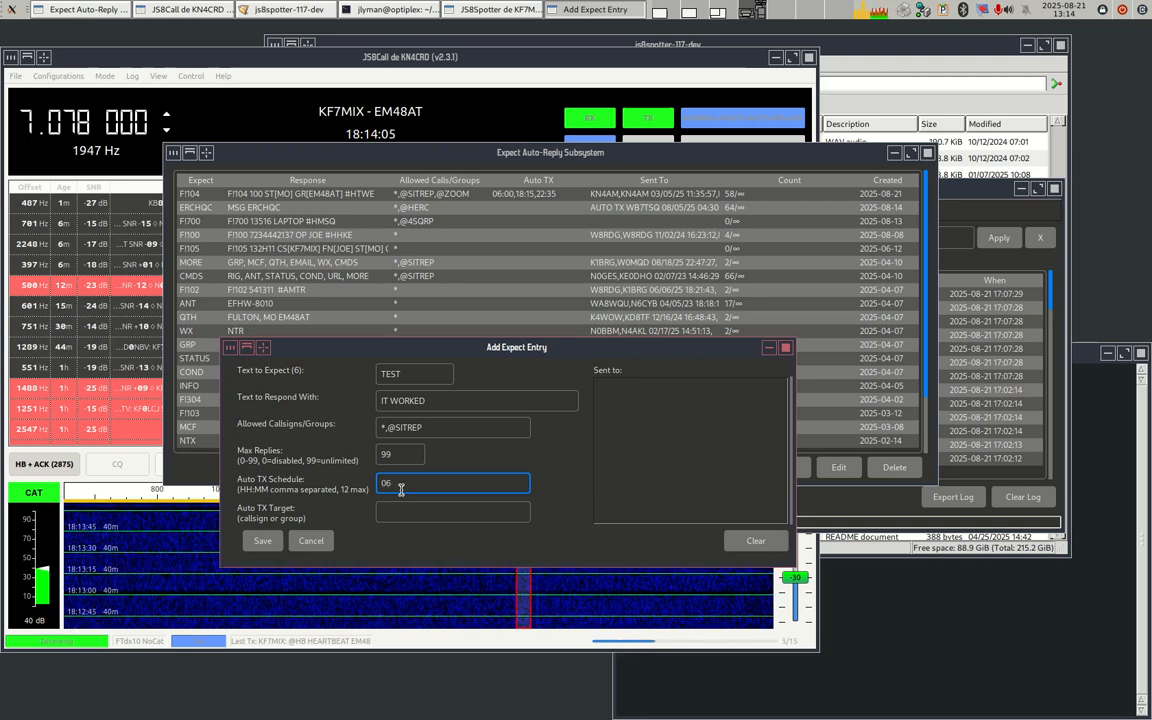
{"action": "type", "text": ":00"}
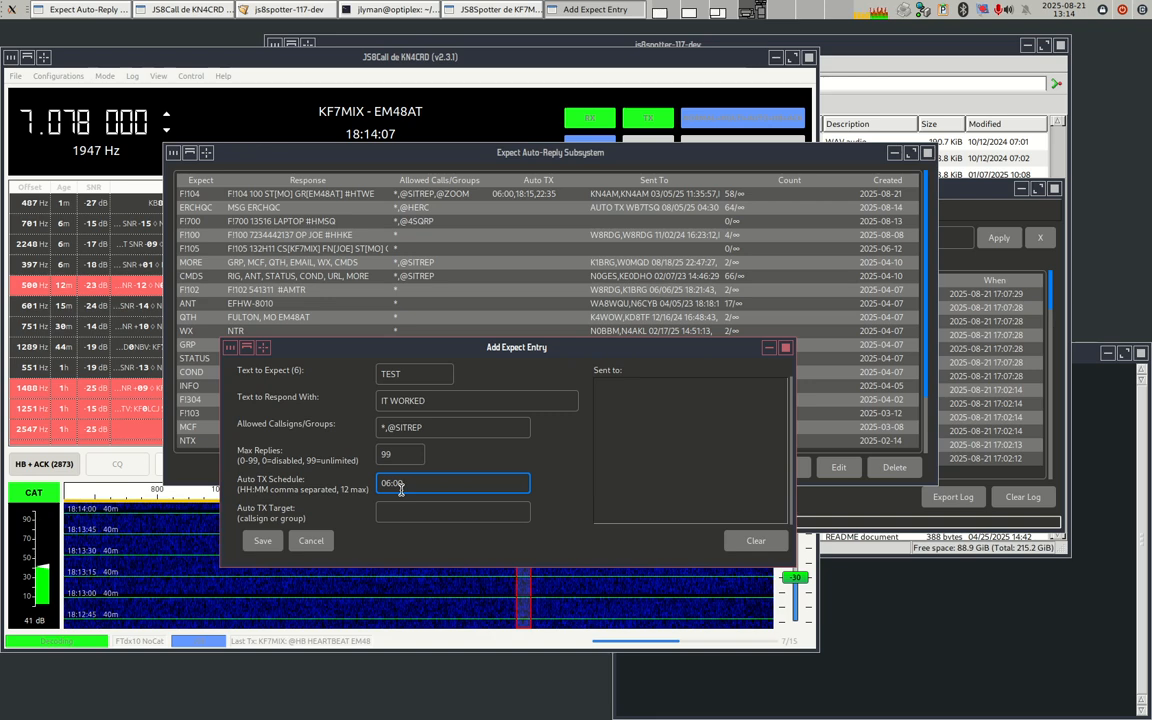
{"action": "left_click", "coordinate": [413, 513]}
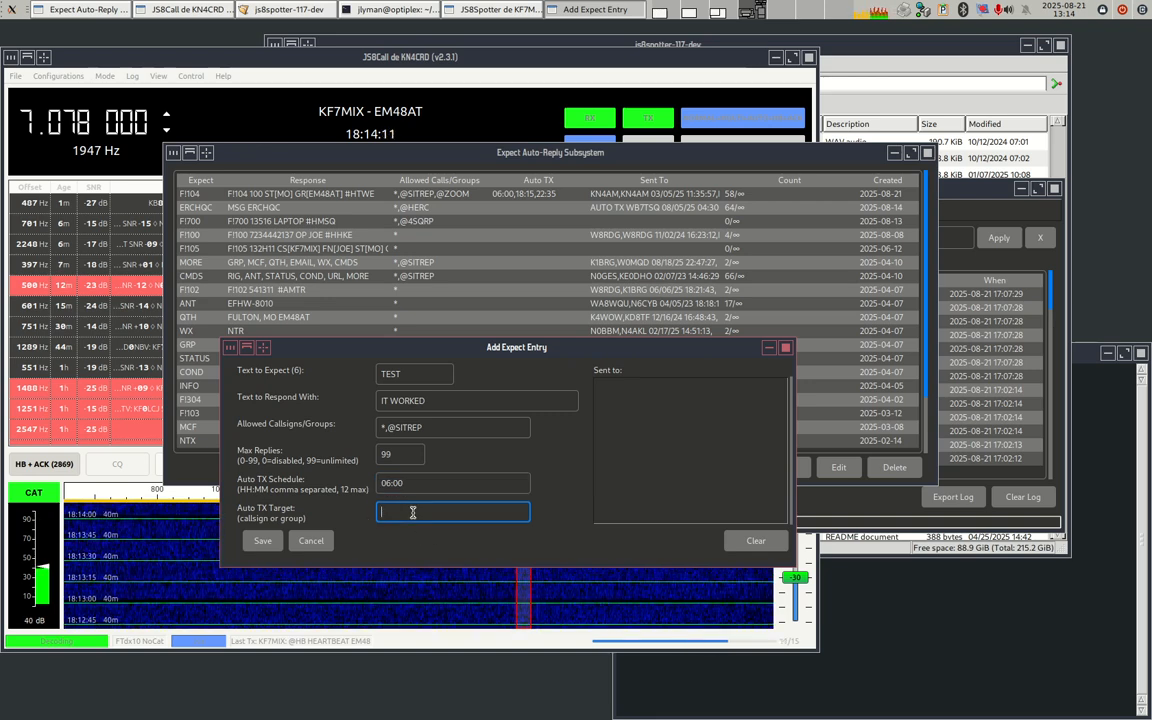
{"action": "type", "text": "@SITREP"}
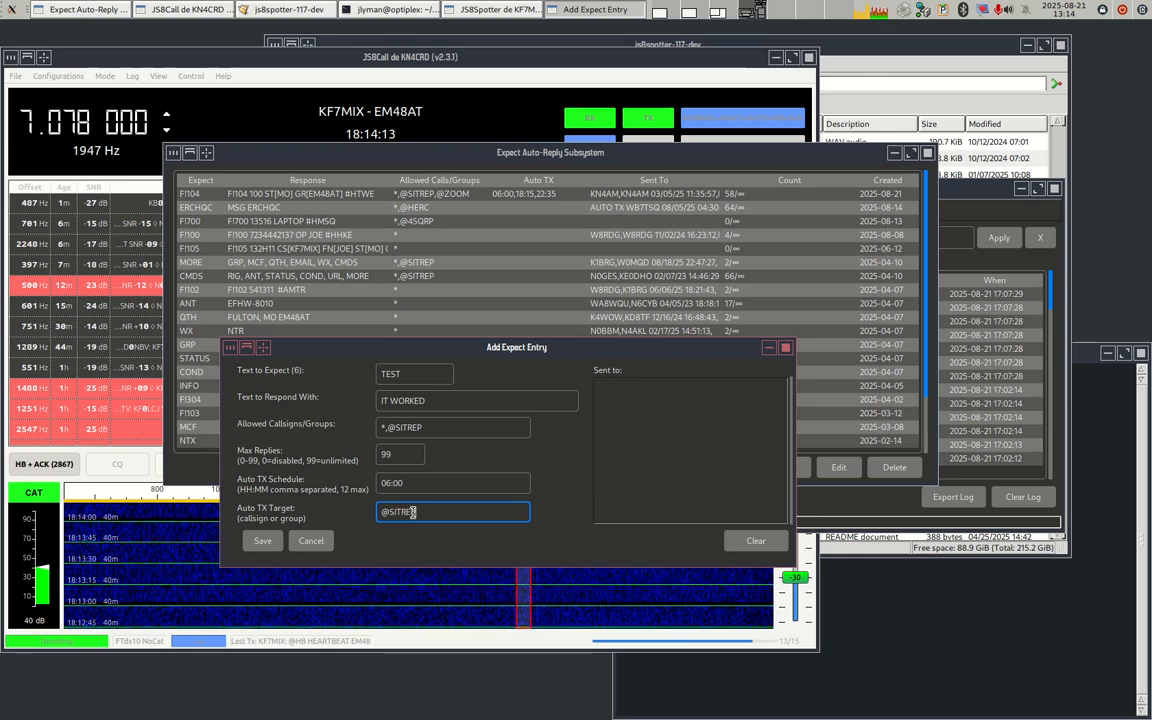
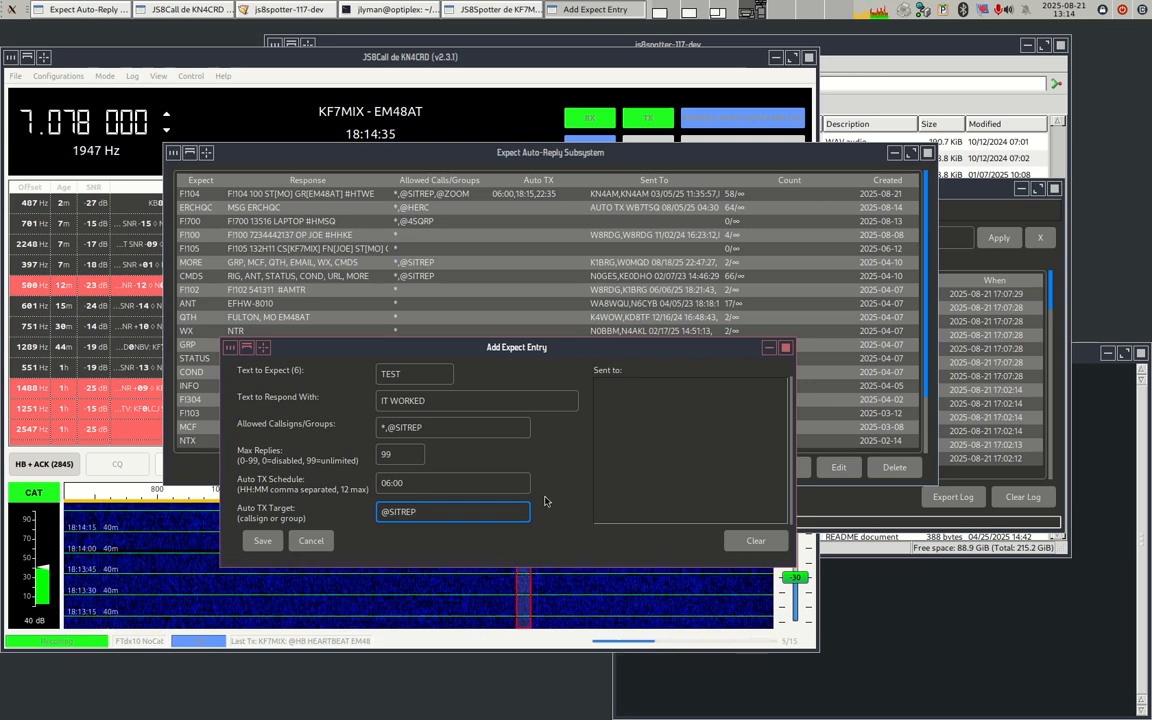
- Add 06:05 as a second time in the entry's Auto TX schedule
{"action": "left_click", "coordinate": [426, 483]}
{"action": "type", "text": ","}
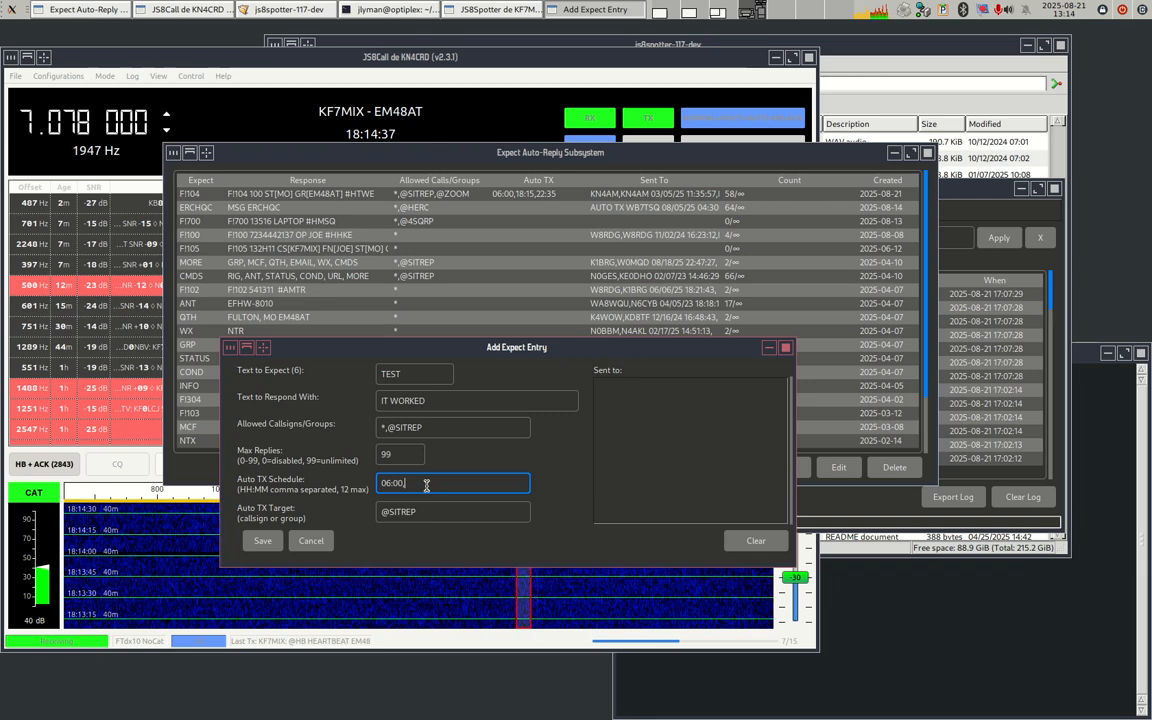
{"action": "type", "text": "06:05"}
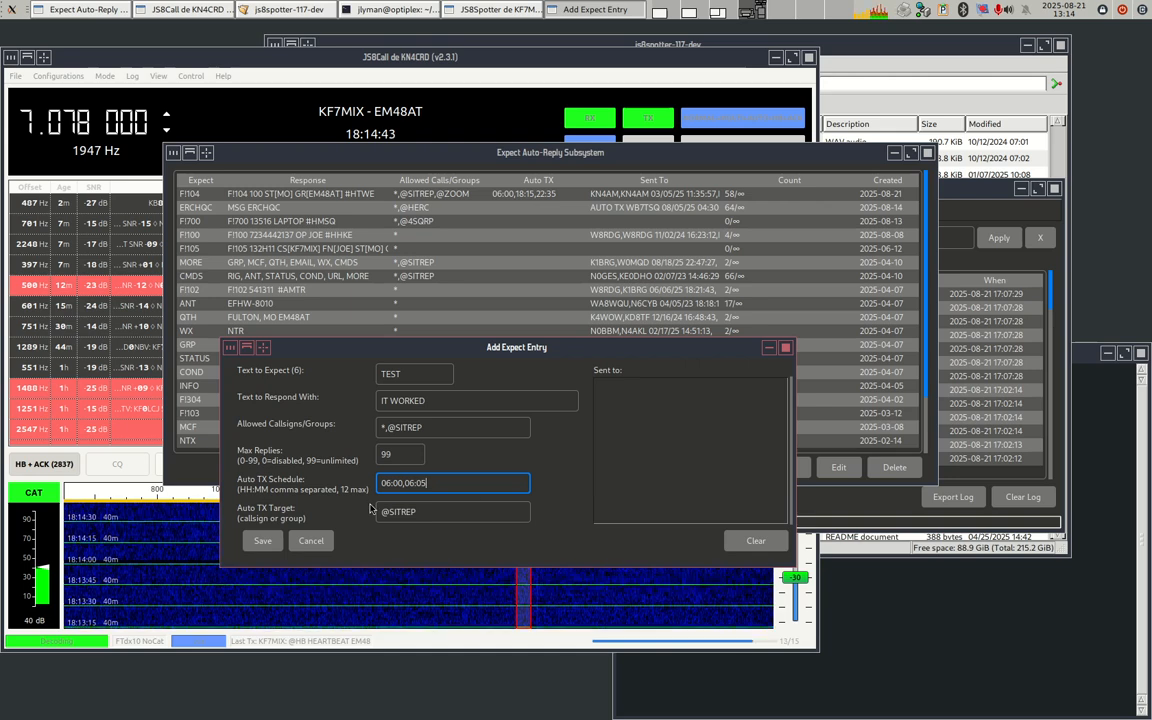
{"action": "left_click", "coordinate": [525, 347]}
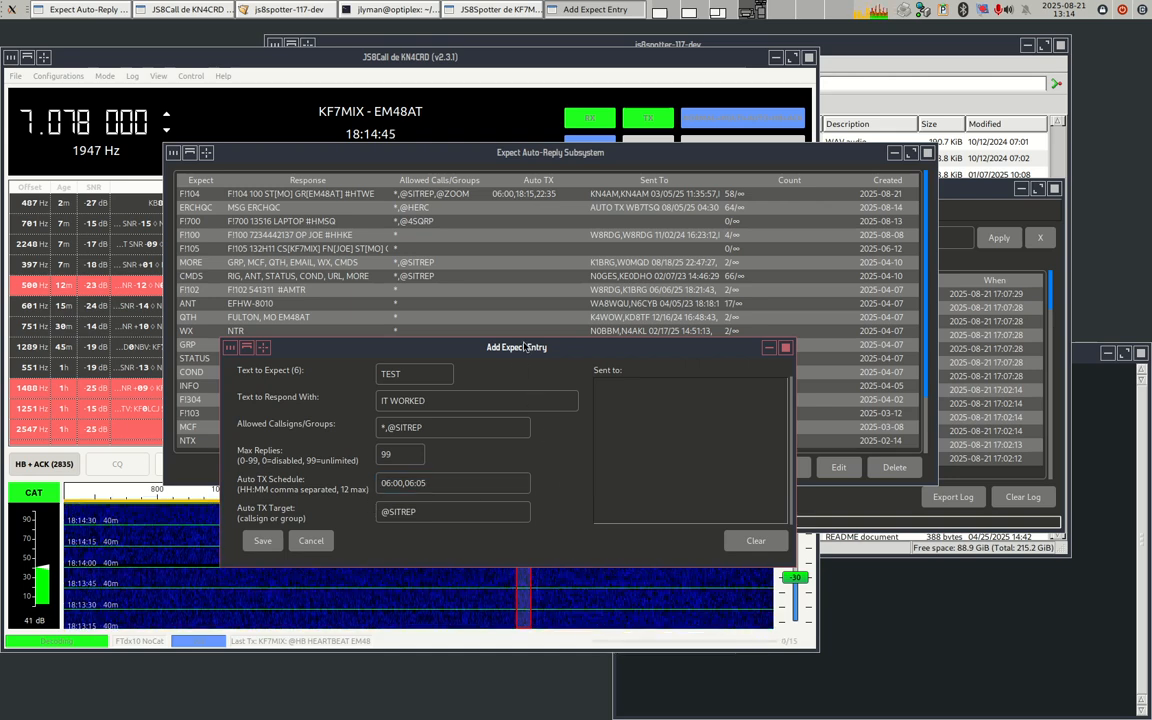
{"action": "left_click", "coordinate": [425, 484]}
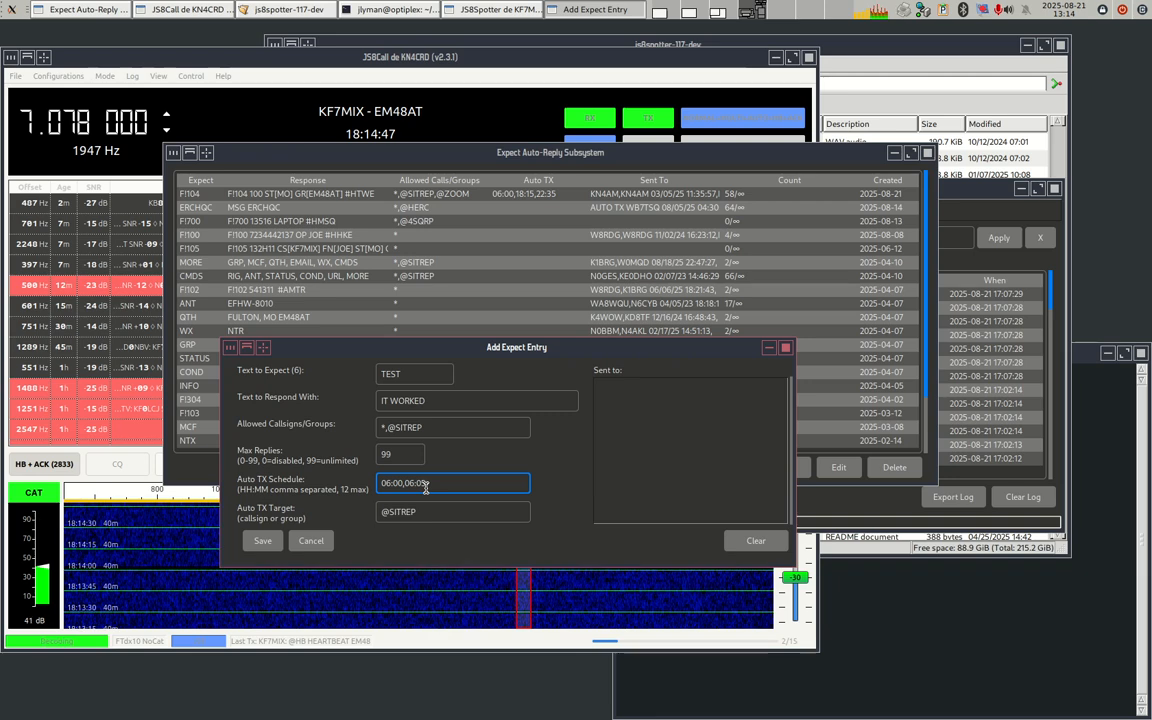
{"action": "key", "text": "BackSpace"}
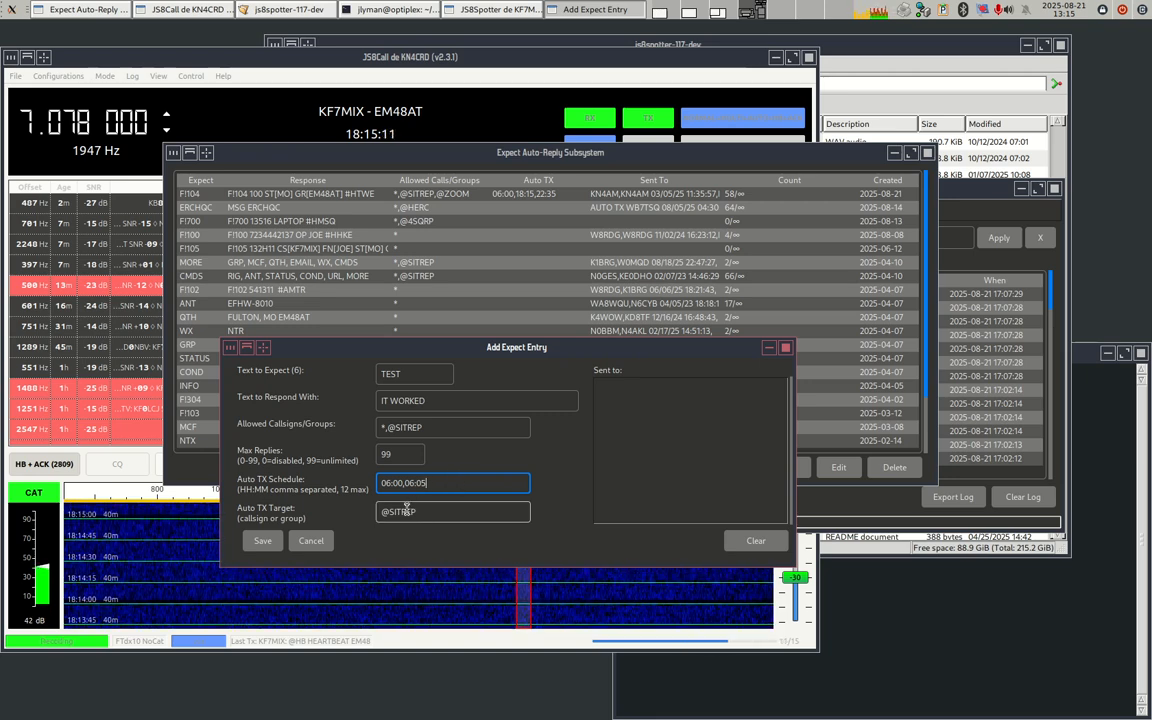
- Save the Expect entry and select its TEST row in the auto-reply list
{"action": "left_click", "coordinate": [270, 533]}
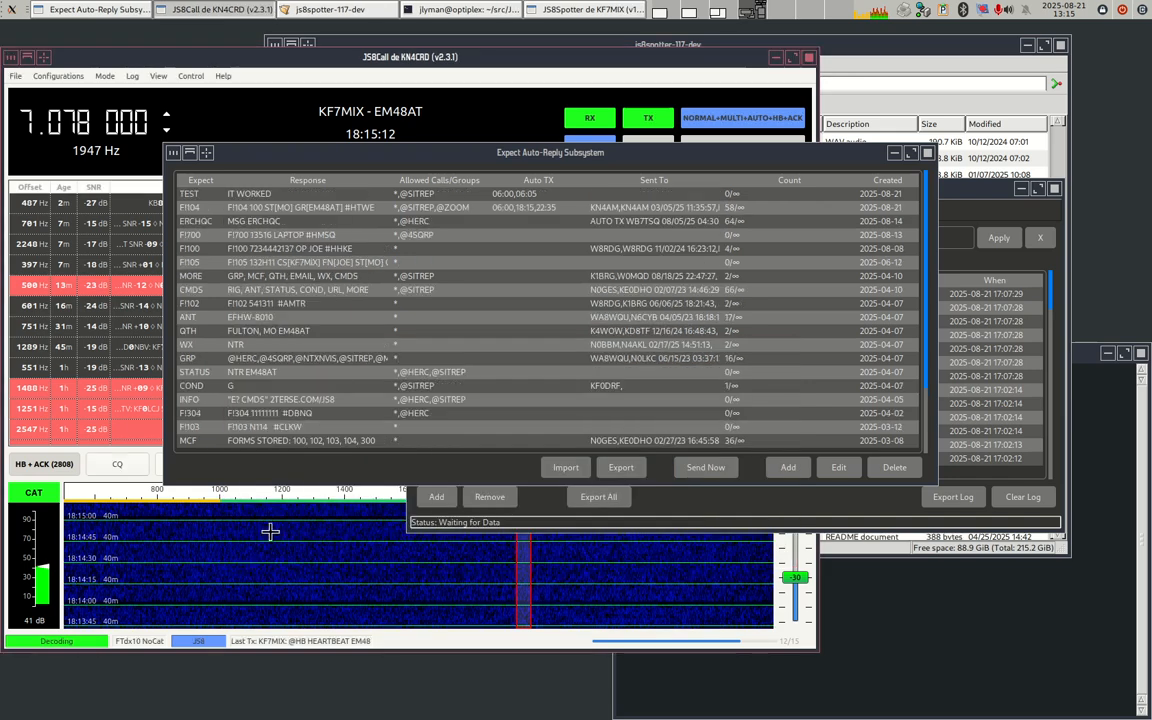
{"action": "left_click", "coordinate": [188, 195]}
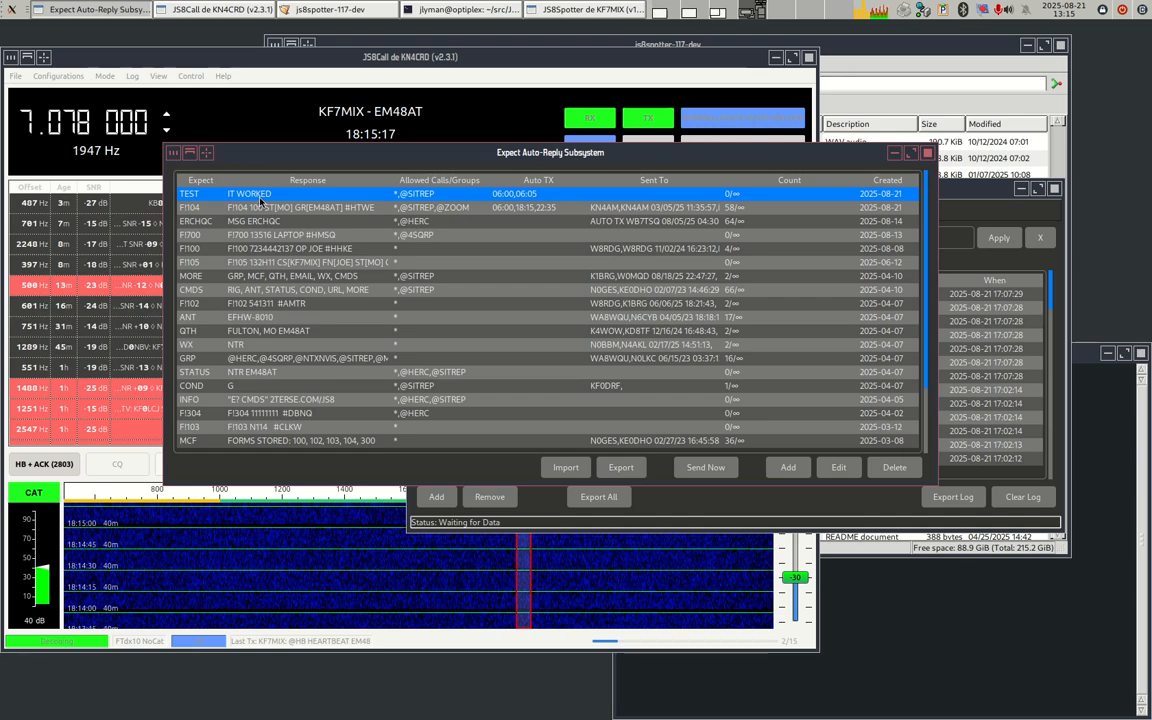
{"action": "left_click_drag", "start_coordinate": [520, 163], "coordinate": [674, 304]}
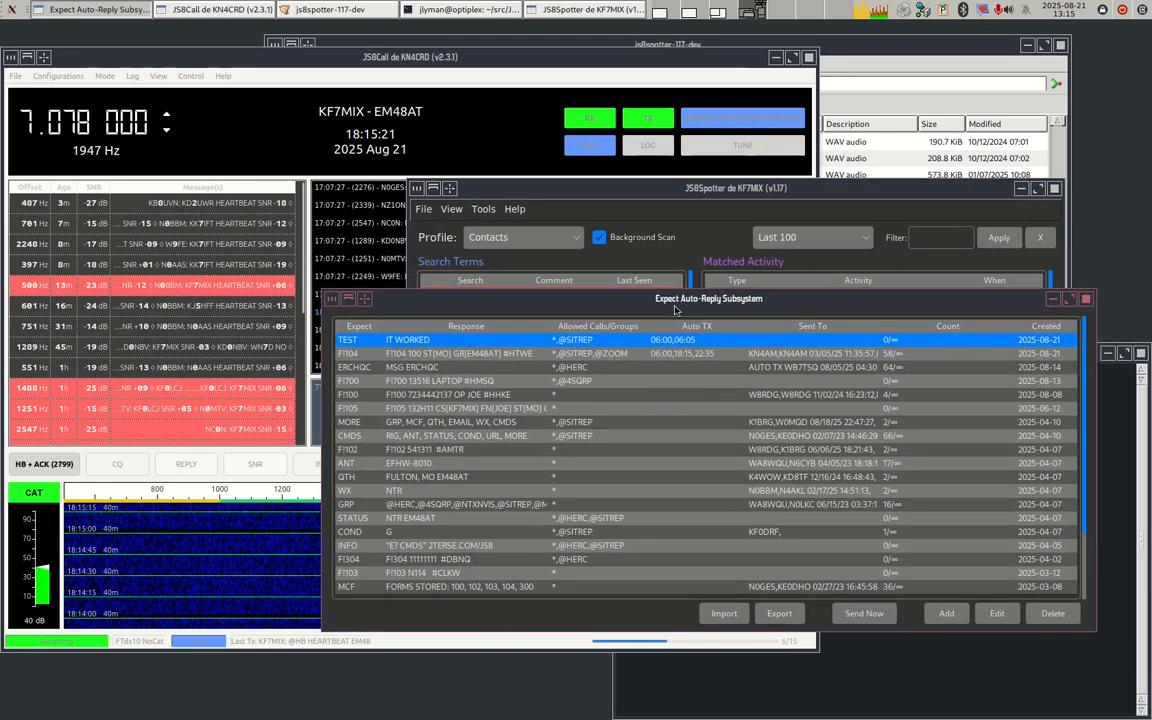
- Close the Expect auto-reply list and compose the directed message "E? TEST" to station W9FE in JS8Call
{"action": "key", "text": "Escape"}
{"action": "left_click_drag", "start_coordinate": [665, 189], "coordinate": [726, 352]}
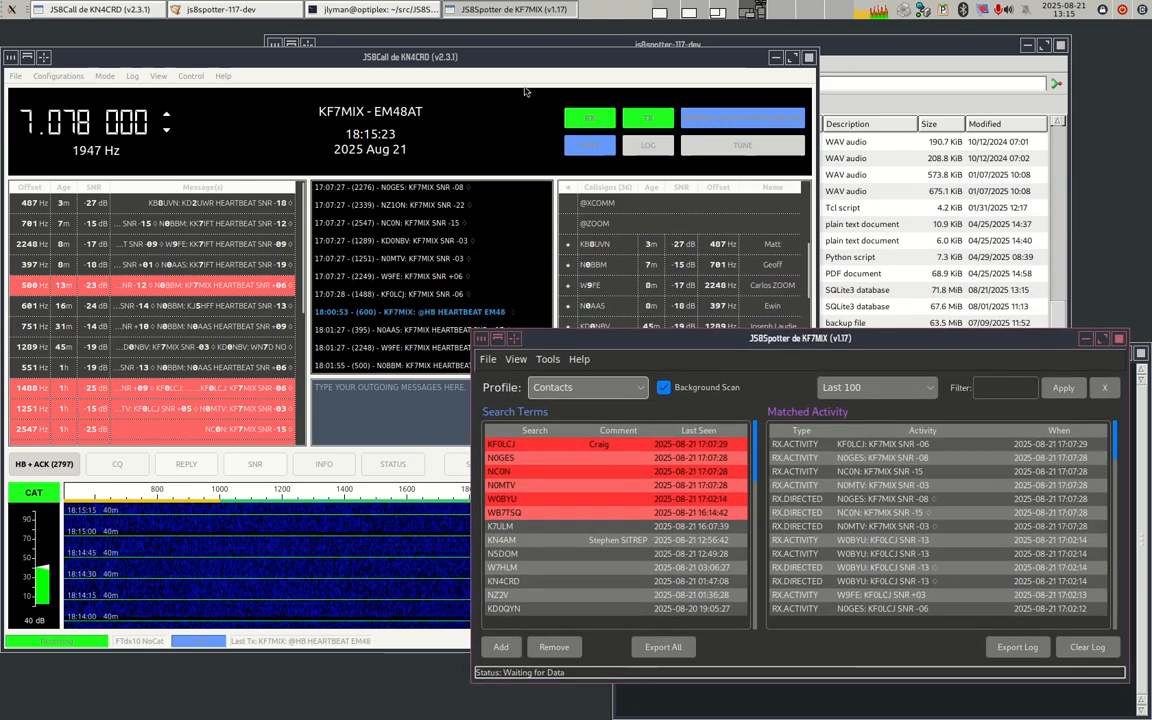
{"action": "left_click", "coordinate": [413, 409]}
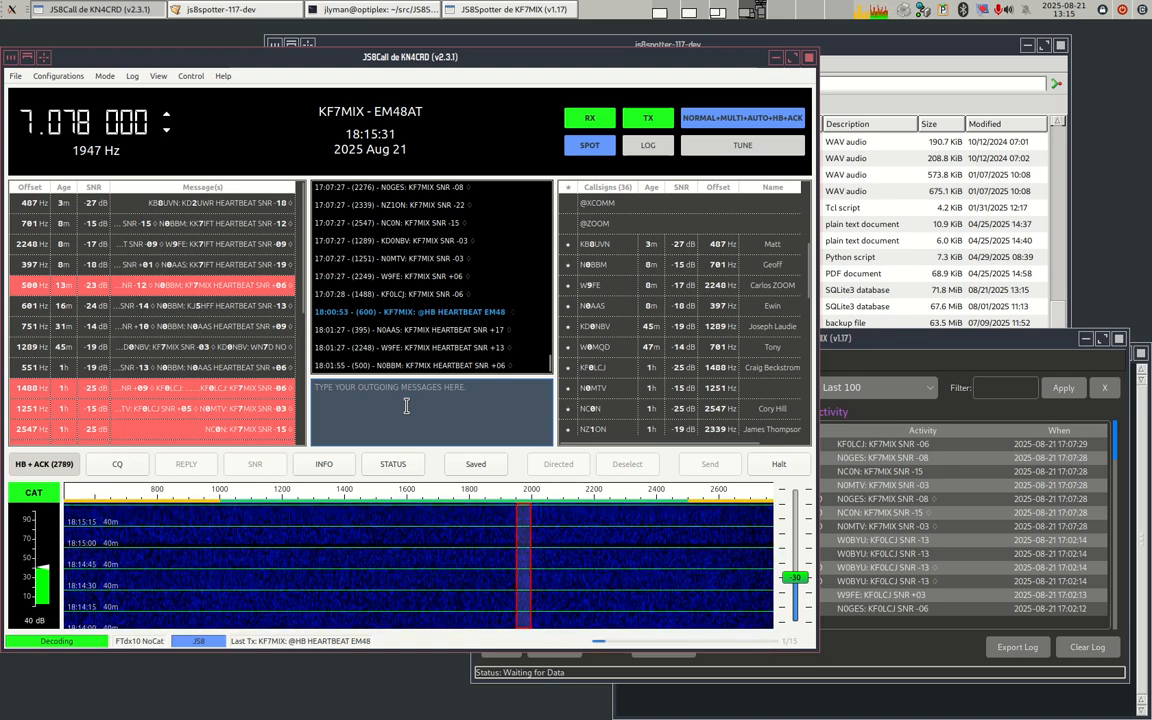
{"action": "left_click", "coordinate": [604, 287]}
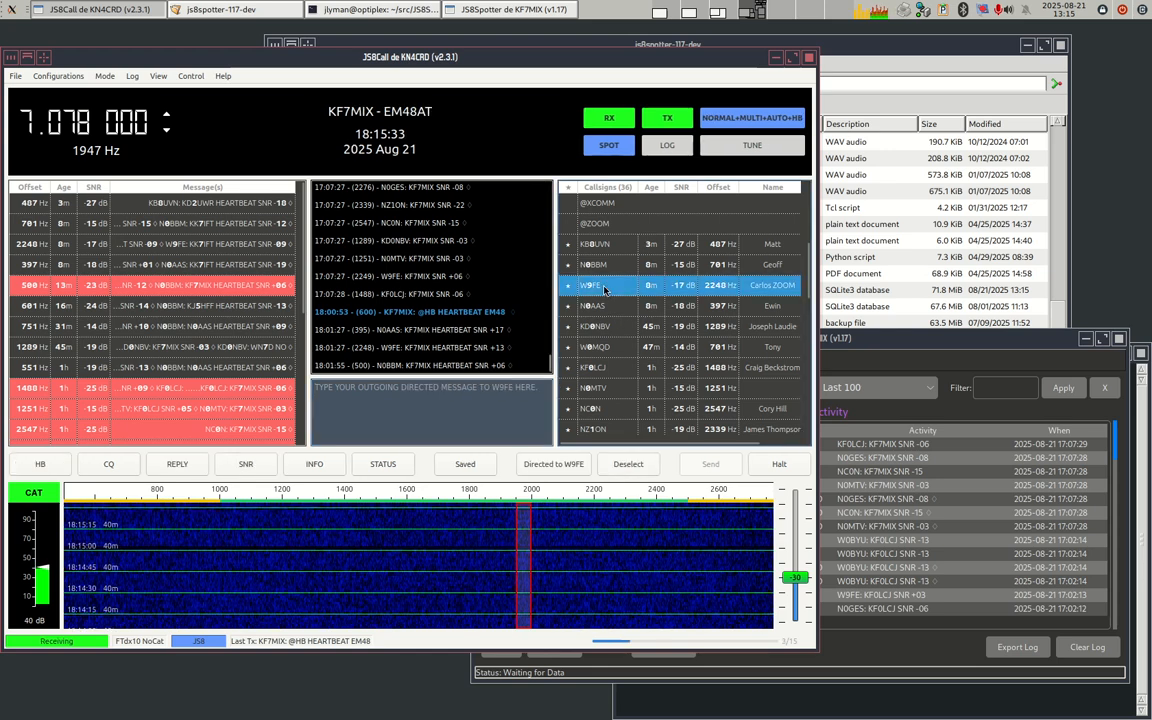
{"action": "double_click", "coordinate": [604, 290]}
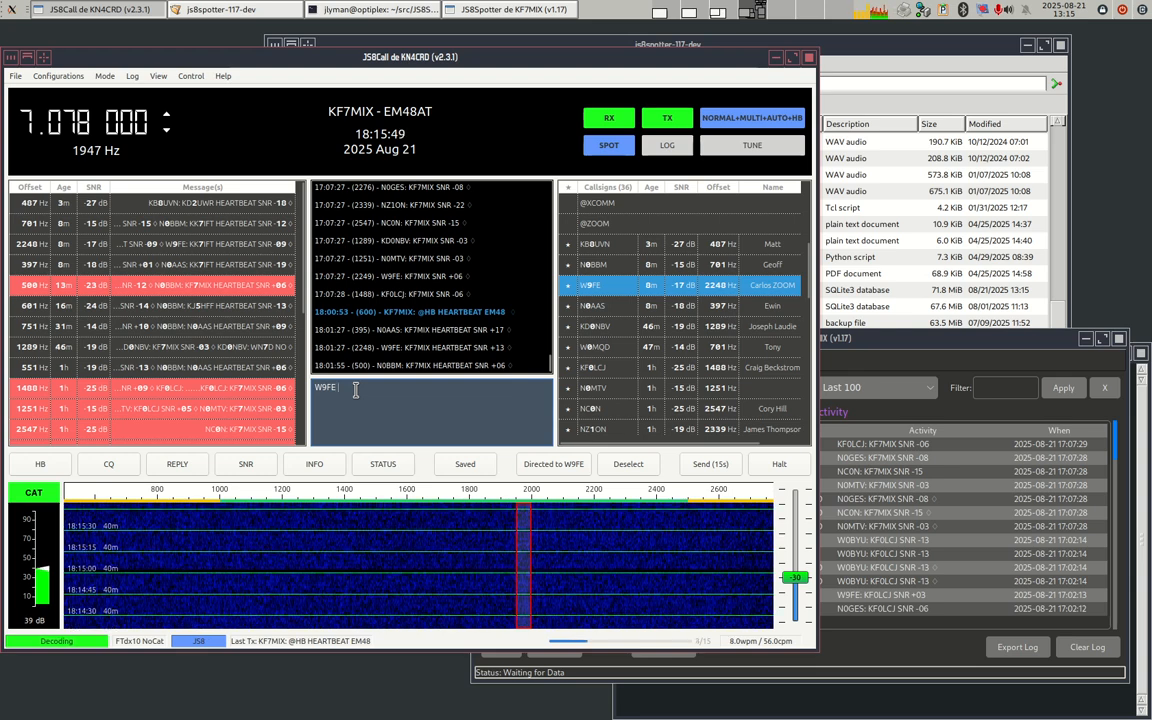
{"action": "type", "text": "E?"}
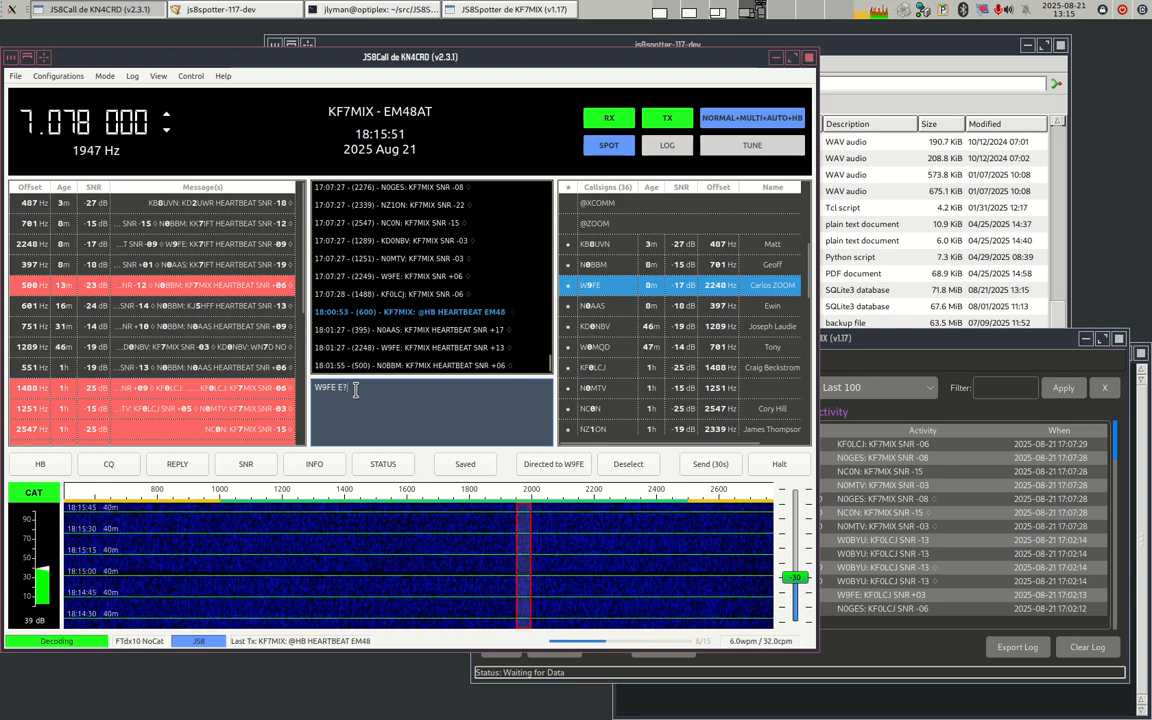
{"action": "type", "text": " TEST"}
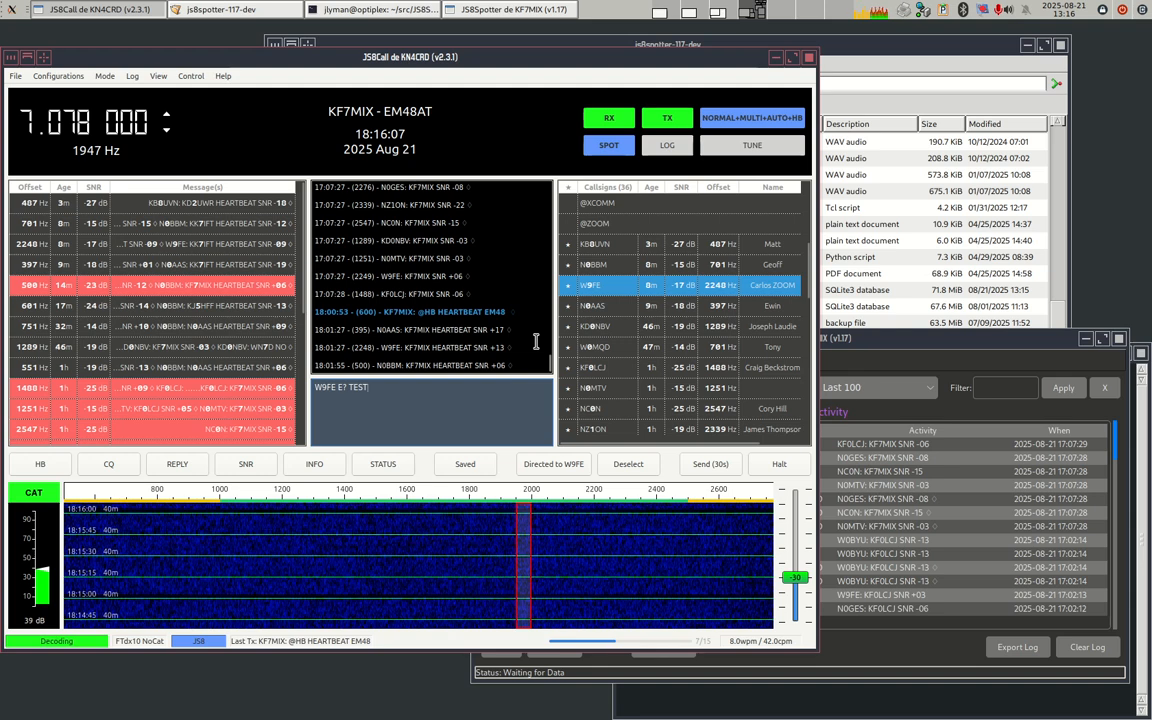
- Replace TEST with F!104 in the outgoing message to W9FE and transmit it
{"action": "key", "text": "BackSpace"}
{"action": "key", "text": "BackSpace"}
{"action": "key", "text": "BackSpace"}
{"action": "key", "text": "BackSpace"}
{"action": "key", "text": "BackSpace"}
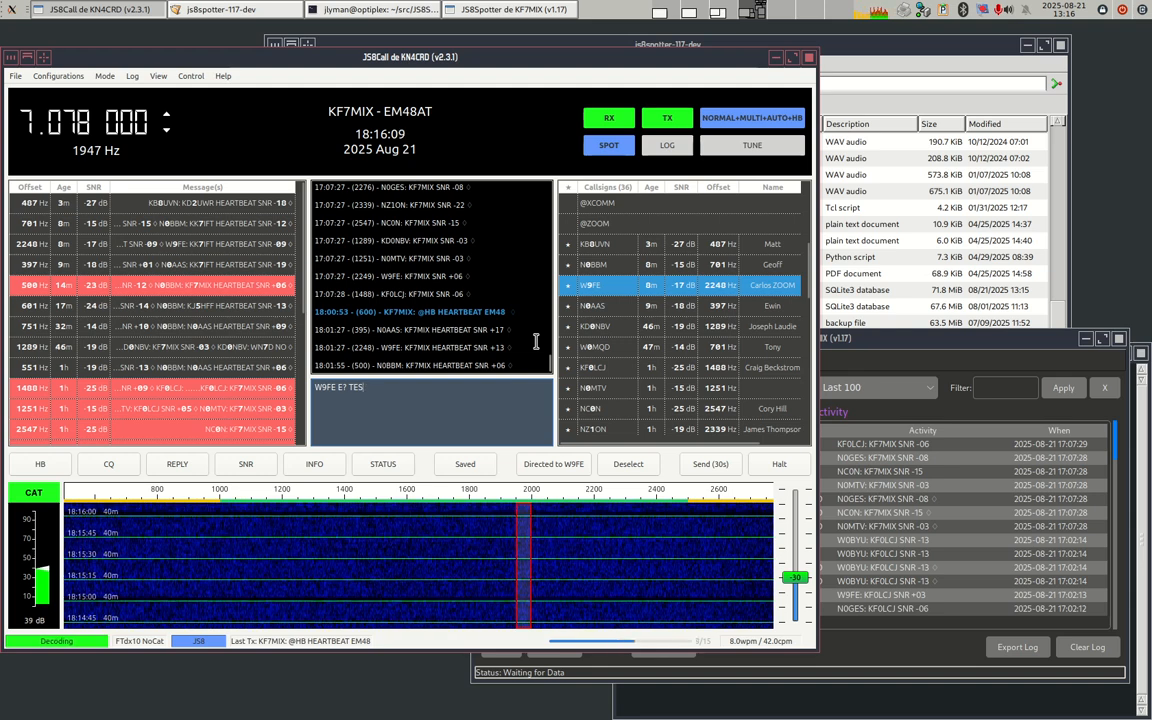
{"action": "type", "text": "F!104"}
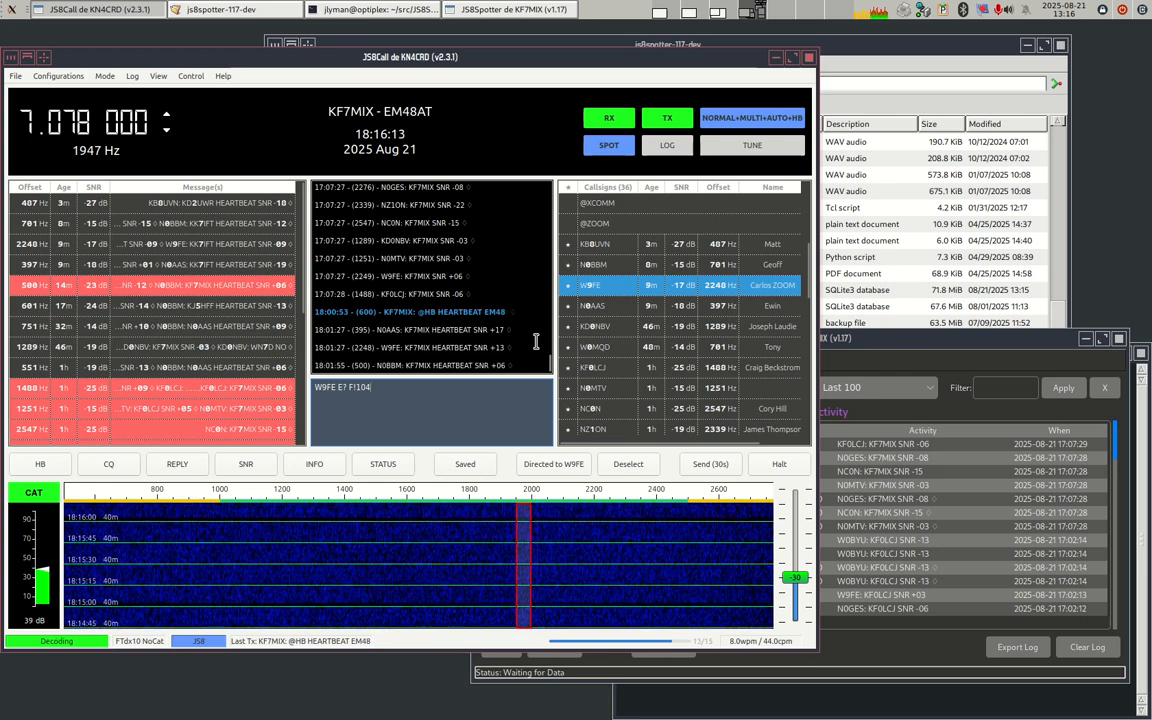
{"action": "key", "text": "Return"}
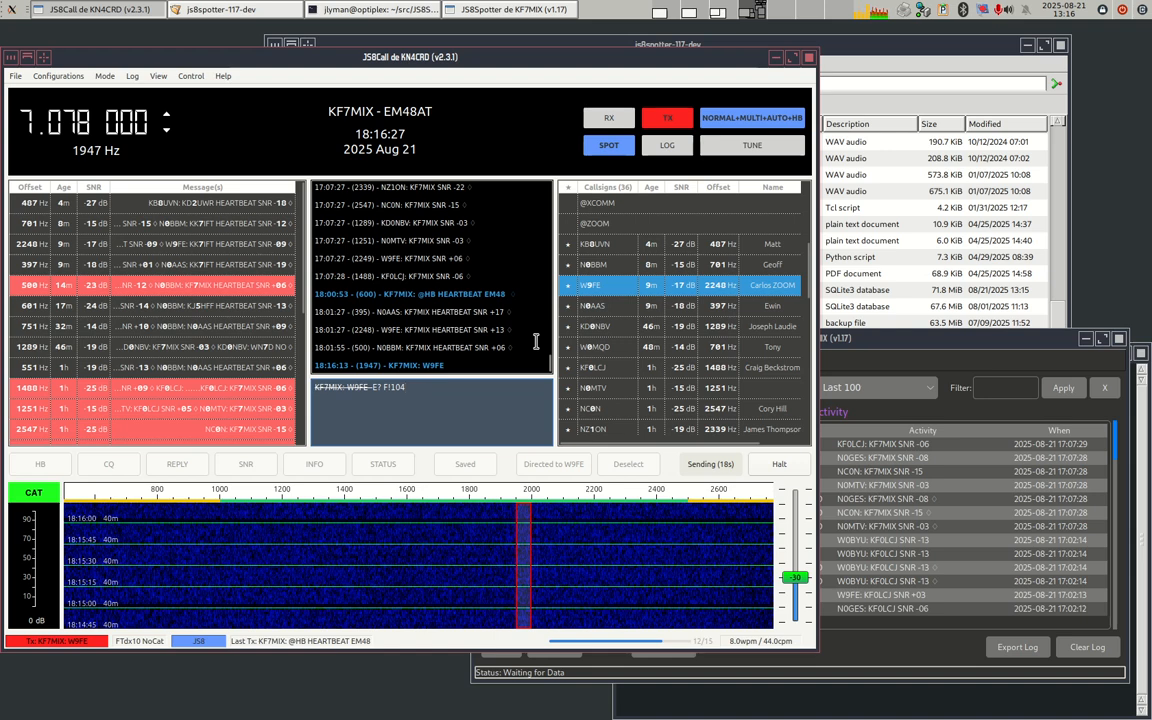
- Switch to JS8Spotter, open the Expect Auto-Reply Subsystem, and review the TEST, F!104 and CMDS entries
{"action": "key", "text": "alt+Tab"}
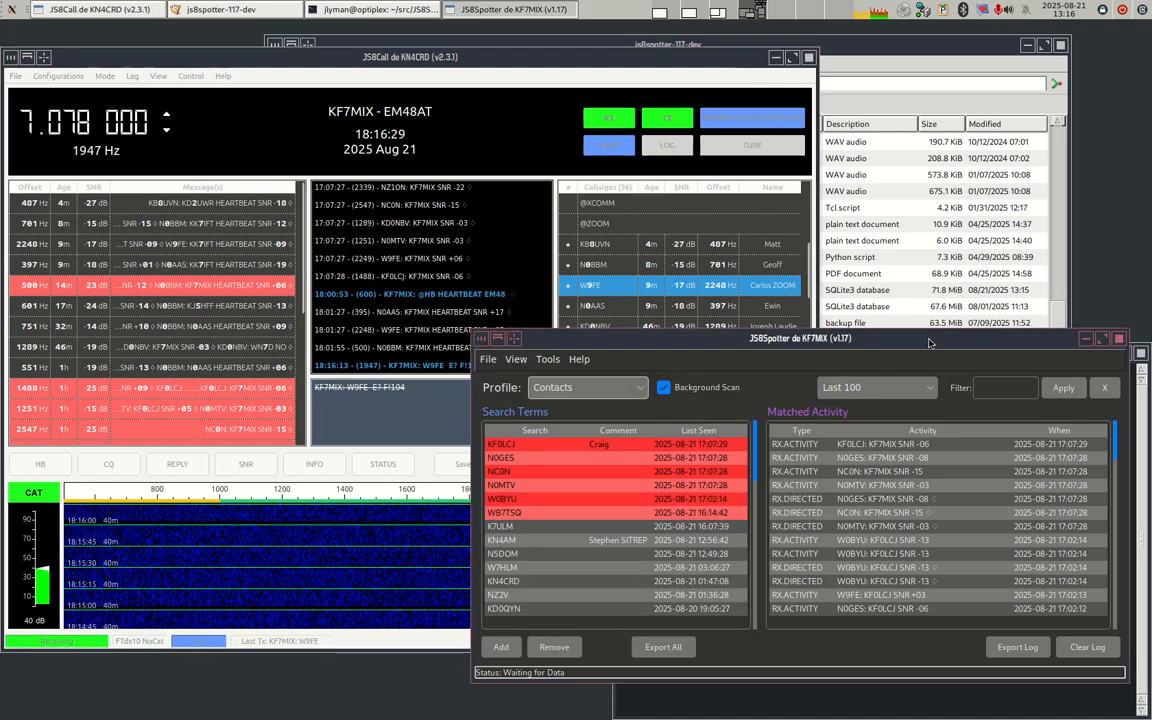
{"action": "left_click", "coordinate": [543, 354]}
{"action": "left_click", "coordinate": [600, 422]}
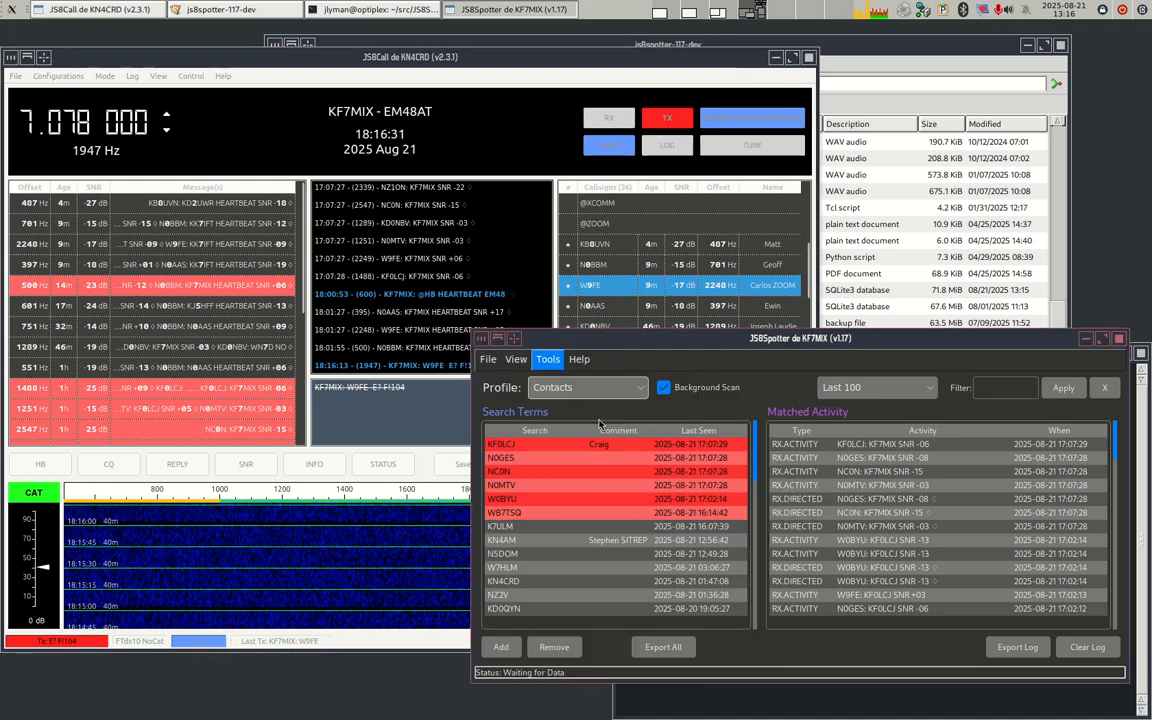
{"action": "left_click_drag", "start_coordinate": [596, 28], "coordinate": [579, 104]}
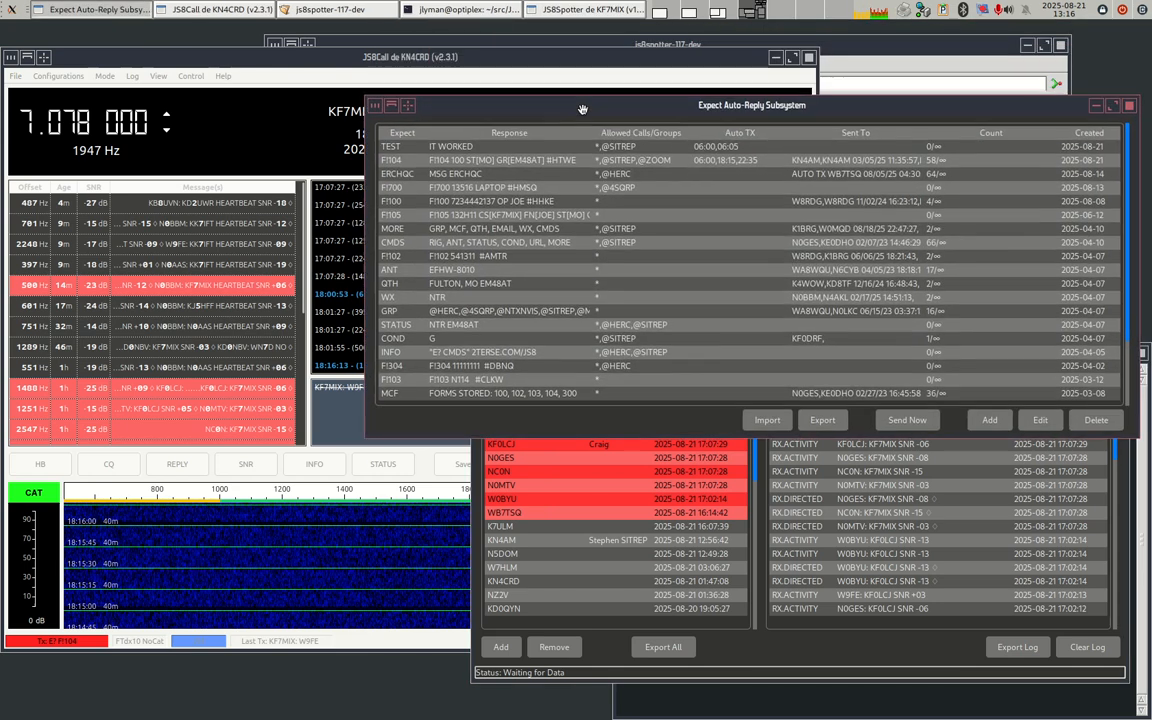
{"action": "left_click", "coordinate": [390, 148]}
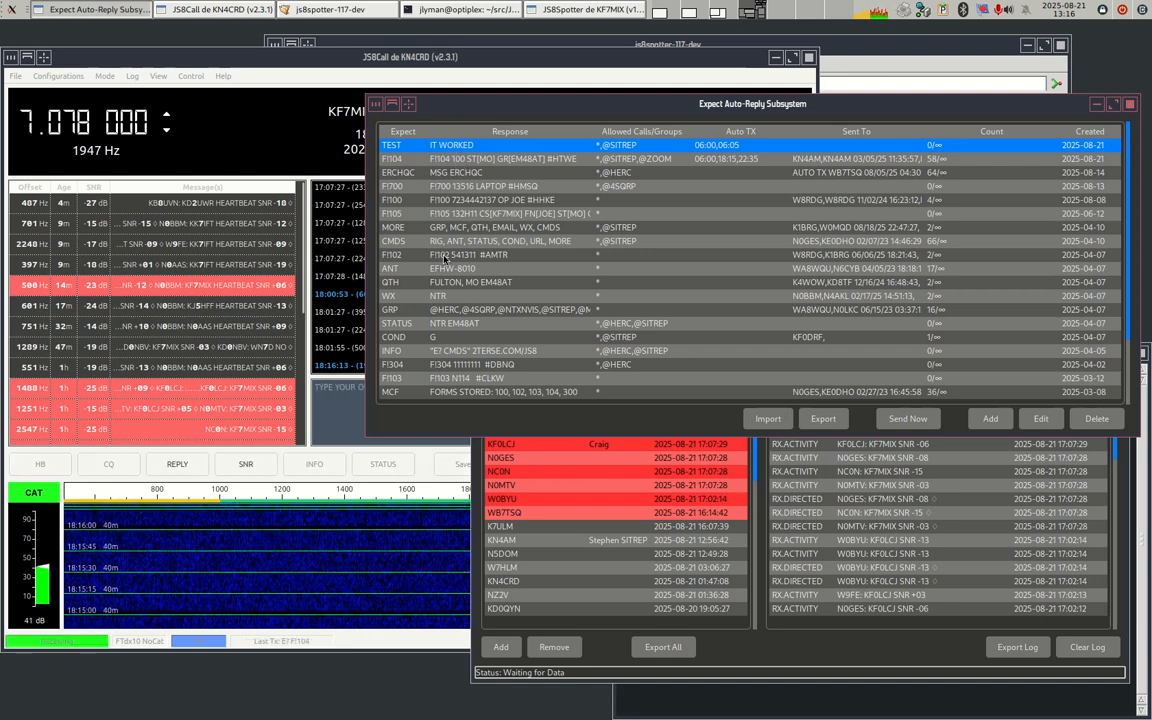
{"action": "left_click", "coordinate": [468, 160]}
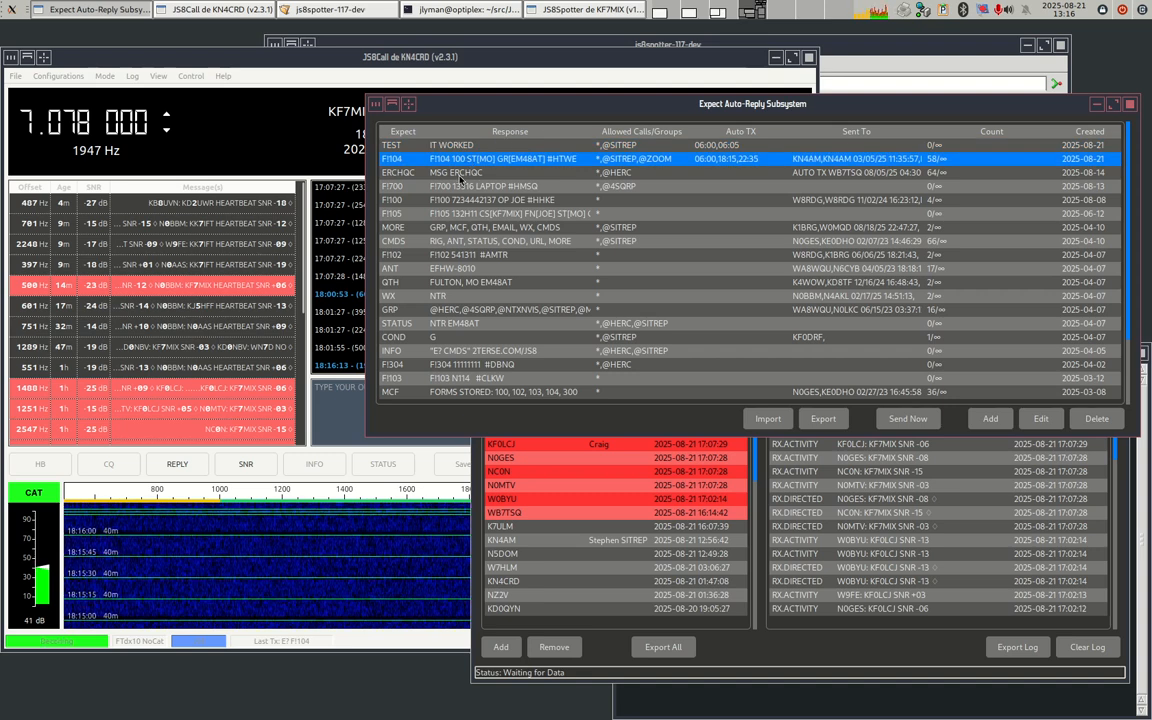
{"action": "left_click", "coordinate": [466, 241]}
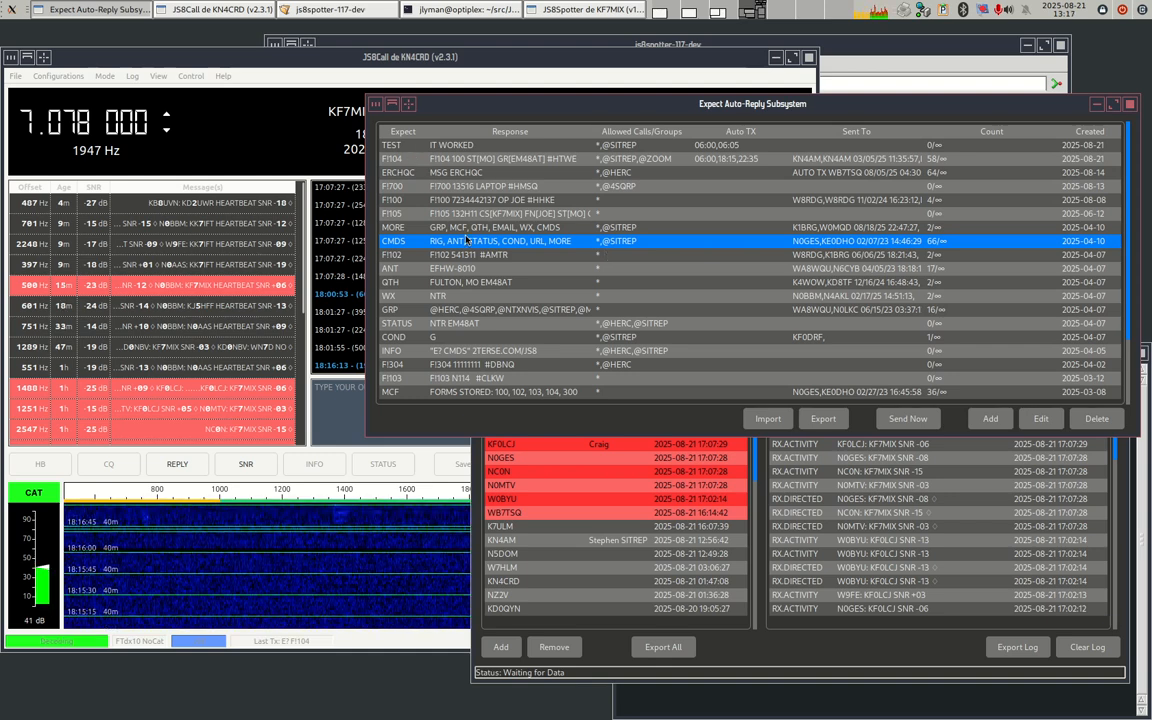
- Deselect station W9FE in JS8Call and return to the Expect auto-reply list
{"action": "left_click", "coordinate": [320, 57]}
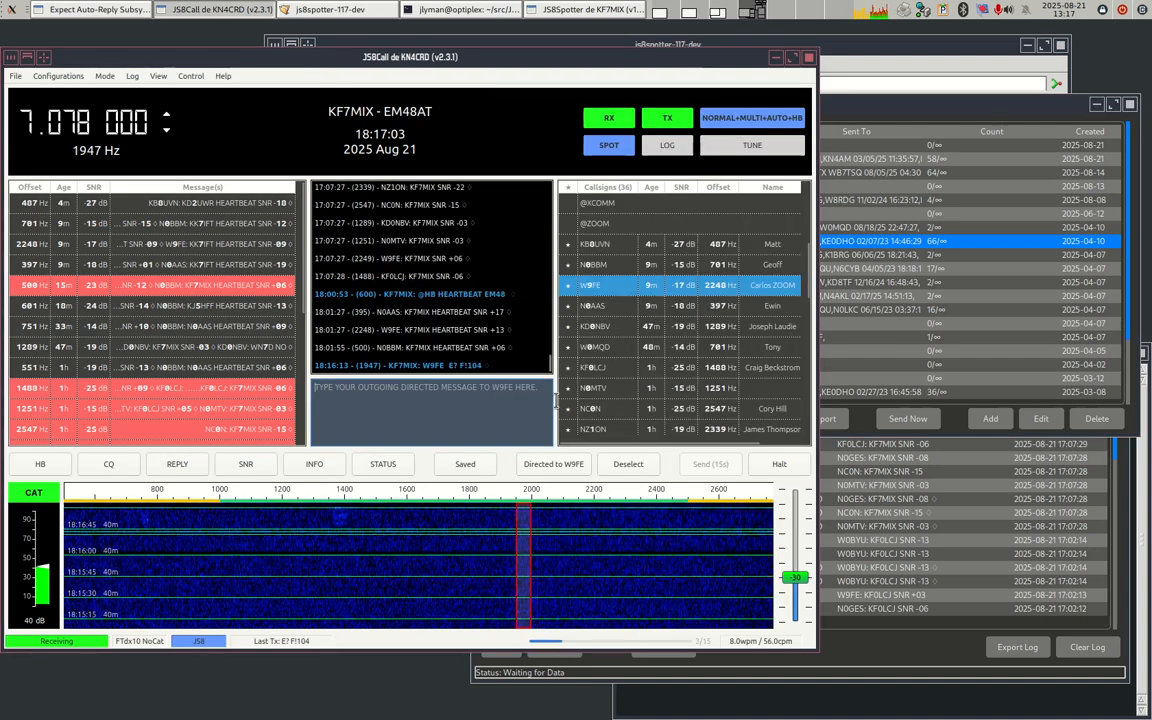
{"action": "left_click", "coordinate": [628, 466]}
{"action": "left_click", "coordinate": [863, 306]}
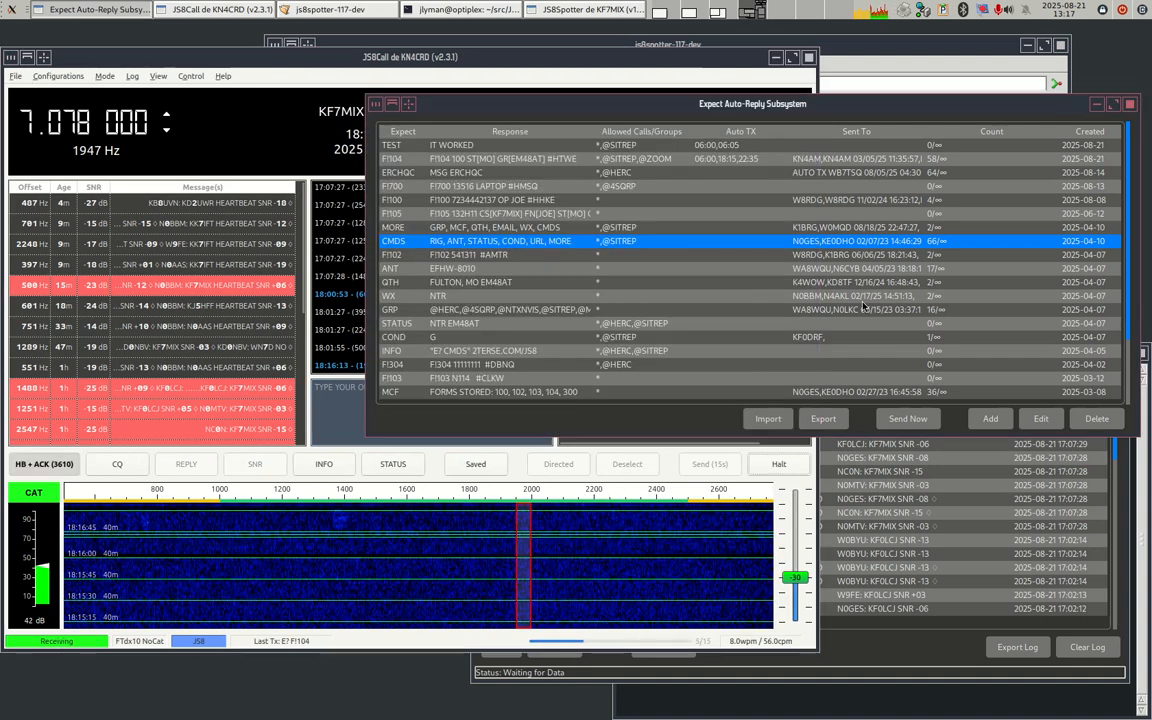
- Review the remaining Expect entries, including ANT, WX, GRP, STATUS, INFO, URL and EMAIL
{"action": "left_click", "coordinate": [405, 269]}
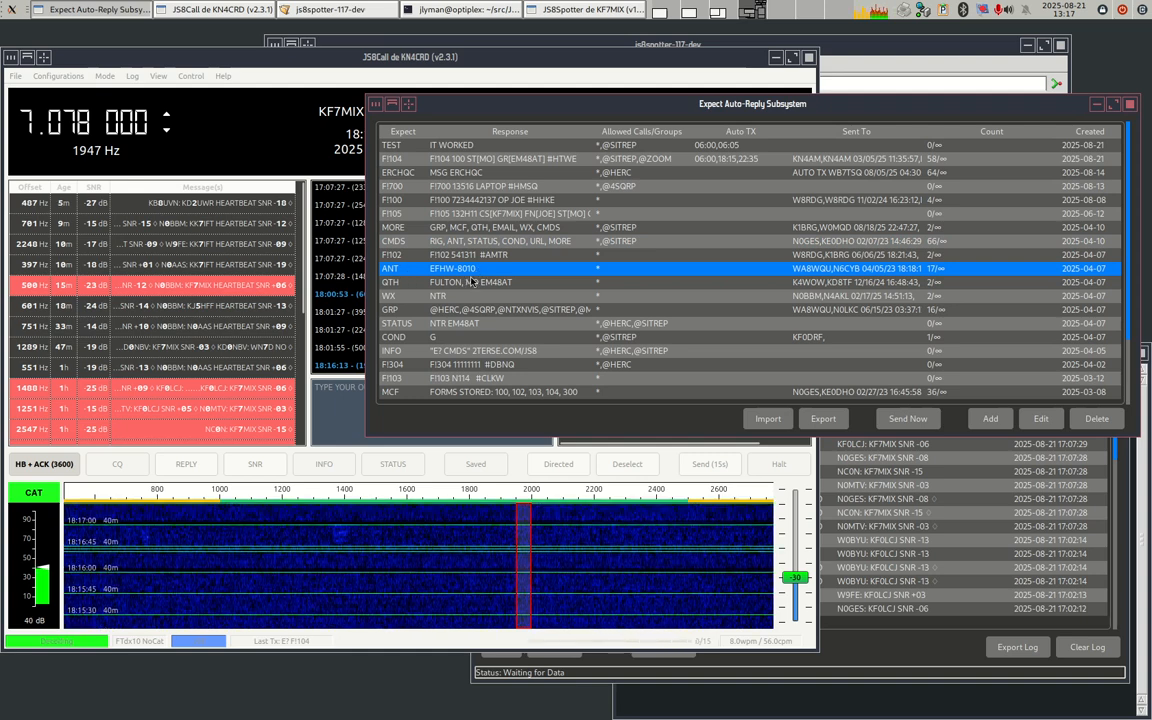
{"action": "left_click", "coordinate": [413, 298]}
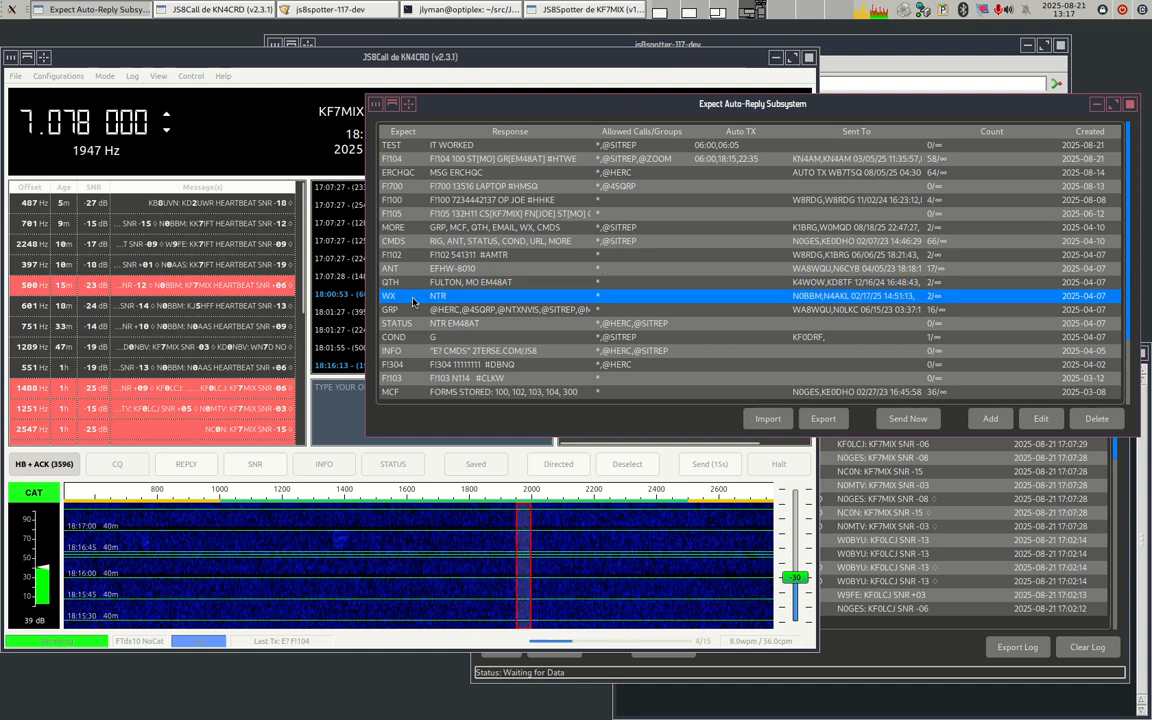
{"action": "left_click", "coordinate": [449, 312]}
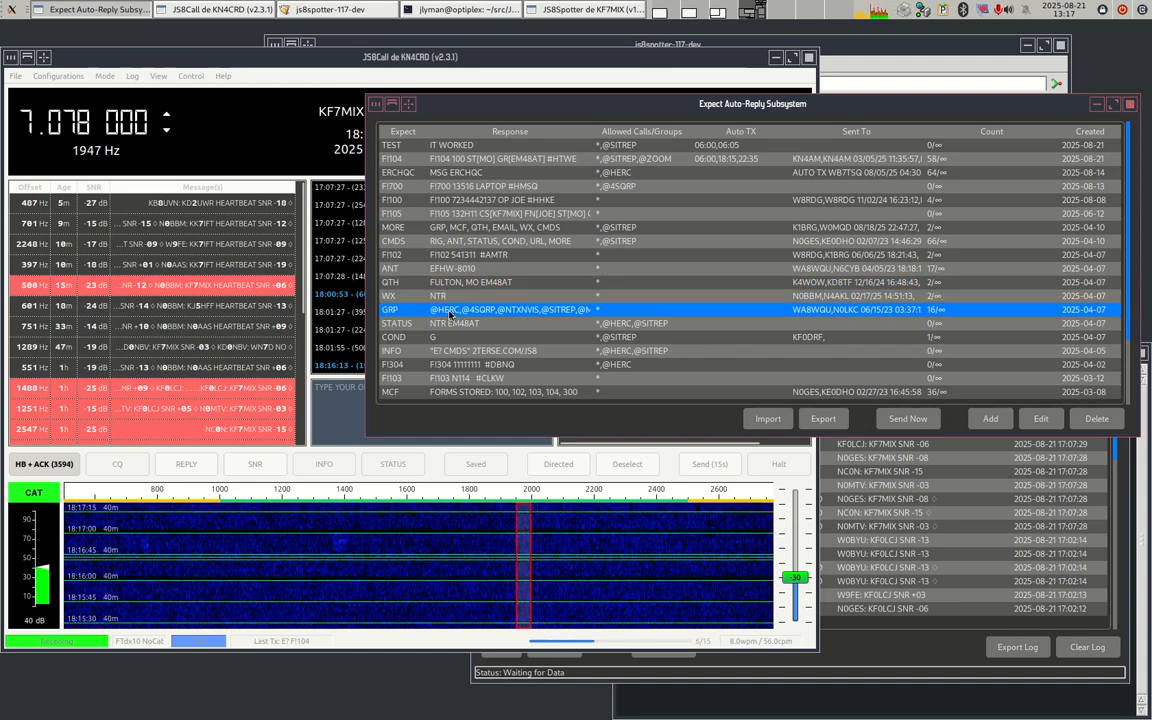
{"action": "left_click", "coordinate": [438, 326]}
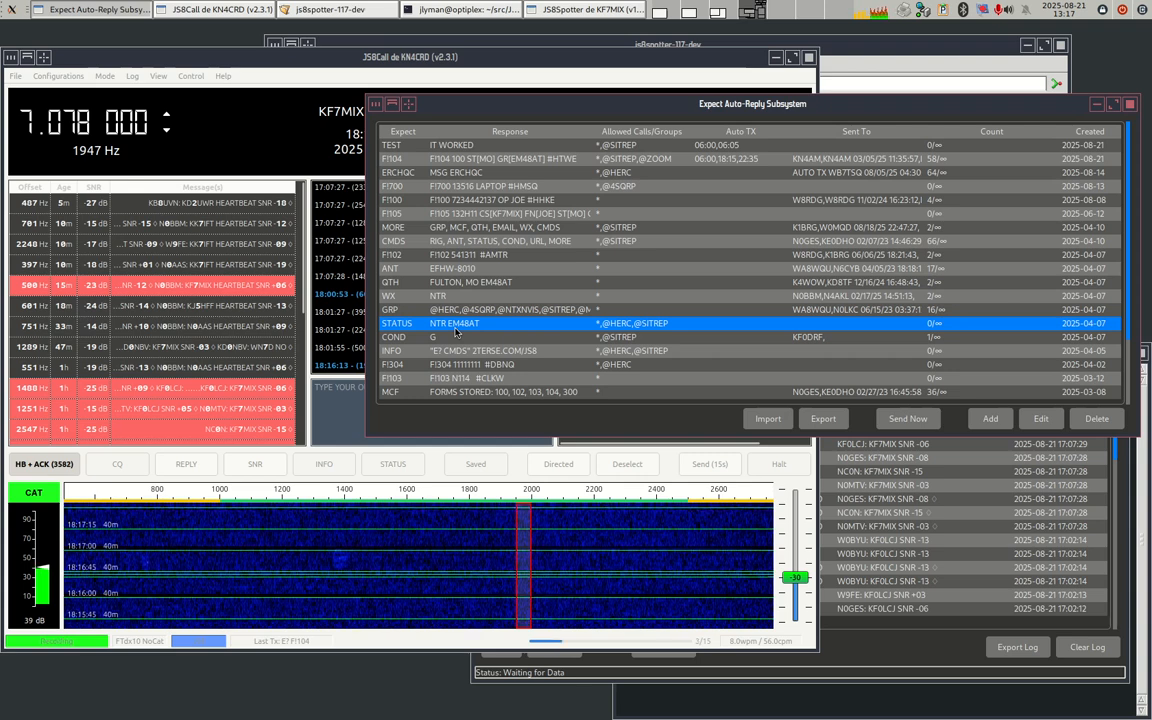
{"action": "left_click", "coordinate": [449, 351]}
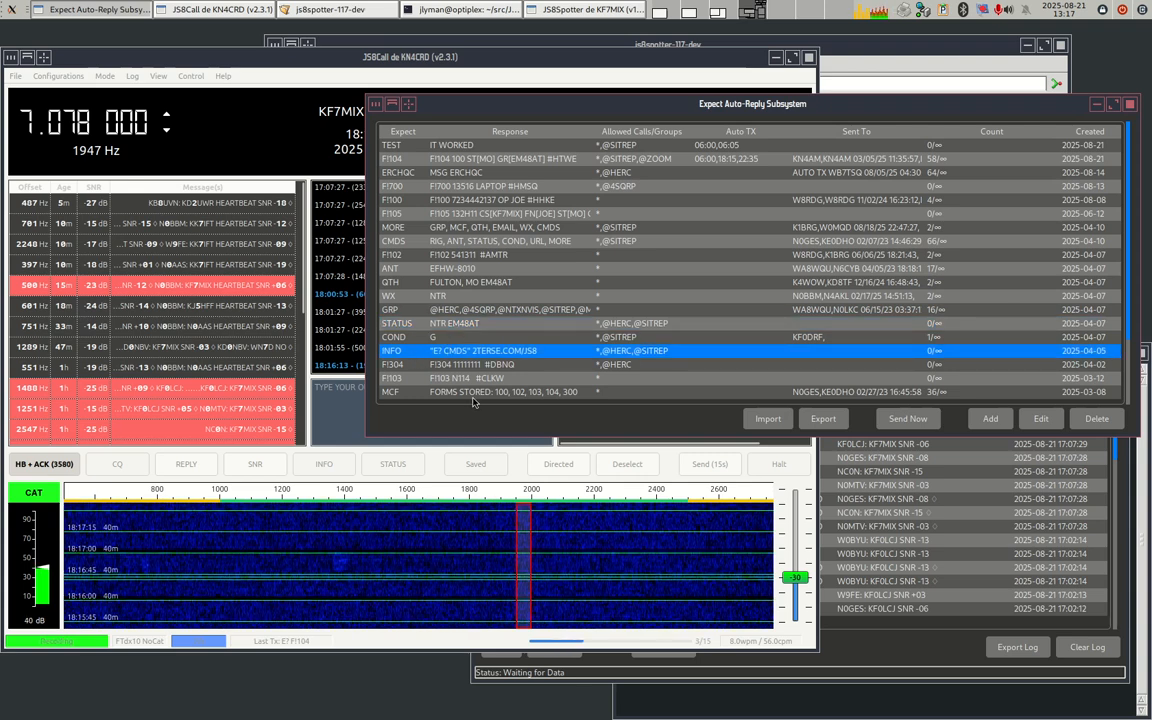
{"action": "scroll", "coordinate": [442, 391], "scroll_direction": "down", "scroll_amount": 2}
{"action": "left_click", "coordinate": [444, 392]}
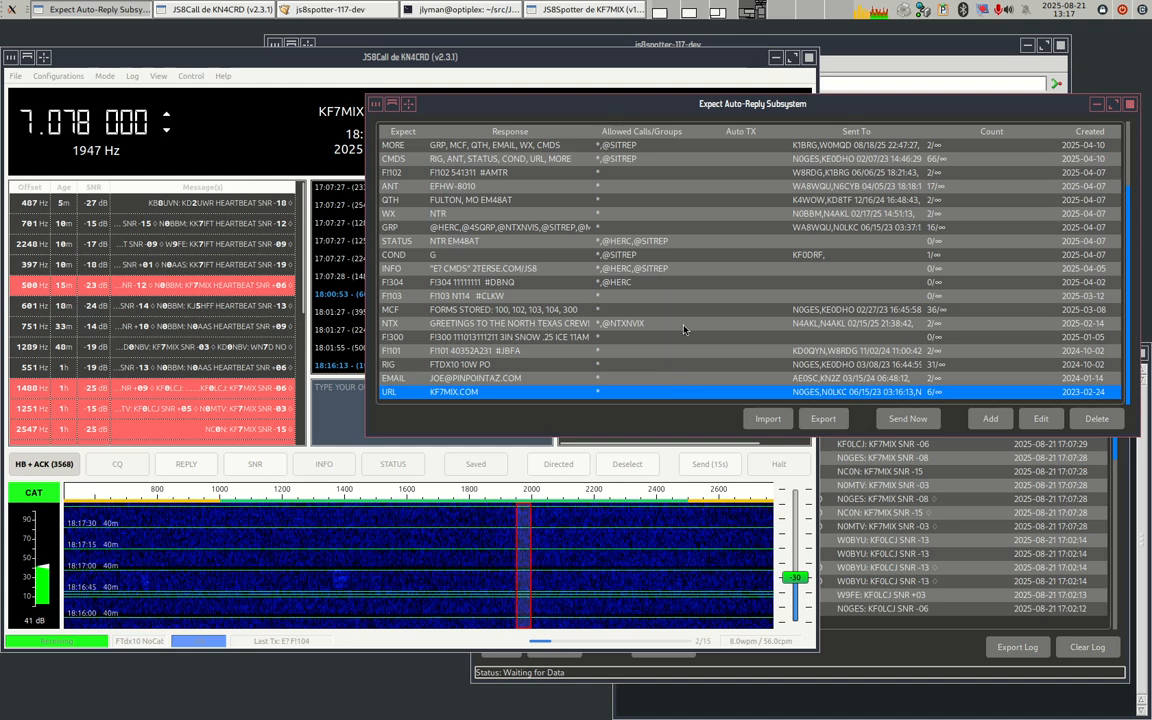
{"action": "key", "text": "Up"}
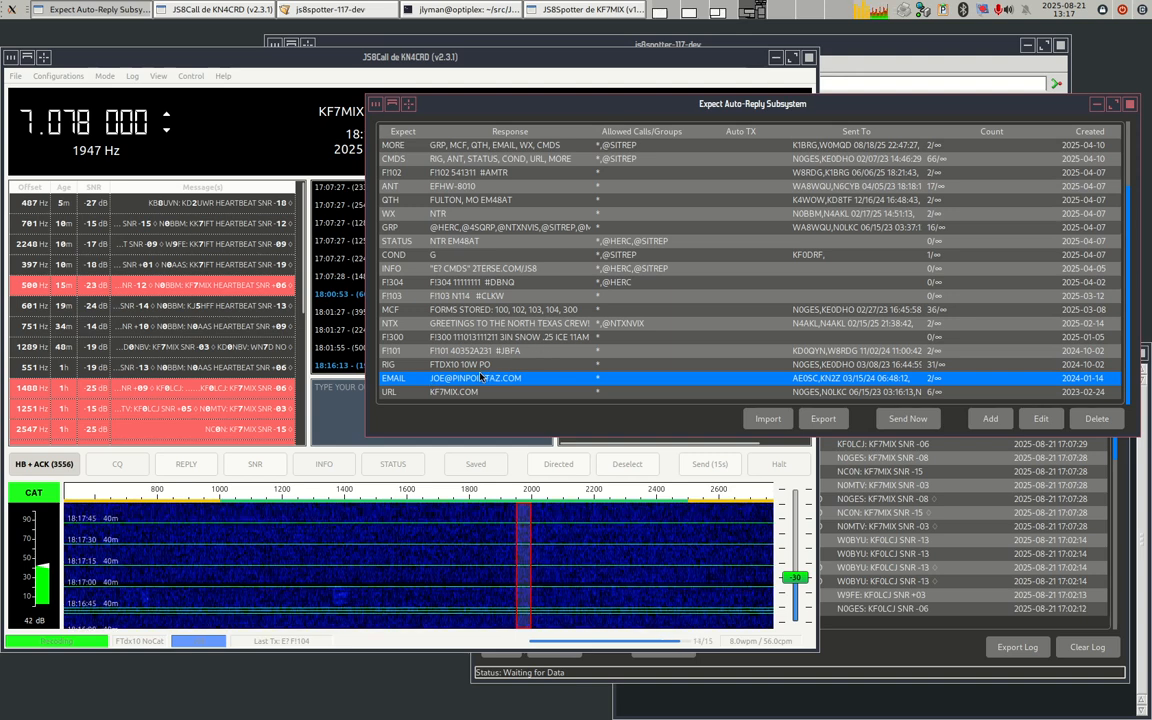
{"action": "scroll", "coordinate": [530, 341], "scroll_direction": "up", "scroll_amount": 2}
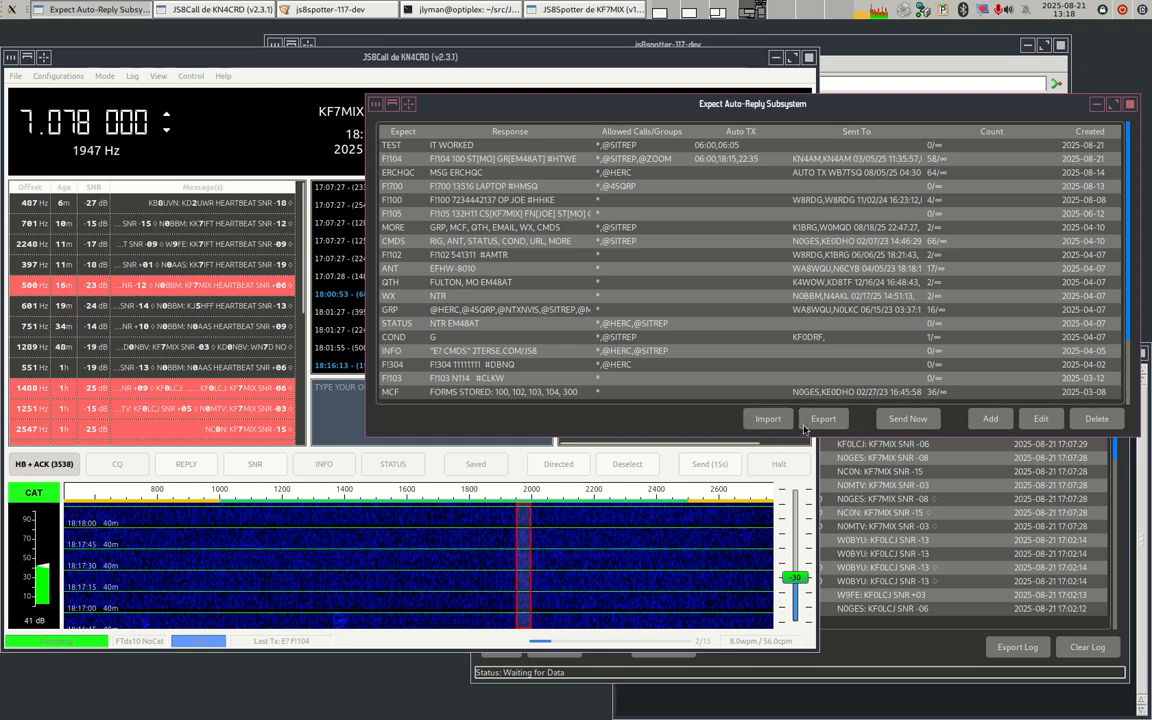
- Open the F!104 Expect entry, examine its settings and Sent to history, and close it without editing
{"action": "left_click", "coordinate": [990, 418]}
{"action": "key", "text": "Escape"}
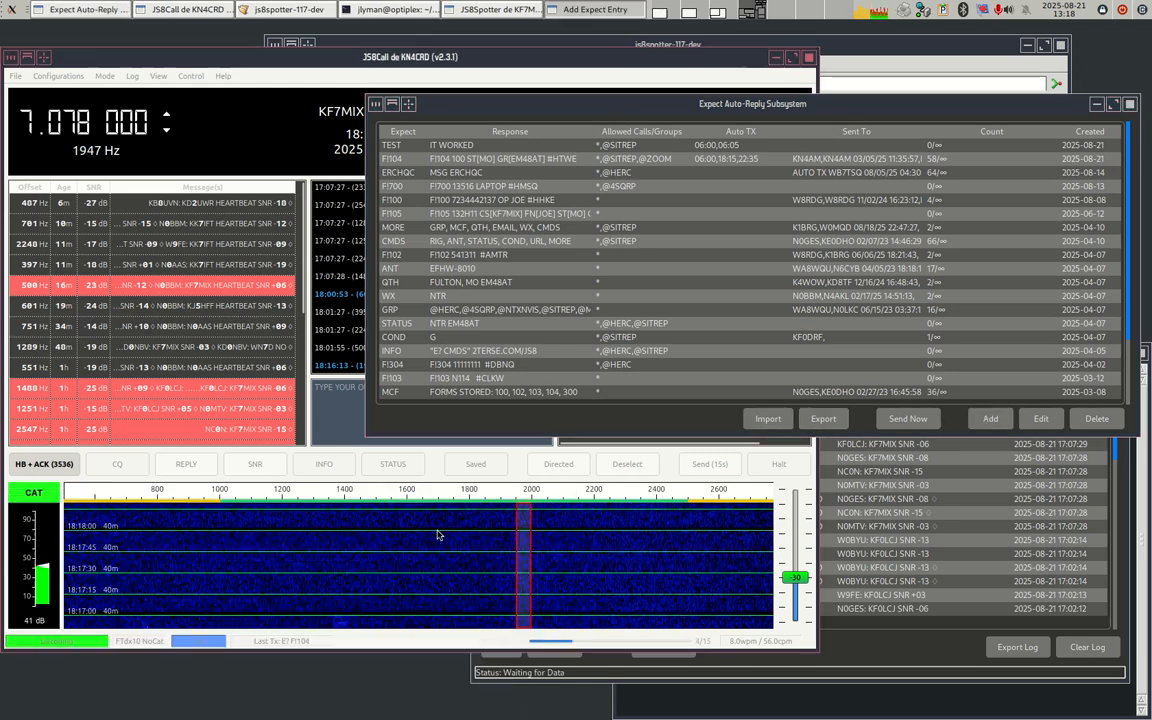
{"action": "double_click", "coordinate": [459, 160]}
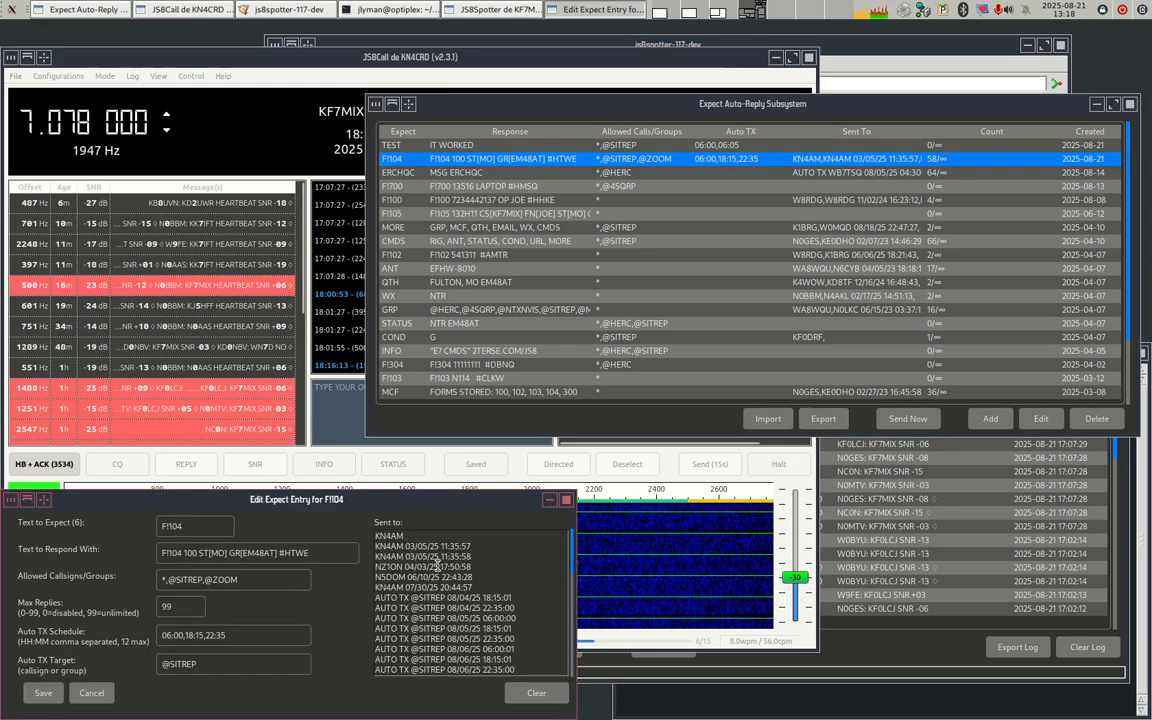
{"action": "left_click_drag", "start_coordinate": [429, 503], "coordinate": [679, 218]}
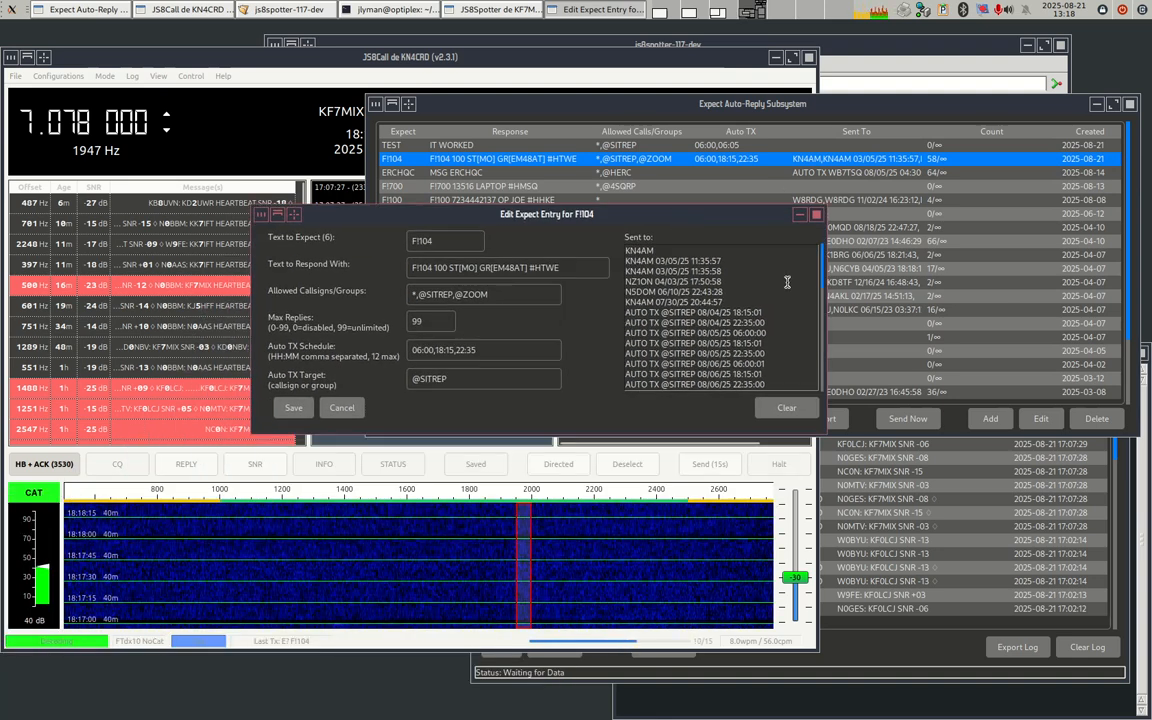
{"action": "left_click_drag", "start_coordinate": [822, 267], "coordinate": [808, 243]}
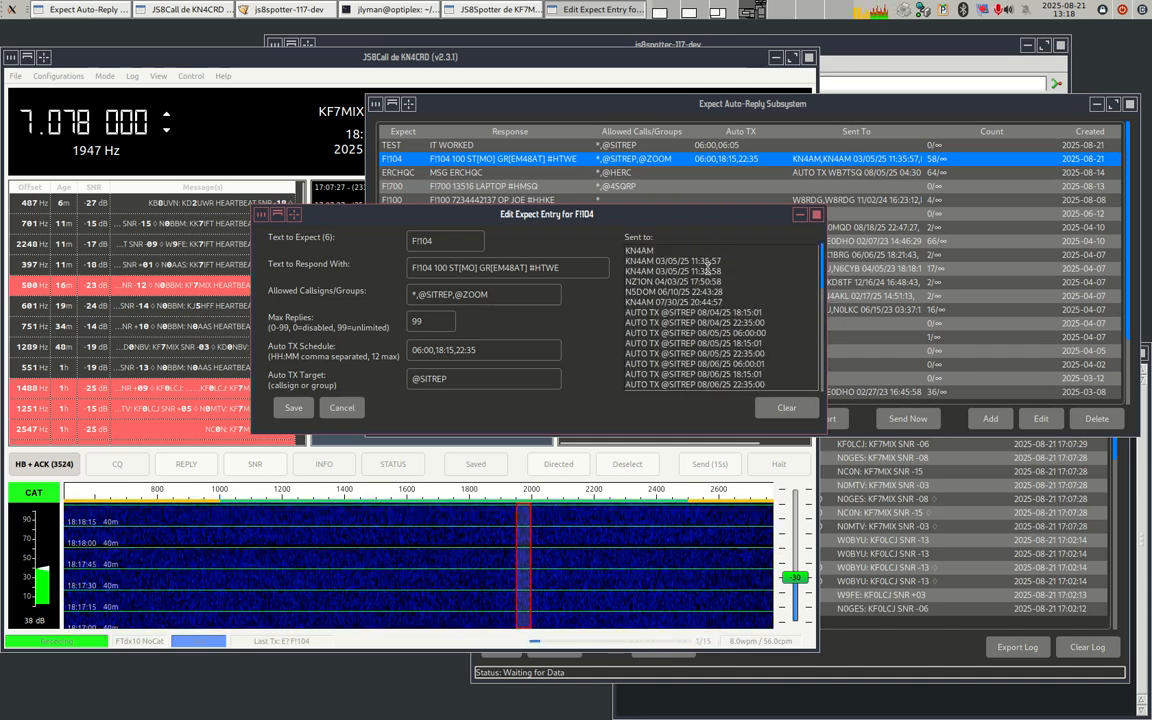
{"action": "left_click_drag", "start_coordinate": [726, 274], "coordinate": [625, 274]}
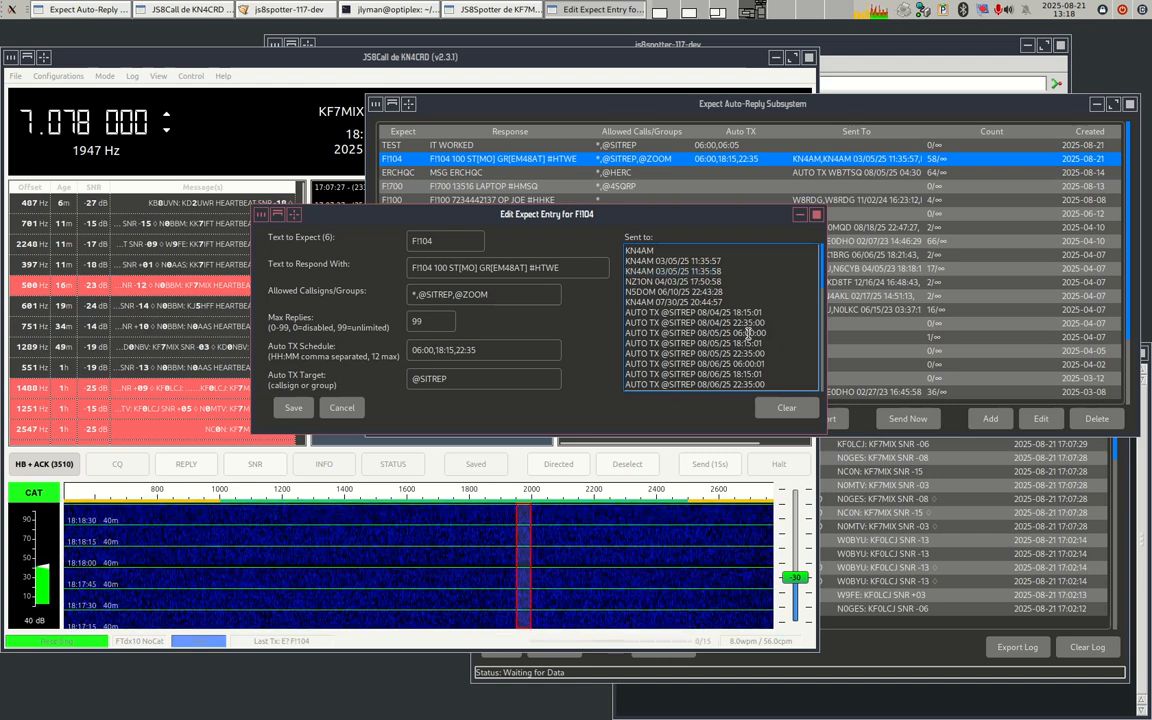
{"action": "left_click", "coordinate": [695, 333]}
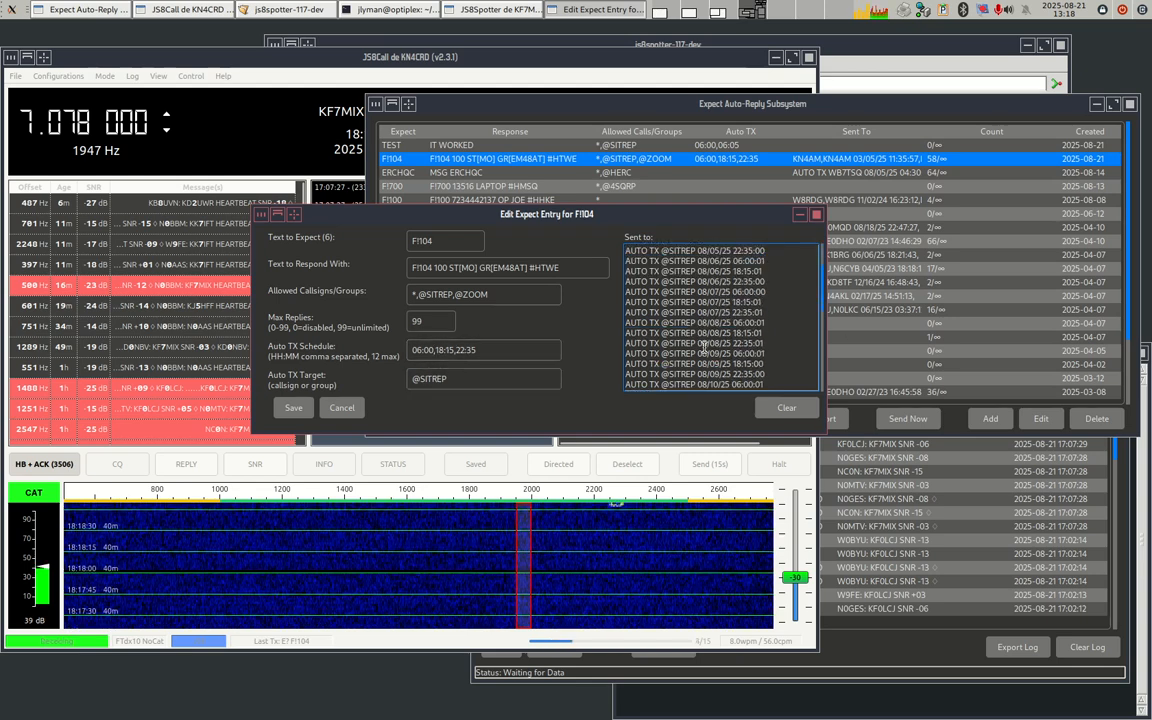
{"action": "scroll", "coordinate": [703, 346], "scroll_direction": "down", "scroll_amount": 10}
{"action": "scroll", "coordinate": [703, 346], "scroll_direction": "up", "scroll_amount": 10}
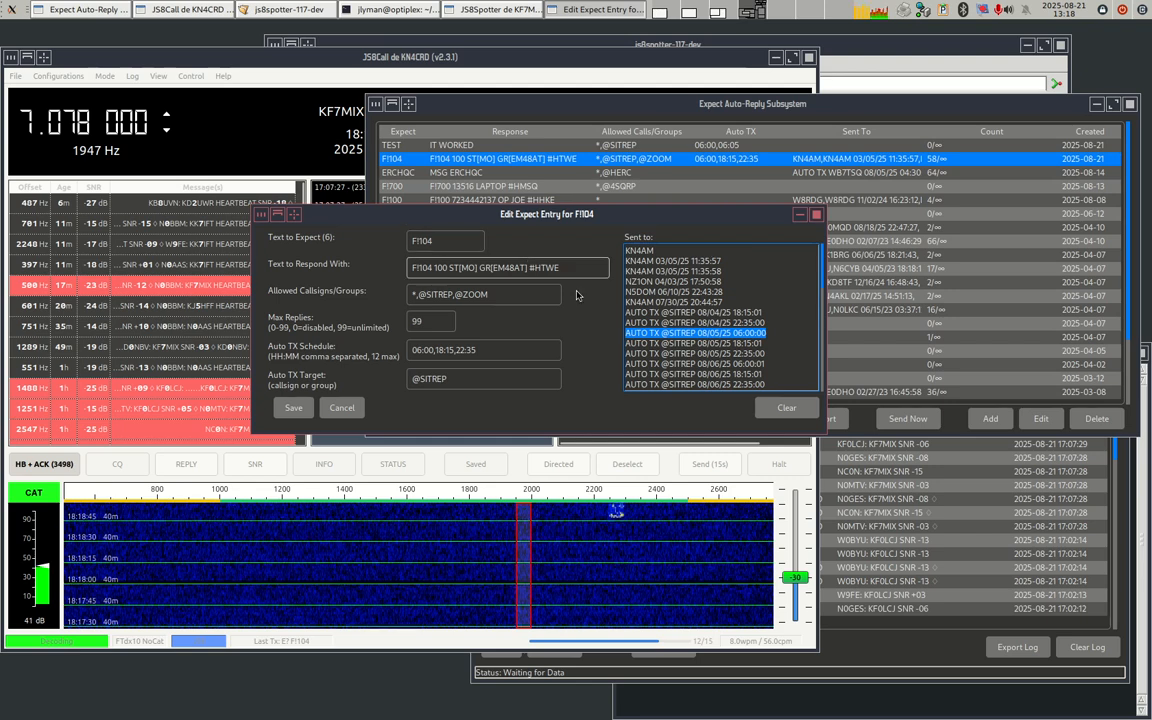
{"action": "left_click", "coordinate": [817, 216]}
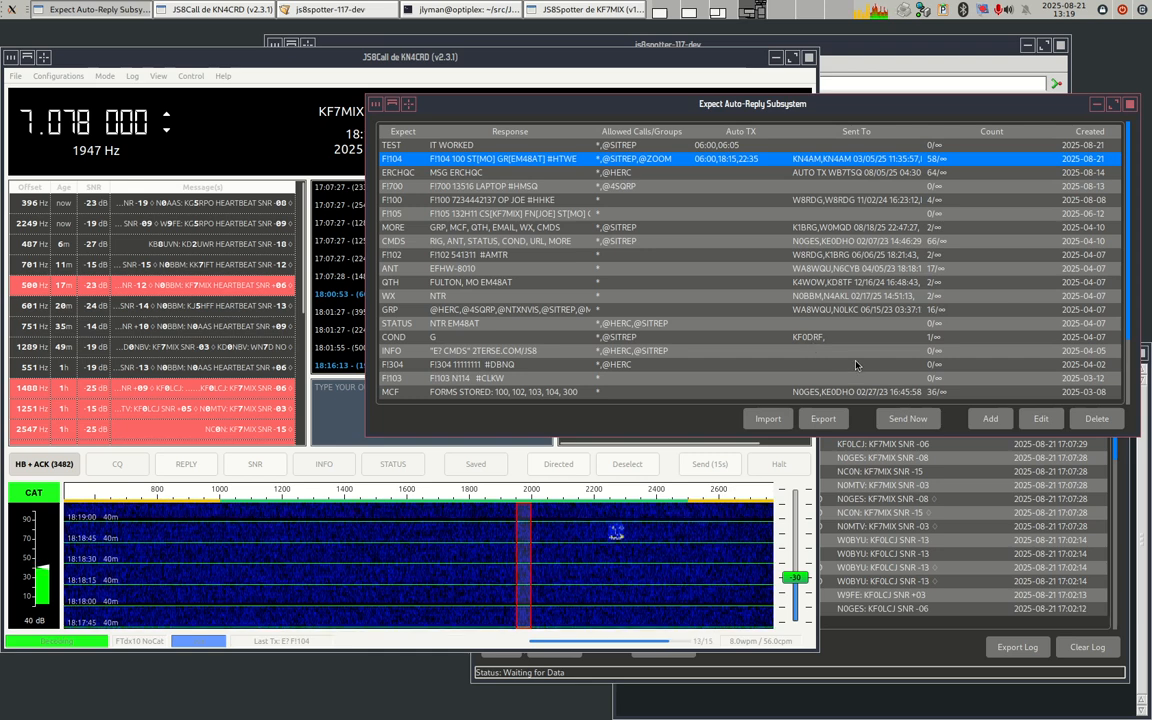
{"action": "left_click", "coordinate": [907, 418]}
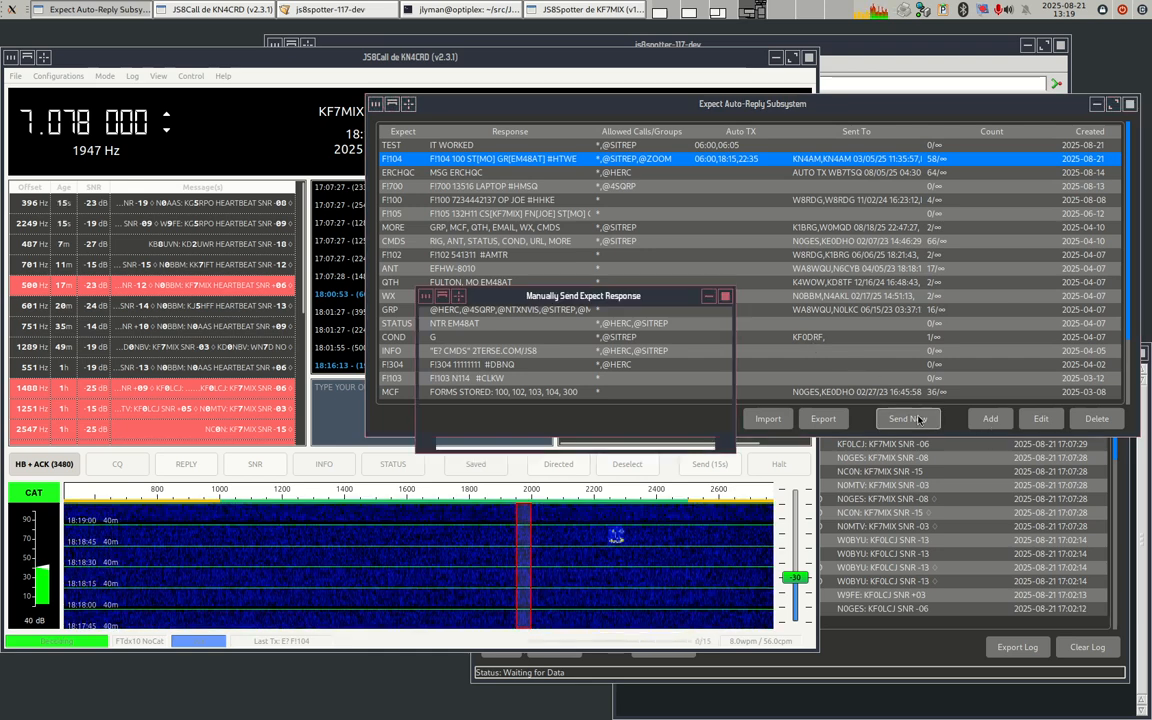
{"action": "left_click_drag", "start_coordinate": [592, 331], "coordinate": [556, 333]}
{"action": "left_click", "coordinate": [428, 356]}
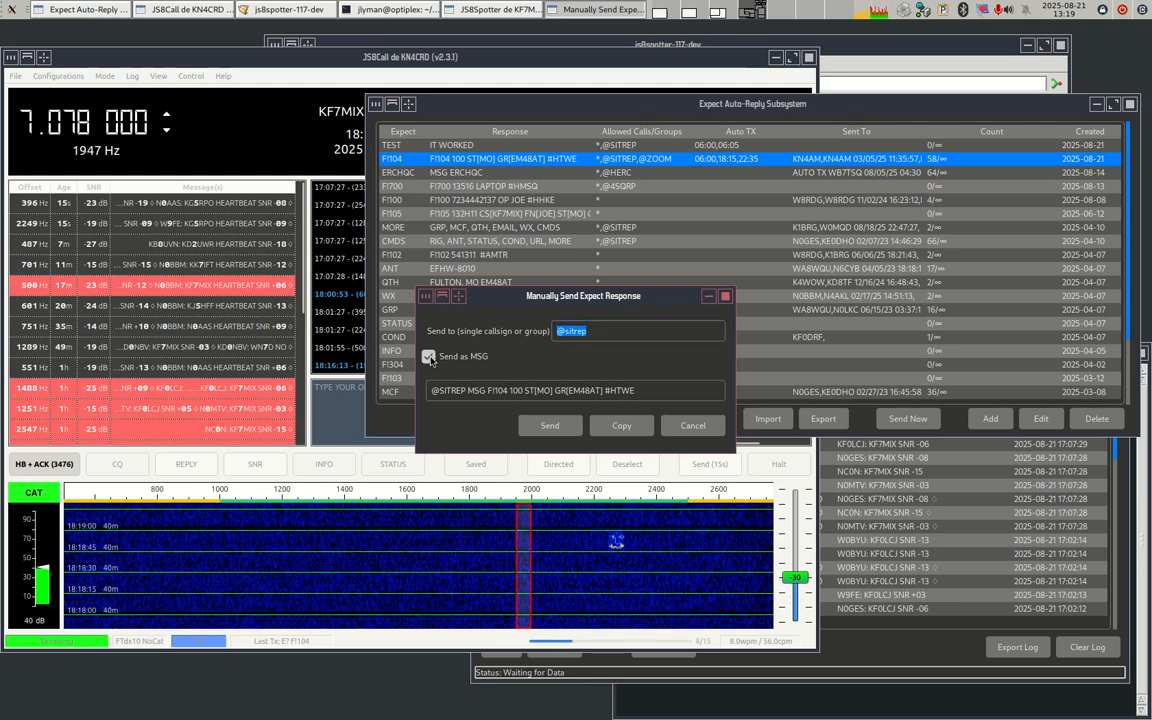
{"action": "left_click", "coordinate": [437, 391]}
{"action": "left_click_drag", "start_coordinate": [435, 391], "coordinate": [647, 389]}
{"action": "left_click", "coordinate": [647, 389]}
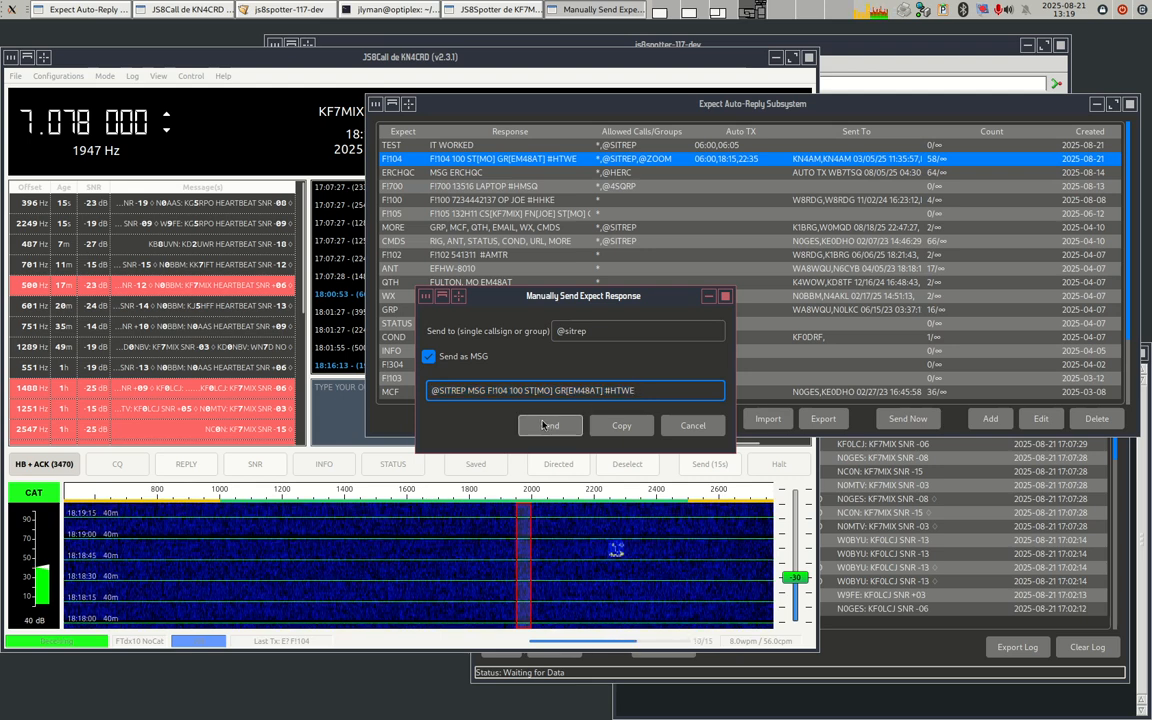
{"action": "key", "text": "Return"}
{"action": "left_click", "coordinate": [336, 88]}
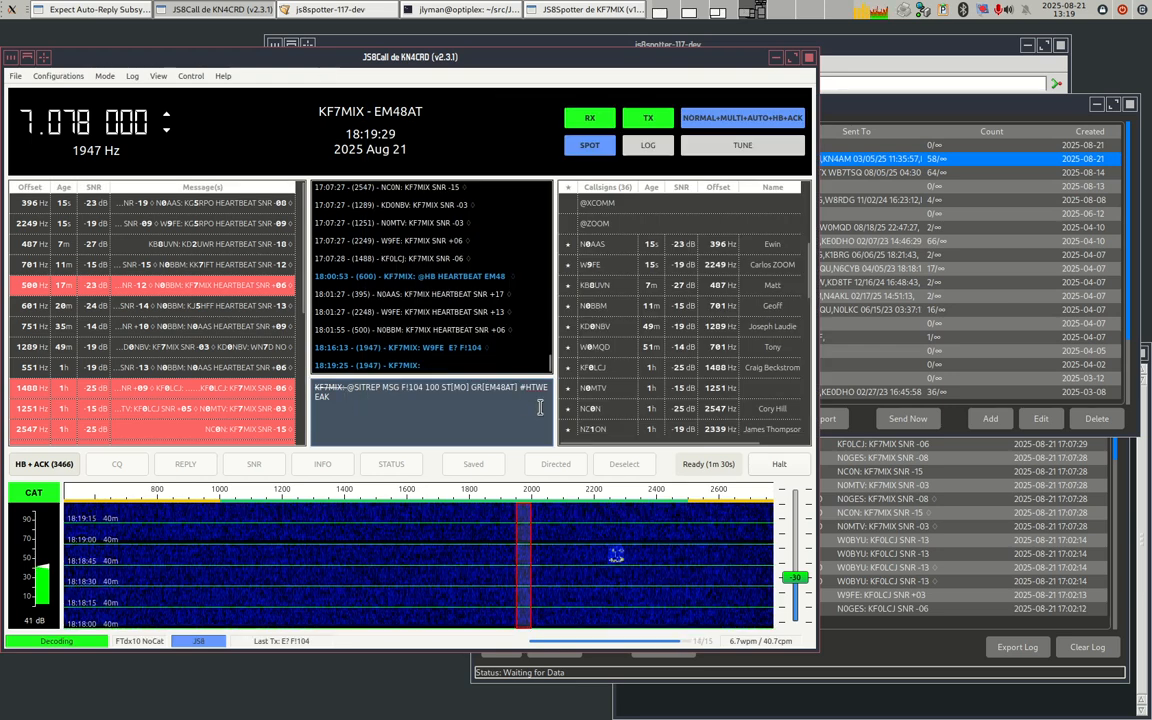
{"action": "left_click", "coordinate": [857, 111]}
{"action": "left_click", "coordinate": [557, 172]}
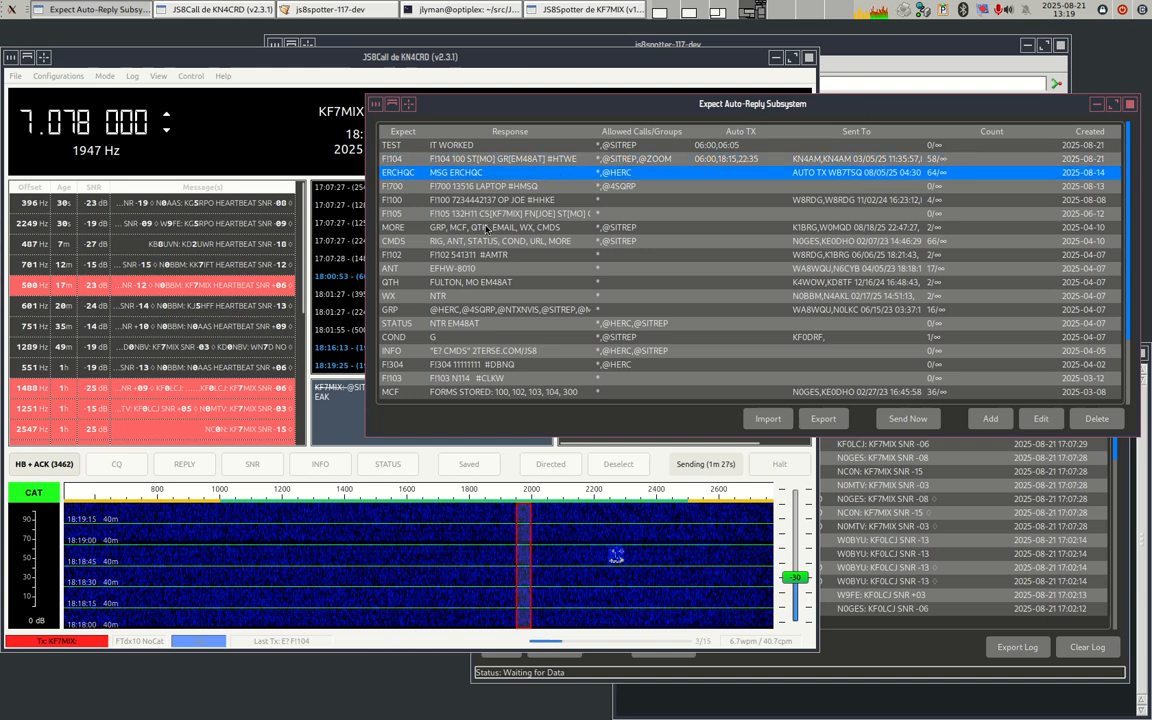
{"action": "left_click", "coordinate": [455, 200]}
{"action": "left_click", "coordinate": [440, 233]}
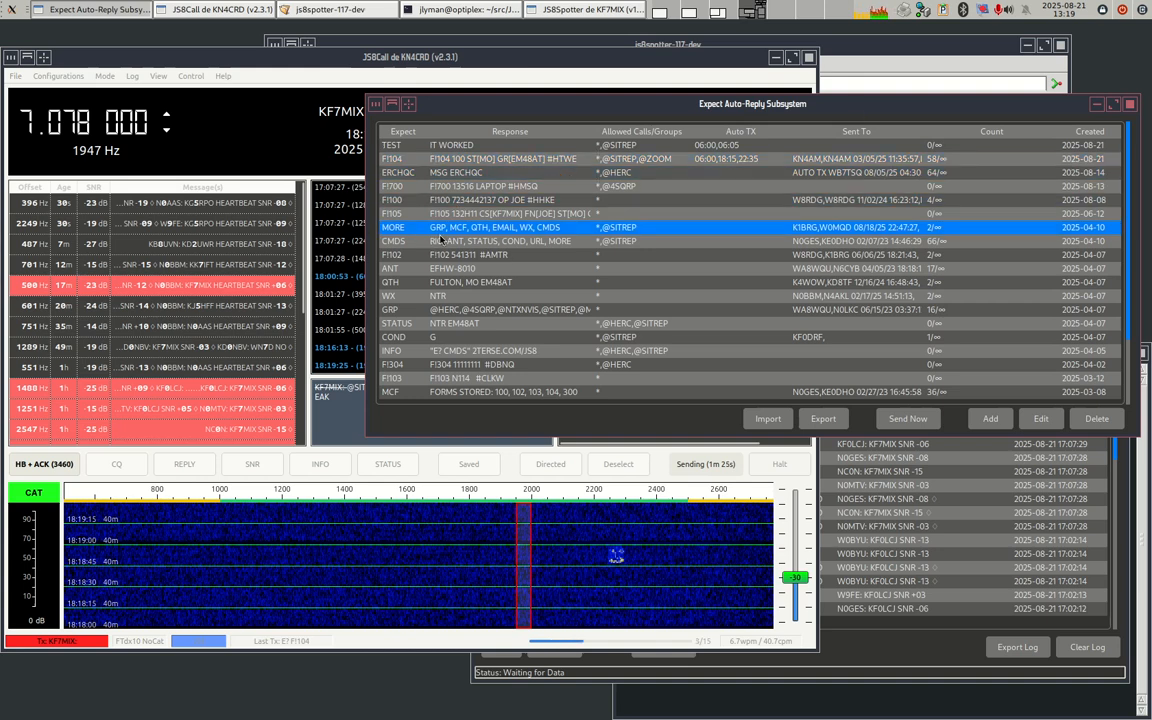
{"action": "left_click", "coordinate": [437, 242]}
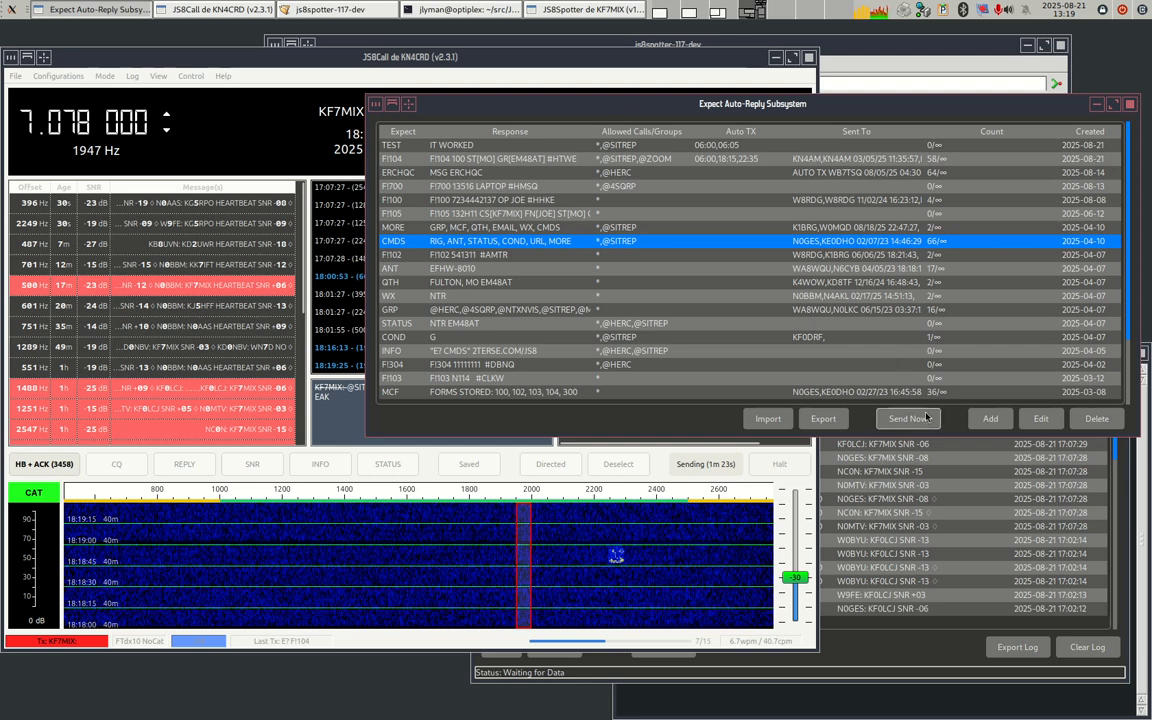
{"action": "left_click", "coordinate": [908, 418]}
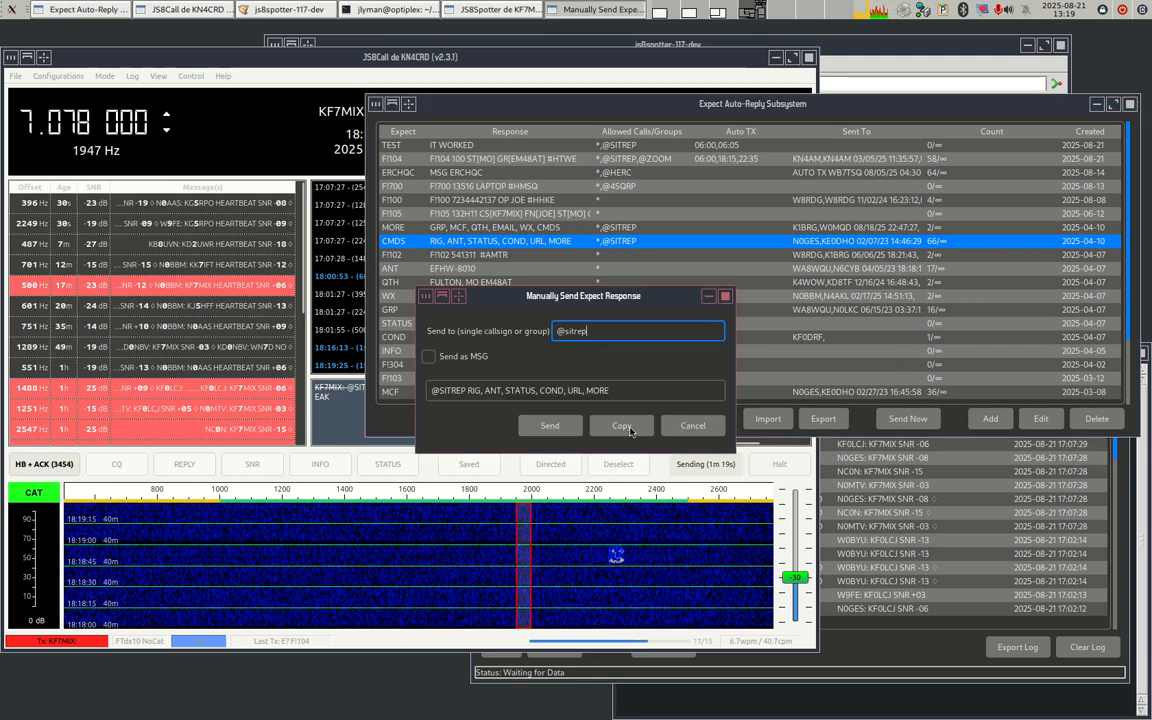
{"action": "left_click", "coordinate": [690, 427]}
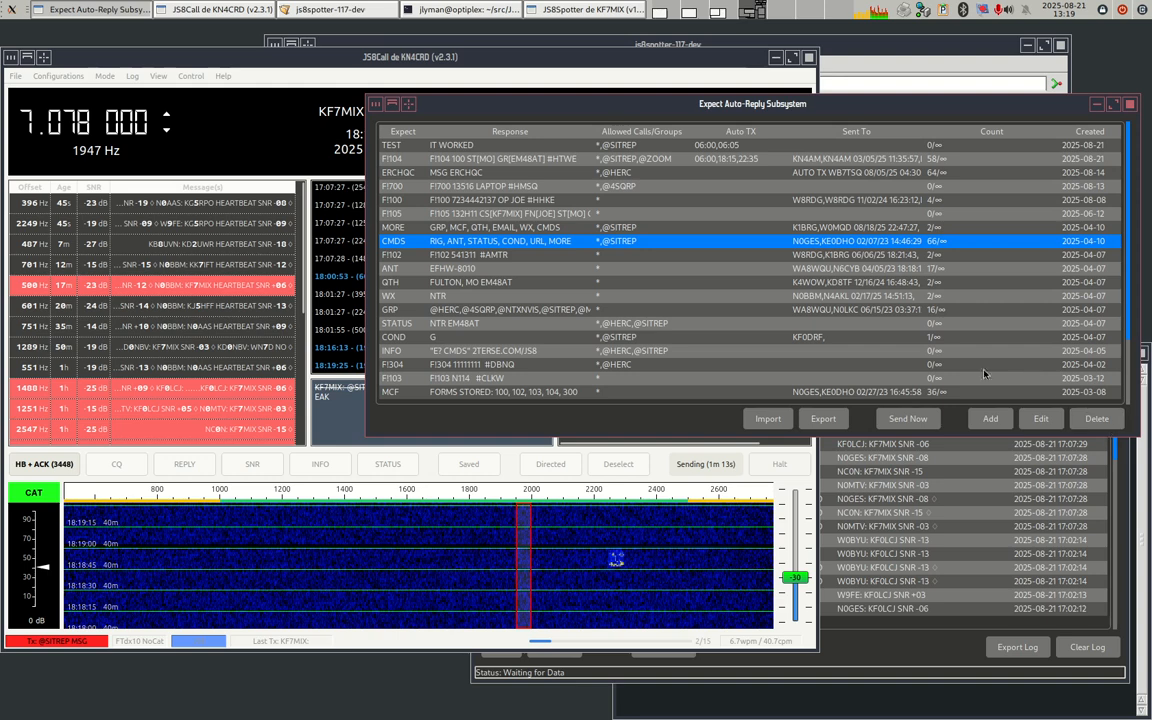
- Delete the TEST entry from the Expect list
{"action": "left_click", "coordinate": [460, 145]}
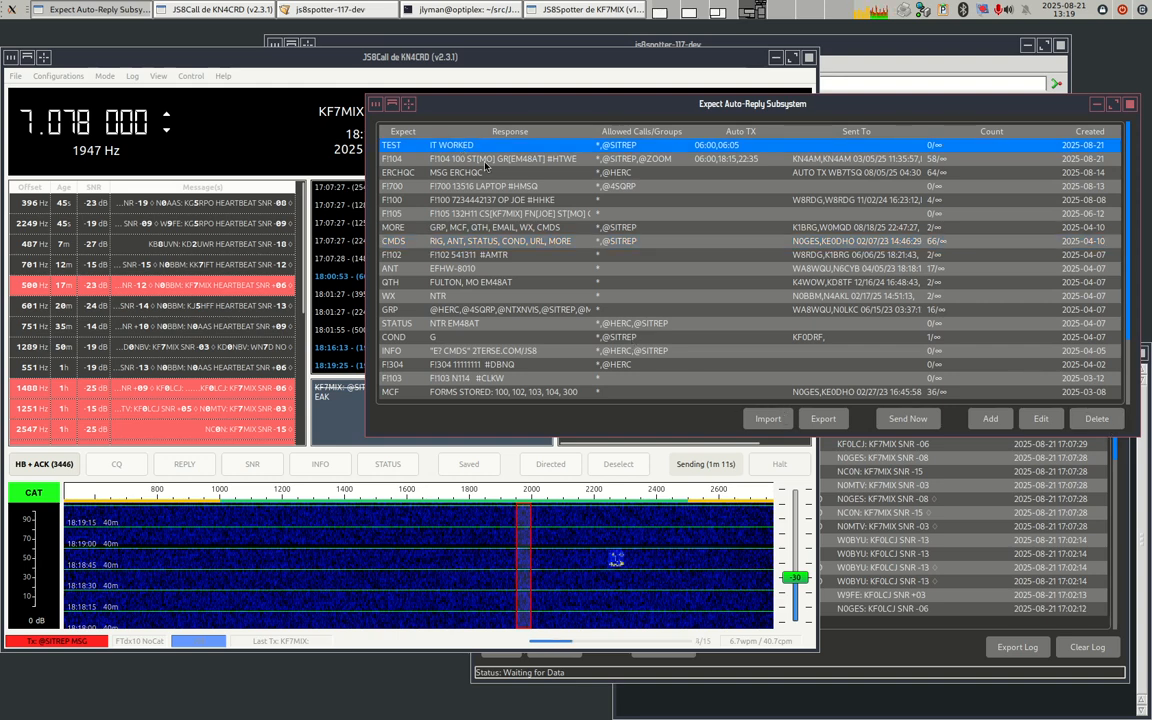
{"action": "left_click", "coordinate": [1094, 418]}
{"action": "left_click", "coordinate": [735, 315]}
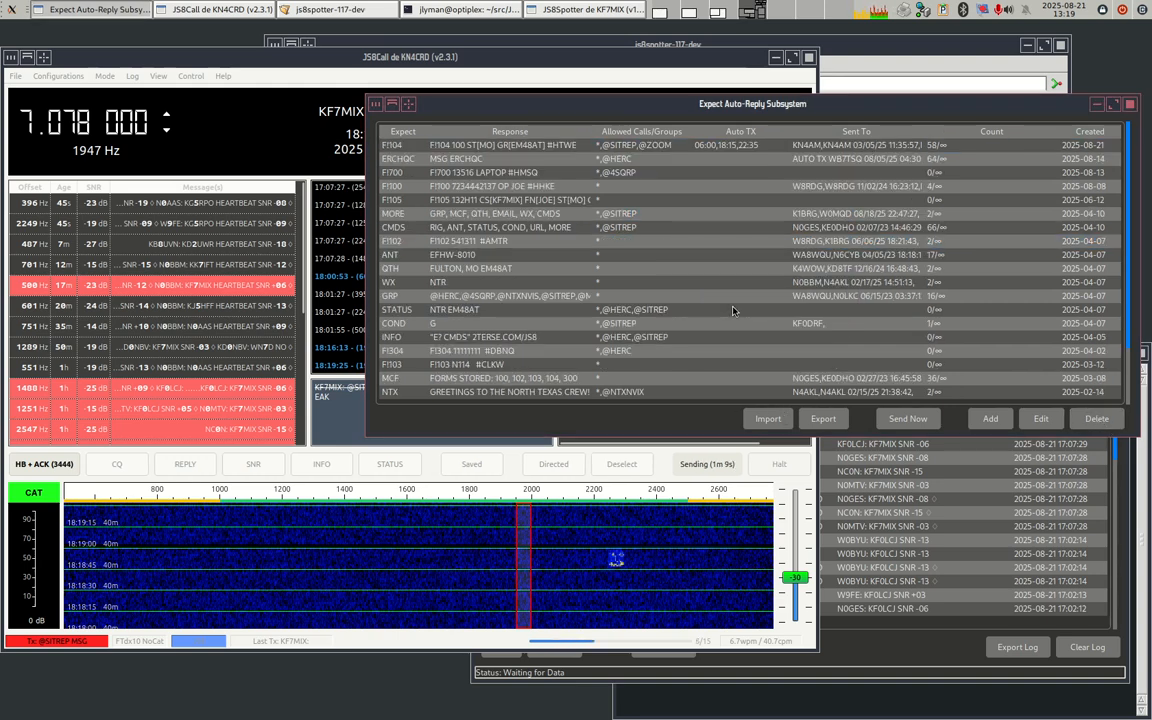
- Examine the export and import windows for Expect entries, and close them along with the Expect Auto-Reply Subsystem
{"action": "left_click", "coordinate": [820, 419]}
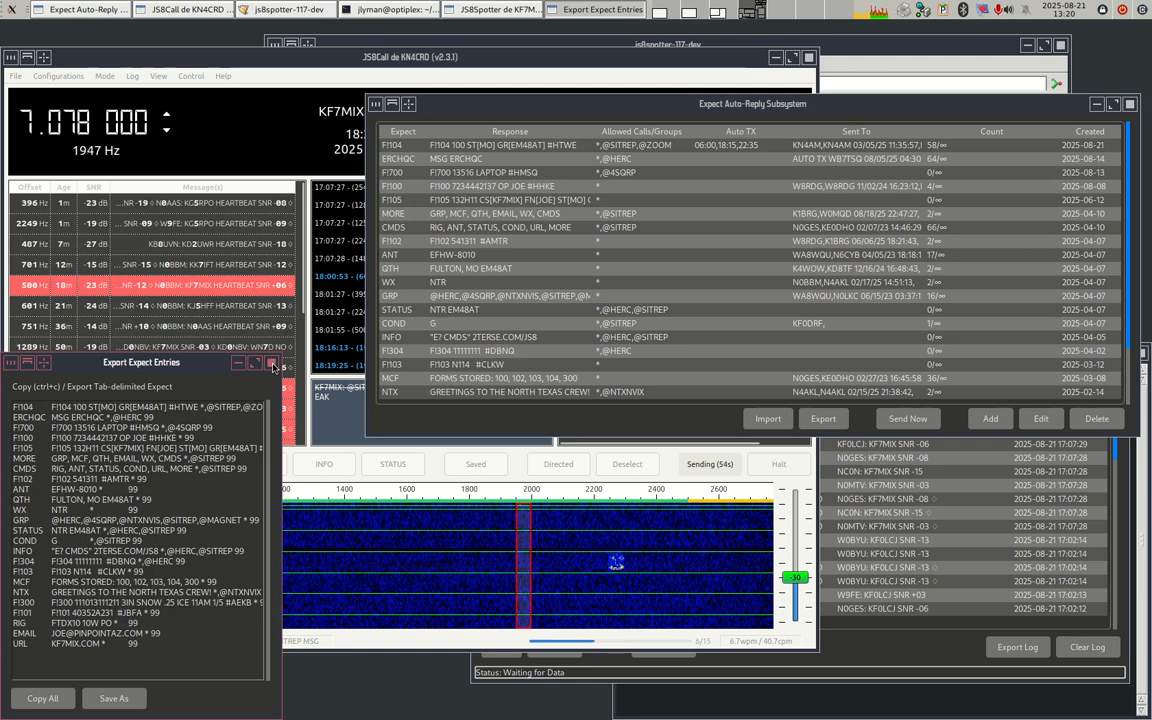
{"action": "left_click", "coordinate": [271, 364]}
{"action": "left_click", "coordinate": [768, 418]}
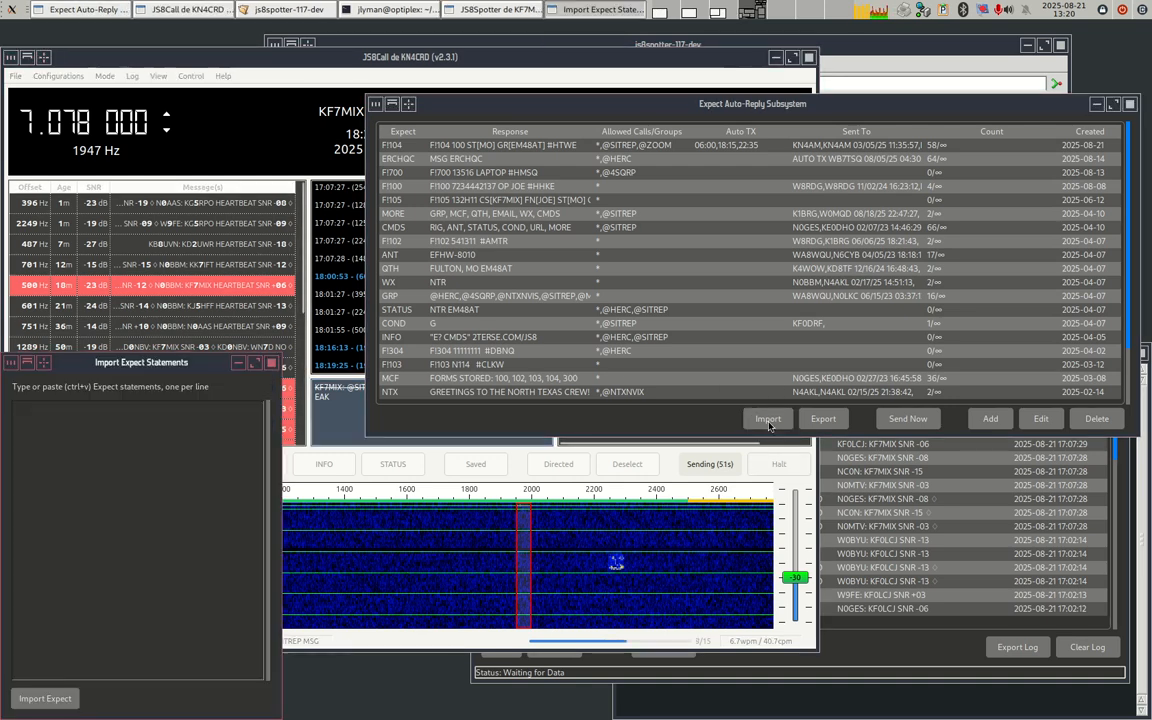
{"action": "left_click", "coordinate": [150, 455]}
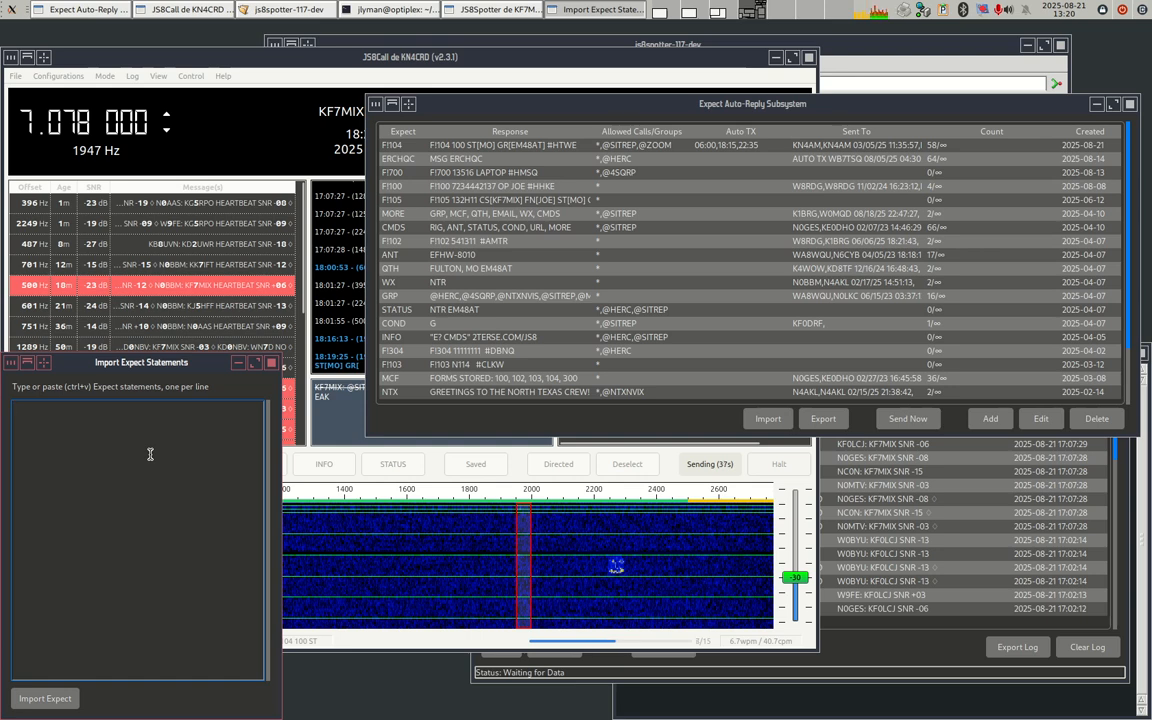
{"action": "left_click", "coordinate": [271, 363]}
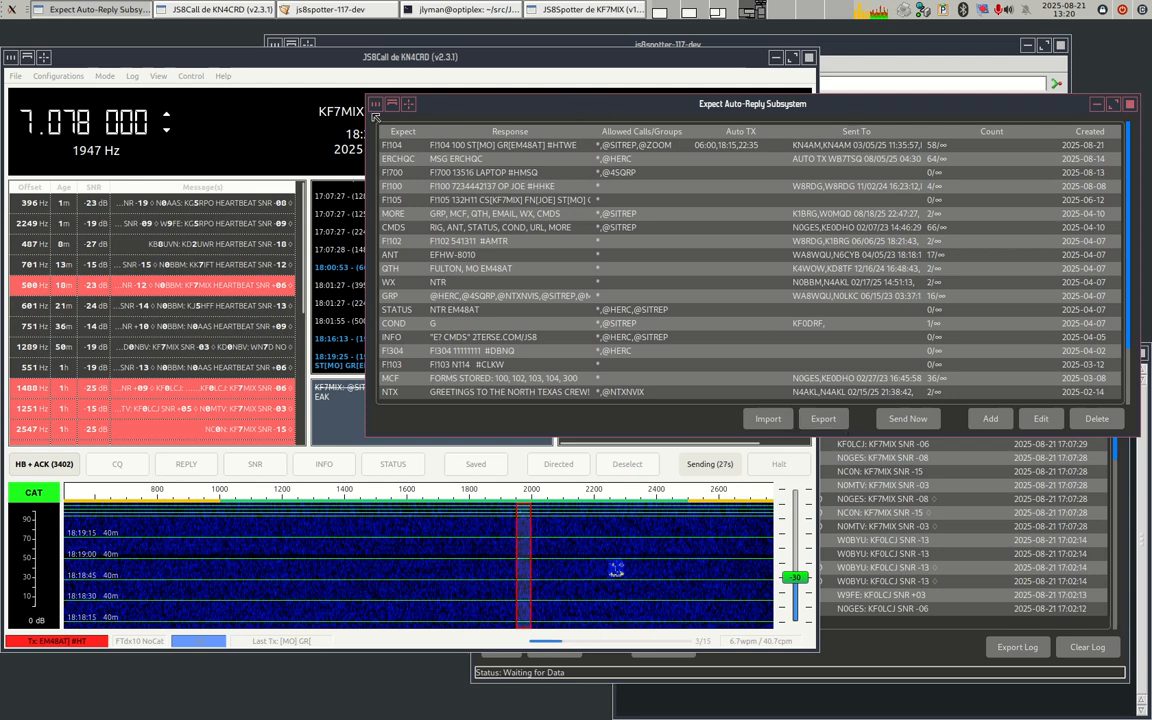
{"action": "left_click", "coordinate": [1129, 105]}
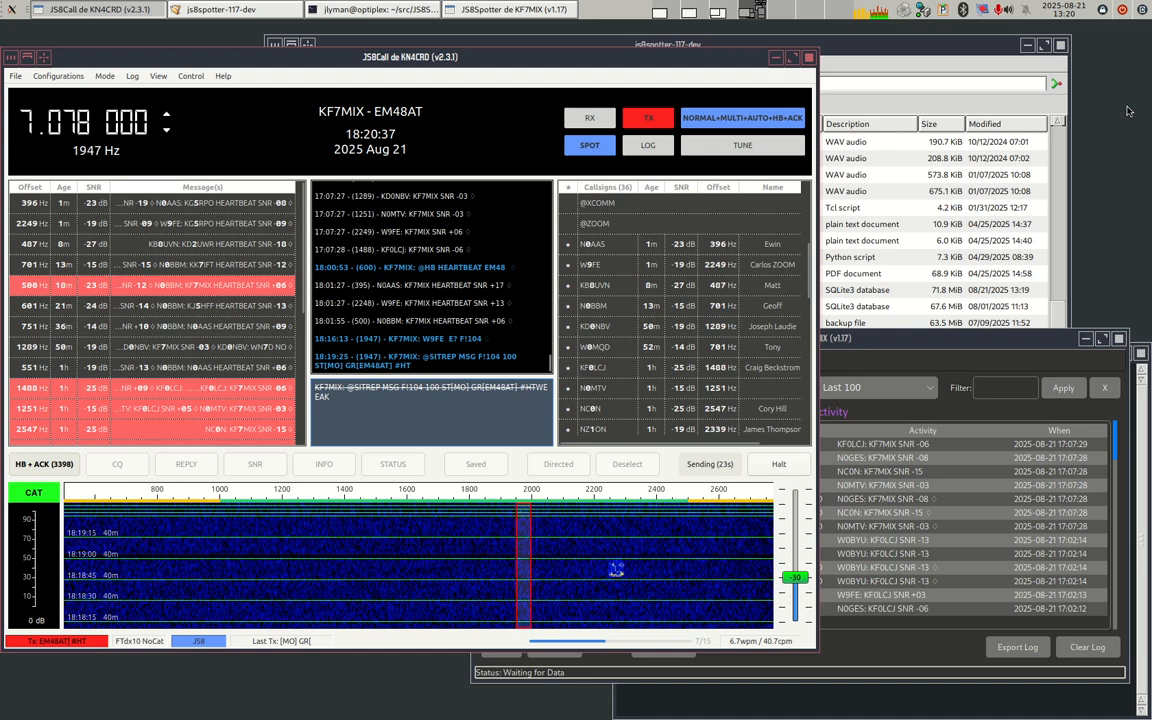
{"action": "left_click", "coordinate": [1003, 346]}
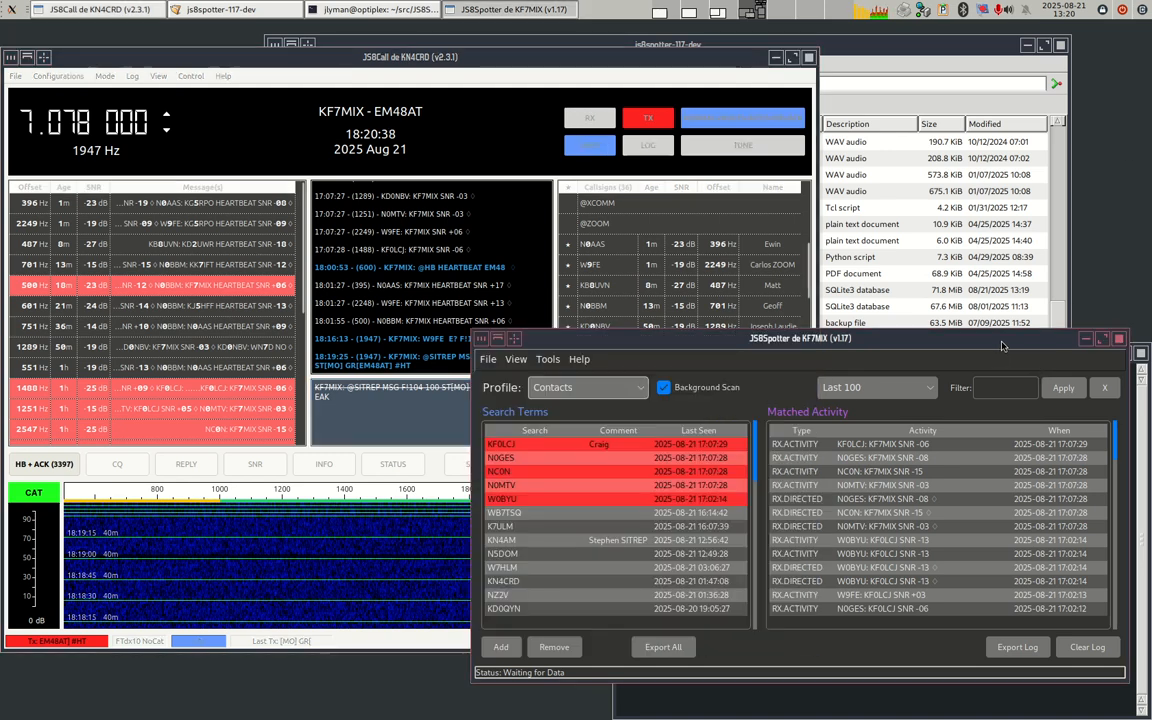
{"action": "left_click", "coordinate": [405, 63]}
{"action": "left_click", "coordinate": [868, 344]}
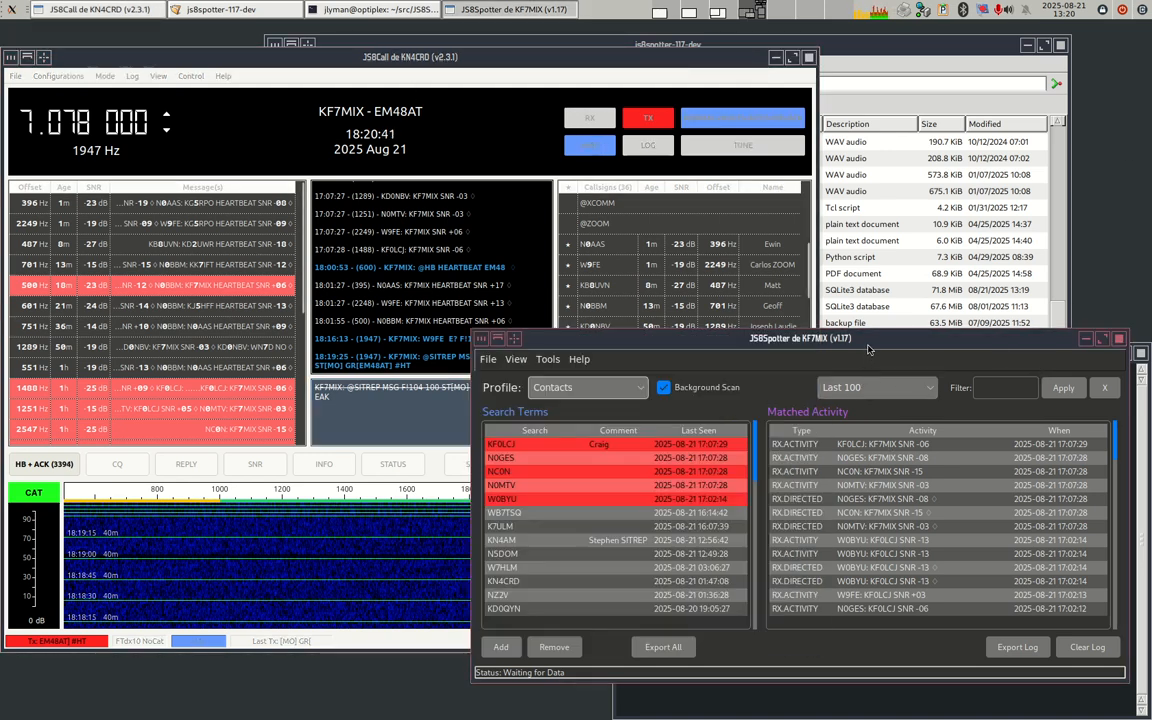
{"action": "left_click", "coordinate": [550, 361]}
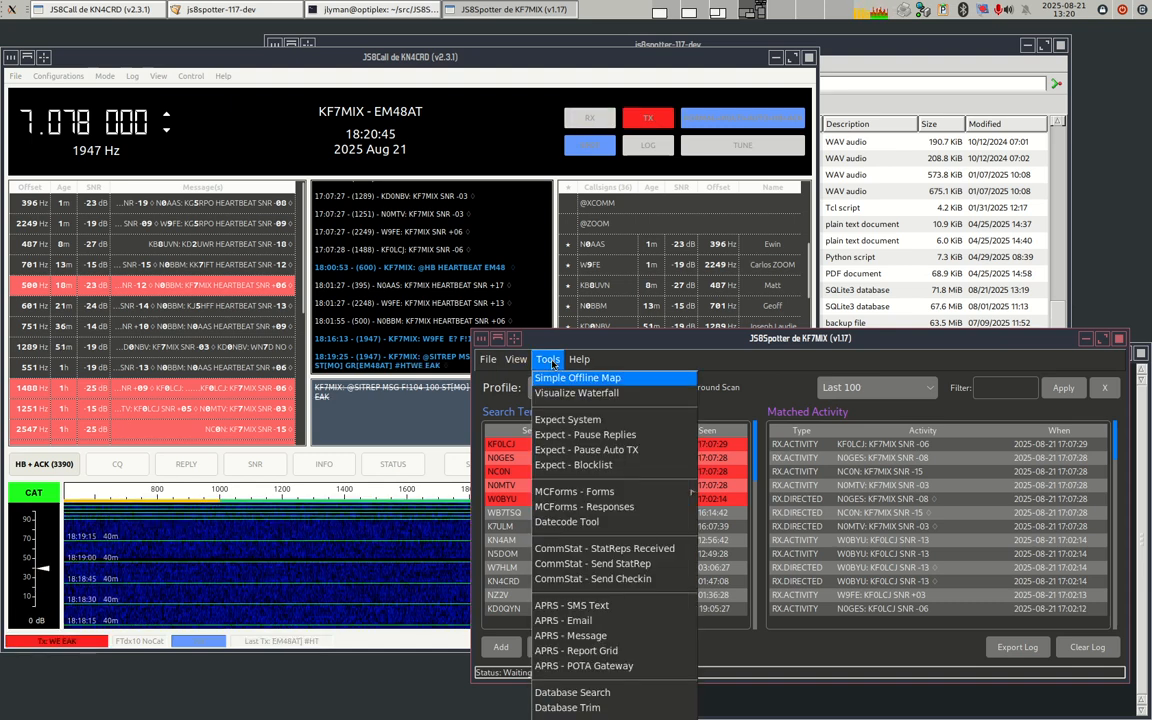
{"action": "mouse_move", "coordinate": [591, 496]}
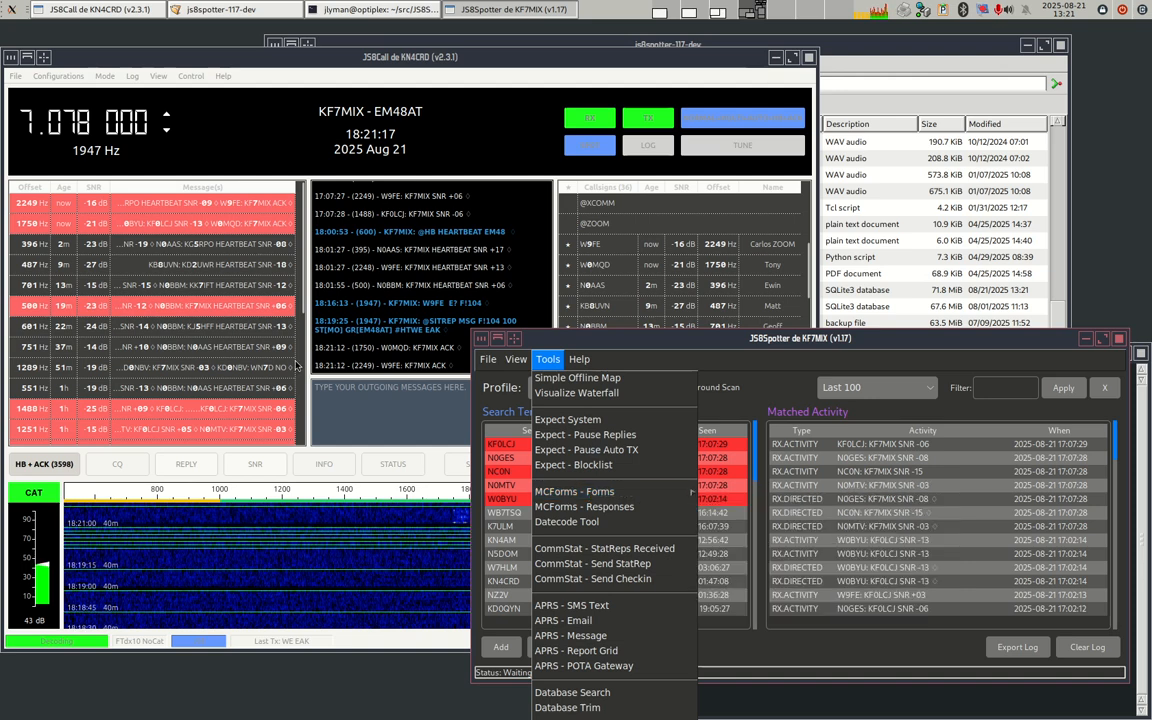
{"action": "left_click", "coordinate": [244, 62]}
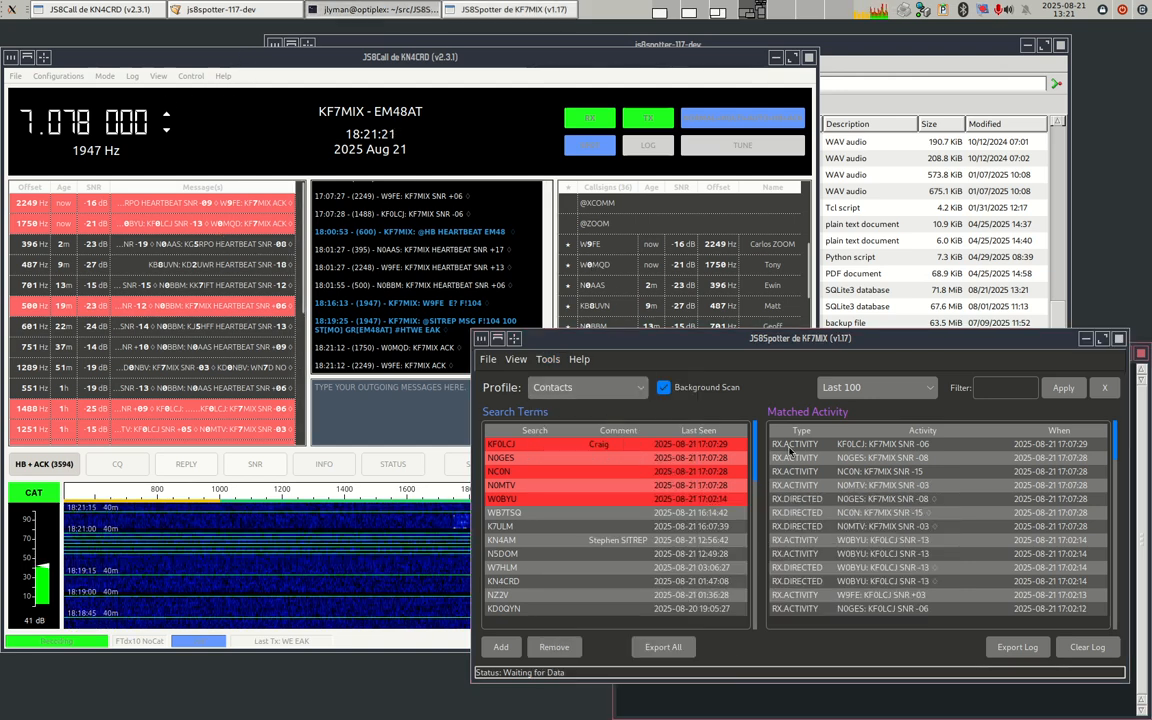
{"action": "left_click", "coordinate": [548, 360]}
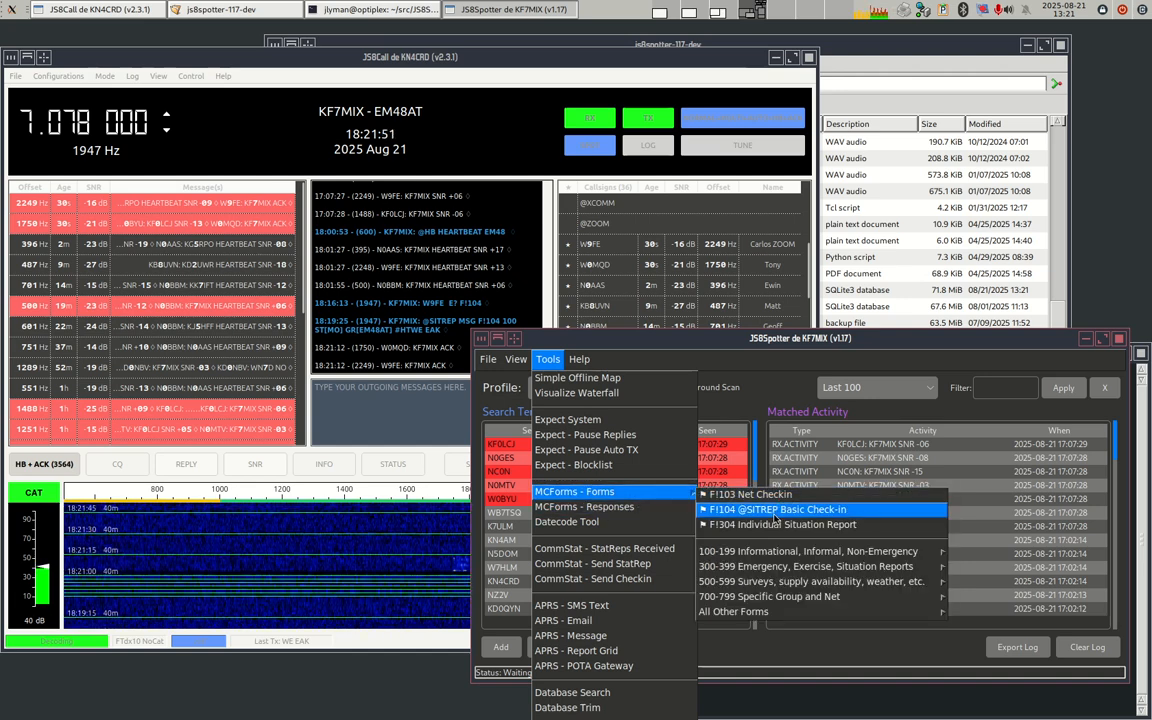
{"action": "left_click", "coordinate": [775, 517]}
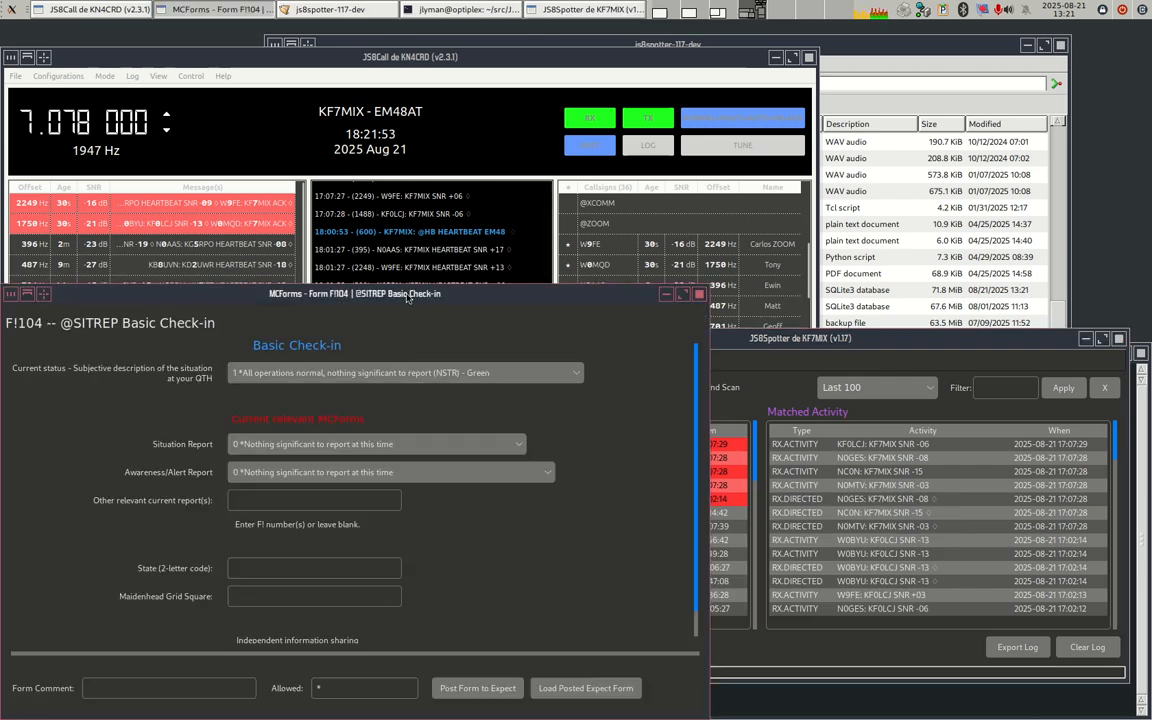
{"action": "left_click_drag", "start_coordinate": [400, 293], "coordinate": [593, 128]}
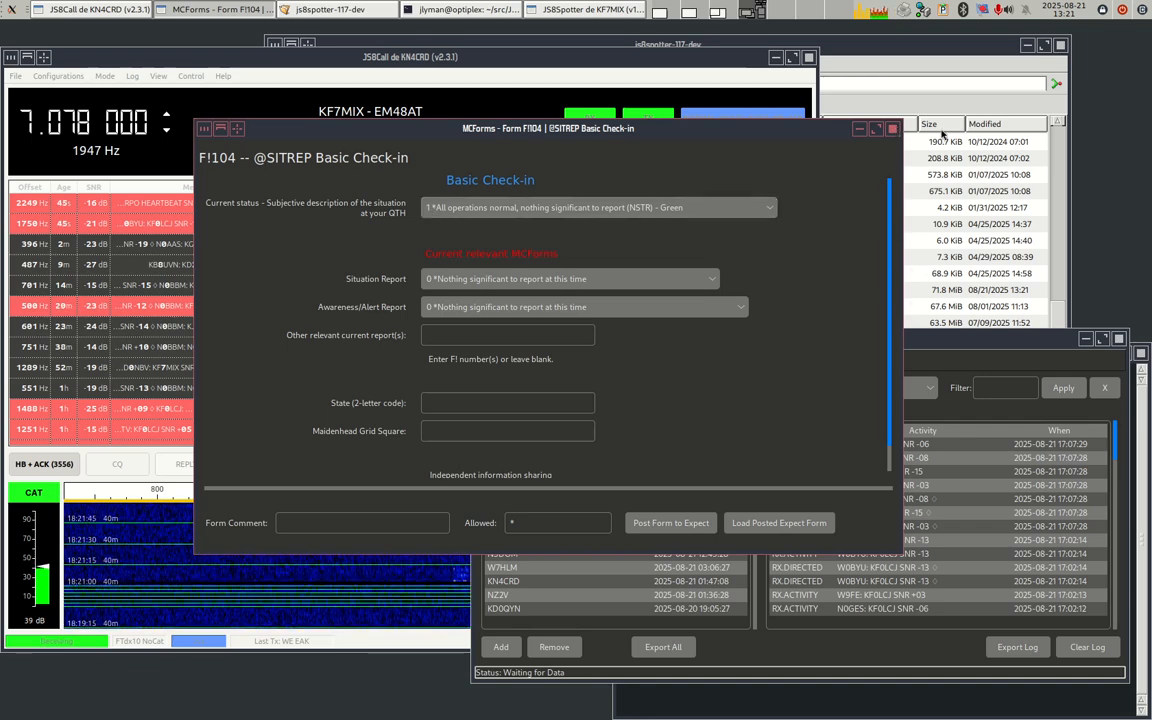
- Switch to the file manager, open MCF104.txt from the forms folder in a text editor, review the form's source, and minimize the editor
{"action": "left_click", "coordinate": [931, 61]}
{"action": "scroll", "coordinate": [514, 231], "scroll_direction": "up", "scroll_amount": 7}
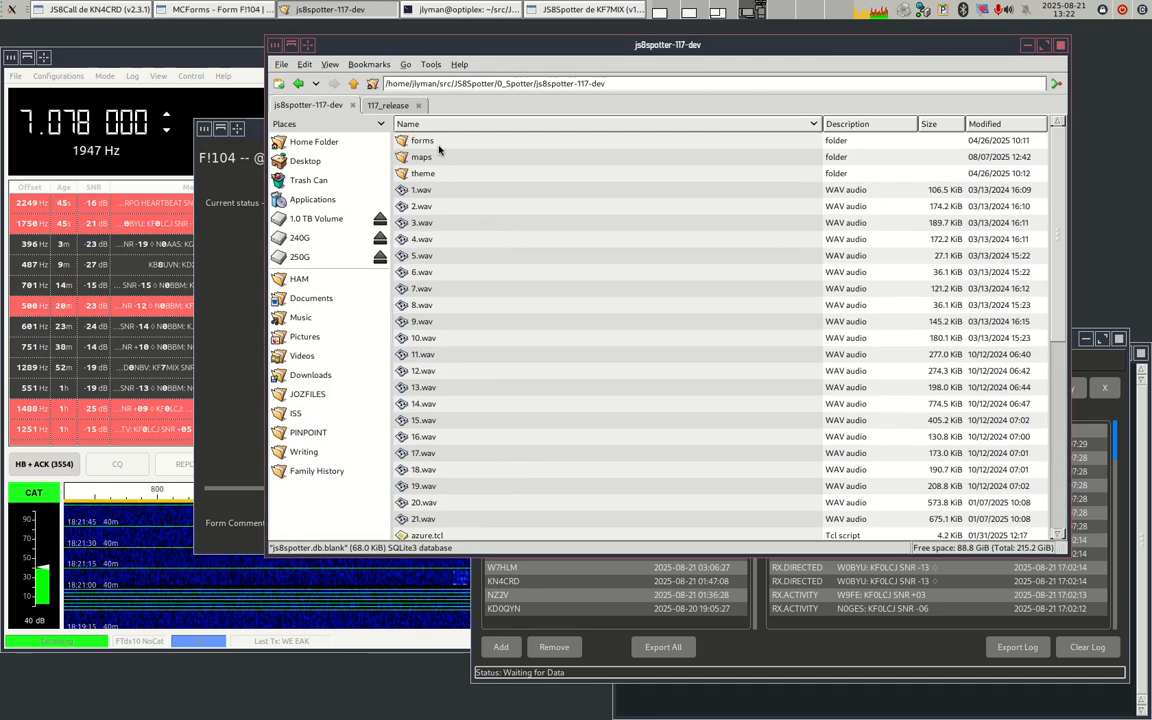
{"action": "left_click", "coordinate": [437, 146]}
{"action": "double_click", "coordinate": [437, 146]}
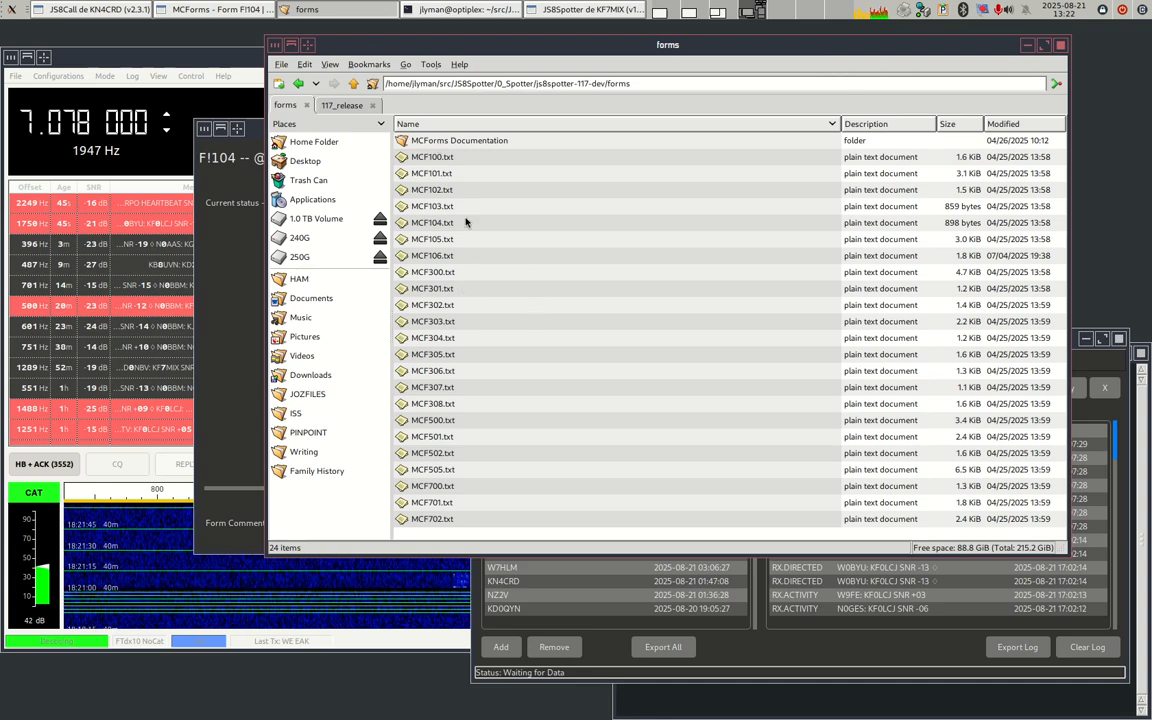
{"action": "left_click", "coordinate": [432, 224]}
{"action": "right_click", "coordinate": [432, 224]}
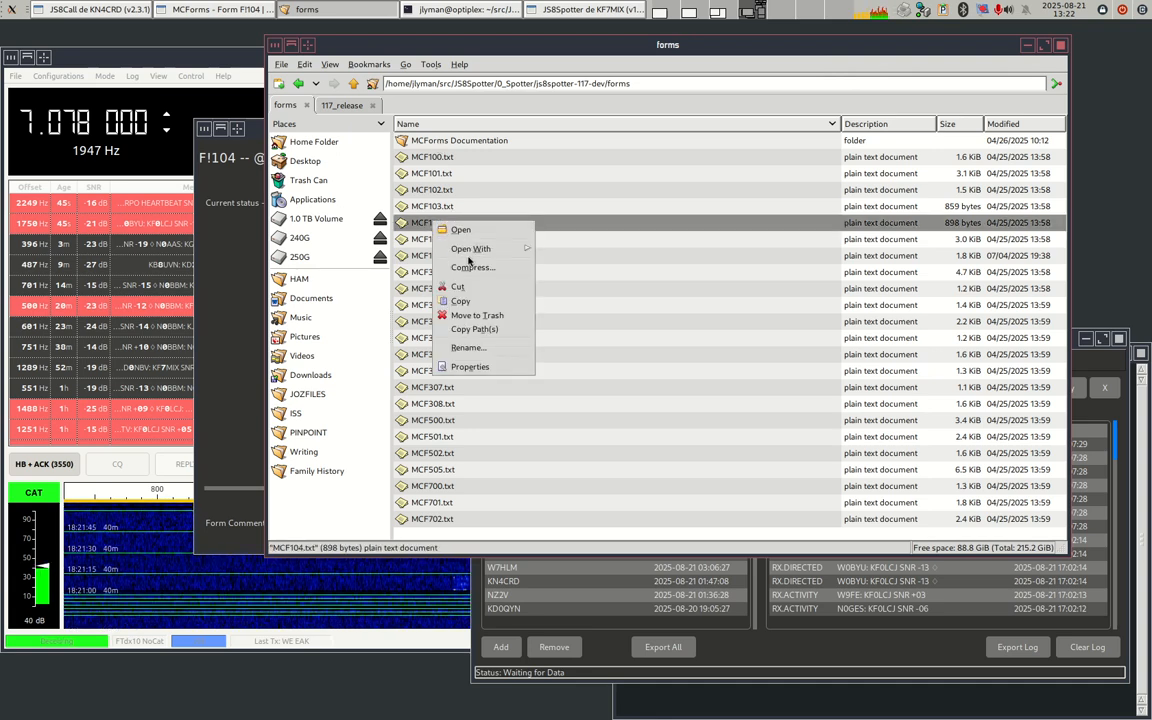
{"action": "mouse_move", "coordinate": [471, 253]}
{"action": "left_click", "coordinate": [604, 251]}
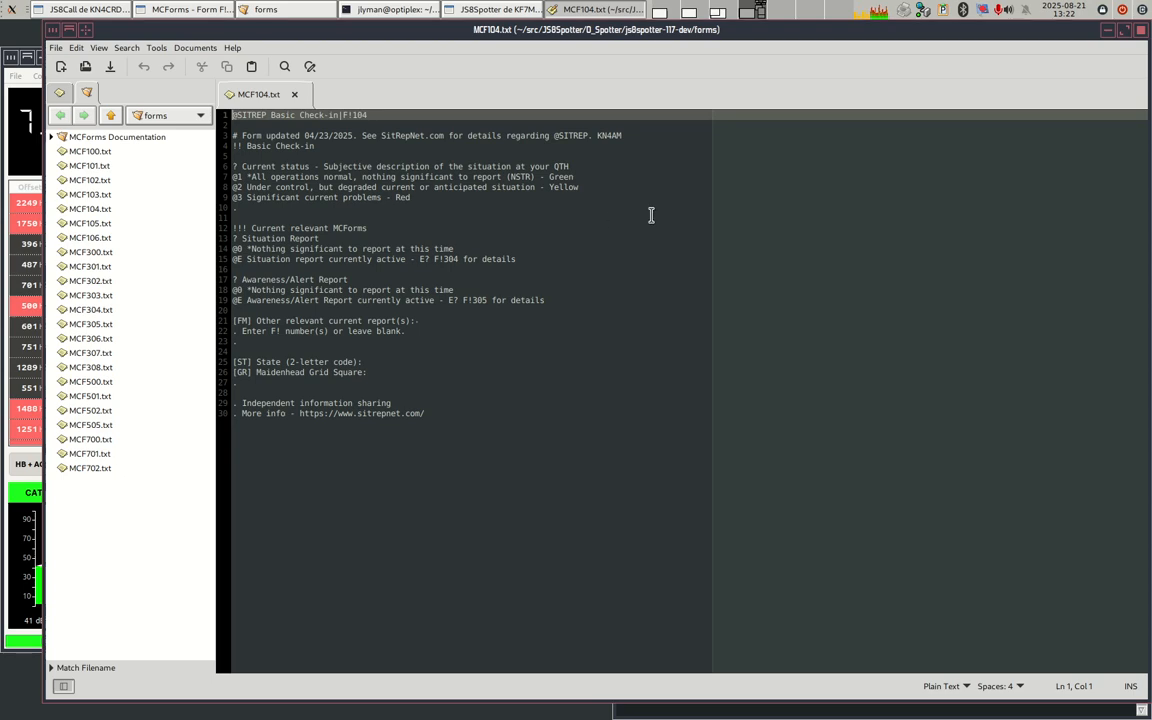
{"action": "left_click", "coordinate": [1111, 32]}
- Return to the F!104 form and review the Current status choices, keeping "1 *All operations normal, nothing significant to report (NSTR) - Green"
{"action": "left_click", "coordinate": [254, 133]}
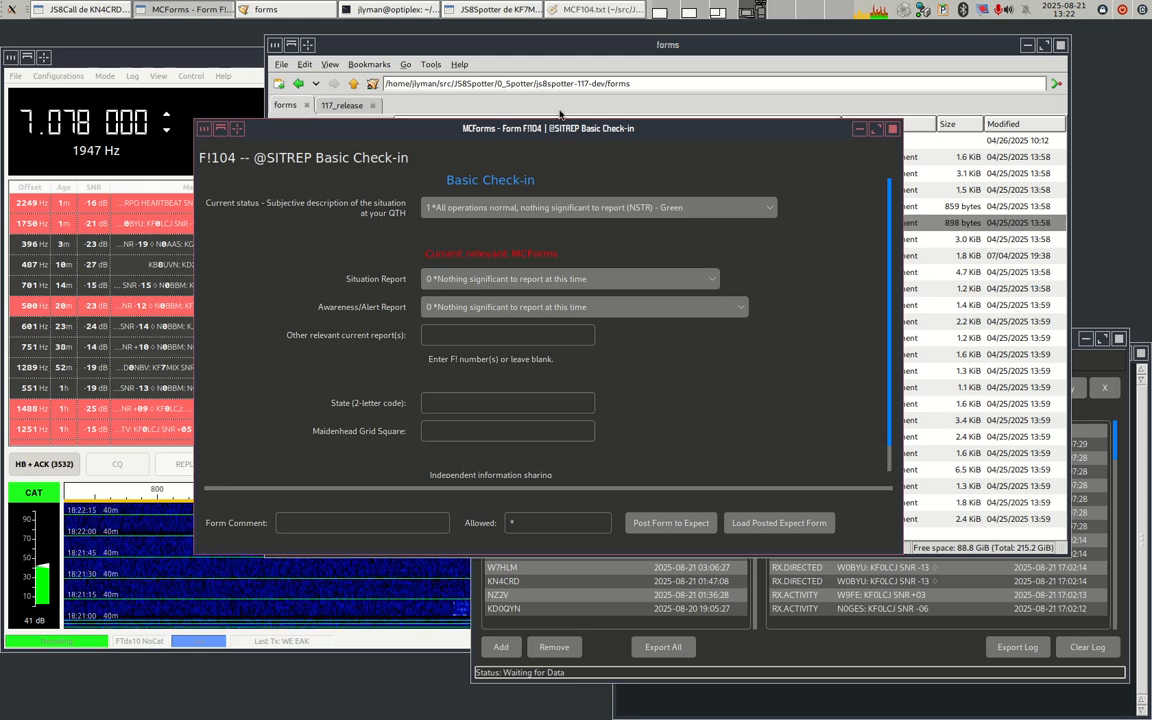
{"action": "left_click", "coordinate": [227, 56]}
{"action": "key", "text": "alt+Tab"}
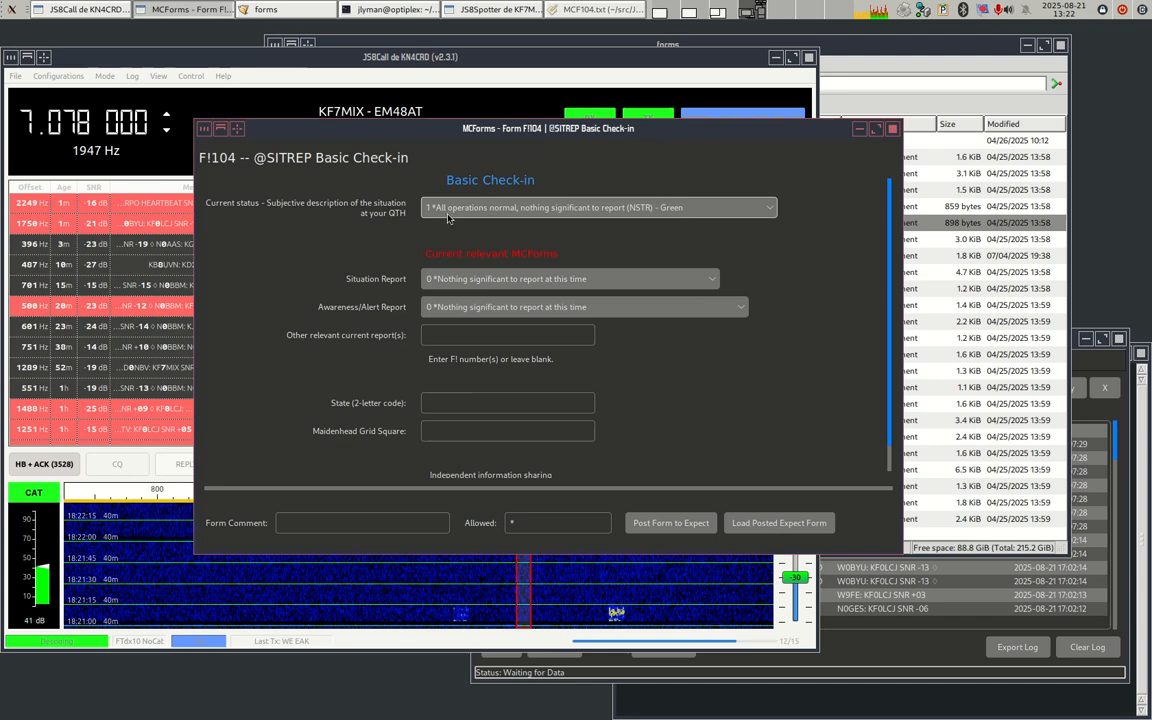
{"action": "left_click", "coordinate": [517, 209]}
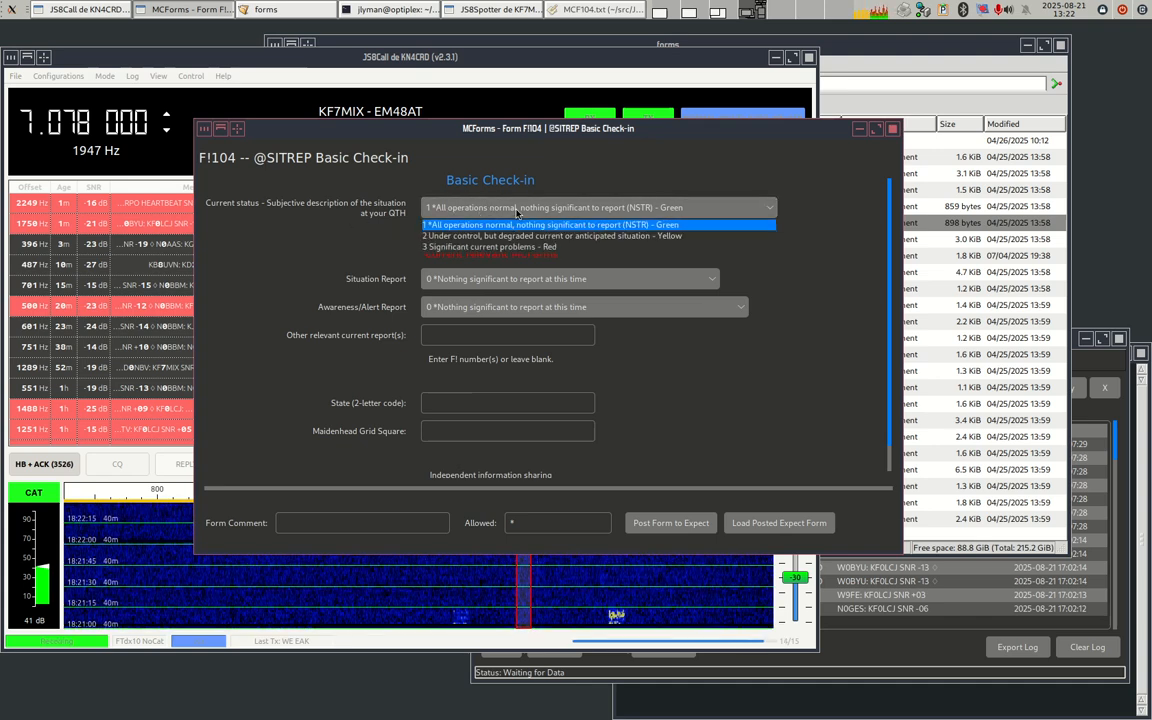
{"action": "left_click", "coordinate": [461, 226]}
{"action": "left_click", "coordinate": [458, 204]}
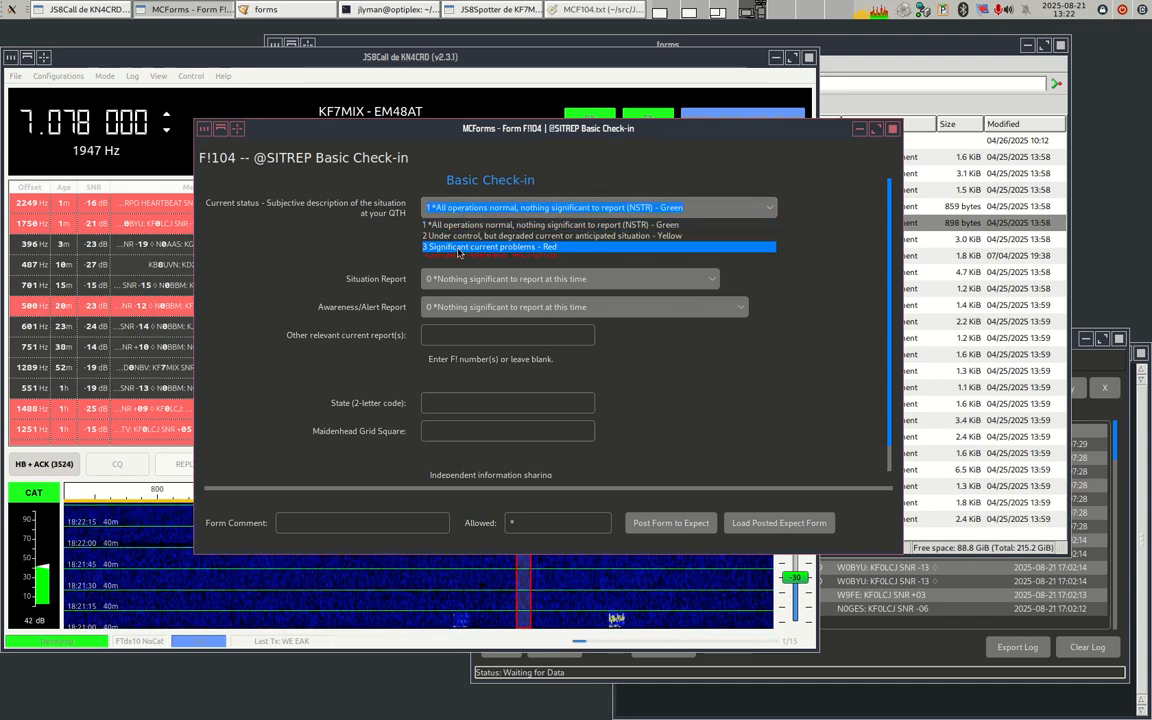
{"action": "left_click", "coordinate": [460, 226]}
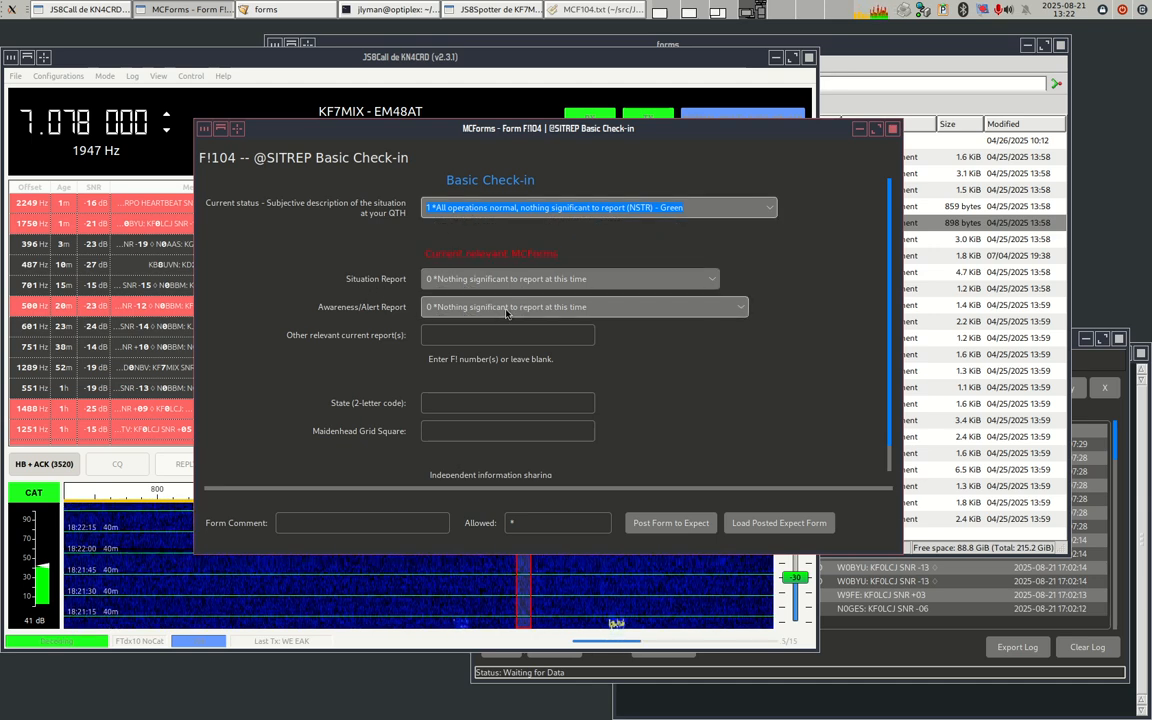
- Keep both report selections at "0 *Nothing significant to report at this time", and enter state MO and Maidenhead grid square em48at
{"action": "left_click", "coordinate": [489, 280]}
{"action": "left_click", "coordinate": [489, 280]}
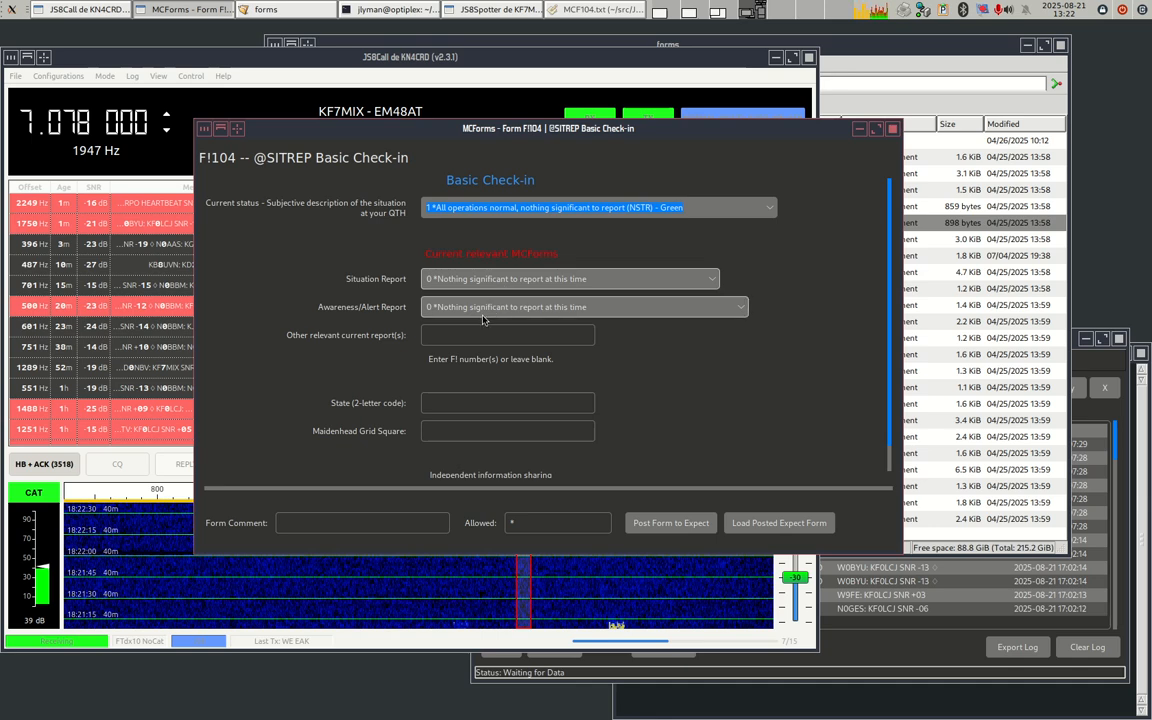
{"action": "left_click", "coordinate": [482, 308]}
{"action": "left_click", "coordinate": [452, 333]}
{"action": "left_click", "coordinate": [452, 333]}
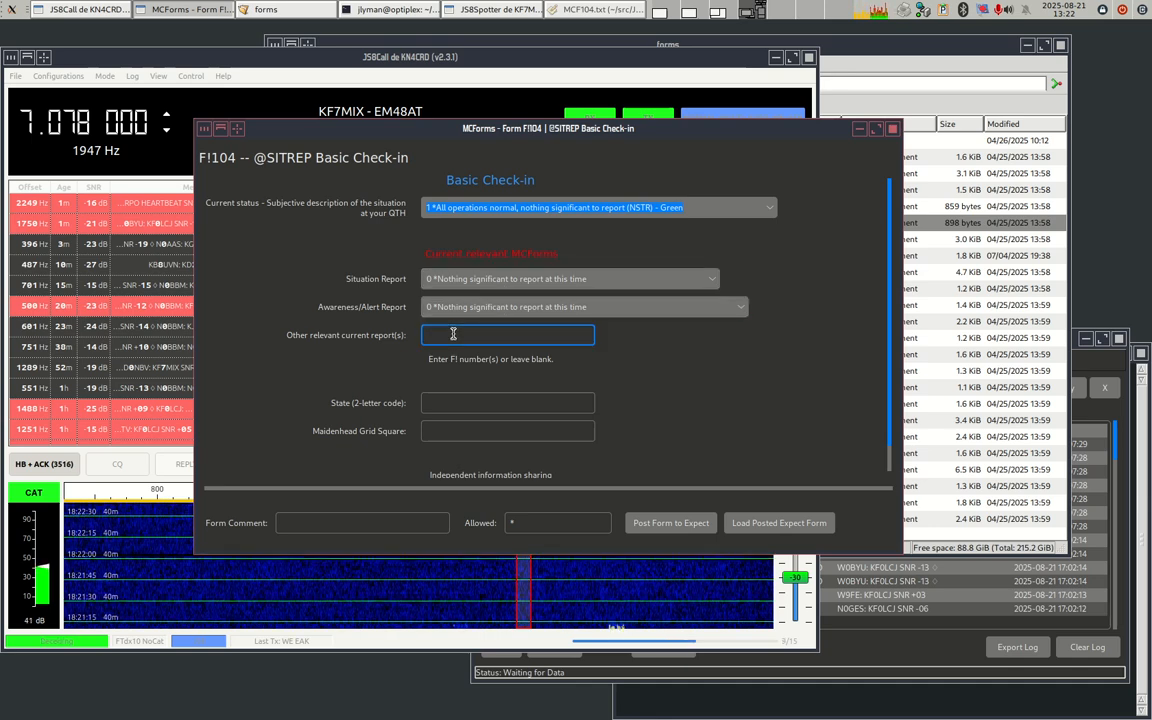
{"action": "left_click", "coordinate": [457, 402]}
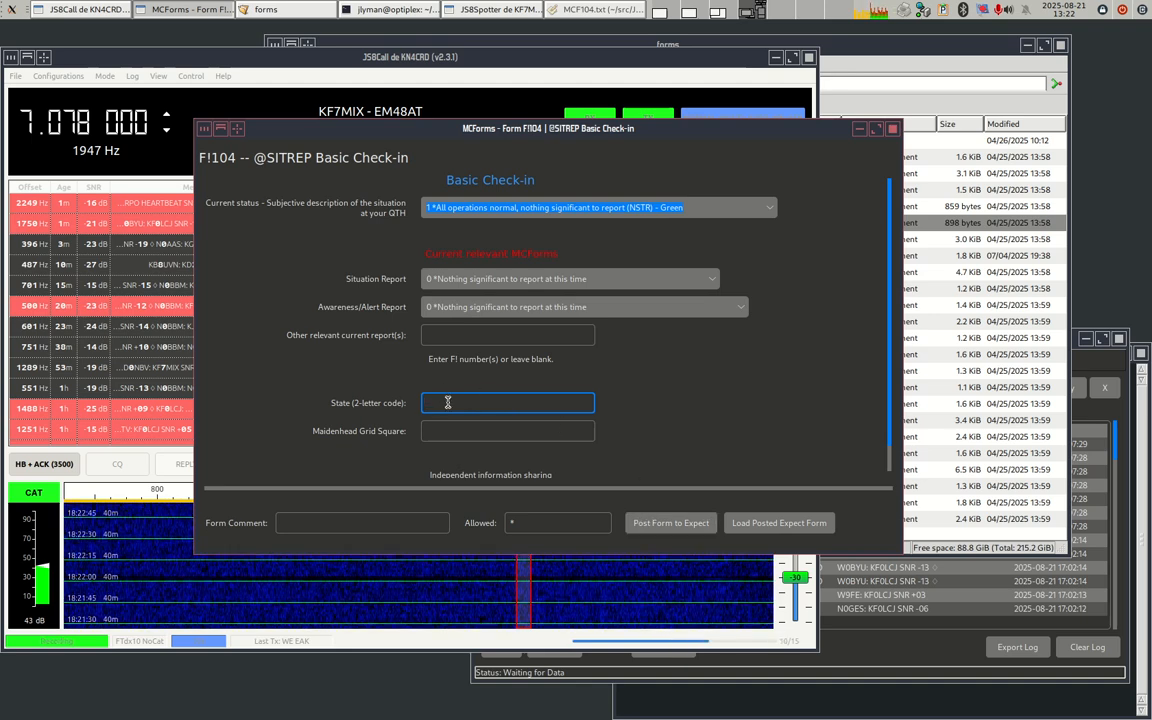
{"action": "type", "text": "MO"}
{"action": "key", "text": "Tab"}
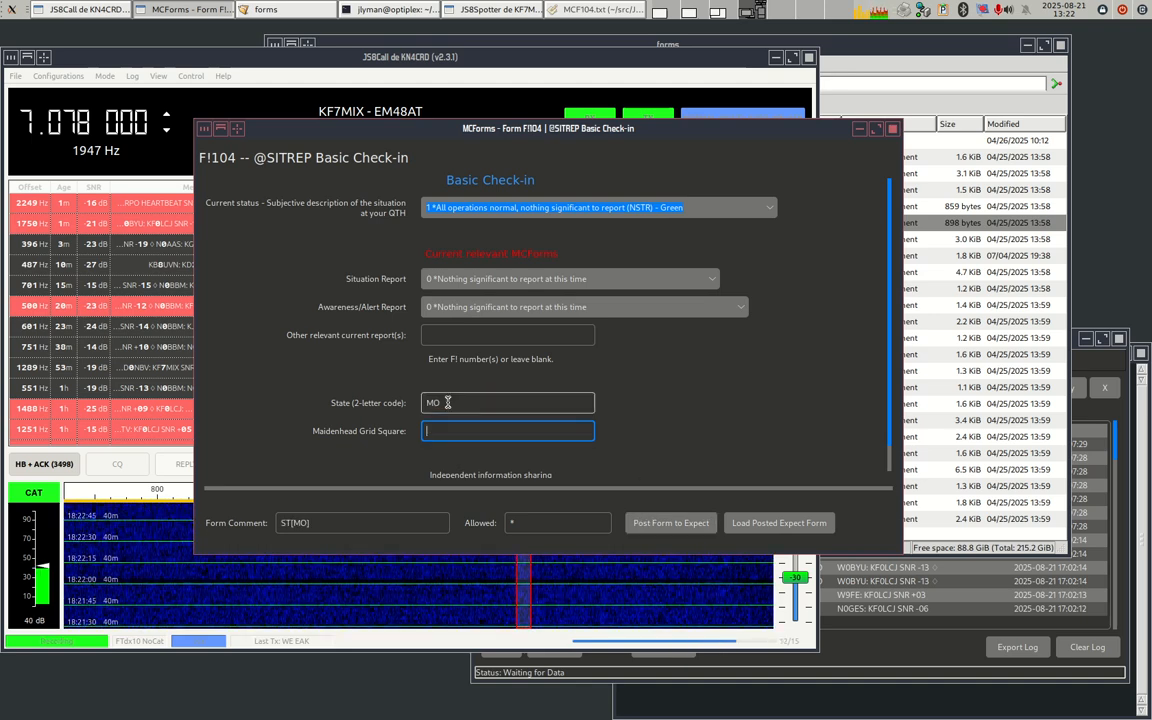
{"action": "type", "text": "em48at"}
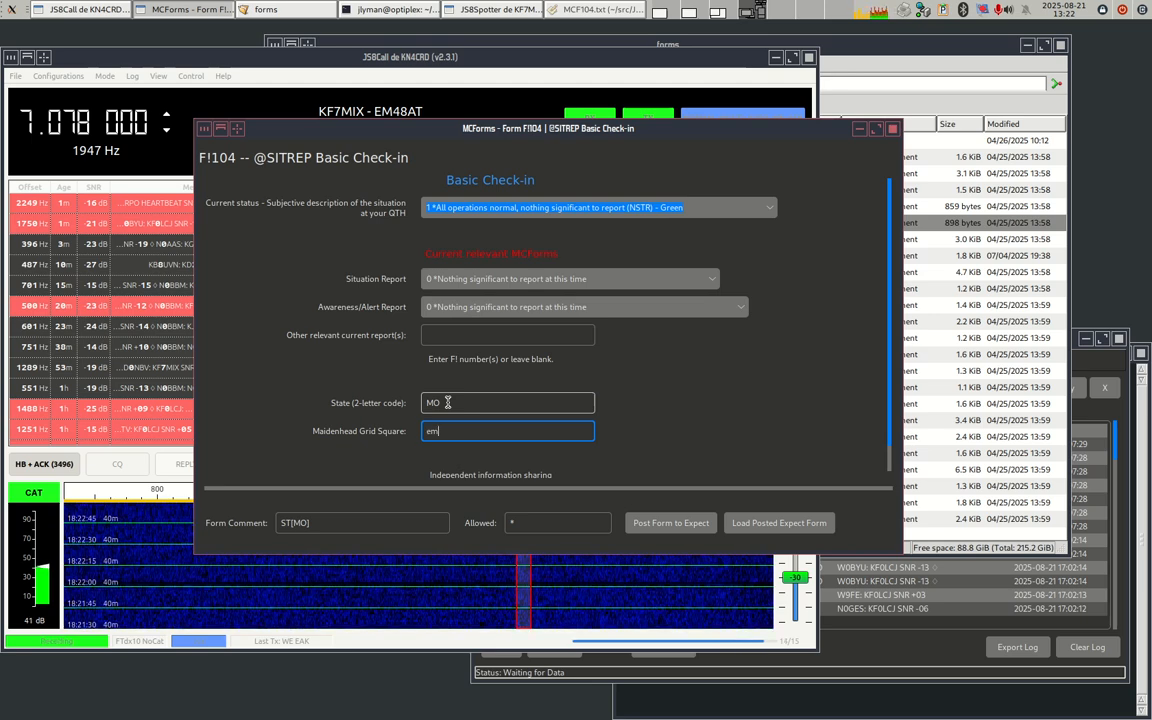
{"action": "left_click", "coordinate": [343, 521]}
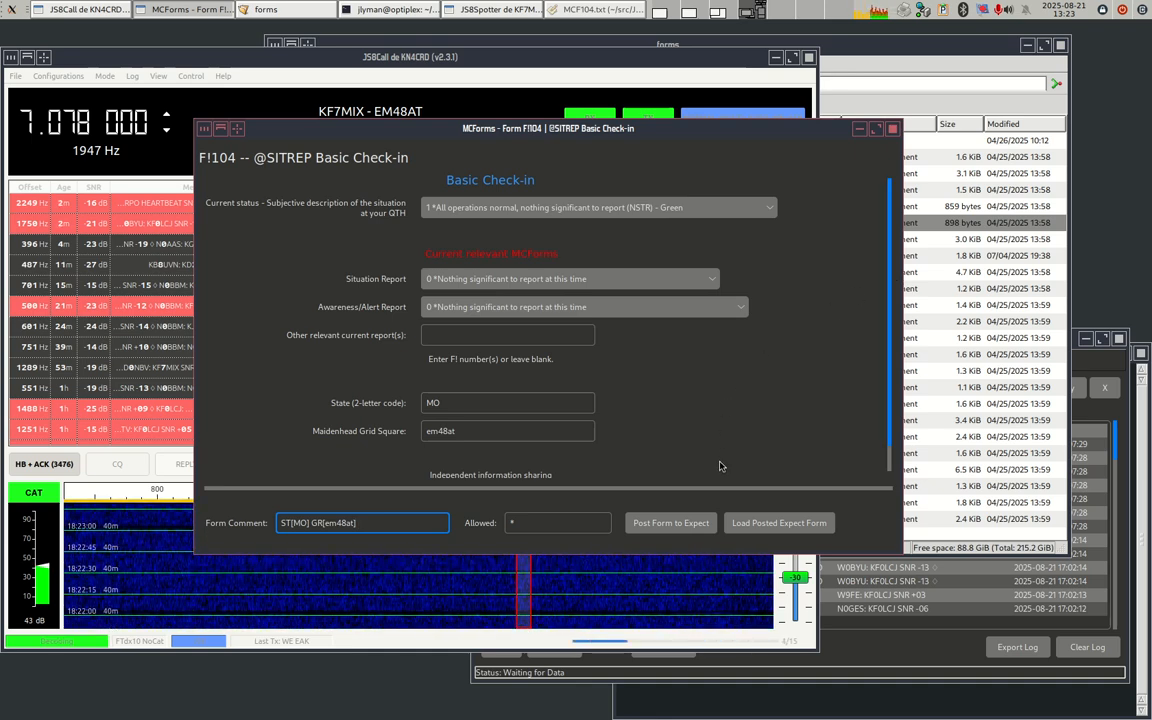
{"action": "left_click", "coordinate": [514, 523]}
{"action": "type", "text": ",@SITREP"}
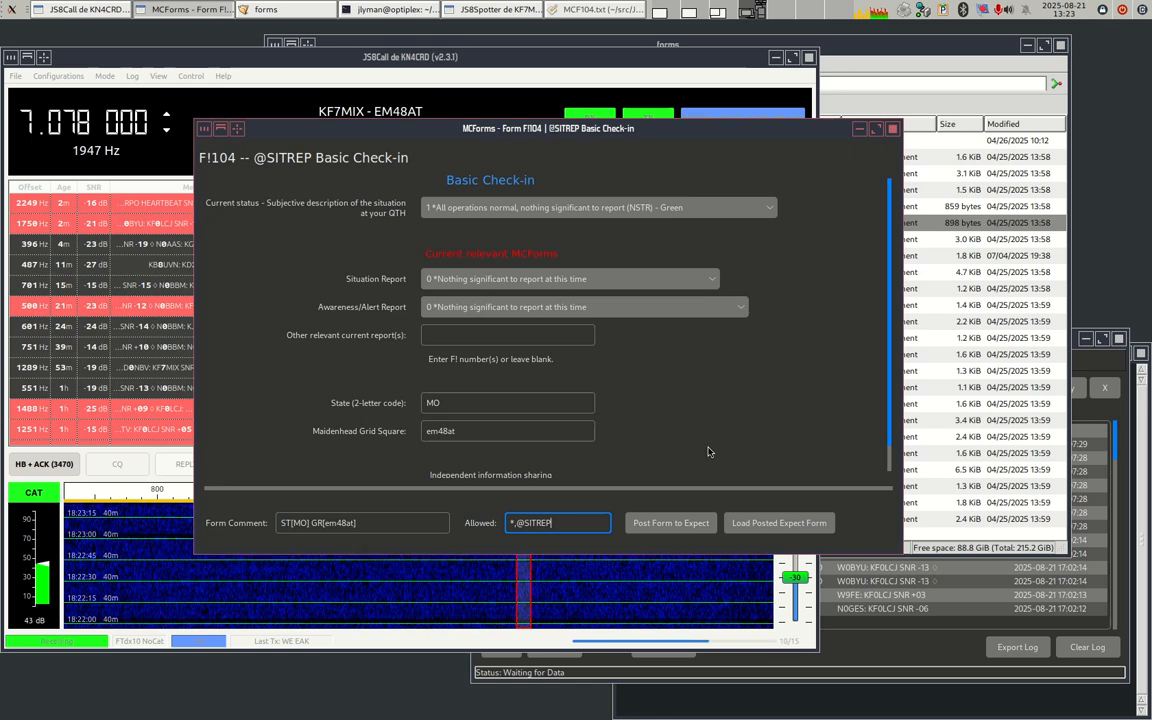
{"action": "left_click", "coordinate": [687, 525]}
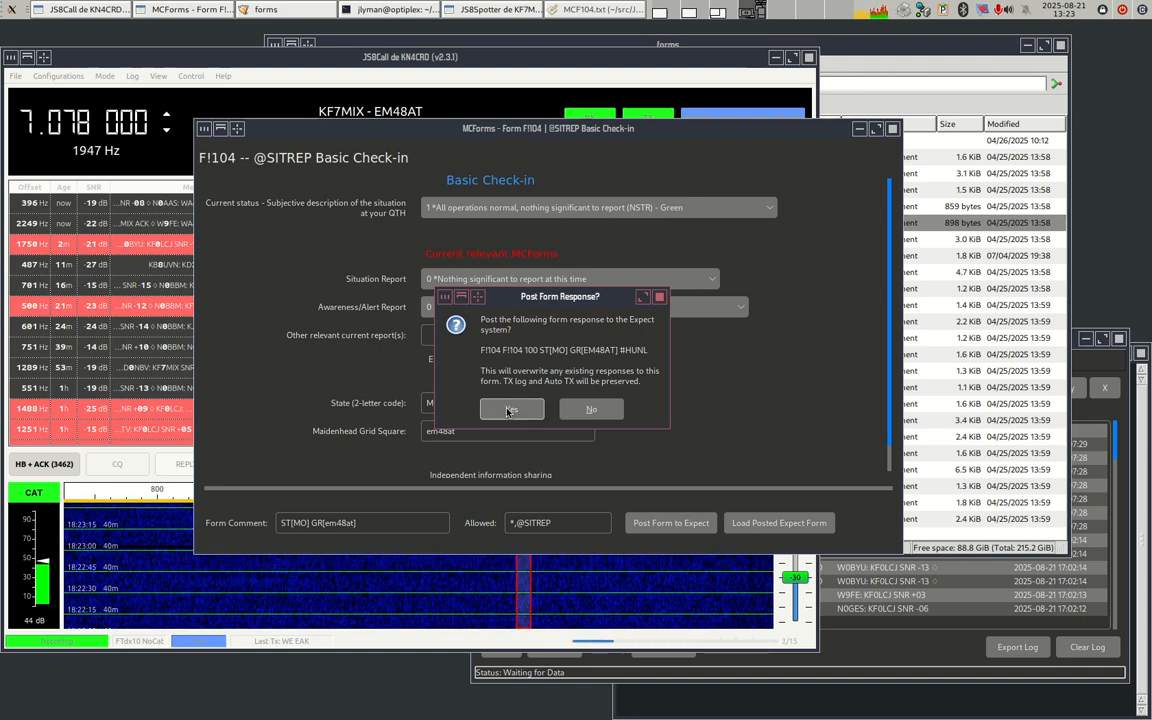
{"action": "left_click", "coordinate": [510, 407]}
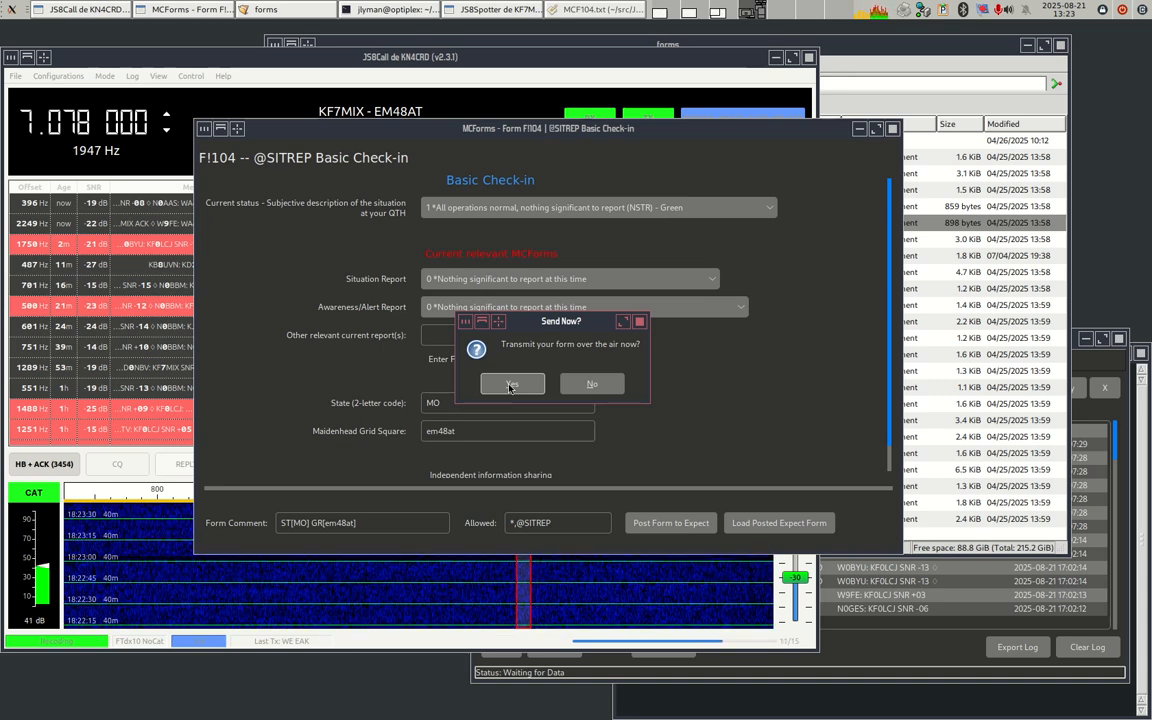
{"action": "left_click", "coordinate": [510, 386]}
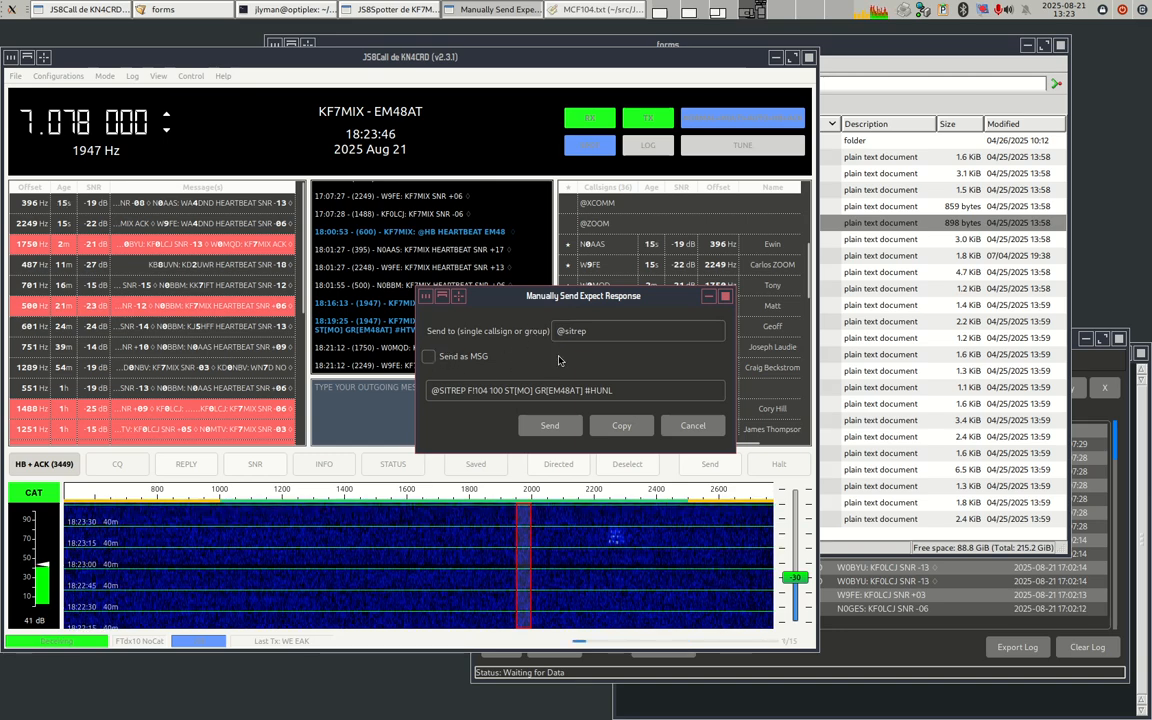
{"action": "left_click", "coordinate": [690, 430]}
- Switch to JS8Spotter, examine the posted F!104 entry in the Expect Auto-Reply Subsystem, and close that window
{"action": "left_click", "coordinate": [1101, 371]}
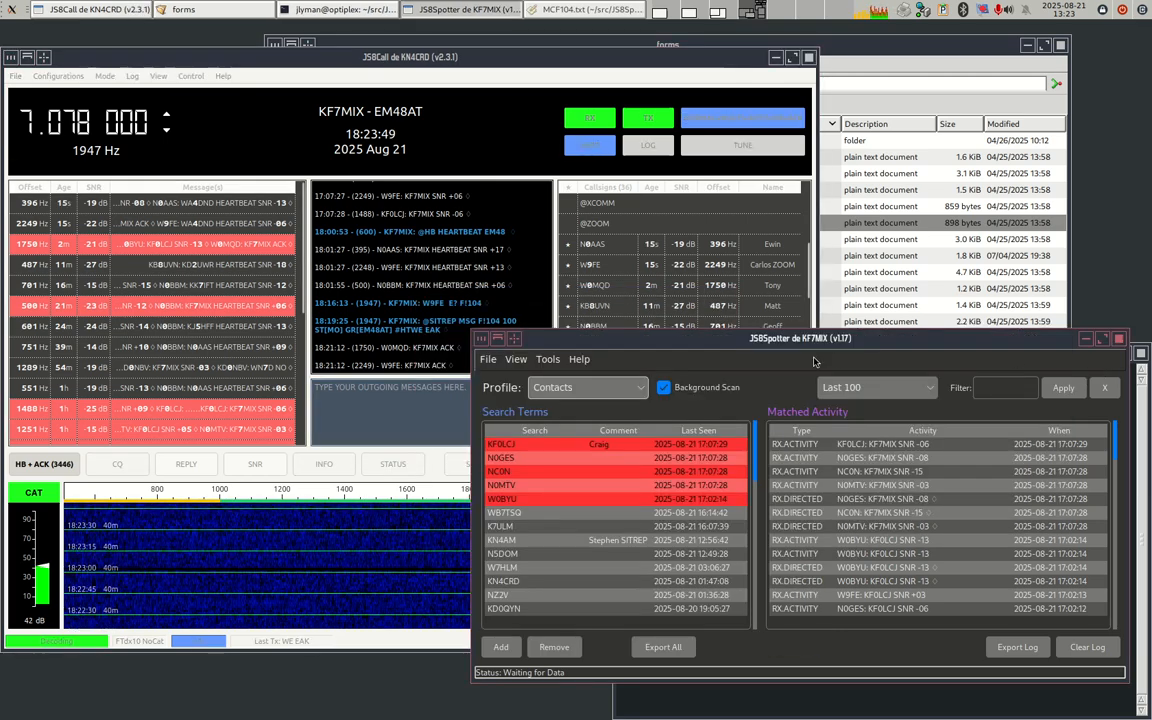
{"action": "left_click", "coordinate": [555, 362]}
{"action": "left_click", "coordinate": [571, 421]}
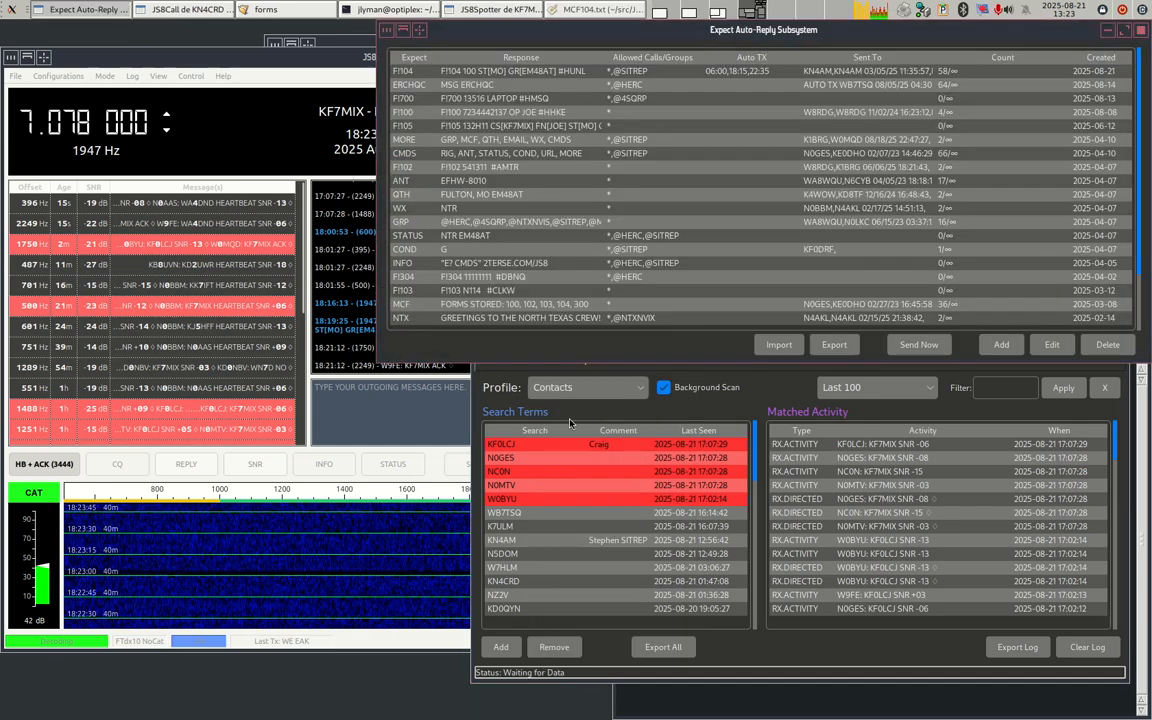
{"action": "left_click_drag", "start_coordinate": [533, 33], "coordinate": [479, 144]}
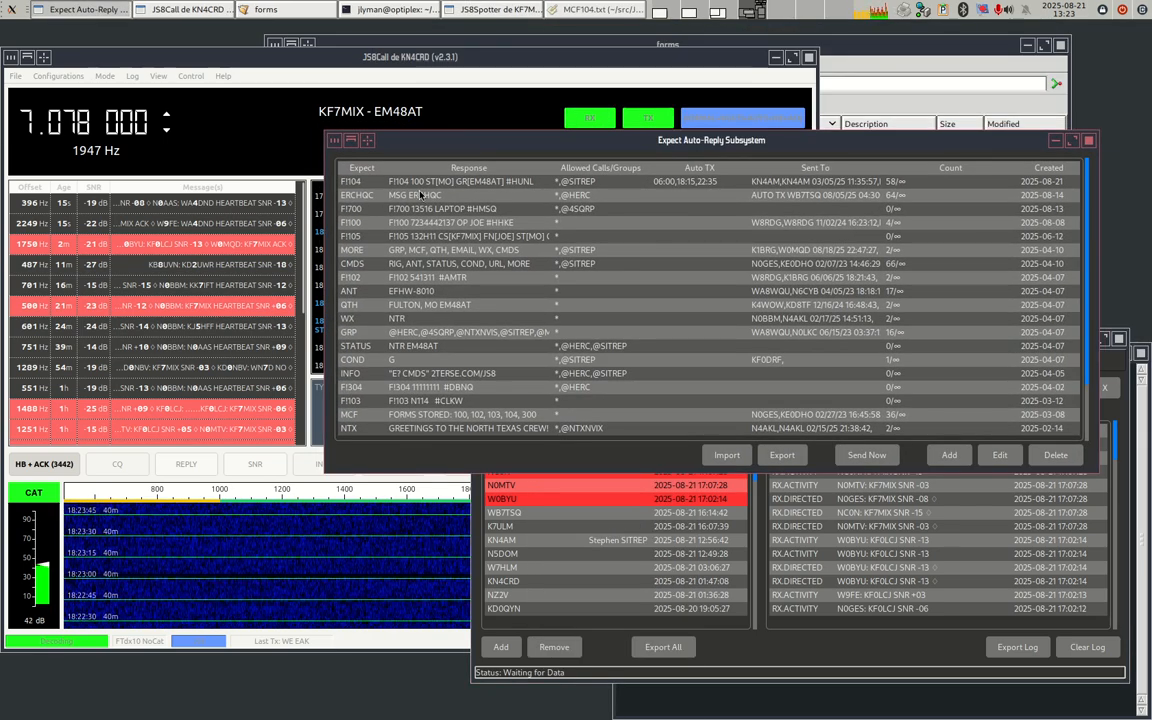
{"action": "left_click", "coordinate": [418, 184]}
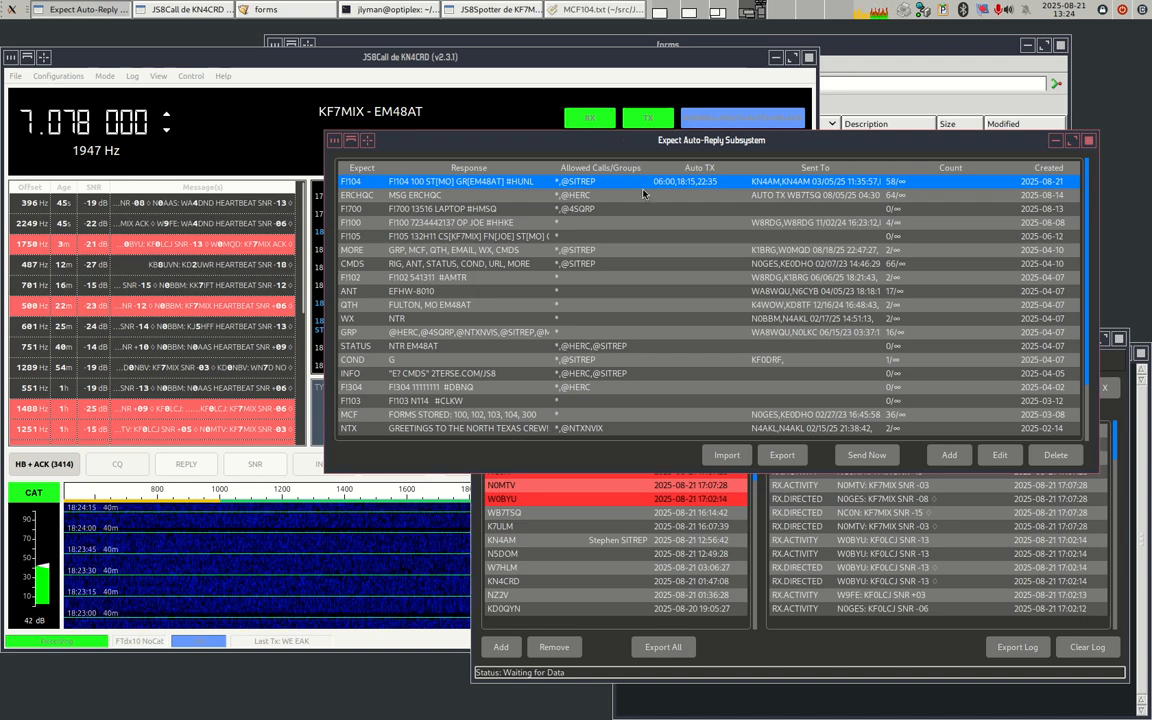
{"action": "left_click", "coordinate": [1088, 140]}
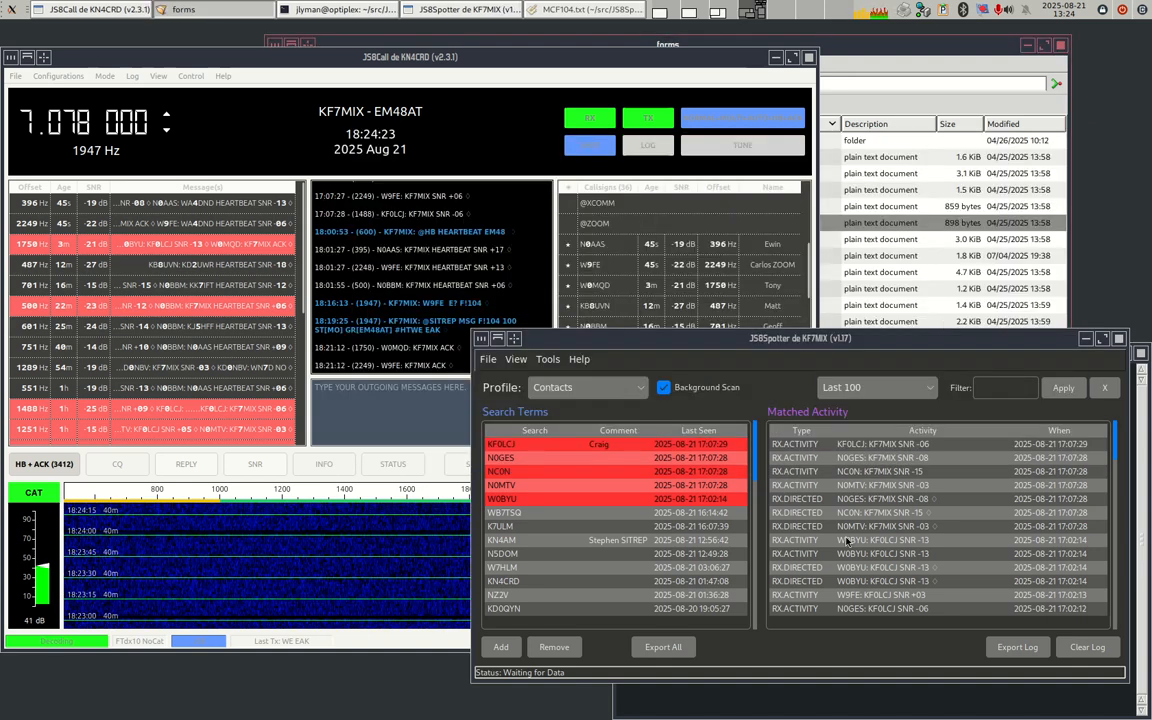
{"action": "left_click", "coordinate": [548, 358]}
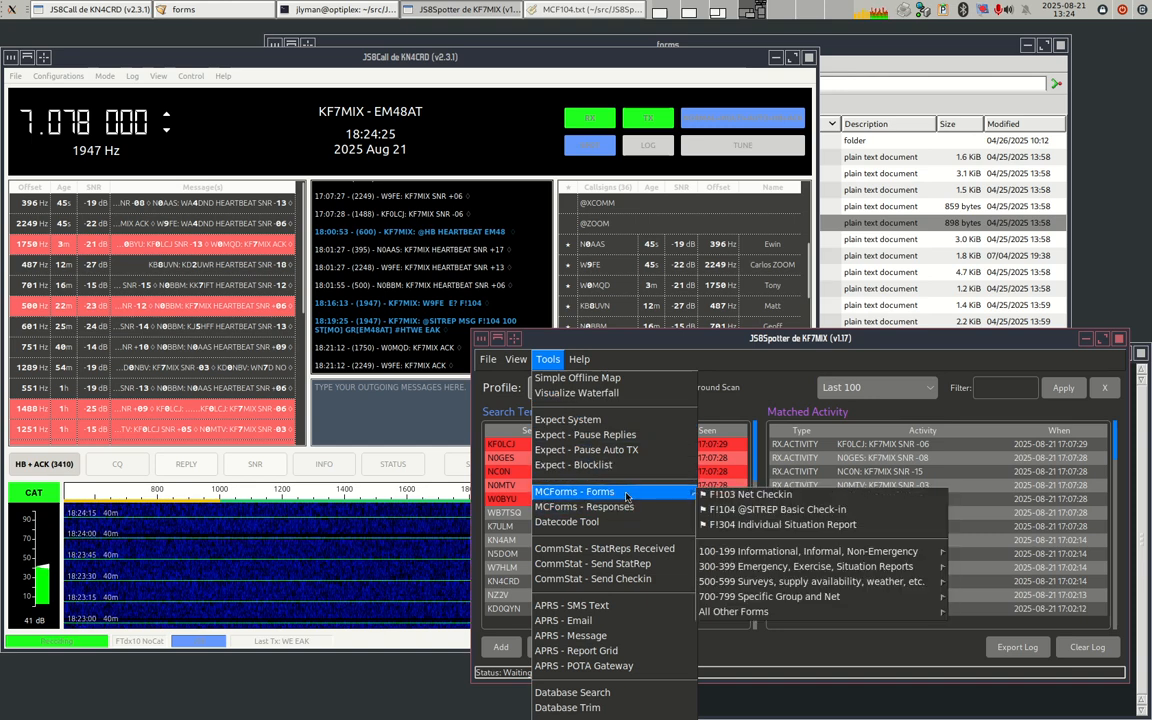
{"action": "left_click", "coordinate": [757, 510]}
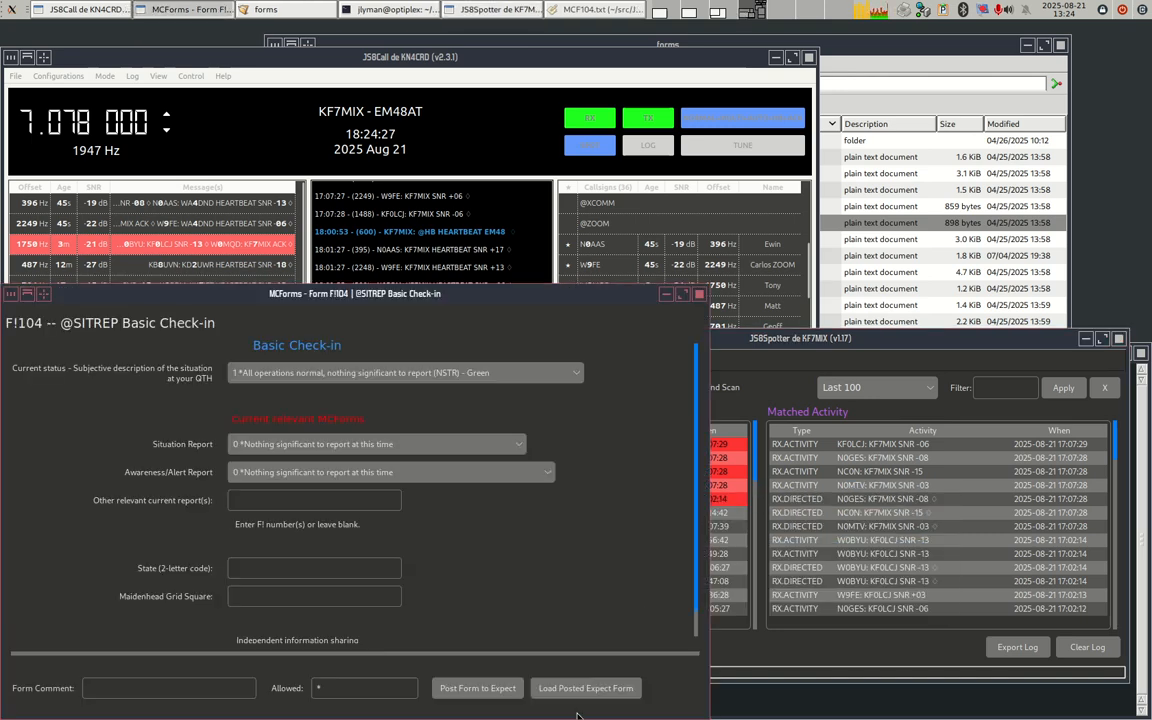
{"action": "left_click", "coordinate": [578, 690]}
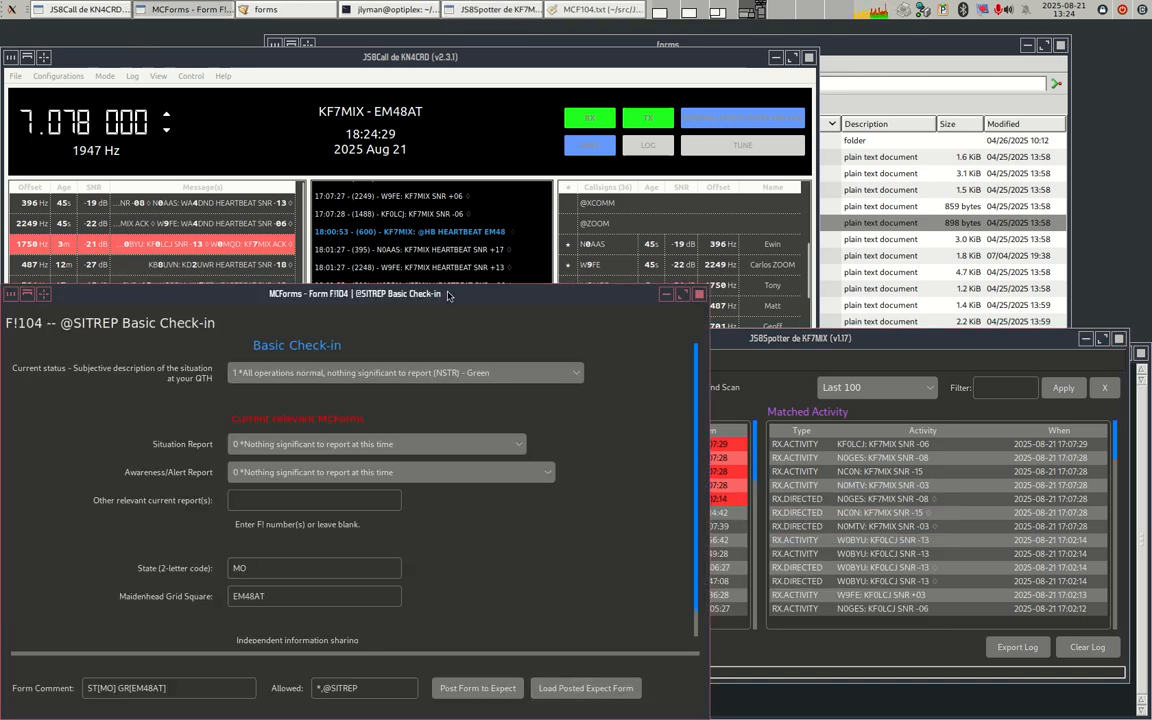
{"action": "left_click_drag", "start_coordinate": [448, 295], "coordinate": [591, 149]}
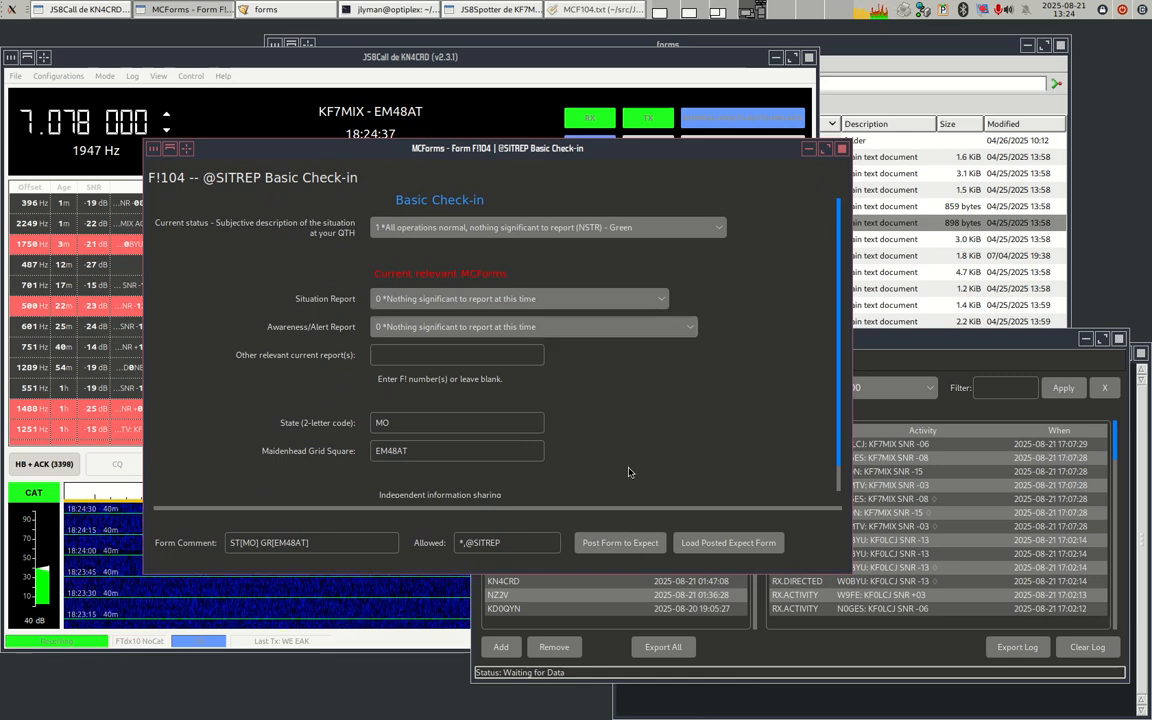
{"action": "key", "text": "Escape"}
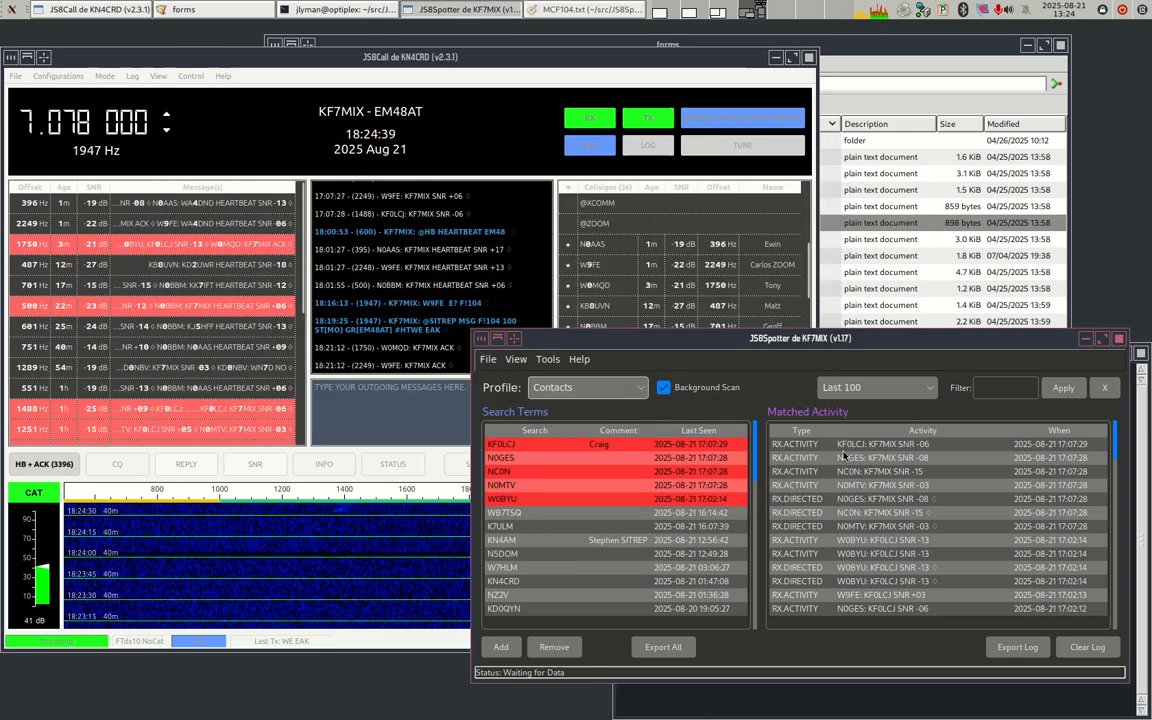
- Open the F!700 4SQRP Net Checkin form from the 700-799 group and load its posted Expect response
{"action": "left_click", "coordinate": [547, 358]}
{"action": "mouse_move", "coordinate": [686, 491]}
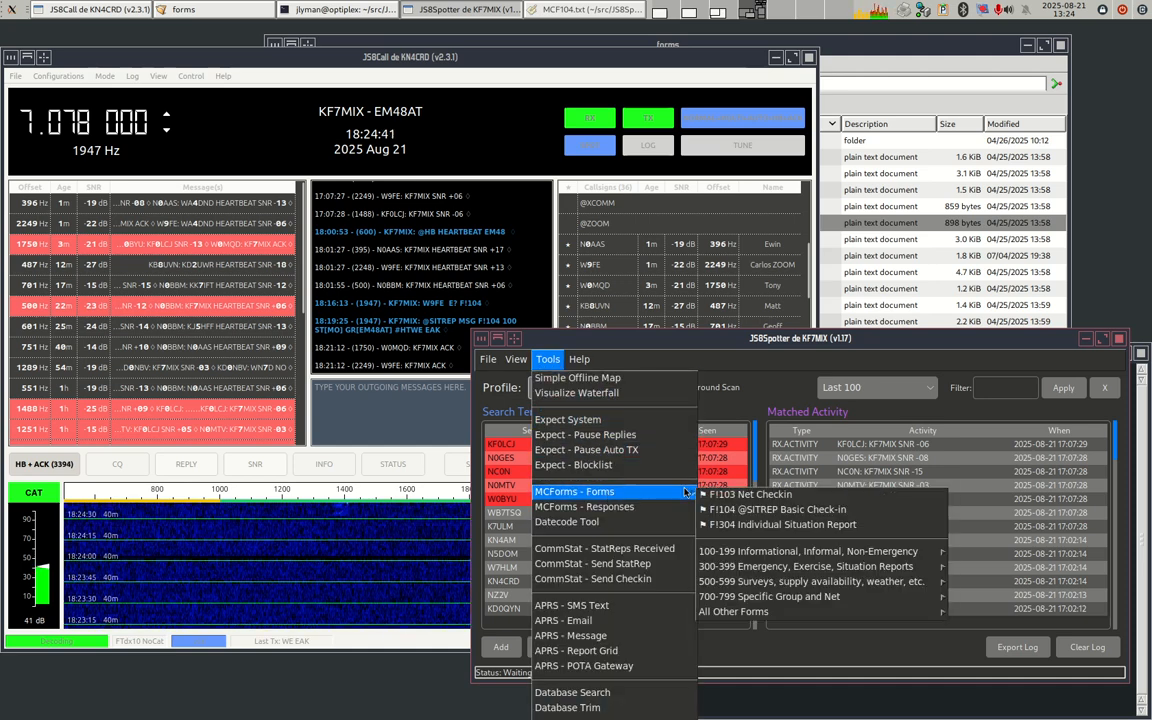
{"action": "mouse_move", "coordinate": [803, 596]}
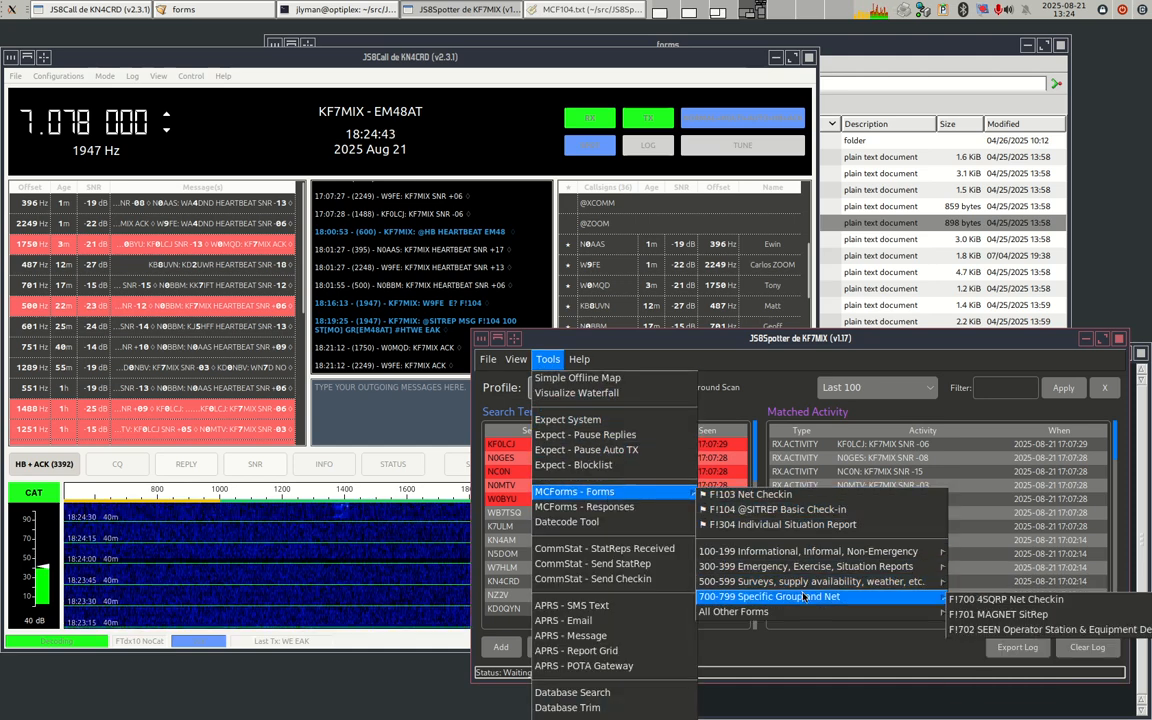
{"action": "left_click", "coordinate": [1012, 600]}
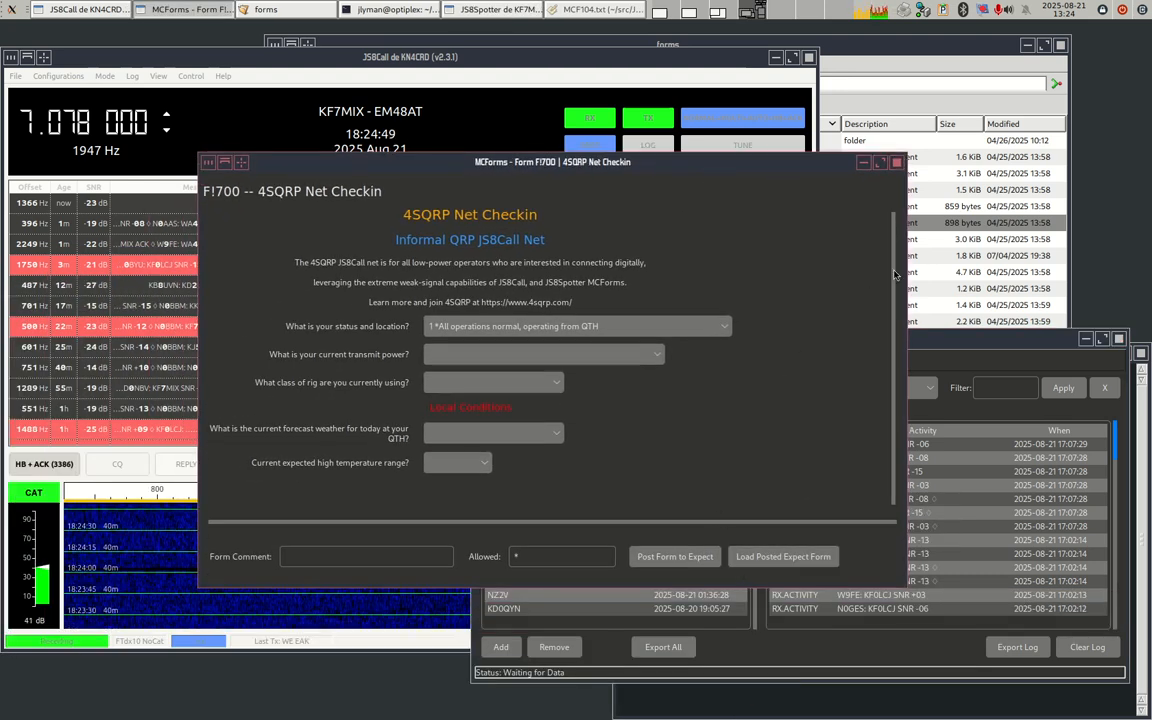
{"action": "left_click_drag", "start_coordinate": [895, 270], "coordinate": [889, 324]}
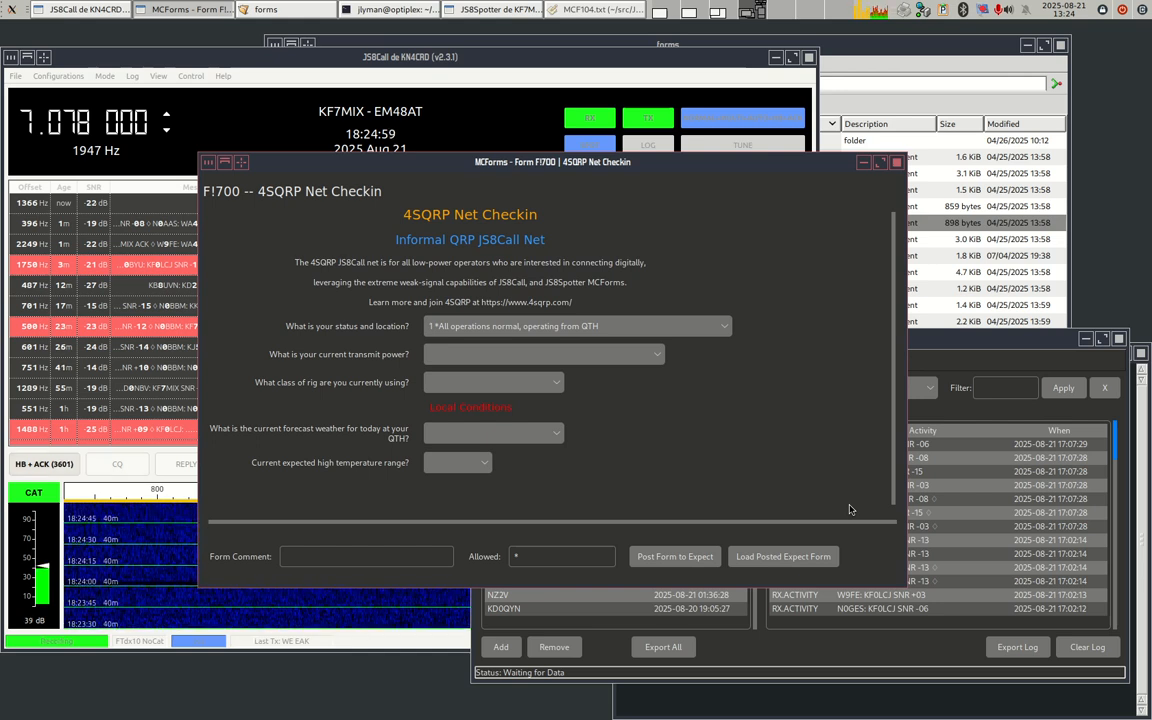
{"action": "left_click", "coordinate": [779, 560]}
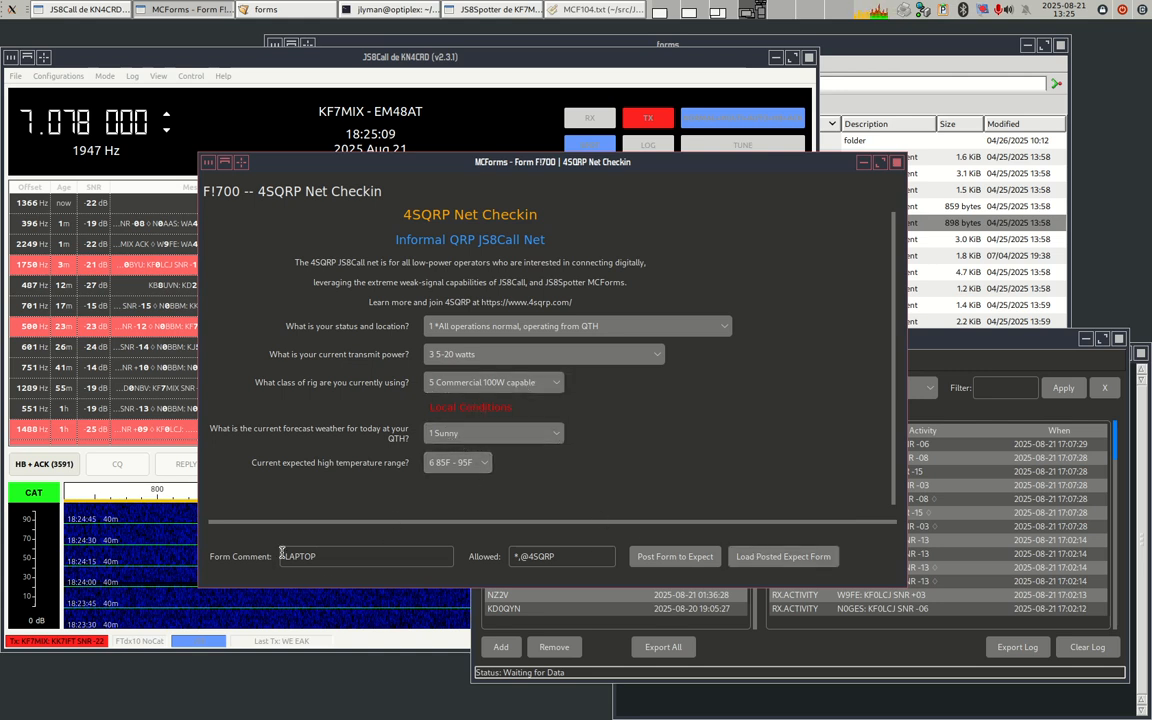
- Clear the 4SQRP Net Checkin form's comment and close the form without posting it
{"action": "double_click", "coordinate": [332, 556]}
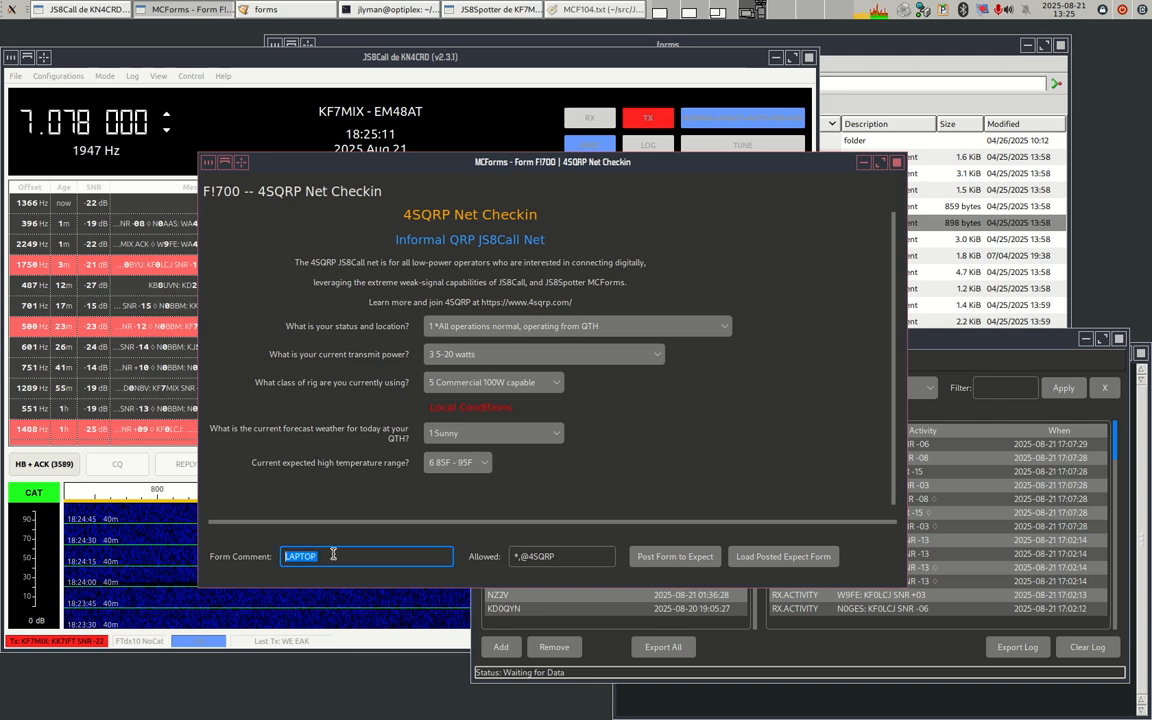
{"action": "key", "text": "BackSpace"}
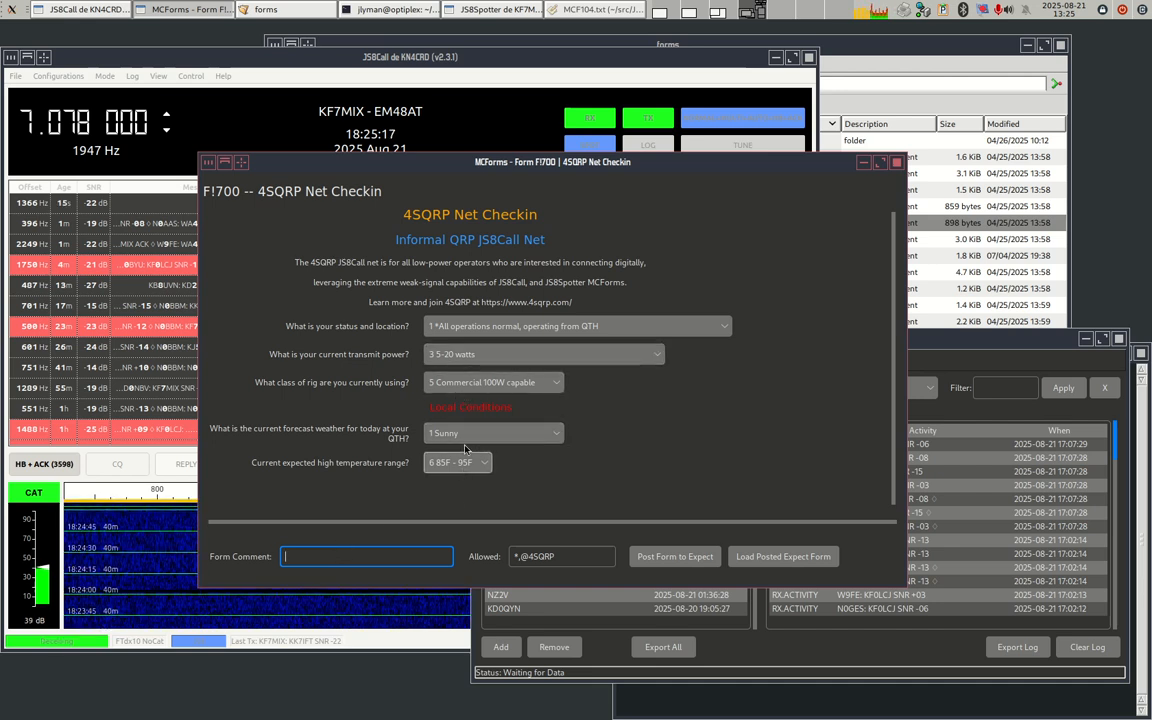
{"action": "left_click", "coordinate": [897, 163]}
- Examine the flagged MCForms shortcuts and the numbered form categories, including 100-199 and 500-599
{"action": "left_click", "coordinate": [548, 359]}
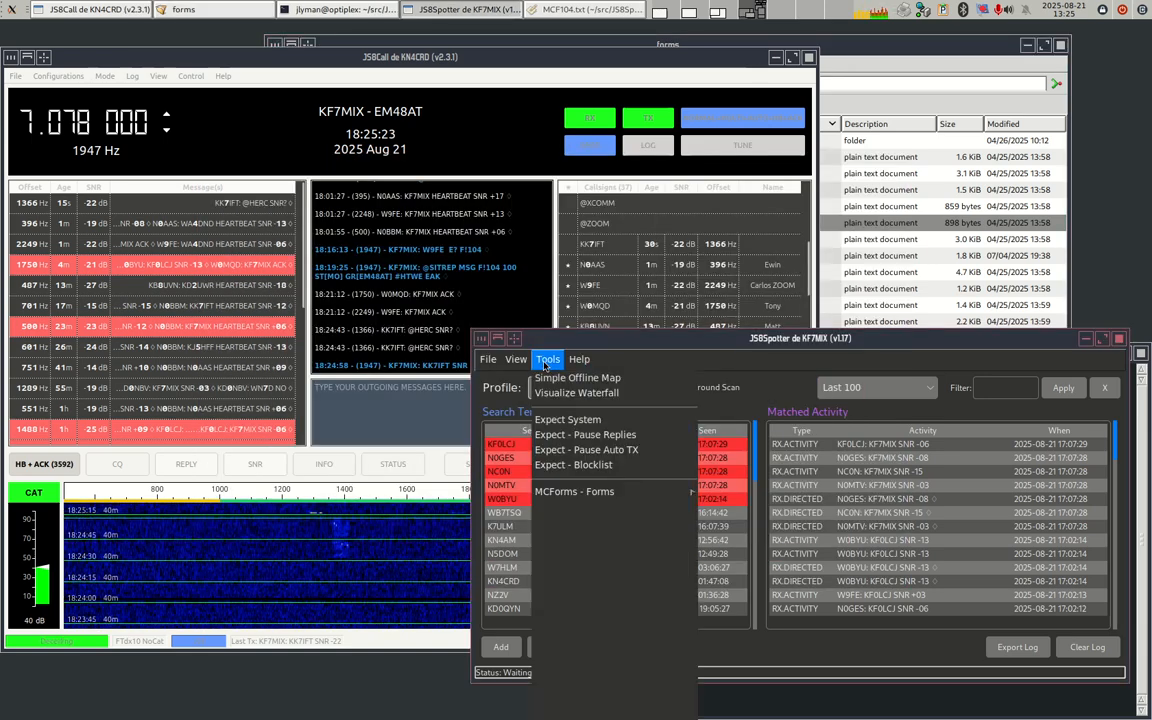
{"action": "mouse_move", "coordinate": [607, 493]}
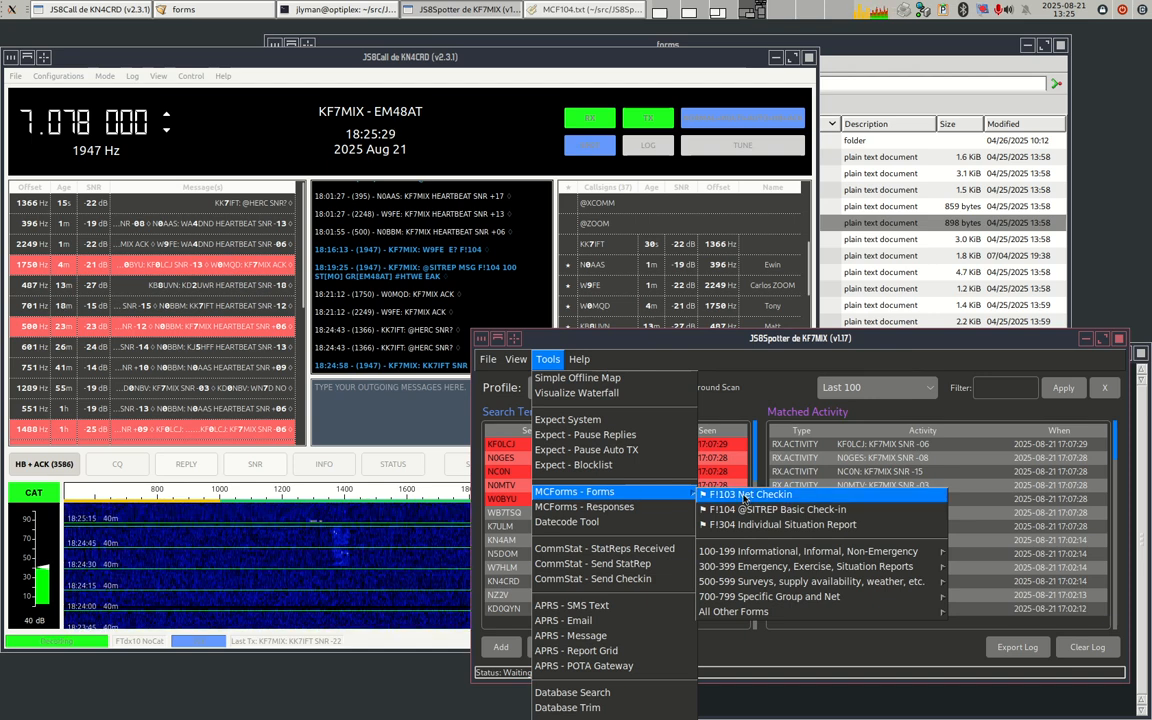
{"action": "mouse_move", "coordinate": [766, 556]}
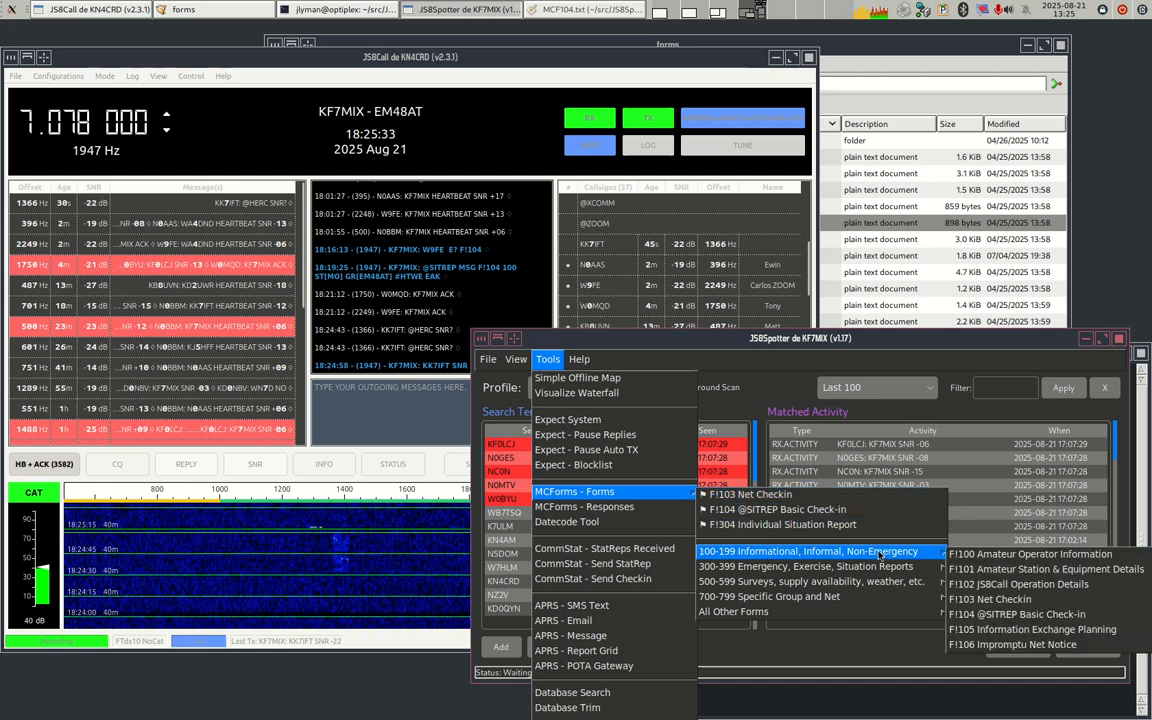
{"action": "mouse_move", "coordinate": [861, 589]}
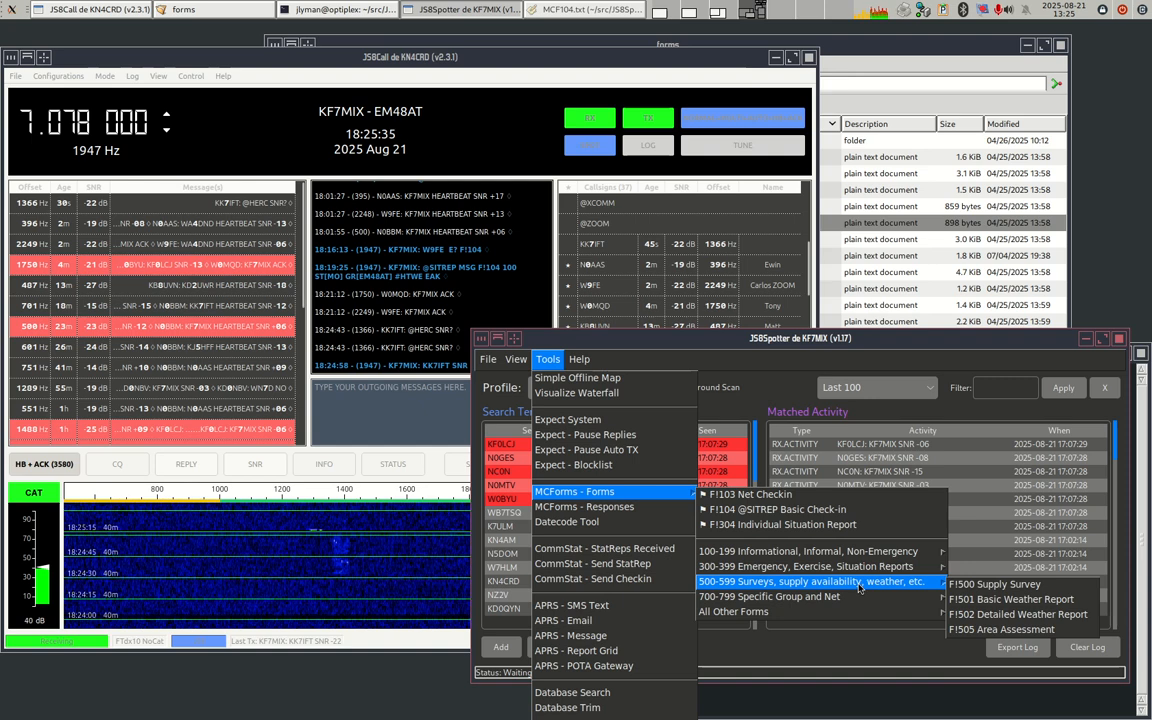
{"action": "mouse_move", "coordinate": [818, 600]}
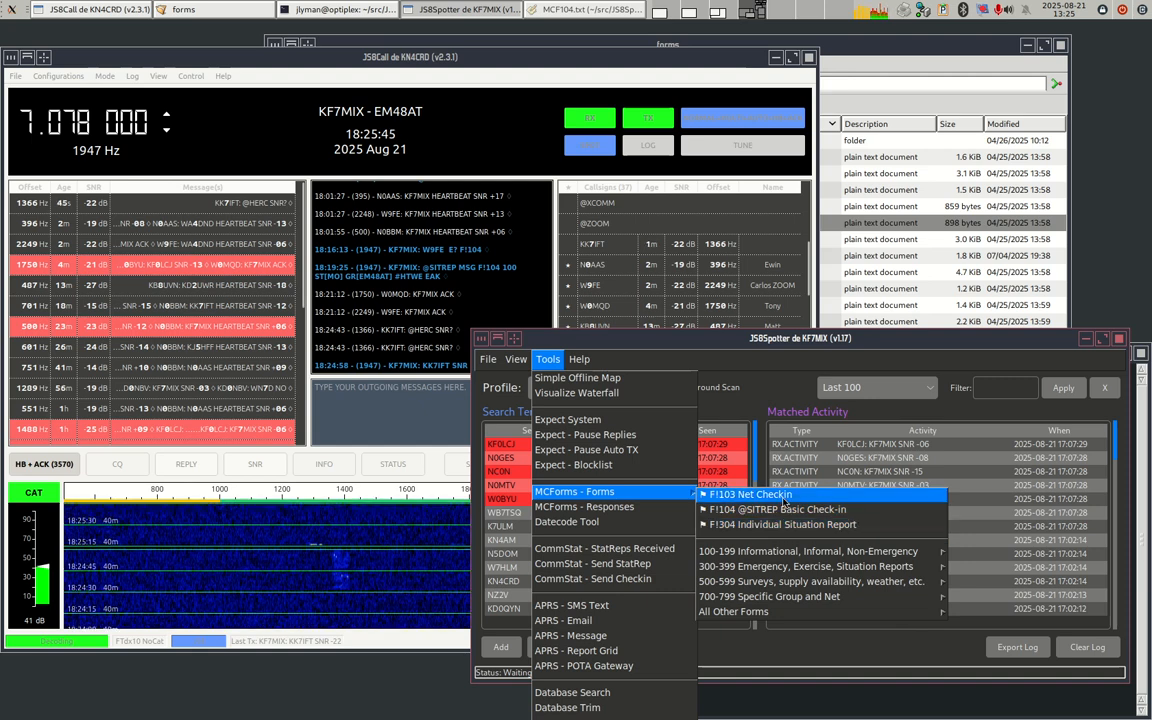
- Review the Primary Forms entry F!103,F!104,F!304 in the settings, close them without saving, and compare it with the flagged MCForms shortcuts
{"action": "mouse_move", "coordinate": [489, 361]}
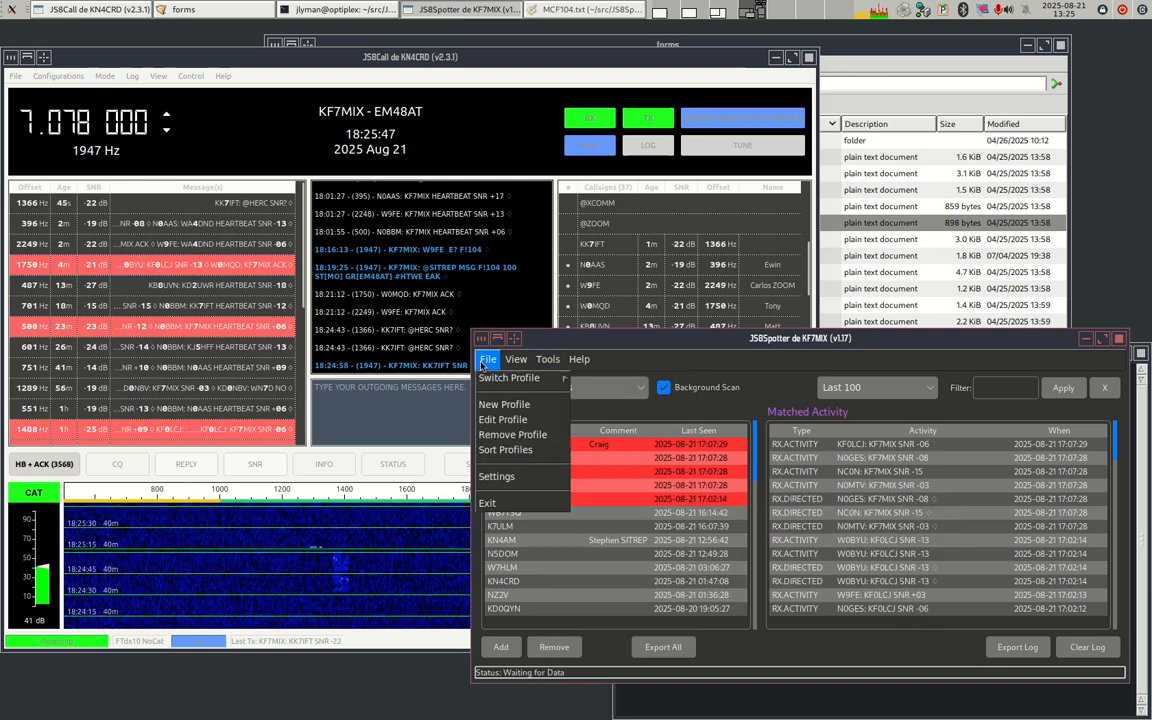
{"action": "left_click", "coordinate": [511, 477]}
{"action": "left_click", "coordinate": [488, 359]}
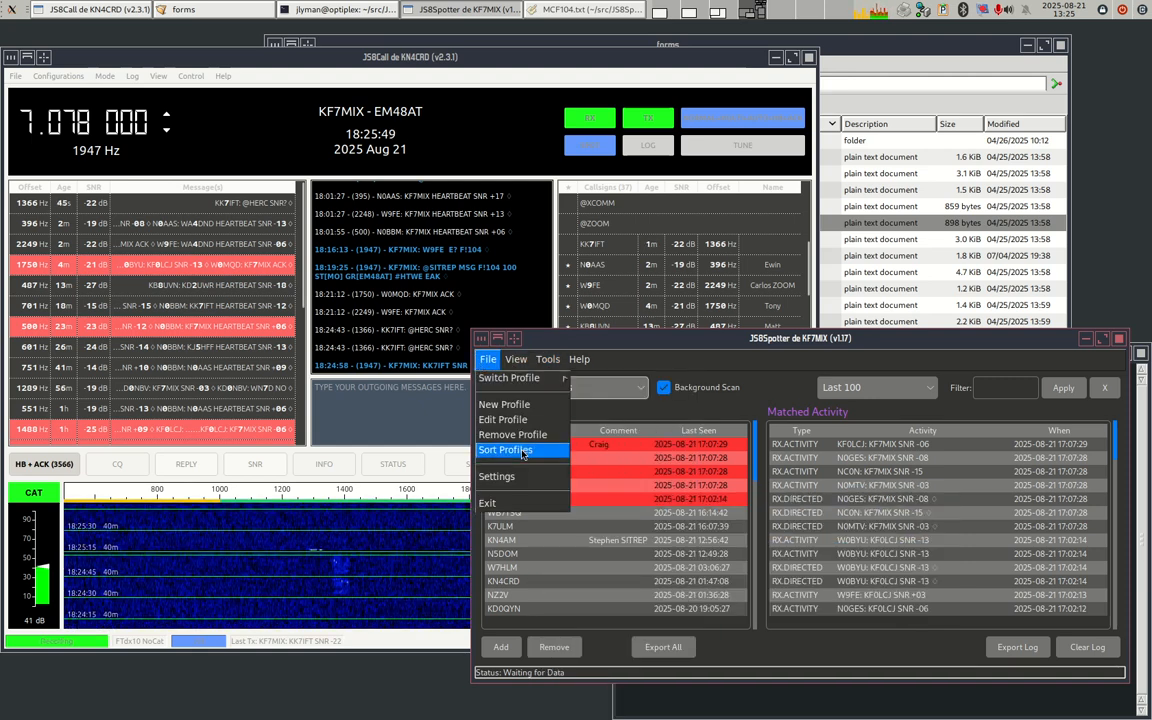
{"action": "left_click", "coordinate": [498, 477]}
{"action": "left_click", "coordinate": [1068, 268]}
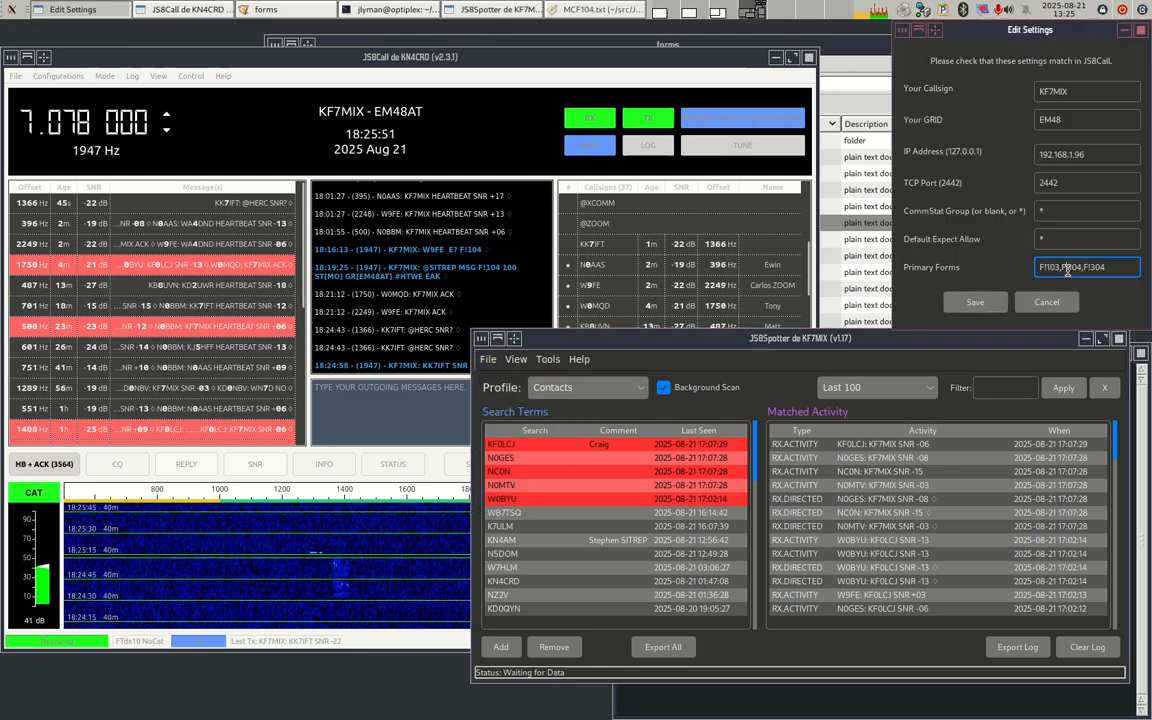
{"action": "left_click_drag", "start_coordinate": [1118, 268], "coordinate": [1017, 271]}
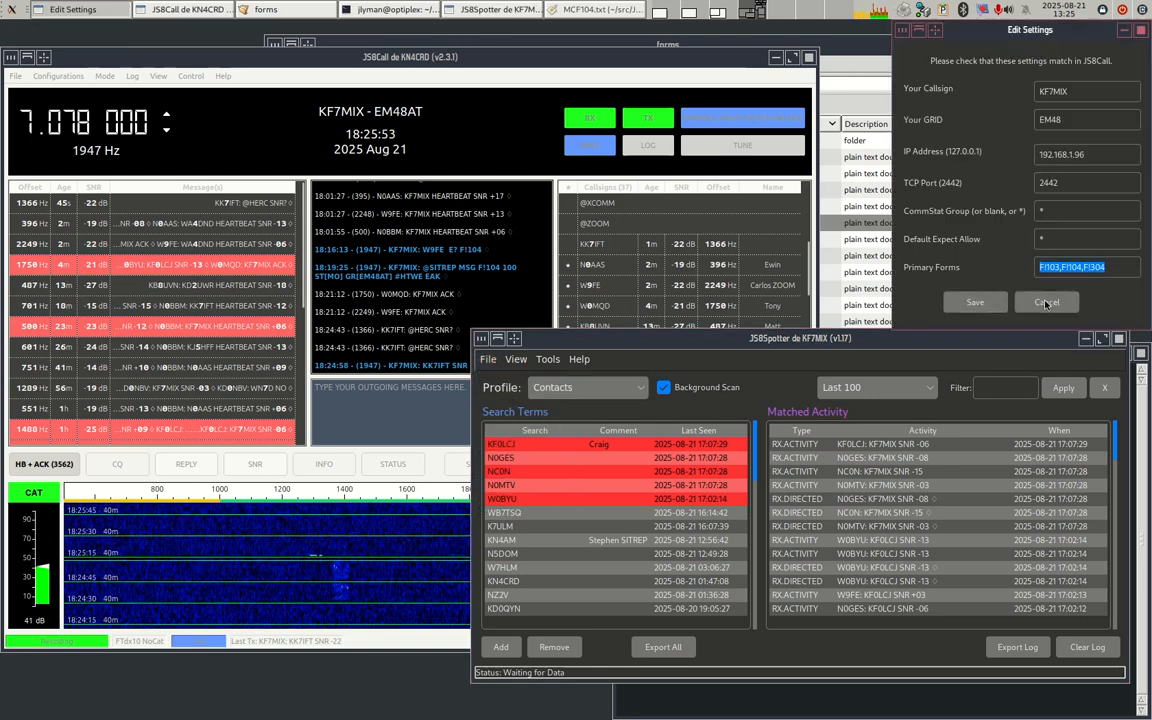
{"action": "left_click", "coordinate": [1047, 302]}
{"action": "left_click", "coordinate": [548, 359]}
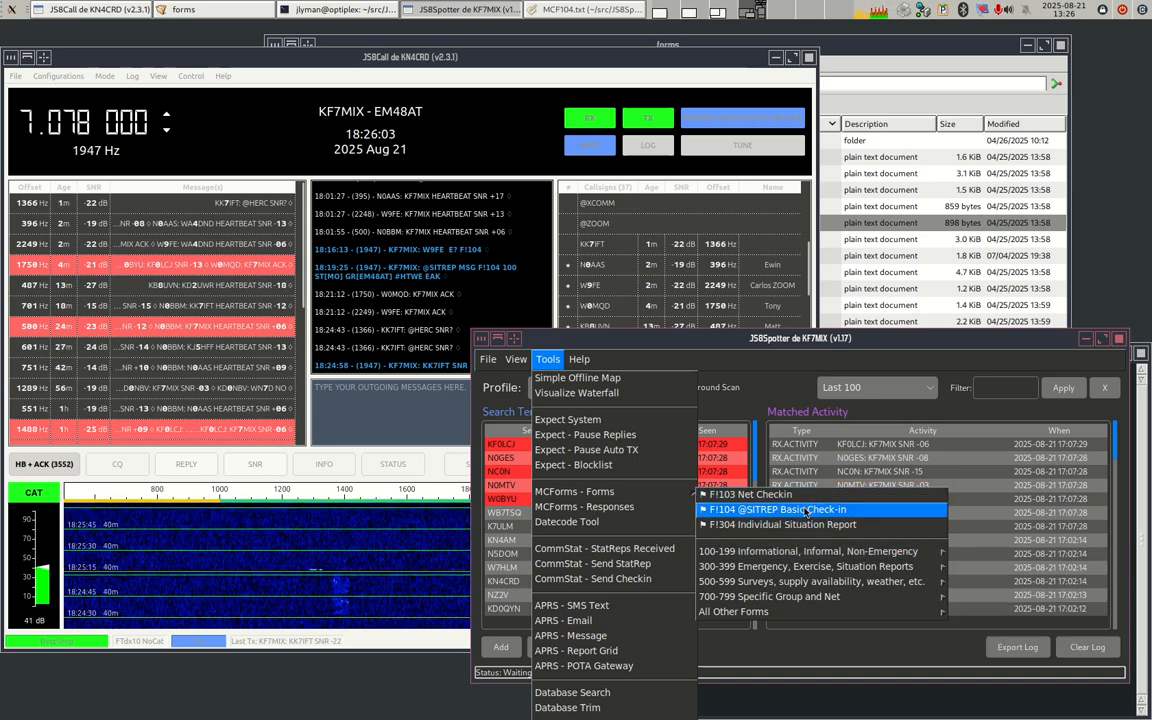
{"action": "left_click", "coordinate": [755, 342]}
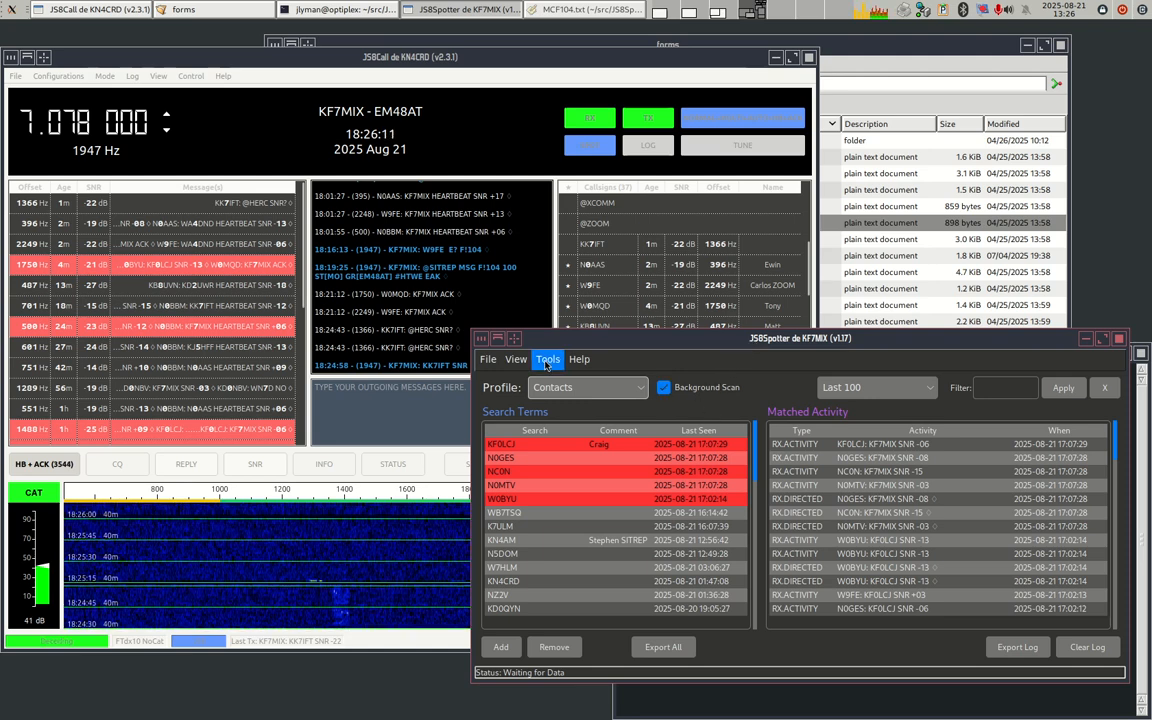
- Open the MCForms responses window, move it clear of the main window, and browse the received form responses
{"action": "left_click", "coordinate": [547, 359]}
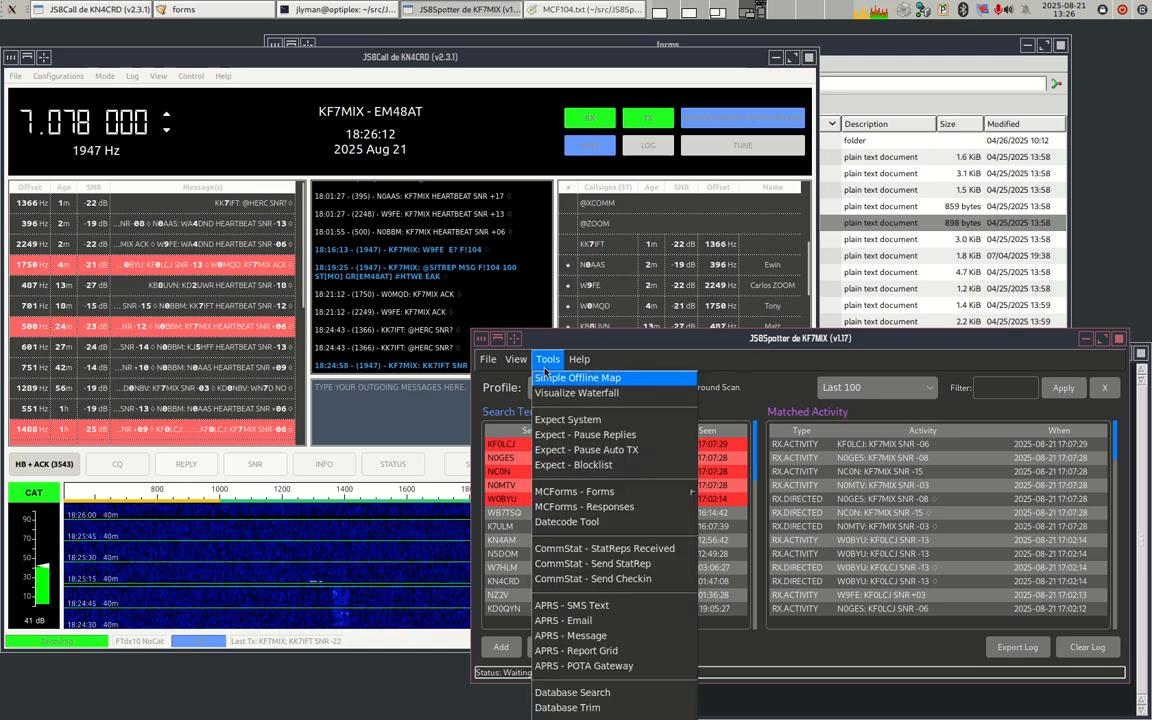
{"action": "left_click", "coordinate": [600, 507]}
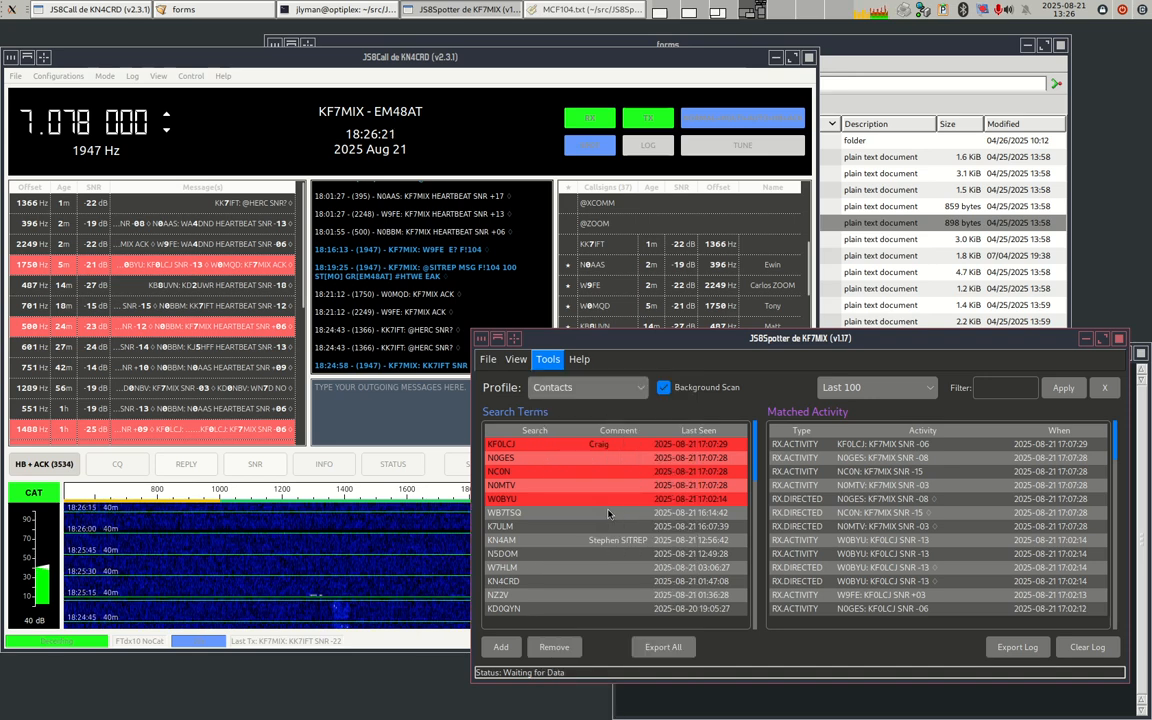
{"action": "left_click_drag", "start_coordinate": [690, 36], "coordinate": [547, 163]}
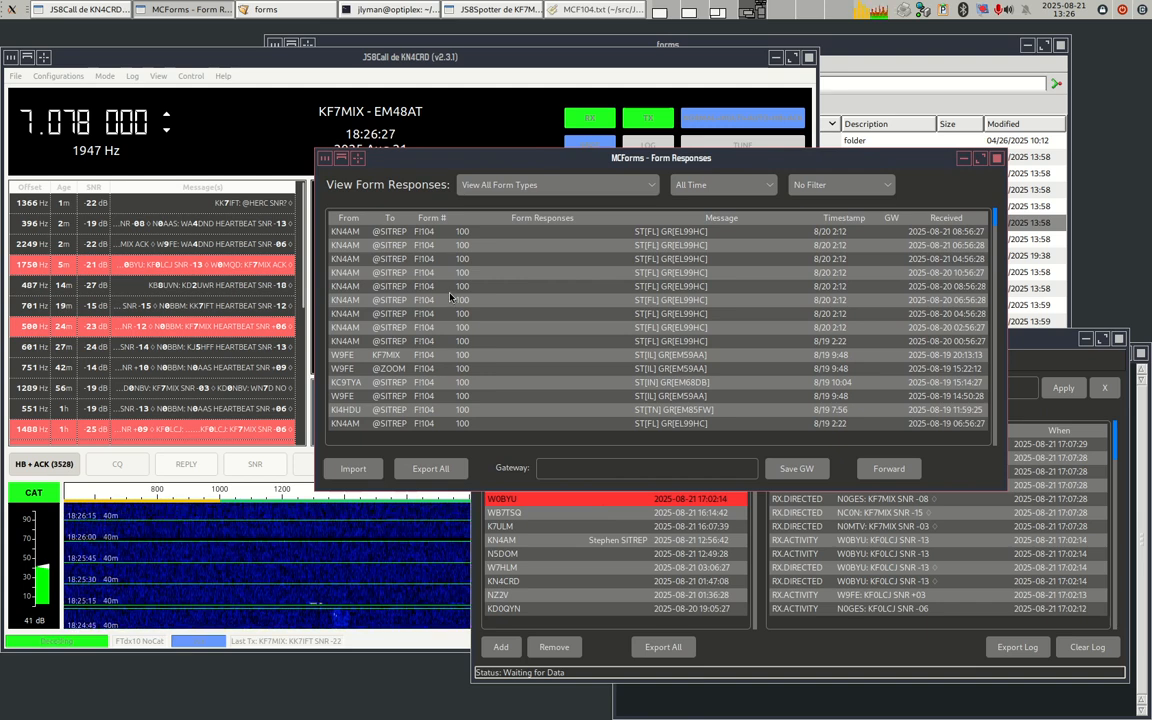
{"action": "scroll", "coordinate": [554, 287], "scroll_direction": "down", "scroll_amount": 10}
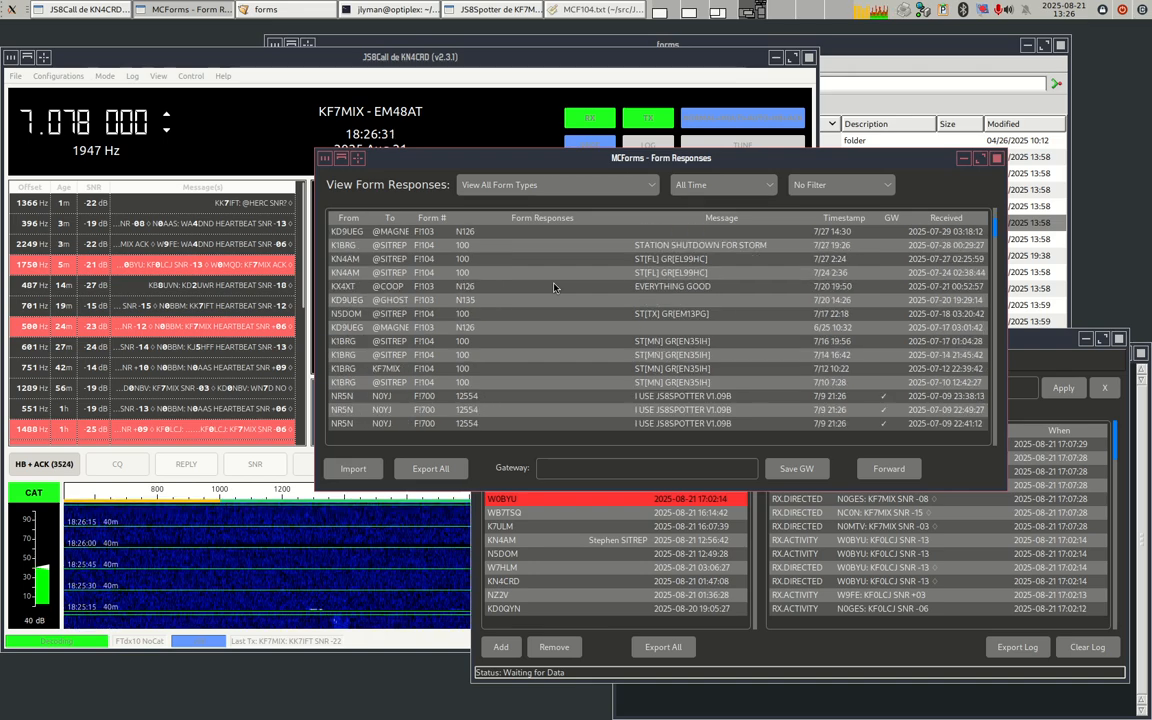
{"action": "scroll", "coordinate": [554, 287], "scroll_direction": "up", "scroll_amount": 10}
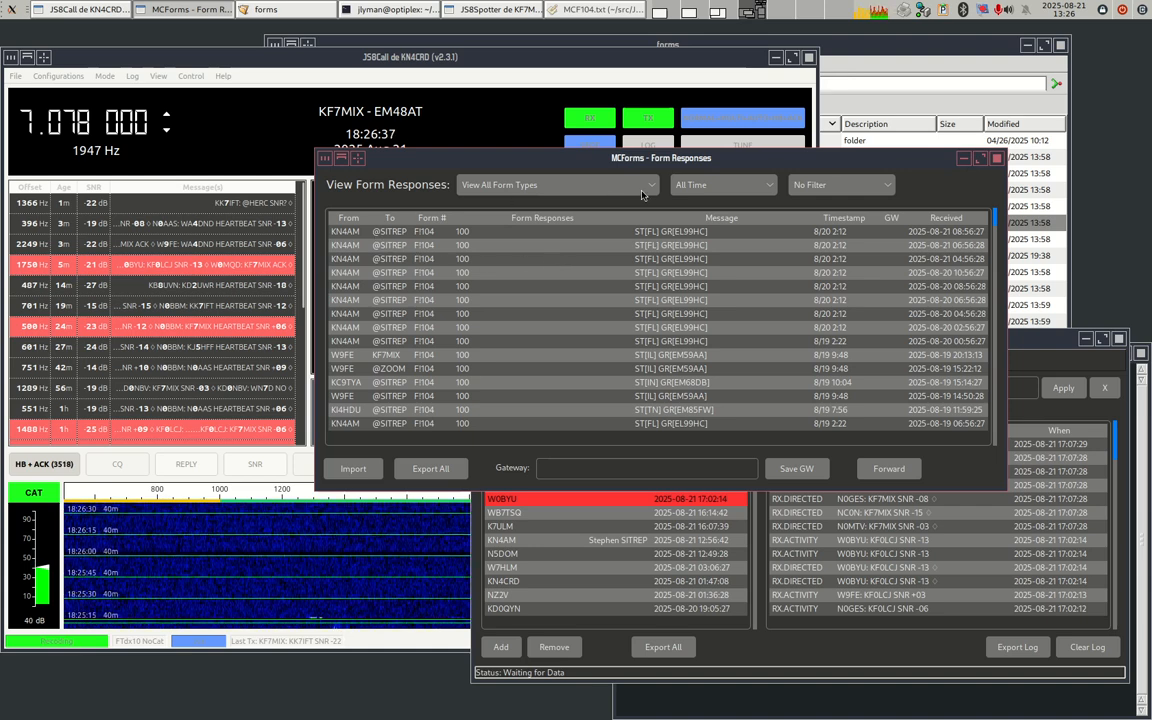
- Examine the duplicate-filter and time-range options for the form responses without changing either one
{"action": "left_click", "coordinate": [873, 185]}
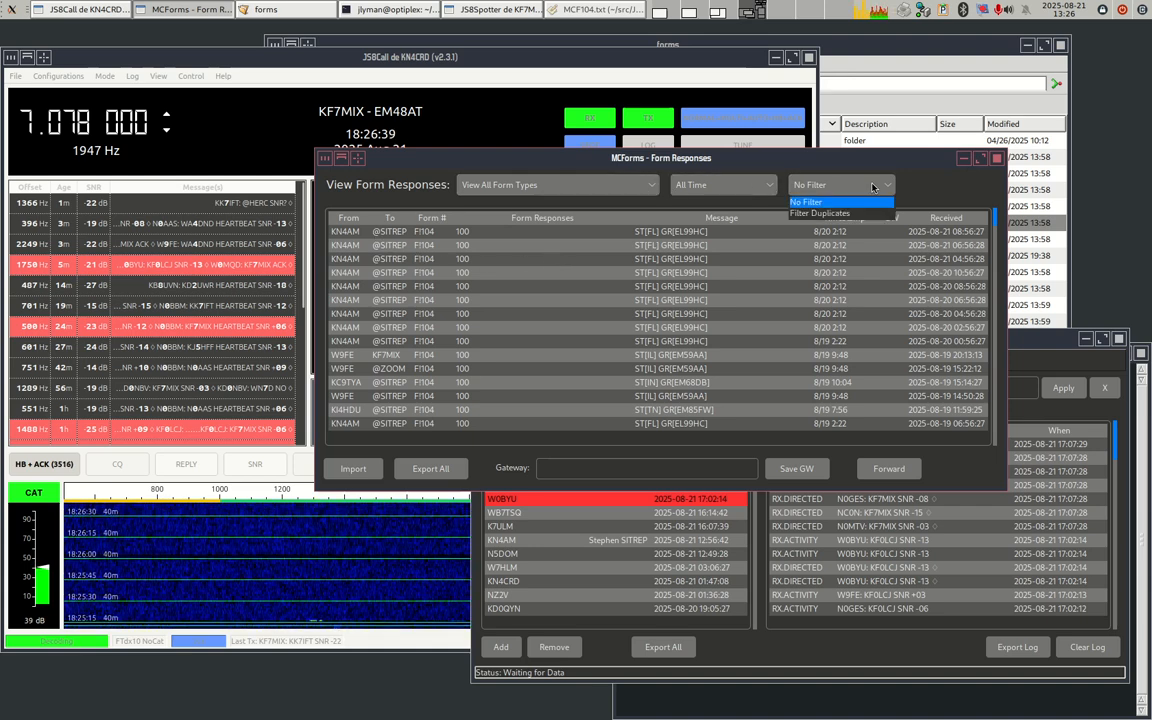
{"action": "left_click", "coordinate": [873, 185]}
{"action": "left_click", "coordinate": [764, 188]}
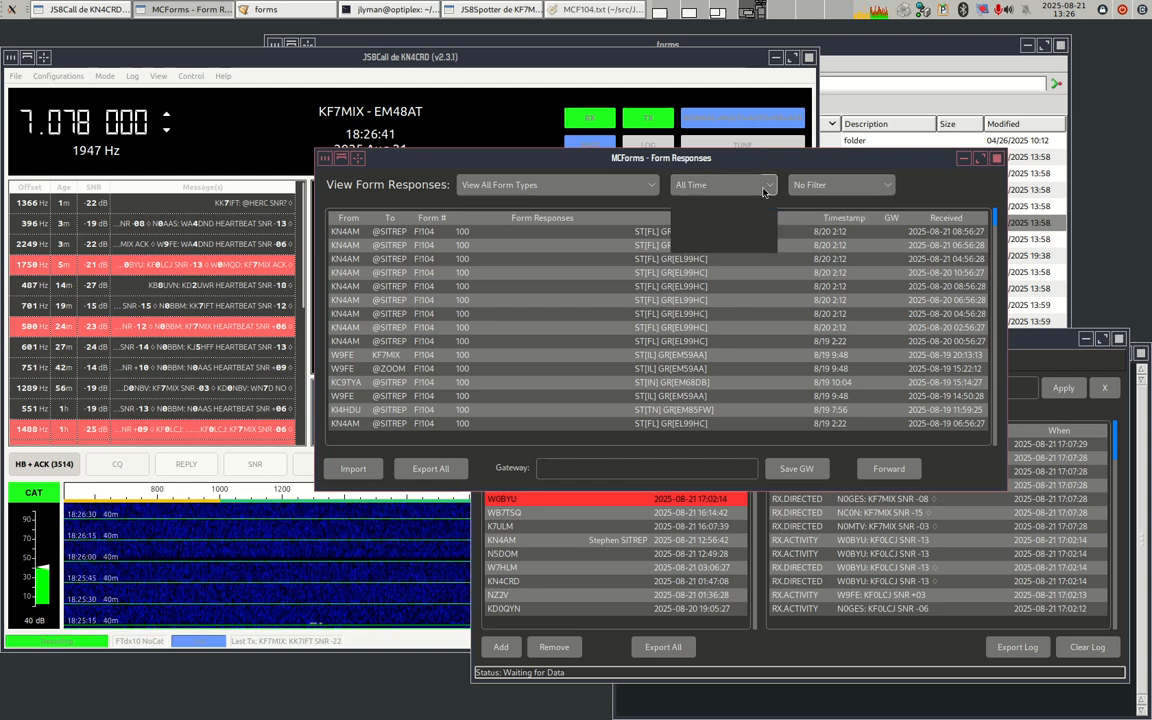
{"action": "left_click", "coordinate": [763, 188]}
{"action": "left_click", "coordinate": [619, 188]}
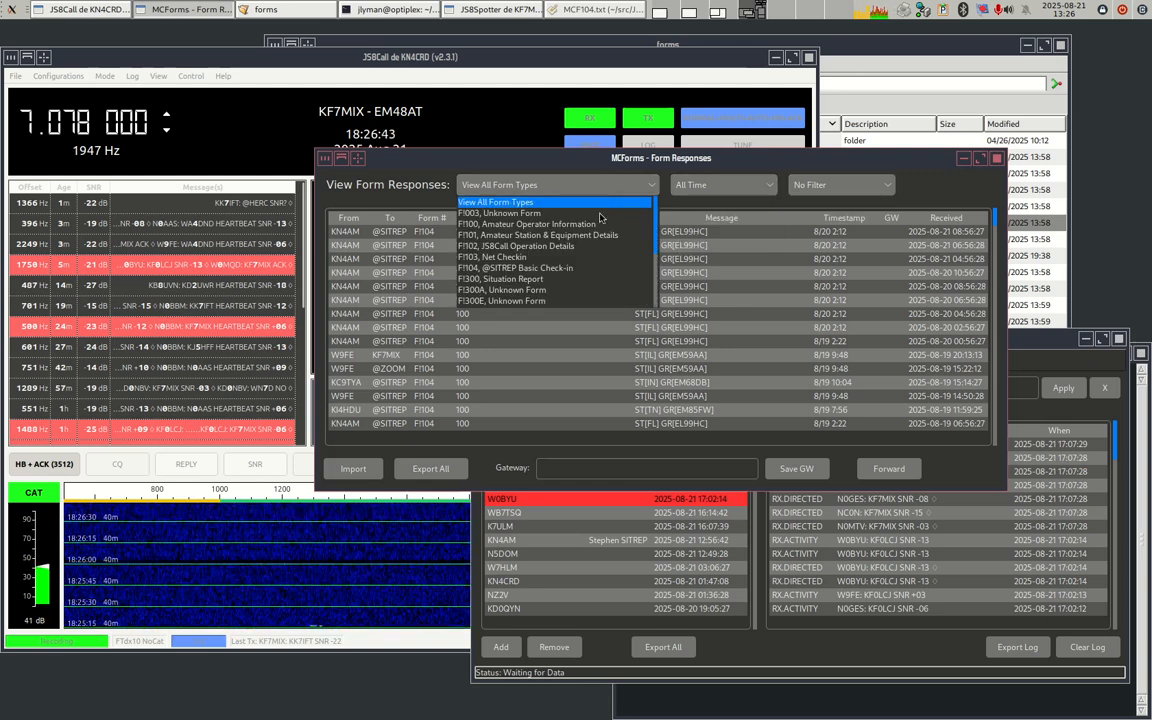
{"action": "left_click", "coordinate": [562, 268]}
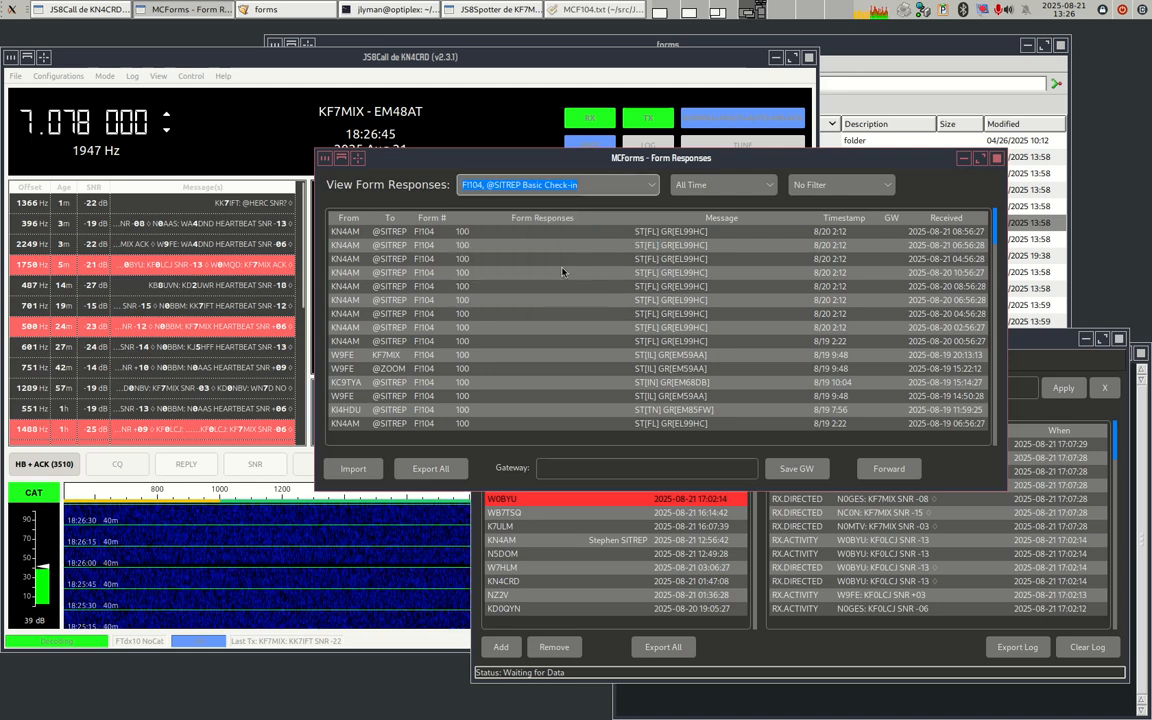
{"action": "left_click", "coordinate": [540, 184]}
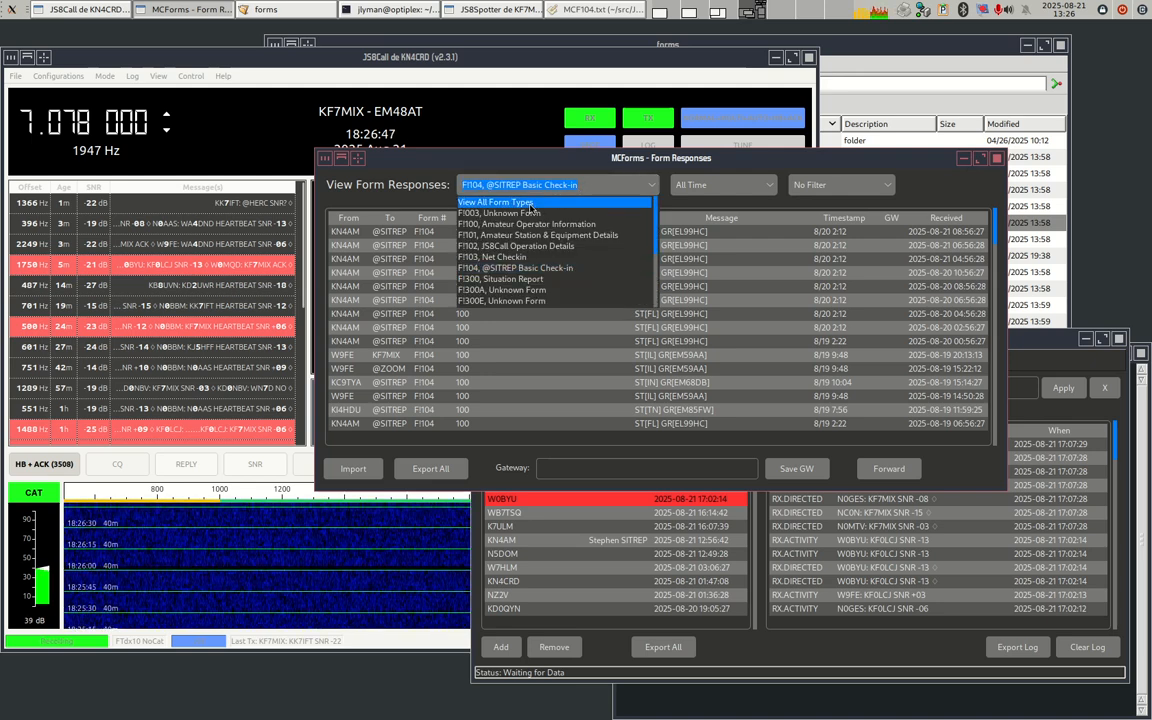
{"action": "scroll", "coordinate": [530, 245], "scroll_direction": "down", "scroll_amount": 5}
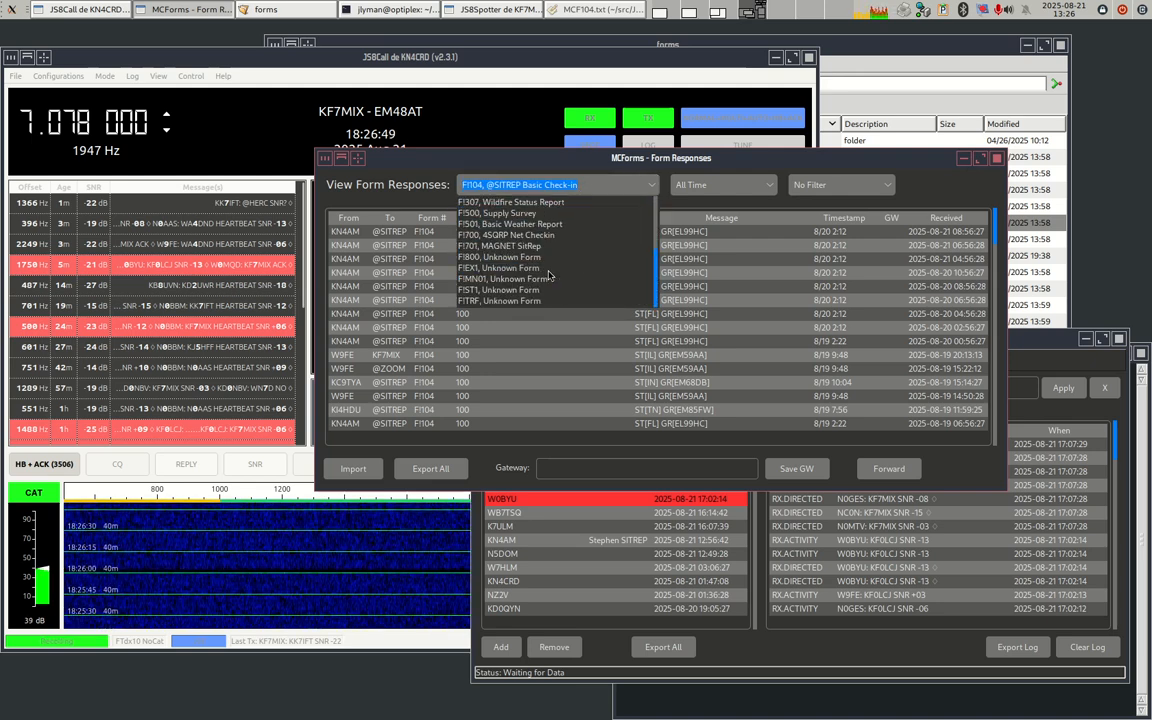
{"action": "left_click", "coordinate": [524, 235]}
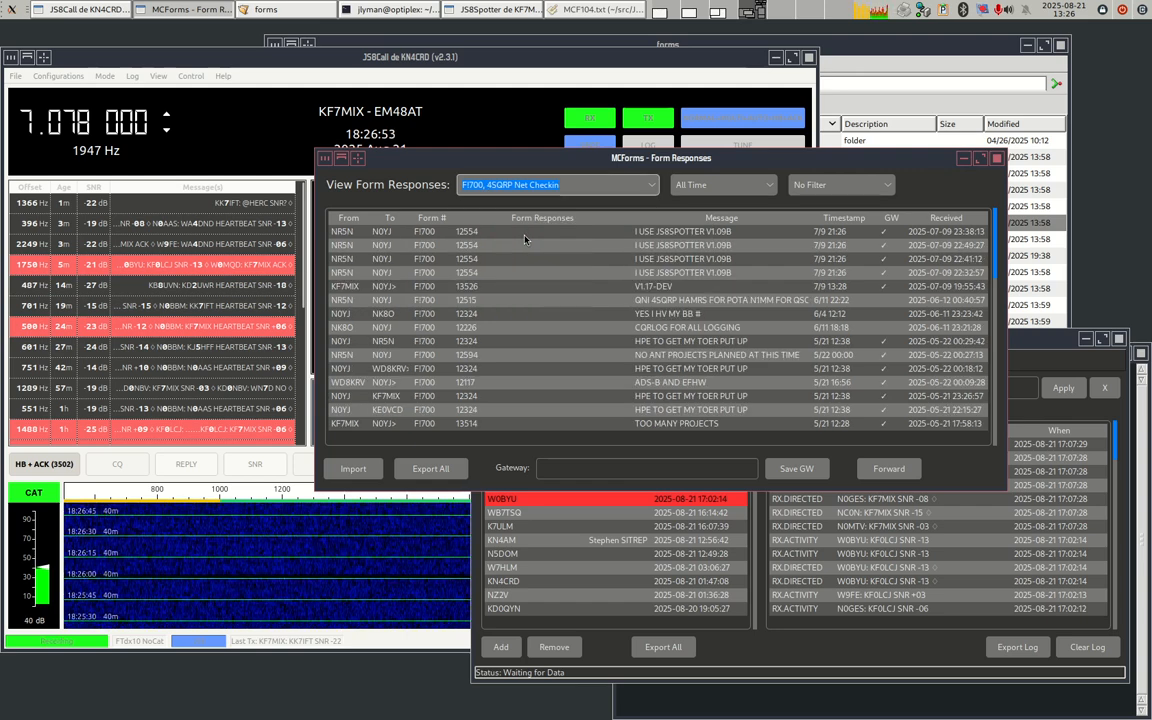
- Show the responses for all form types again and select the newest F!104 response
{"action": "left_click", "coordinate": [558, 187]}
{"action": "scroll", "coordinate": [526, 212], "scroll_direction": "up", "scroll_amount": 5}
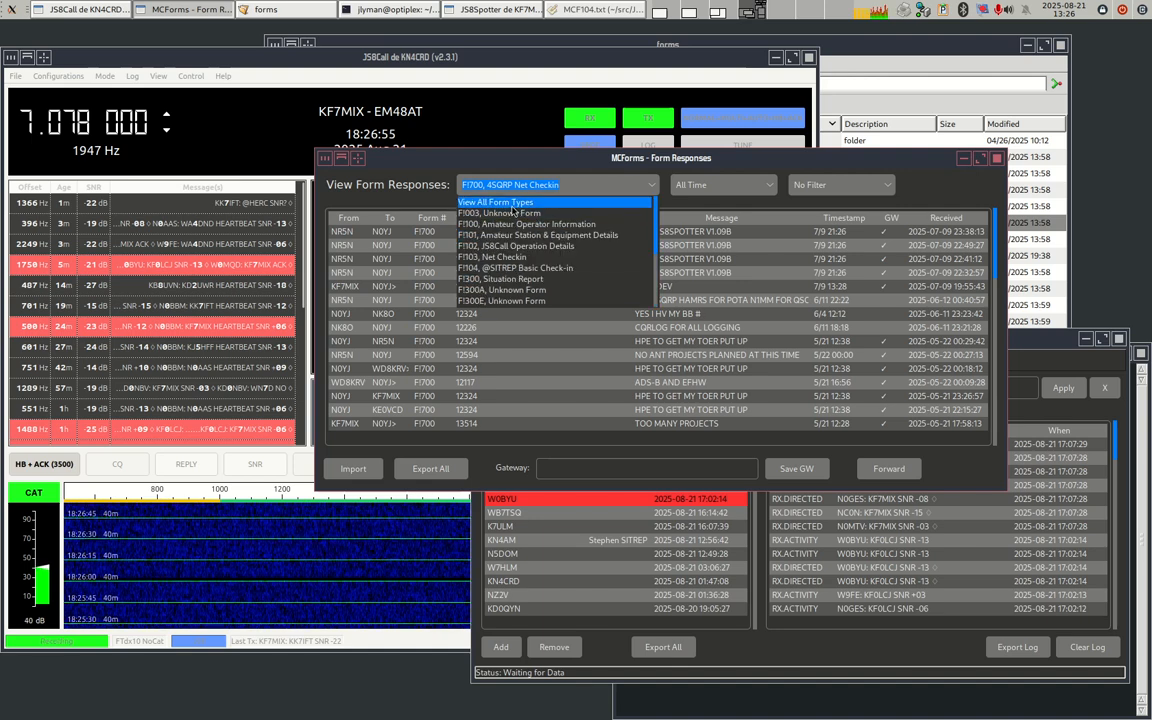
{"action": "left_click", "coordinate": [512, 204]}
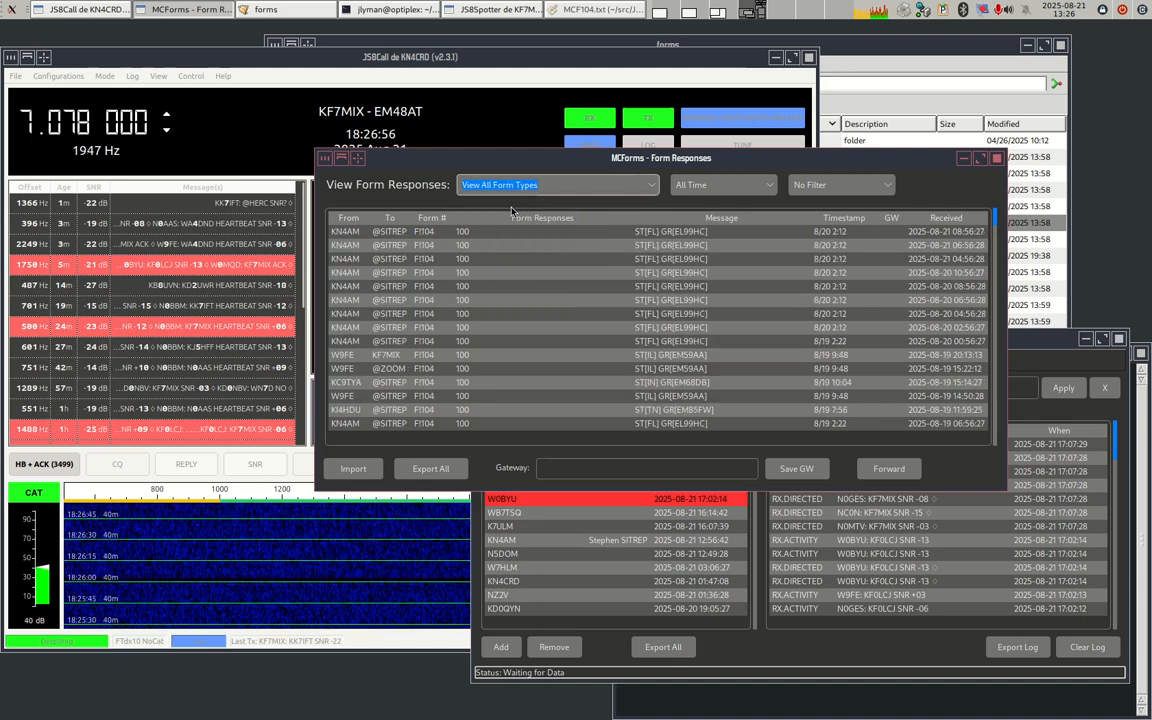
{"action": "left_click", "coordinate": [352, 233]}
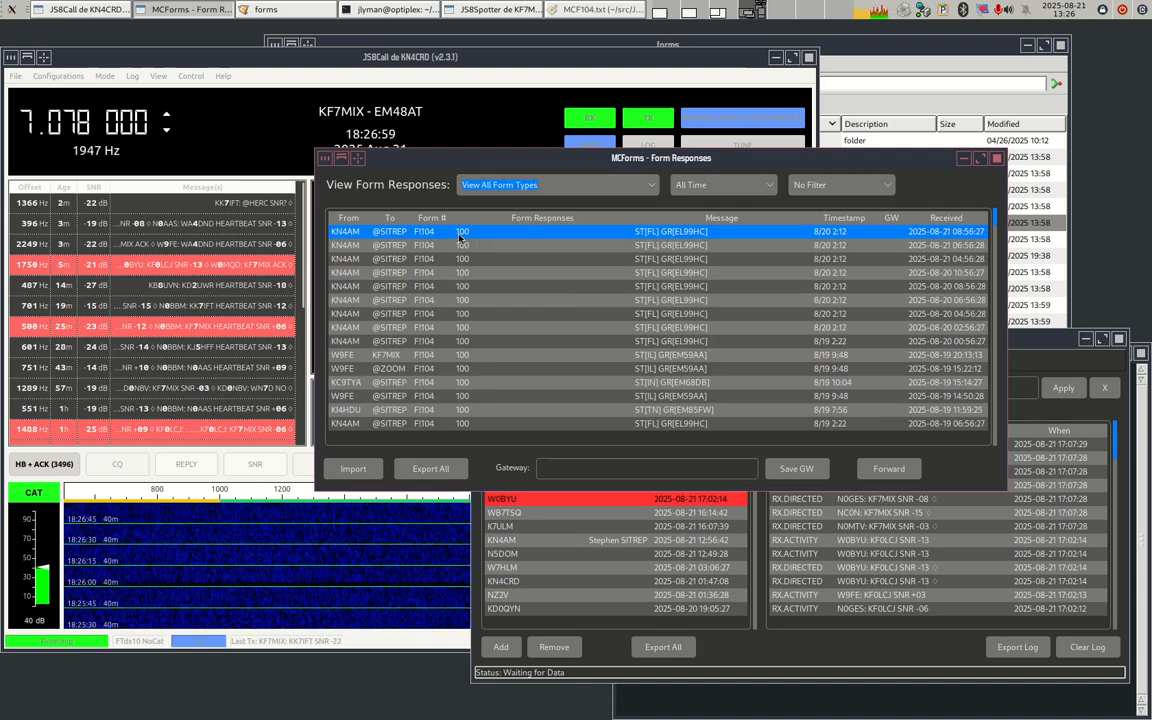
- Filter the responses to F!700 4SQRP Net Checkin, read the newest one as a plain-text report, and close the report
{"action": "left_click", "coordinate": [503, 184]}
{"action": "scroll", "coordinate": [514, 262], "scroll_direction": "down", "scroll_amount": 5}
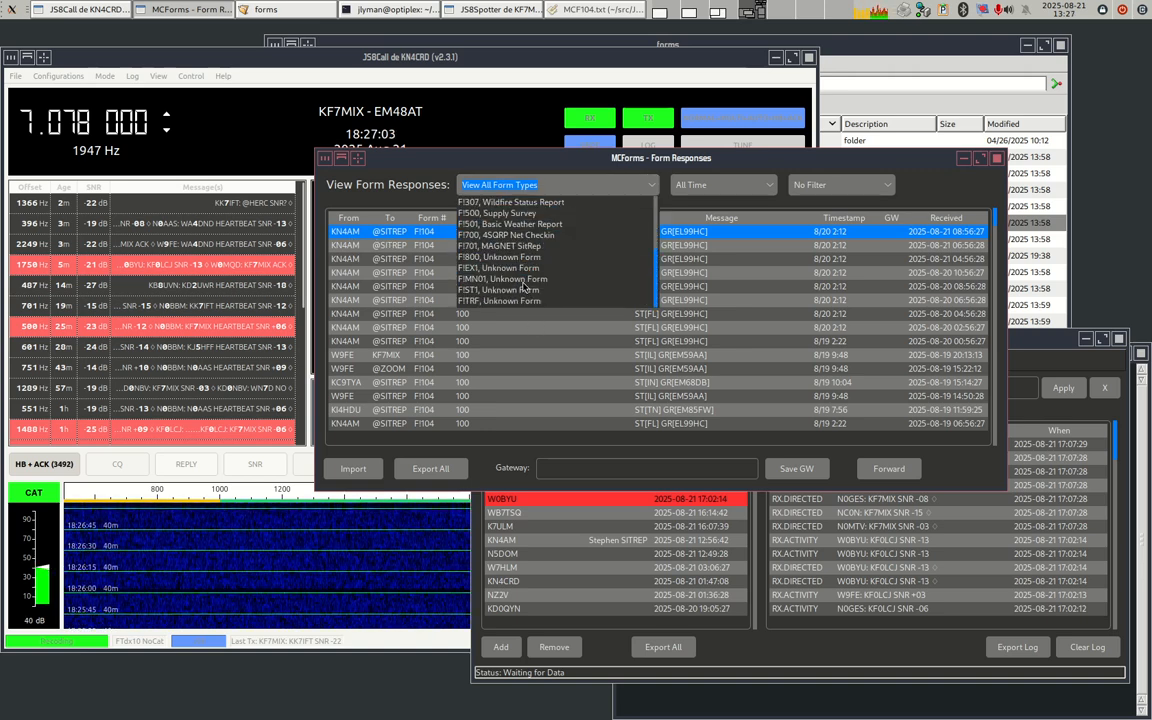
{"action": "left_click", "coordinate": [500, 234]}
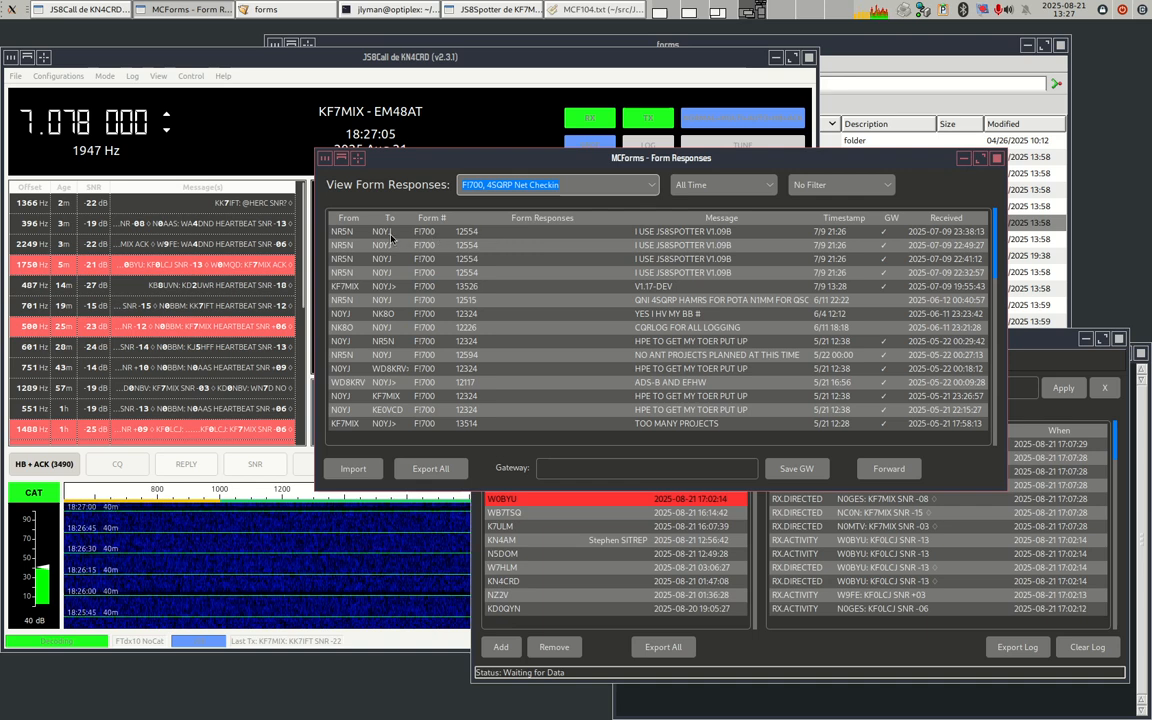
{"action": "double_click", "coordinate": [352, 236]}
{"action": "left_click_drag", "start_coordinate": [300, 308], "coordinate": [482, 224]}
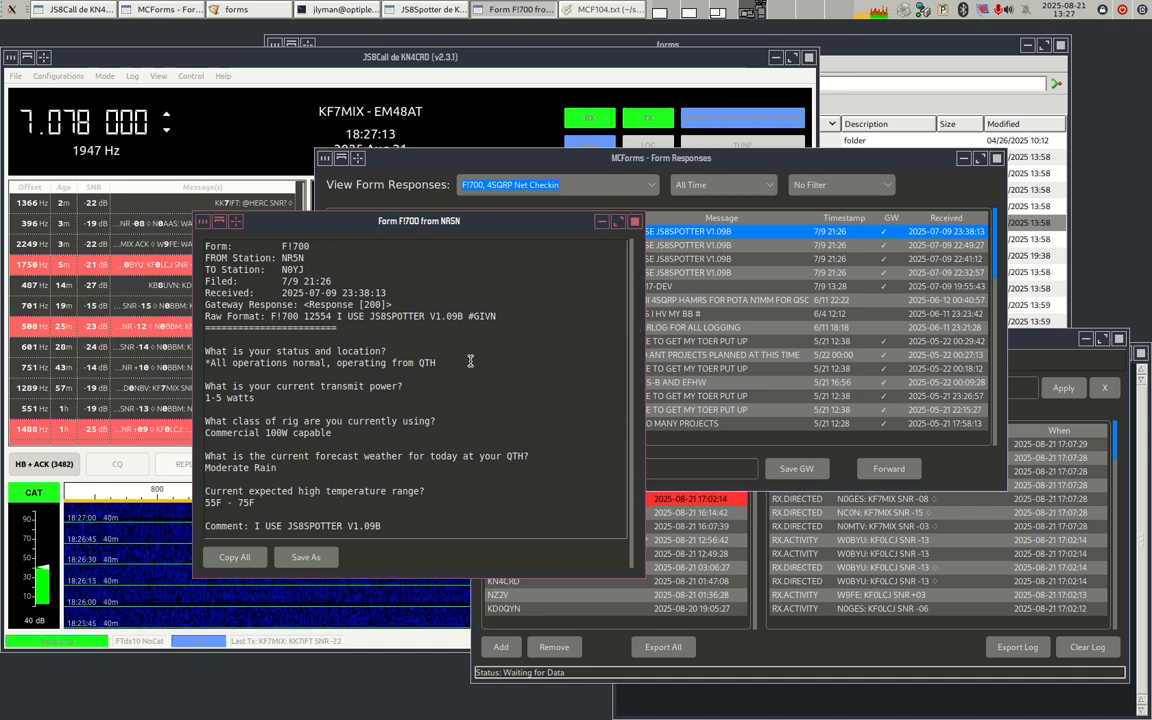
{"action": "left_click", "coordinate": [635, 222]}
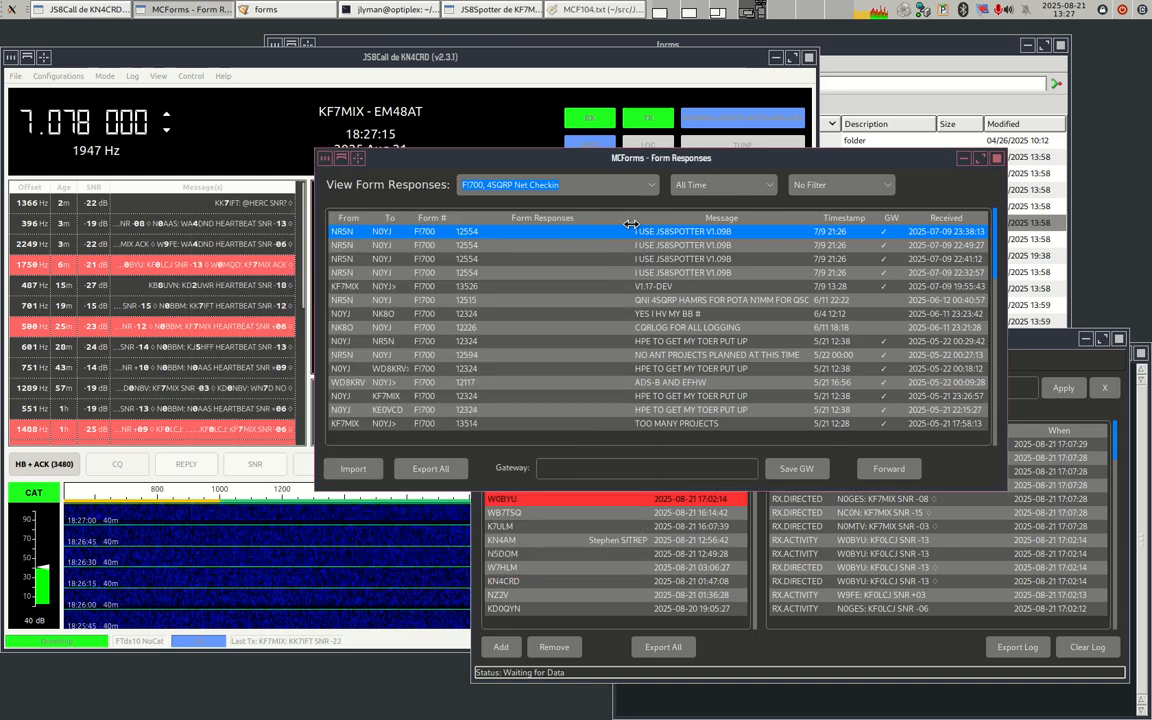
- View the newest F!700 response in its graphical 4SQRP Net Checkin form layout and close the form
{"action": "double_click", "coordinate": [443, 237]}
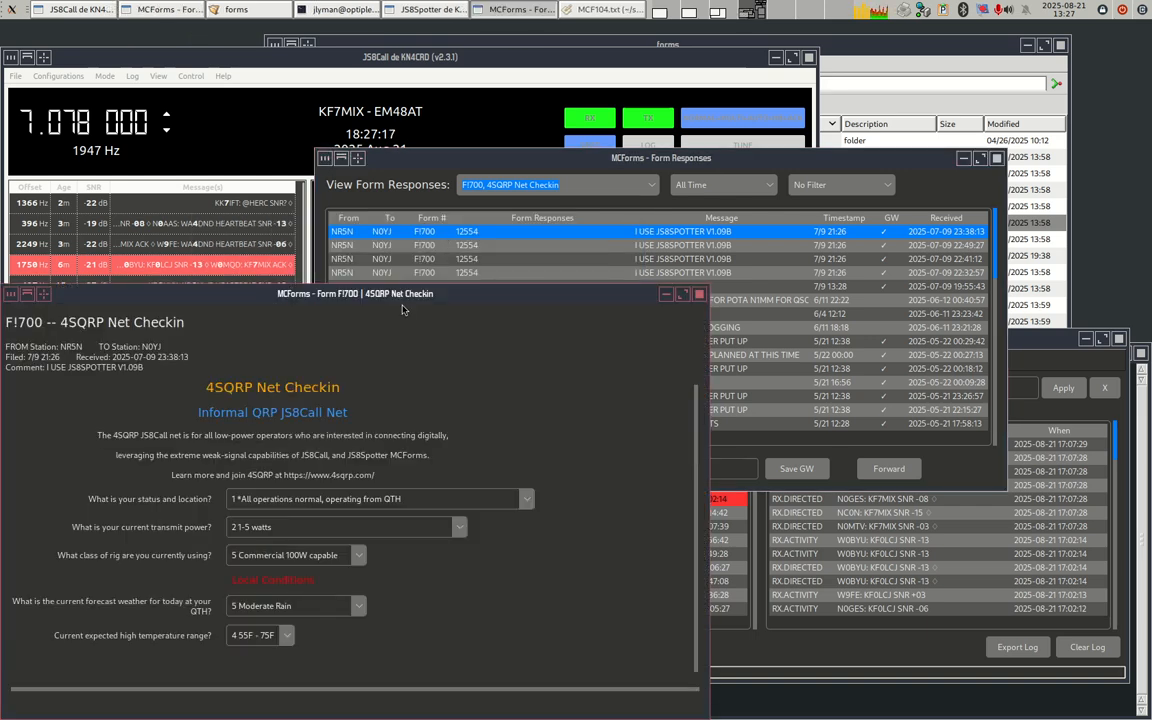
{"action": "left_click_drag", "start_coordinate": [433, 281], "coordinate": [514, 194]}
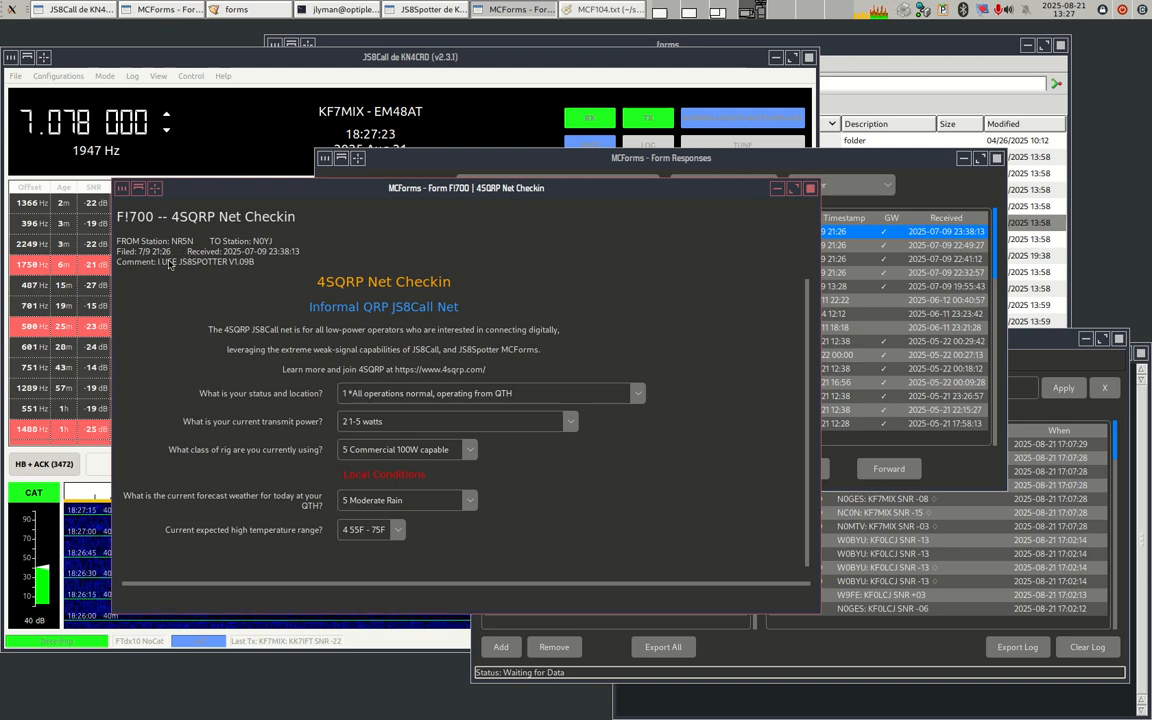
{"action": "key", "text": "Escape"}
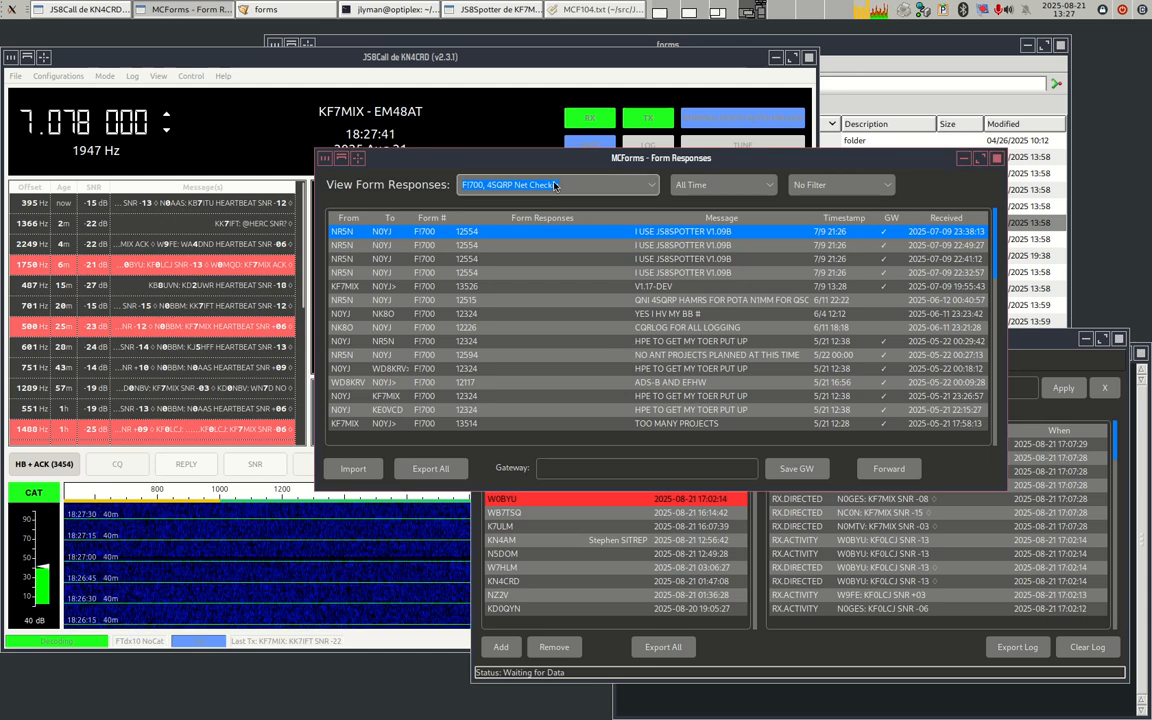
- Filter the responses by F!003, Unknown Form, and restore the view of all form types
{"action": "left_click", "coordinate": [505, 185]}
{"action": "left_click", "coordinate": [509, 213]}
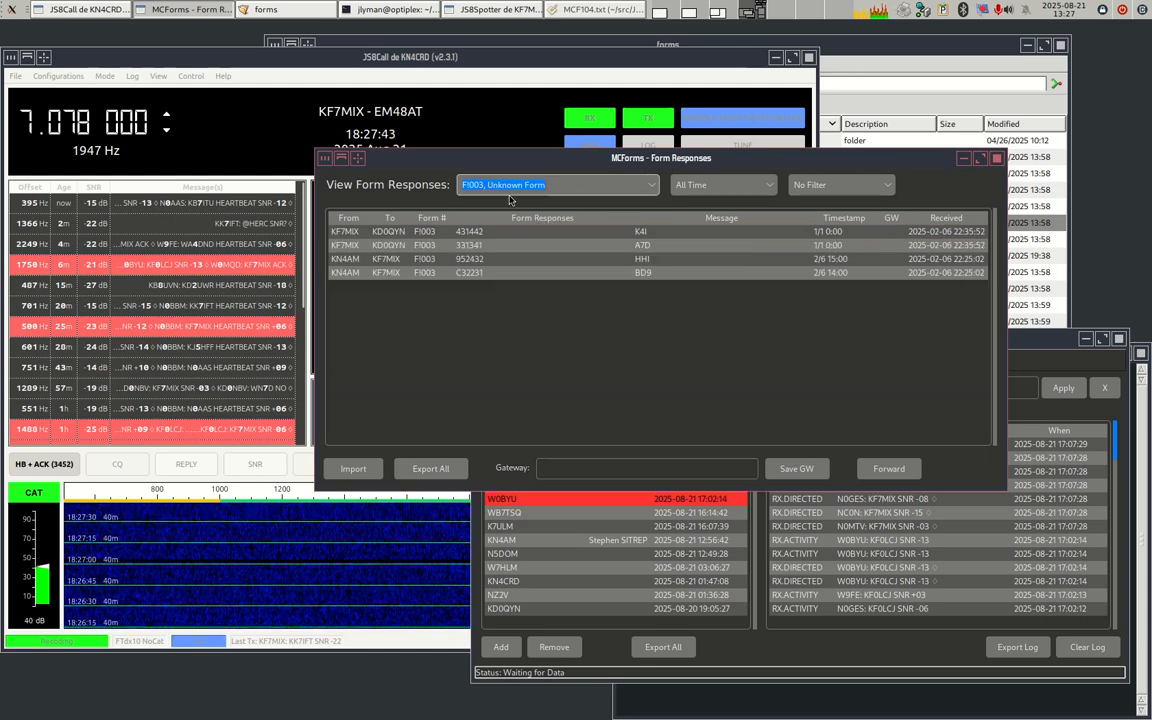
{"action": "left_click", "coordinate": [505, 185]}
{"action": "left_click", "coordinate": [495, 202]}
{"action": "left_click", "coordinate": [397, 230]}
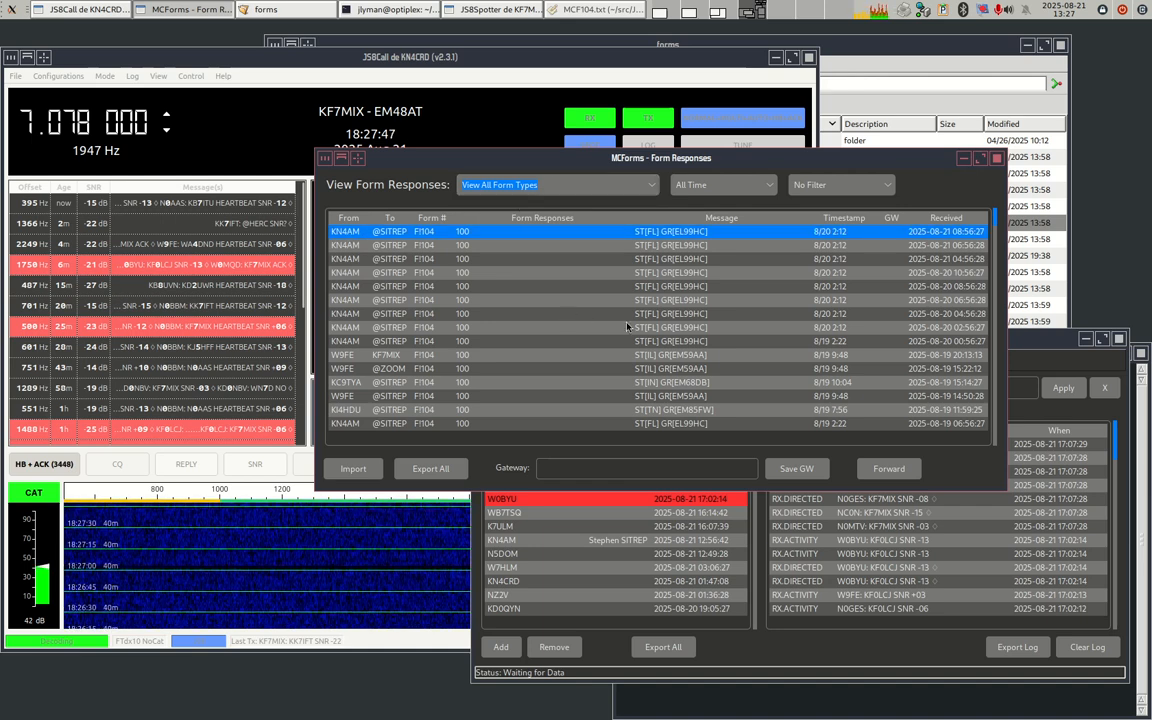
{"action": "left_click", "coordinate": [888, 468]}
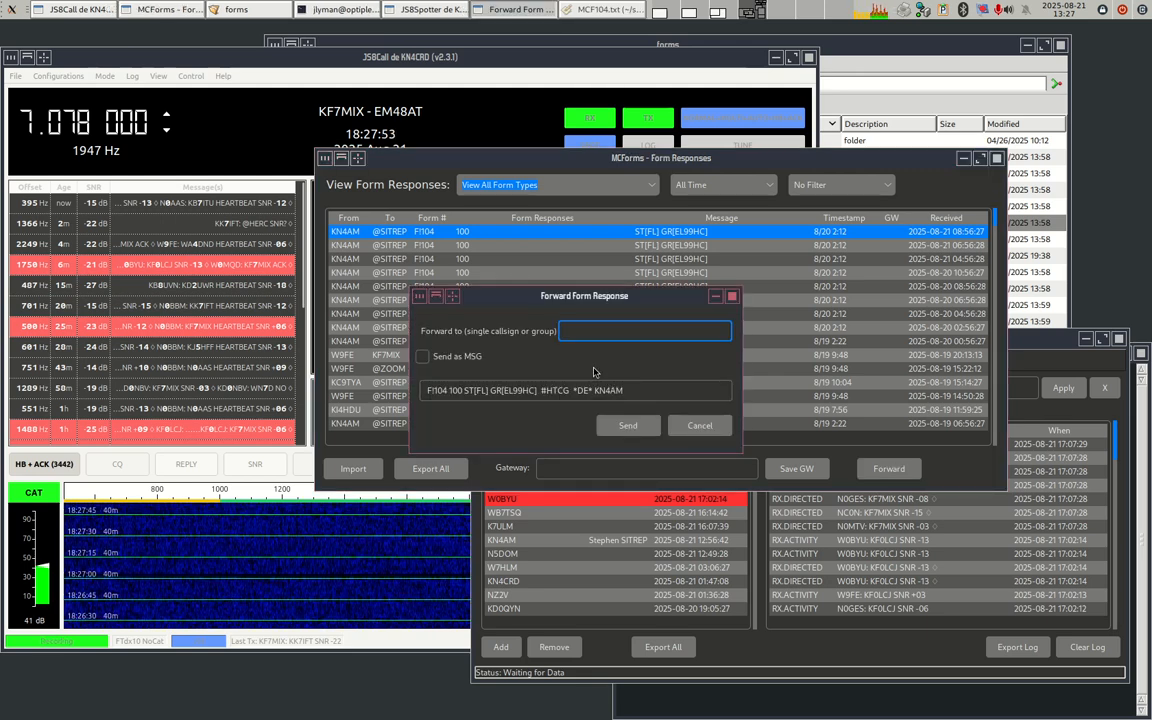
{"action": "type", "text": "@sitrep"}
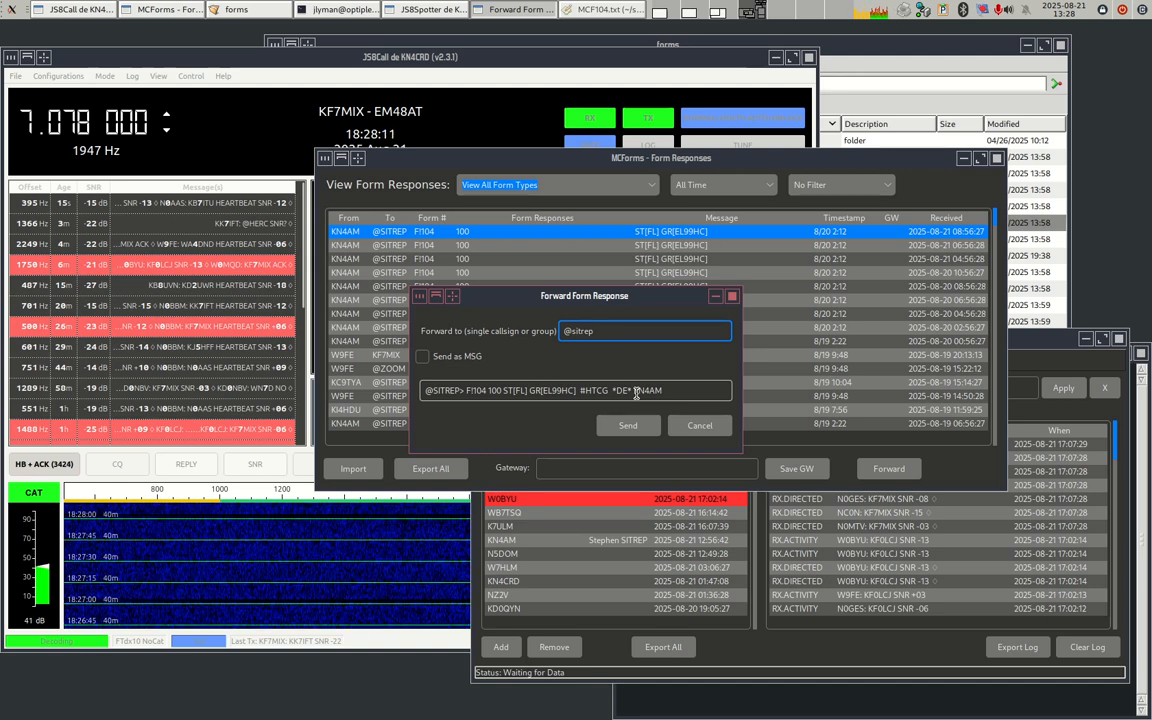
{"action": "key", "text": "BackSpace"}
{"action": "key", "text": "BackSpace"}
{"action": "key", "text": "BackSpace"}
{"action": "key", "text": "BackSpace"}
{"action": "key", "text": "BackSpace"}
{"action": "key", "text": "BackSpace"}
{"action": "key", "text": "BackSpace"}
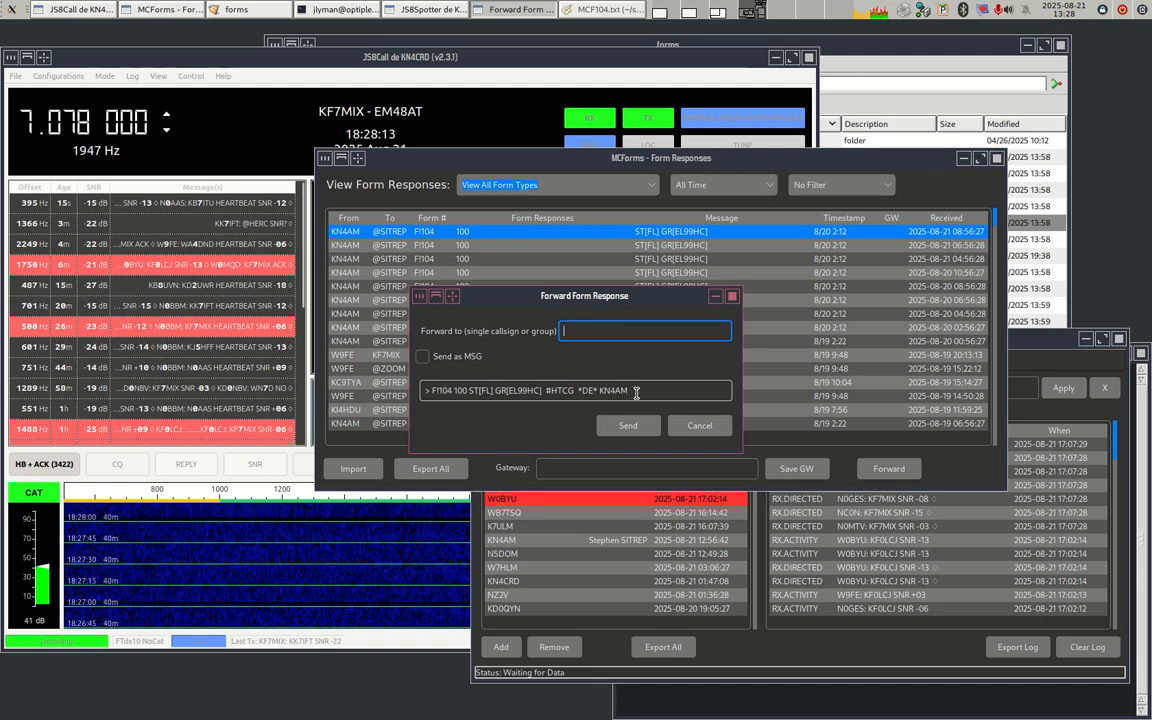
{"action": "type", "text": "kf7mix"}
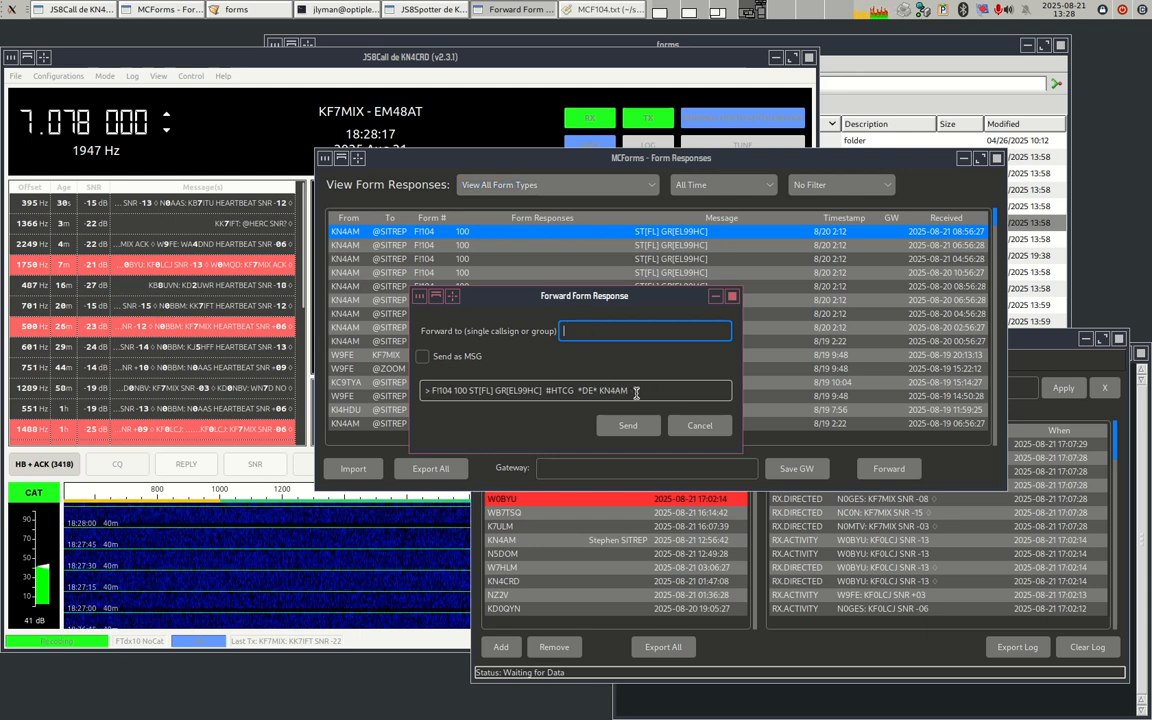
{"action": "key", "text": "Escape"}
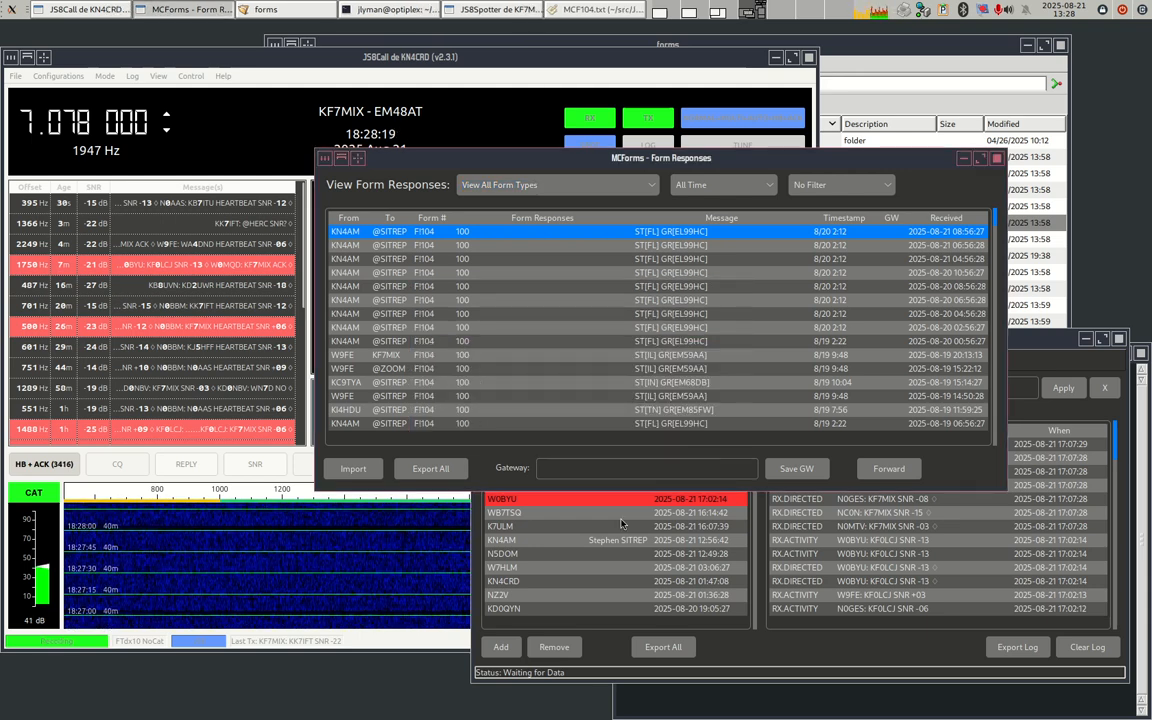
- Reposition the form responses window, activate its Gateway entry without saving a gateway, and close the responses
{"action": "left_click_drag", "start_coordinate": [622, 160], "coordinate": [625, 137]}
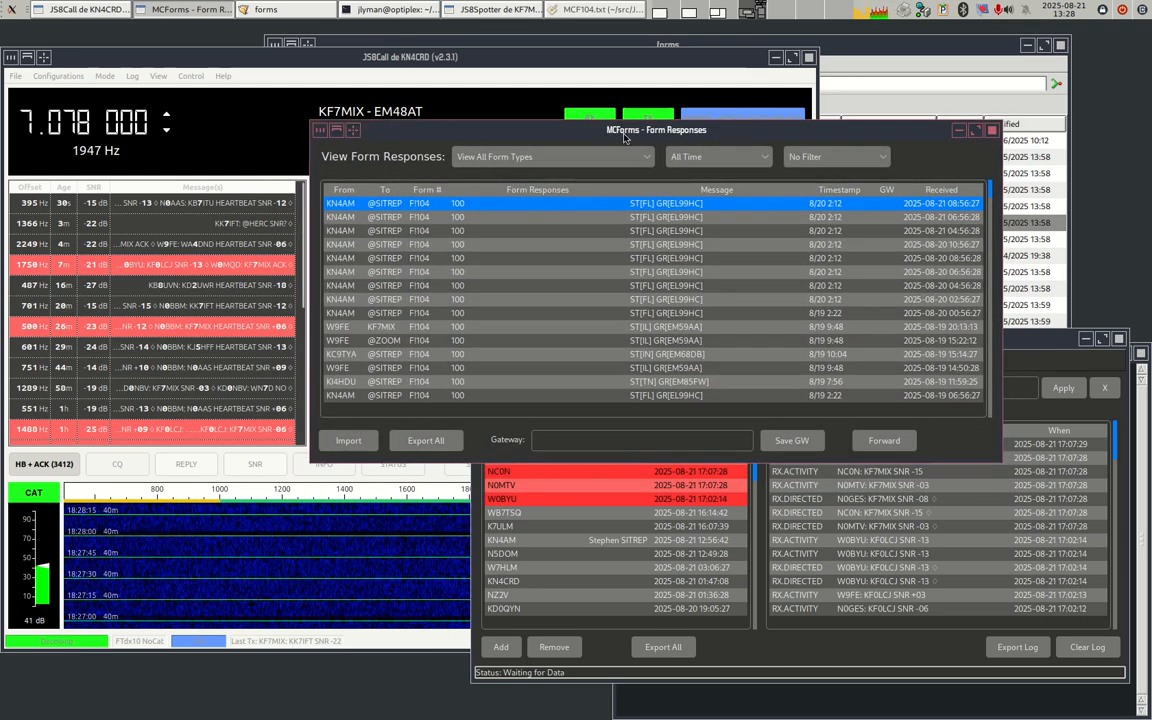
{"action": "left_click", "coordinate": [578, 439]}
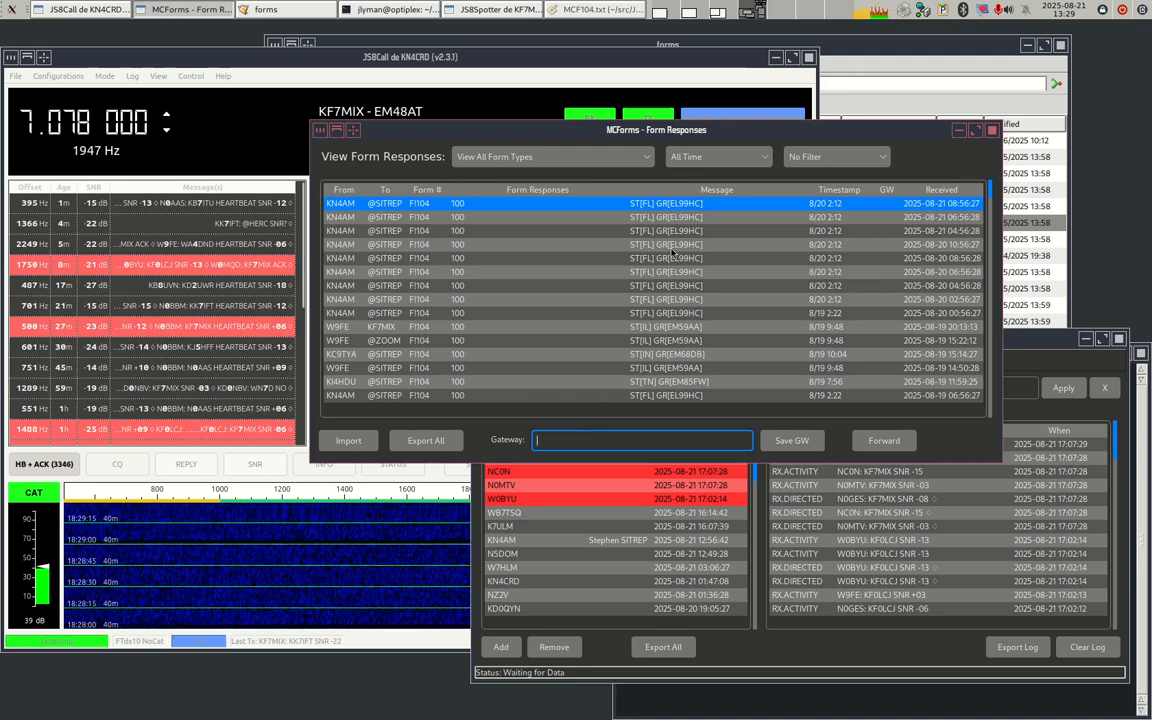
{"action": "left_click_drag", "start_coordinate": [642, 126], "coordinate": [585, 120]}
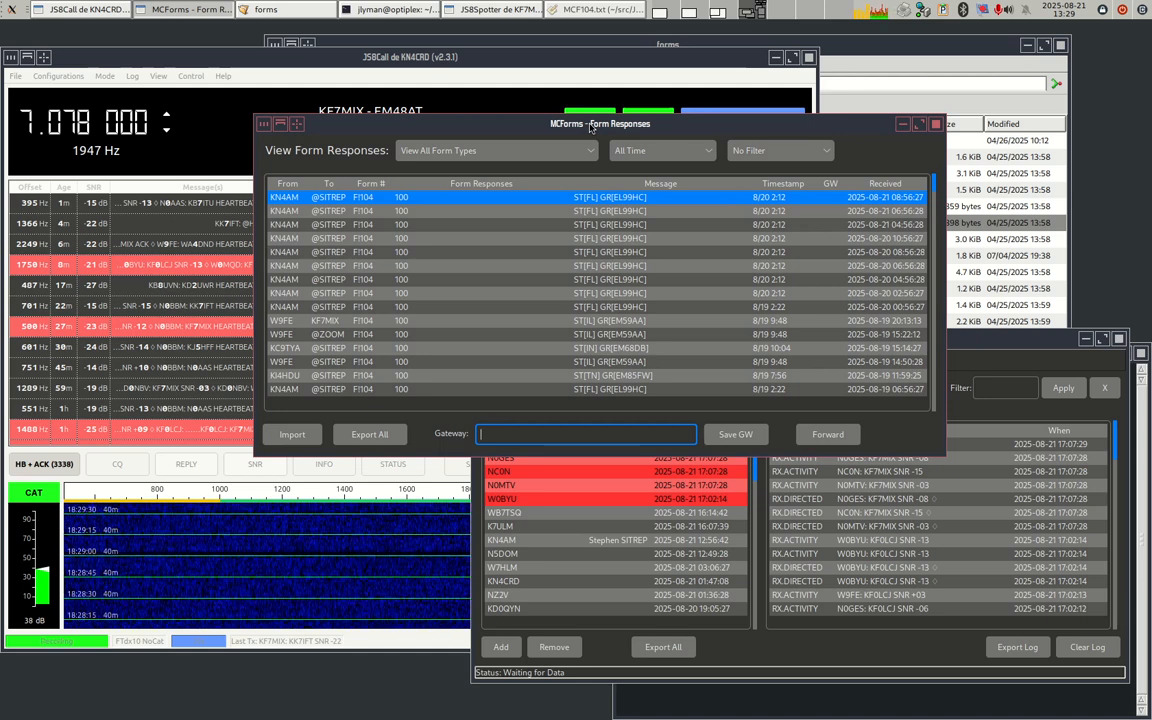
{"action": "left_click_drag", "start_coordinate": [561, 129], "coordinate": [557, 140]}
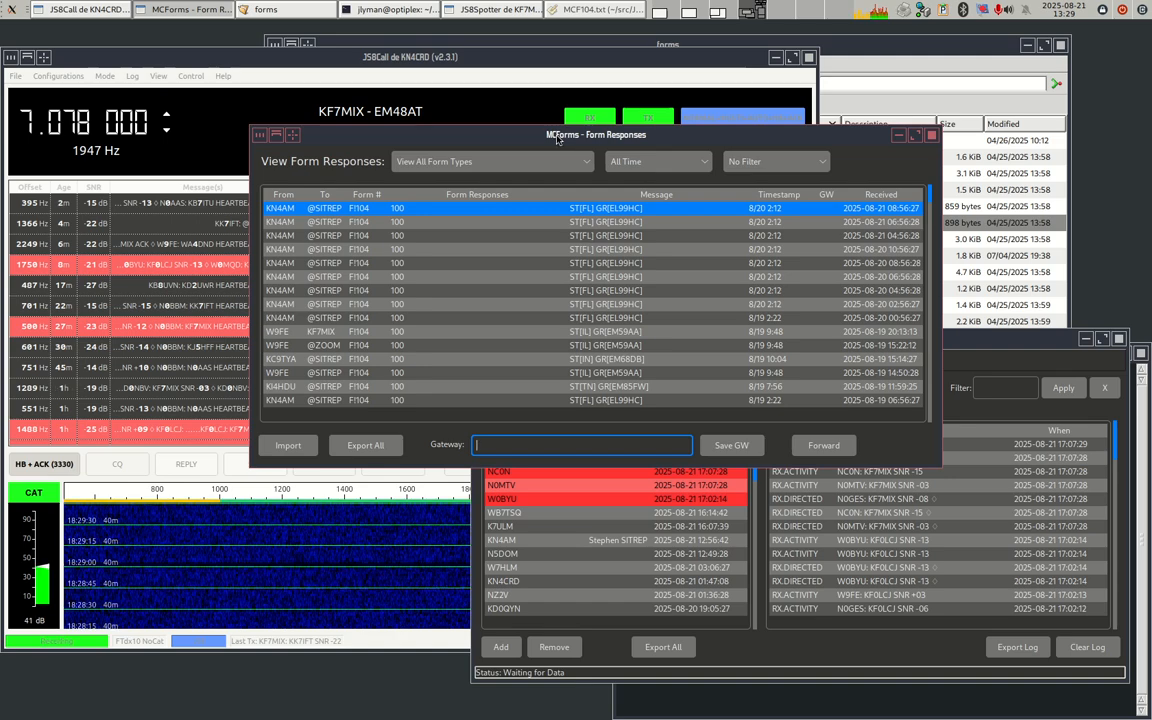
{"action": "left_click_drag", "start_coordinate": [557, 140], "coordinate": [527, 170]}
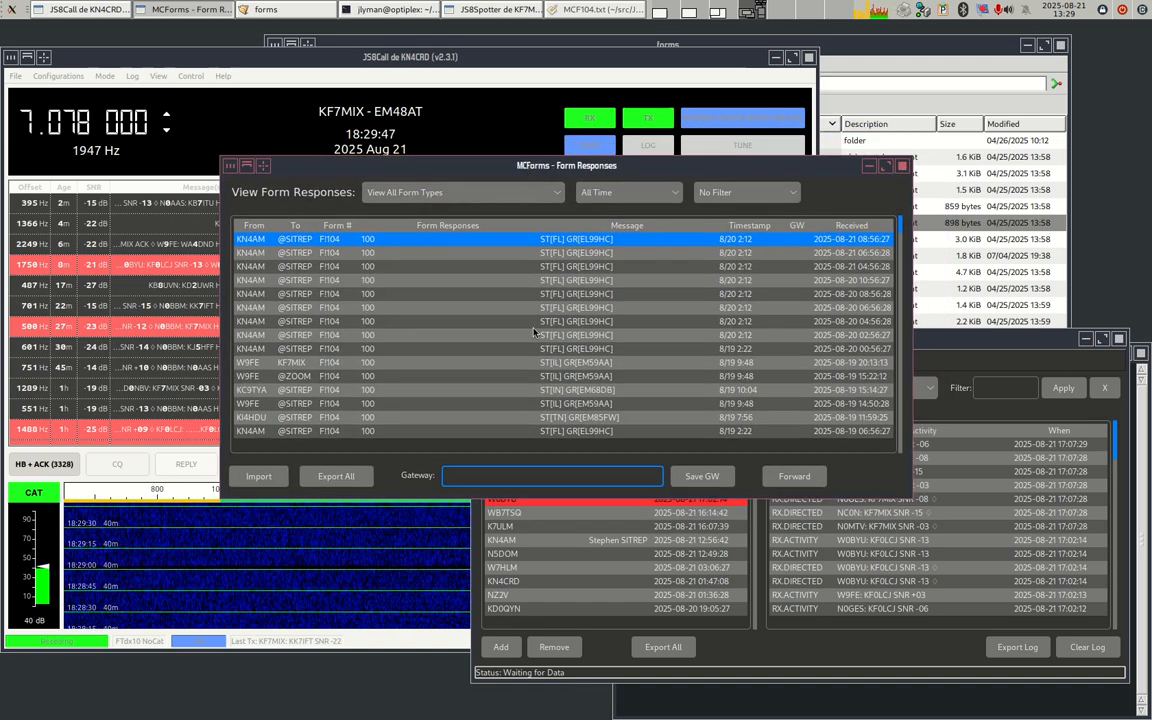
{"action": "key", "text": "Escape"}
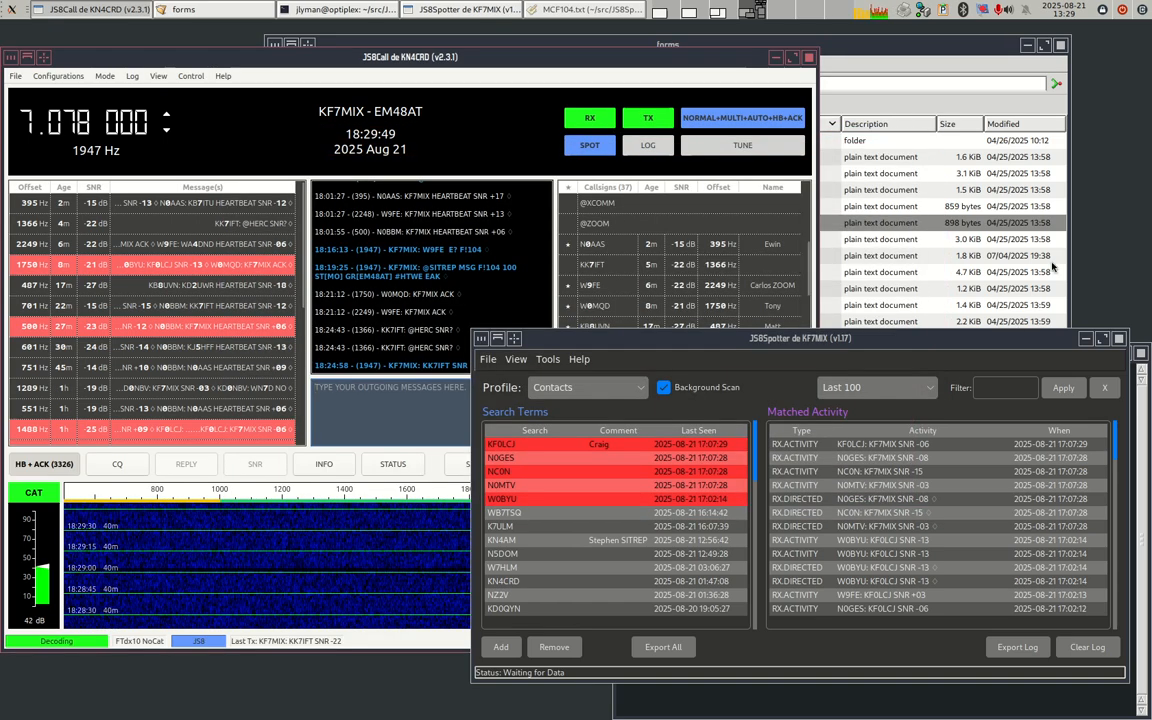
- Bring up the video notes, highlight the Other Items list from offline maps to DB commands, and move the notes out of view
{"action": "left_click_drag", "start_coordinate": [1151, 31], "coordinate": [297, 86]}
{"action": "left_click_drag", "start_coordinate": [216, 458], "coordinate": [409, 591]}
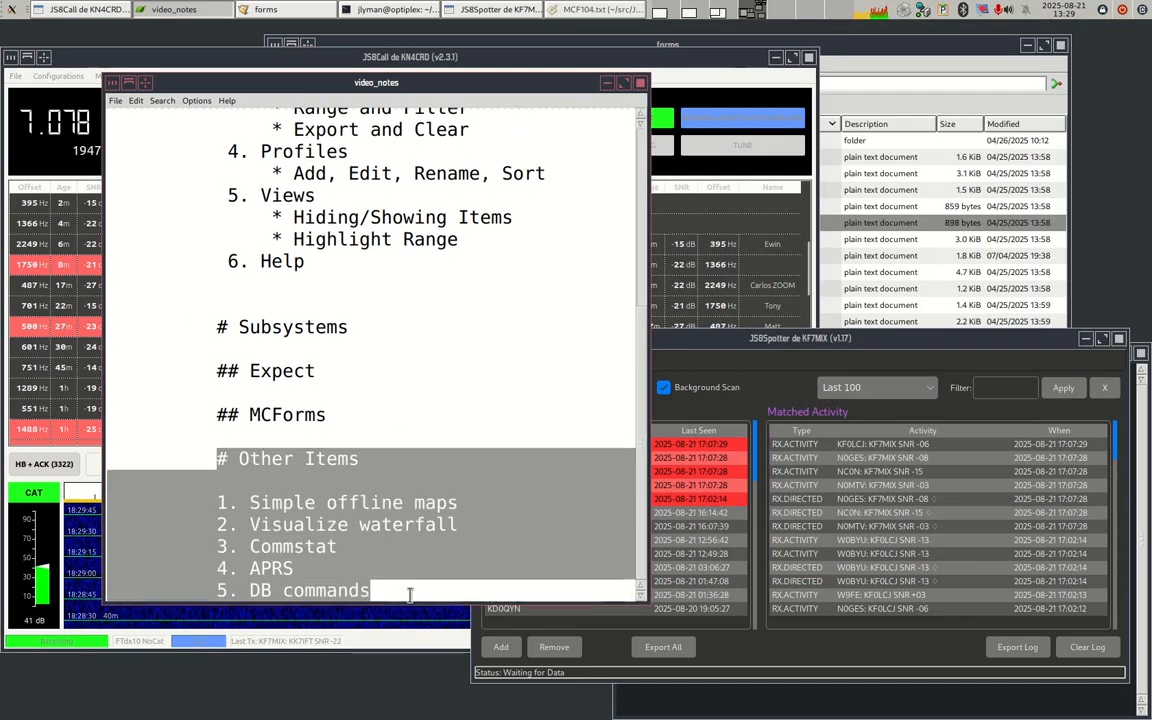
{"action": "left_click_drag", "start_coordinate": [451, 88], "coordinate": [1151, 50]}
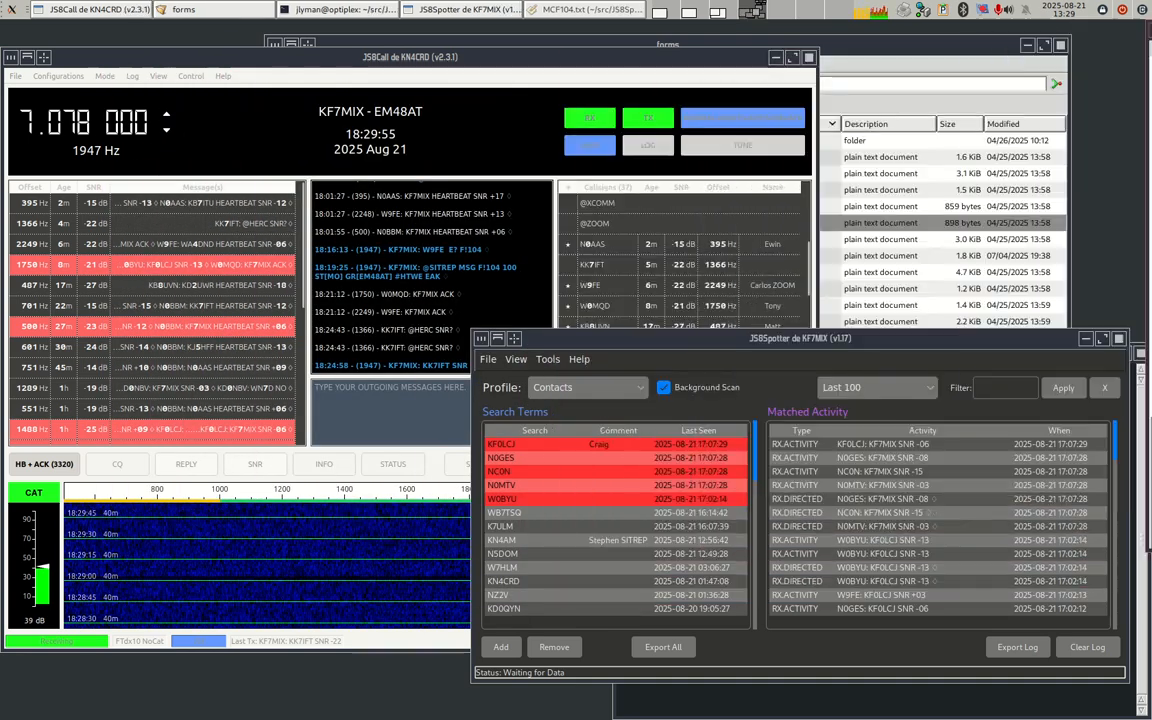
- Open JS8Spotter's Simple Offline Map and place the Grid Location Map window near the middle of the desktop
{"action": "left_click_drag", "start_coordinate": [820, 338], "coordinate": [753, 97]}
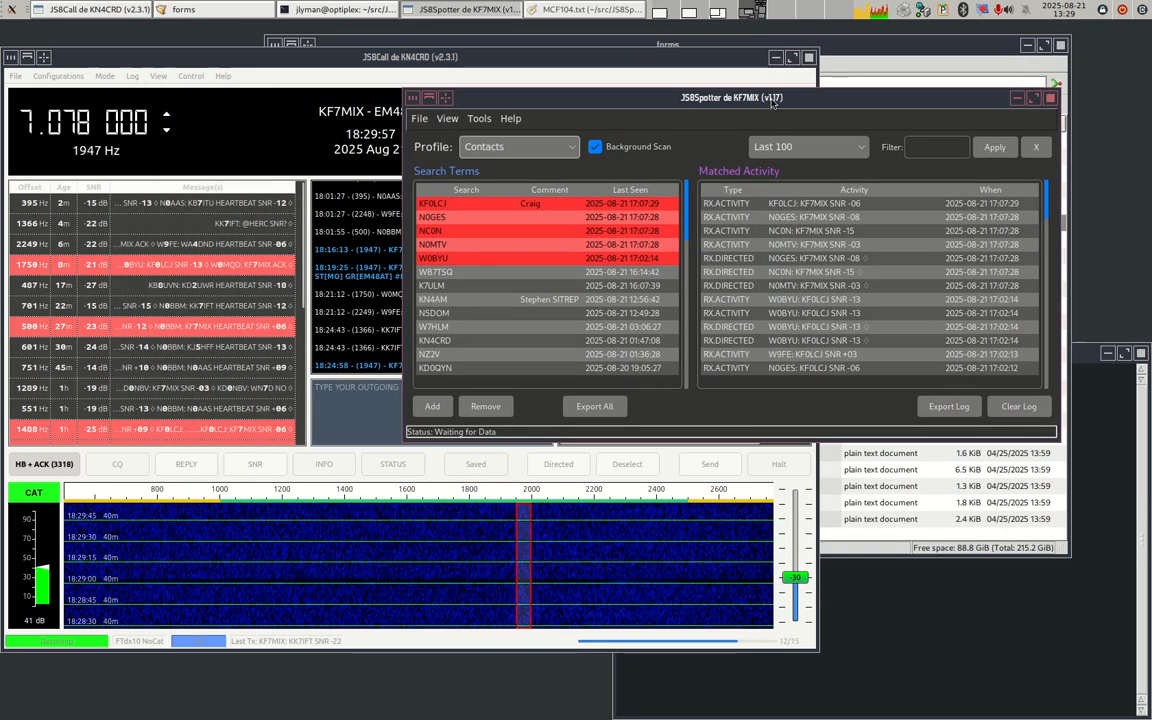
{"action": "left_click", "coordinate": [479, 118]}
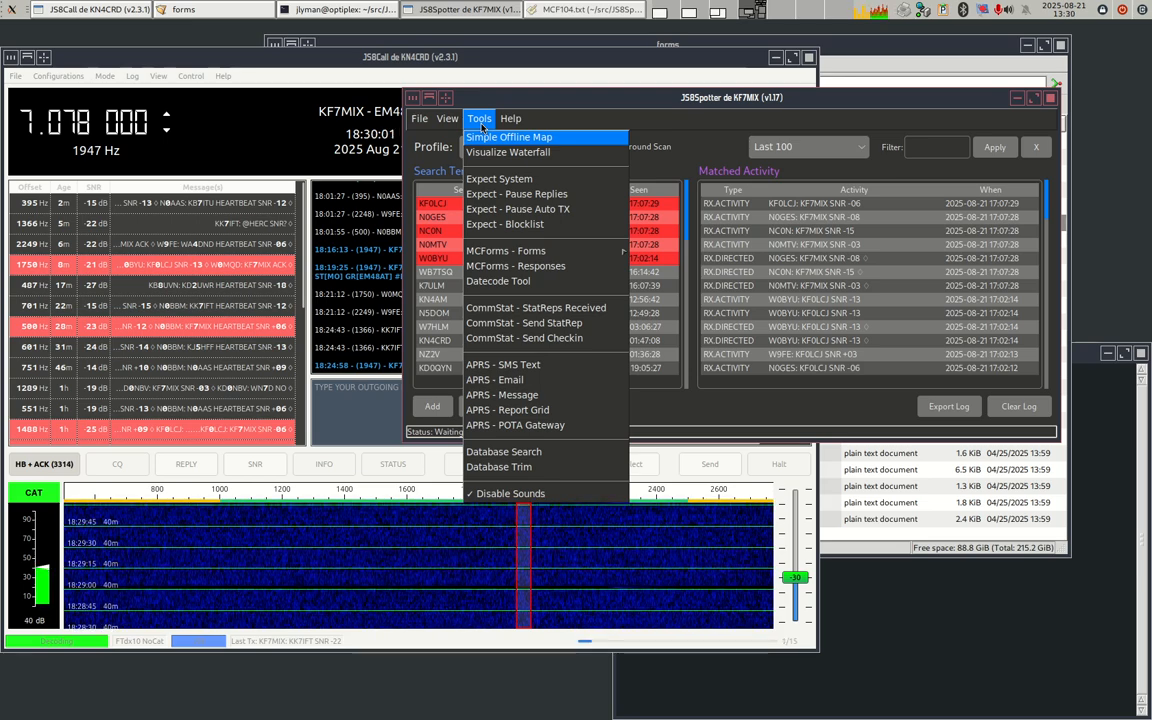
{"action": "left_click", "coordinate": [497, 138]}
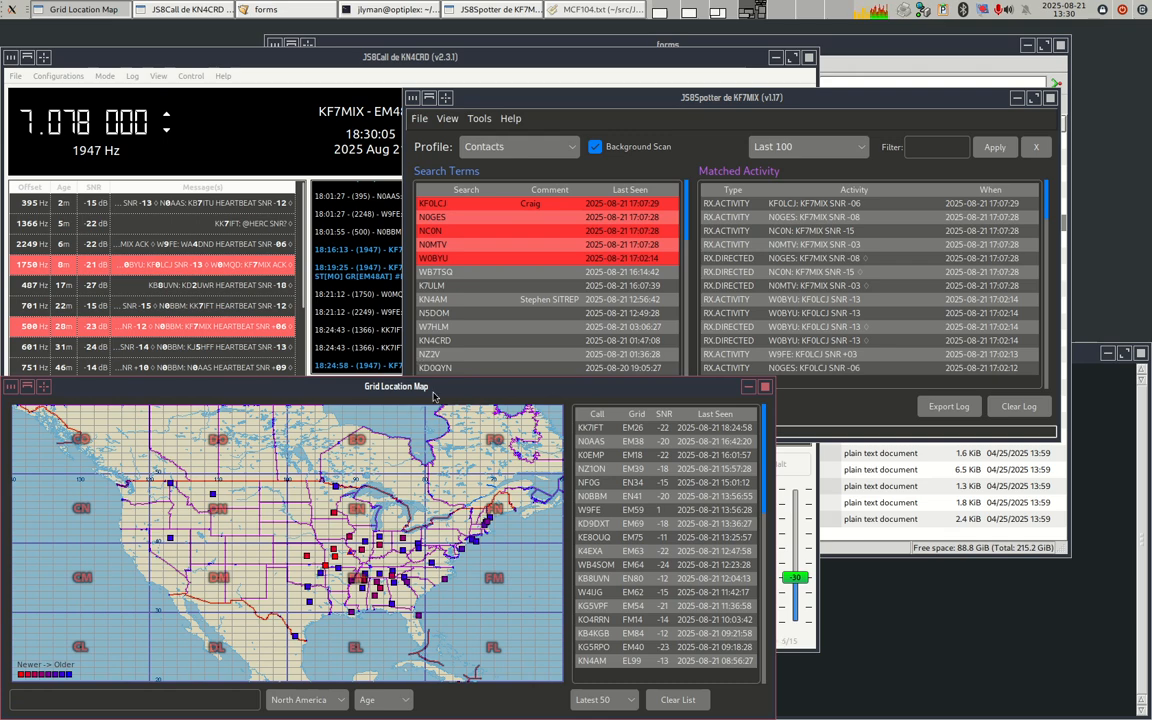
{"action": "left_click_drag", "start_coordinate": [424, 381], "coordinate": [595, 207]}
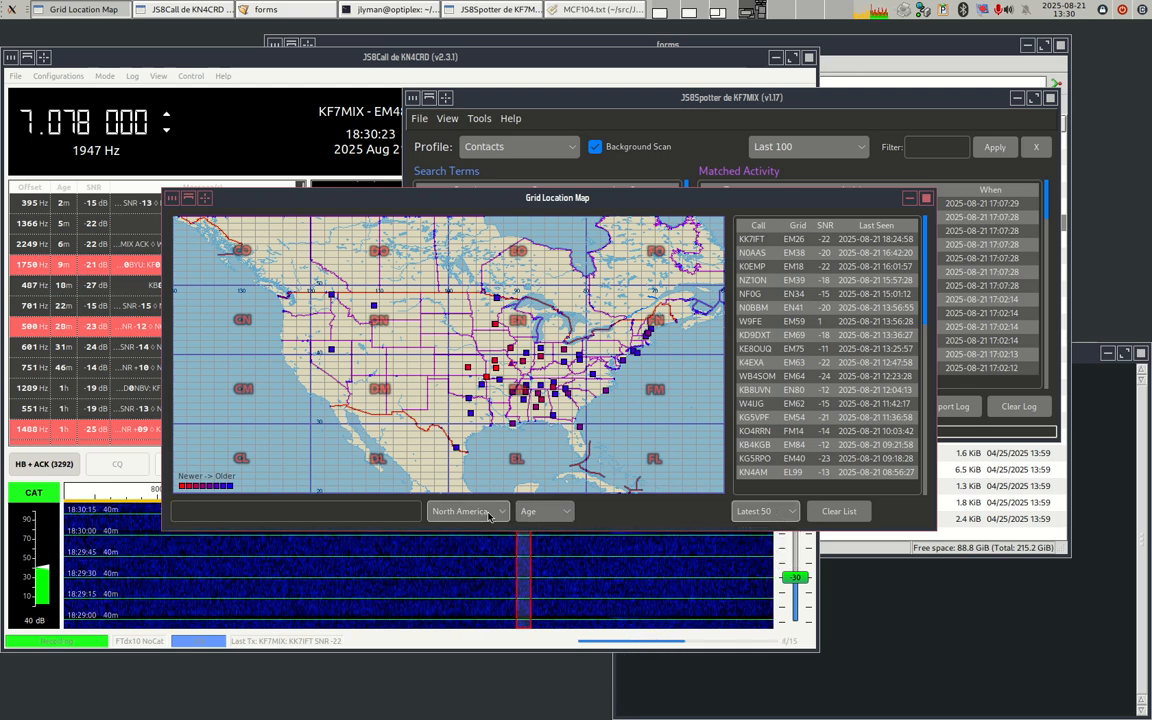
- Show the mapped stations by SNR and return the markers to Age
{"action": "left_click", "coordinate": [540, 511]}
{"action": "left_click", "coordinate": [542, 541]}
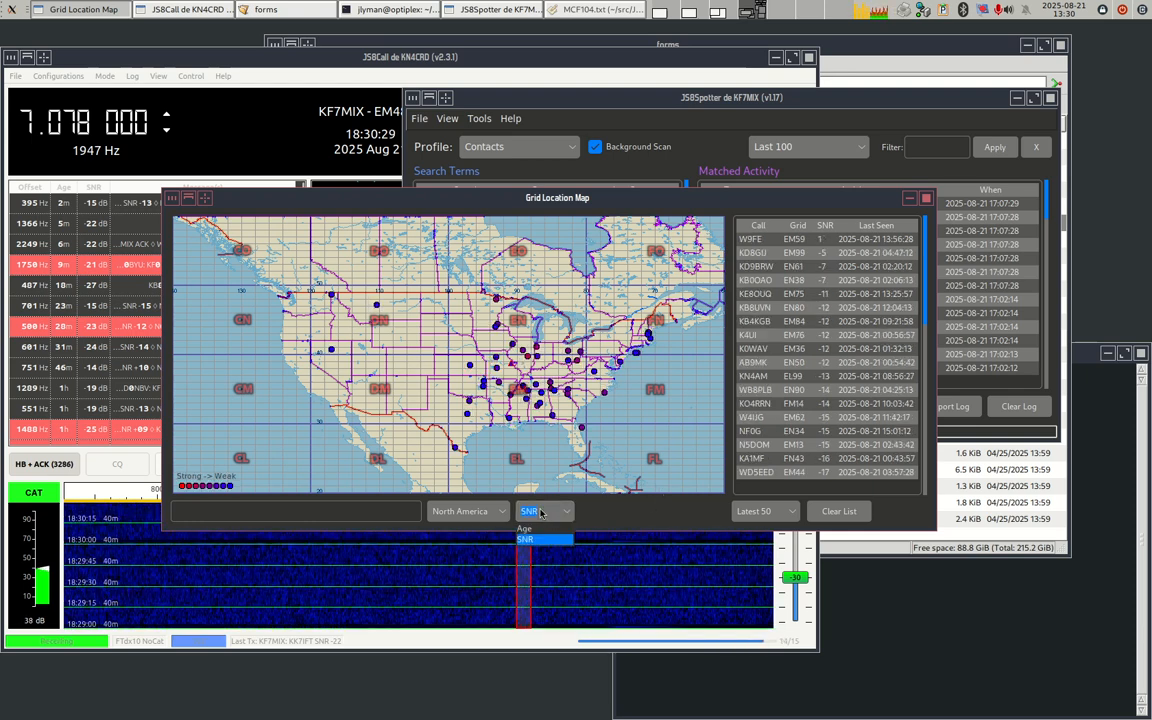
{"action": "left_click", "coordinate": [540, 511]}
{"action": "left_click", "coordinate": [534, 528]}
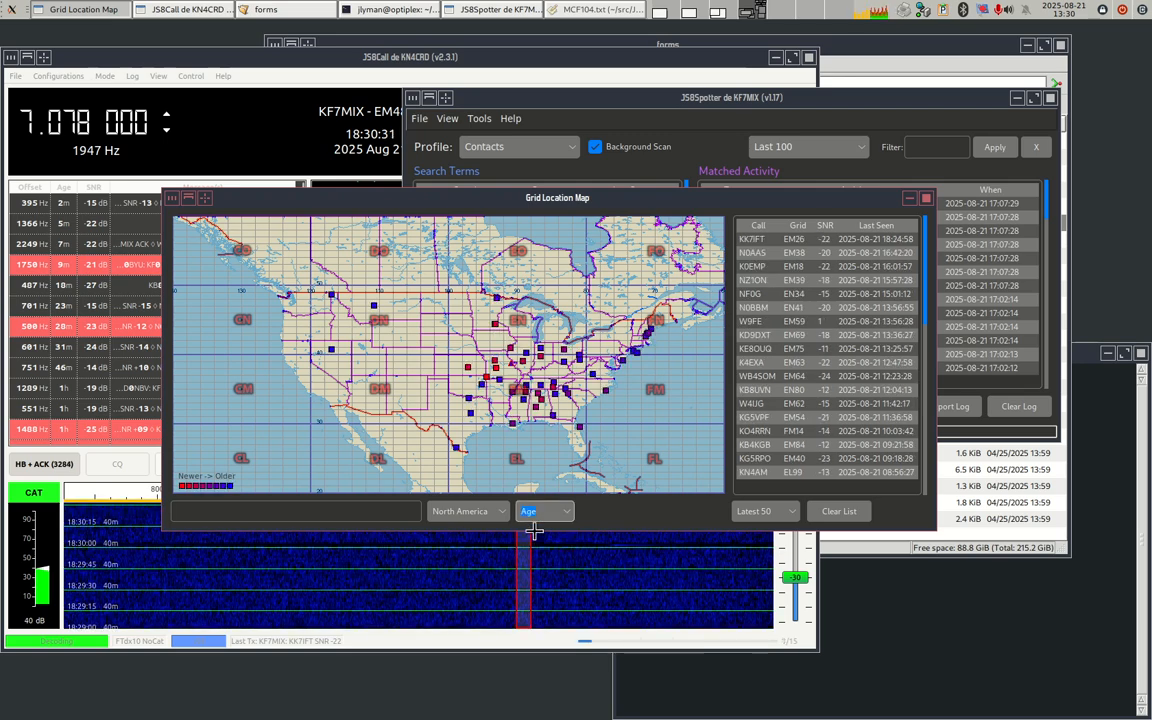
- Limit the map to the Latest 10 stations and compare them by SNR and by Age
{"action": "left_click", "coordinate": [763, 513]}
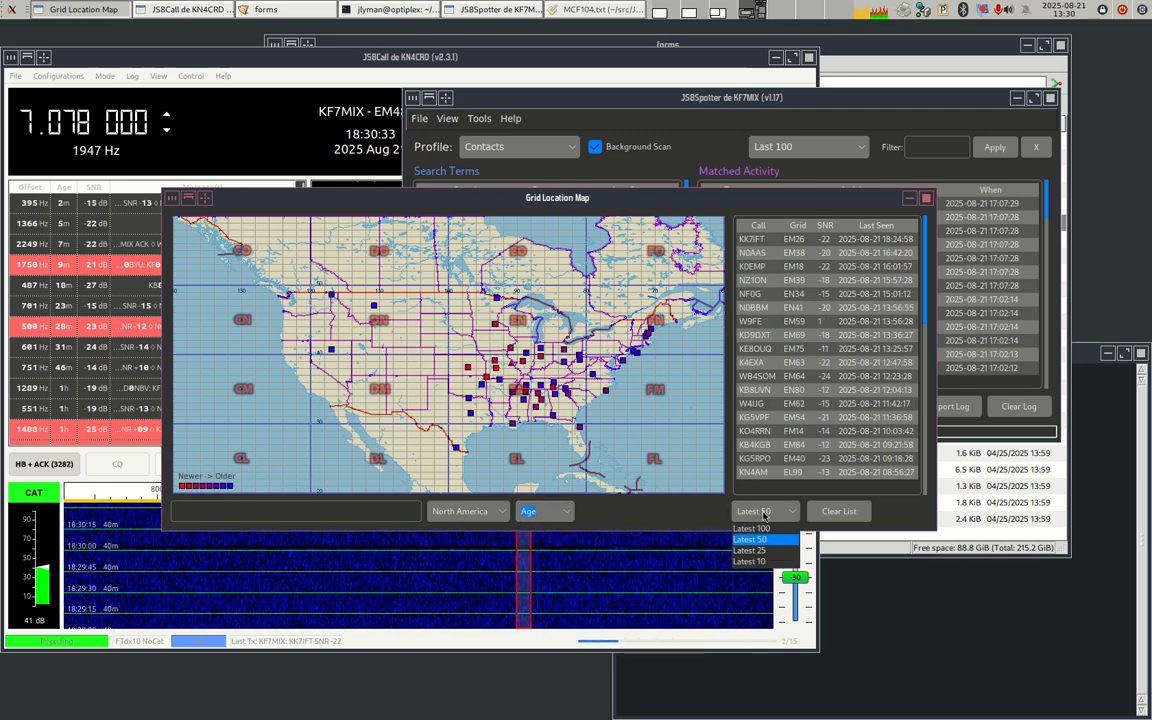
{"action": "left_click", "coordinate": [768, 556]}
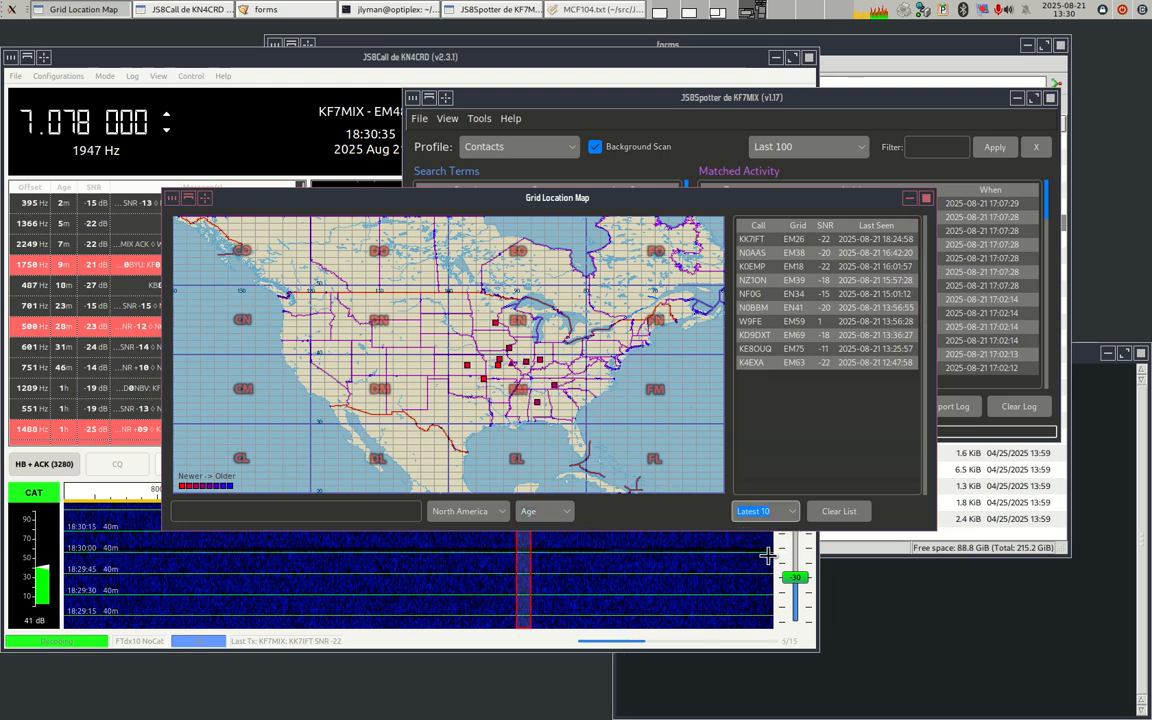
{"action": "left_click", "coordinate": [540, 511]}
{"action": "left_click", "coordinate": [538, 538]}
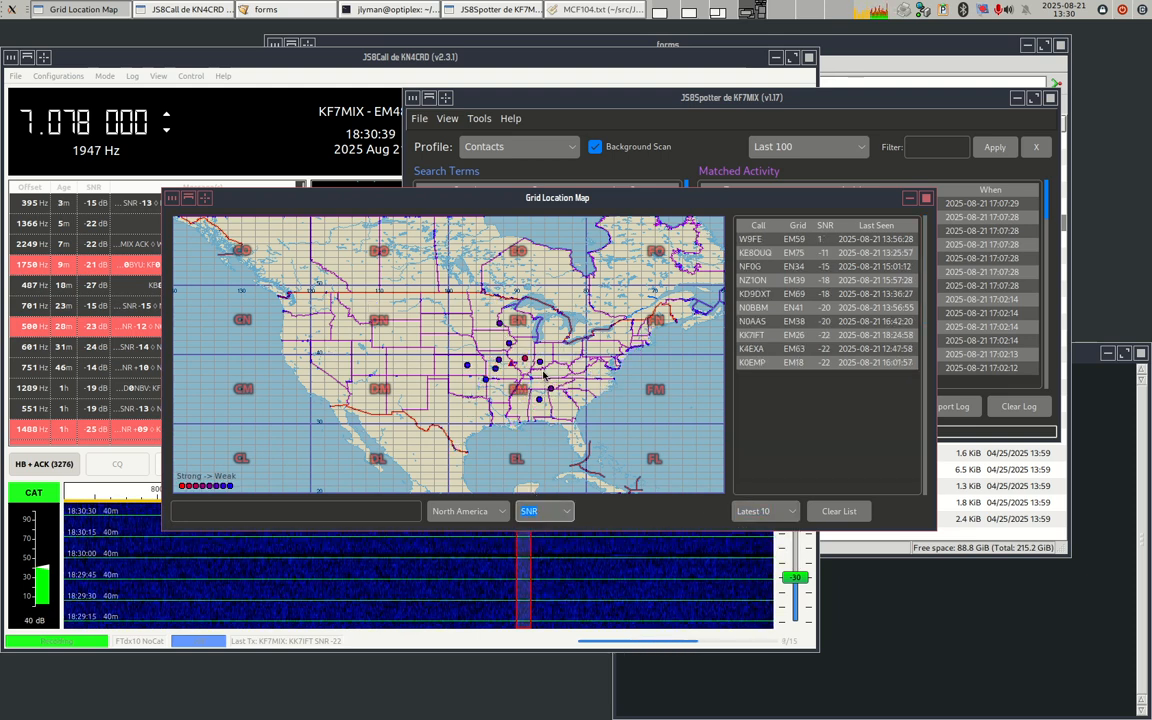
{"action": "left_click", "coordinate": [540, 511]}
{"action": "left_click", "coordinate": [540, 525]}
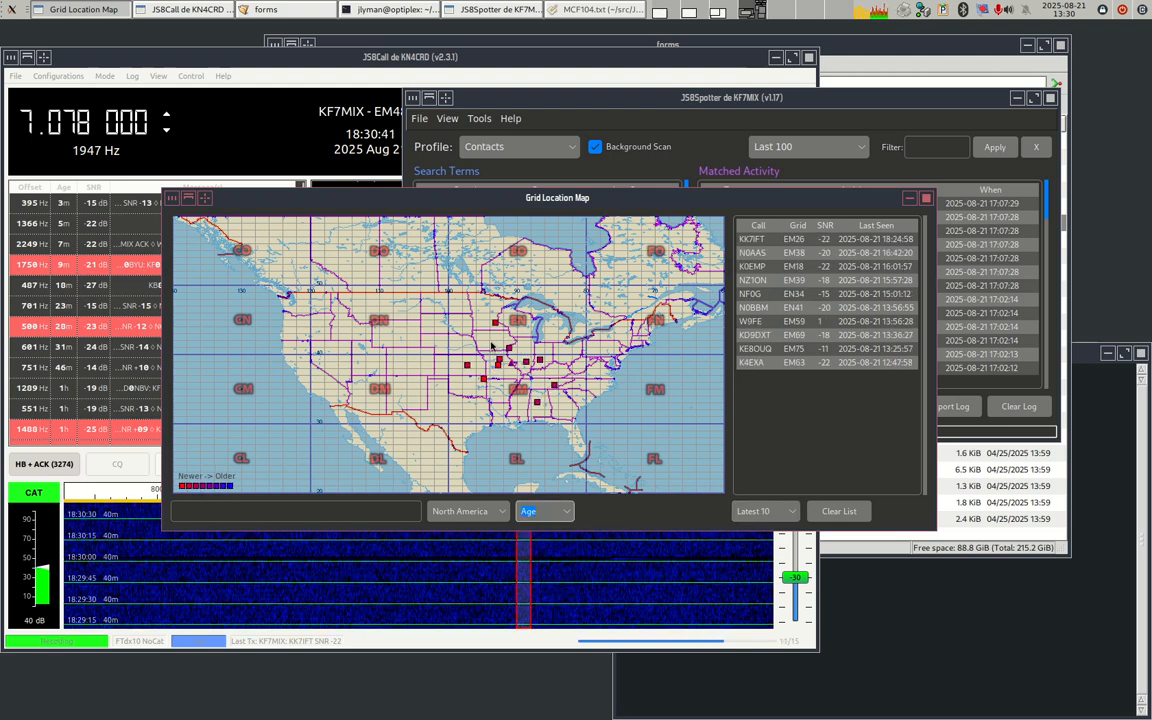
- Show the Latest 50 stations on the map and display the details of the second listed station, in grid EM38
{"action": "left_click", "coordinate": [781, 514]}
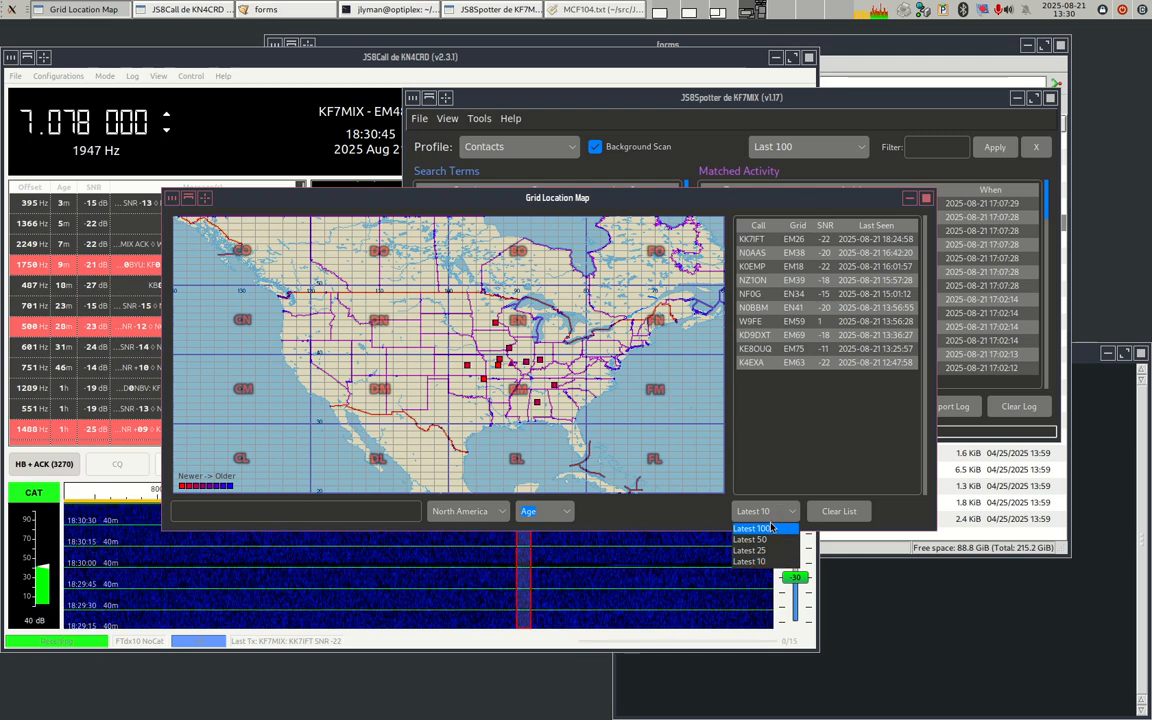
{"action": "left_click", "coordinate": [752, 539]}
{"action": "left_click", "coordinate": [741, 258]}
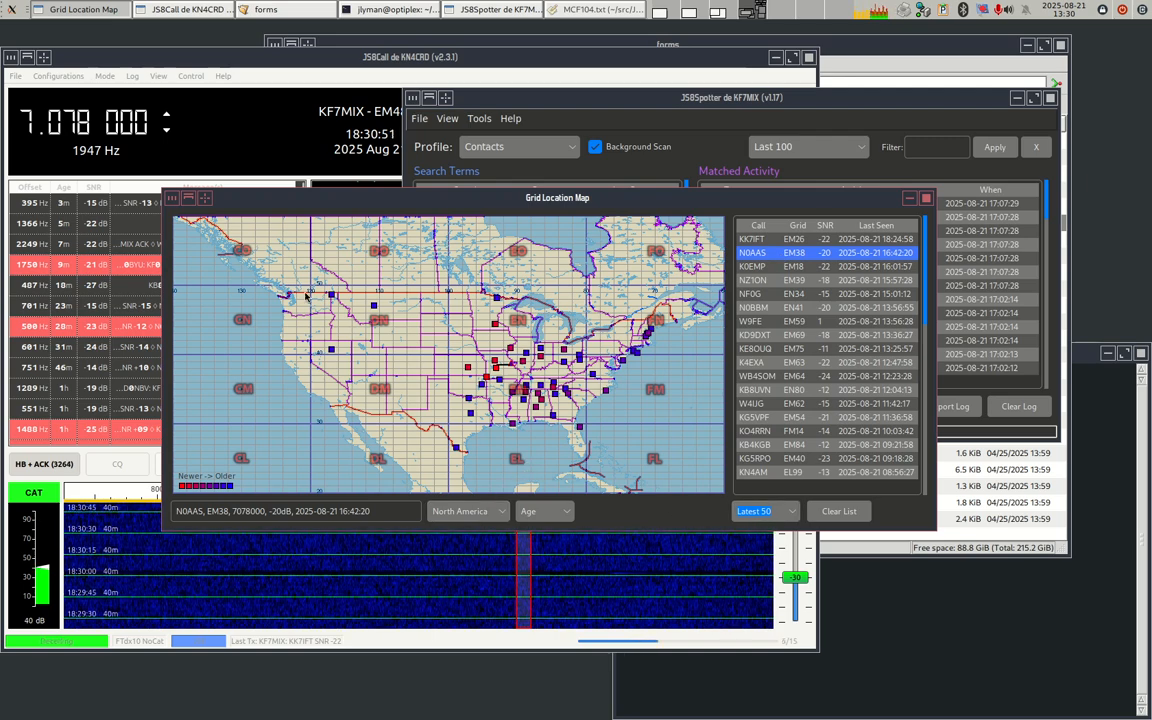
- Examine the grid map close up around the Pacific Northwest and the southeastern United States, returning to the full map each time
{"action": "scroll", "coordinate": [328, 298], "scroll_direction": "up", "scroll_amount": 1}
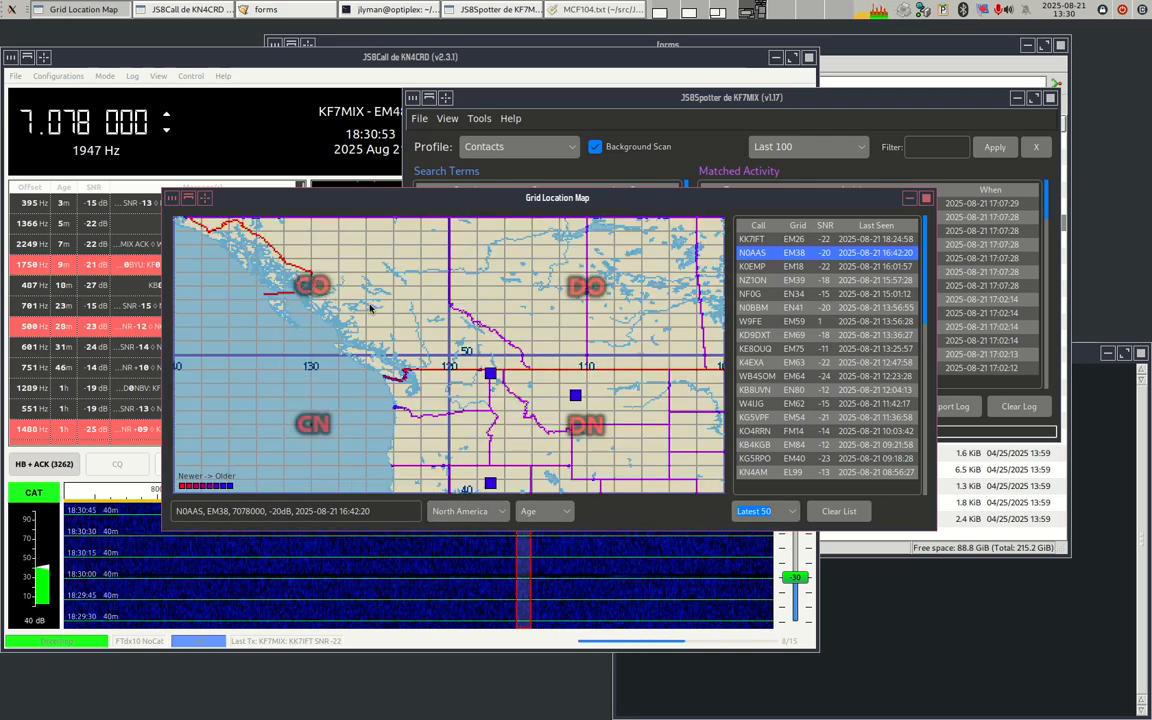
{"action": "scroll", "coordinate": [470, 334], "scroll_direction": "down", "scroll_amount": 1}
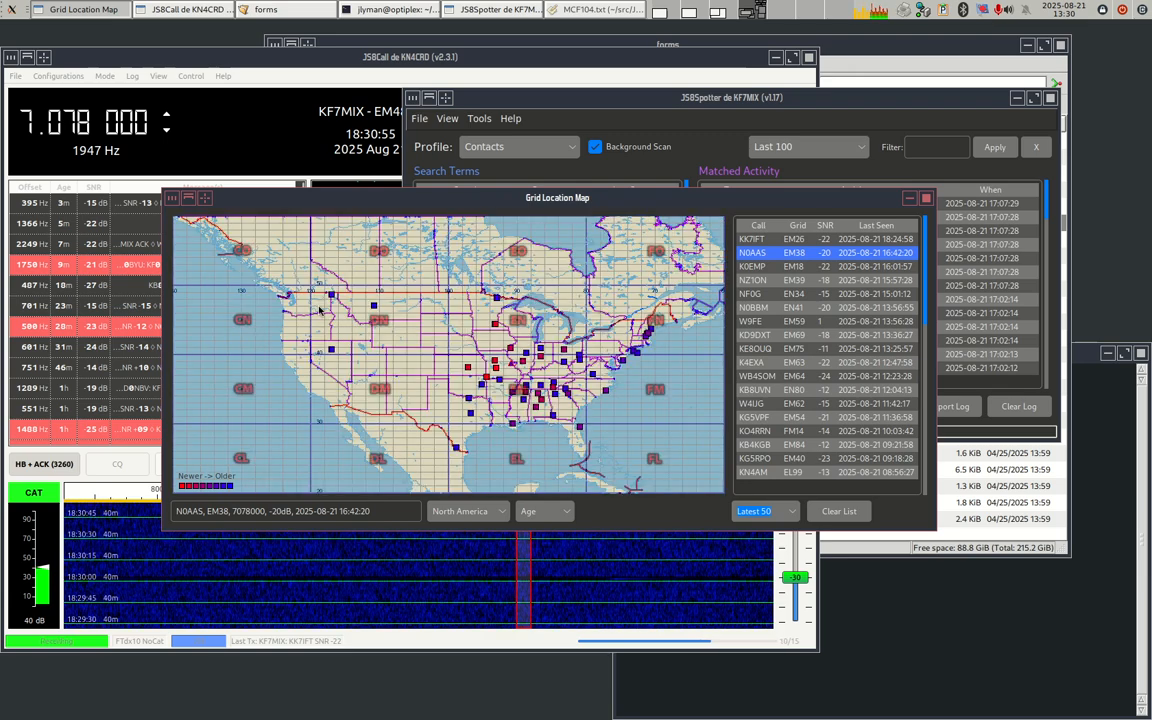
{"action": "scroll", "coordinate": [320, 310], "scroll_direction": "up", "scroll_amount": 1}
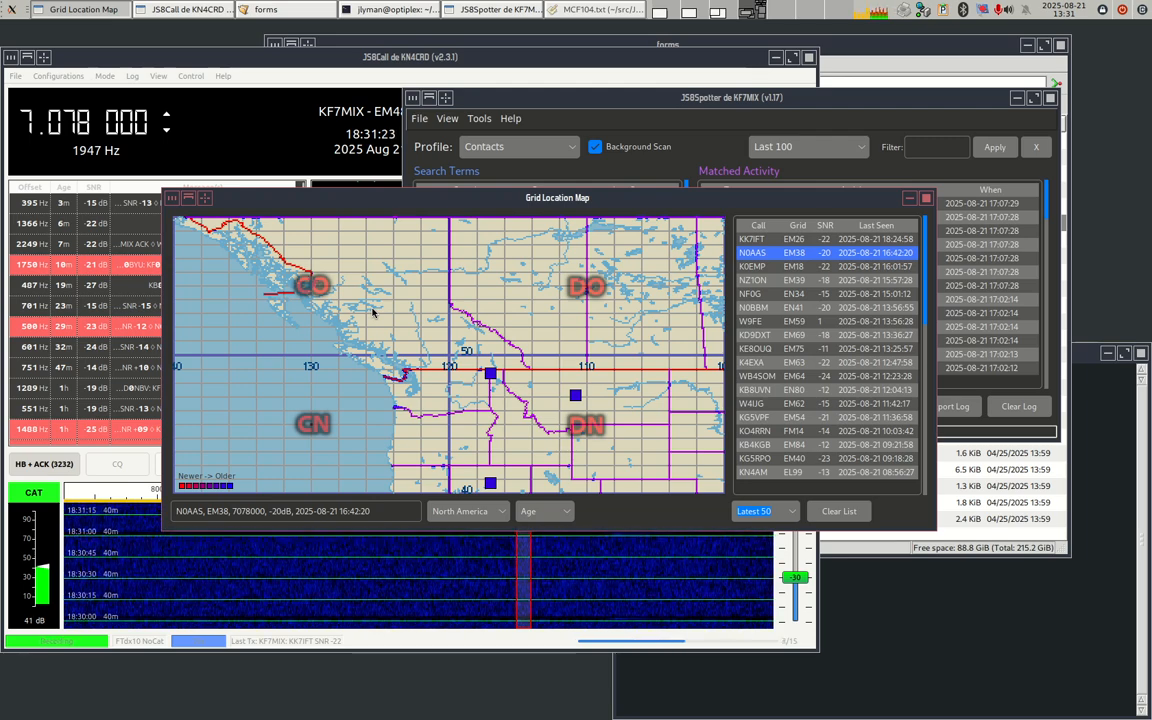
{"action": "left_click", "coordinate": [565, 381]}
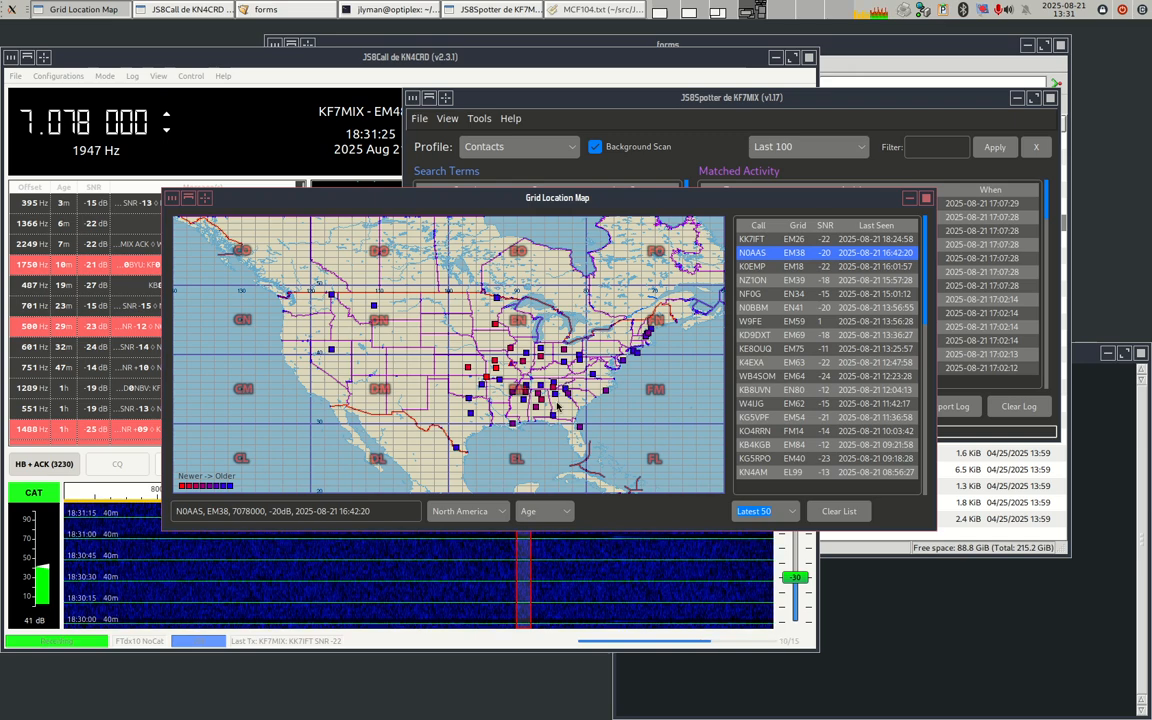
{"action": "left_click", "coordinate": [558, 393]}
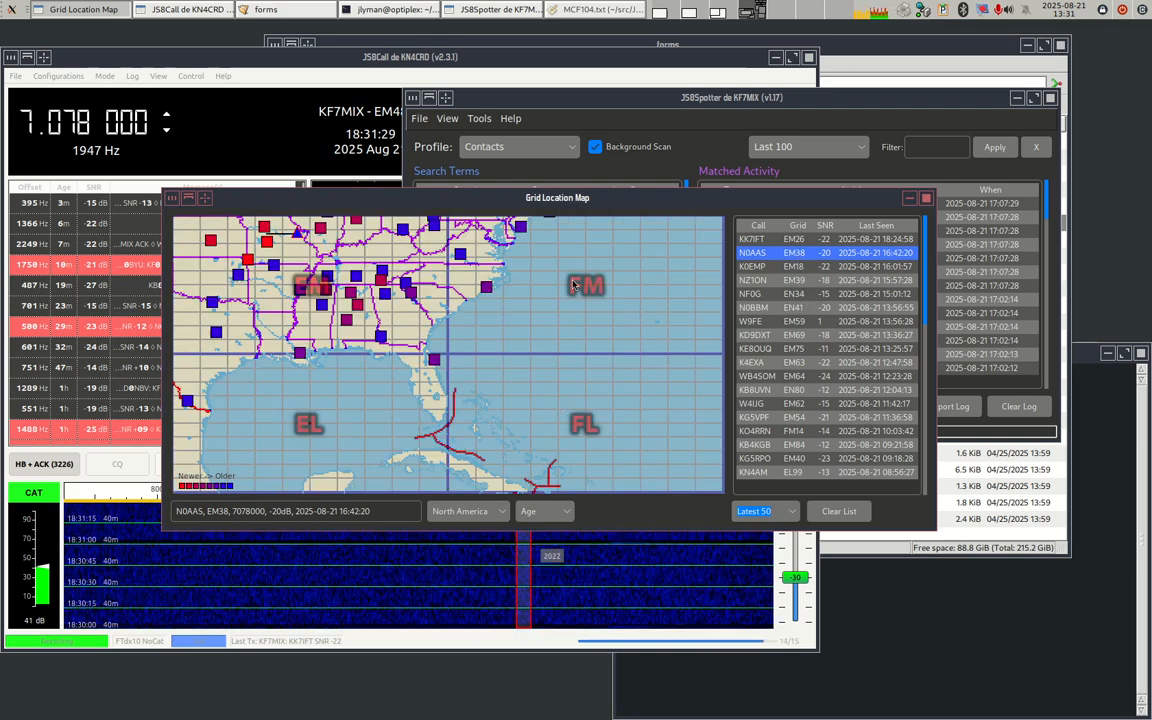
{"action": "left_click", "coordinate": [593, 413]}
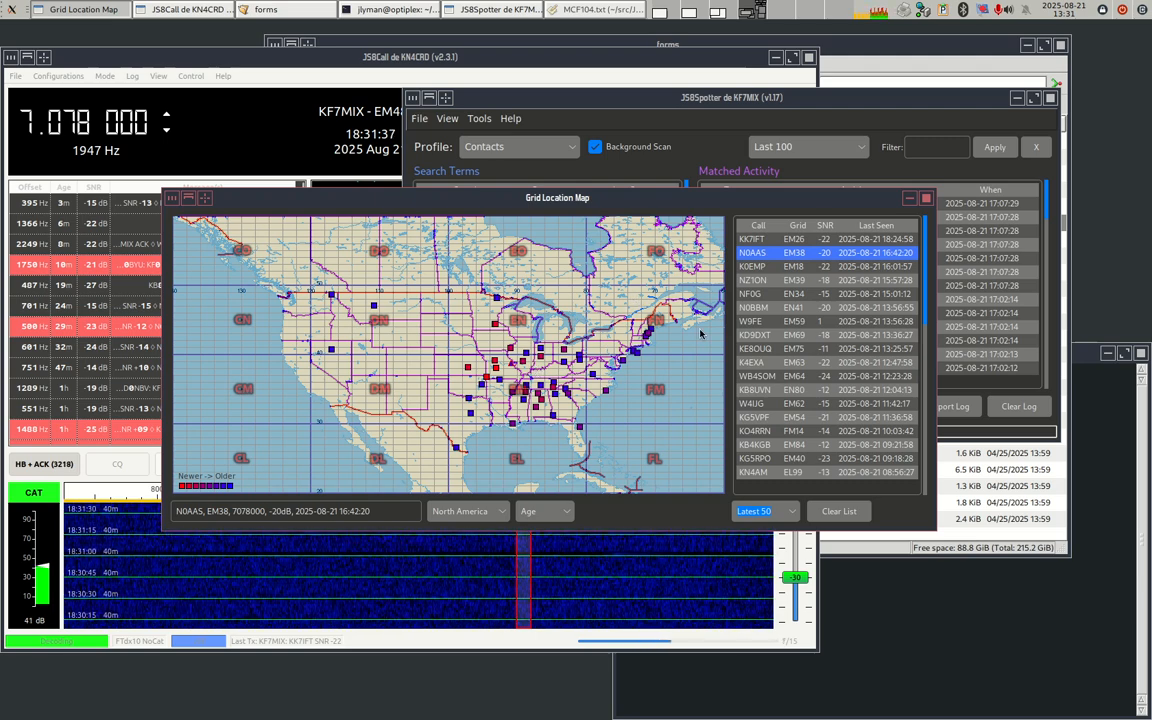
- Close and reopen the Simple Offline Map, placing its window above the waterfall
{"action": "key", "text": "Escape"}
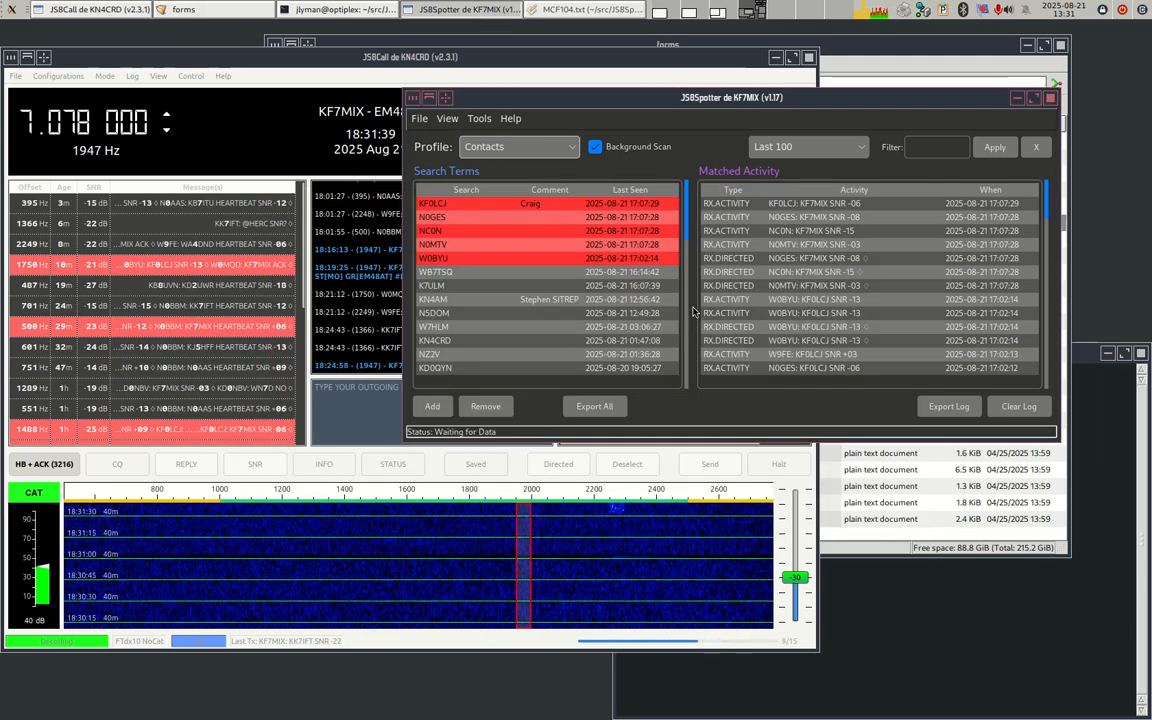
{"action": "left_click", "coordinate": [478, 122]}
{"action": "left_click", "coordinate": [495, 137]}
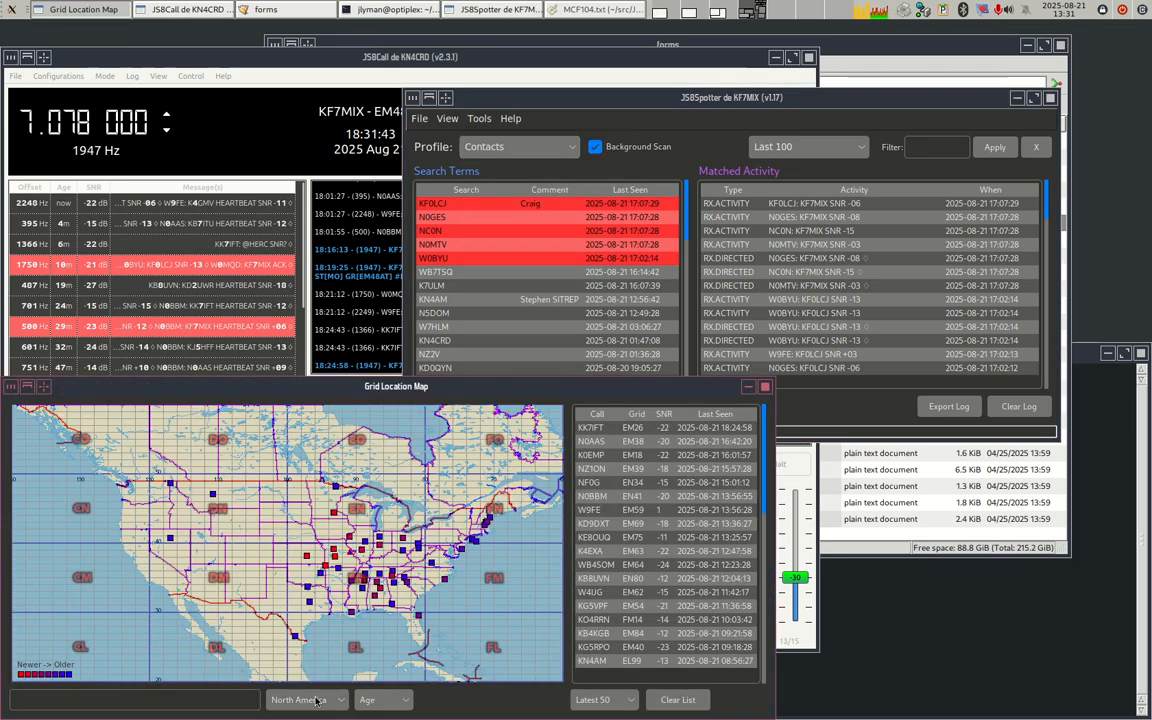
{"action": "key", "text": "Escape"}
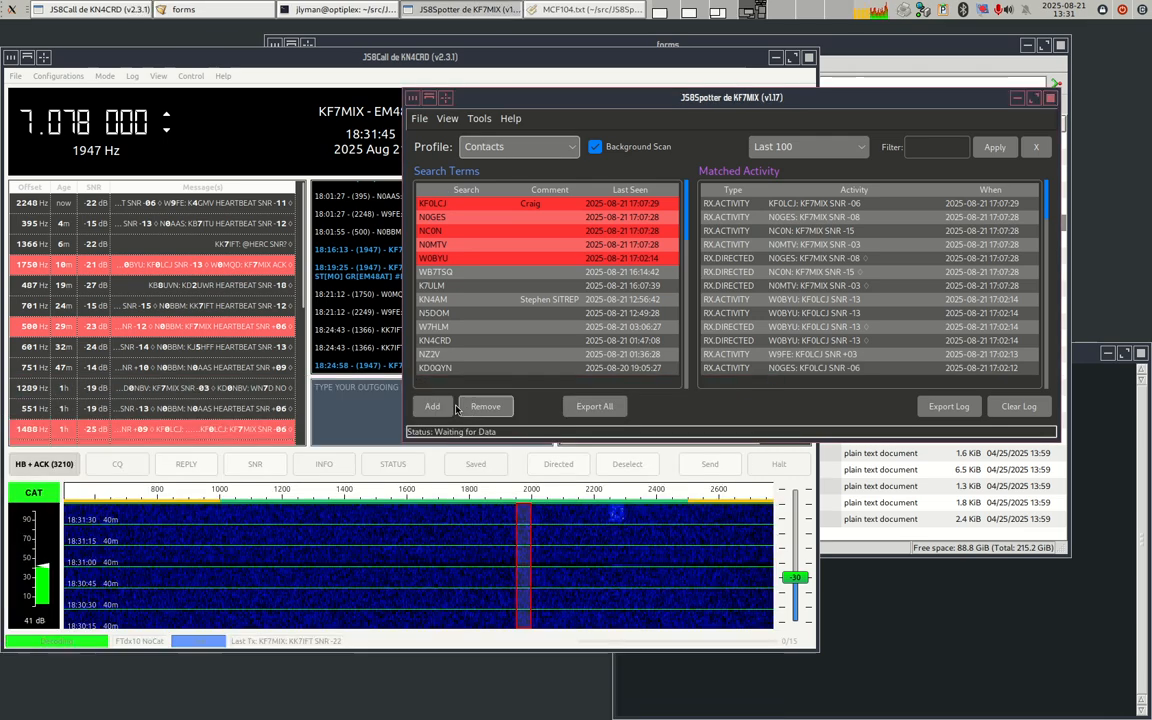
{"action": "left_click", "coordinate": [478, 118]}
{"action": "left_click", "coordinate": [480, 139]}
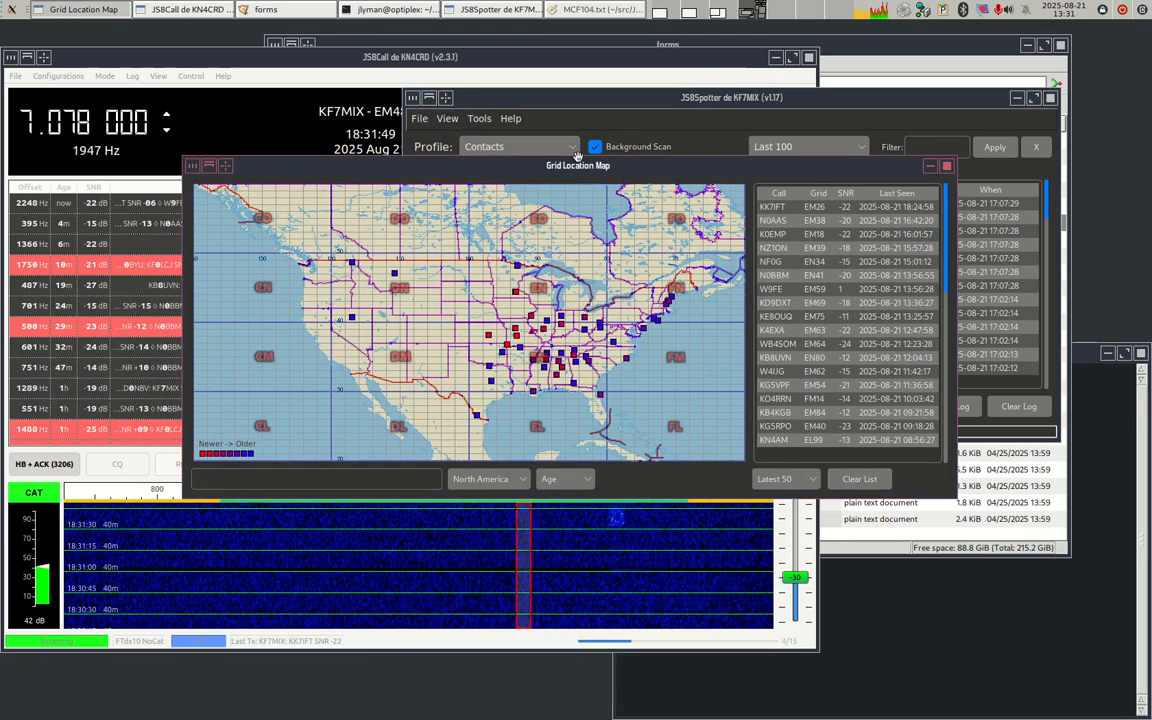
{"action": "left_click_drag", "start_coordinate": [577, 155], "coordinate": [559, 105]}
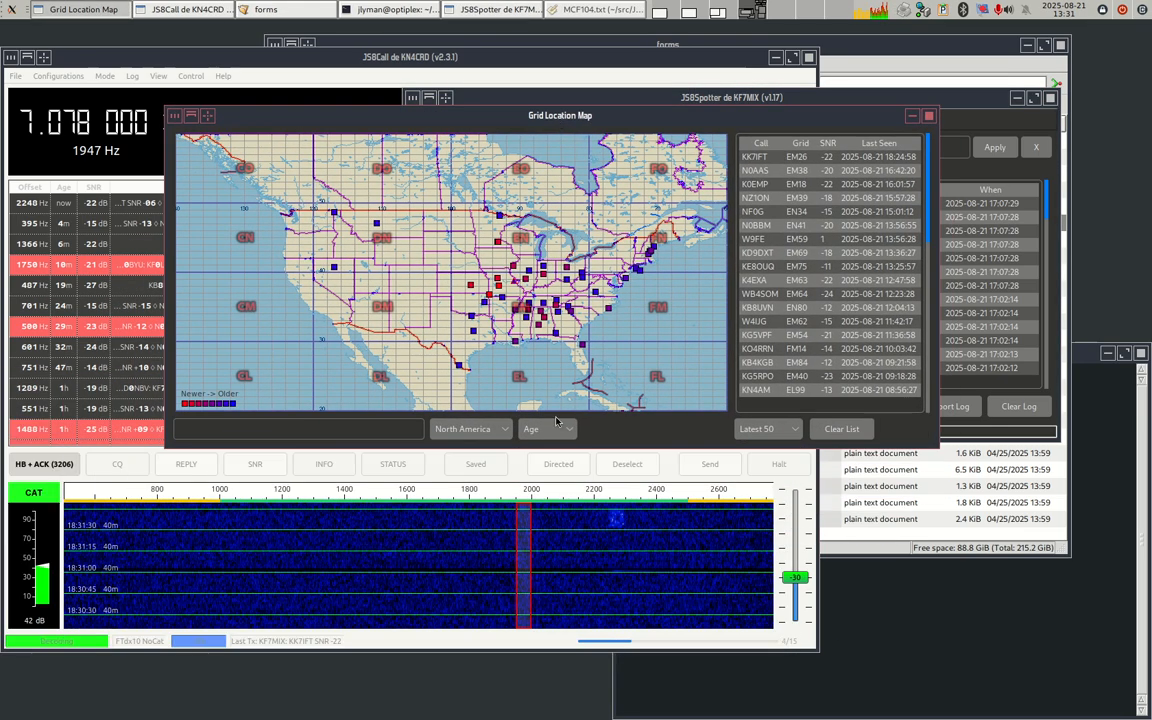
- View the Europe, Australia, Indonesia, Northern Africa and Southern Africa maps in turn, and return to North America
{"action": "left_click", "coordinate": [470, 429]}
{"action": "left_click", "coordinate": [476, 455]}
{"action": "left_click", "coordinate": [477, 433]}
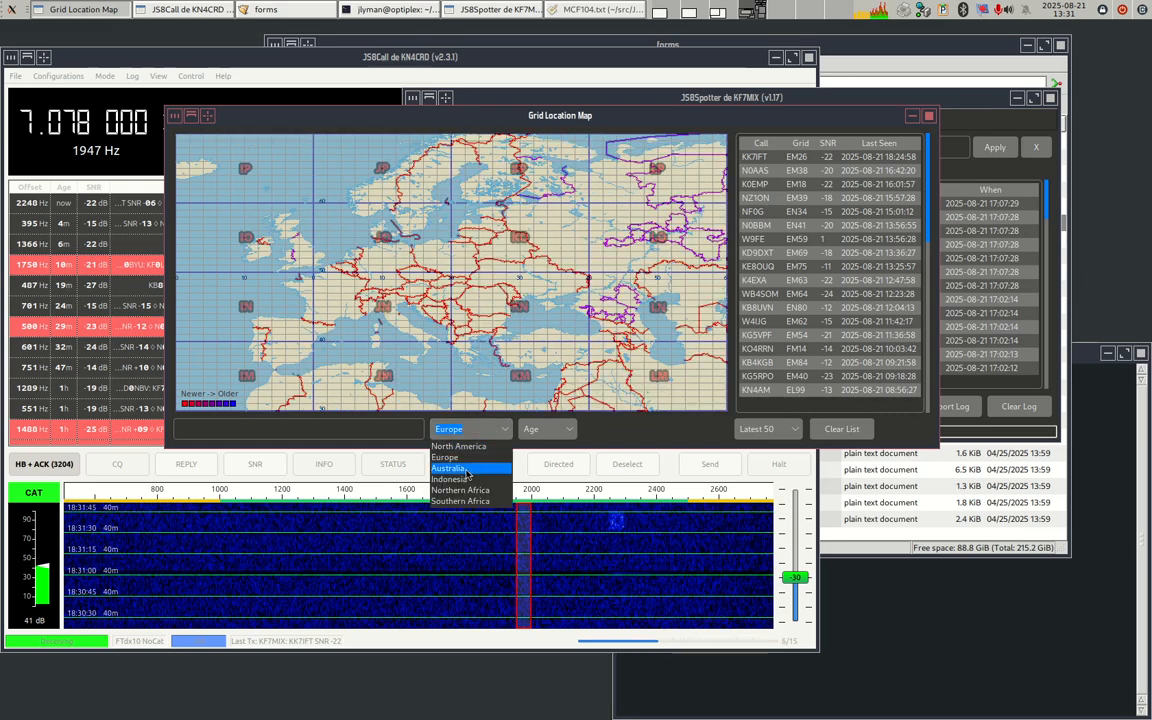
{"action": "left_click", "coordinate": [470, 469]}
{"action": "left_click", "coordinate": [471, 432]}
{"action": "left_click", "coordinate": [465, 480]}
{"action": "left_click", "coordinate": [470, 429]}
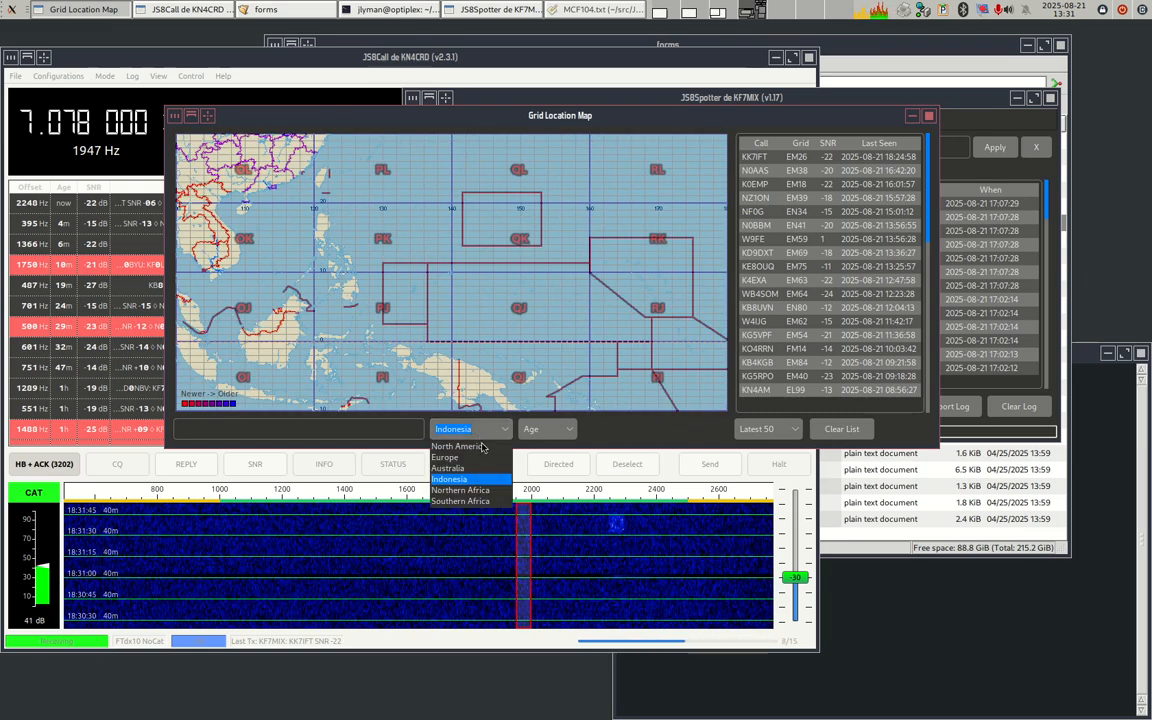
{"action": "left_click", "coordinate": [476, 490]}
{"action": "left_click", "coordinate": [465, 430]}
{"action": "left_click", "coordinate": [470, 501]}
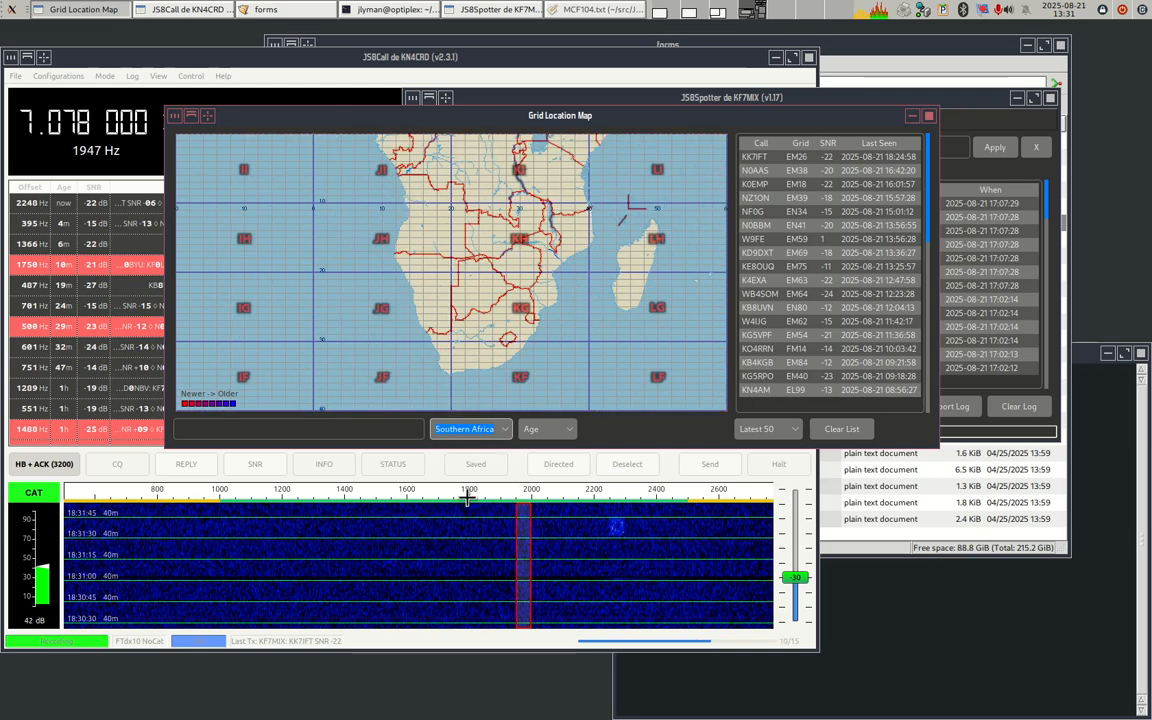
{"action": "left_click", "coordinate": [470, 429]}
{"action": "left_click", "coordinate": [452, 446]}
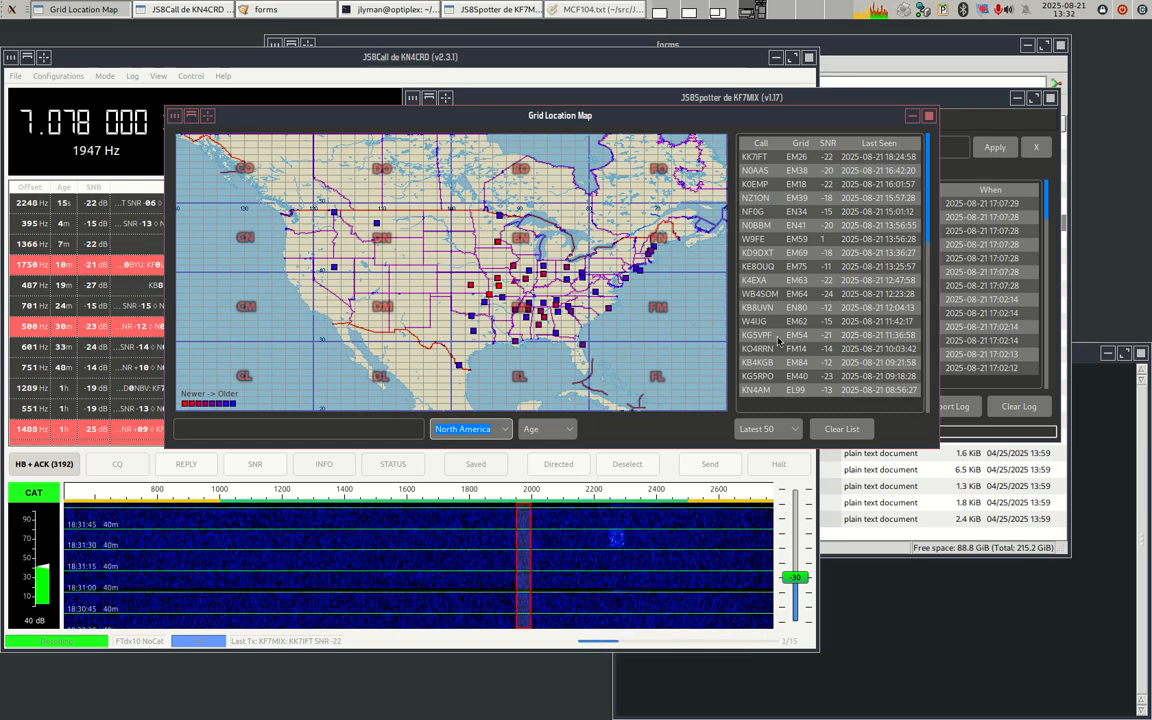
- Close the grid map and open the Visualize Waterfall tool, placing its window above the main waterfall
{"action": "left_click", "coordinate": [928, 116]}
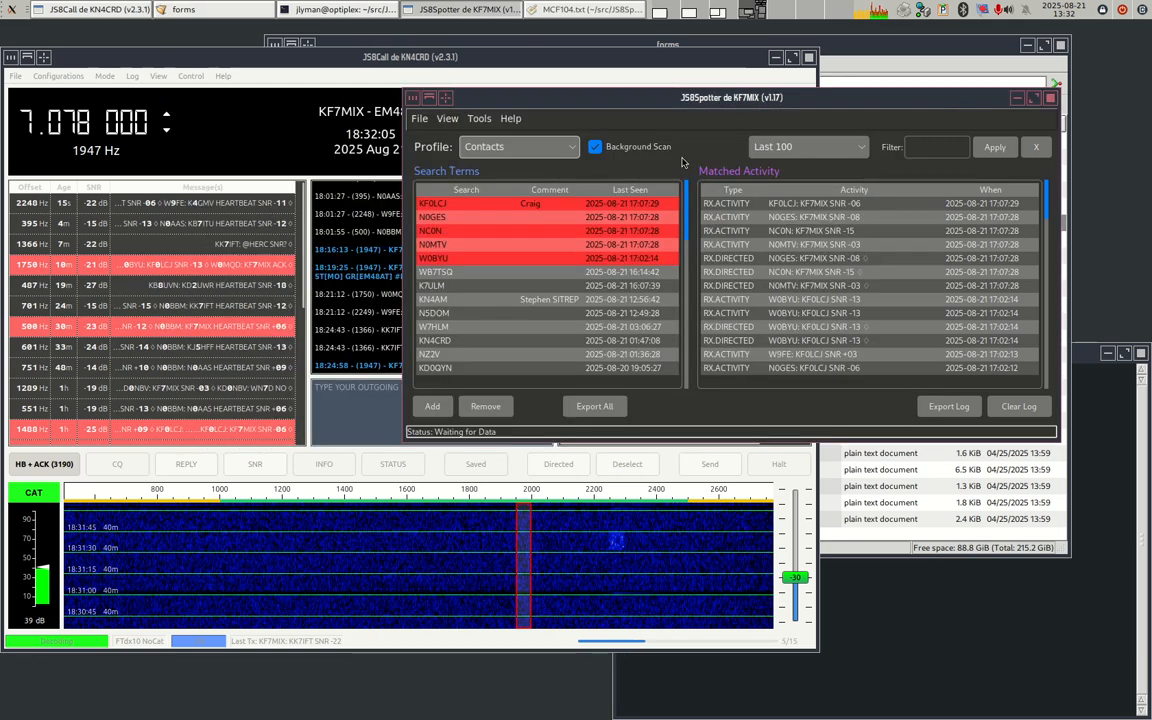
{"action": "left_click", "coordinate": [479, 118]}
{"action": "left_click", "coordinate": [502, 153]}
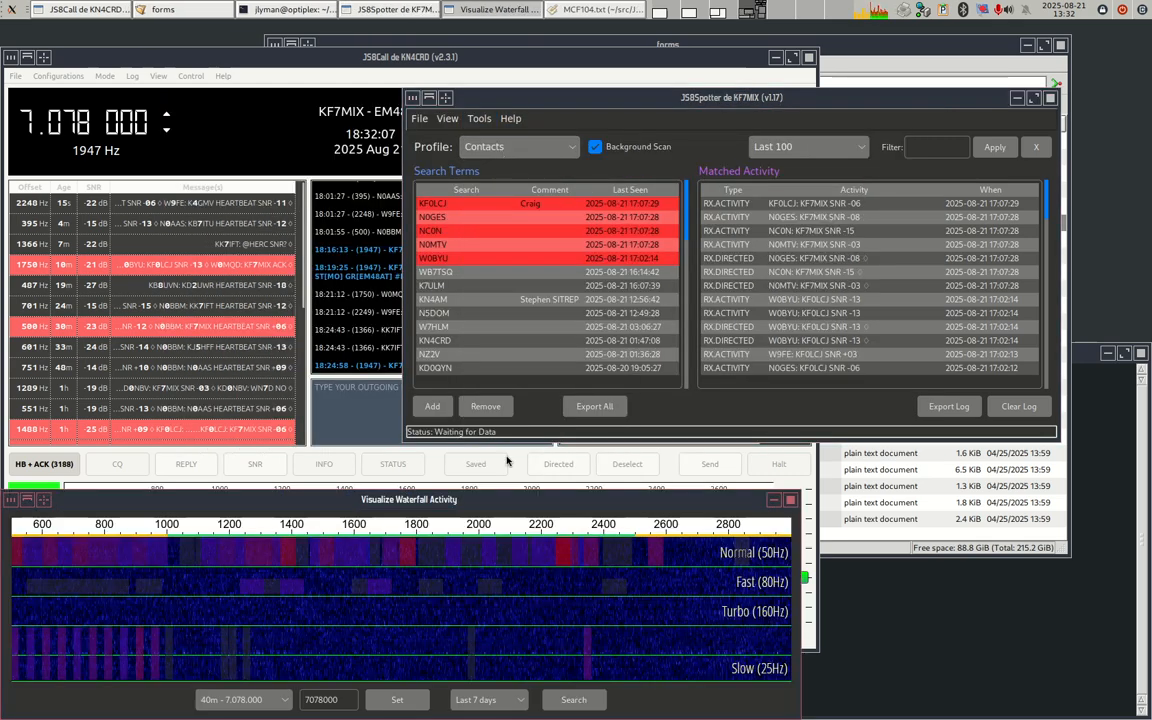
{"action": "left_click_drag", "start_coordinate": [492, 502], "coordinate": [652, 220]}
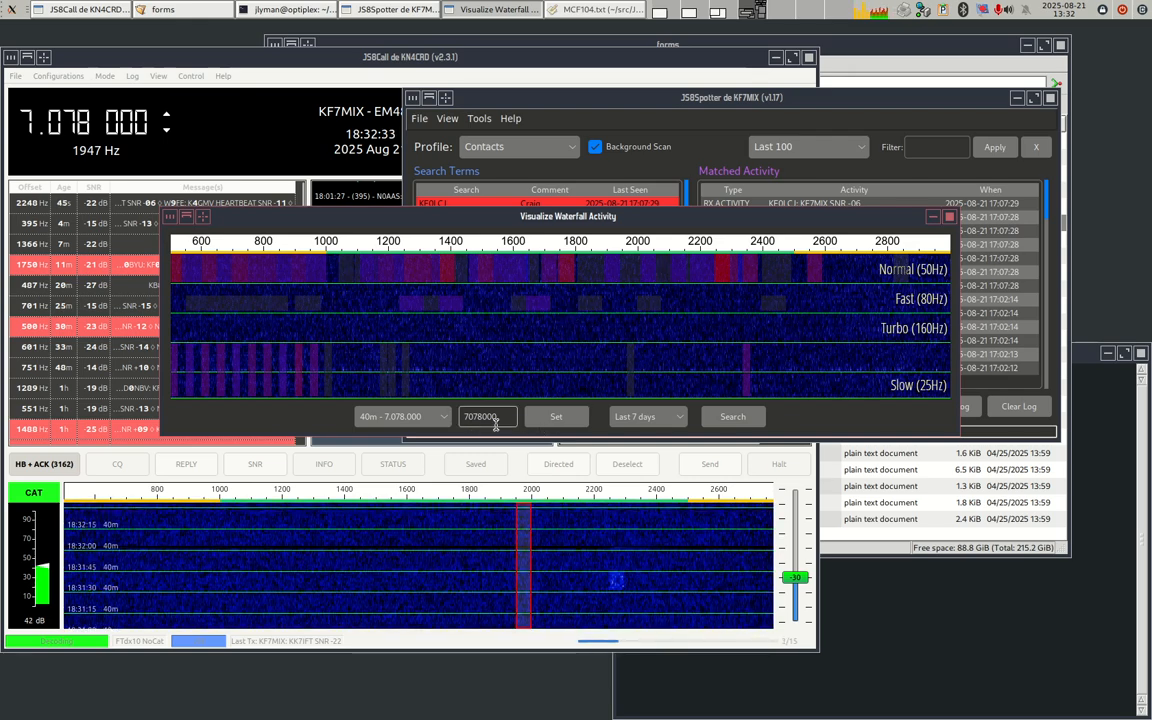
- Review the band choices and the 40m waterfall activity for the last 1 hour, 8 hours, 1 hour again and 24 hours, then close the tool
{"action": "left_click", "coordinate": [435, 420]}
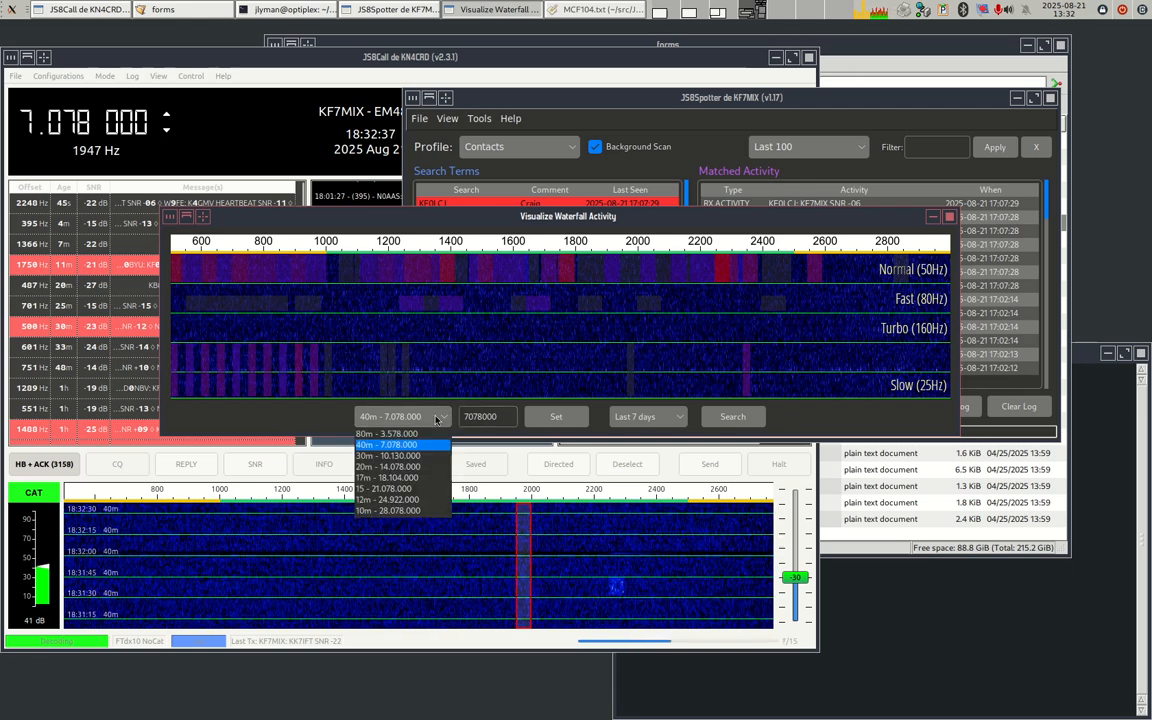
{"action": "left_click", "coordinate": [648, 416]}
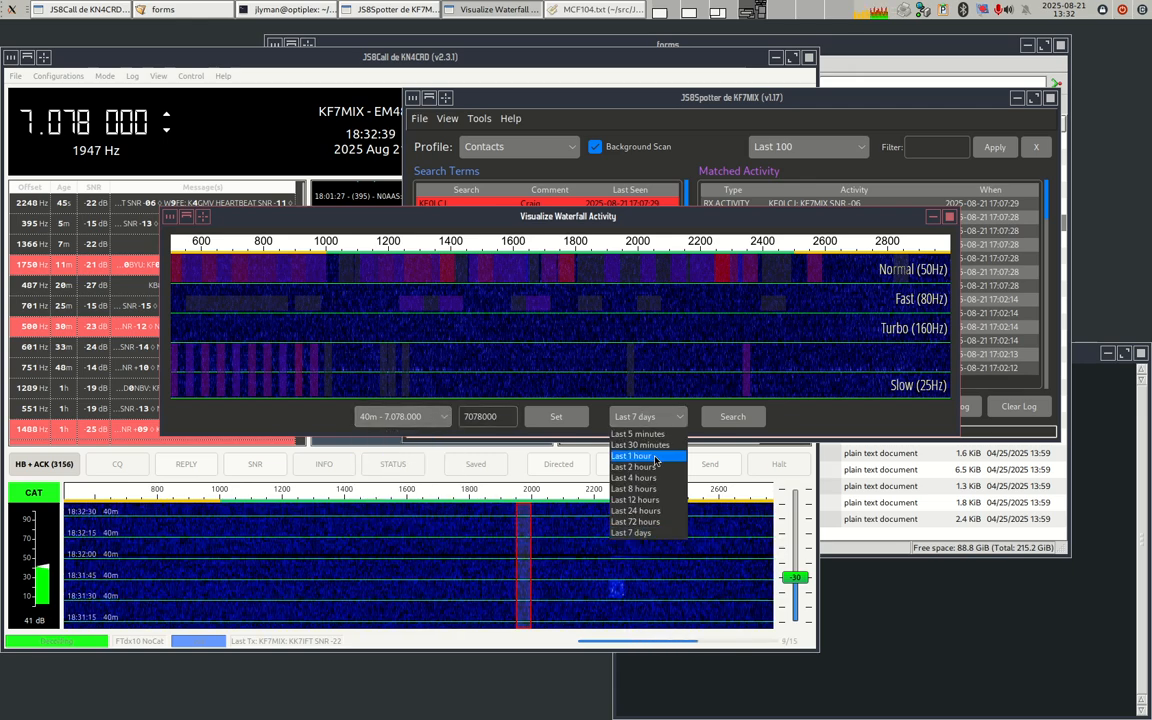
{"action": "left_click", "coordinate": [648, 456]}
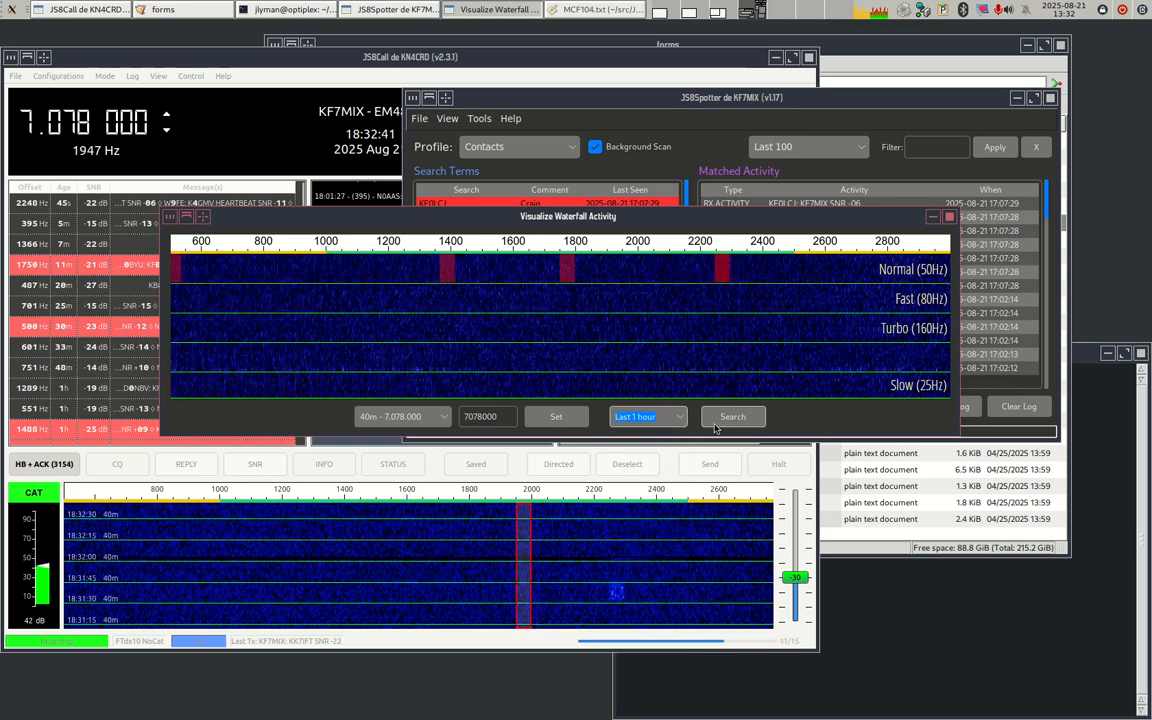
{"action": "left_click", "coordinate": [640, 422]}
{"action": "left_click", "coordinate": [655, 484]}
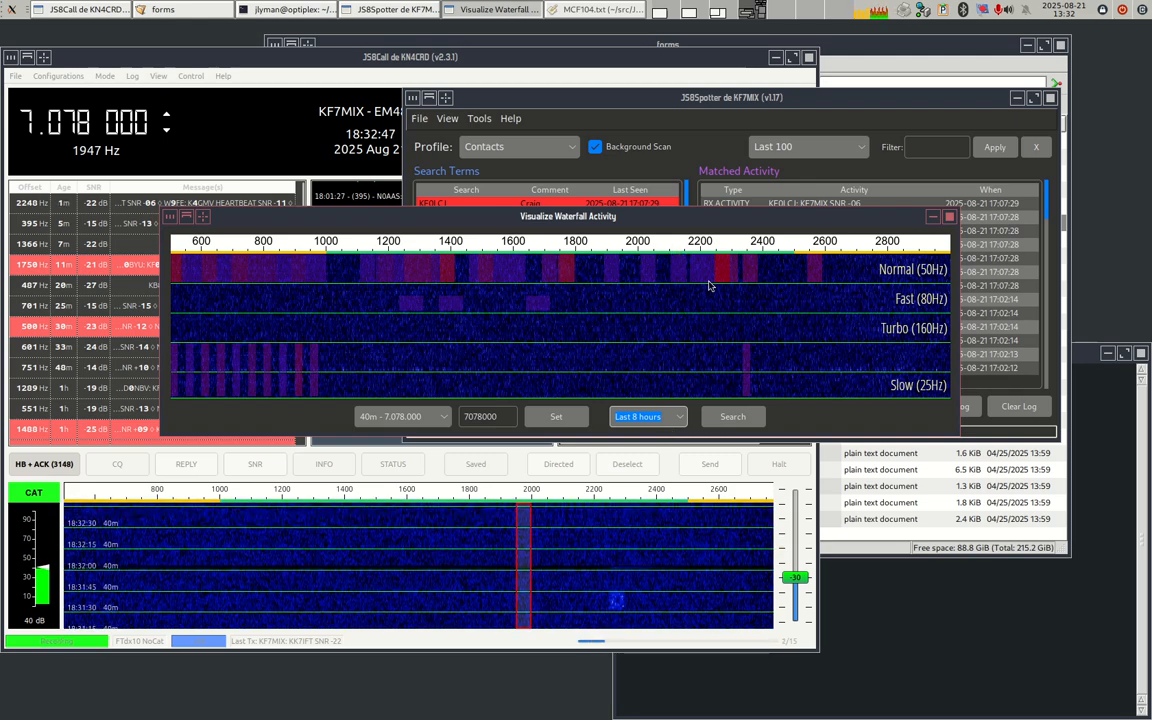
{"action": "left_click", "coordinate": [648, 416]}
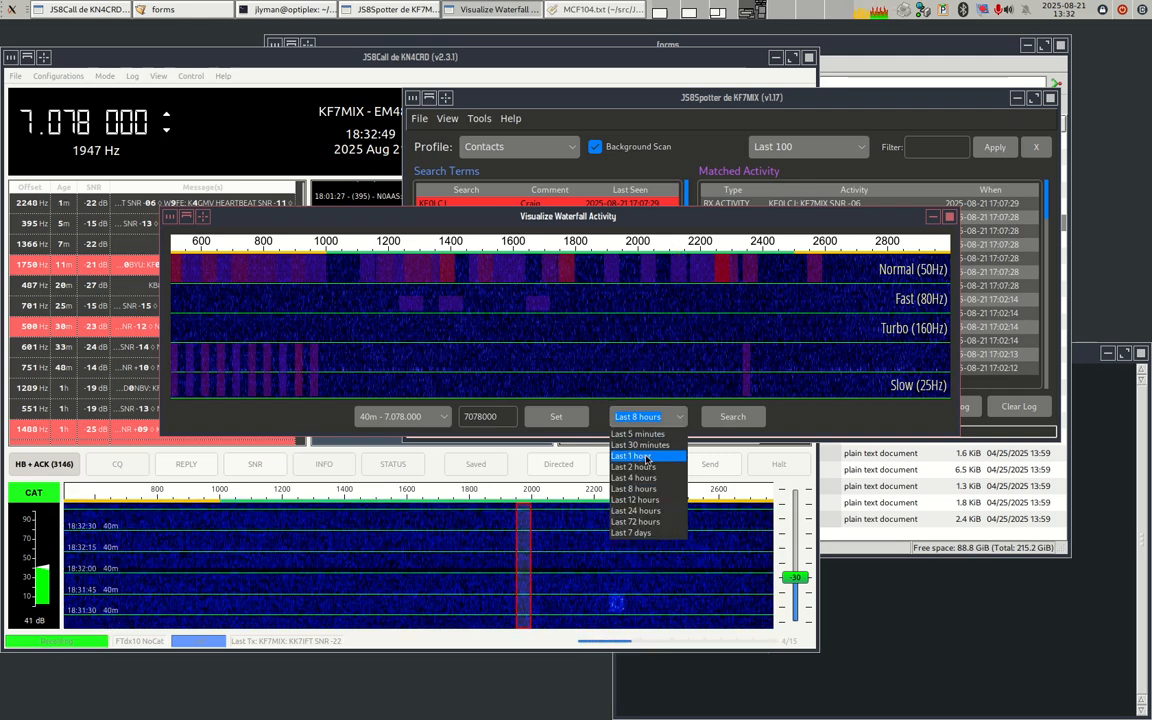
{"action": "left_click", "coordinate": [646, 443]}
{"action": "left_click", "coordinate": [648, 416]}
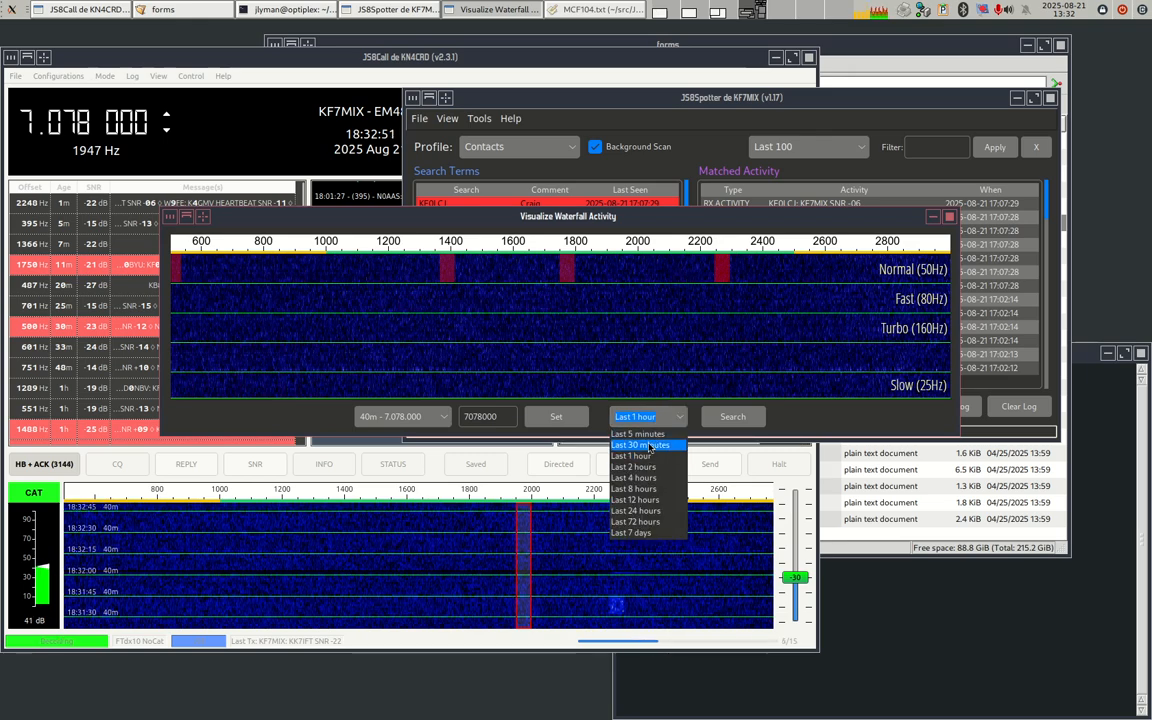
{"action": "left_click", "coordinate": [650, 510]}
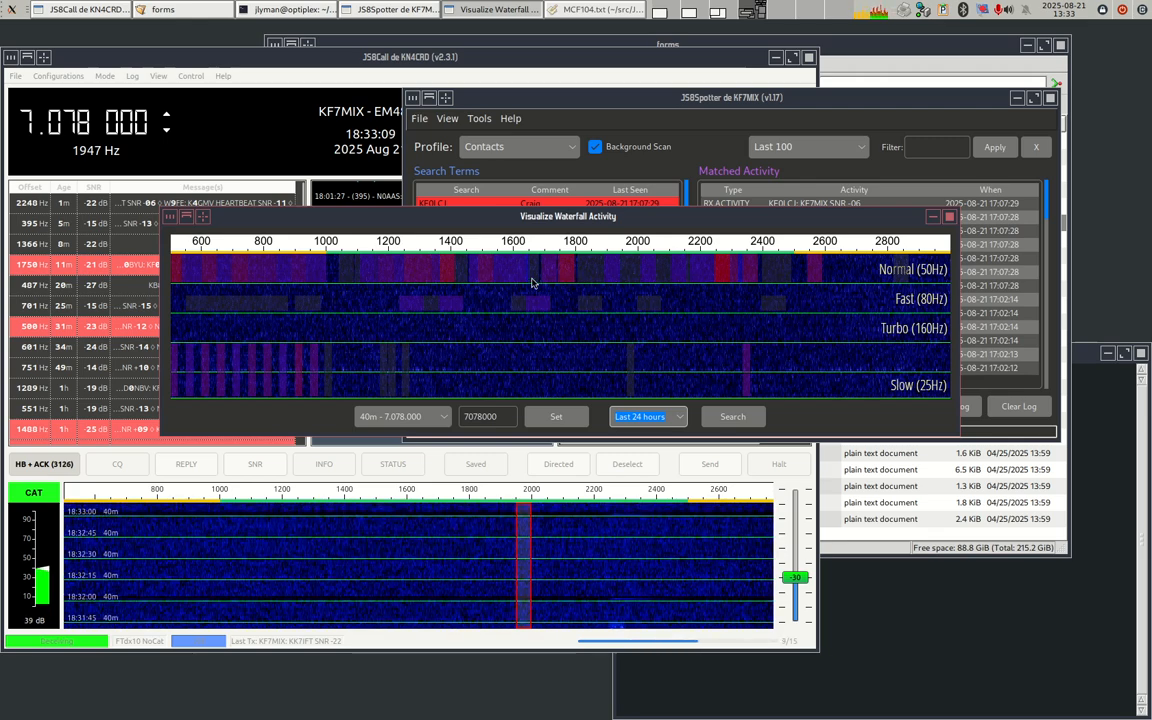
{"action": "left_click", "coordinate": [948, 218]}
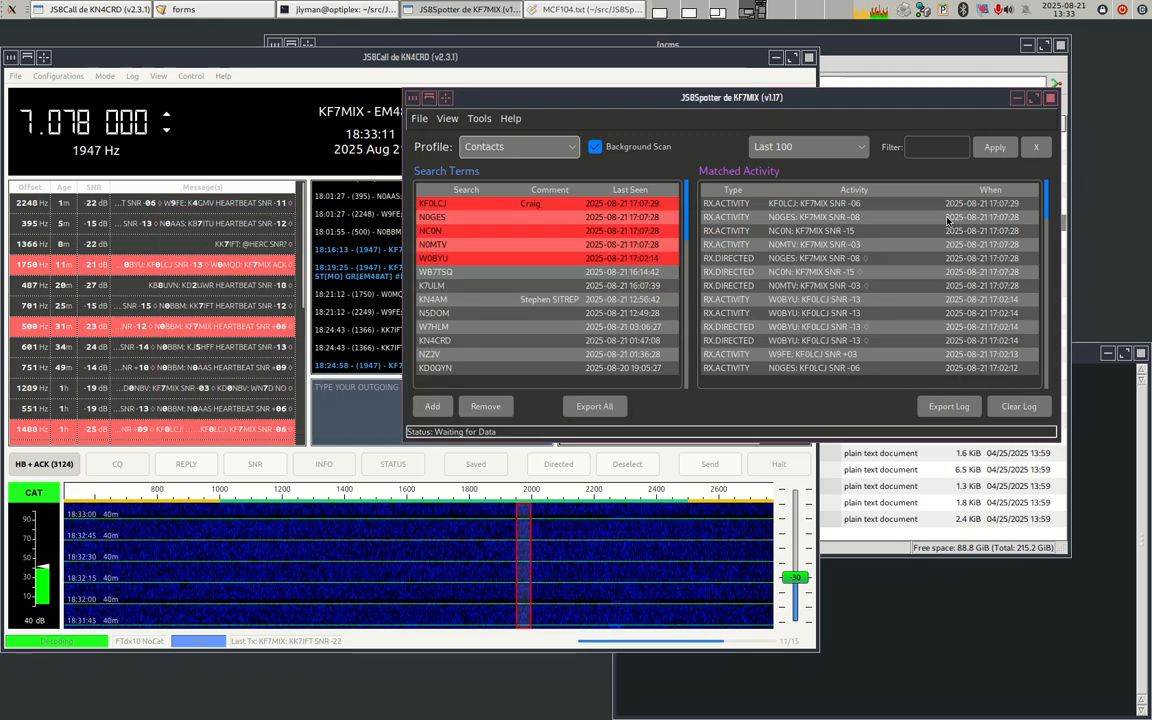
- View the received CommStat status reports, read the details of the newest one, and close both windows
{"action": "left_click", "coordinate": [477, 119]}
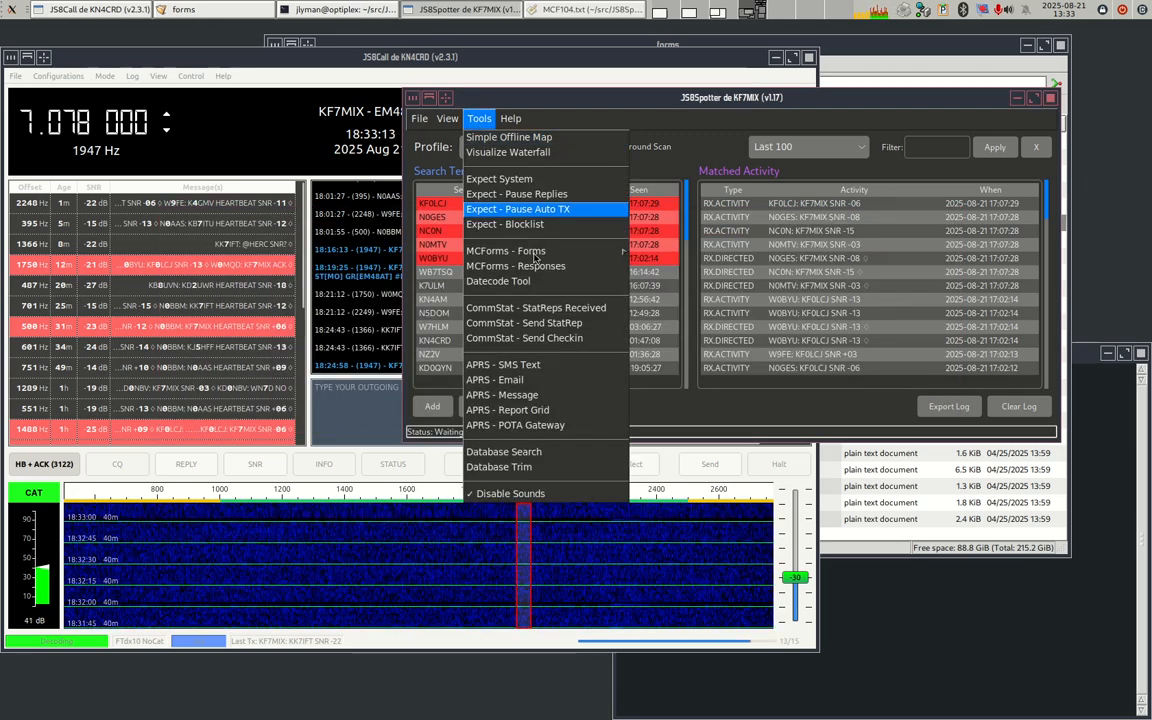
{"action": "left_click", "coordinate": [569, 314]}
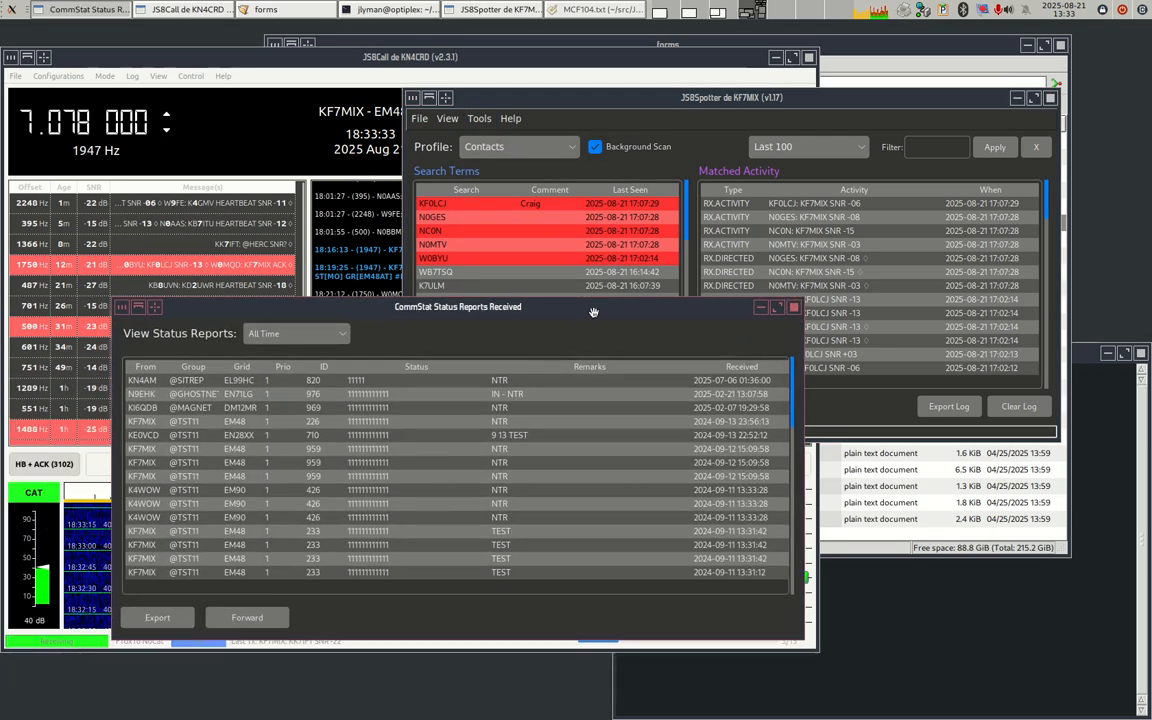
{"action": "double_click", "coordinate": [140, 379]}
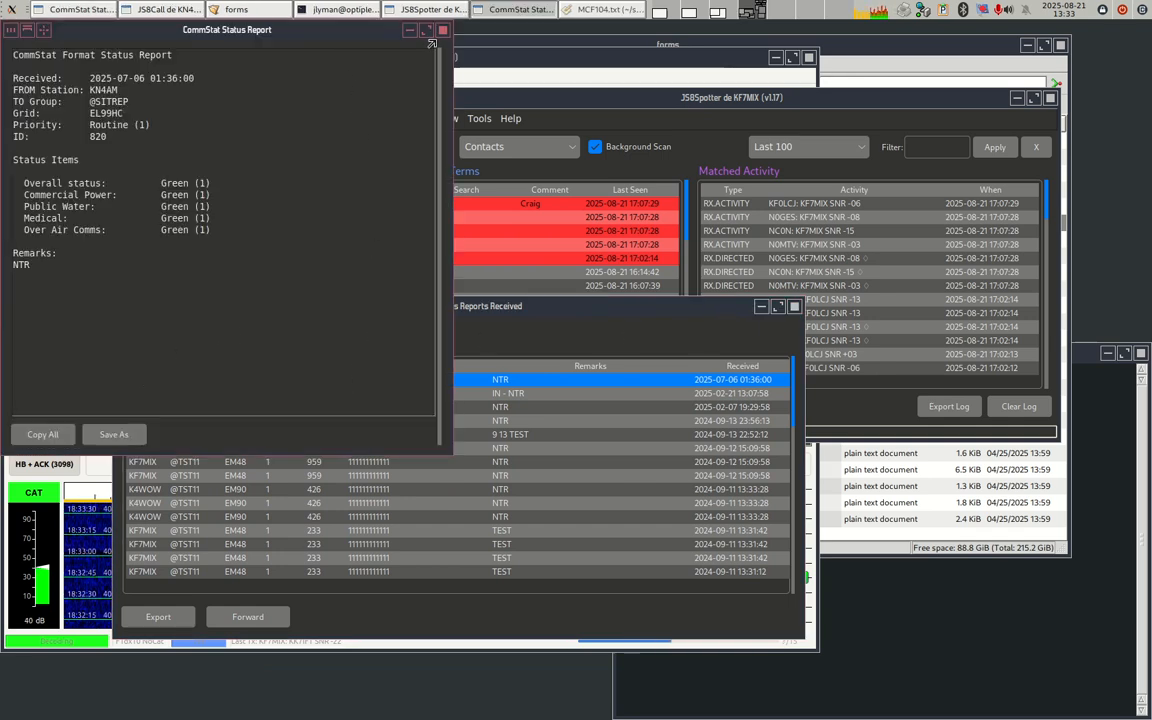
{"action": "left_click", "coordinate": [444, 35]}
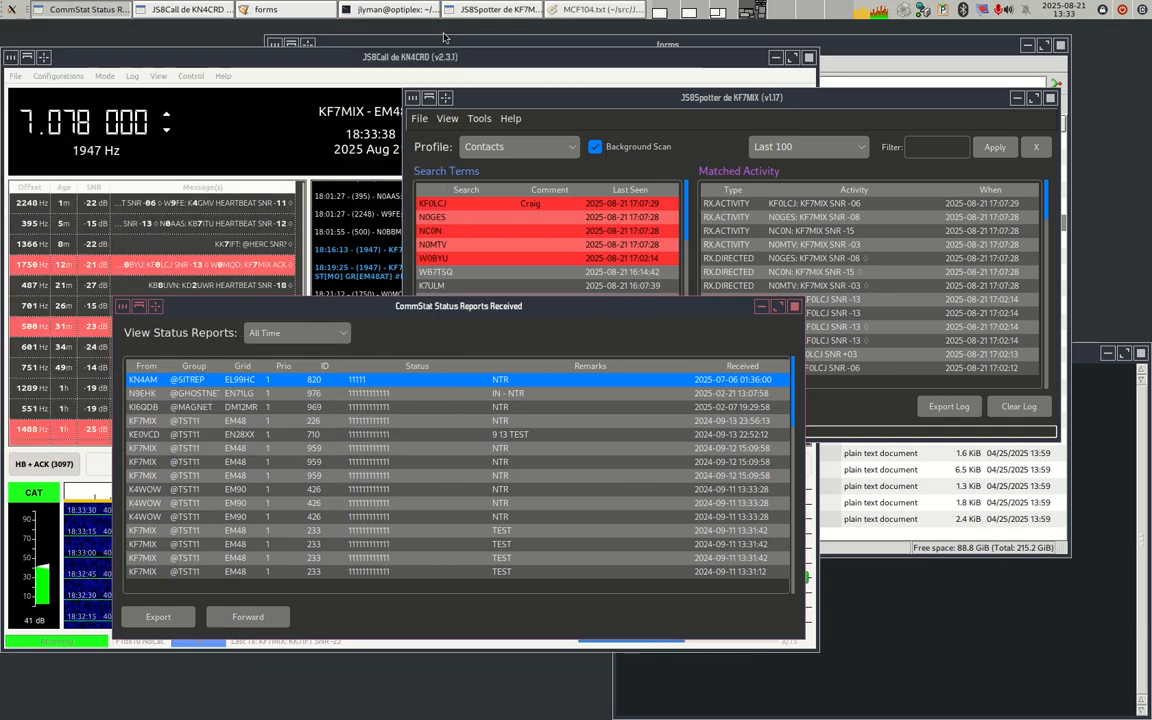
{"action": "left_click", "coordinate": [794, 306]}
- Examine the blank CommStat status report form for sending a StatRep, then cancel it
{"action": "left_click", "coordinate": [479, 118]}
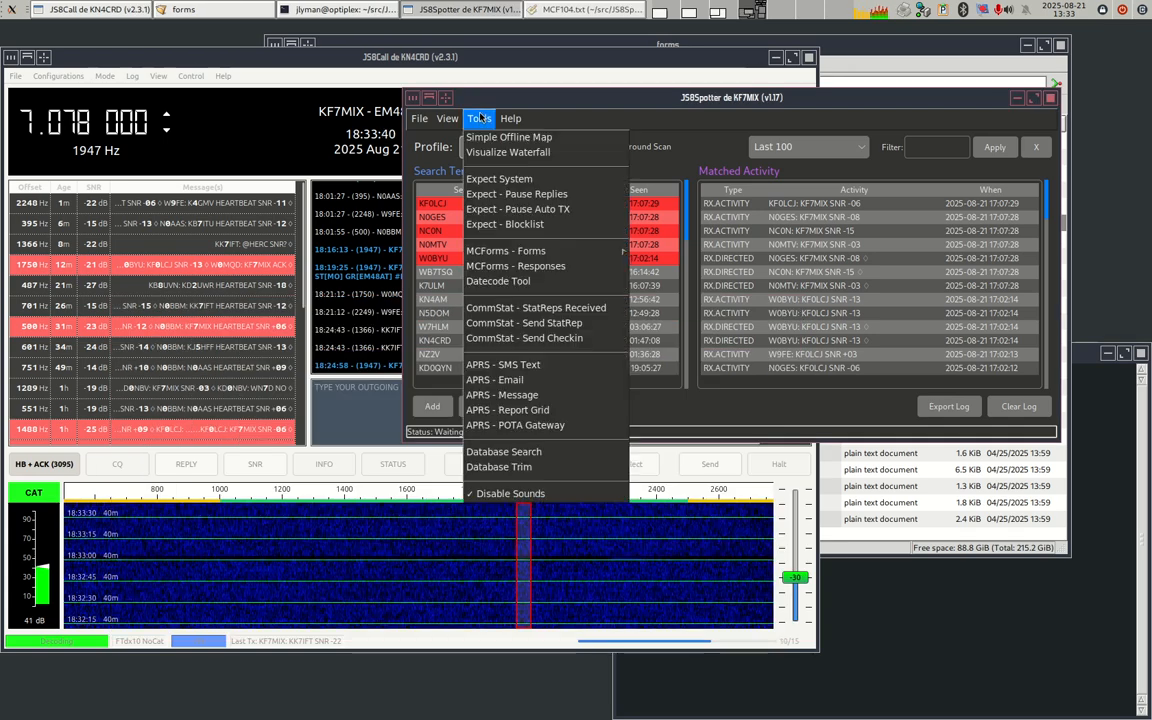
{"action": "left_click", "coordinate": [577, 331]}
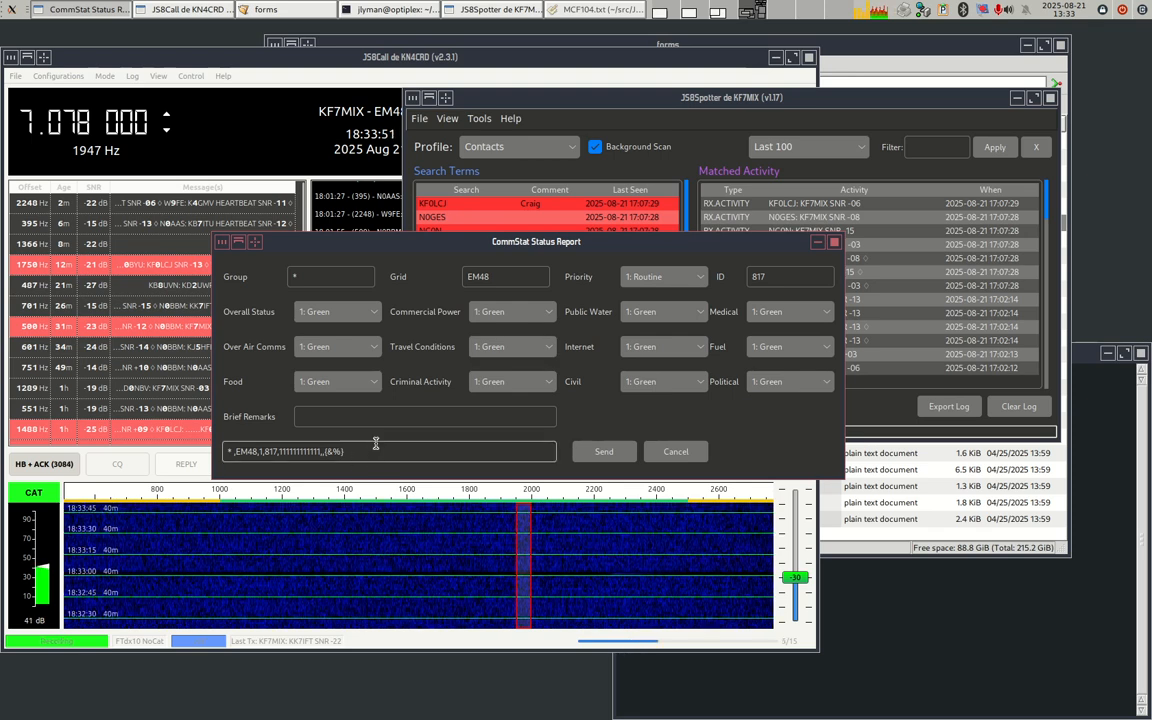
{"action": "left_click", "coordinate": [676, 452]}
- Draft a CommStat net check-in with the comment "test" and state "mo", then close the form
{"action": "left_click", "coordinate": [479, 118]}
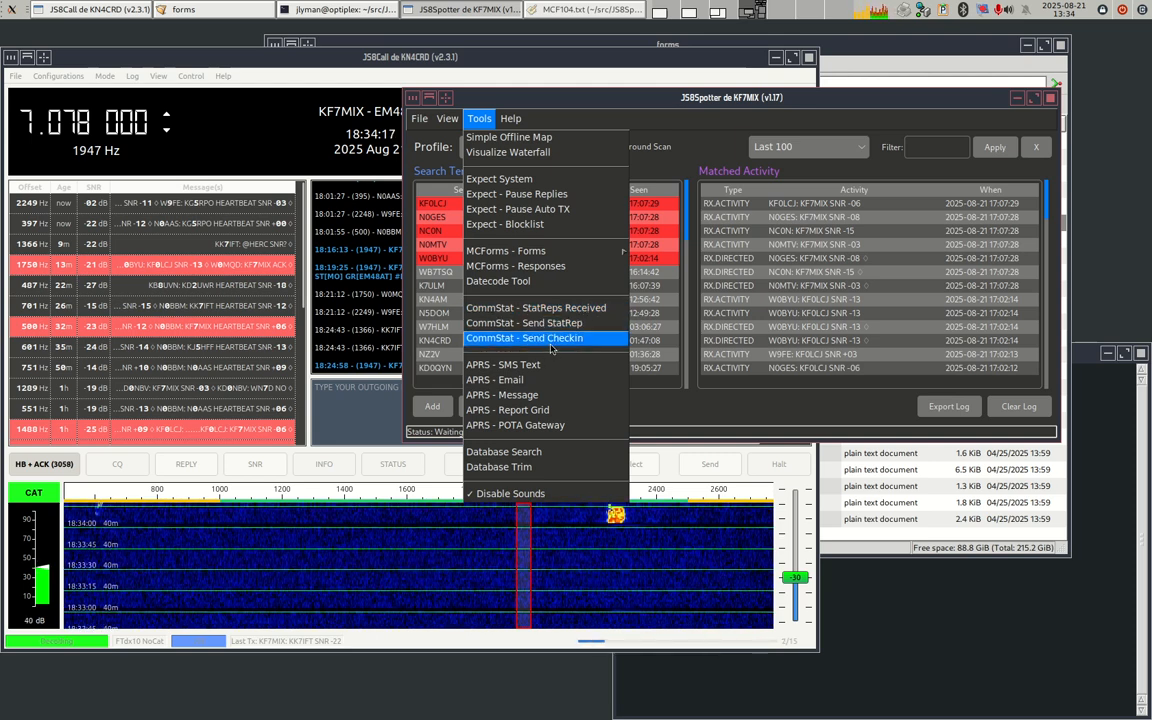
{"action": "left_click", "coordinate": [541, 339]}
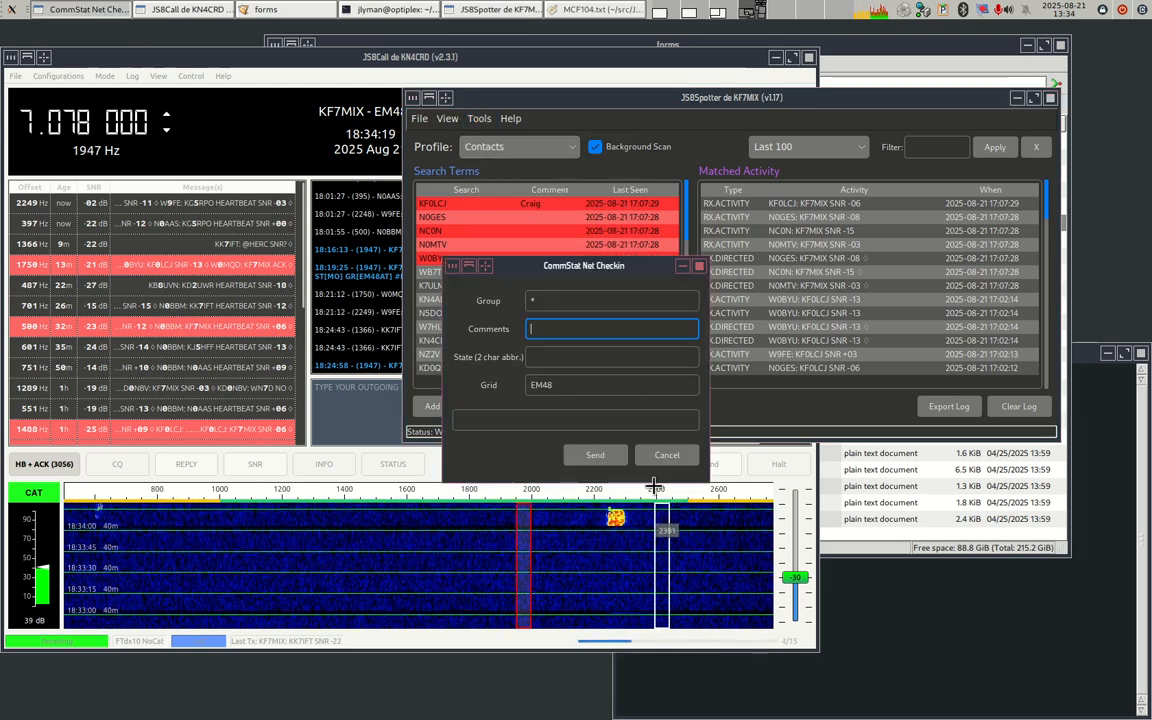
{"action": "type", "text": "test"}
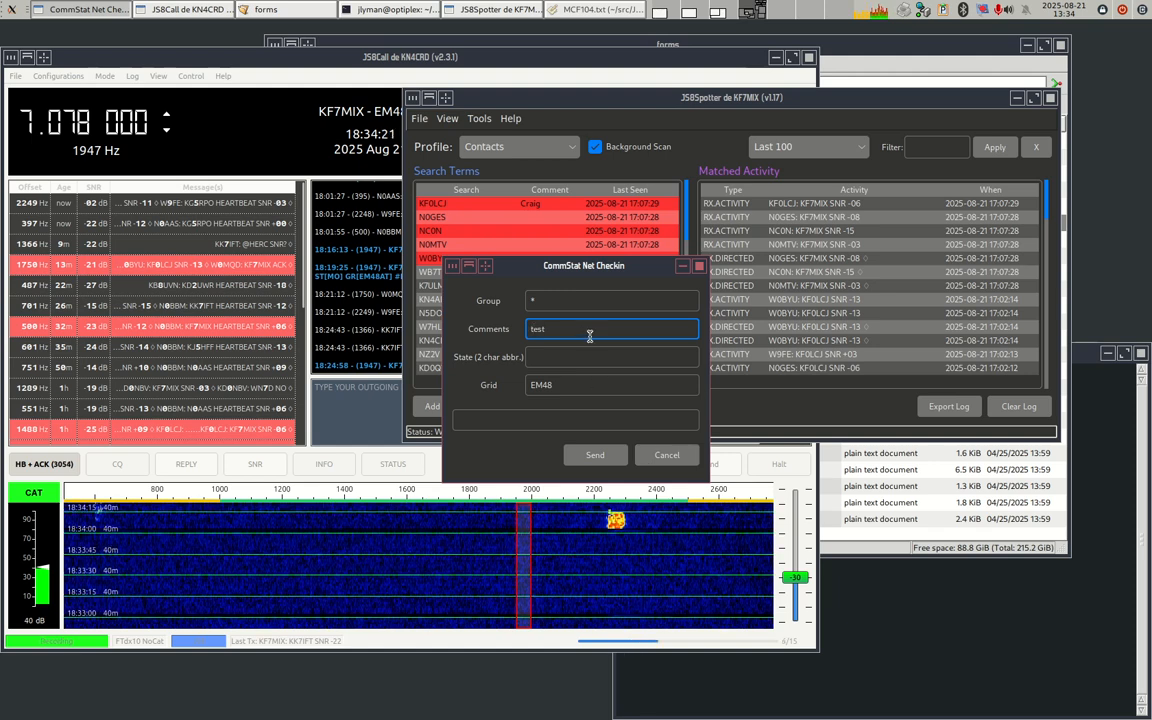
{"action": "key", "text": "Tab"}
{"action": "type", "text": "mo"}
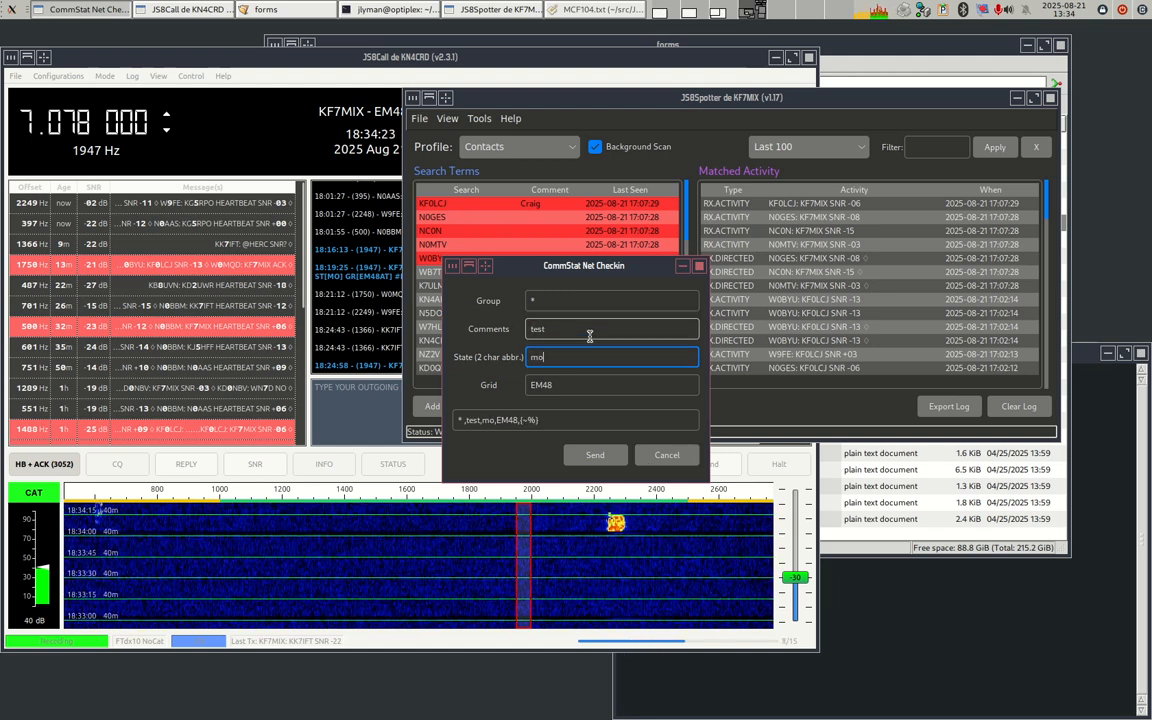
{"action": "triple_click", "coordinate": [560, 429]}
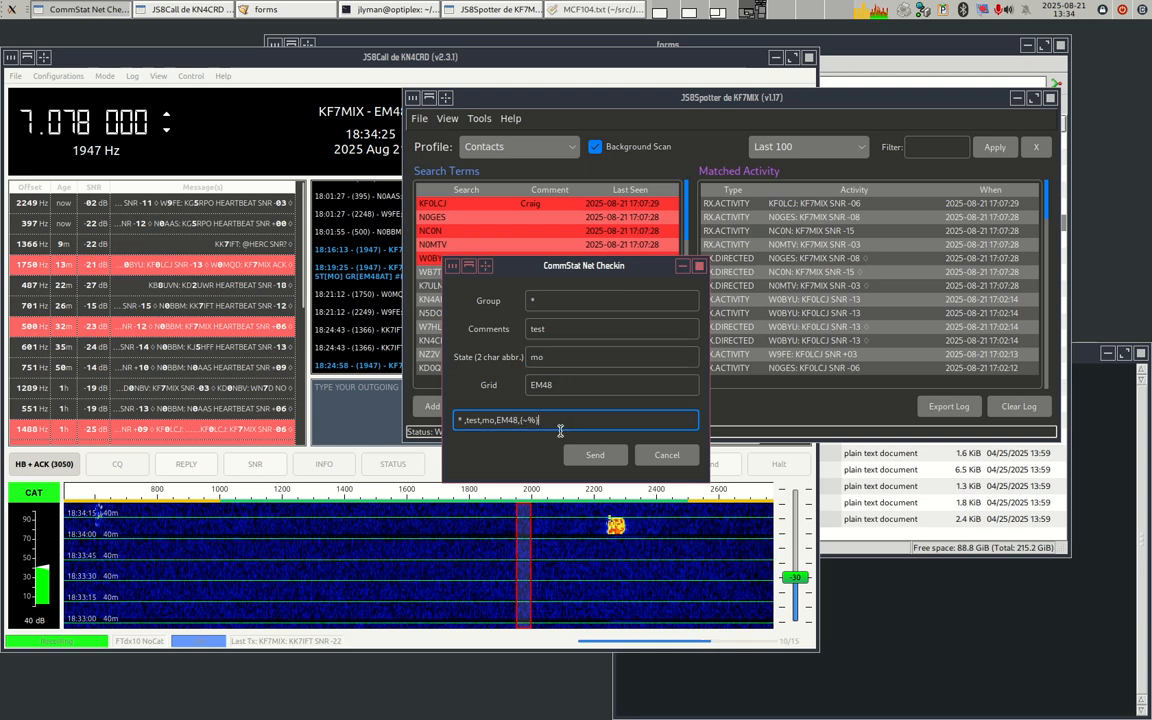
{"action": "left_click", "coordinate": [595, 455]}
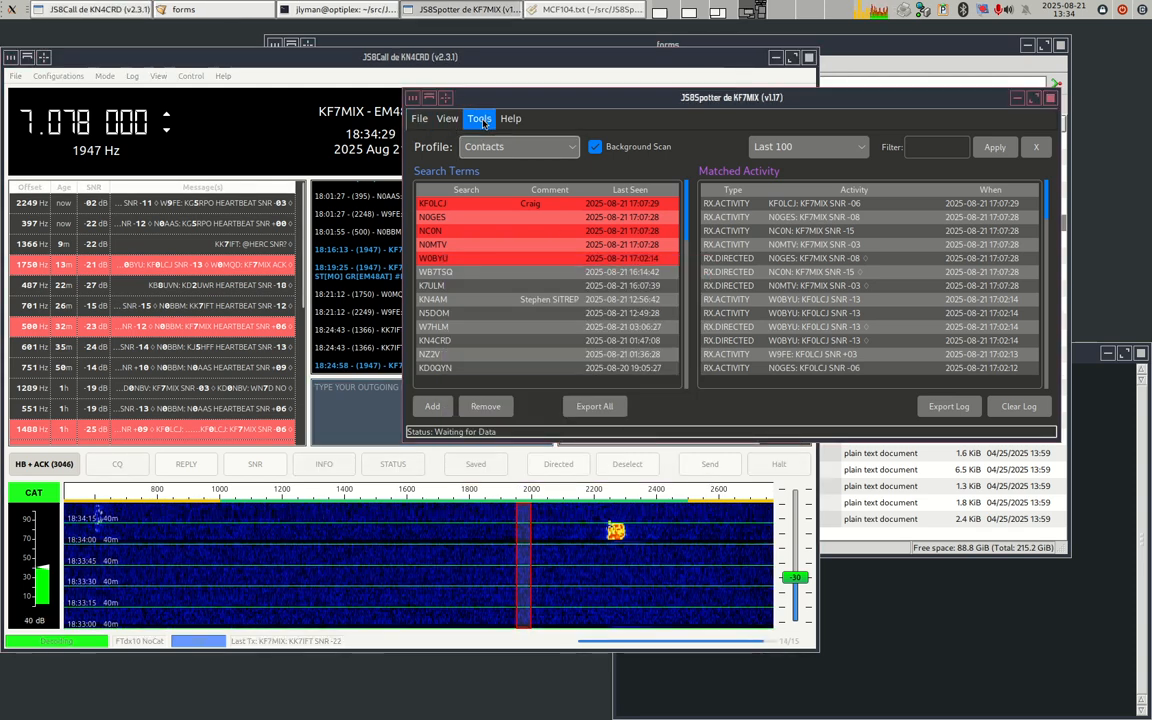
- Inspect the CommStat Group setting in JS8Spotter's settings, leaving it as *, and close the dialog
{"action": "left_click", "coordinate": [419, 118]}
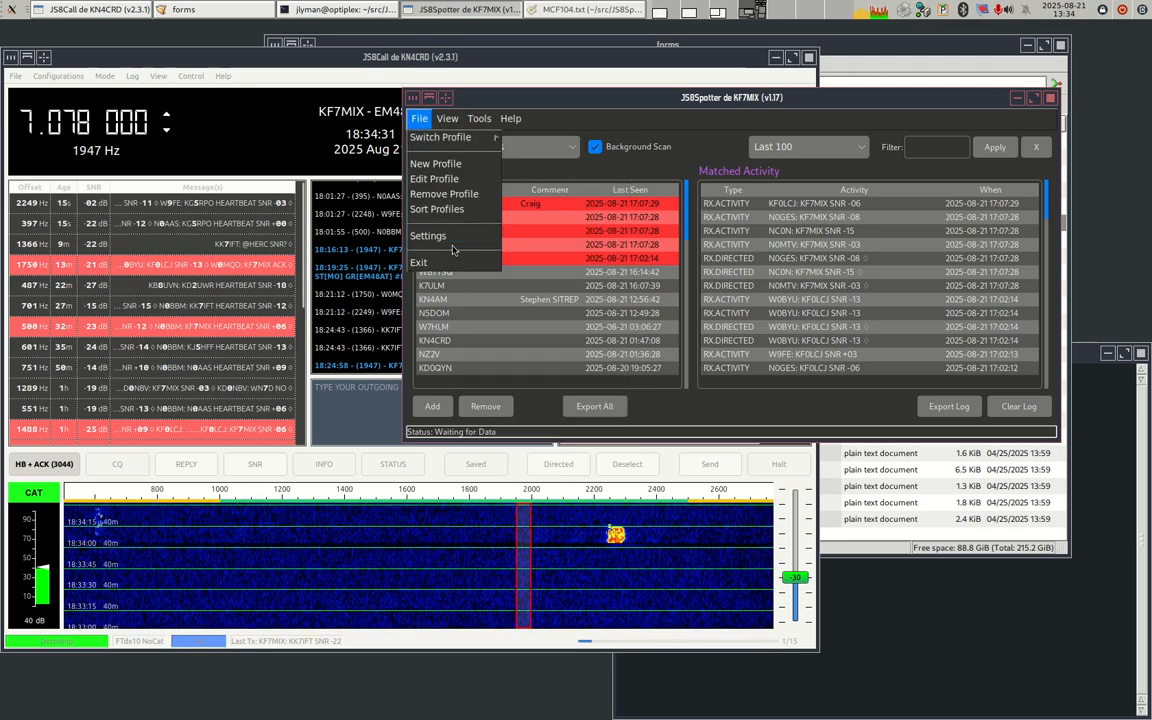
{"action": "left_click", "coordinate": [440, 234]}
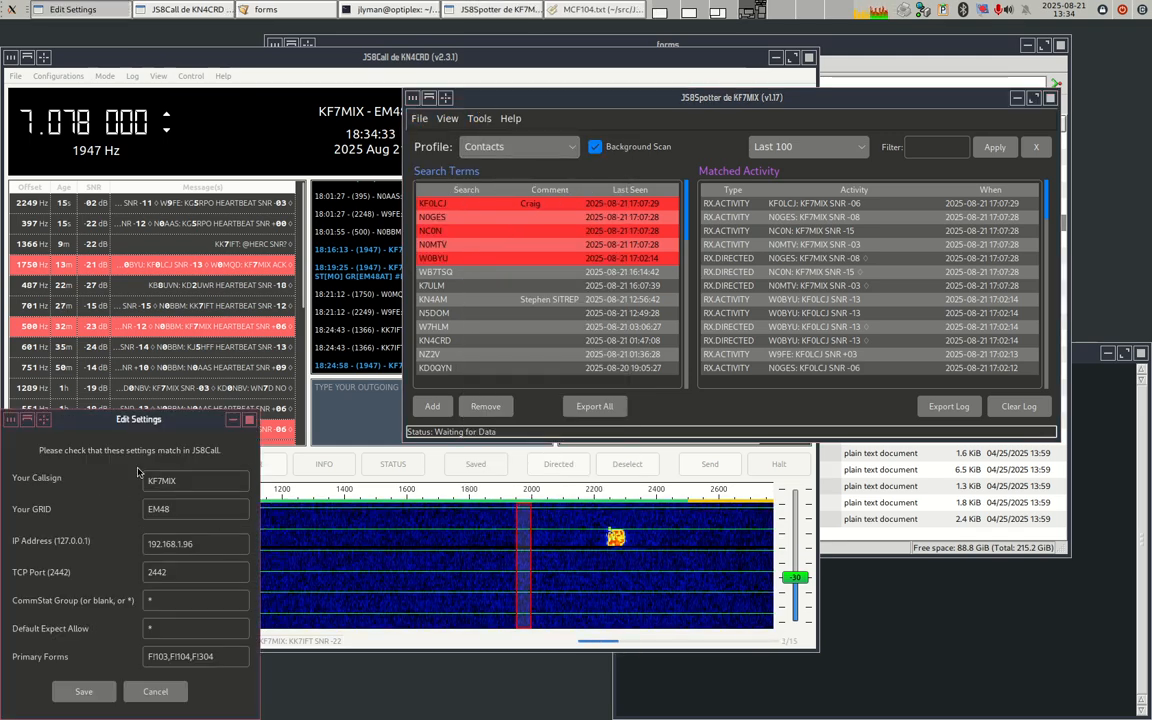
{"action": "left_click_drag", "start_coordinate": [126, 423], "coordinate": [456, 250]}
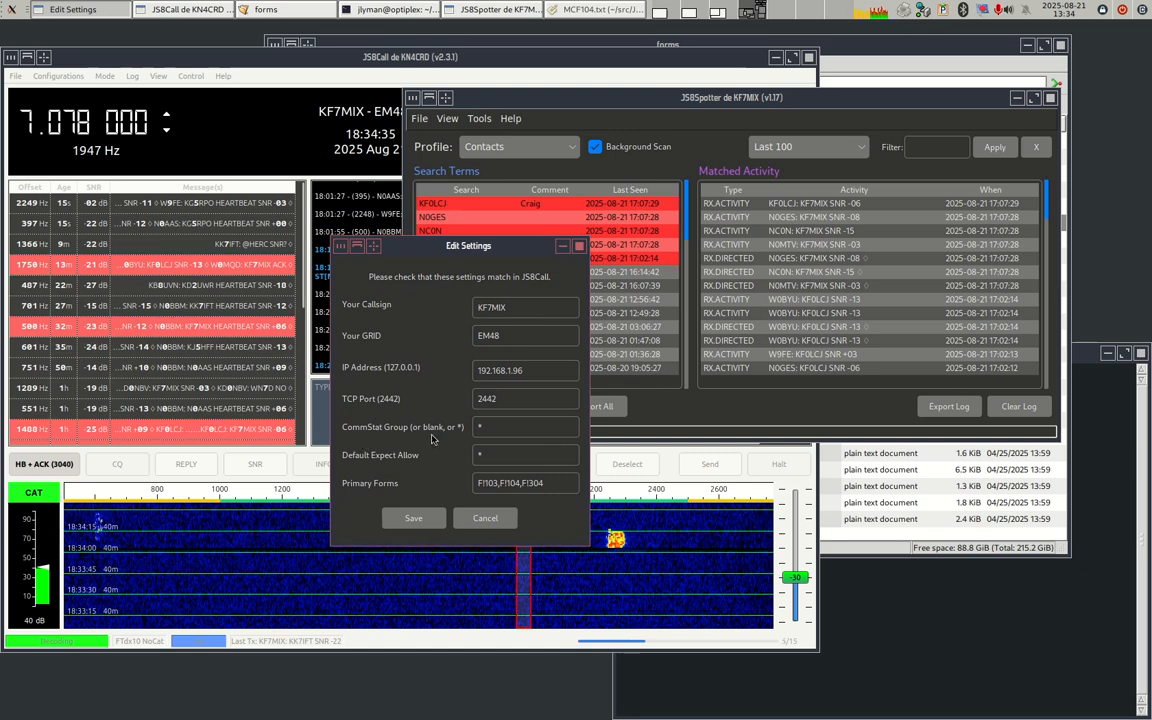
{"action": "left_click", "coordinate": [505, 428]}
{"action": "left_click", "coordinate": [504, 428]}
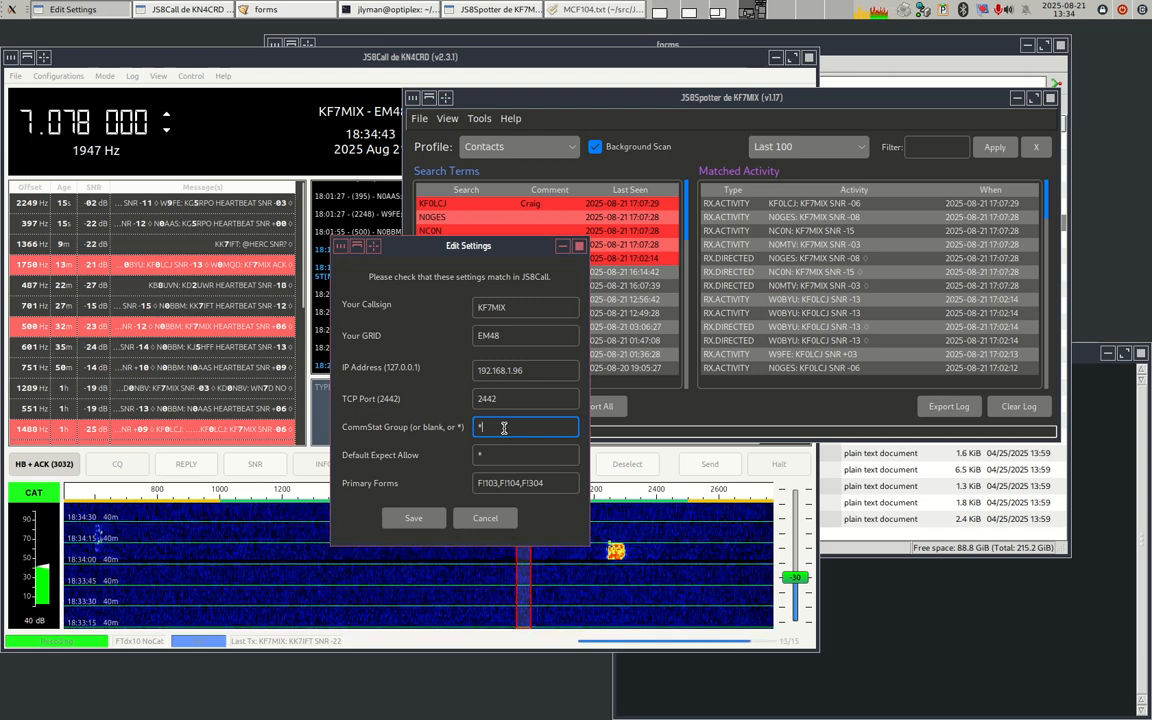
{"action": "key", "text": "Return"}
- Reopen the list of received CommStat status reports and close it again
{"action": "left_click", "coordinate": [479, 118]}
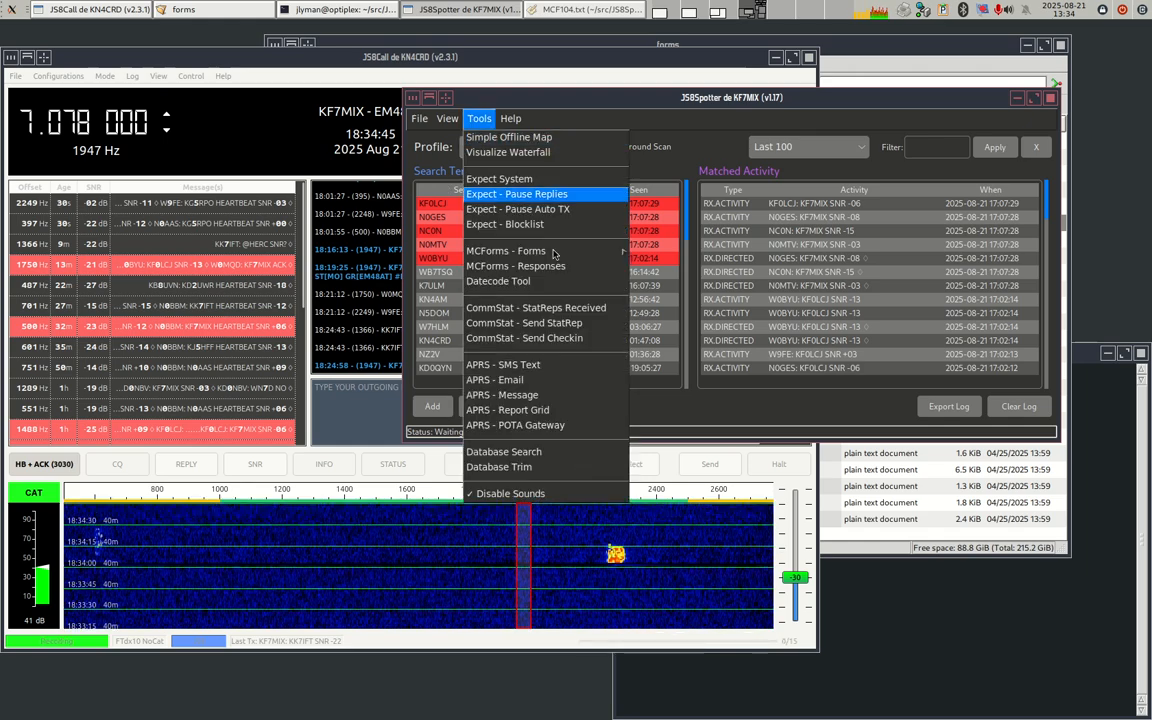
{"action": "left_click", "coordinate": [552, 300]}
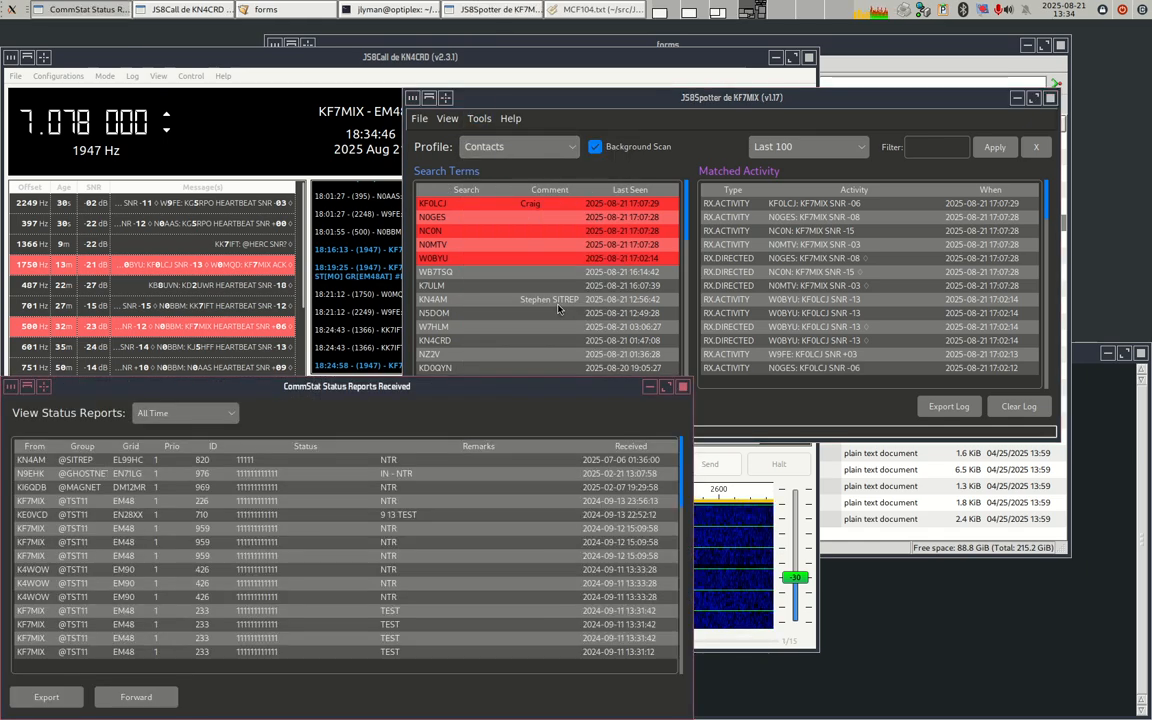
{"action": "left_click", "coordinate": [683, 387]}
- Draft an APRS SMS text with a recipient phone number and the message "test", then close the form without sending
{"action": "left_click", "coordinate": [482, 119]}
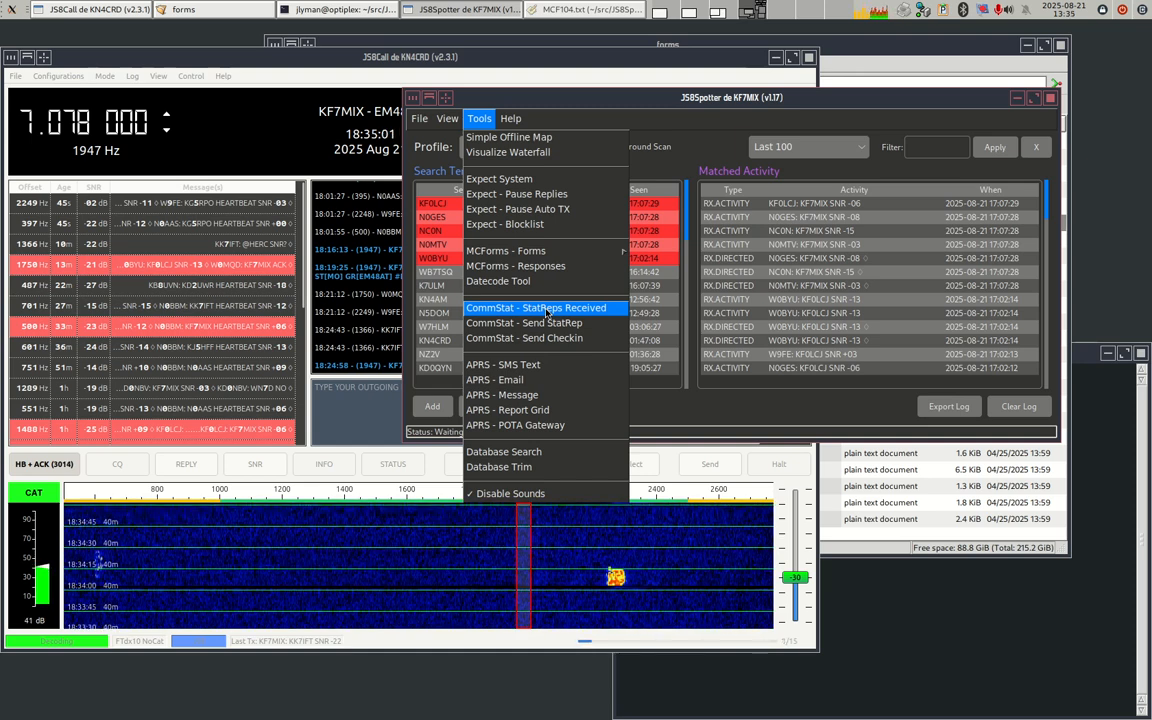
{"action": "left_click", "coordinate": [565, 366]}
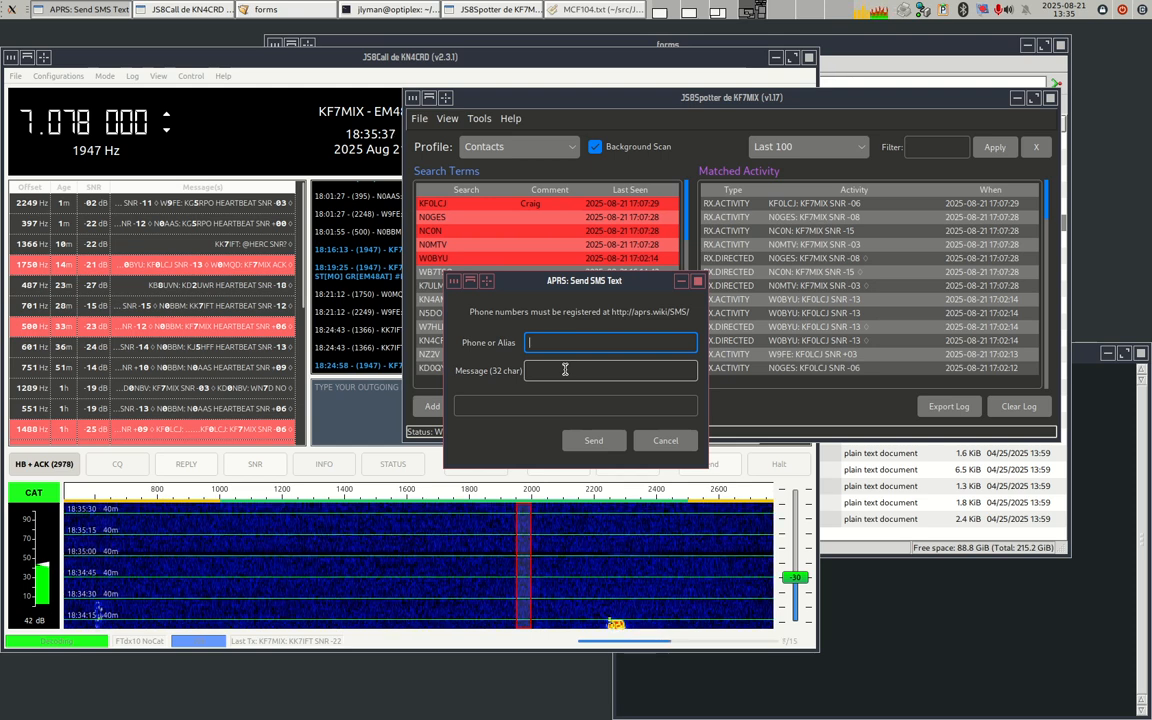
{"action": "type", "text": "5551234"}
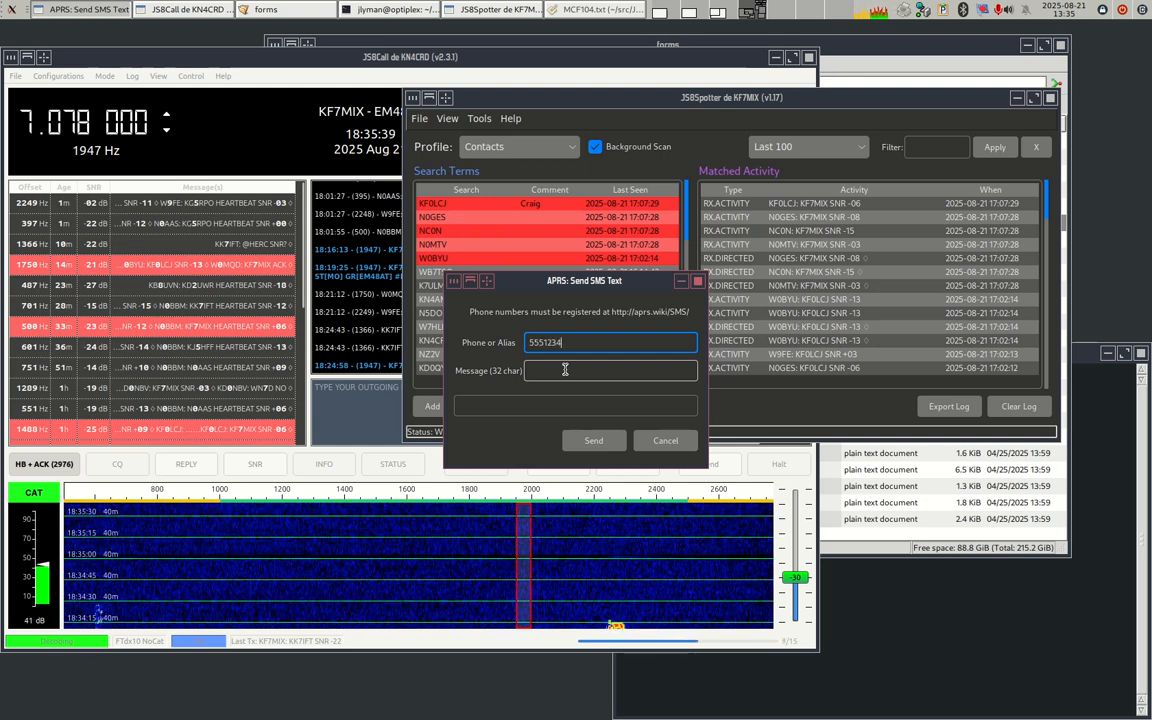
{"action": "type", "text": "123"}
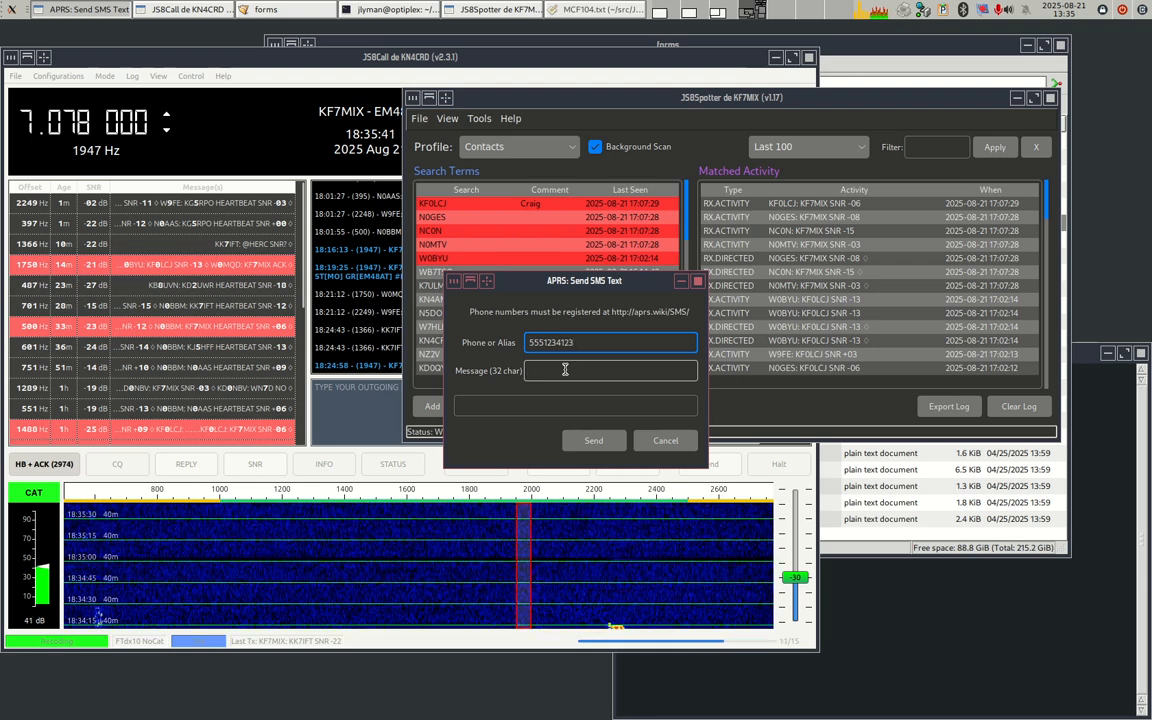
{"action": "left_click", "coordinate": [565, 370]}
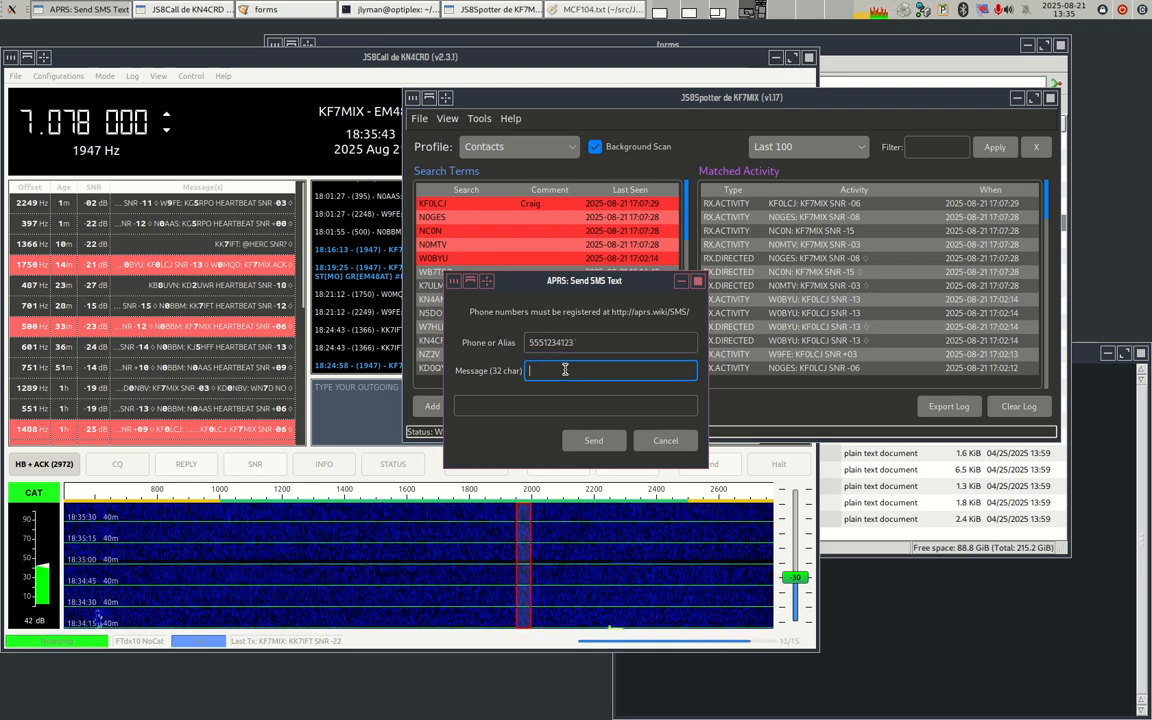
{"action": "type", "text": "test"}
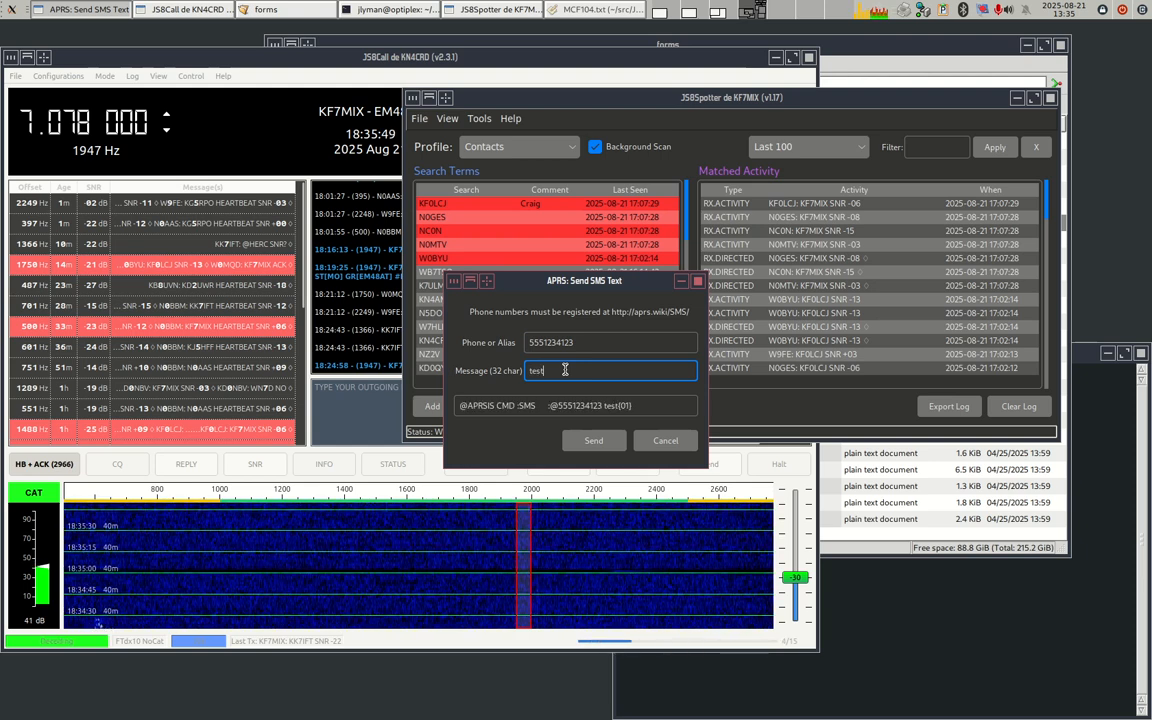
{"action": "key", "text": "Escape"}
- View the APRS grid location report form and the APRS POTA Gateway form, closing each one
{"action": "left_click", "coordinate": [481, 119]}
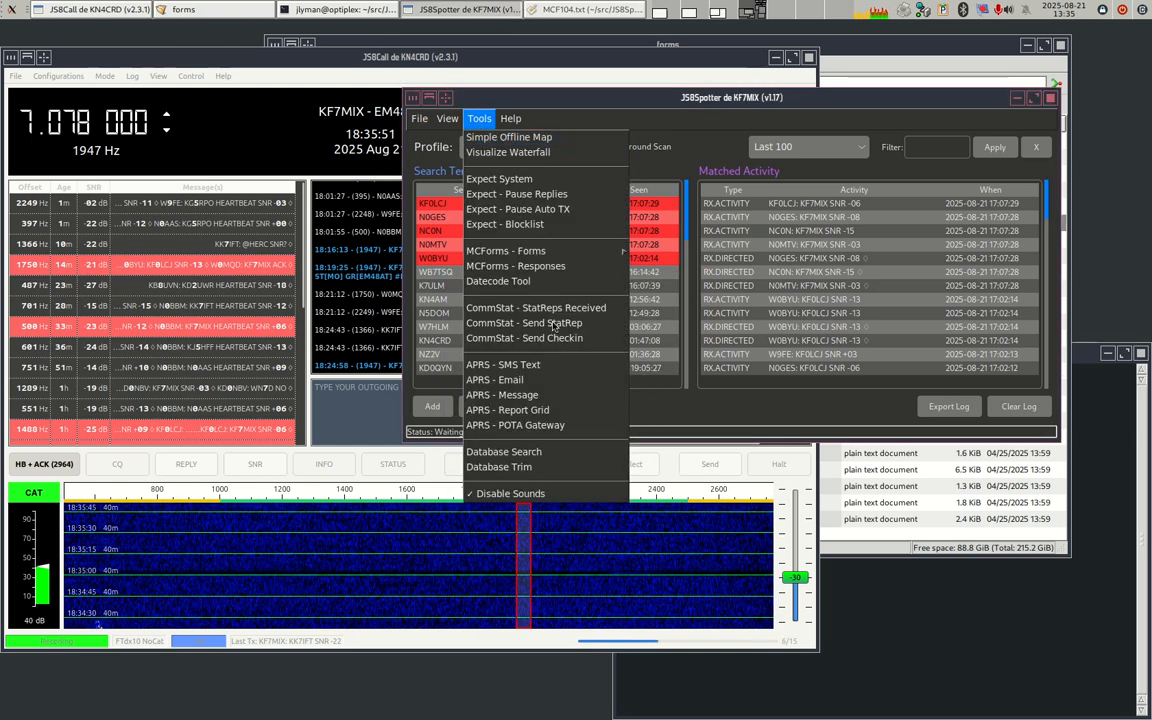
{"action": "left_click", "coordinate": [538, 416]}
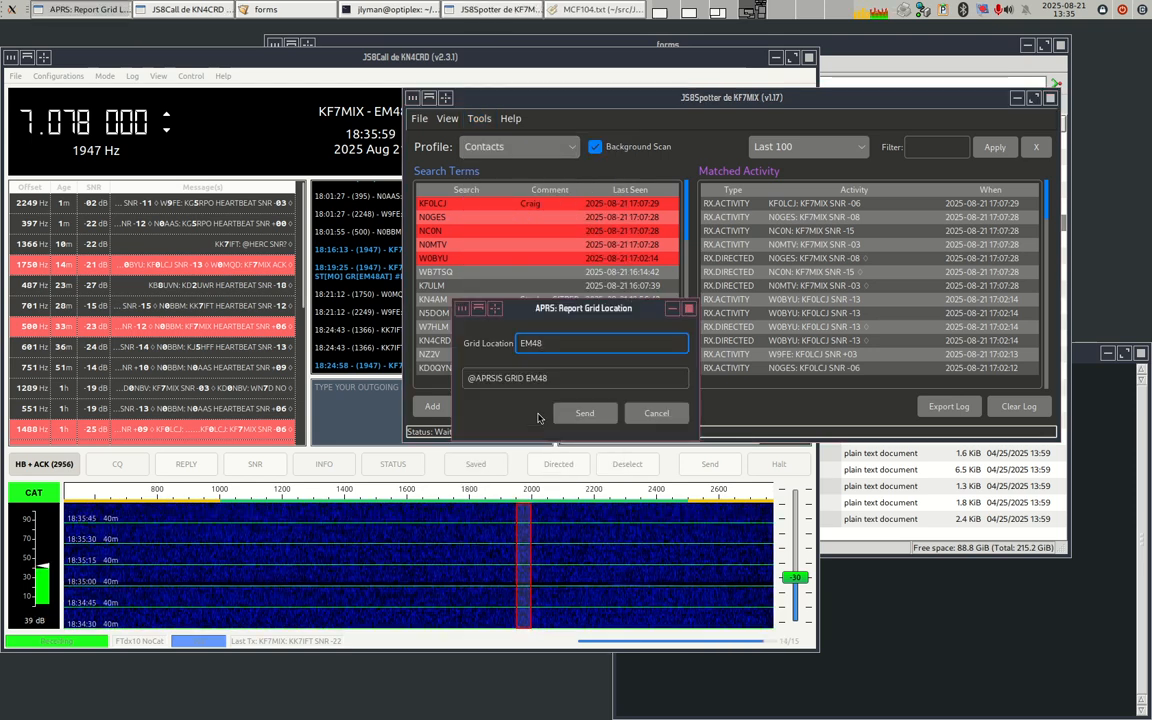
{"action": "left_click", "coordinate": [584, 413]}
{"action": "left_click", "coordinate": [480, 119]}
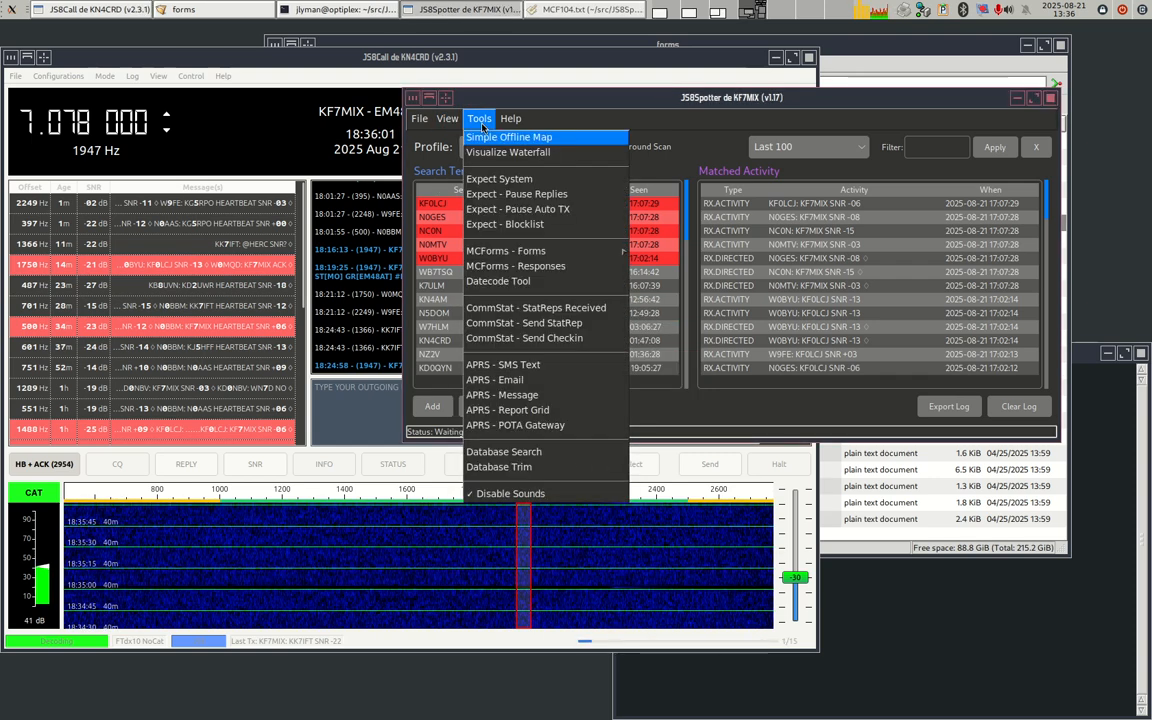
{"action": "left_click", "coordinate": [567, 426]}
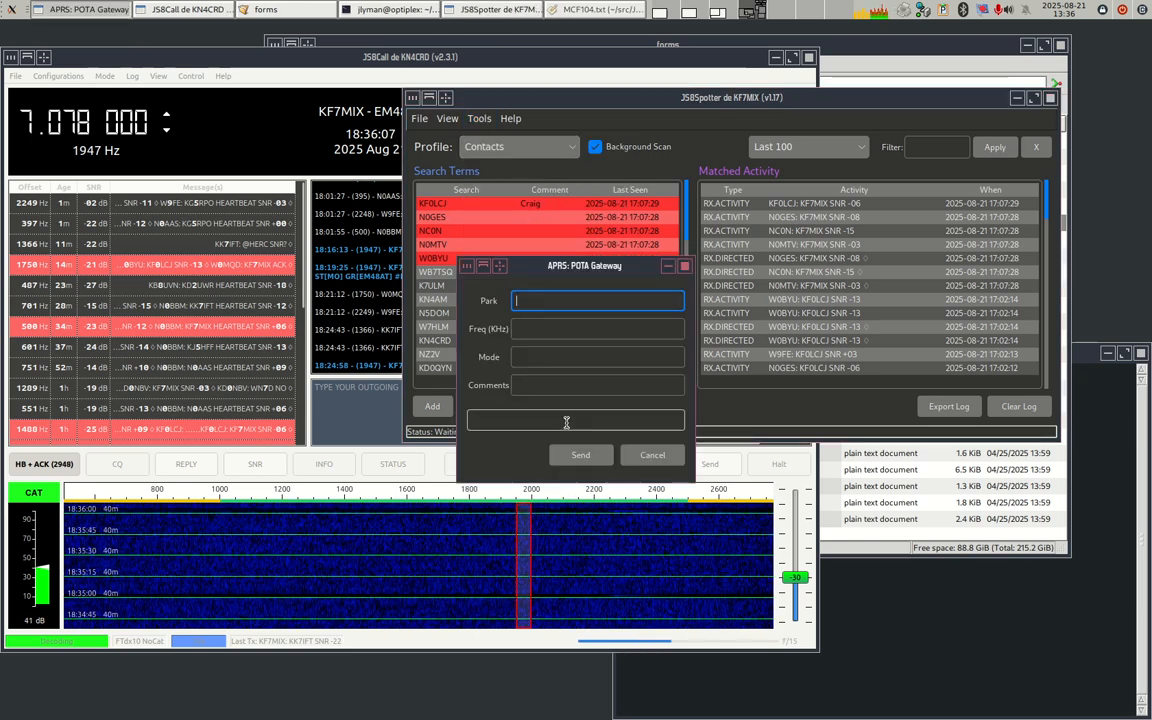
{"action": "left_click", "coordinate": [685, 267]}
- Revisit the list of received MCForms responses, close it, and look at the Expect System
{"action": "left_click", "coordinate": [469, 120]}
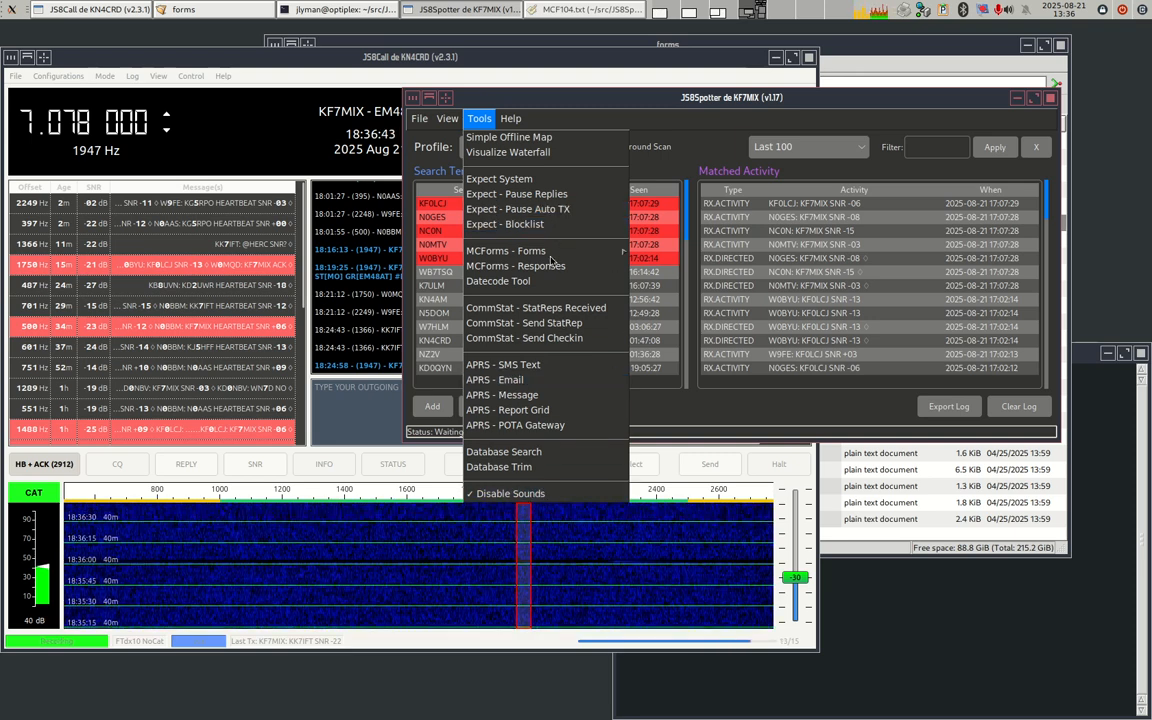
{"action": "mouse_move", "coordinate": [547, 254]}
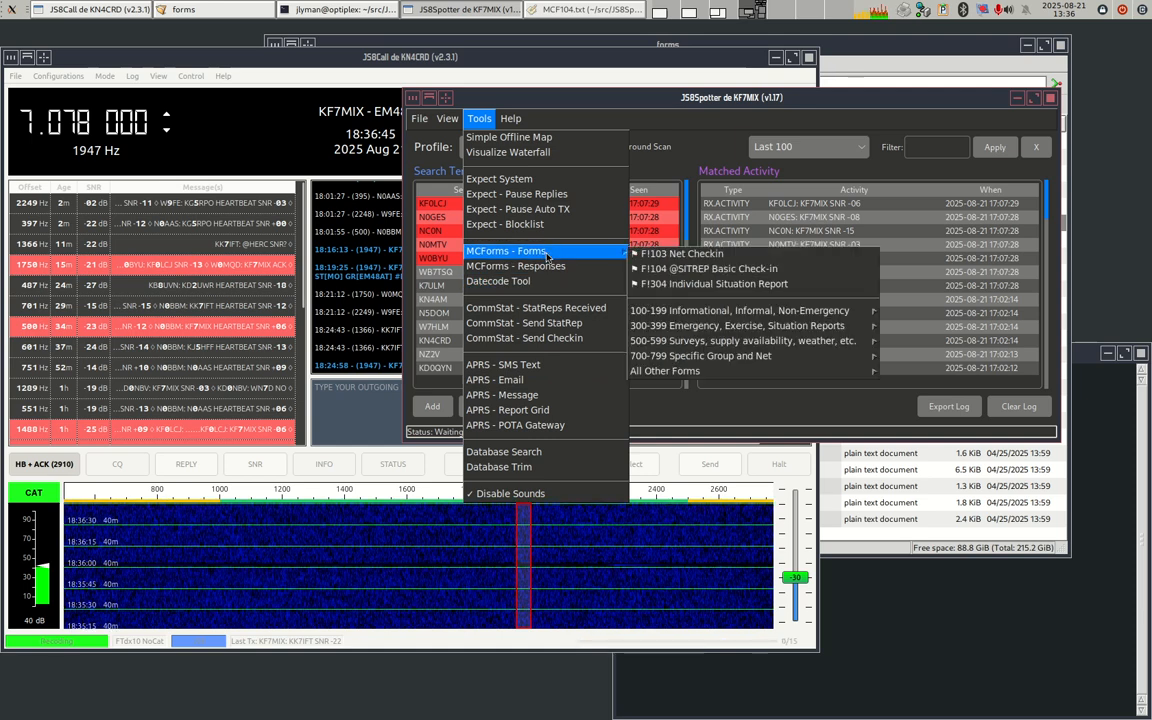
{"action": "left_click", "coordinate": [543, 269]}
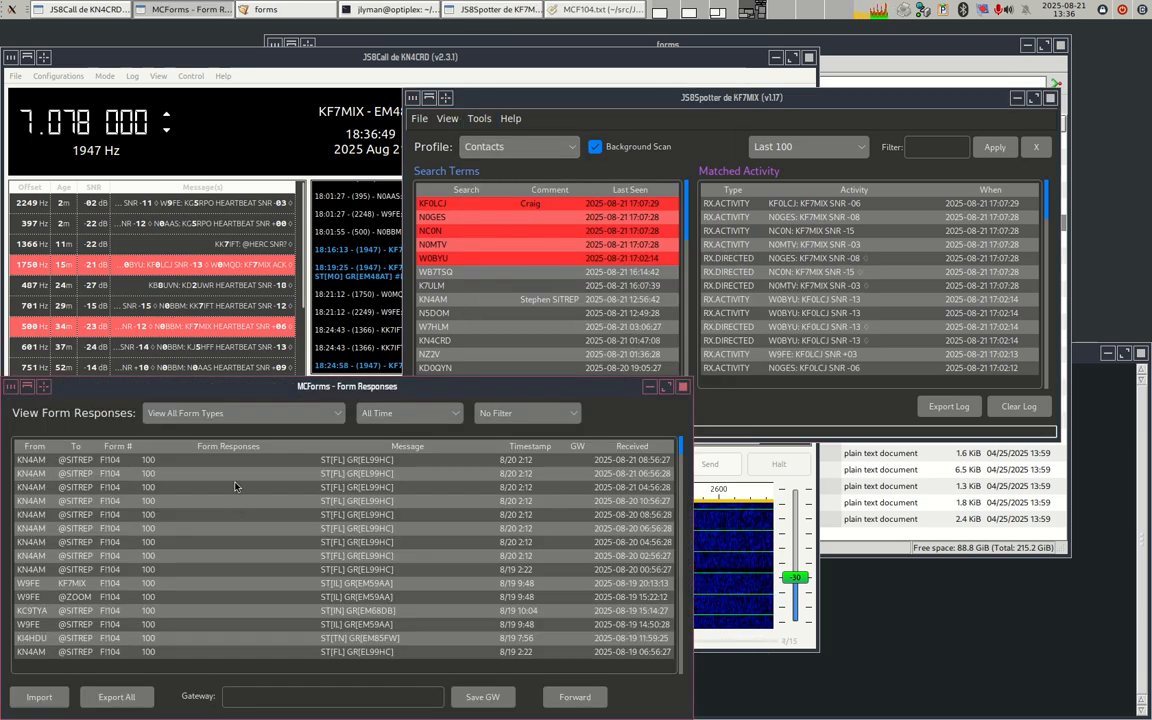
{"action": "left_click_drag", "start_coordinate": [160, 391], "coordinate": [220, 360]}
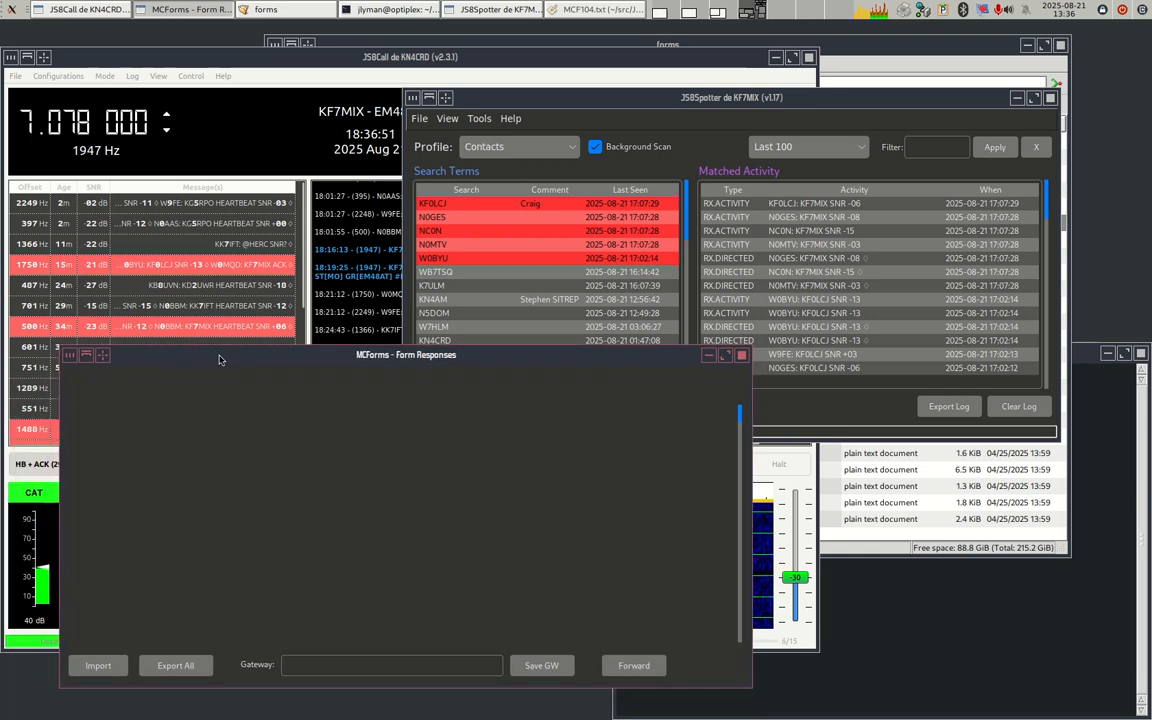
{"action": "left_click", "coordinate": [479, 118]}
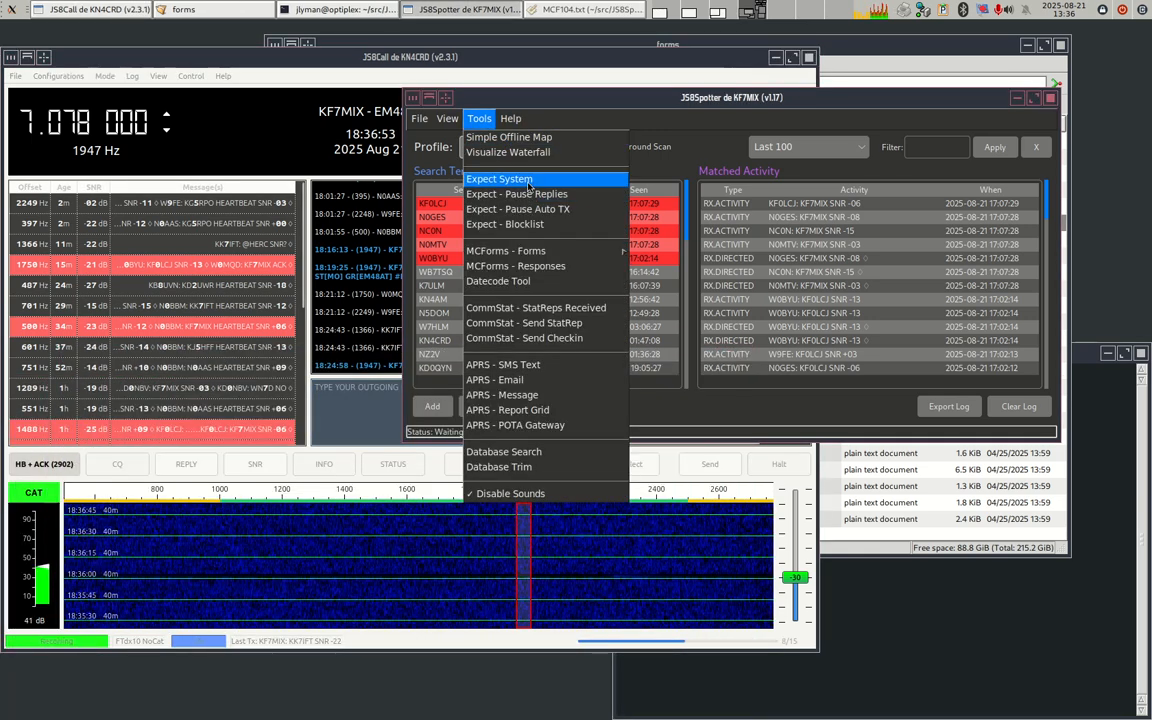
{"action": "left_click", "coordinate": [529, 185]}
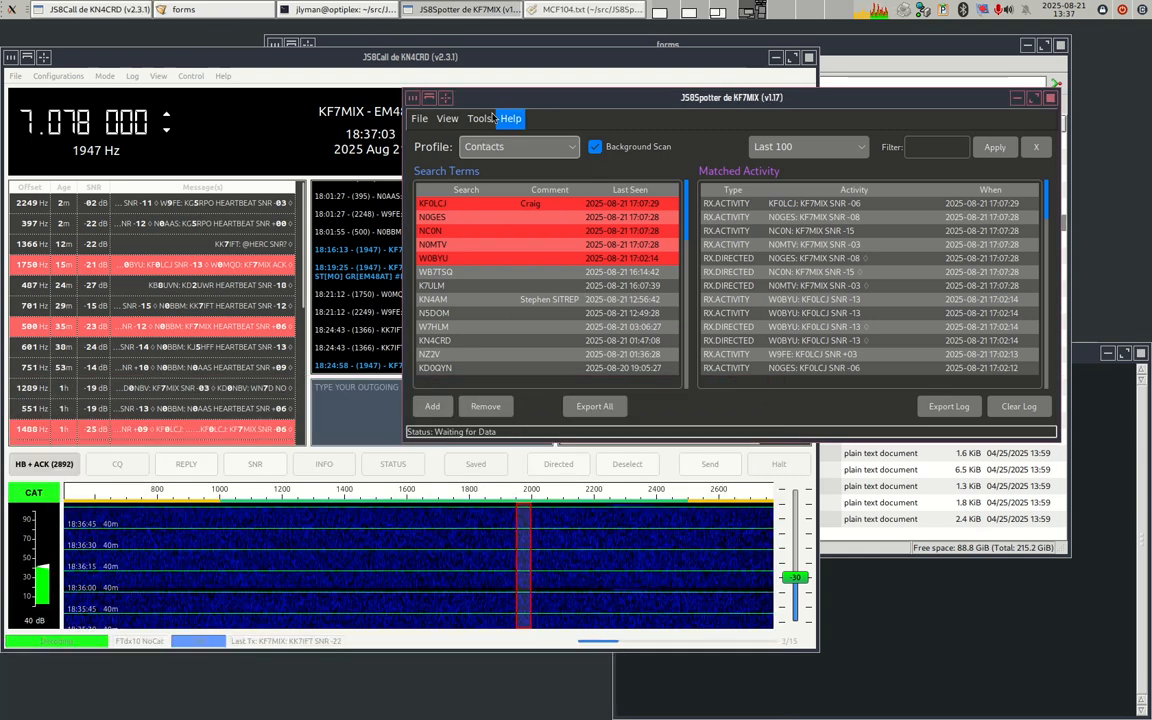
- Decode the datecode #HUNS in the Datecode Tool, then close the tool
{"action": "left_click", "coordinate": [479, 118]}
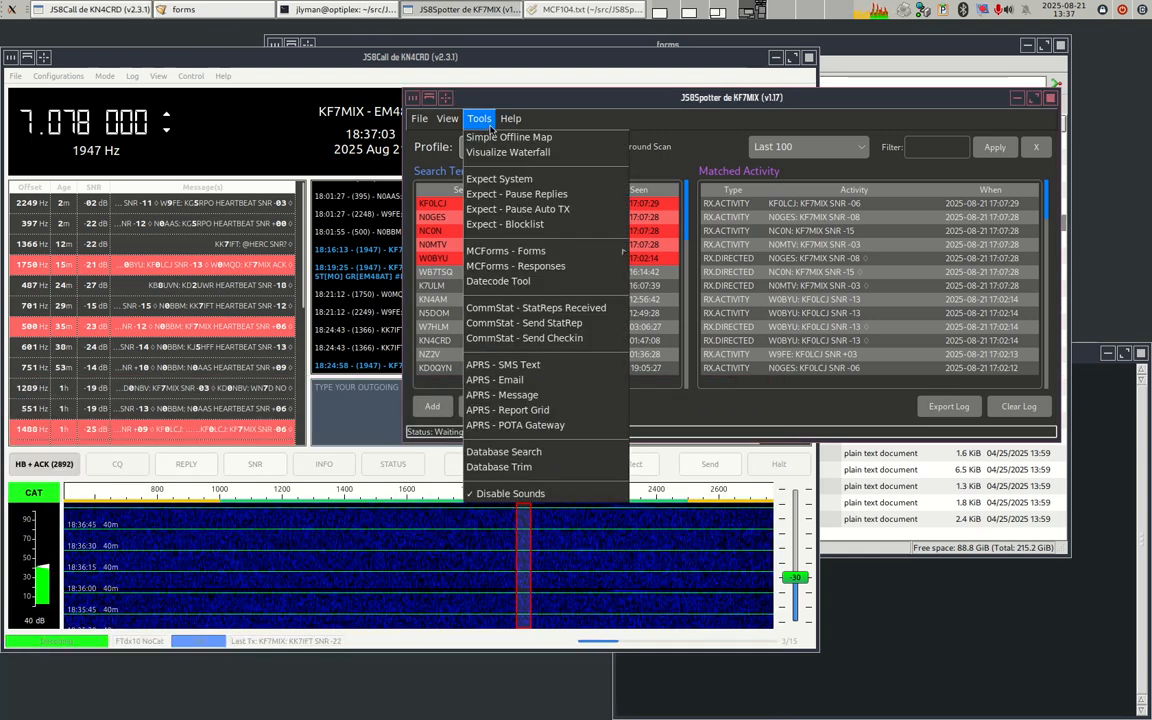
{"action": "left_click", "coordinate": [530, 285]}
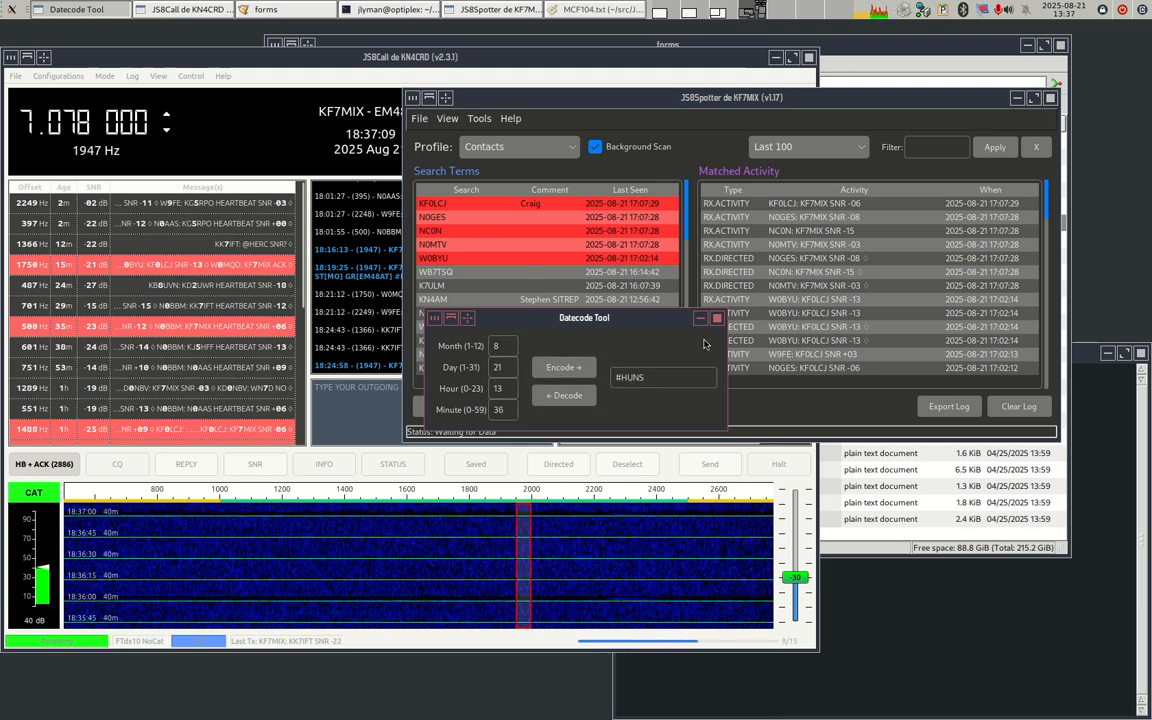
{"action": "left_click", "coordinate": [549, 394]}
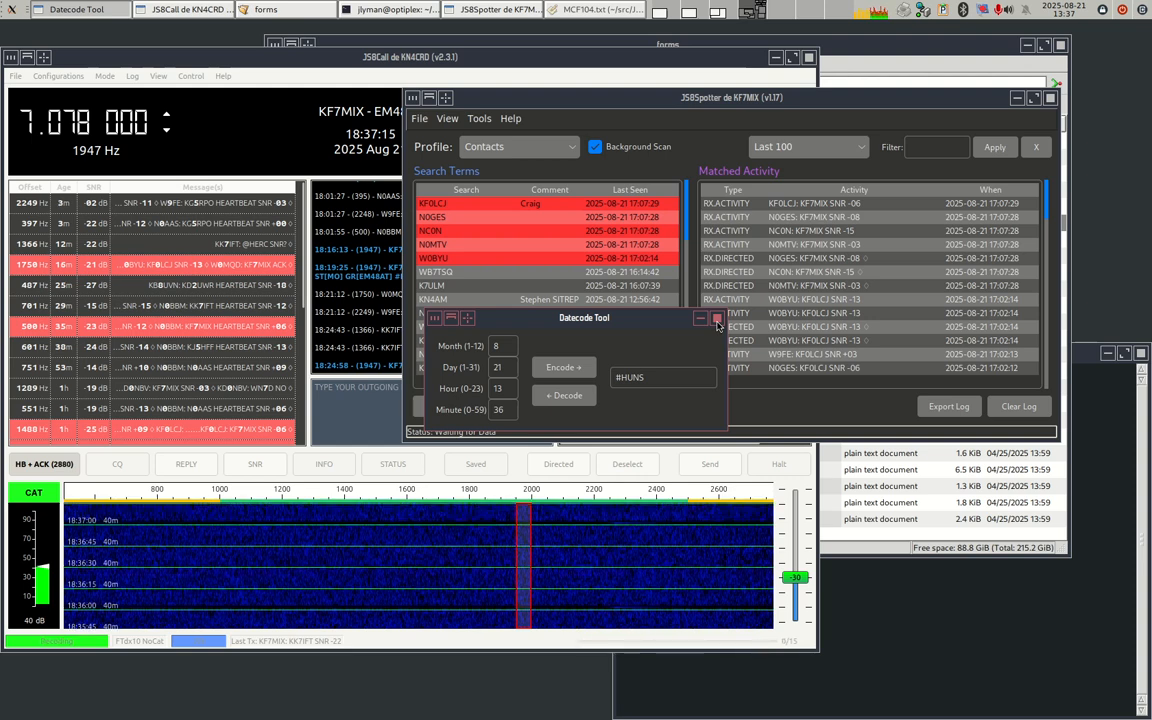
{"action": "left_click", "coordinate": [717, 320]}
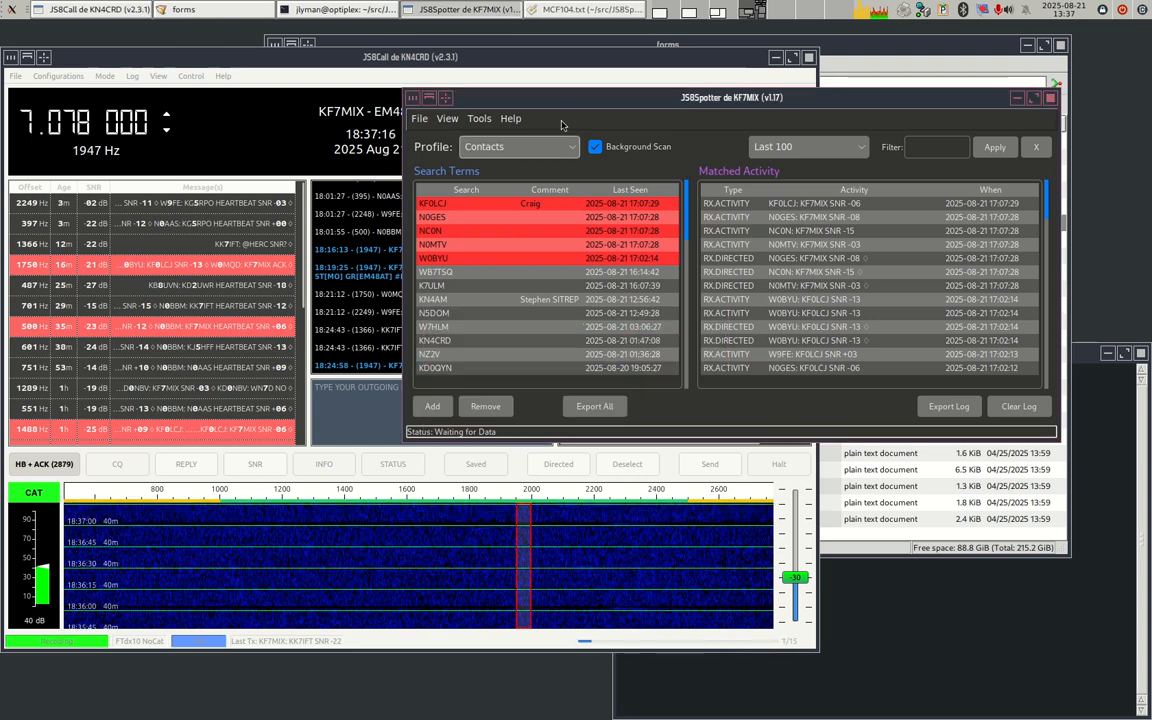
- Search the database's expect table for "ant", review the results, and close the results window
{"action": "left_click", "coordinate": [481, 119]}
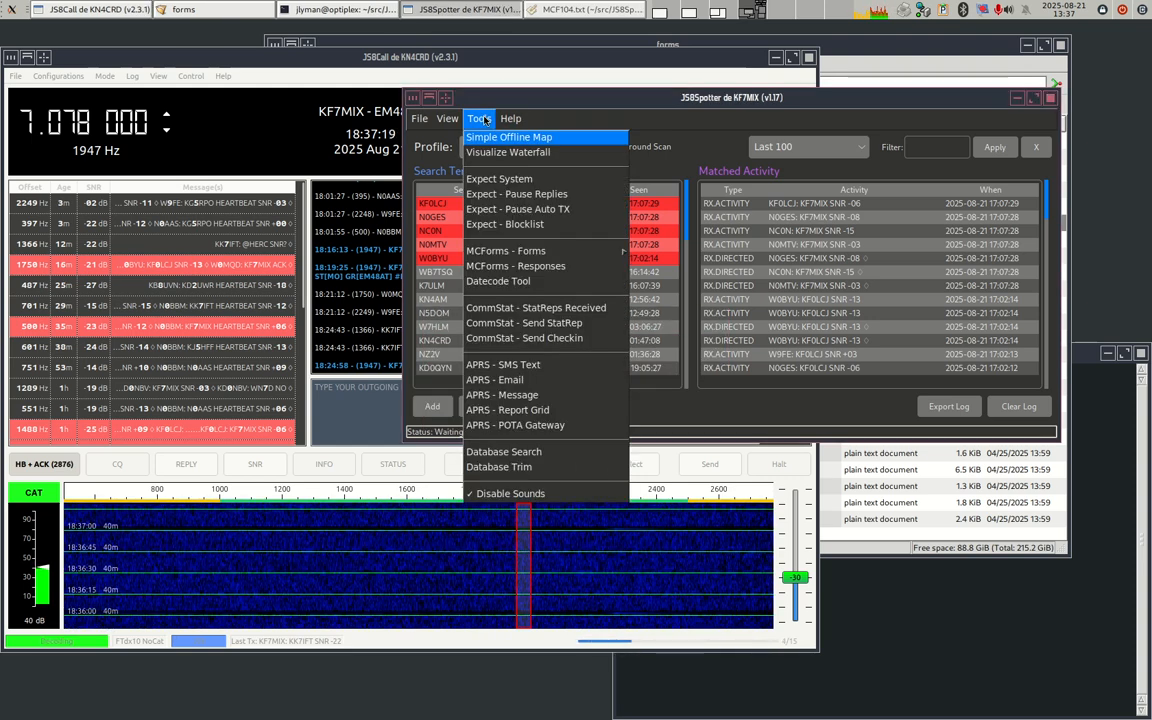
{"action": "left_click", "coordinate": [531, 454]}
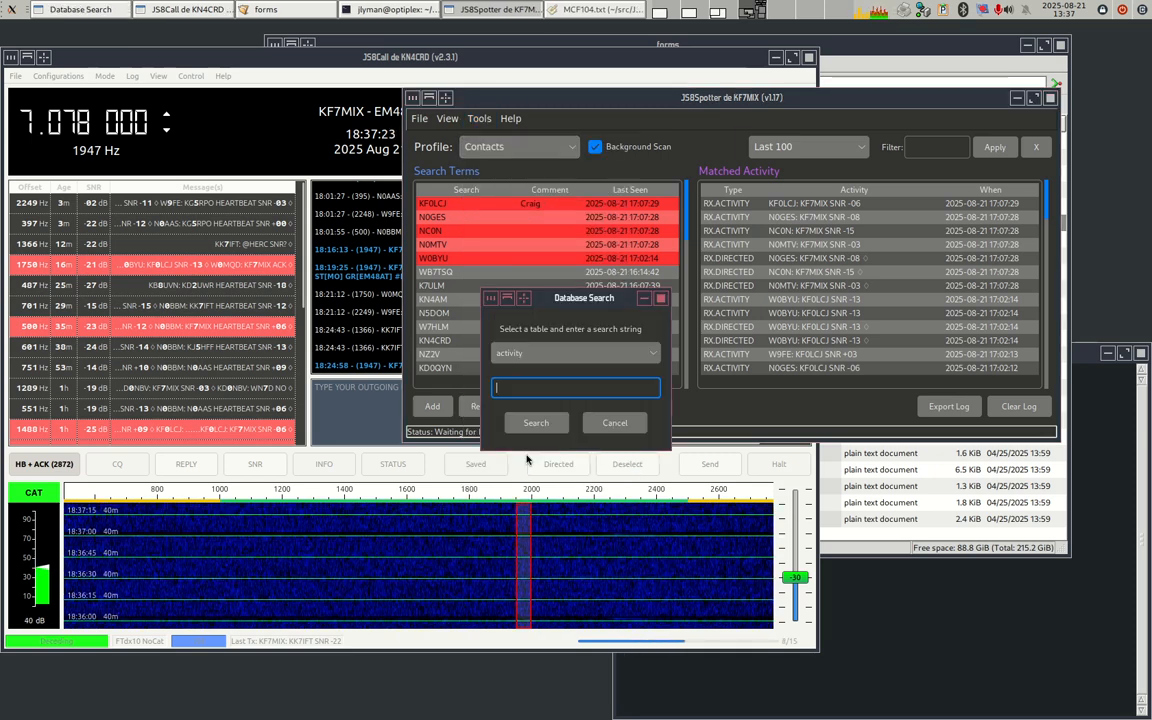
{"action": "left_click", "coordinate": [560, 353]}
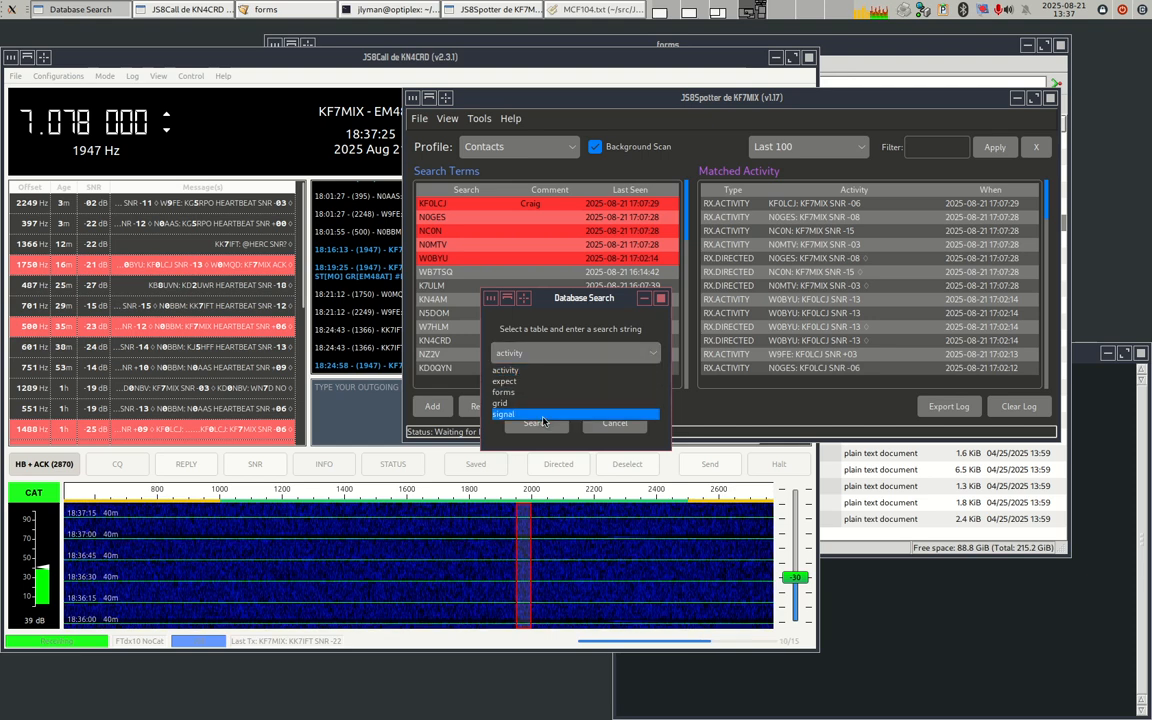
{"action": "left_click", "coordinate": [530, 382]}
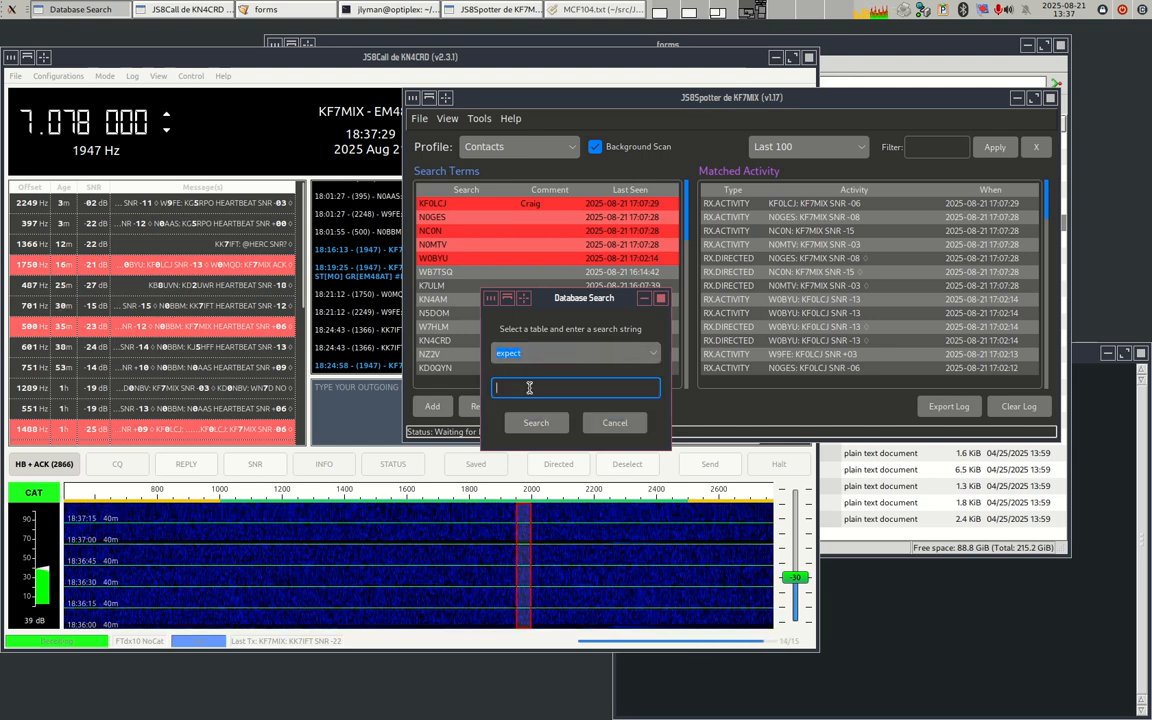
{"action": "type", "text": "ant"}
{"action": "left_click", "coordinate": [536, 423]}
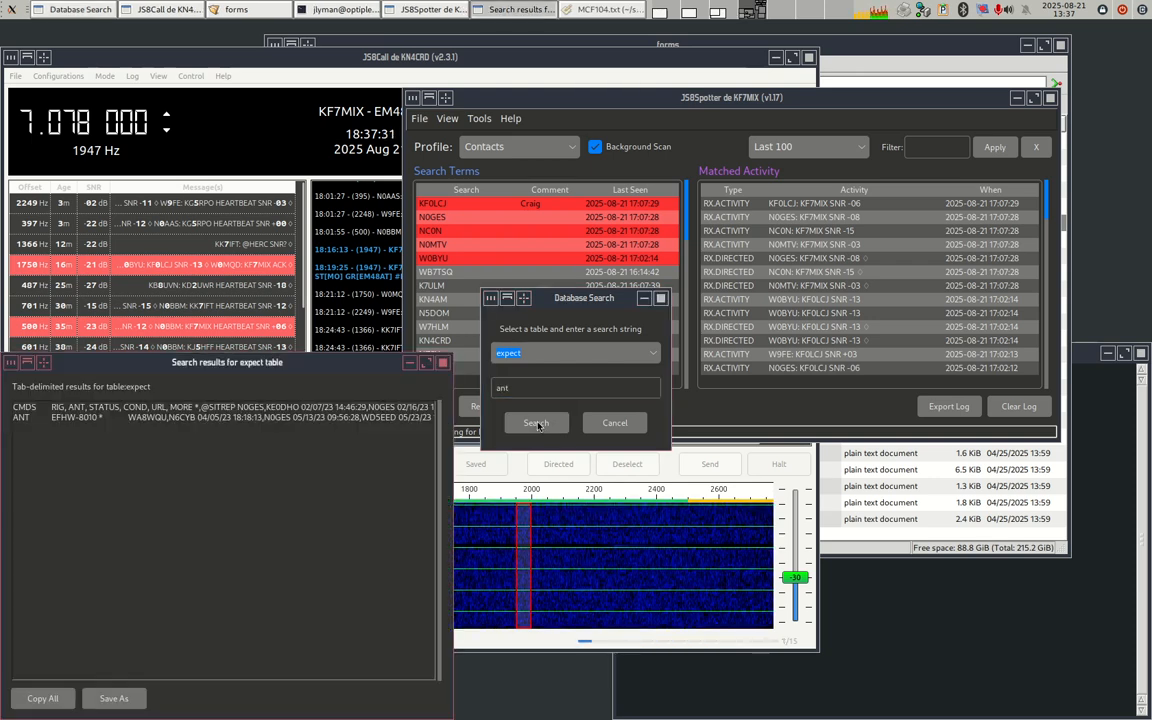
{"action": "left_click_drag", "start_coordinate": [346, 374], "coordinate": [389, 352]}
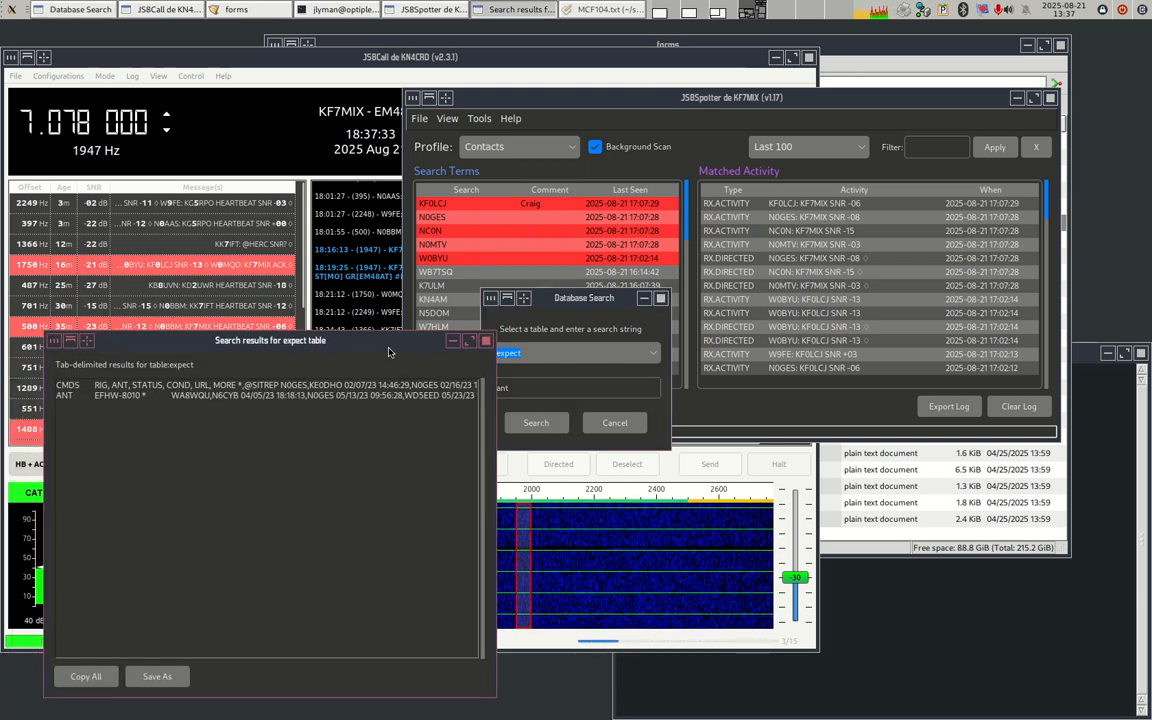
{"action": "left_click", "coordinate": [487, 342]}
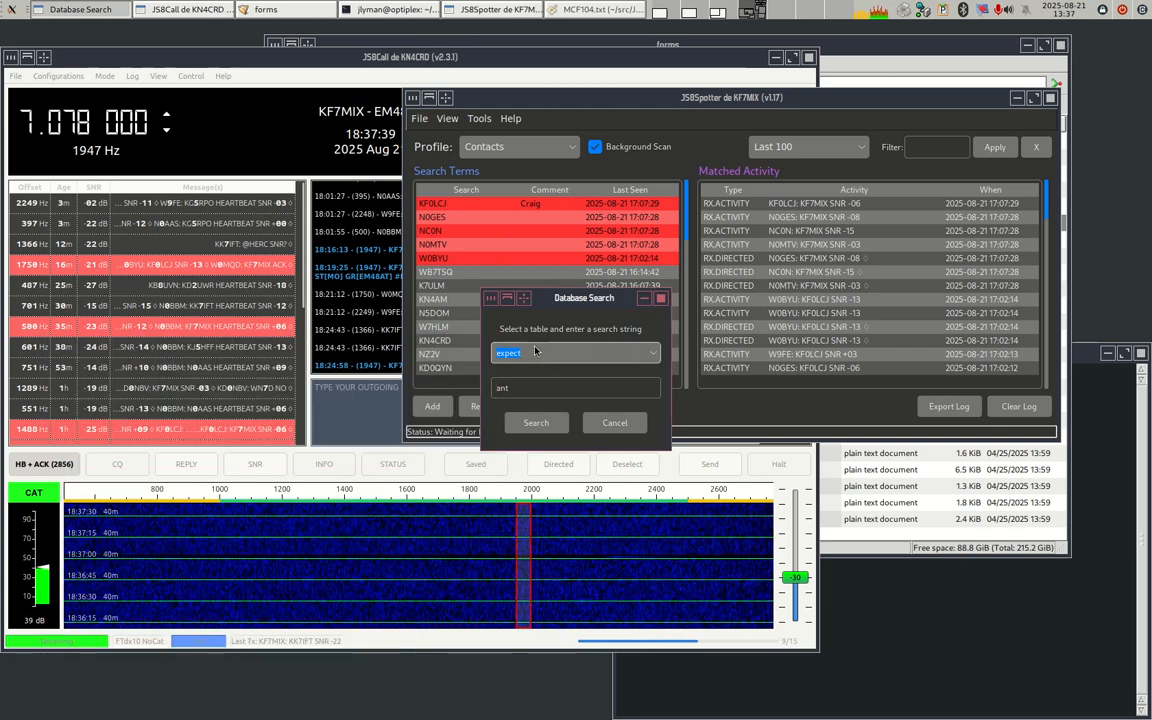
- Search the database's activity table for "hurri", look through the results, and close the results window
{"action": "left_click", "coordinate": [510, 353]}
{"action": "left_click", "coordinate": [510, 385]}
{"action": "double_click", "coordinate": [547, 388]}
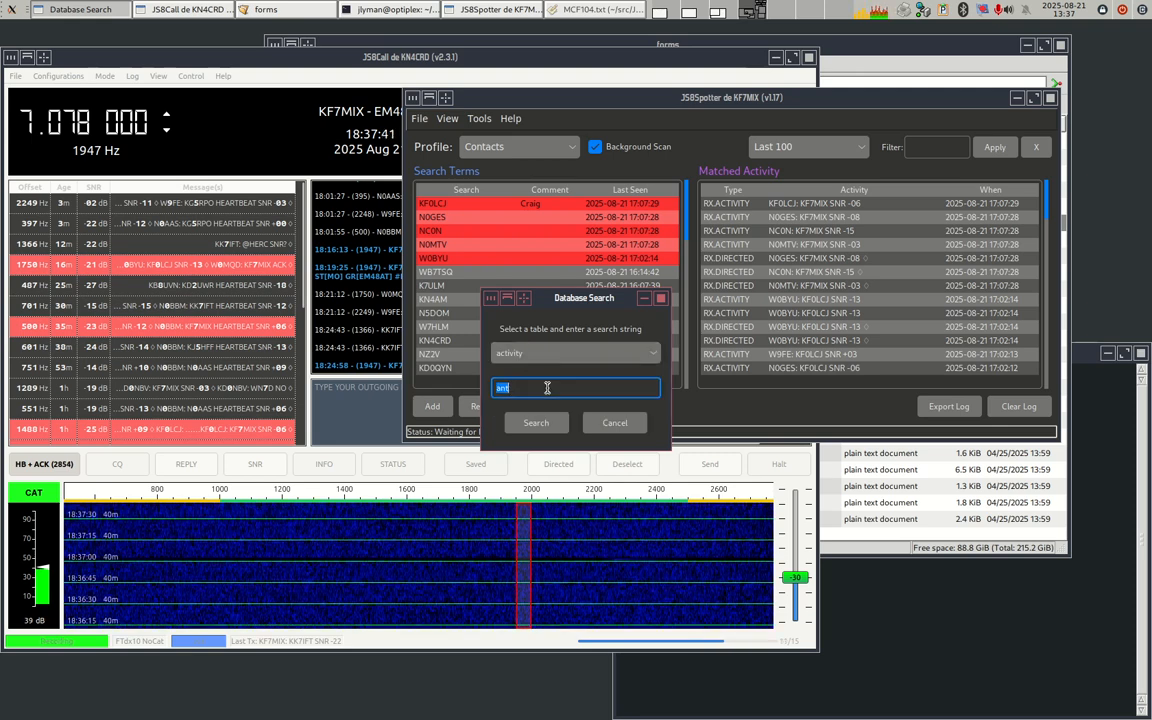
{"action": "type", "text": "hurri"}
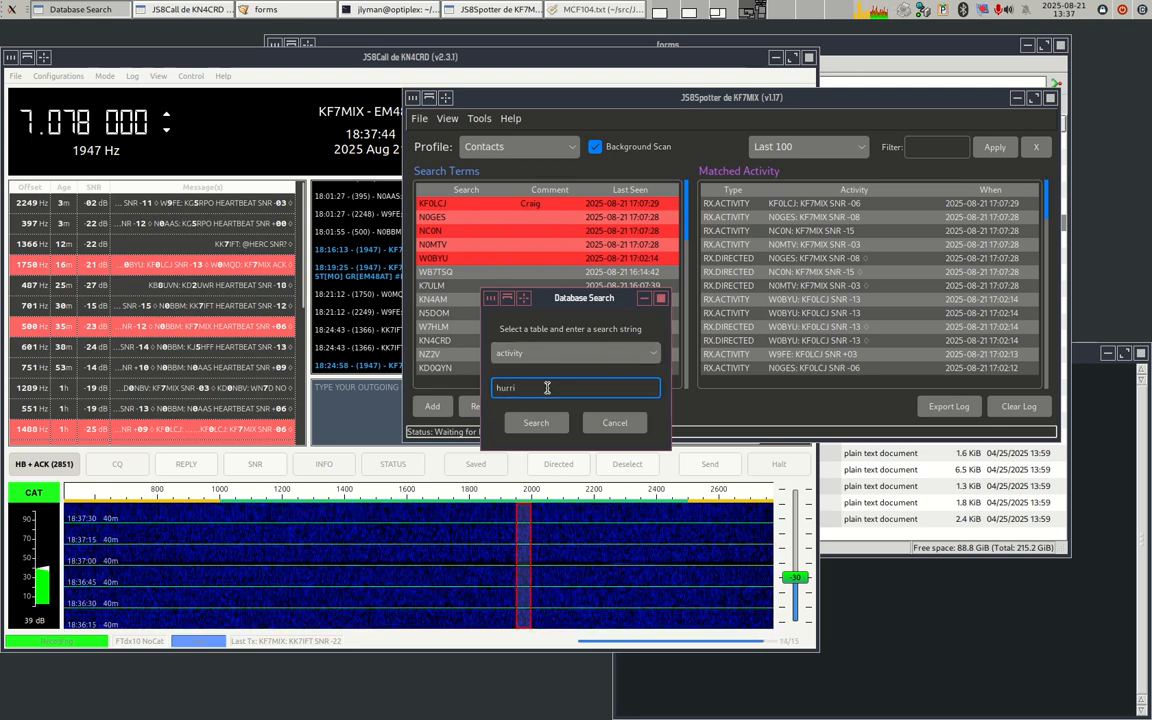
{"action": "key", "text": "Return"}
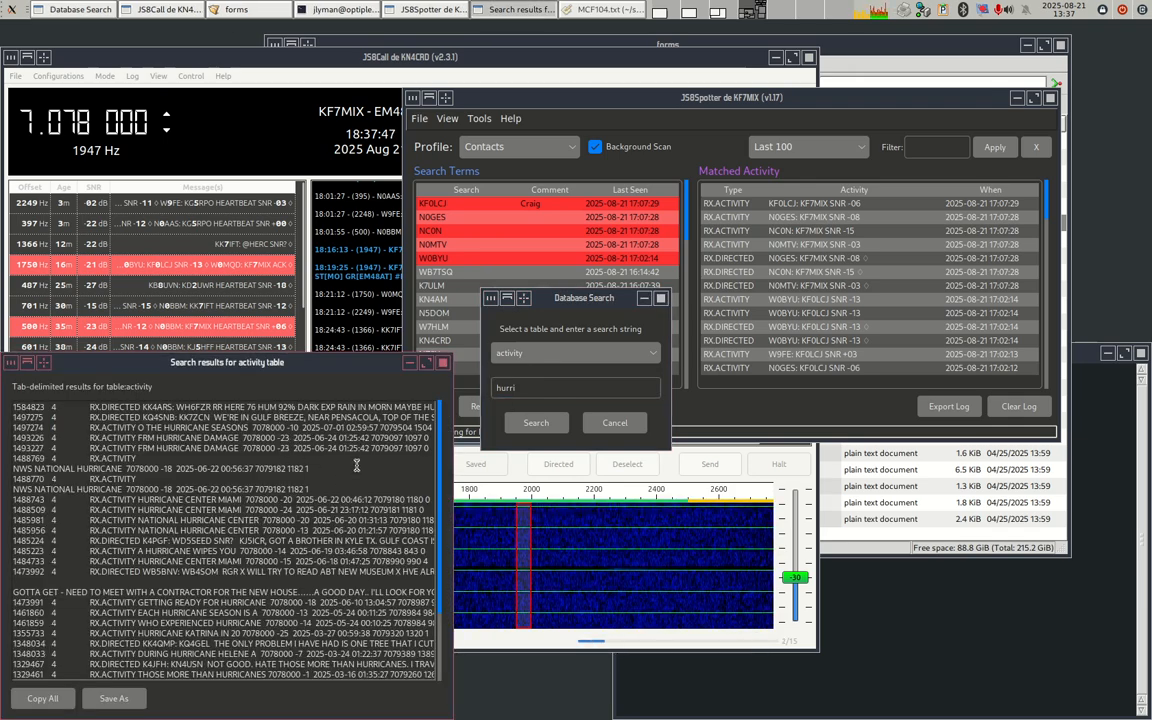
{"action": "scroll", "coordinate": [322, 418], "scroll_direction": "down", "scroll_amount": 2}
{"action": "scroll", "coordinate": [328, 412], "scroll_direction": "up", "scroll_amount": 2}
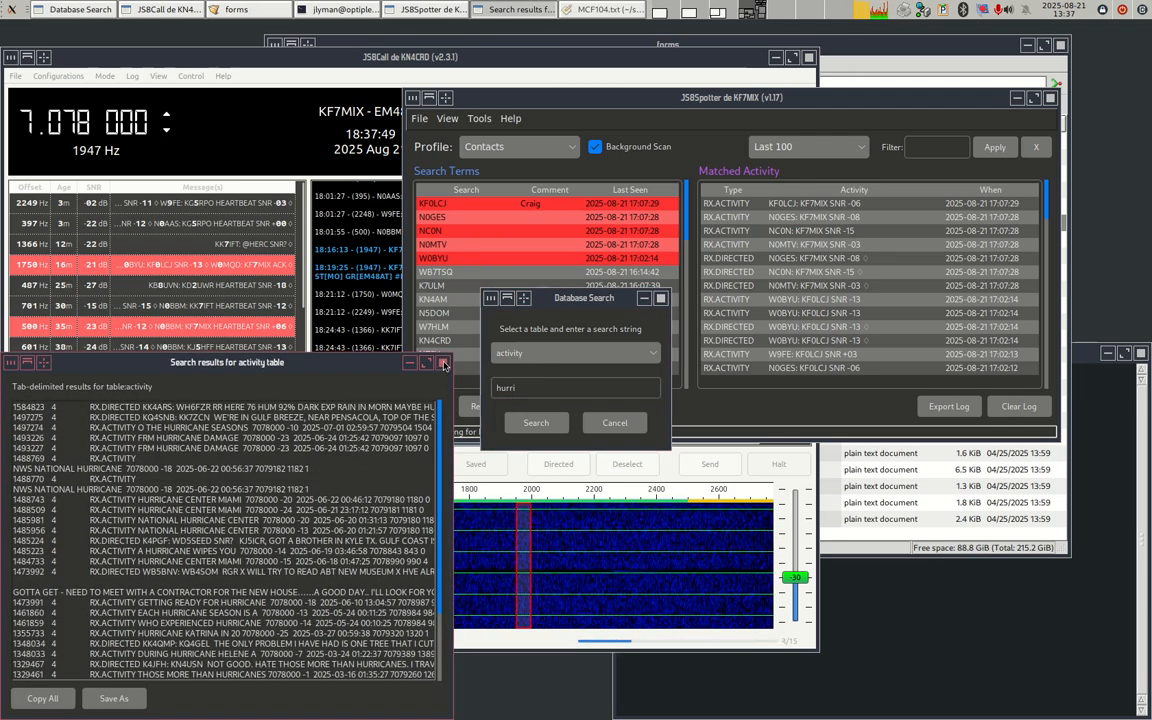
{"action": "left_click", "coordinate": [443, 364]}
- Search the database's signal table for "snr" and close the results window
{"action": "left_click", "coordinate": [532, 355]}
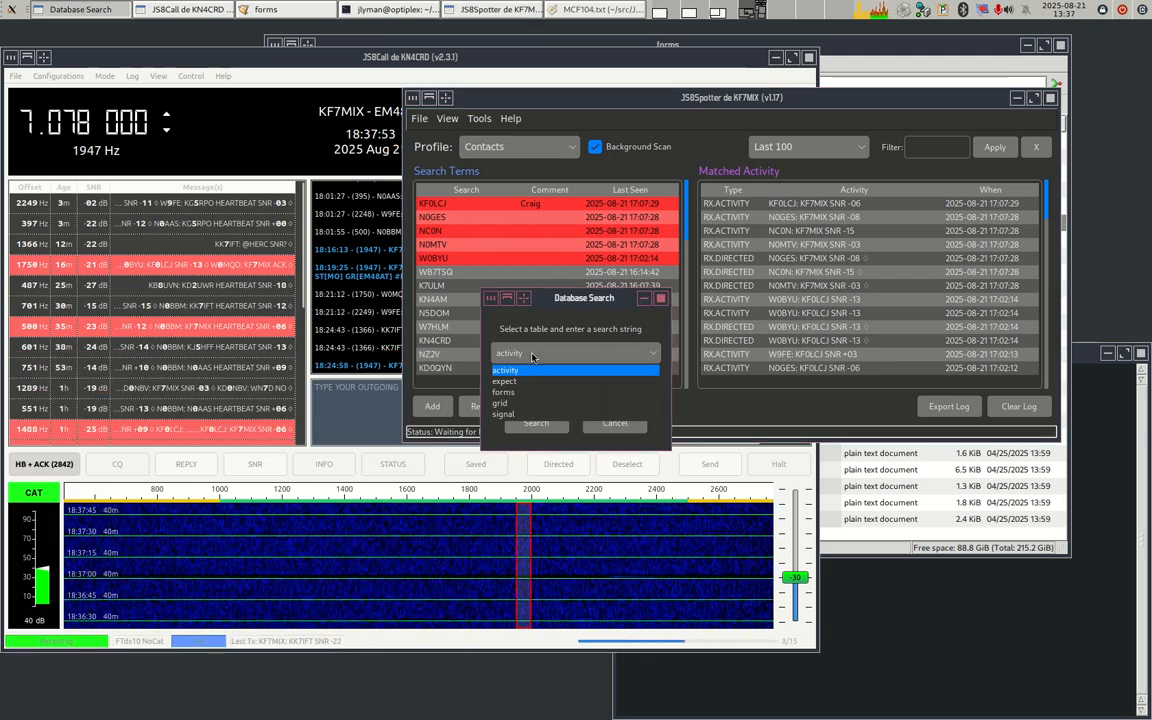
{"action": "left_click", "coordinate": [503, 414]}
{"action": "left_click", "coordinate": [521, 388]}
{"action": "type", "text": "hurri"}
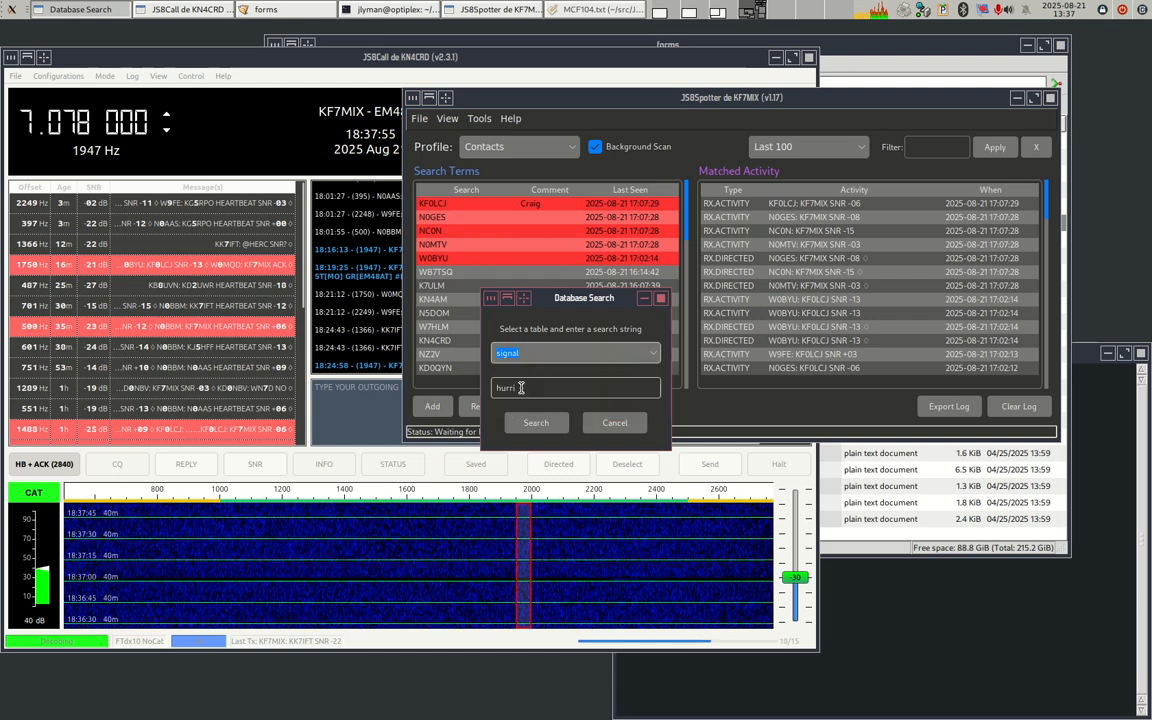
{"action": "key", "text": "BackSpace"}
{"action": "key", "text": "BackSpace"}
{"action": "key", "text": "BackSpace"}
{"action": "key", "text": "BackSpace"}
{"action": "key", "text": "BackSpace"}
{"action": "type", "text": "snr"}
{"action": "key", "text": "Return"}
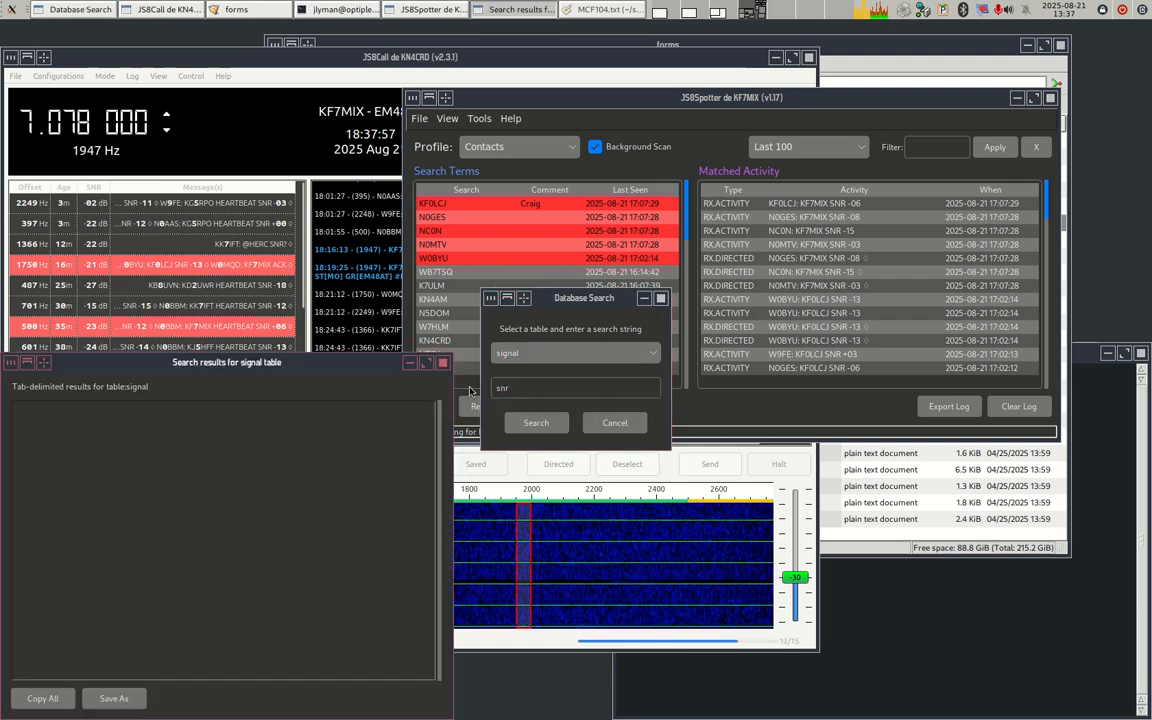
{"action": "left_click", "coordinate": [503, 381]}
{"action": "left_click", "coordinate": [443, 364]}
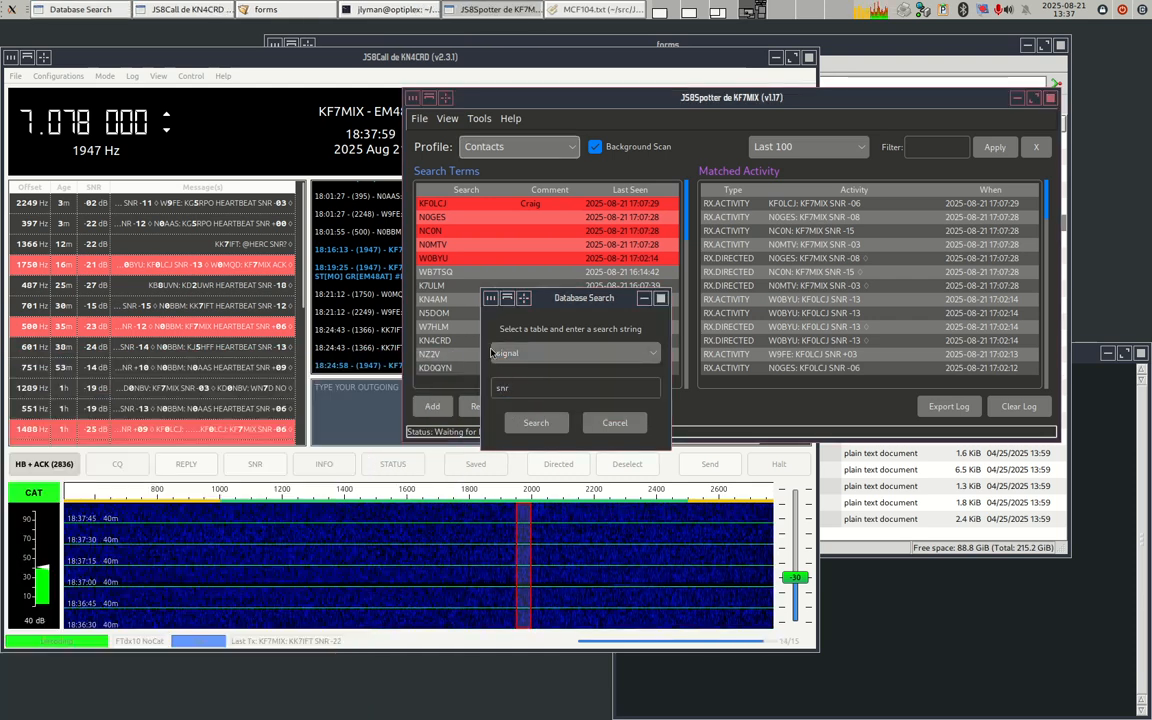
- Search the database's grid table for "snr" and close the results window
{"action": "left_click", "coordinate": [491, 353]}
{"action": "left_click", "coordinate": [505, 405]}
{"action": "left_click", "coordinate": [536, 423]}
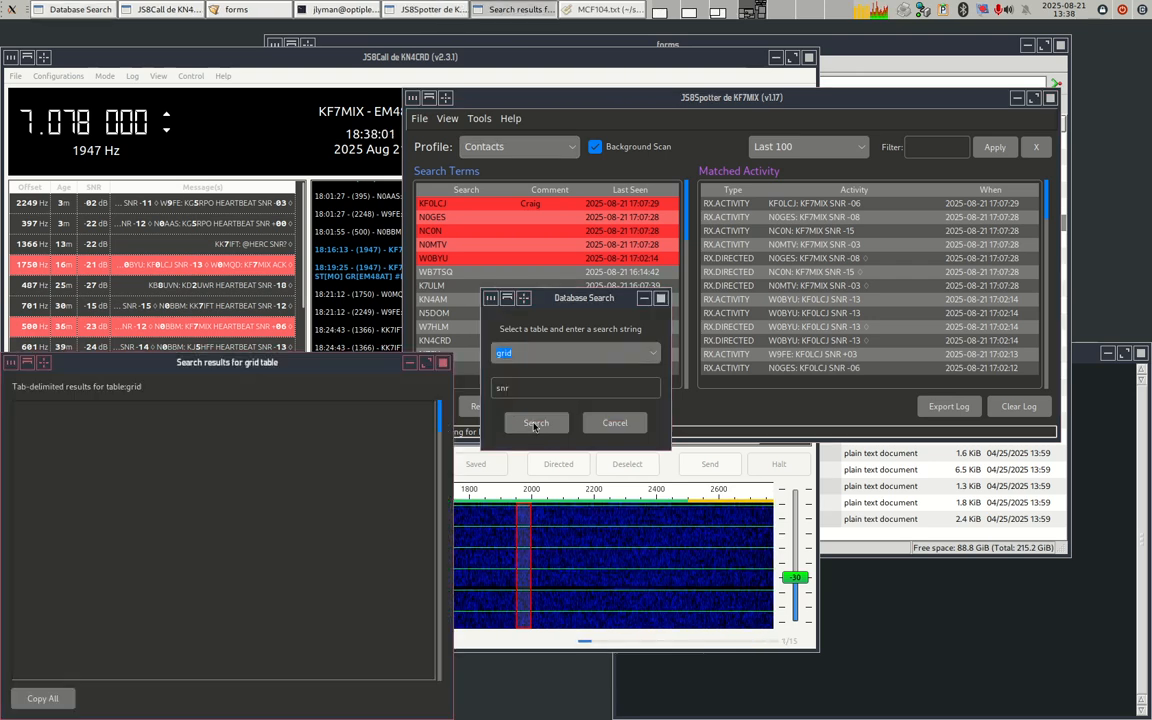
{"action": "left_click", "coordinate": [443, 363]}
- Search the database's grid table for "e", look through the results, and close the results window
{"action": "left_click", "coordinate": [521, 352]}
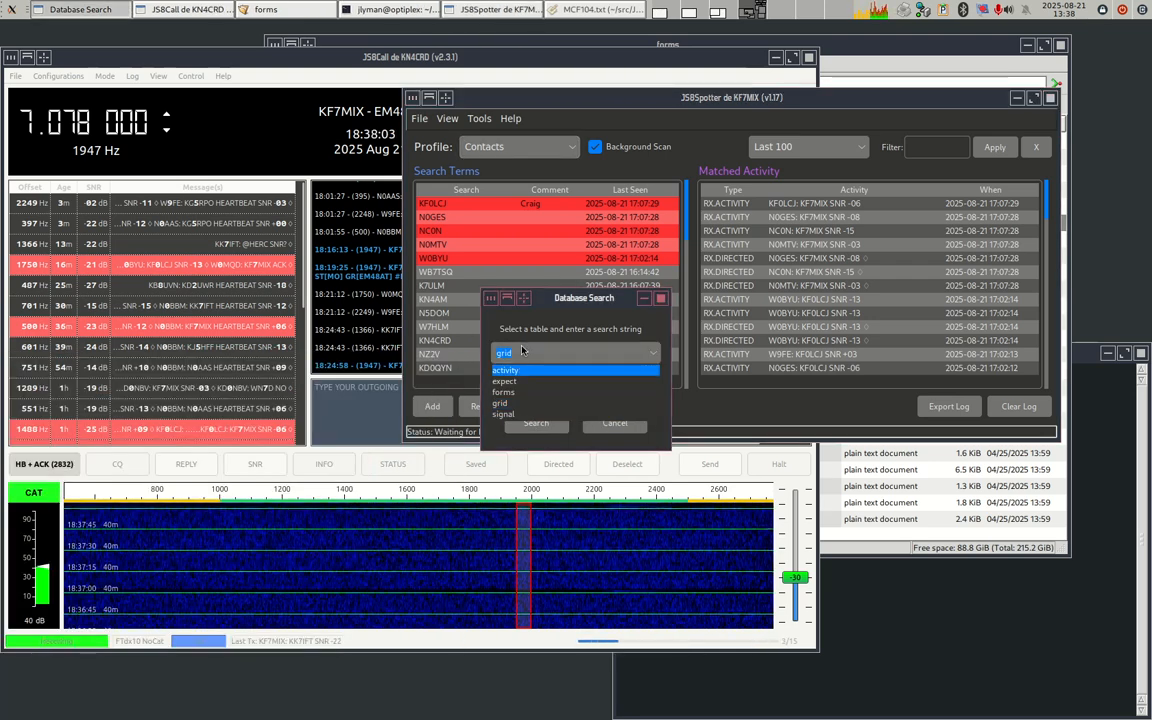
{"action": "left_click", "coordinate": [521, 352]}
{"action": "left_click", "coordinate": [517, 386]}
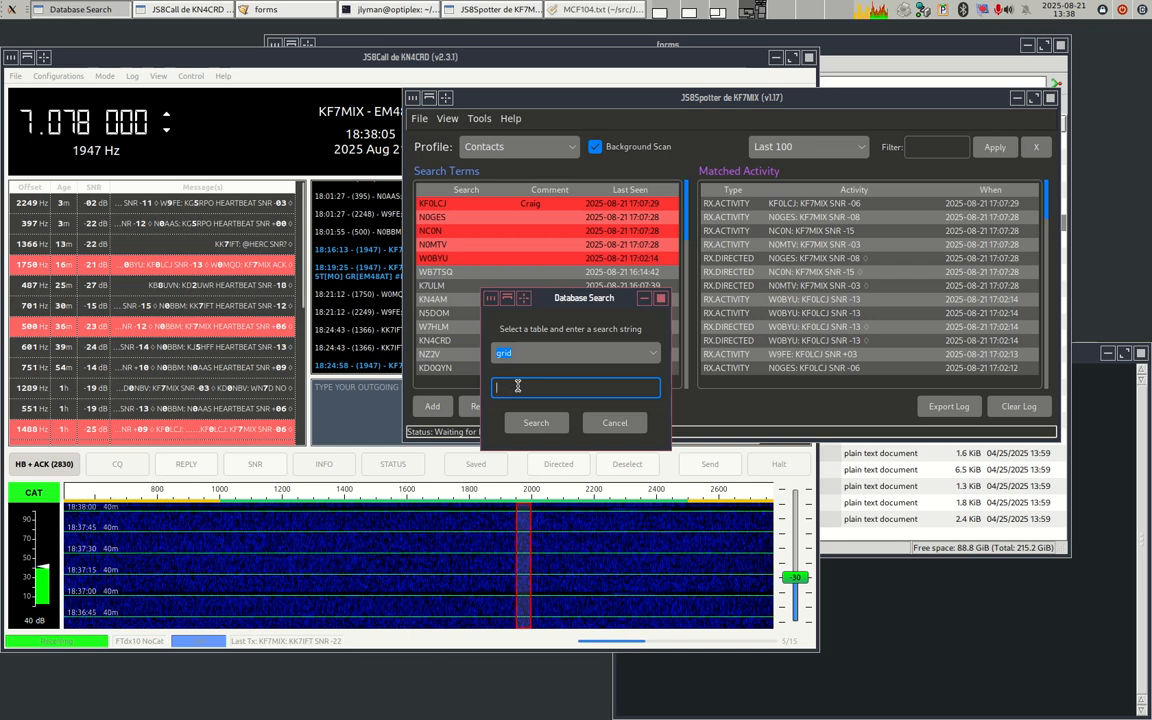
{"action": "type", "text": "e"}
{"action": "left_click", "coordinate": [534, 421]}
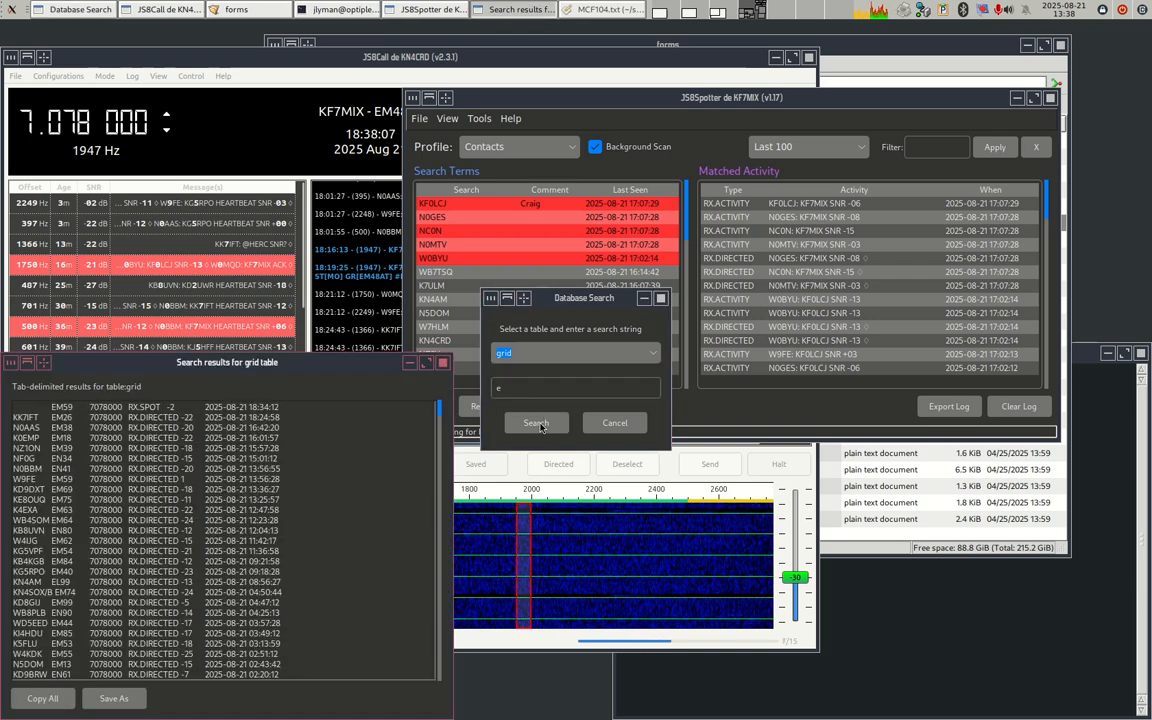
{"action": "scroll", "coordinate": [120, 504], "scroll_direction": "down", "scroll_amount": 7}
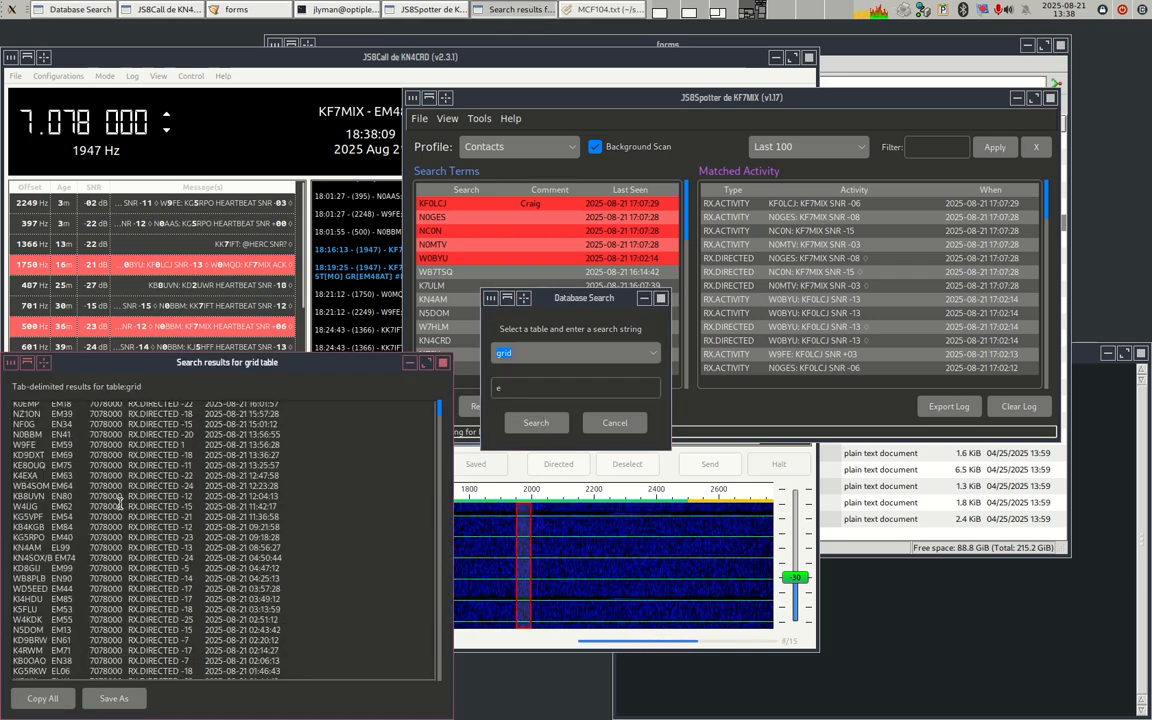
{"action": "scroll", "coordinate": [120, 504], "scroll_direction": "down", "scroll_amount": 12}
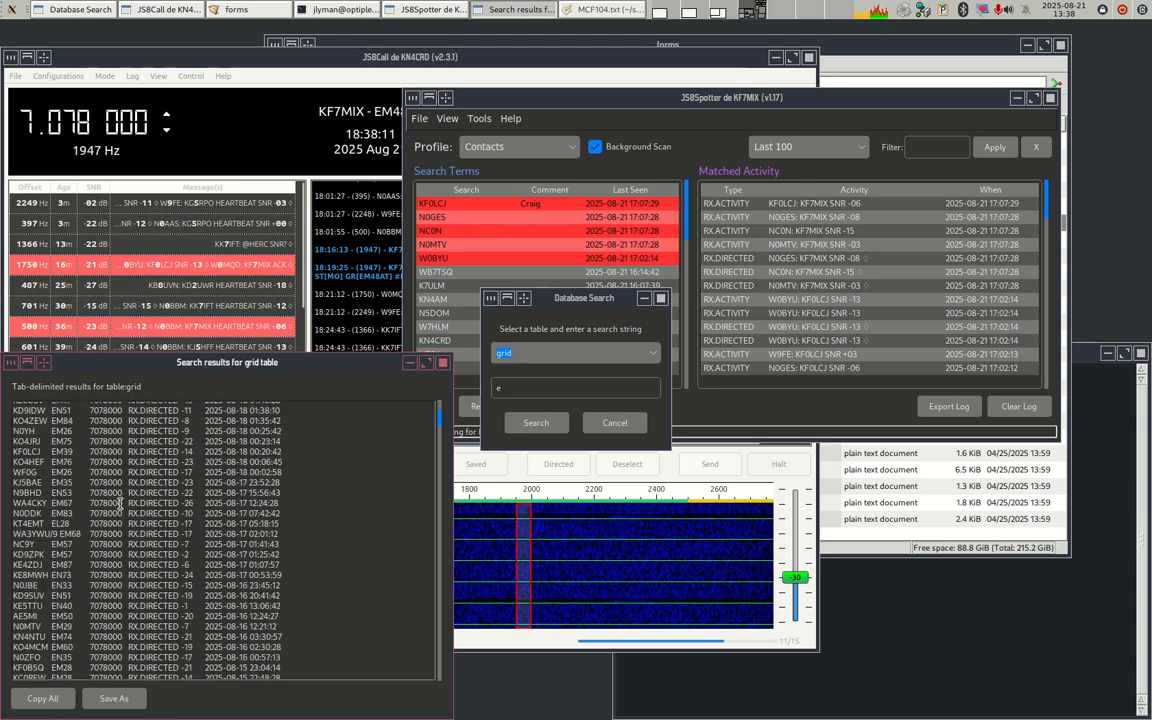
{"action": "scroll", "coordinate": [120, 504], "scroll_direction": "up", "scroll_amount": 20}
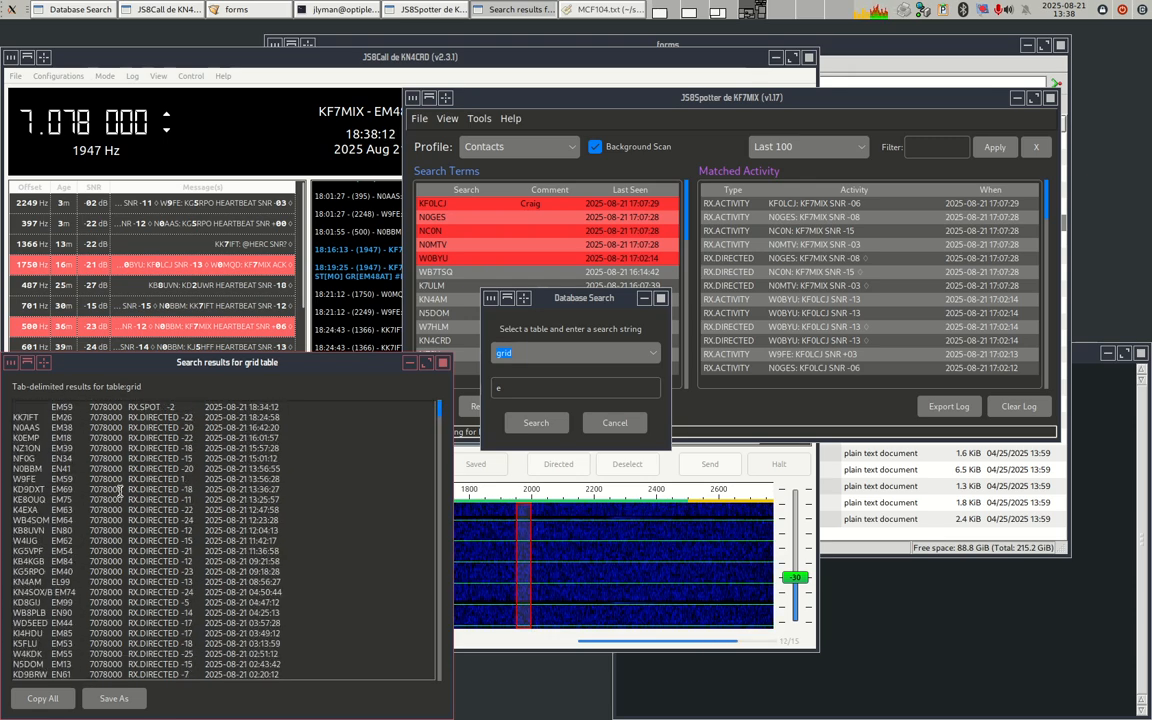
{"action": "left_click", "coordinate": [443, 362]}
- Search the grid table for "em", highlight the EM26 entry in the results, and close the results and Database Search windows
{"action": "left_click", "coordinate": [508, 390]}
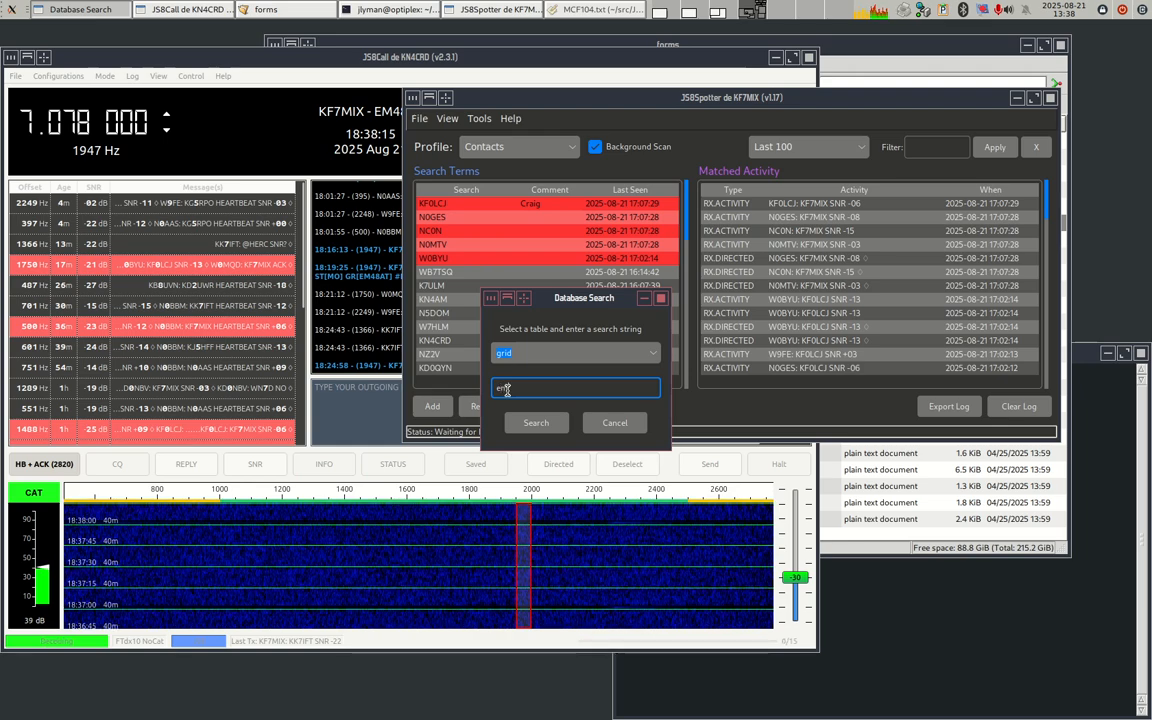
{"action": "type", "text": "m"}
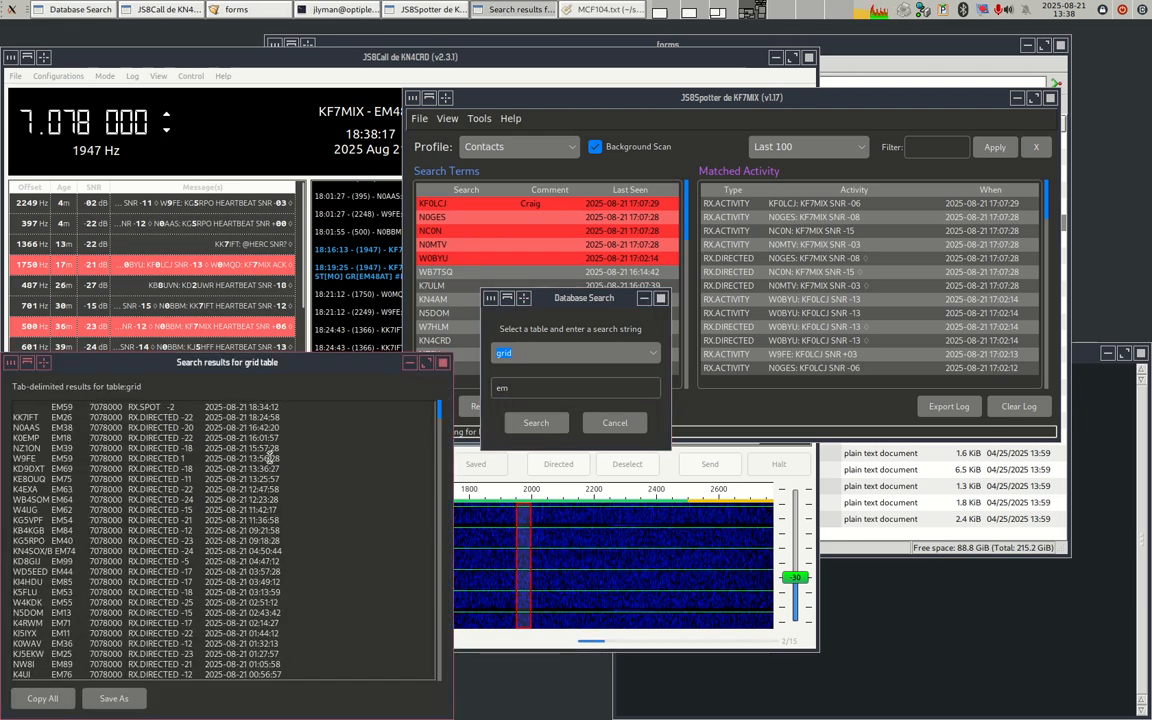
{"action": "scroll", "coordinate": [156, 497], "scroll_direction": "down", "scroll_amount": 7}
{"action": "scroll", "coordinate": [156, 497], "scroll_direction": "up", "scroll_amount": 8}
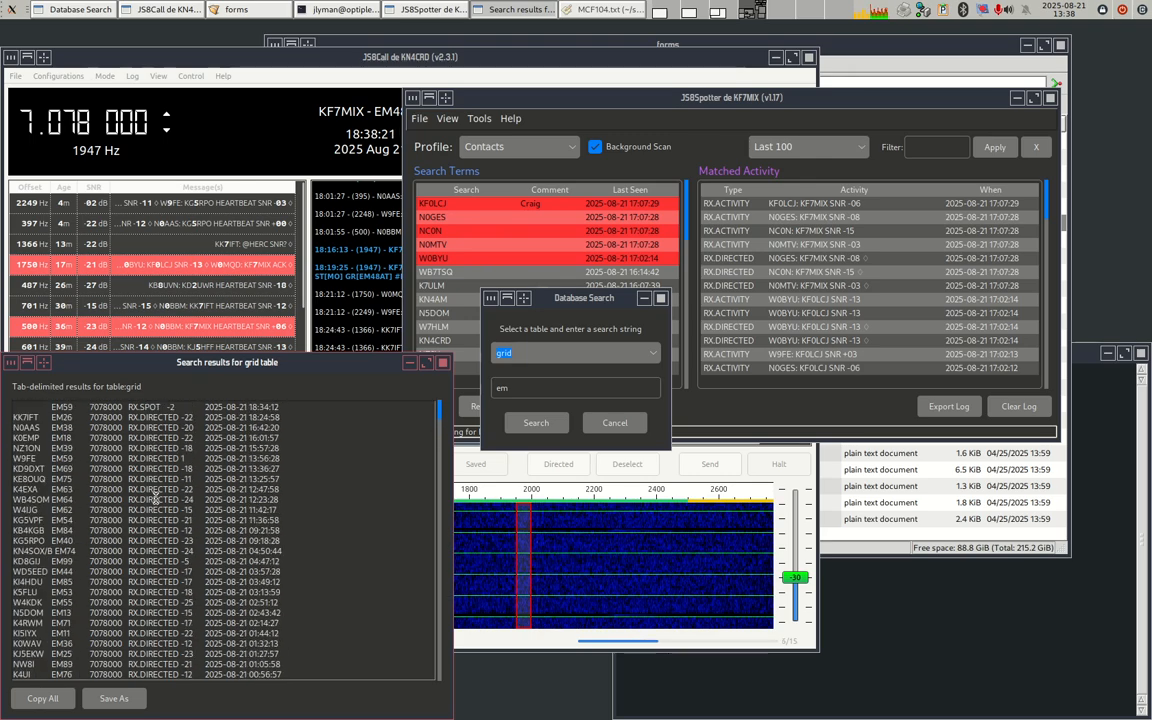
{"action": "double_click", "coordinate": [188, 417]}
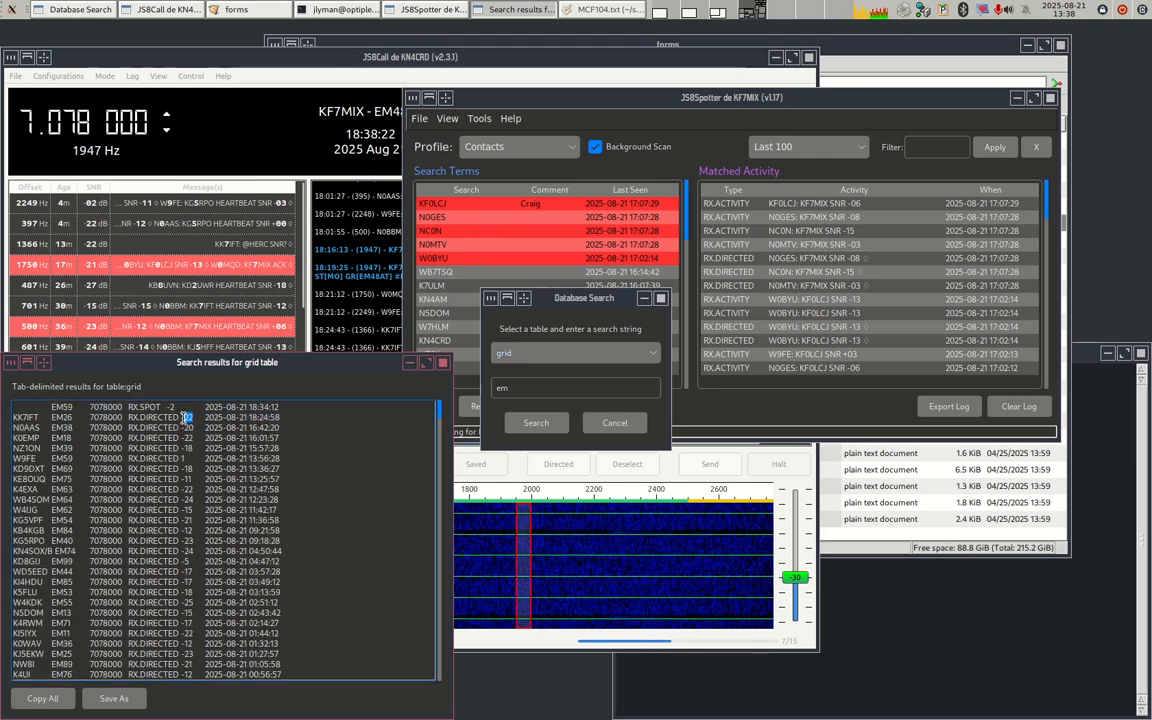
{"action": "left_click", "coordinate": [241, 418]}
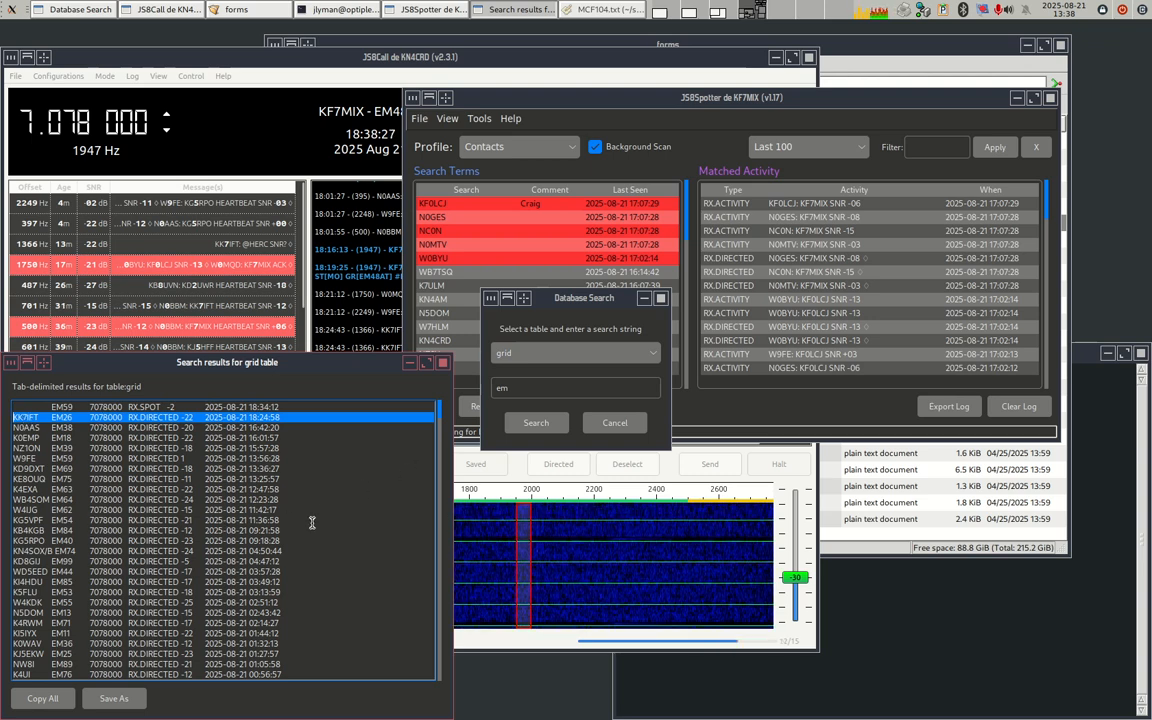
{"action": "left_click", "coordinate": [443, 366]}
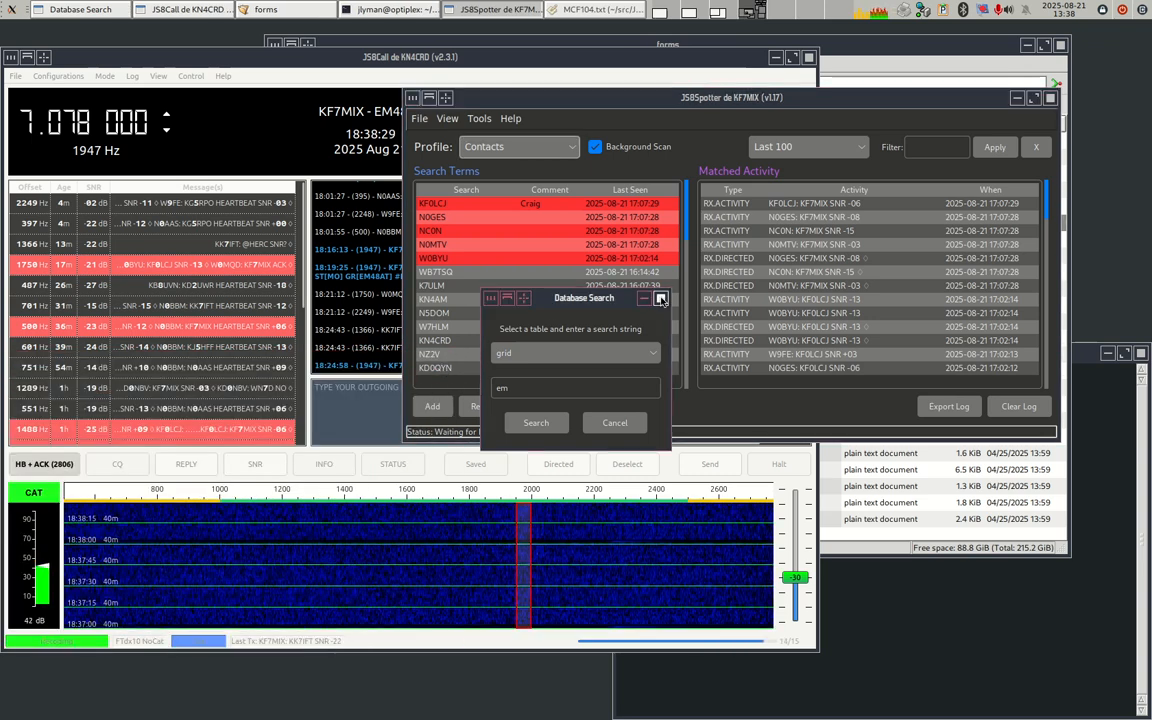
{"action": "left_click", "coordinate": [660, 298]}
- Open the Database Trim prompt, read it, and dismiss it without trimming the database
{"action": "left_click", "coordinate": [479, 118]}
{"action": "left_click", "coordinate": [500, 467]}
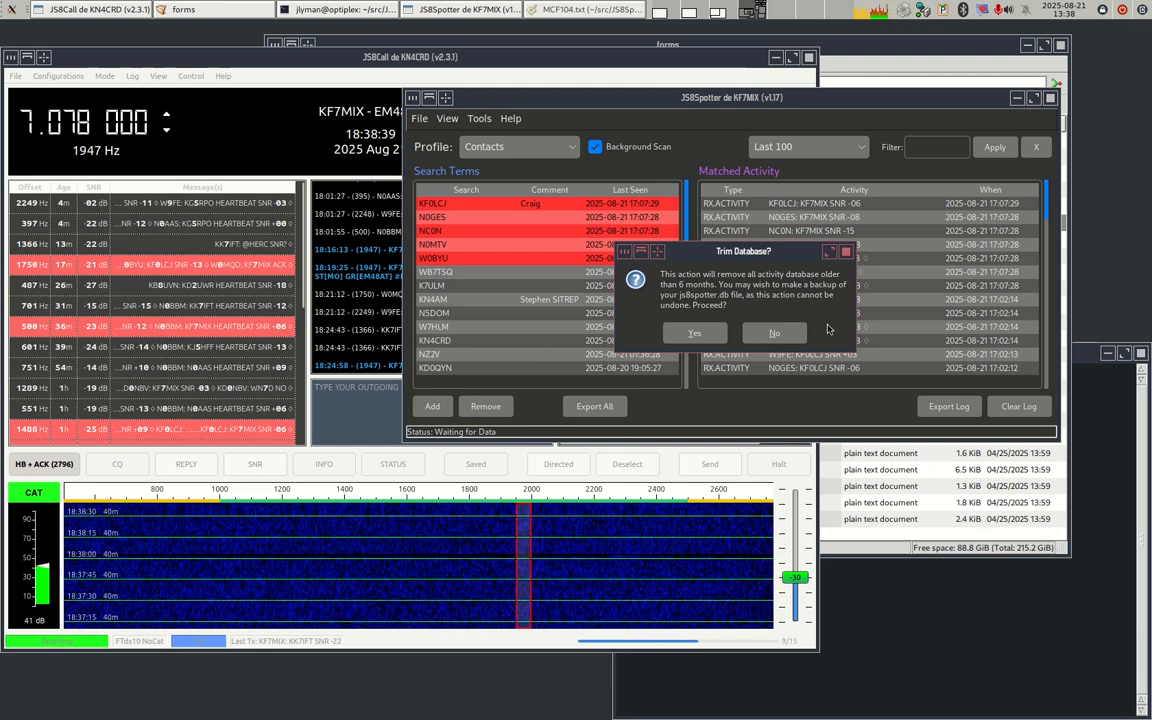
{"action": "key", "text": "Escape"}
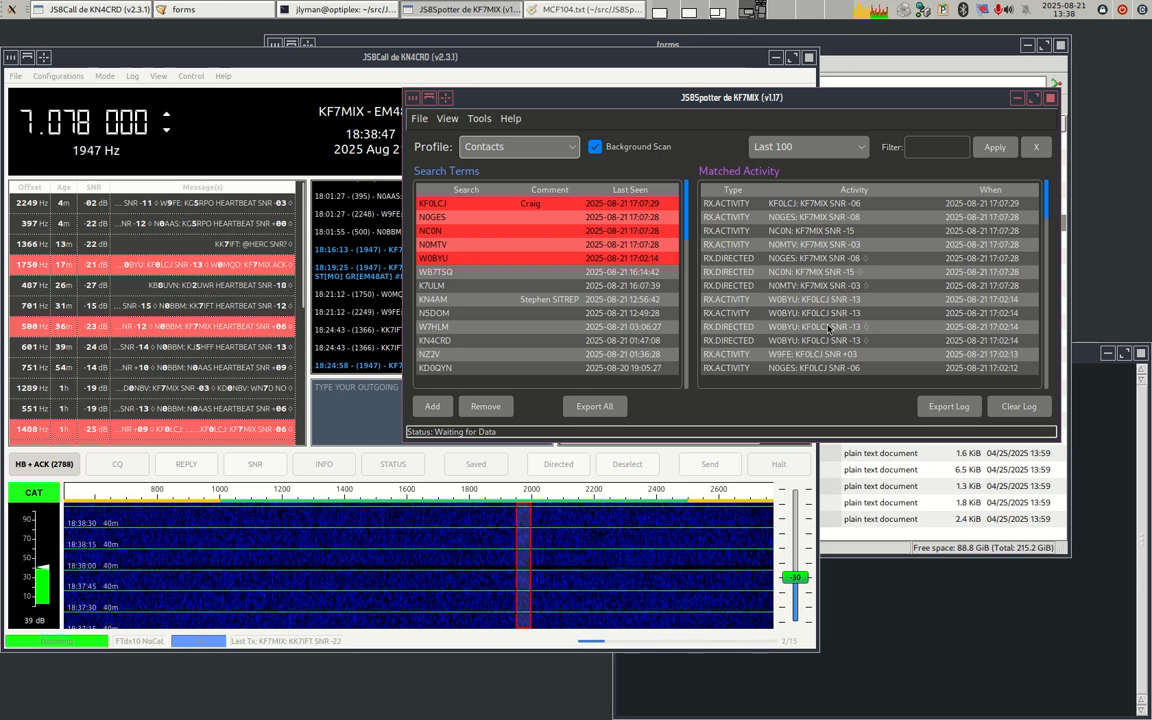
{"action": "left_click", "coordinate": [481, 119]}
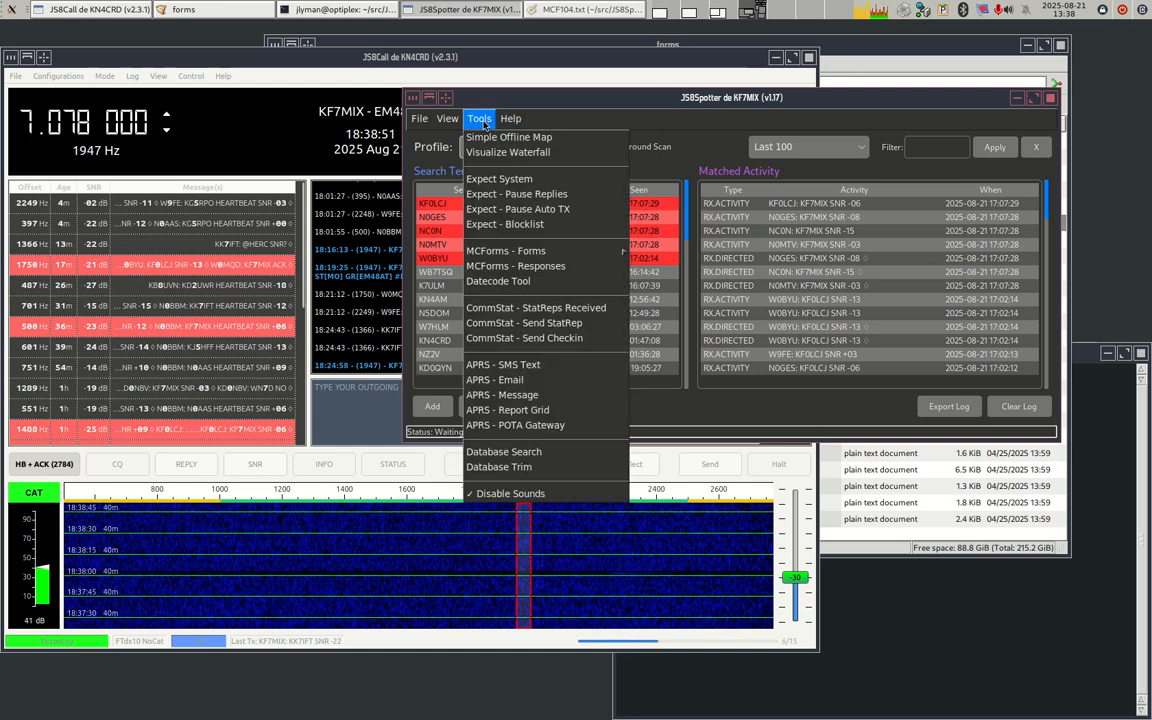
{"action": "left_click", "coordinate": [420, 120]}
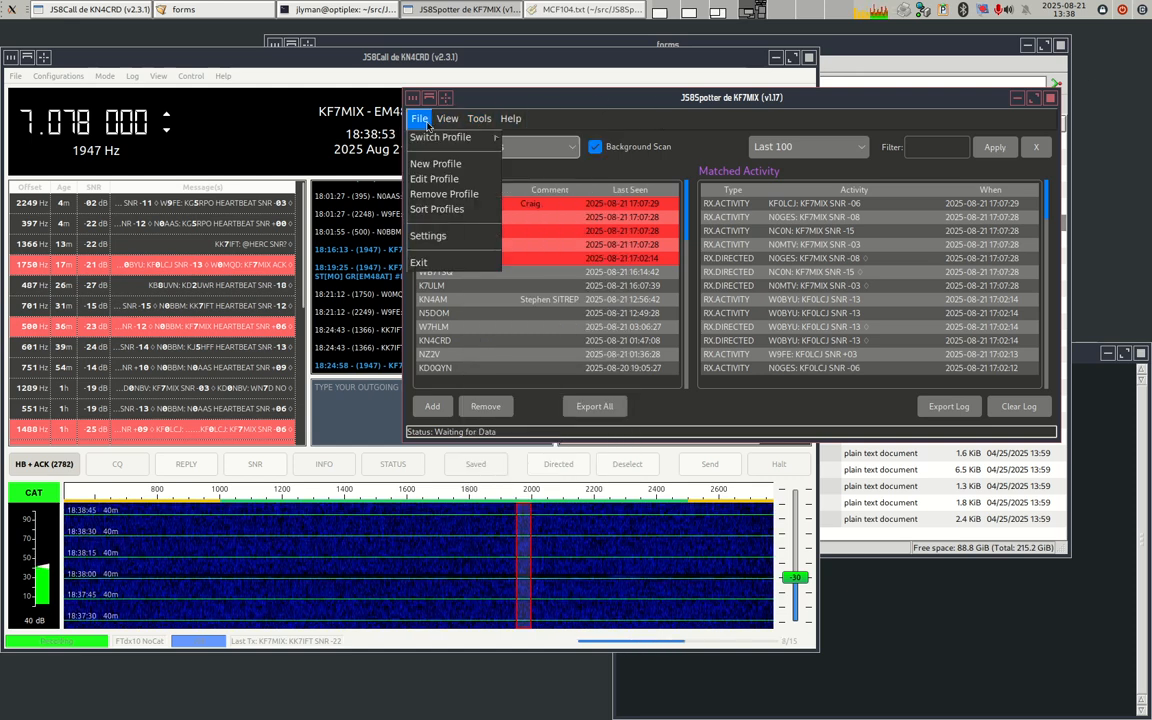
{"action": "left_click", "coordinate": [513, 103]}
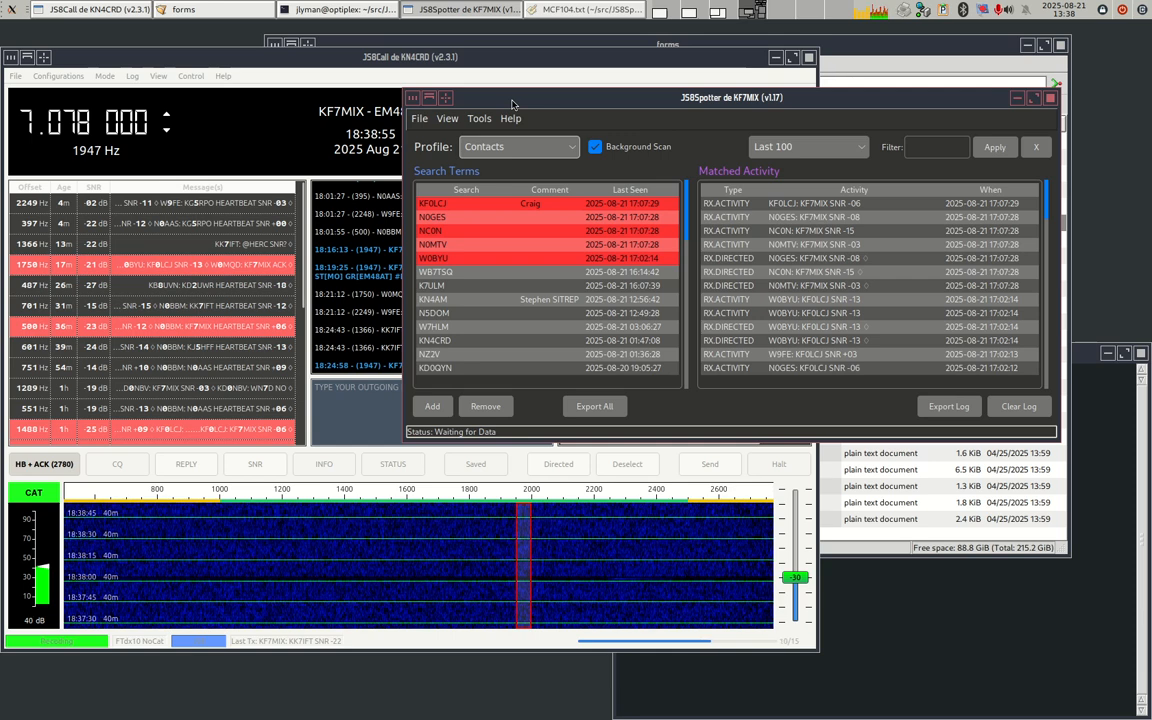